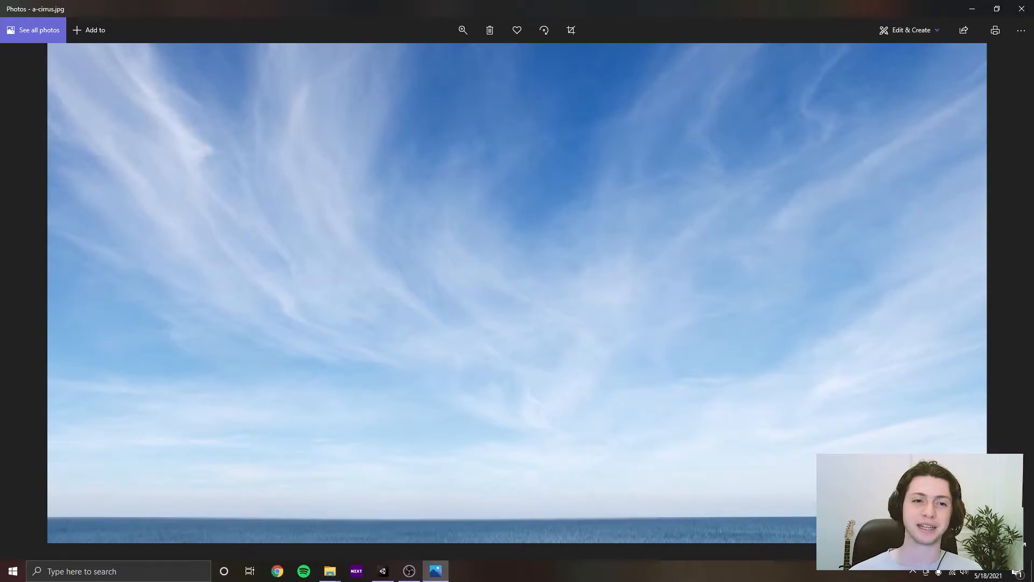
Examine the shape, edges and shading of the cumulus clouds in a-cloud-1.jpg at several magnifications.
{"action": "key", "text": "Right"}
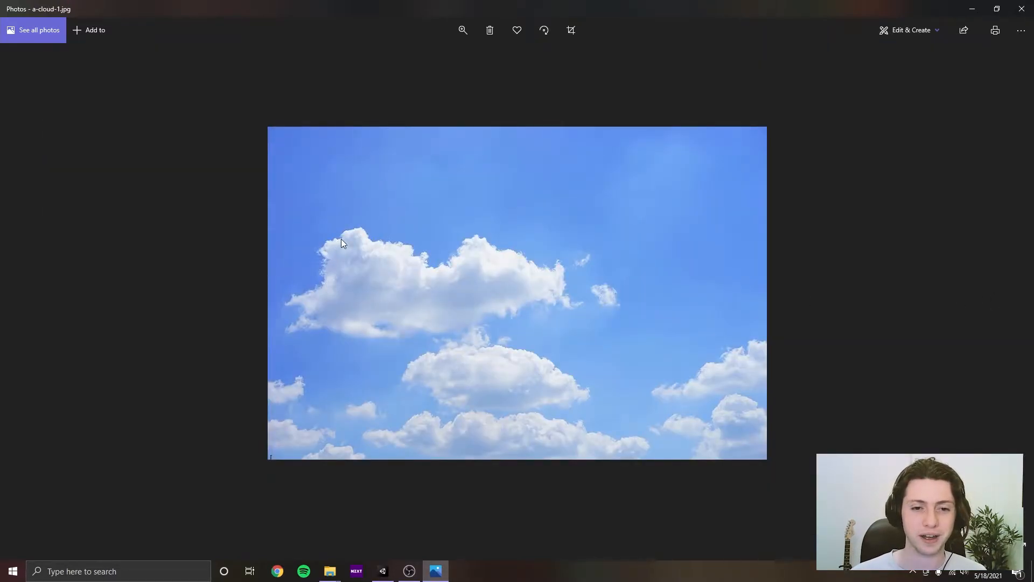
{"action": "scroll", "coordinate": [520, 279], "scroll_direction": "up", "scroll_amount": 2}
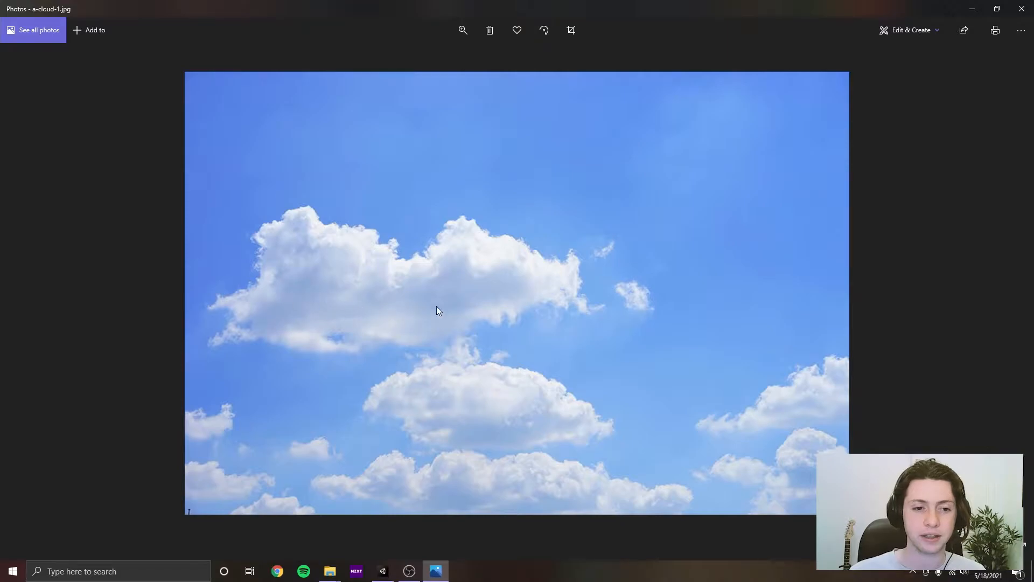
{"action": "scroll", "coordinate": [569, 280], "scroll_direction": "up", "scroll_amount": 5}
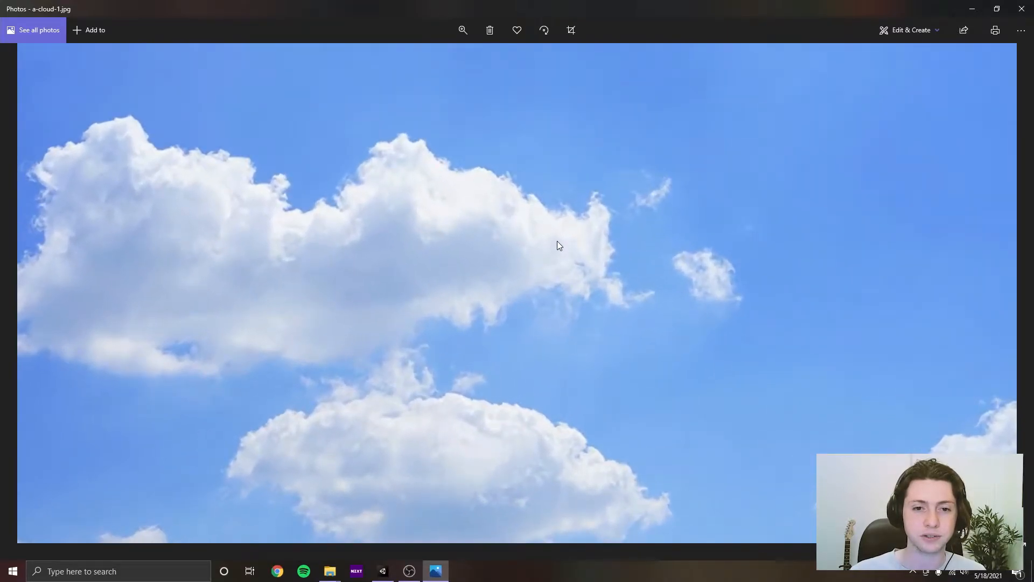
{"action": "scroll", "coordinate": [281, 169], "scroll_direction": "down", "scroll_amount": 2}
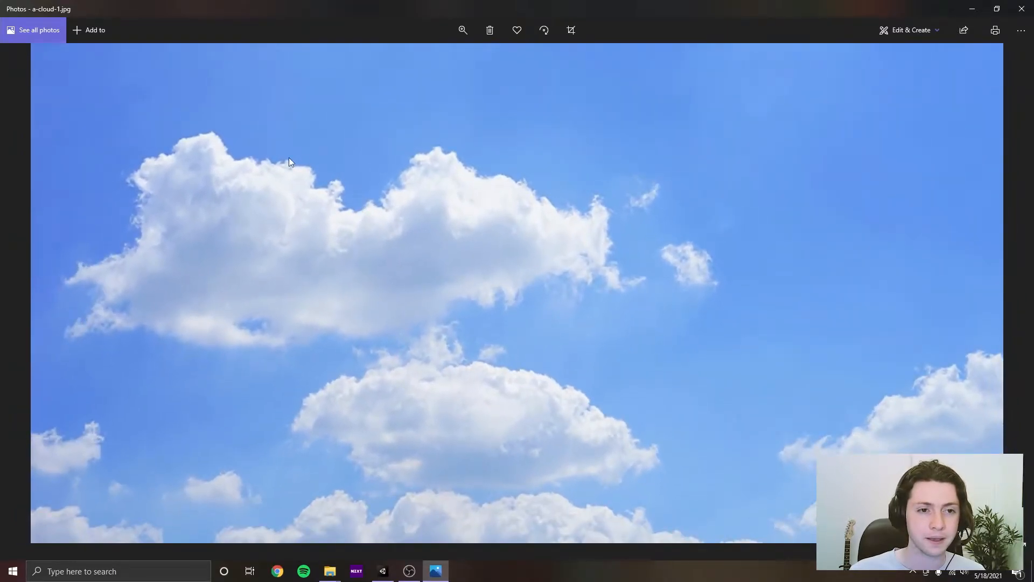
{"action": "scroll", "coordinate": [409, 345], "scroll_direction": "down", "scroll_amount": 2}
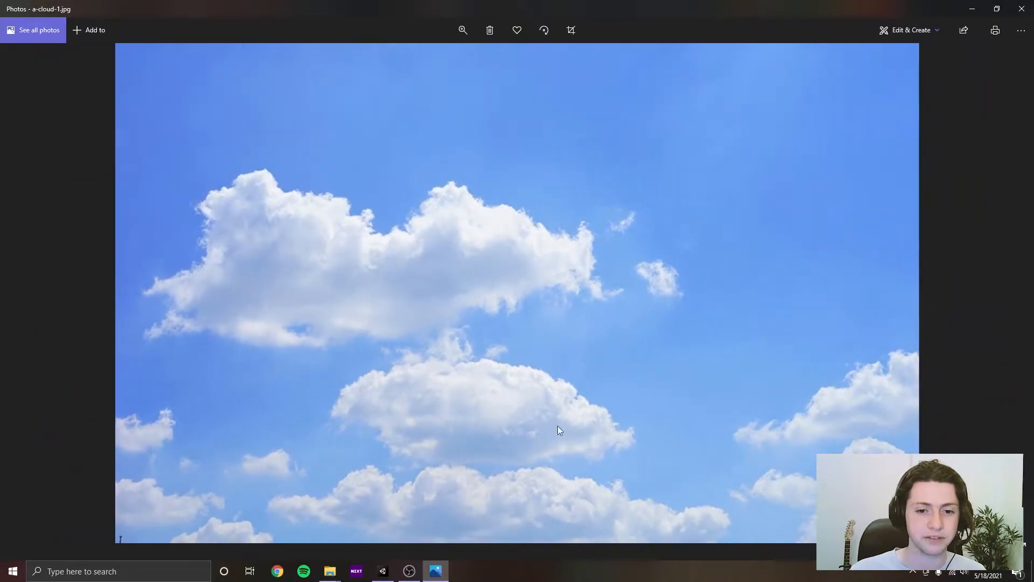
{"action": "scroll", "coordinate": [592, 363], "scroll_direction": "down", "scroll_amount": 2}
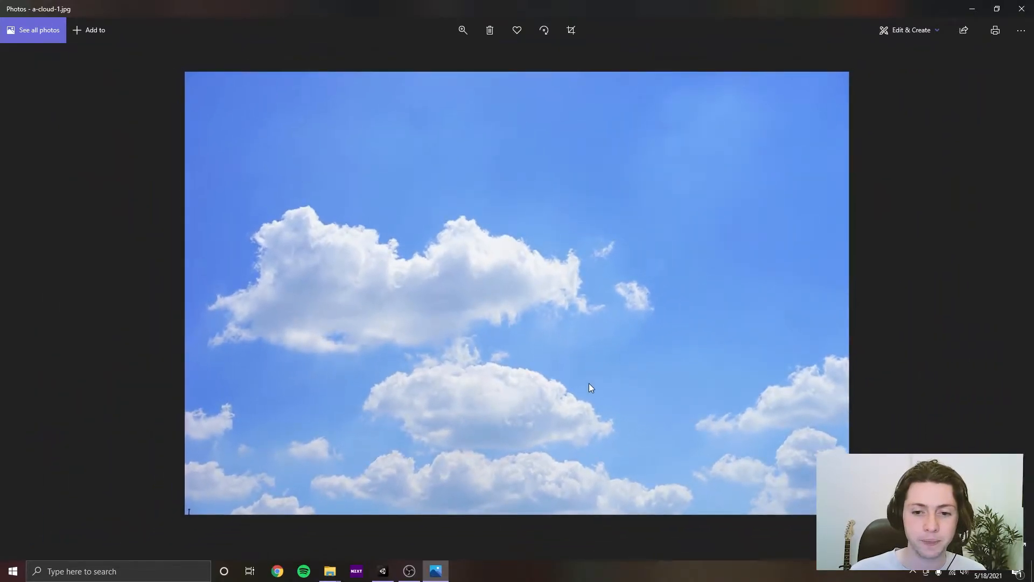
{"action": "scroll", "coordinate": [589, 383], "scroll_direction": "up", "scroll_amount": 1}
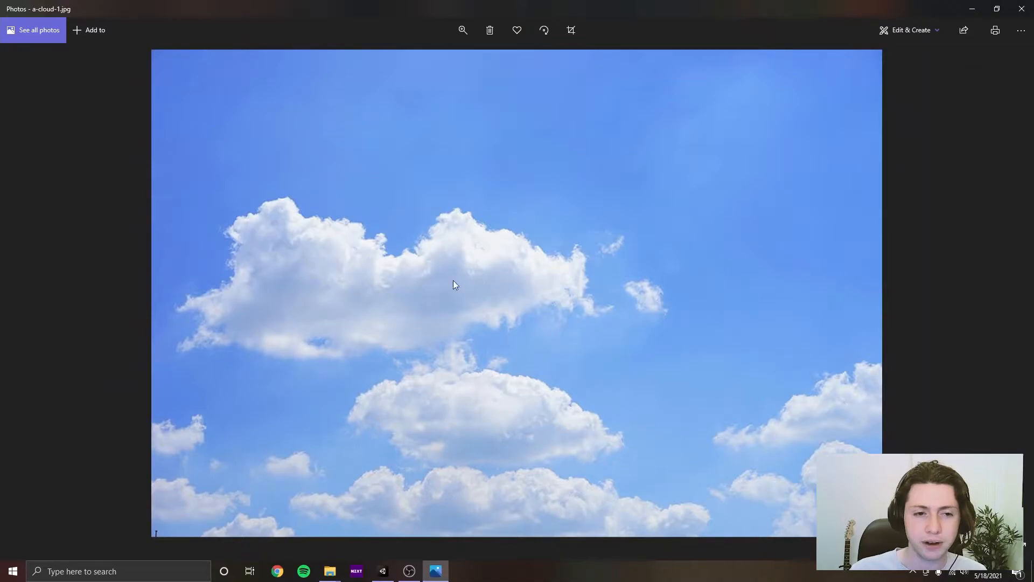
{"action": "scroll", "coordinate": [456, 256], "scroll_direction": "up", "scroll_amount": 1}
{"action": "scroll", "coordinate": [409, 226], "scroll_direction": "up", "scroll_amount": 1}
{"action": "scroll", "coordinate": [357, 242], "scroll_direction": "down", "scroll_amount": 2}
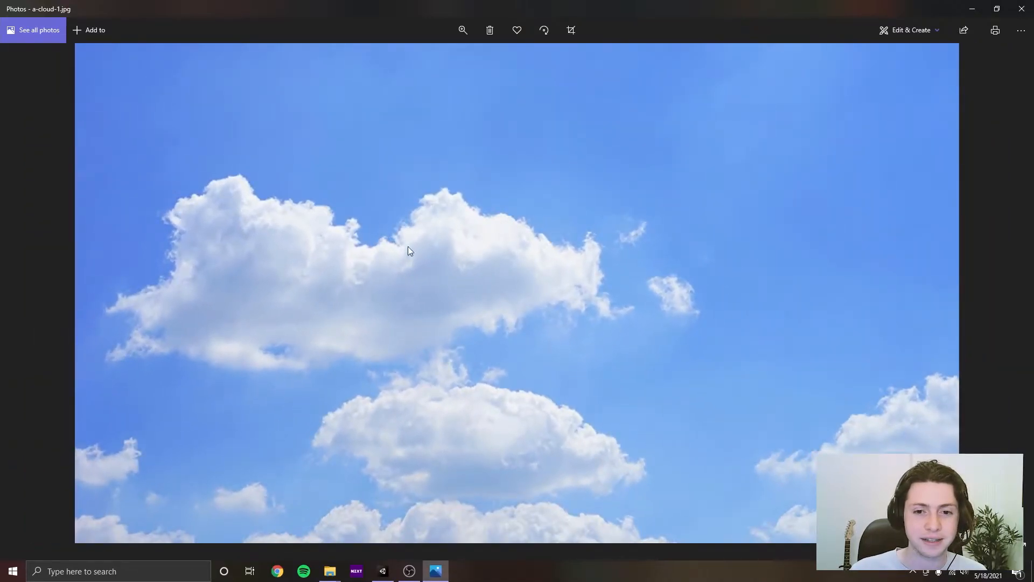
{"action": "scroll", "coordinate": [415, 253], "scroll_direction": "down", "scroll_amount": 2}
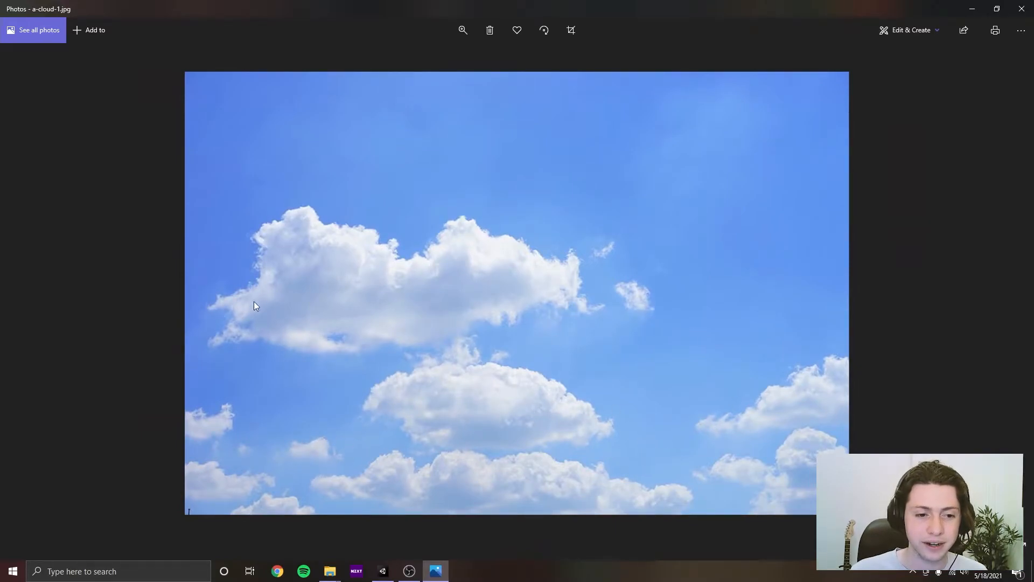
{"action": "scroll", "coordinate": [803, 455], "scroll_direction": "up", "scroll_amount": 1}
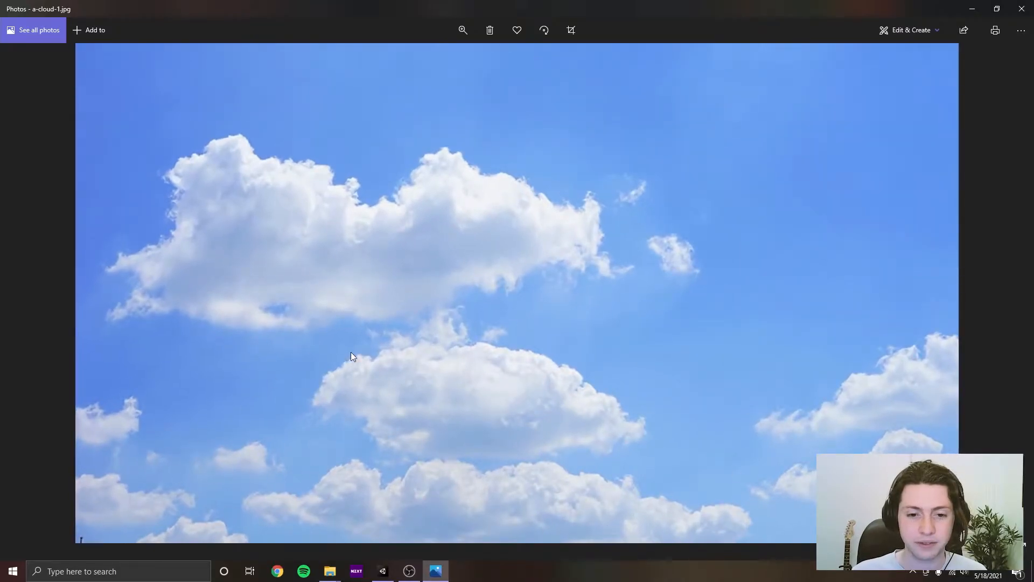
{"action": "scroll", "coordinate": [470, 391], "scroll_direction": "down", "scroll_amount": 2}
Compare the stylised sky in blood-and-wine.jpg with the real clouds in a-cloud-1.jpg.
{"action": "left_click", "coordinate": [1007, 294]}
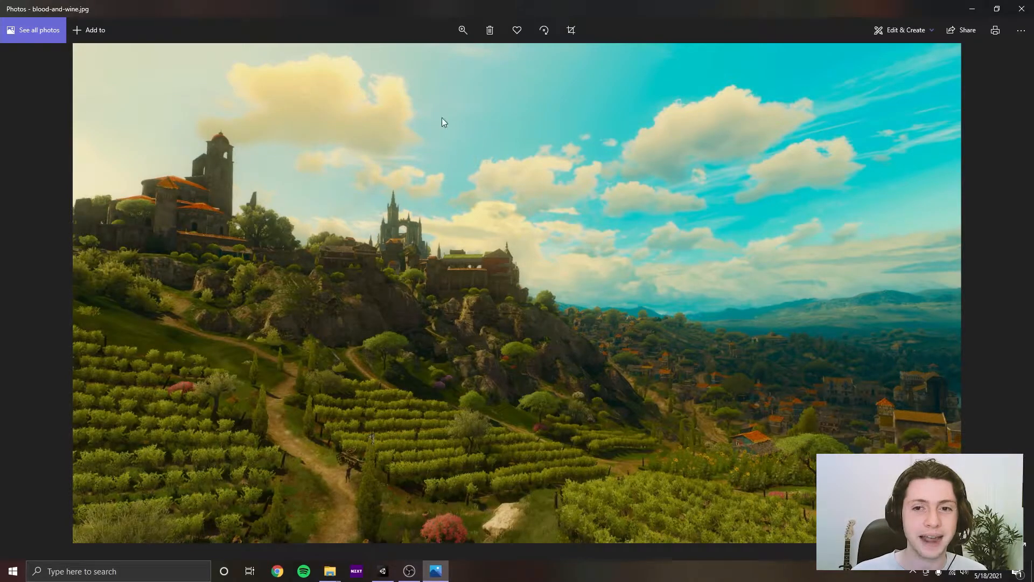
{"action": "left_click", "coordinate": [30, 295]}
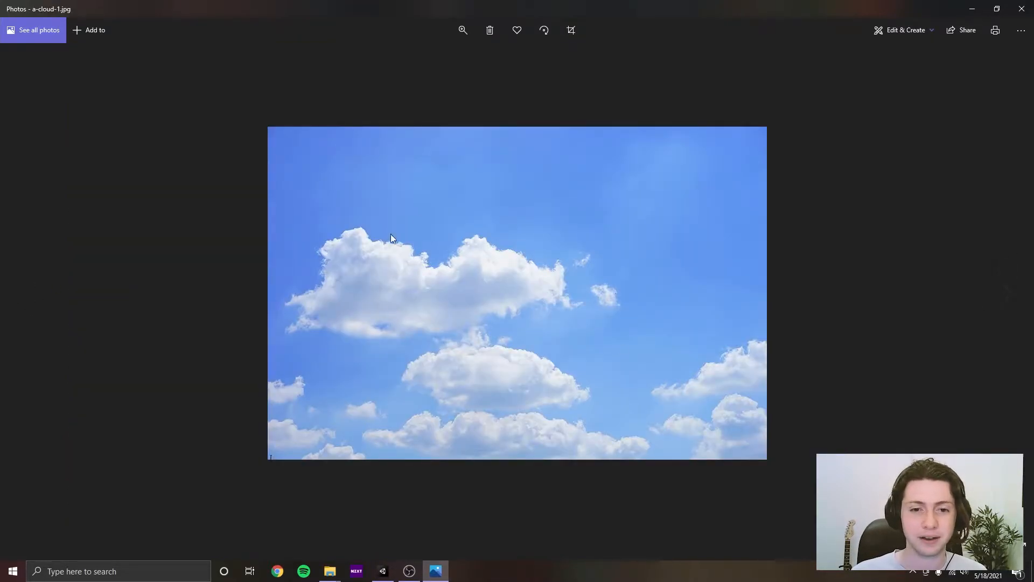
{"action": "left_click", "coordinate": [1007, 293]}
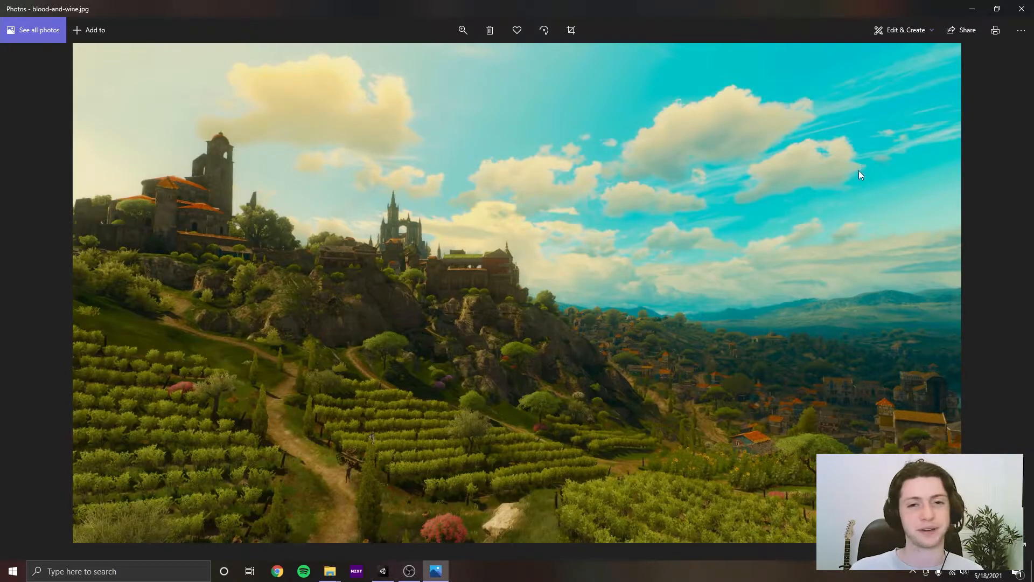
Open cloud-2.jpg and examine its cloud layout and shading, both up close and as a whole.
{"action": "left_click", "coordinate": [1008, 296]}
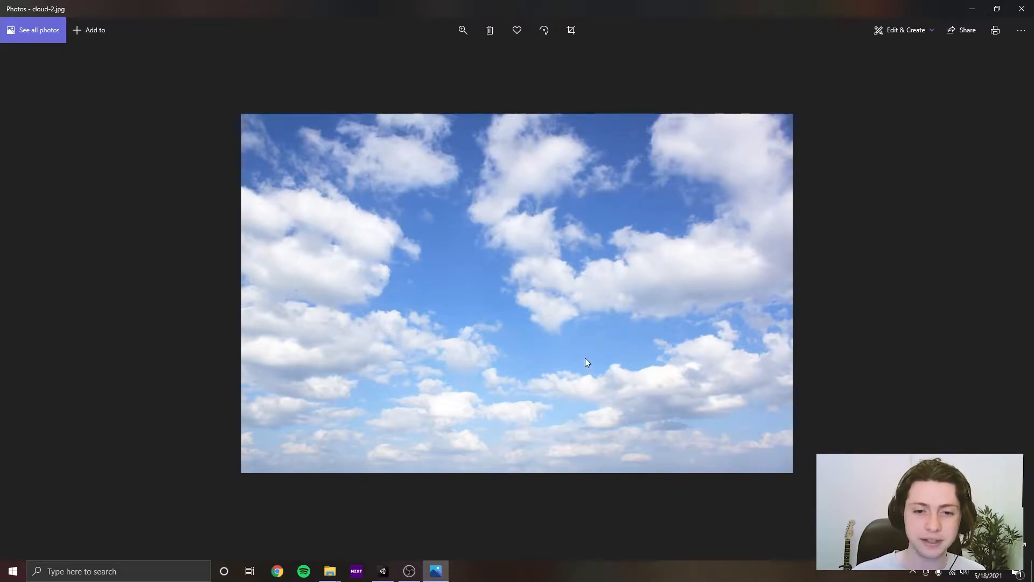
{"action": "scroll", "coordinate": [536, 270], "scroll_direction": "up", "scroll_amount": 2}
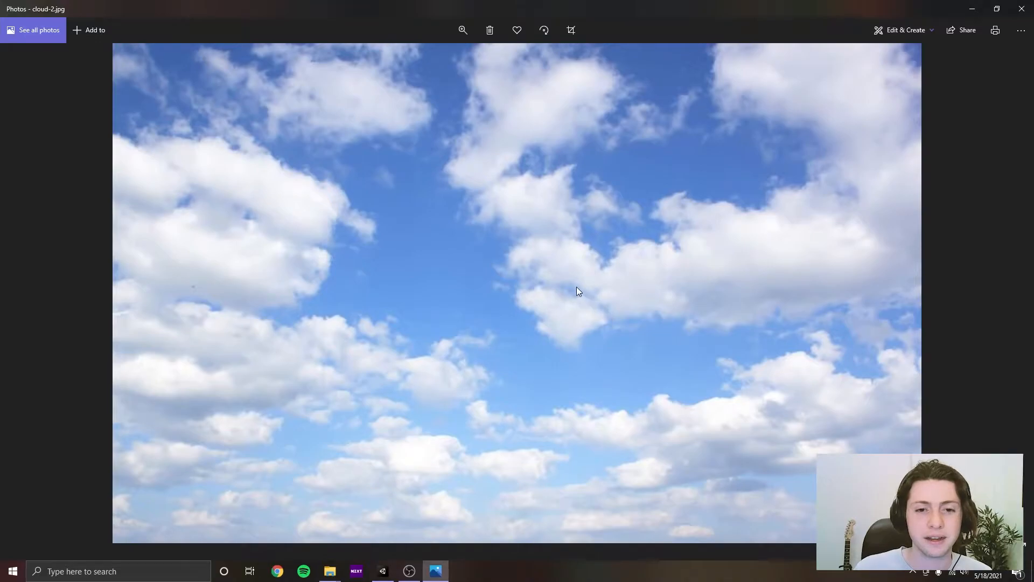
{"action": "scroll", "coordinate": [576, 291], "scroll_direction": "down", "scroll_amount": 2}
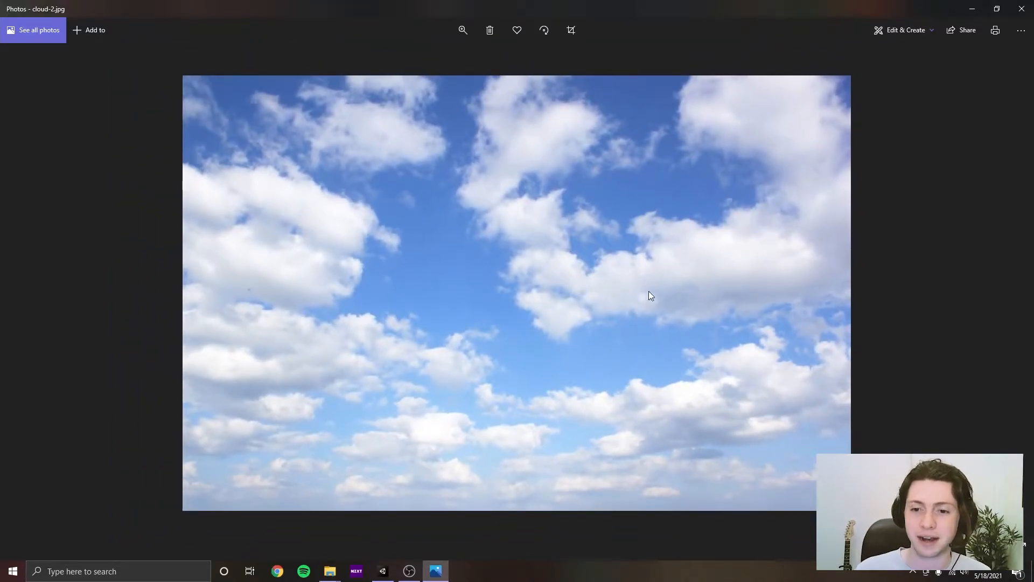
{"action": "scroll", "coordinate": [661, 309], "scroll_direction": "up", "scroll_amount": 2}
{"action": "scroll", "coordinate": [716, 485], "scroll_direction": "up", "scroll_amount": 3}
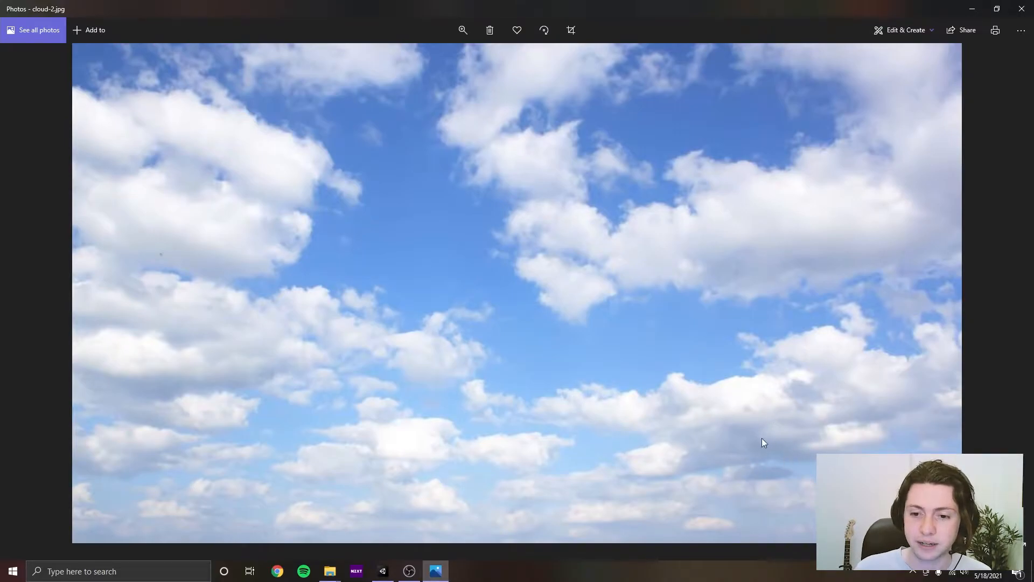
{"action": "scroll", "coordinate": [738, 429], "scroll_direction": "down", "scroll_amount": 2}
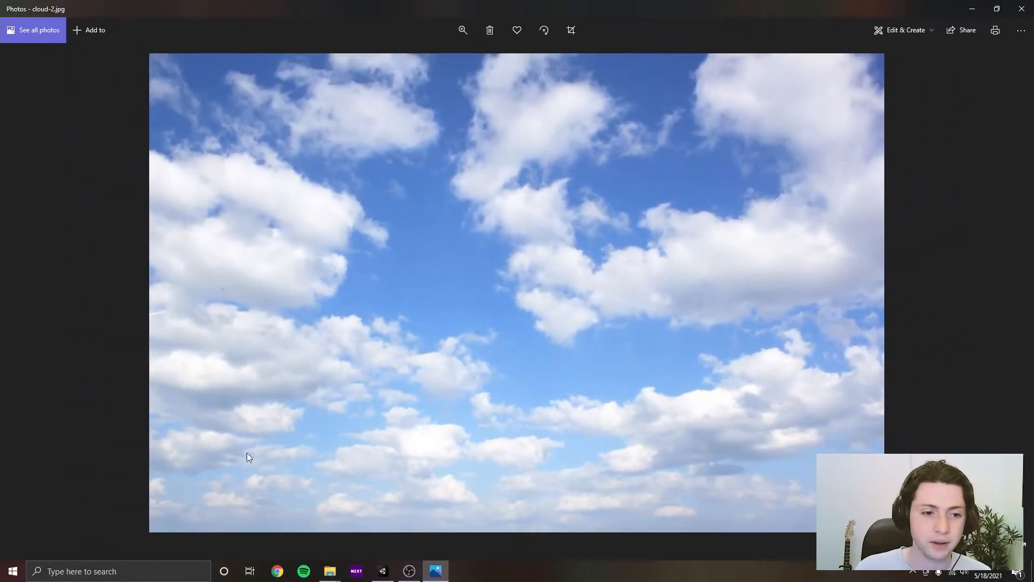
{"action": "scroll", "coordinate": [221, 398], "scroll_direction": "up", "scroll_amount": 2}
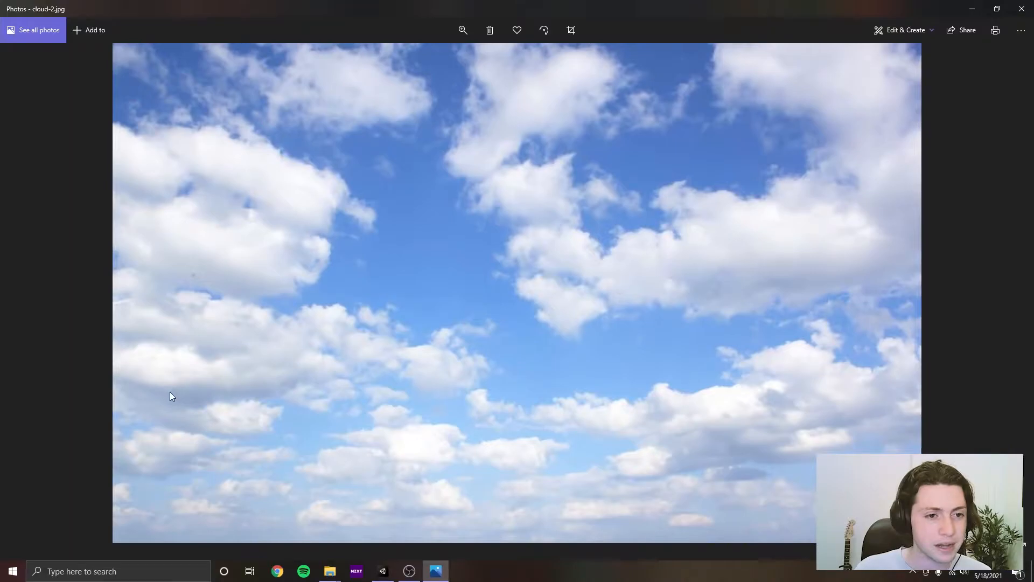
Compare the rendered sky in tutorial-result.jpg with the reference photo cloud-2.jpg by alternating between the two images.
{"action": "key", "text": "Right"}
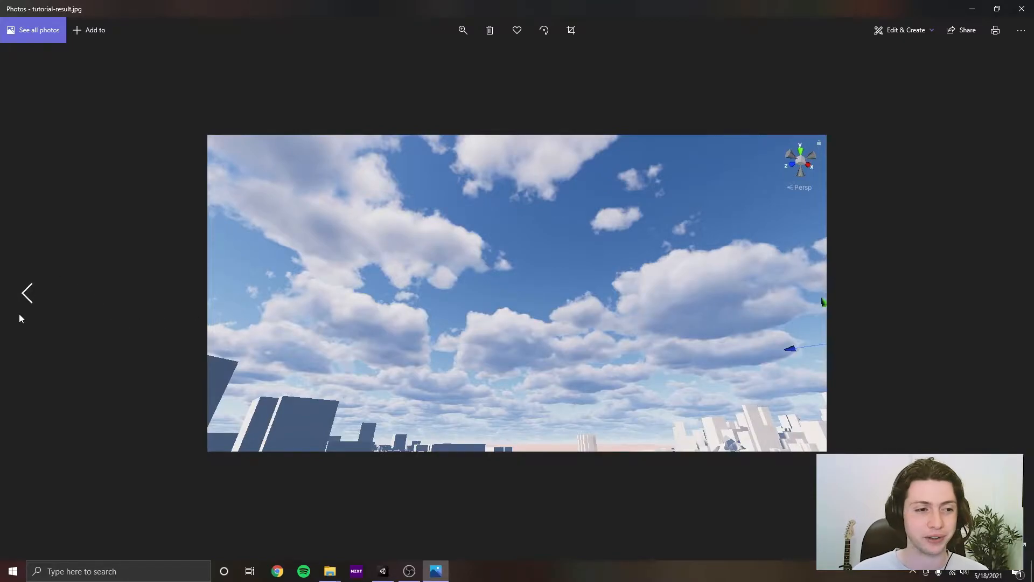
{"action": "left_click", "coordinate": [28, 296]}
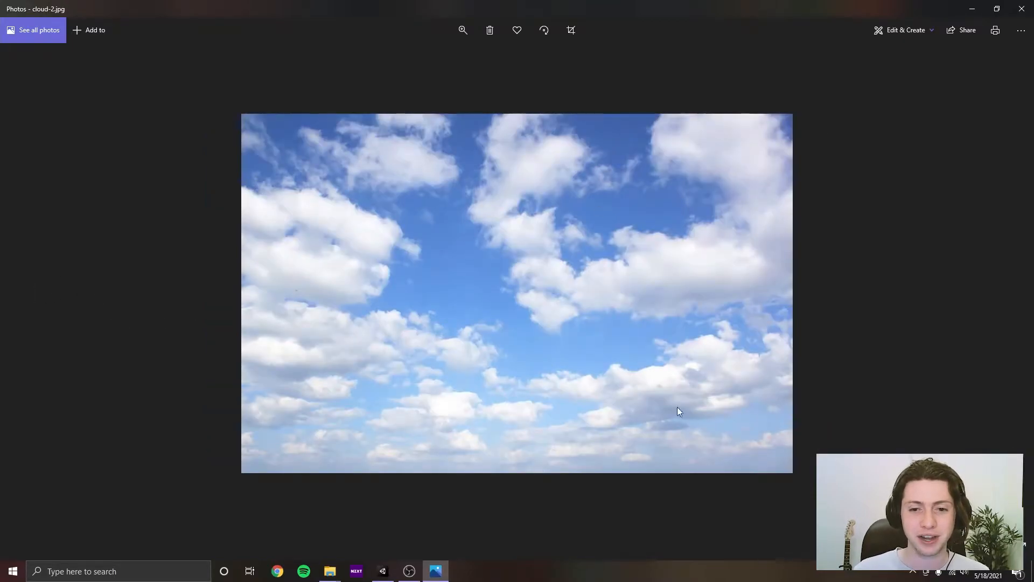
{"action": "left_click", "coordinate": [1023, 280]}
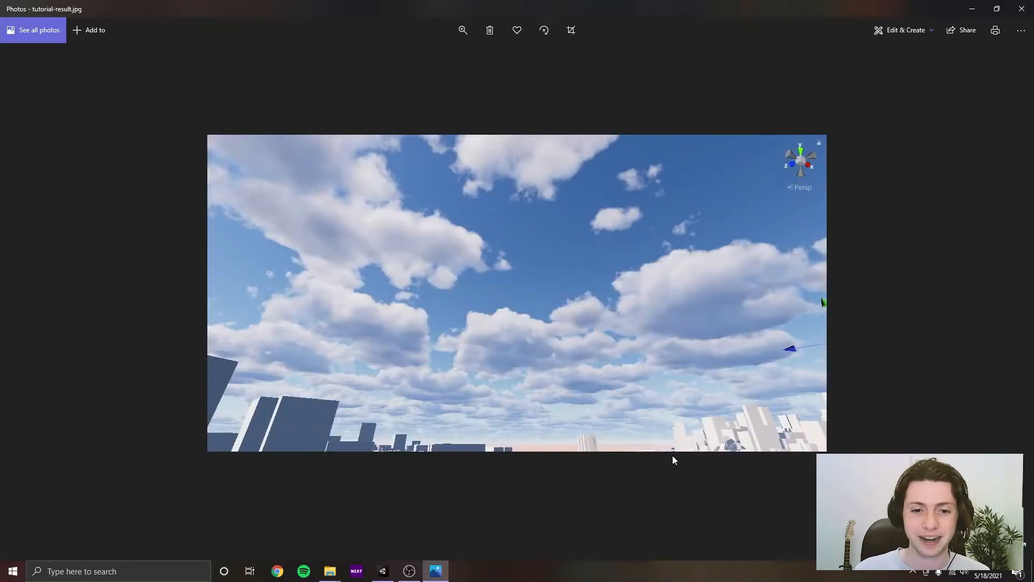
{"action": "left_click", "coordinate": [28, 294]}
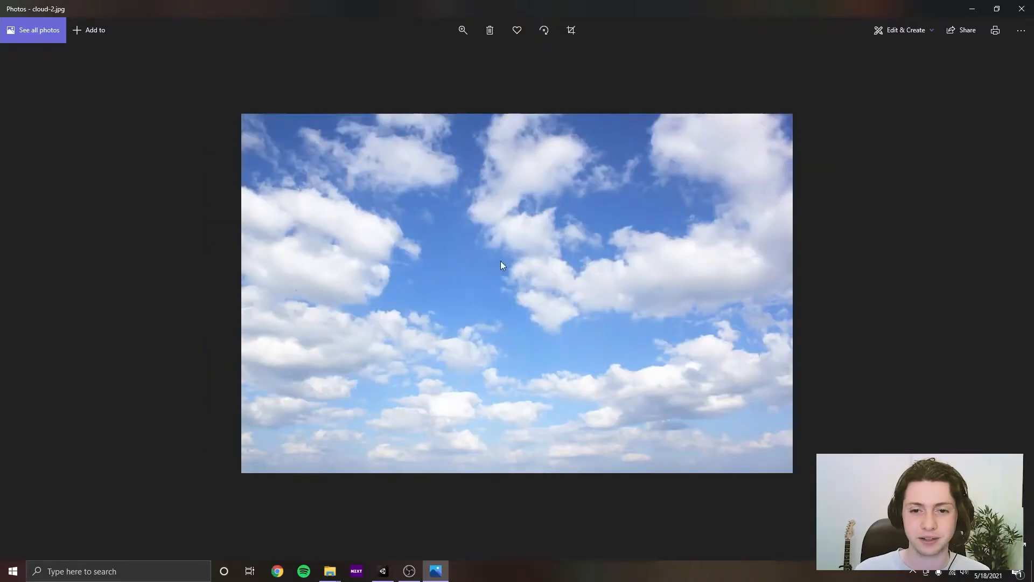
{"action": "left_click", "coordinate": [1006, 293]}
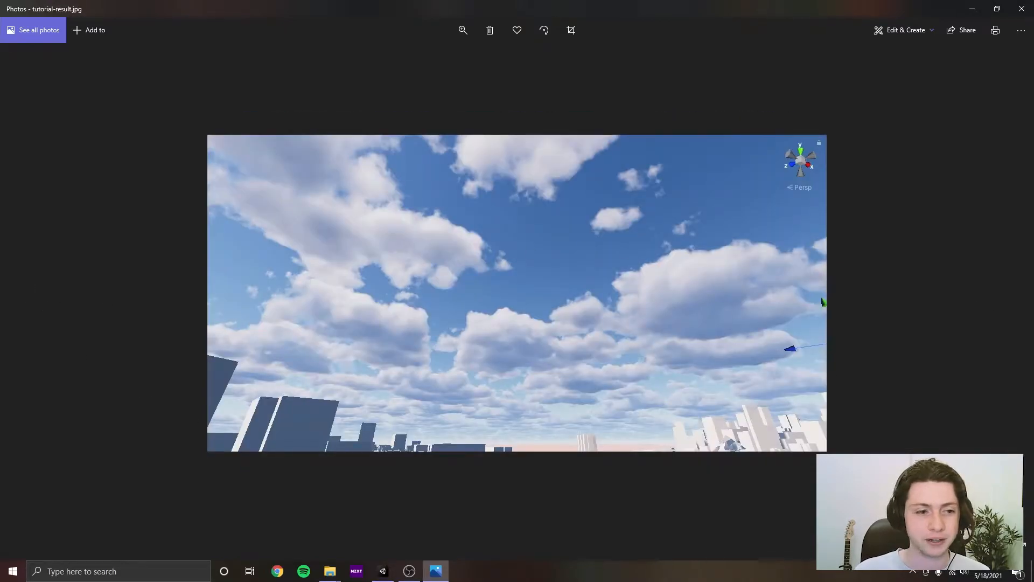
{"action": "left_click", "coordinate": [28, 293]}
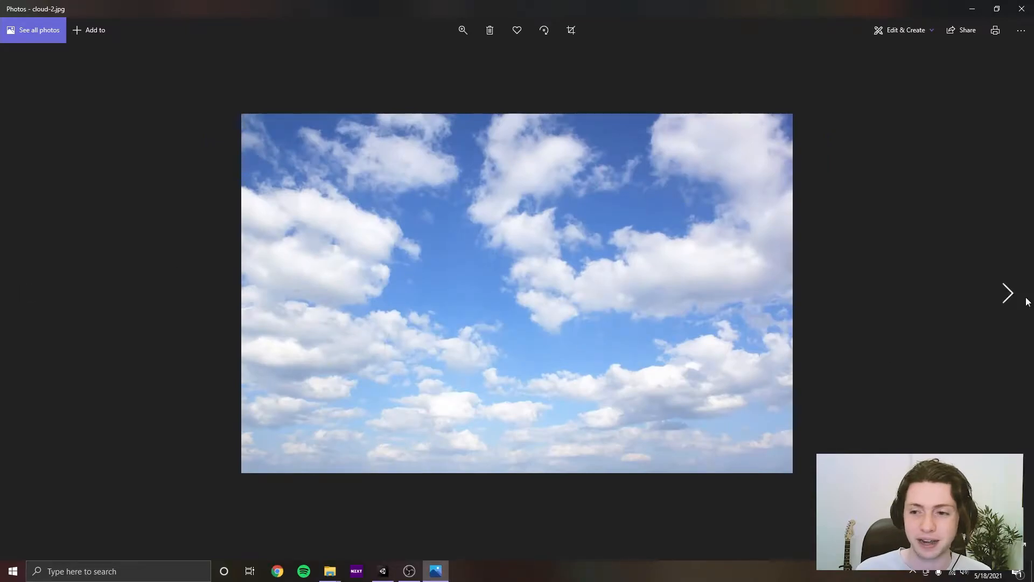
{"action": "left_click", "coordinate": [1007, 293]}
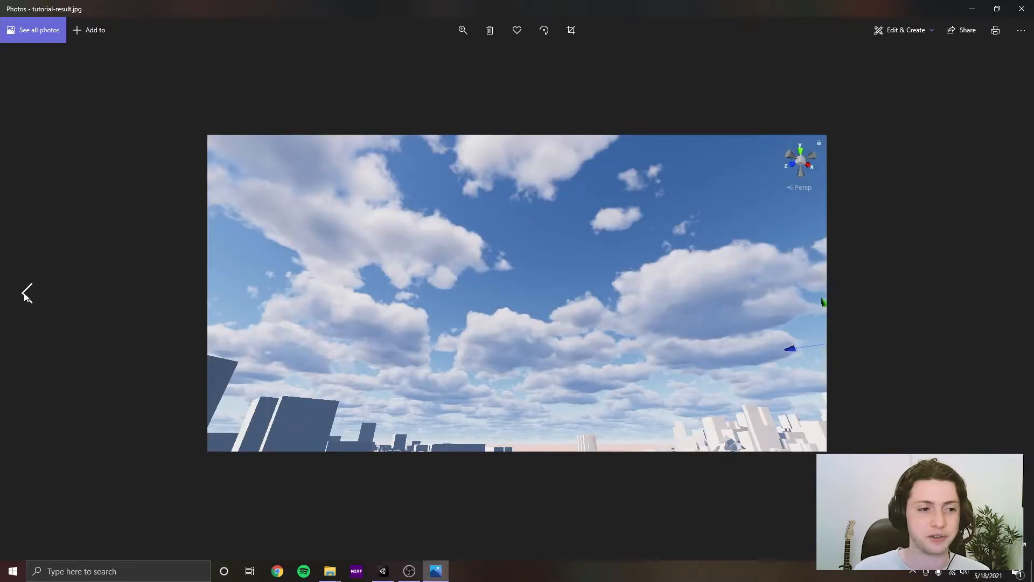
{"action": "left_click", "coordinate": [26, 294]}
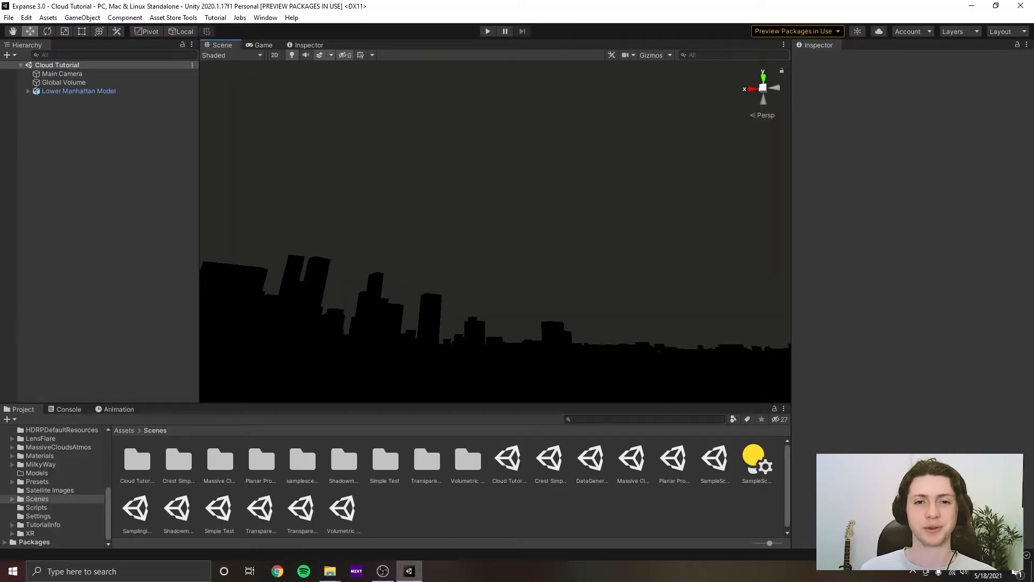
Look over the unlit city model in Unity's Cloud Tutorial scene and review the Global Volume's exposure settings.
{"action": "right_click_drag", "start_coordinate": [595, 183], "coordinate": [545, 257]}
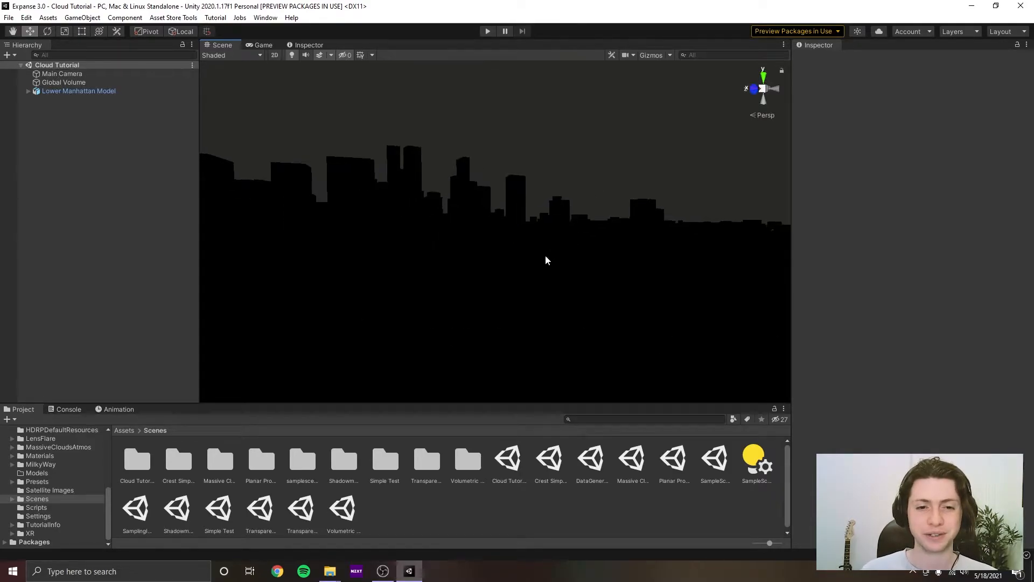
{"action": "middle_click_drag", "start_coordinate": [560, 197], "coordinate": [470, 306]}
{"action": "right_click_drag", "start_coordinate": [470, 305], "coordinate": [399, 179]}
{"action": "middle_click_drag", "start_coordinate": [399, 180], "coordinate": [469, 227]}
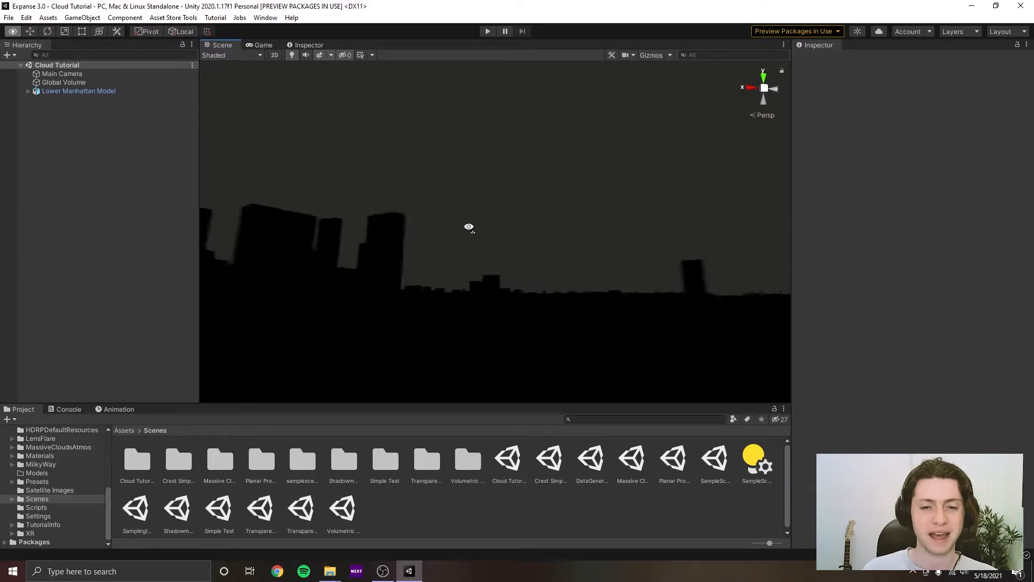
{"action": "right_click_drag", "start_coordinate": [468, 226], "coordinate": [566, 244]}
{"action": "middle_click_drag", "start_coordinate": [566, 245], "coordinate": [547, 215]}
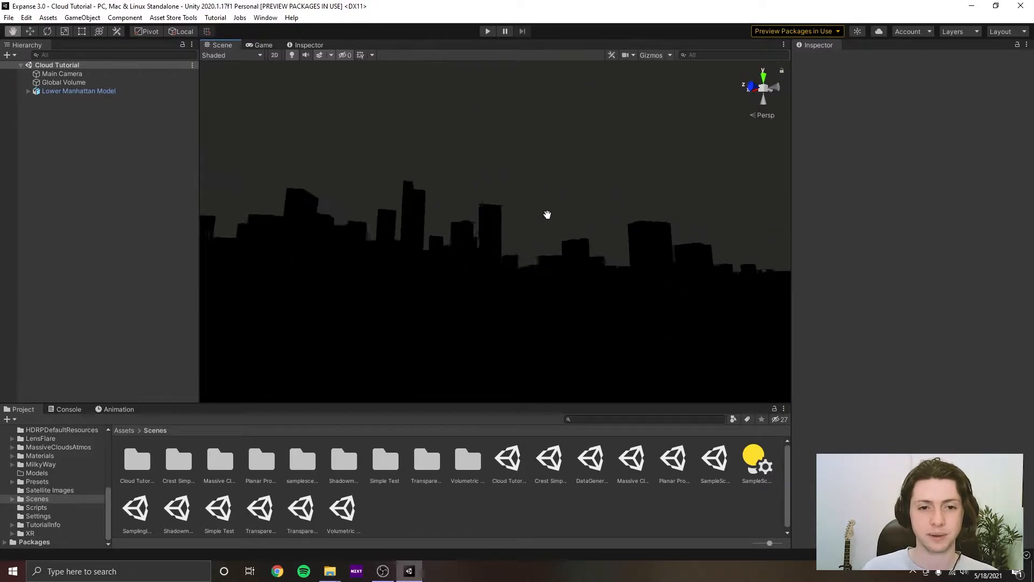
{"action": "right_click_drag", "start_coordinate": [547, 214], "coordinate": [416, 324]}
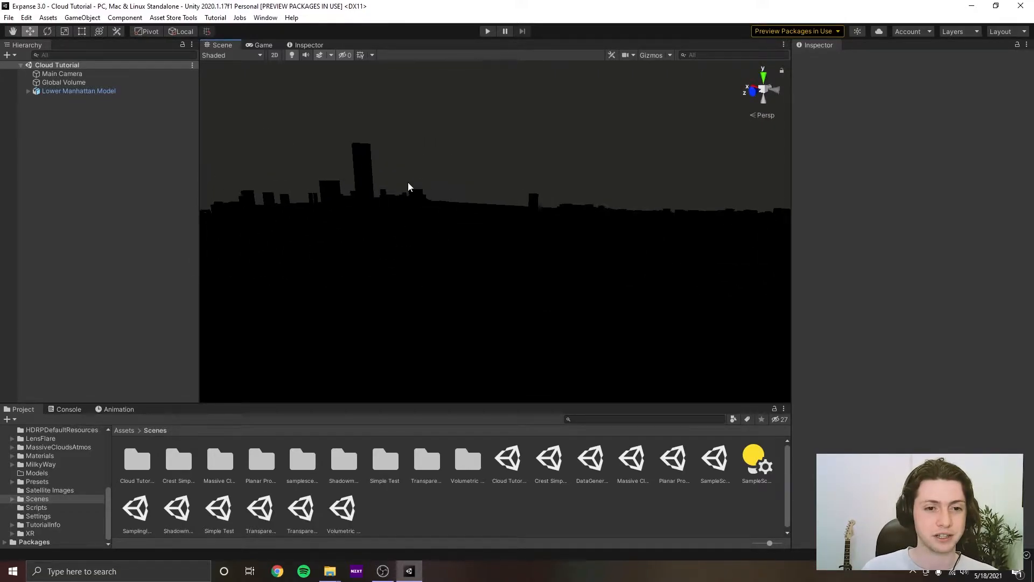
{"action": "left_click", "coordinate": [424, 240]}
{"action": "right_click_drag", "start_coordinate": [537, 209], "coordinate": [586, 186]}
{"action": "left_click", "coordinate": [116, 83]}
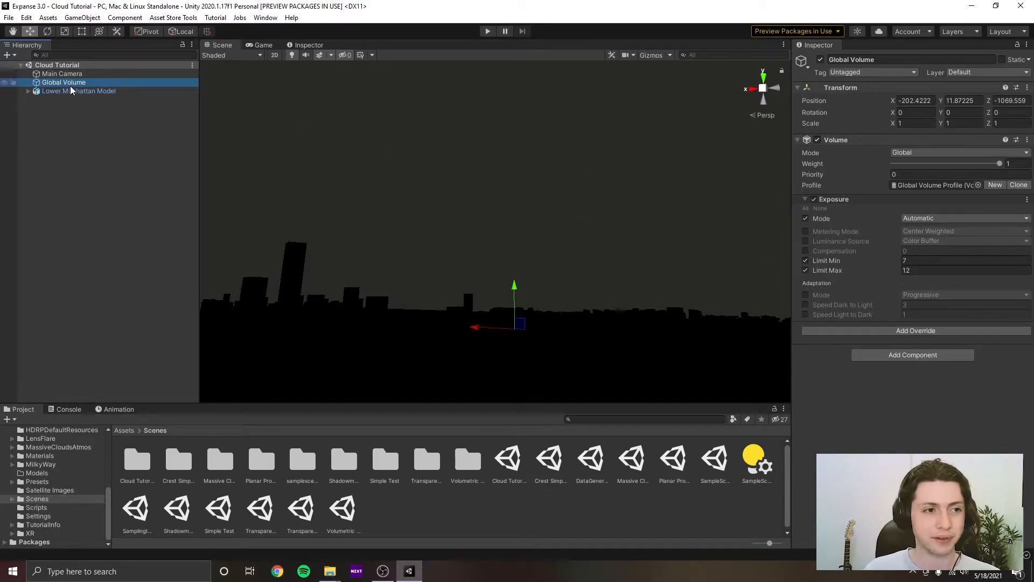
Set the Main Camera's anti-aliasing to No Anti-aliasing.
{"action": "left_click", "coordinate": [62, 74]}
{"action": "left_click_drag", "start_coordinate": [644, 213], "coordinate": [663, 240], "text": "alt"}
{"action": "left_click", "coordinate": [911, 321]}
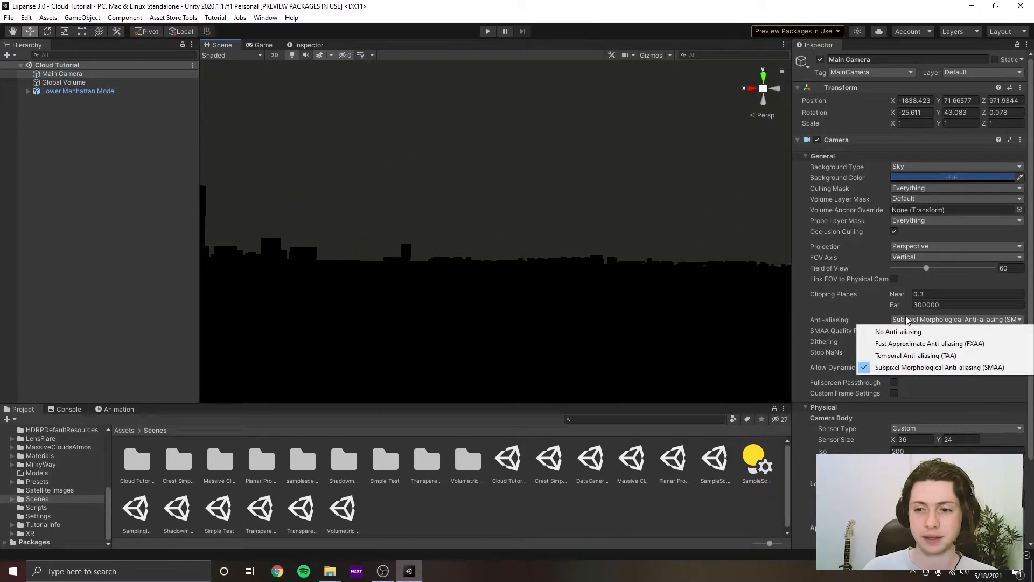
{"action": "left_click", "coordinate": [883, 331]}
{"action": "right_click_drag", "start_coordinate": [702, 307], "coordinate": [695, 299]}
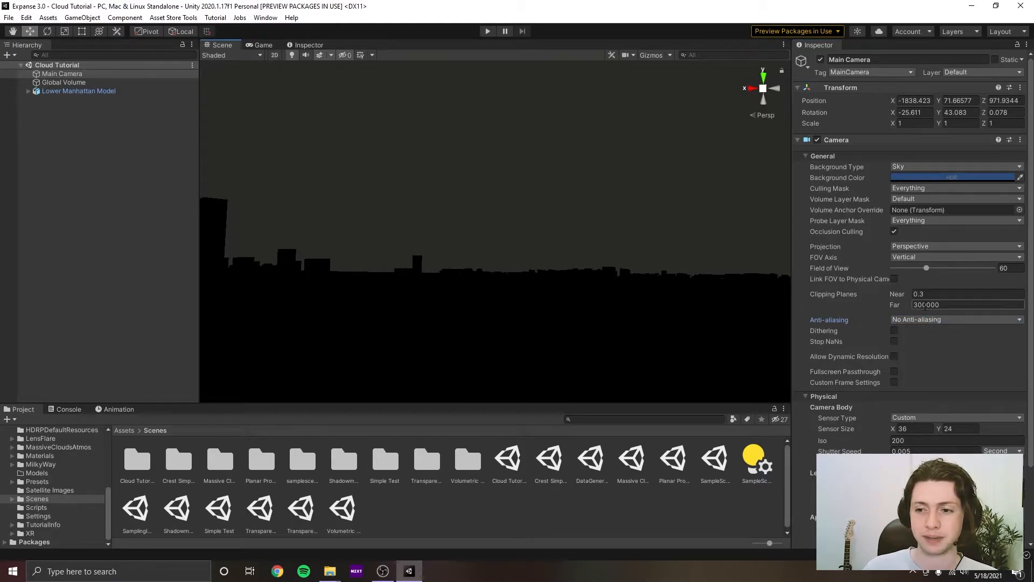
{"action": "right_click_drag", "start_coordinate": [665, 265], "coordinate": [702, 261]}
{"action": "right_click_drag", "start_coordinate": [616, 269], "coordinate": [640, 268]}
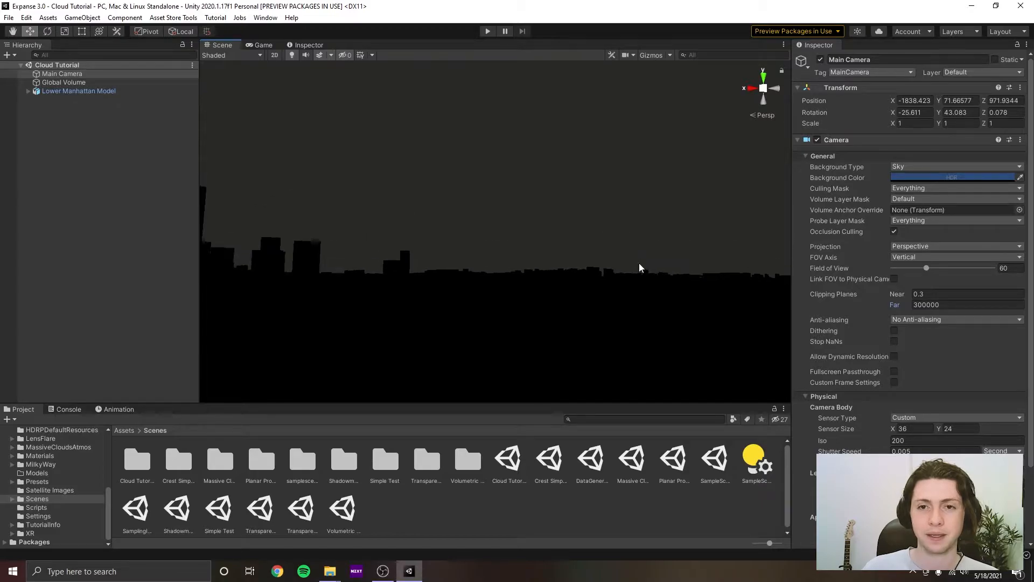
Review the Scene view's camera settings, including its clipping planes and anti-aliasing option.
{"action": "left_click", "coordinate": [625, 55]}
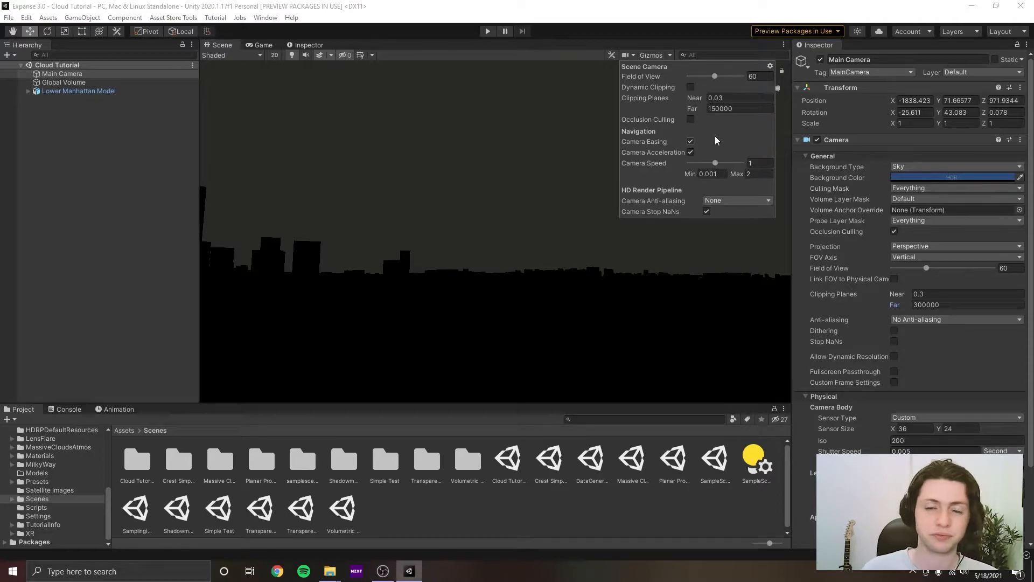
{"action": "left_click", "coordinate": [631, 54]}
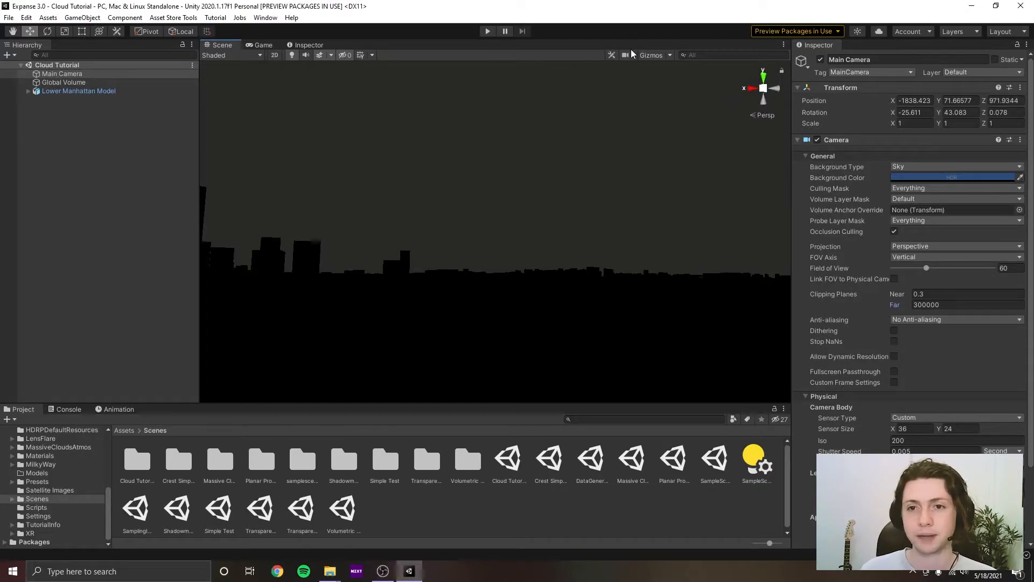
{"action": "right_click_drag", "start_coordinate": [608, 193], "coordinate": [586, 208]}
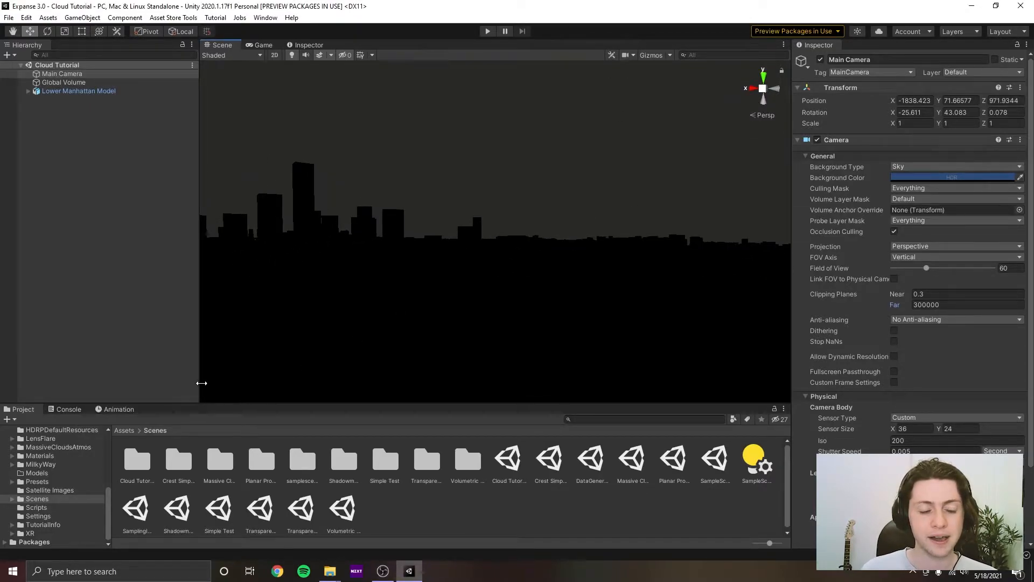
{"action": "right_click_drag", "start_coordinate": [483, 286], "coordinate": [513, 289]}
Add the Expanse Cloudless Sky prefab from the Expanse/prefabs/Full Skies folder to the Cloud Tutorial scene.
{"action": "scroll", "coordinate": [62, 467], "scroll_direction": "up", "scroll_amount": 4}
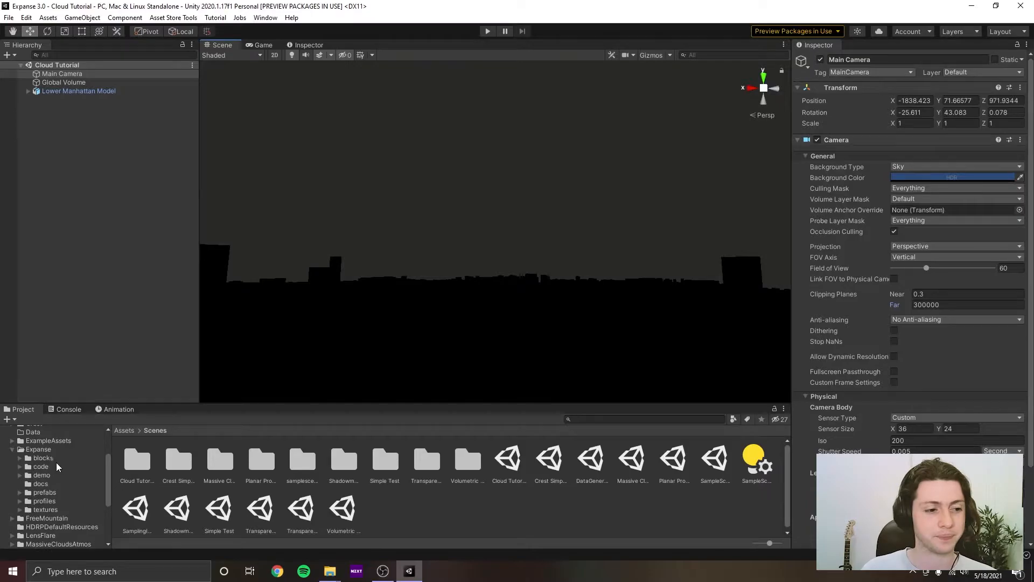
{"action": "left_click", "coordinate": [37, 449]}
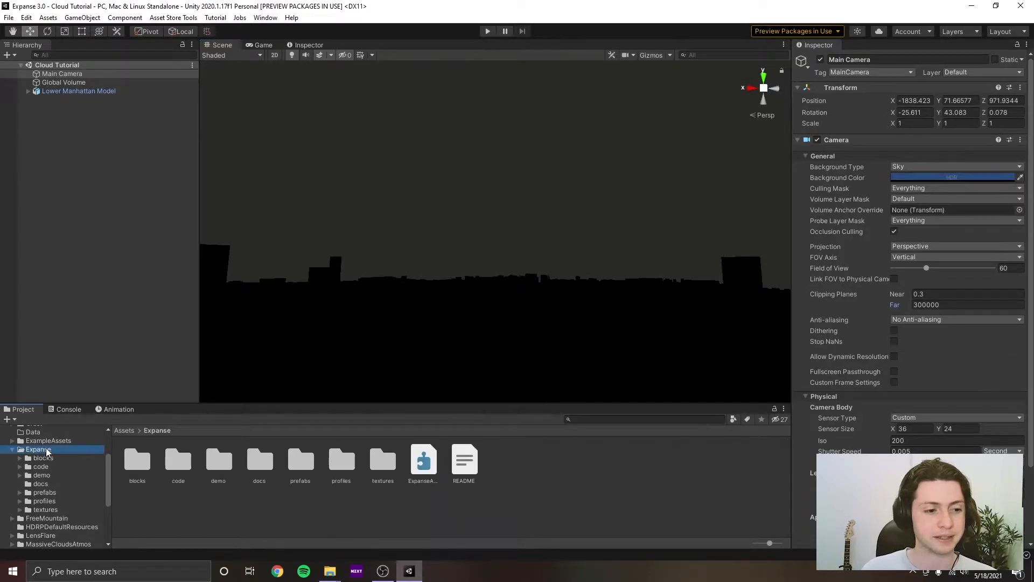
{"action": "left_click", "coordinate": [51, 492]}
{"action": "double_click", "coordinate": [260, 461]}
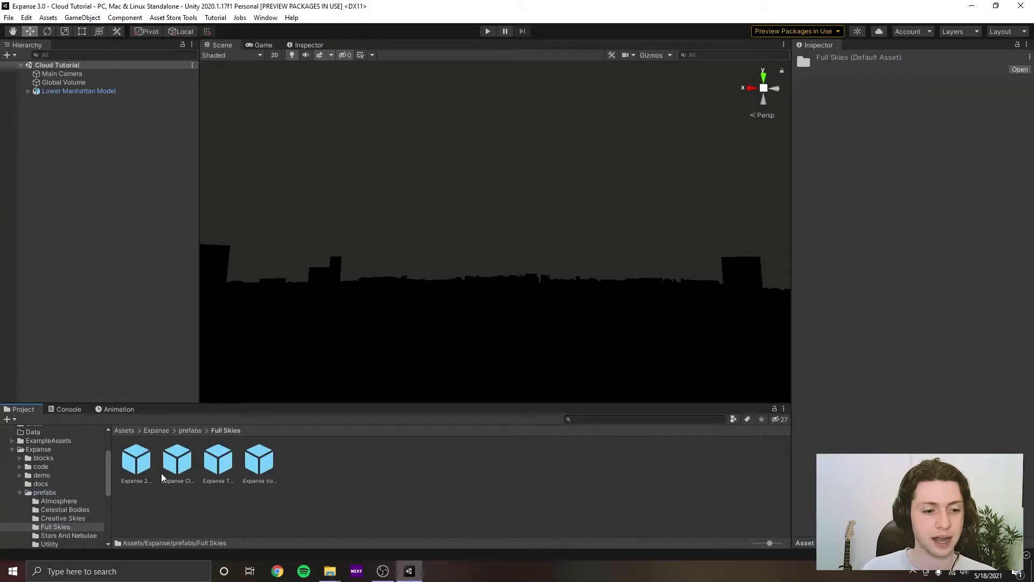
{"action": "left_click", "coordinate": [178, 464]}
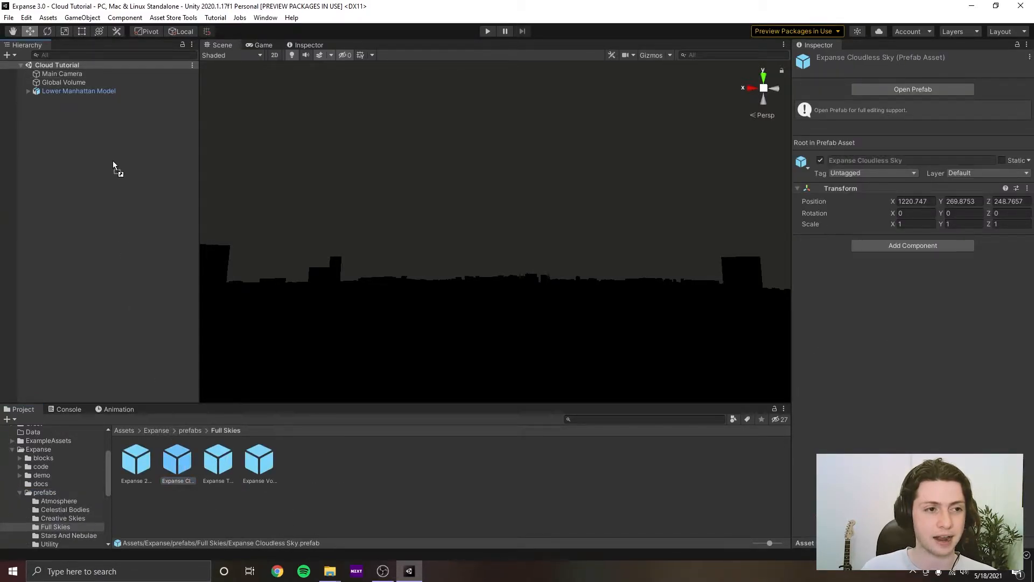
{"action": "left_click_drag", "start_coordinate": [66, 112], "coordinate": [64, 108]}
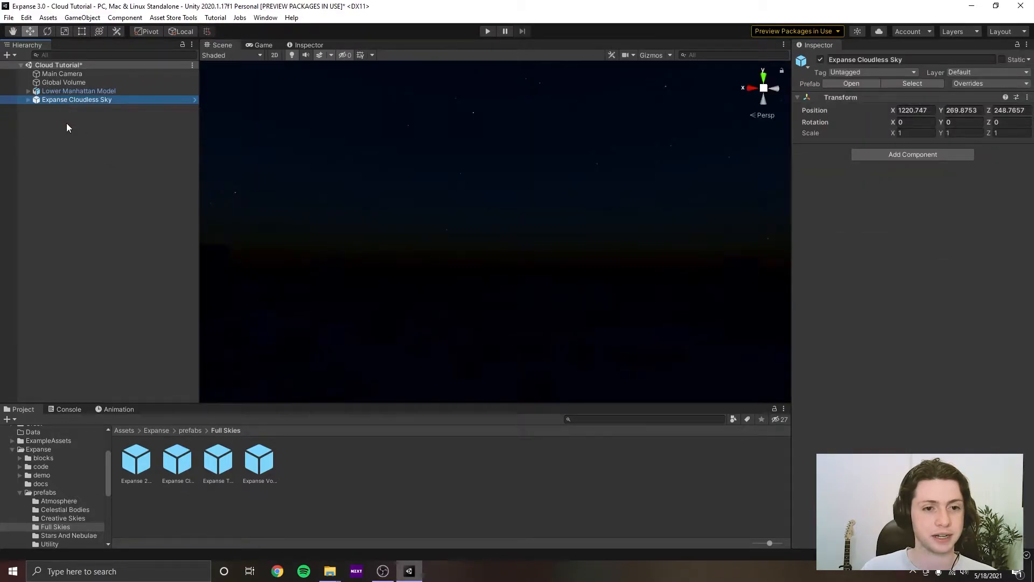
Set the Time of Day Controller's UTC time to hour 23, minute 42, and save the scene.
{"action": "right_click_drag", "start_coordinate": [493, 249], "coordinate": [472, 149]}
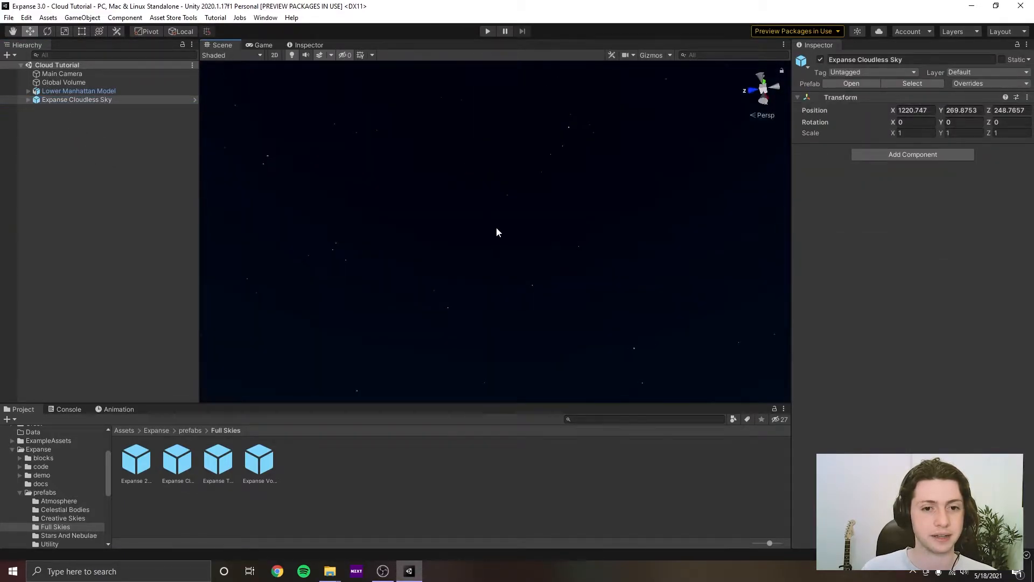
{"action": "right_click_drag", "start_coordinate": [496, 231], "coordinate": [409, 302]}
{"action": "left_click", "coordinate": [28, 100]}
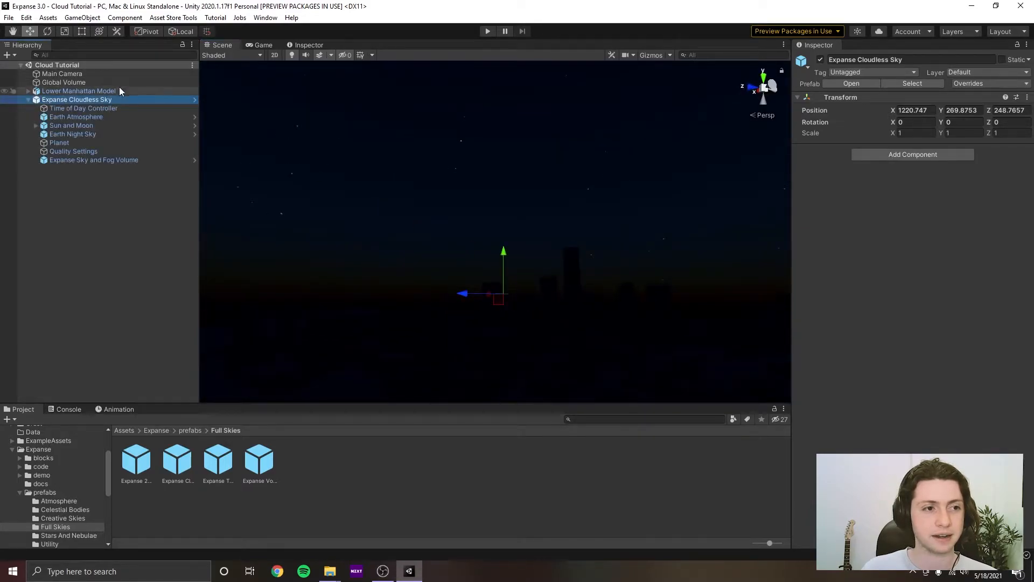
{"action": "left_click", "coordinate": [72, 108]}
{"action": "right_click_drag", "start_coordinate": [539, 227], "coordinate": [558, 230]}
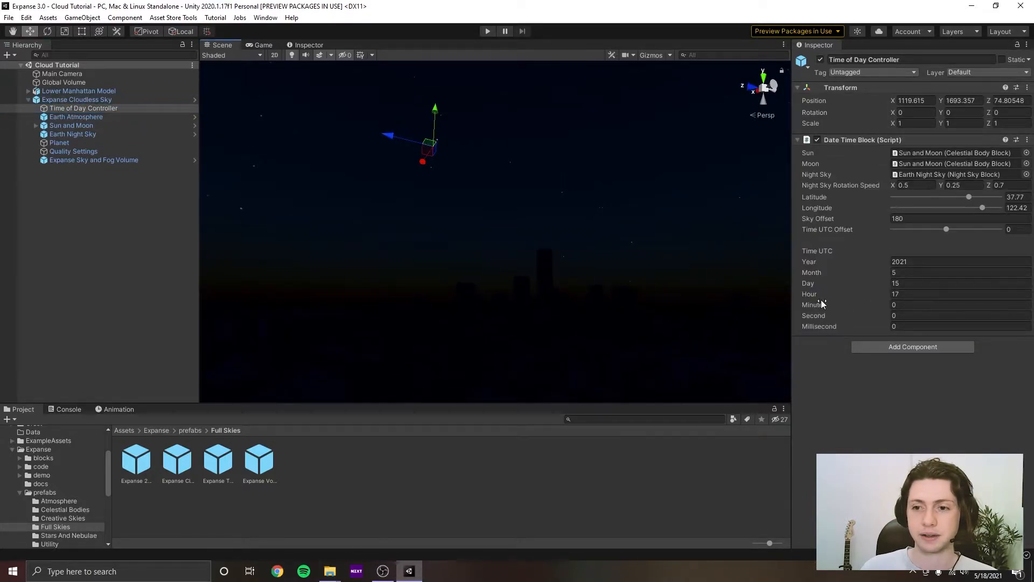
{"action": "left_click_drag", "start_coordinate": [813, 304], "coordinate": [1026, 304]}
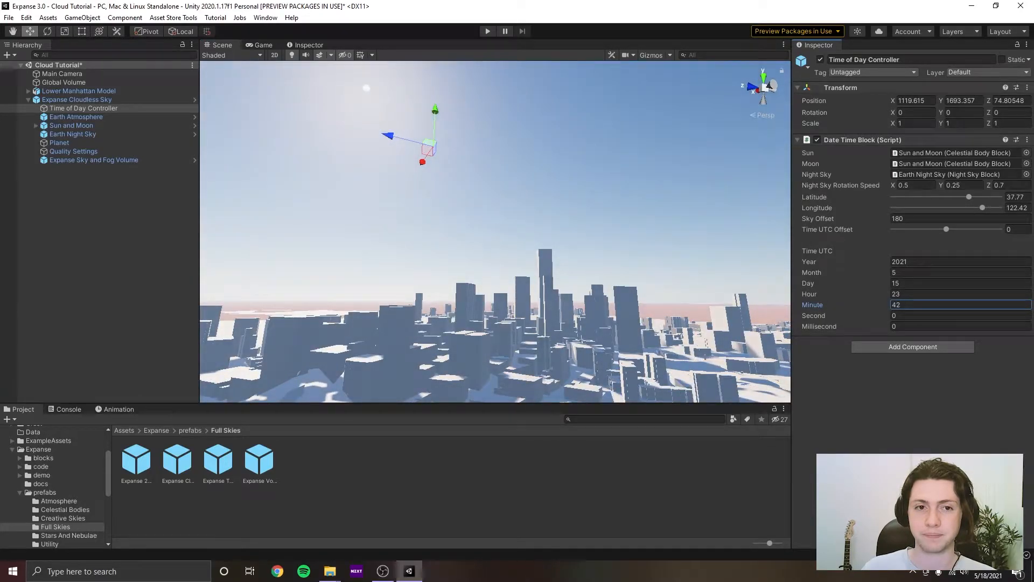
{"action": "right_click_drag", "start_coordinate": [527, 302], "coordinate": [490, 322]}
{"action": "key", "text": "ctrl+s"}
Look over the daylit city and the cloudless sky from several viewpoints around the buildings.
{"action": "middle_click_drag", "start_coordinate": [490, 322], "coordinate": [361, 281]}
{"action": "right_click_drag", "start_coordinate": [361, 282], "coordinate": [530, 269]}
{"action": "middle_click_drag", "start_coordinate": [531, 269], "coordinate": [317, 281]}
{"action": "left_click", "coordinate": [482, 186]}
{"action": "right_click_drag", "start_coordinate": [481, 186], "coordinate": [556, 217]}
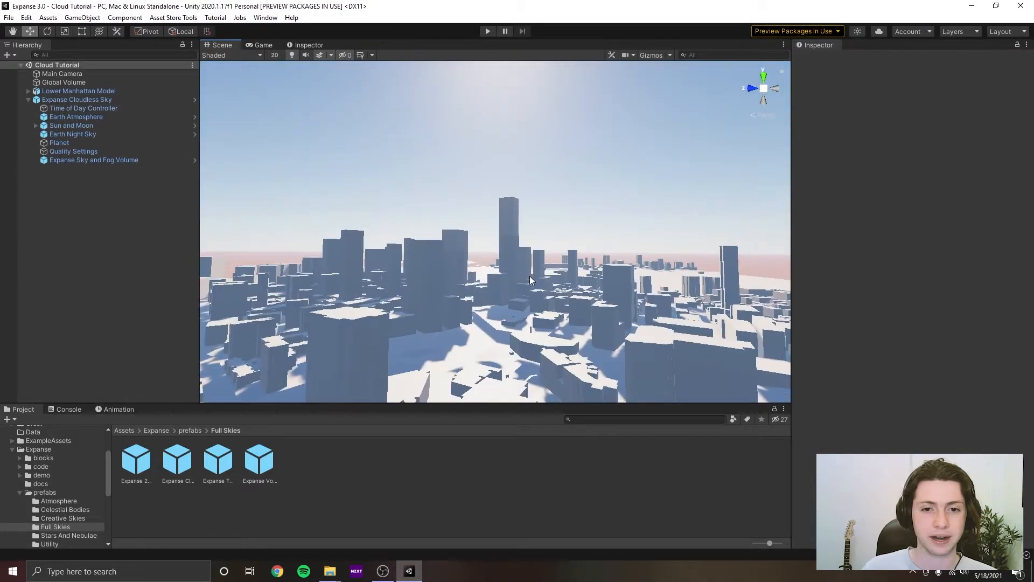
{"action": "right_click_drag", "start_coordinate": [530, 276], "coordinate": [550, 232]}
{"action": "middle_click_drag", "start_coordinate": [549, 232], "coordinate": [662, 209]}
{"action": "right_click_drag", "start_coordinate": [431, 177], "coordinate": [515, 195]}
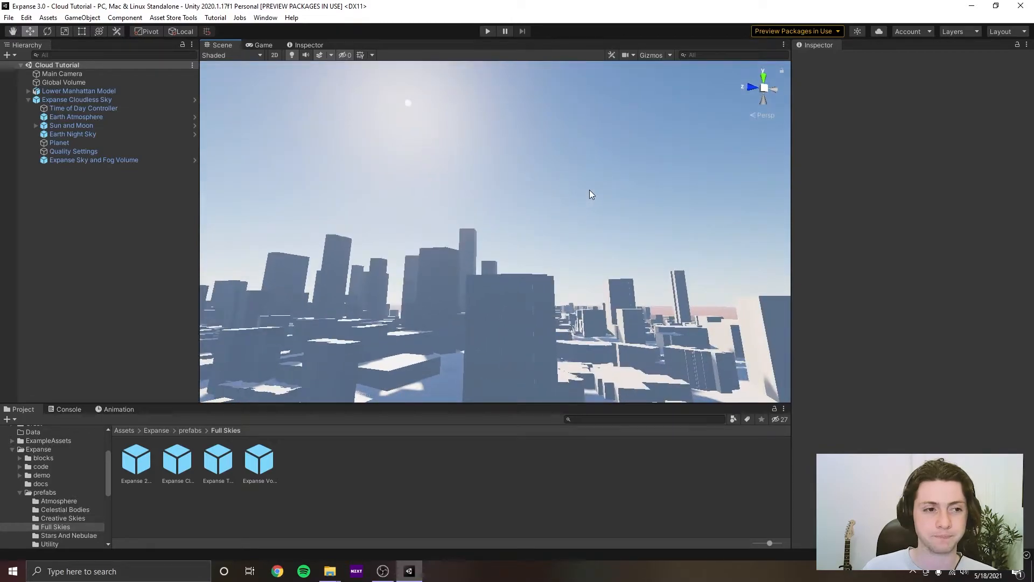
Create an empty object named Clouds and make it a child of Expanse Cloudless Sky.
{"action": "left_click", "coordinate": [55, 101]}
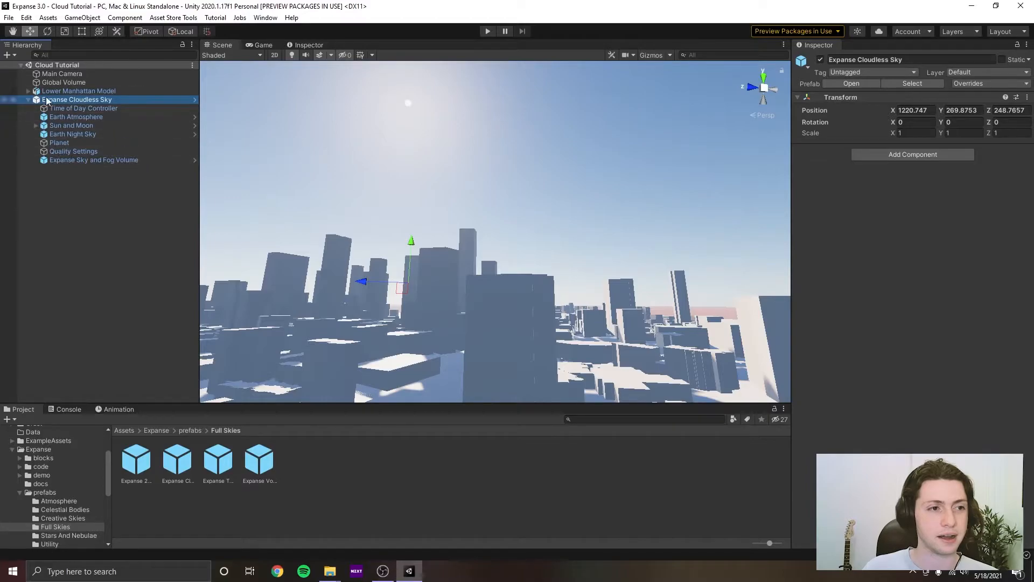
{"action": "right_click", "coordinate": [75, 170]}
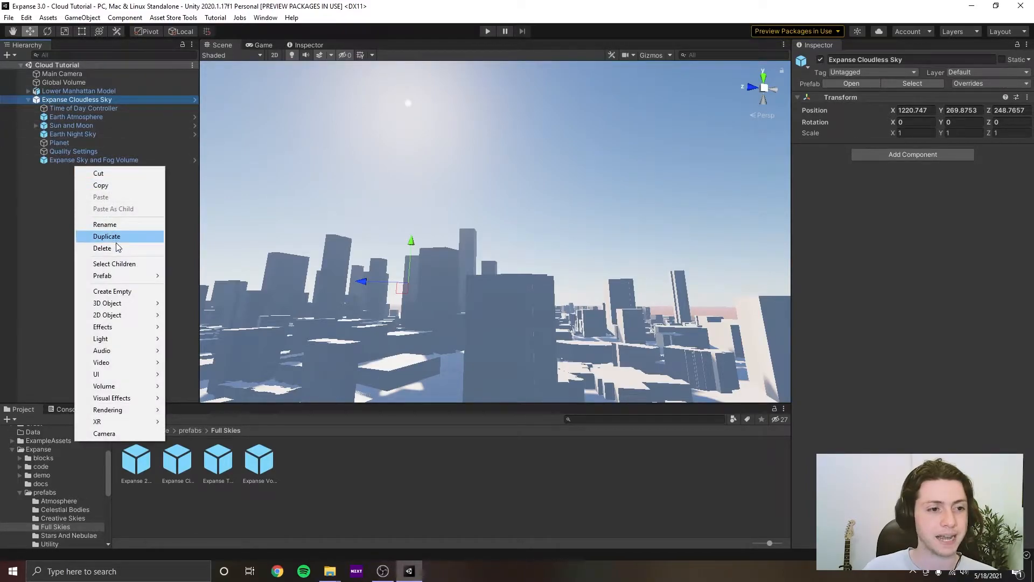
{"action": "left_click", "coordinate": [132, 293]}
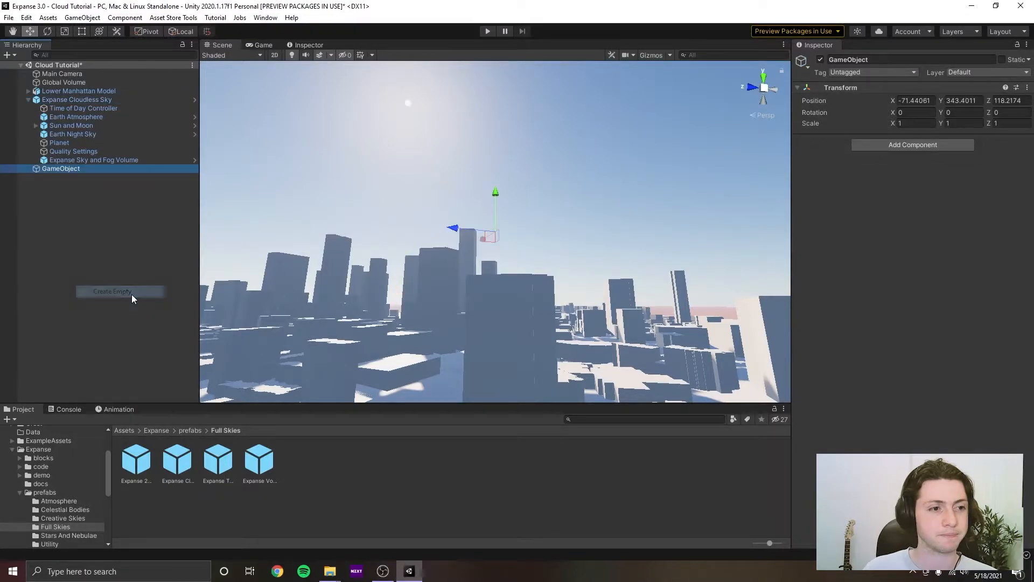
{"action": "right_click", "coordinate": [69, 170]}
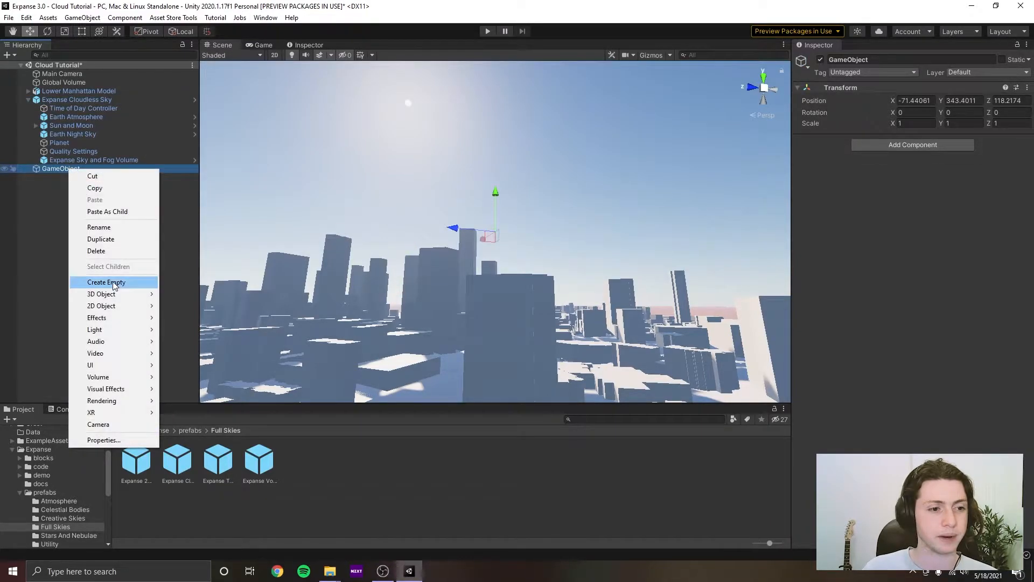
{"action": "left_click", "coordinate": [99, 228]}
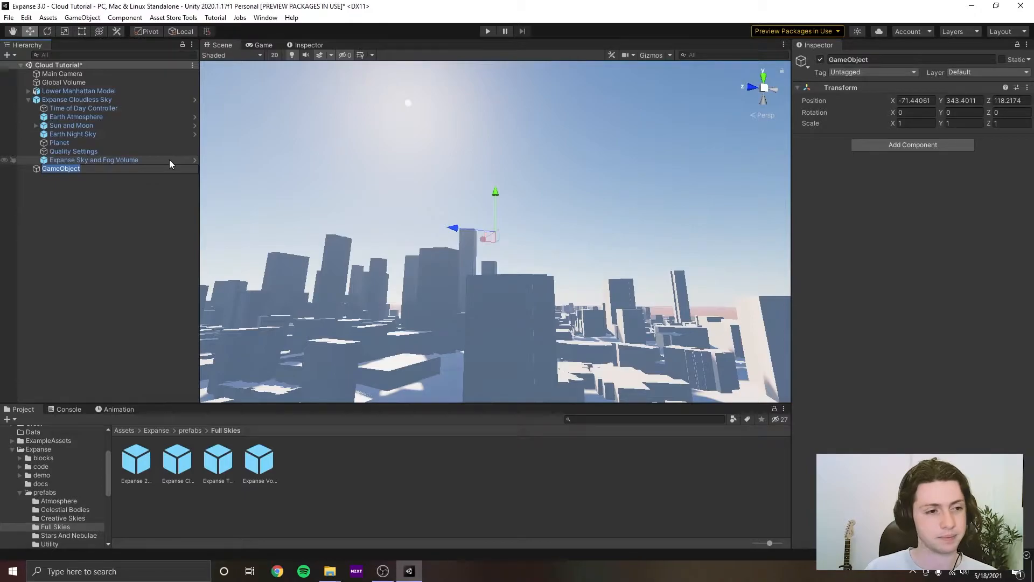
{"action": "type", "text": "Clouds"}
{"action": "key", "text": "Return"}
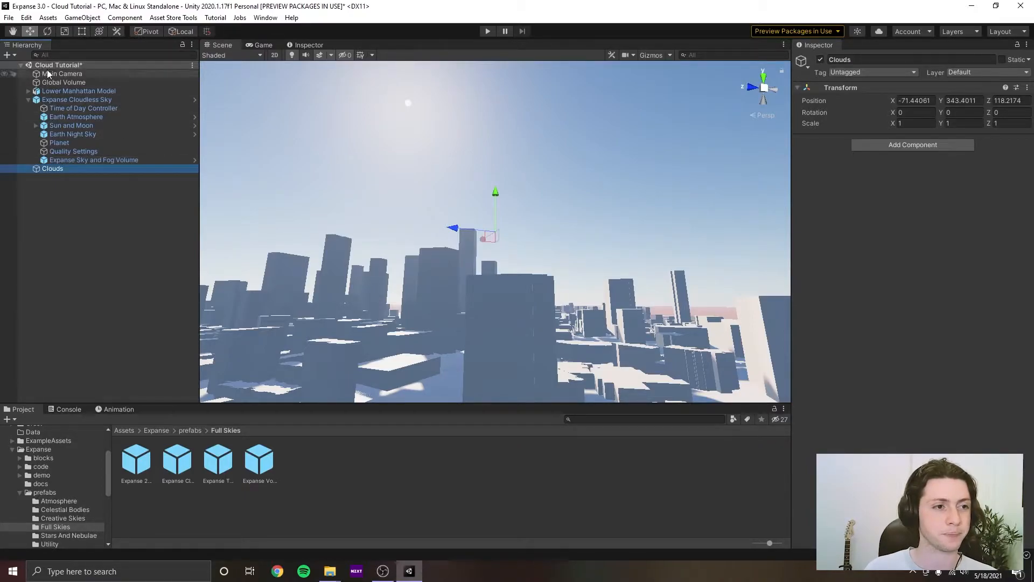
{"action": "mouse_move", "coordinate": [62, 170]}
{"action": "left_mouse_down"}
{"action": "mouse_move", "coordinate": [73, 118]}
{"action": "mouse_move", "coordinate": [68, 171]}
{"action": "left_mouse_up"}
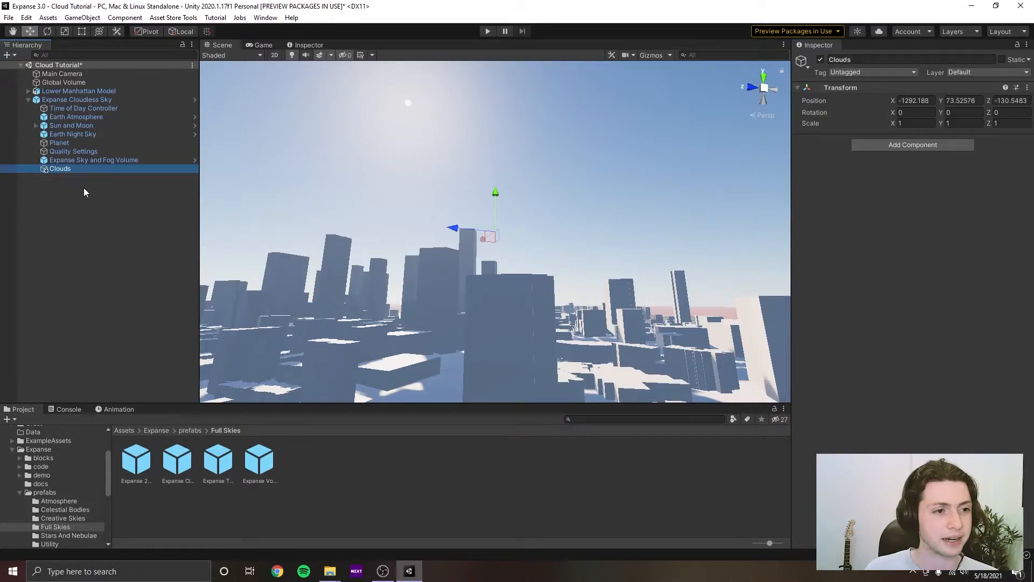
Add a Procedural Cloud Volume Block component to the Clouds object.
{"action": "left_click", "coordinate": [73, 151]}
{"action": "left_click", "coordinate": [85, 160]}
{"action": "left_click", "coordinate": [82, 168]}
{"action": "double_click", "coordinate": [63, 169]}
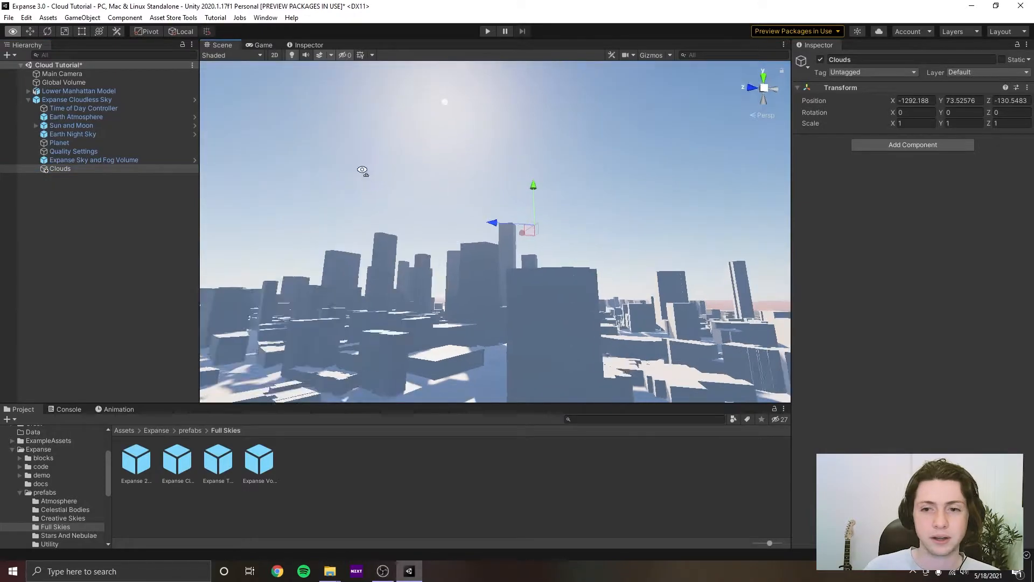
{"action": "left_click", "coordinate": [897, 144]}
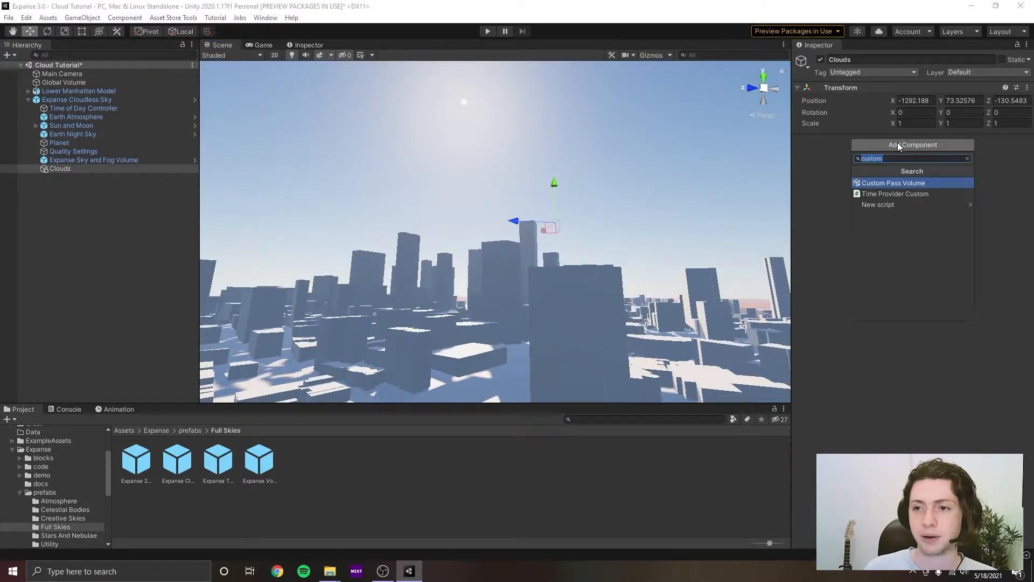
{"action": "type", "text": "proc"}
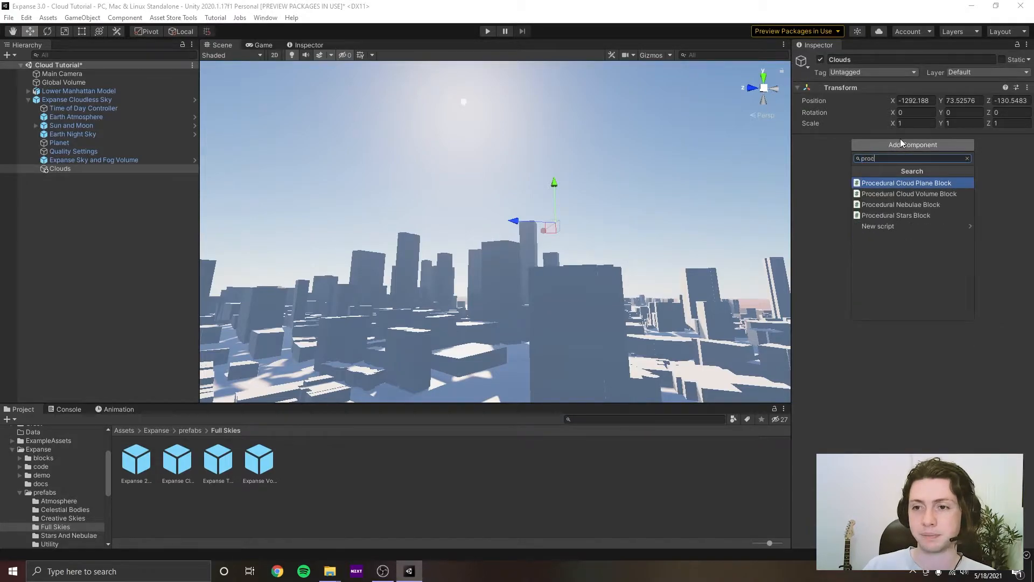
{"action": "type", "text": "edural"}
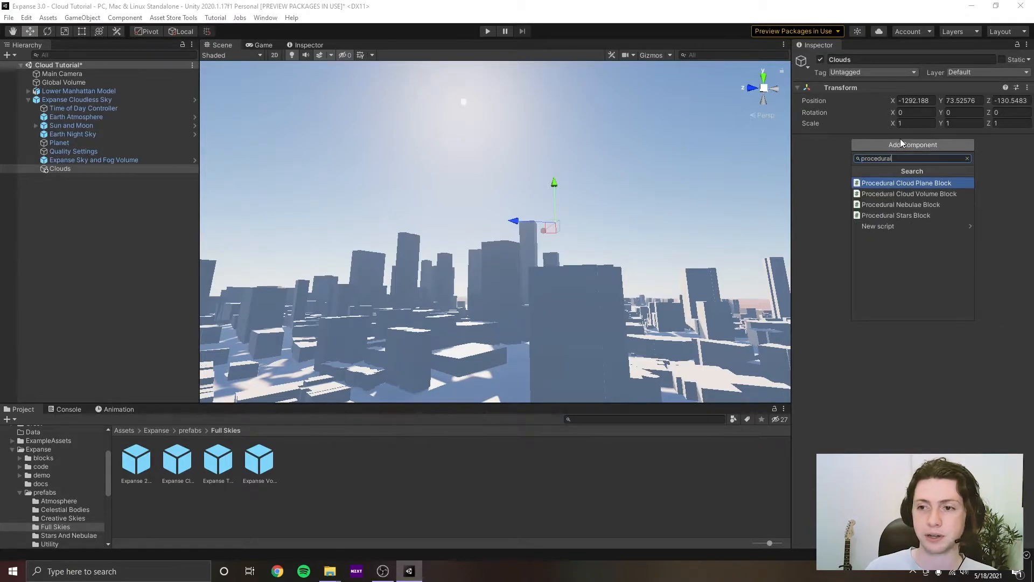
{"action": "left_click", "coordinate": [936, 195]}
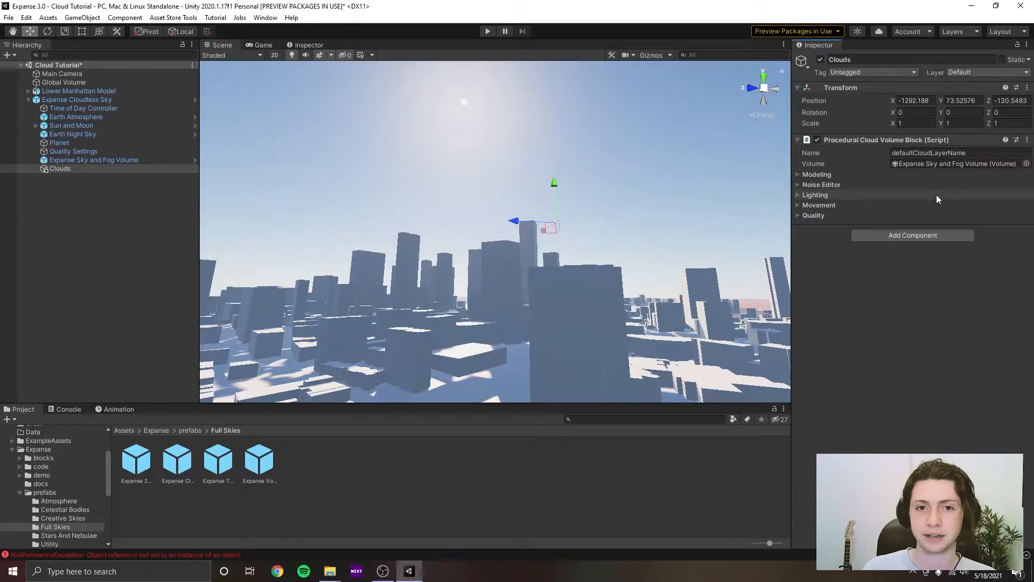
Name the procedural cloud volume layer Cumulus Clouds and save the scene.
{"action": "right_click_drag", "start_coordinate": [741, 192], "coordinate": [706, 188]}
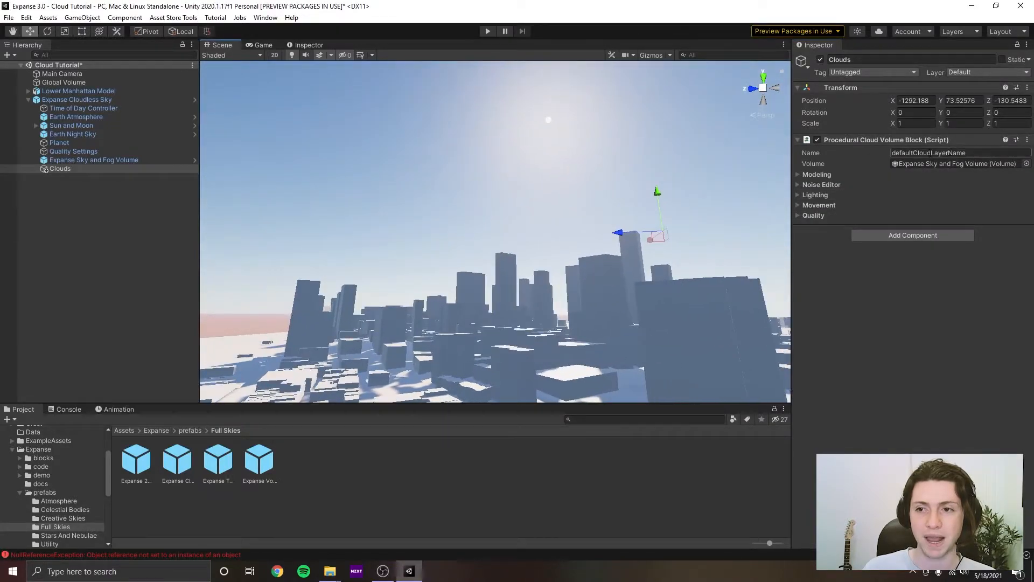
{"action": "left_click", "coordinate": [951, 153]}
{"action": "type", "text": "Cumulus Clouds"}
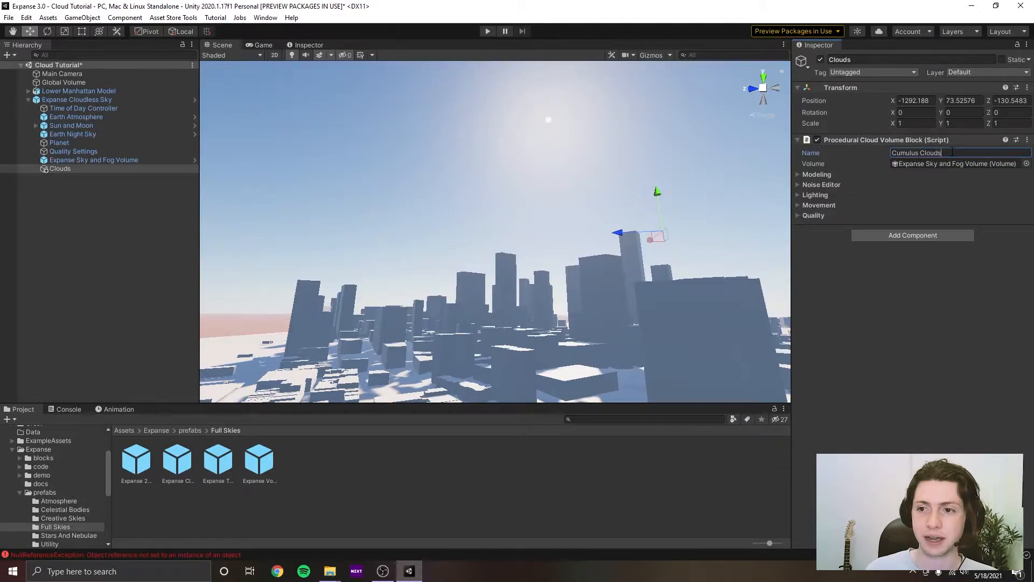
{"action": "right_click_drag", "start_coordinate": [724, 184], "coordinate": [680, 199]}
{"action": "key", "text": "ctrl+s"}
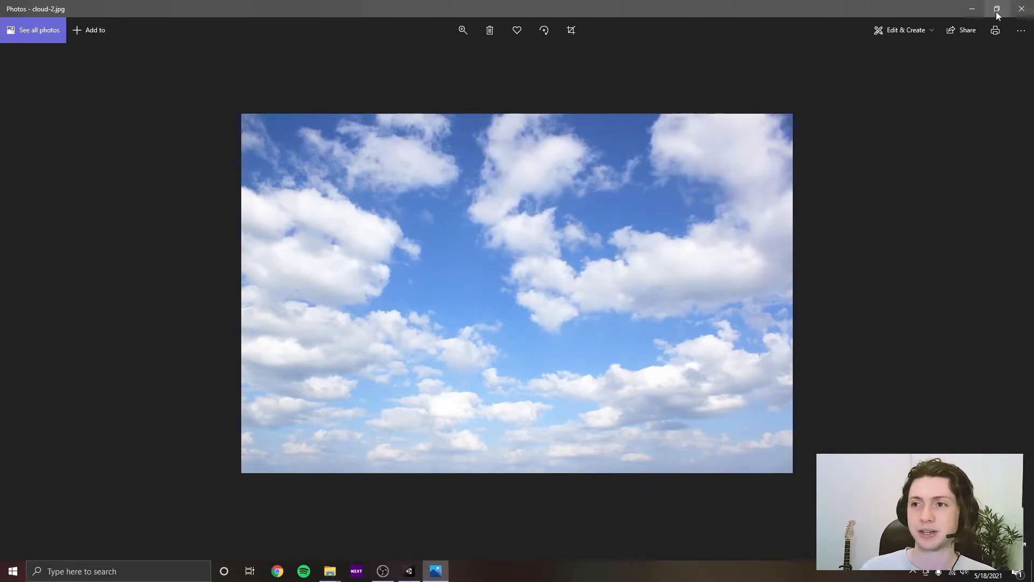
Put away the cloud-2.jpg reference photo and examine the default cloud volume in Unity from high above and from city level.
{"action": "left_click", "coordinate": [973, 8]}
{"action": "right_click_drag", "start_coordinate": [756, 215], "coordinate": [574, 221]}
{"action": "key", "text": "ctrl+s"}
{"action": "middle_click_drag", "start_coordinate": [589, 84], "coordinate": [552, 315]}
{"action": "scroll", "coordinate": [570, 209], "scroll_direction": "down", "scroll_amount": 10}
{"action": "scroll", "coordinate": [564, 207], "scroll_direction": "down", "scroll_amount": 5}
{"action": "middle_click_drag", "start_coordinate": [563, 210], "coordinate": [505, 242]}
{"action": "scroll", "coordinate": [520, 131], "scroll_direction": "down", "scroll_amount": 4}
{"action": "right_click_drag", "start_coordinate": [506, 242], "coordinate": [576, 322]}
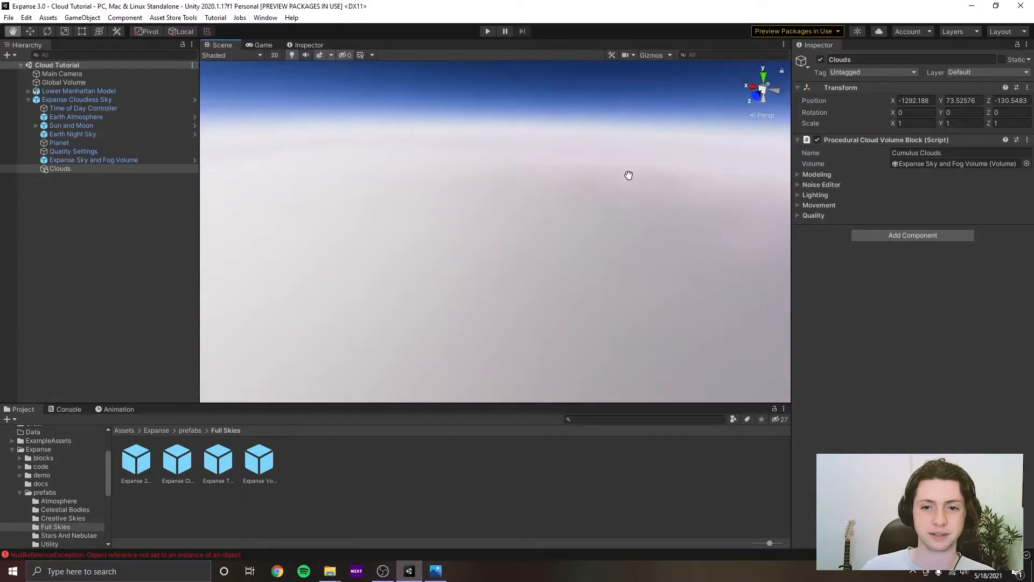
{"action": "key", "text": "w"}
{"action": "right_click_drag", "start_coordinate": [513, 318], "coordinate": [446, 274]}
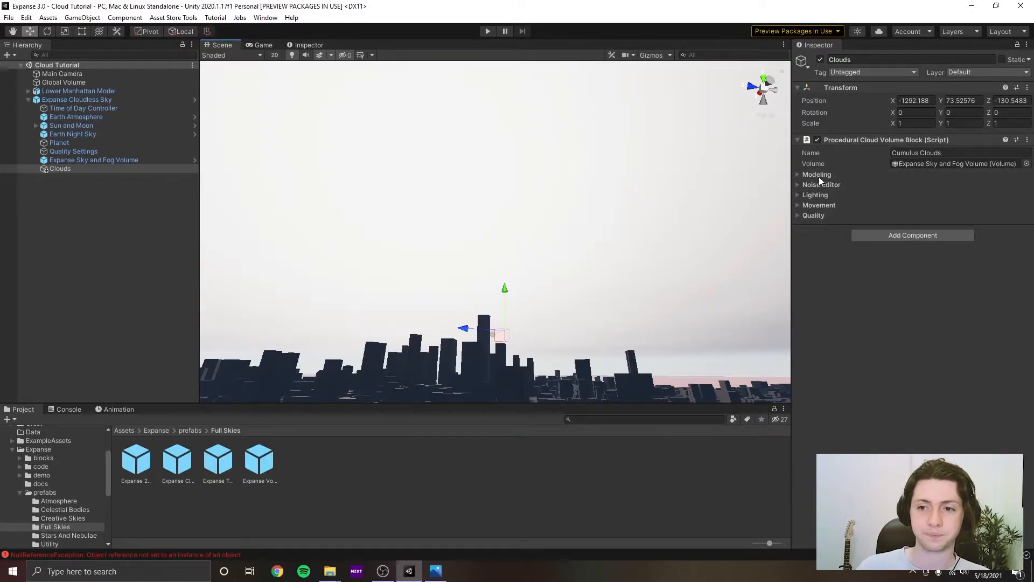
Set Reprojection Frames to 1 in the cloud volume's quality settings and save the scene.
{"action": "left_click", "coordinate": [814, 215]}
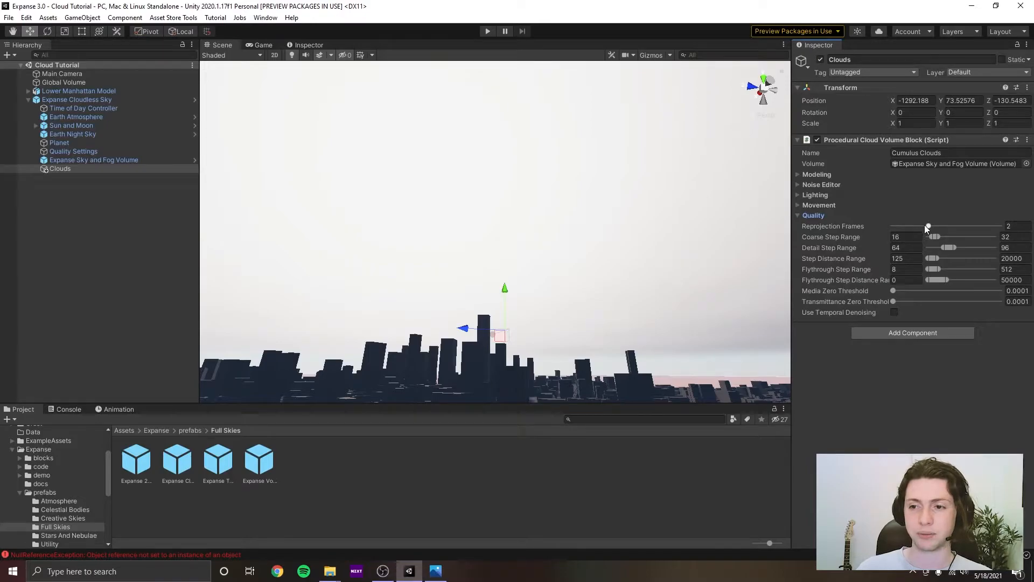
{"action": "left_click_drag", "start_coordinate": [927, 225], "coordinate": [892, 225]}
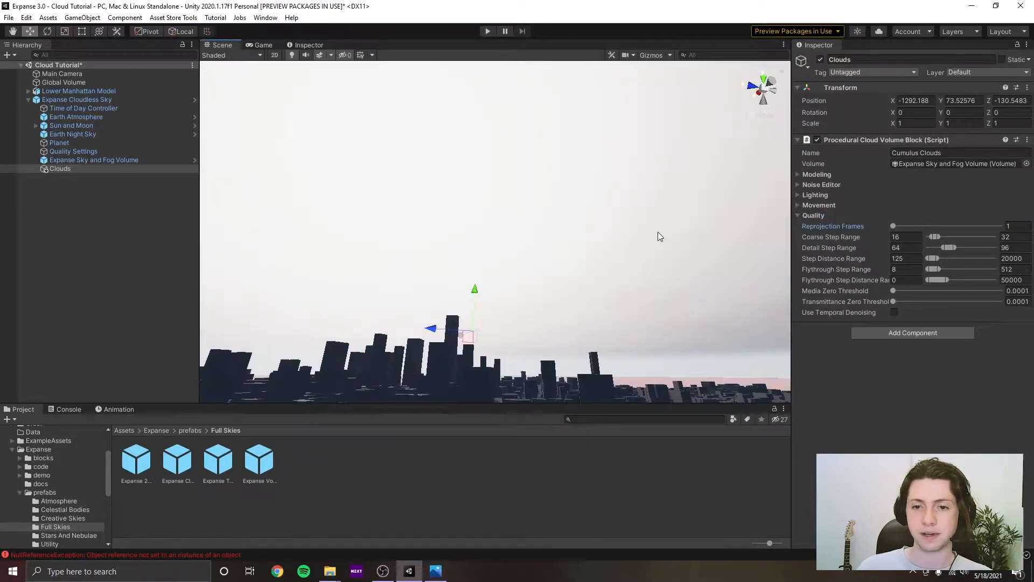
{"action": "key", "text": "ctrl+s"}
{"action": "right_click_drag", "start_coordinate": [660, 237], "coordinate": [661, 241]}
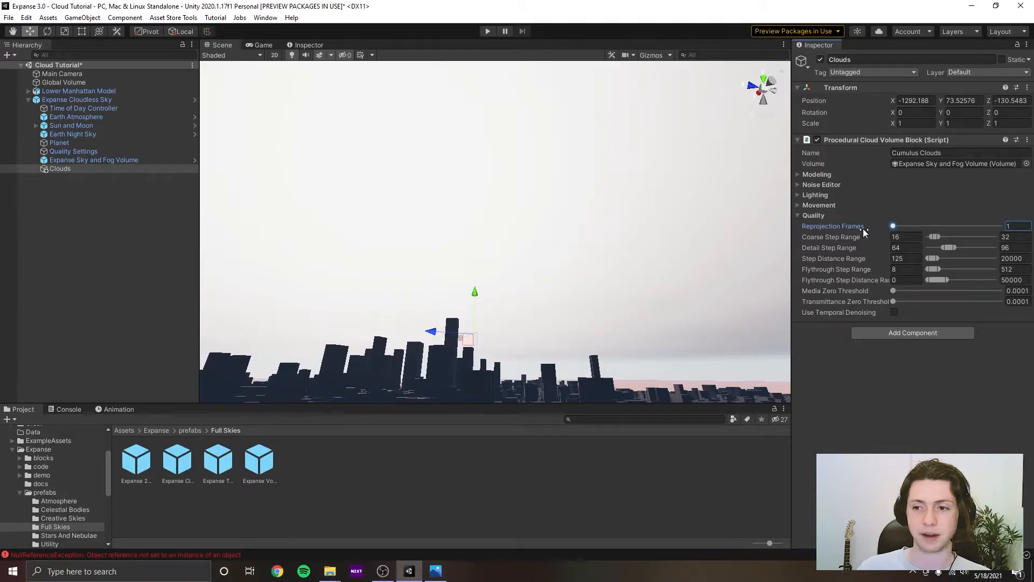
{"action": "right_click_drag", "start_coordinate": [775, 221], "coordinate": [715, 238]}
{"action": "key", "text": "ctrl+s"}
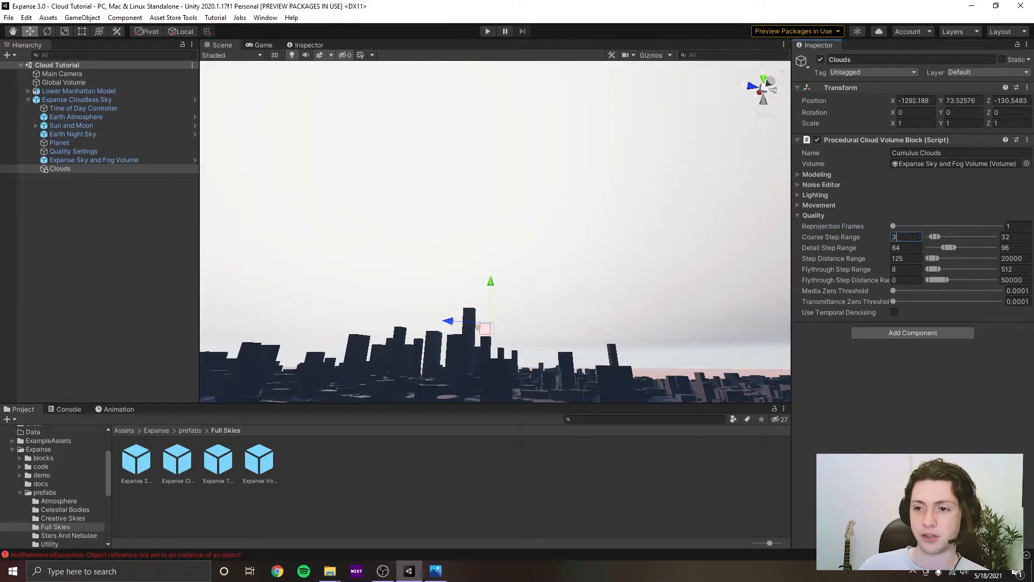
Set the Coarse Step Range to 64 in the cloud volume's quality settings and save the scene.
{"action": "type", "text": "64"}
{"action": "right_click_drag", "start_coordinate": [683, 189], "coordinate": [679, 185]}
{"action": "key", "text": "ctrl+s"}
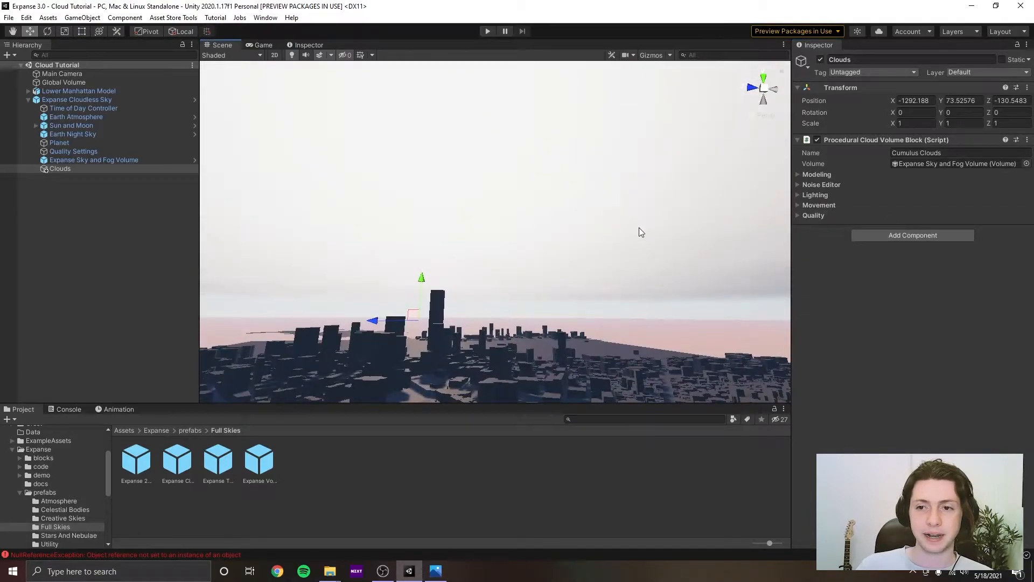
Show the cloud volume's Modeling settings and examine the cloud layer from high above and from city level.
{"action": "middle_click_drag", "start_coordinate": [630, 201], "coordinate": [750, 219]}
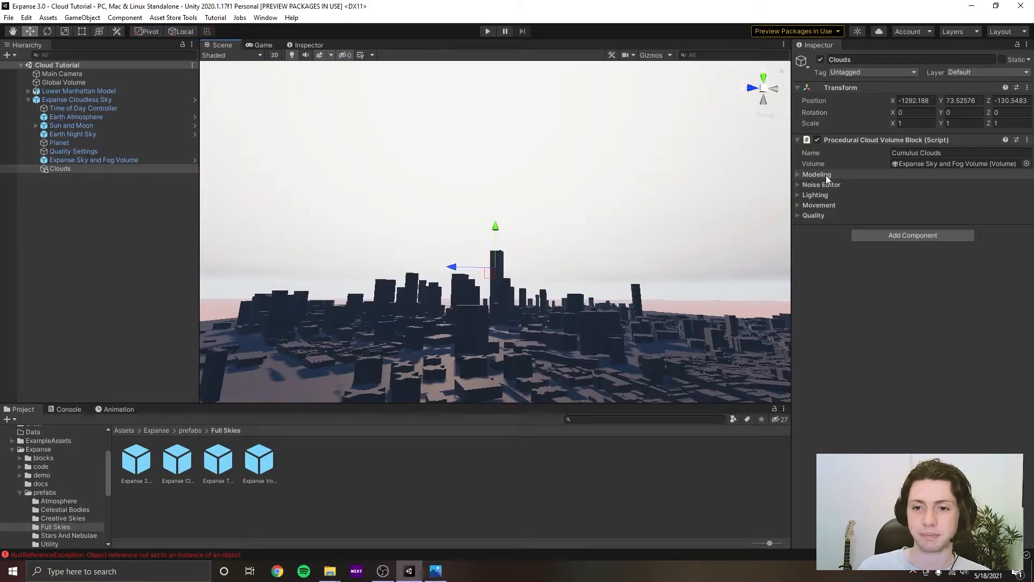
{"action": "right_click_drag", "start_coordinate": [641, 210], "coordinate": [752, 215]}
{"action": "middle_click_drag", "start_coordinate": [752, 215], "coordinate": [591, 261]}
{"action": "right_click_drag", "start_coordinate": [591, 261], "coordinate": [615, 246]}
{"action": "left_click", "coordinate": [830, 173]}
{"action": "middle_click_drag", "start_coordinate": [633, 119], "coordinate": [487, 124]}
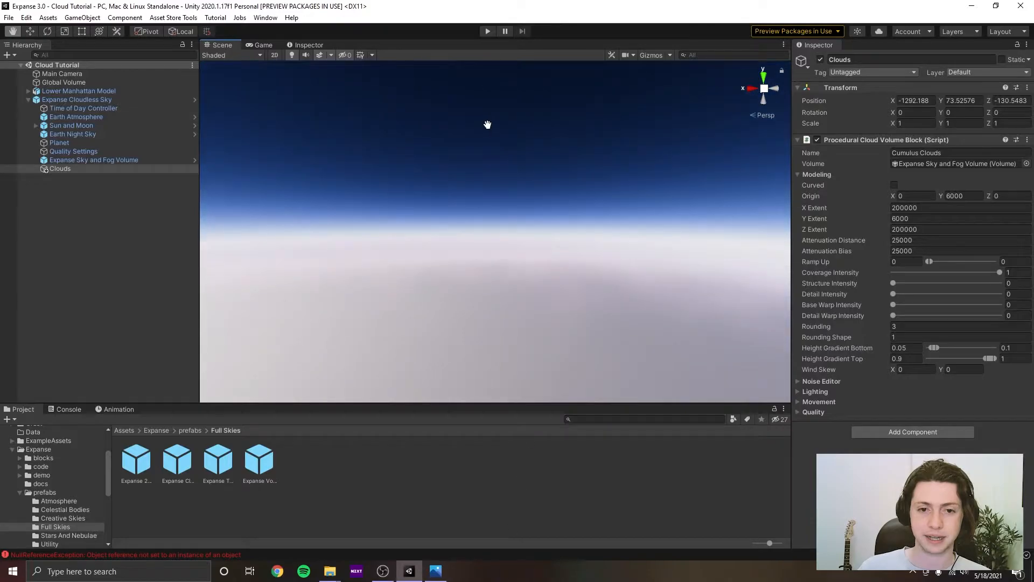
{"action": "right_click_drag", "start_coordinate": [623, 262], "coordinate": [283, 280]}
{"action": "right_click_drag", "start_coordinate": [571, 254], "coordinate": [587, 237]}
{"action": "middle_click_drag", "start_coordinate": [587, 237], "coordinate": [683, 177]}
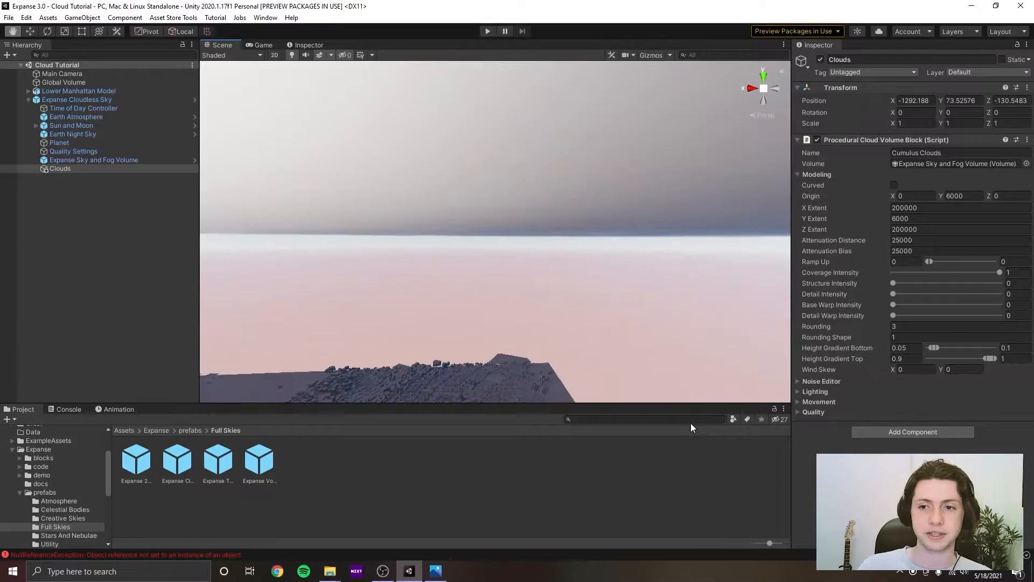
{"action": "middle_click_drag", "start_coordinate": [692, 396], "coordinate": [733, 299]}
{"action": "scroll", "coordinate": [643, 297], "scroll_direction": "up", "scroll_amount": 3}
{"action": "middle_click_drag", "start_coordinate": [644, 298], "coordinate": [595, 300]}
{"action": "scroll", "coordinate": [595, 300], "scroll_direction": "up", "scroll_amount": 3}
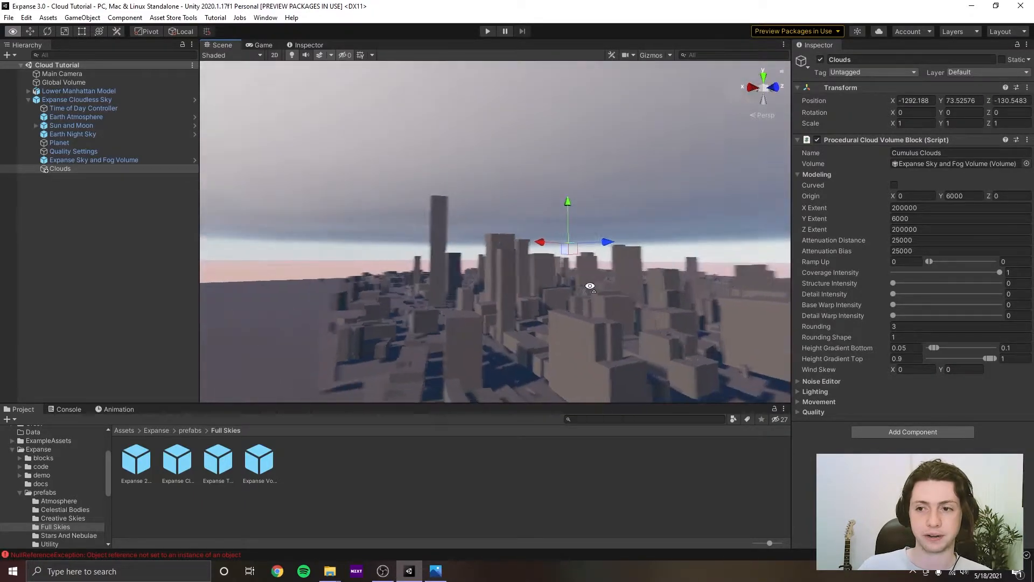
{"action": "middle_click_drag", "start_coordinate": [377, 269], "coordinate": [227, 259]}
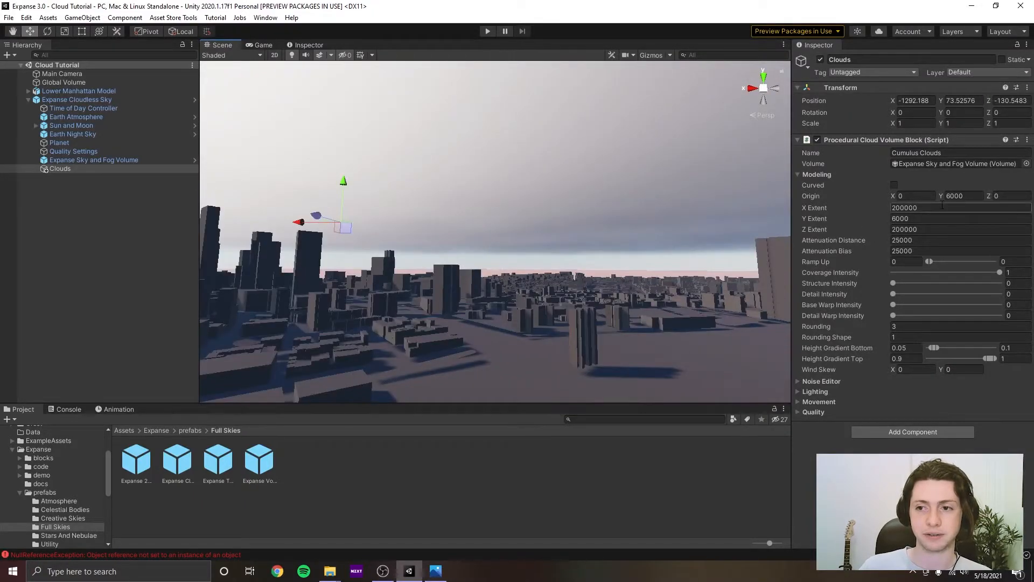
Lower the cloud volume by setting its Origin Y to 2000.
{"action": "middle_click_drag", "start_coordinate": [765, 229], "coordinate": [609, 234]}
{"action": "right_click_drag", "start_coordinate": [603, 235], "coordinate": [469, 241]}
{"action": "middle_click_drag", "start_coordinate": [638, 233], "coordinate": [563, 263]}
{"action": "right_click_drag", "start_coordinate": [564, 264], "coordinate": [485, 258]}
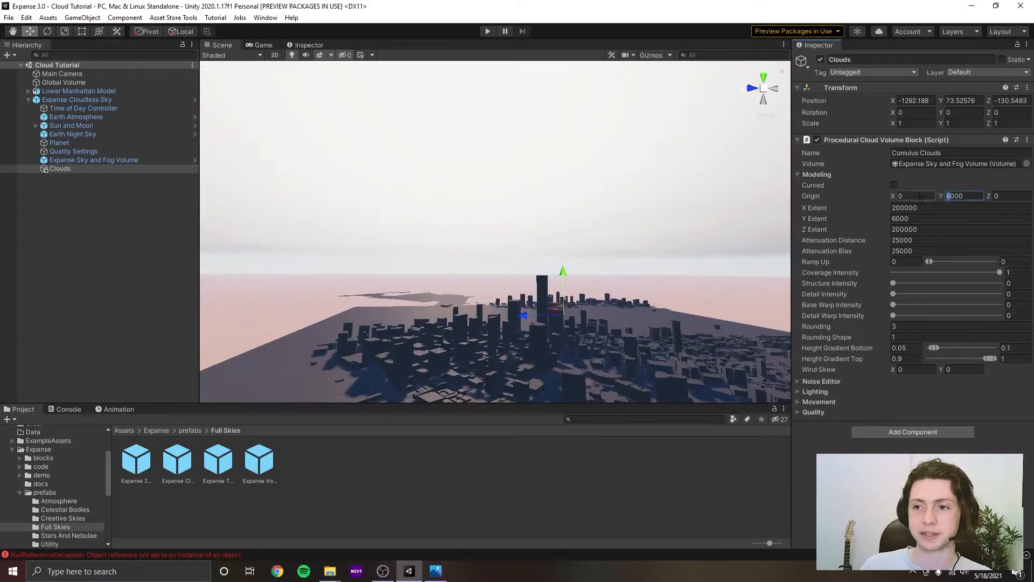
{"action": "right_click_drag", "start_coordinate": [647, 275], "coordinate": [708, 270]}
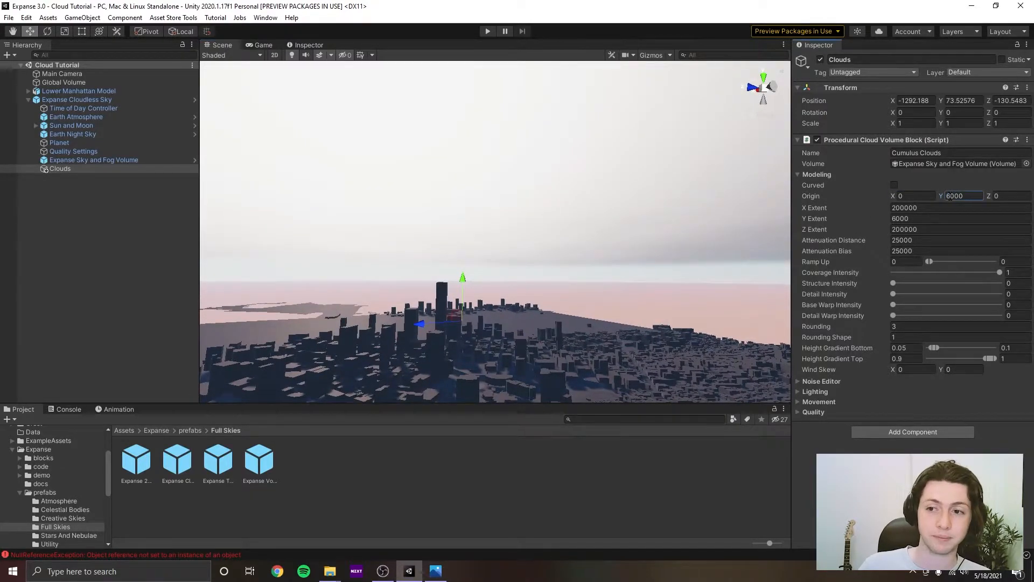
{"action": "type", "text": "2"}
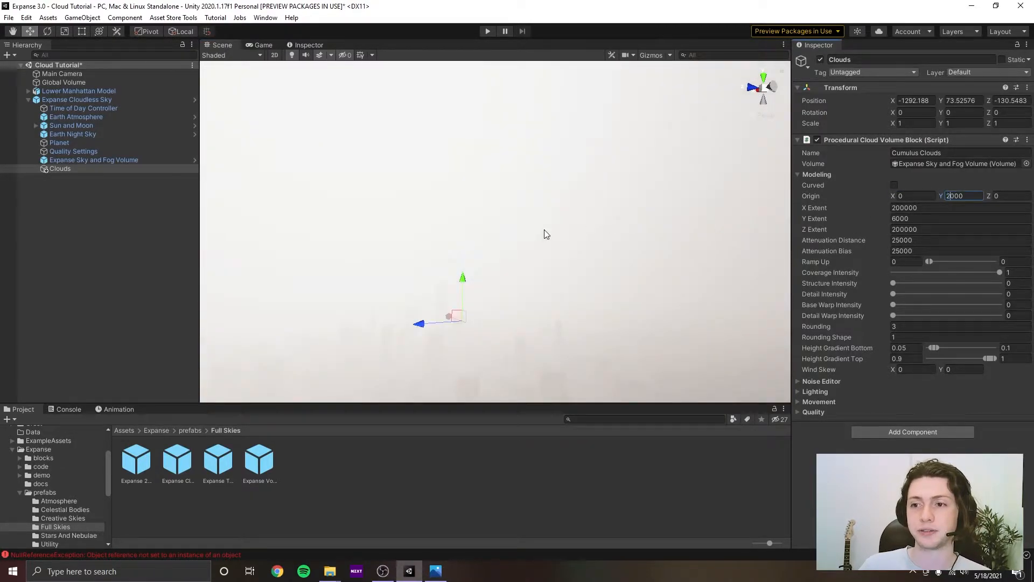
Inspect the lowered clouds around the city and set the cloud volume's Y Extent to 1500.
{"action": "middle_click_drag", "start_coordinate": [545, 233], "coordinate": [504, 290]}
{"action": "right_click_drag", "start_coordinate": [505, 290], "coordinate": [465, 255]}
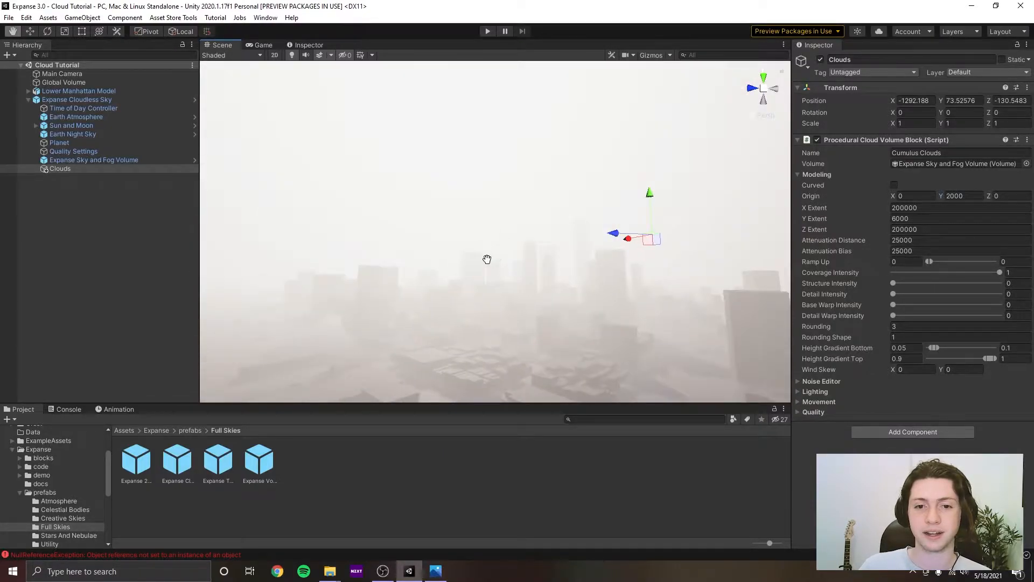
{"action": "middle_click_drag", "start_coordinate": [487, 258], "coordinate": [468, 253]}
{"action": "right_click_drag", "start_coordinate": [468, 254], "coordinate": [457, 258]}
{"action": "middle_click_drag", "start_coordinate": [458, 258], "coordinate": [528, 259]}
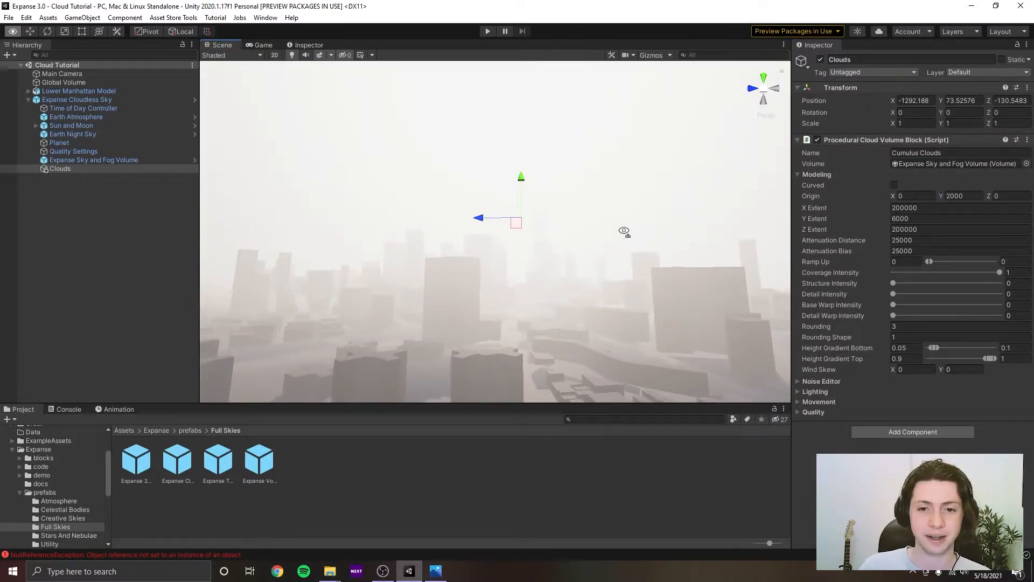
{"action": "left_click", "coordinate": [884, 219]}
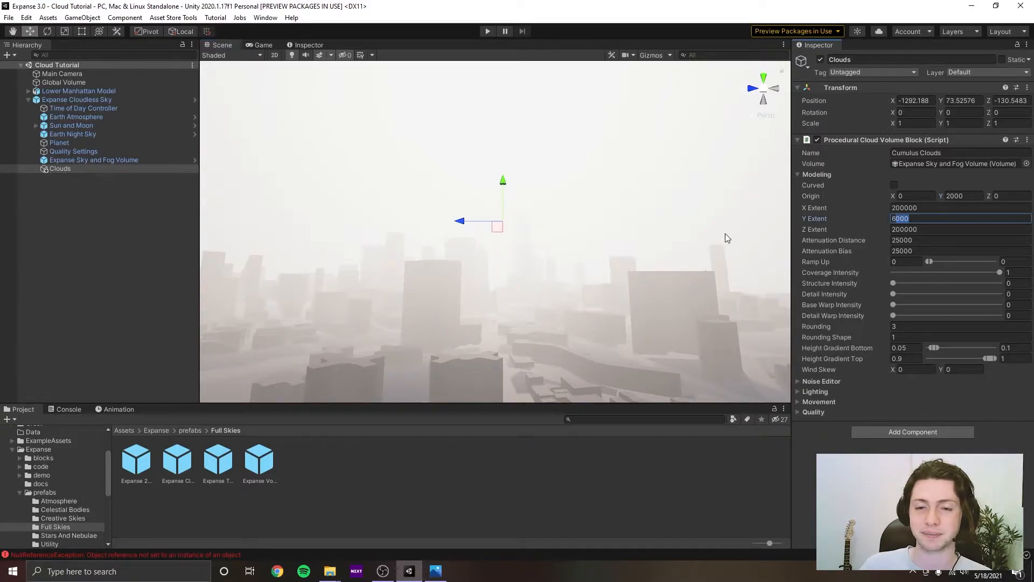
{"action": "left_click_drag", "start_coordinate": [895, 221], "coordinate": [472, 226]}
{"action": "right_click_drag", "start_coordinate": [472, 225], "coordinate": [346, 280]}
{"action": "scroll", "coordinate": [563, 216], "scroll_direction": "down", "scroll_amount": 5}
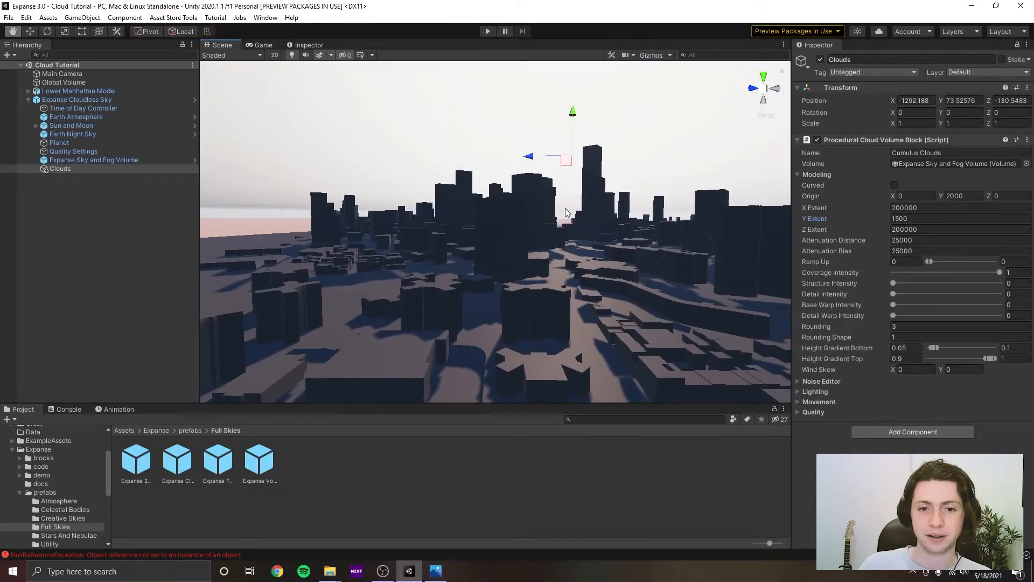
Examine the cloud layer's height and thickness over the city from several aerial and low viewpoints.
{"action": "mouse_move", "coordinate": [565, 214]}
{"action": "middle_mouse_down"}
{"action": "mouse_move", "coordinate": [538, 235]}
{"action": "mouse_move", "coordinate": [554, 218]}
{"action": "middle_mouse_up"}
{"action": "scroll", "coordinate": [554, 218], "scroll_direction": "down", "scroll_amount": 3}
{"action": "right_click_drag", "start_coordinate": [626, 221], "coordinate": [579, 218]}
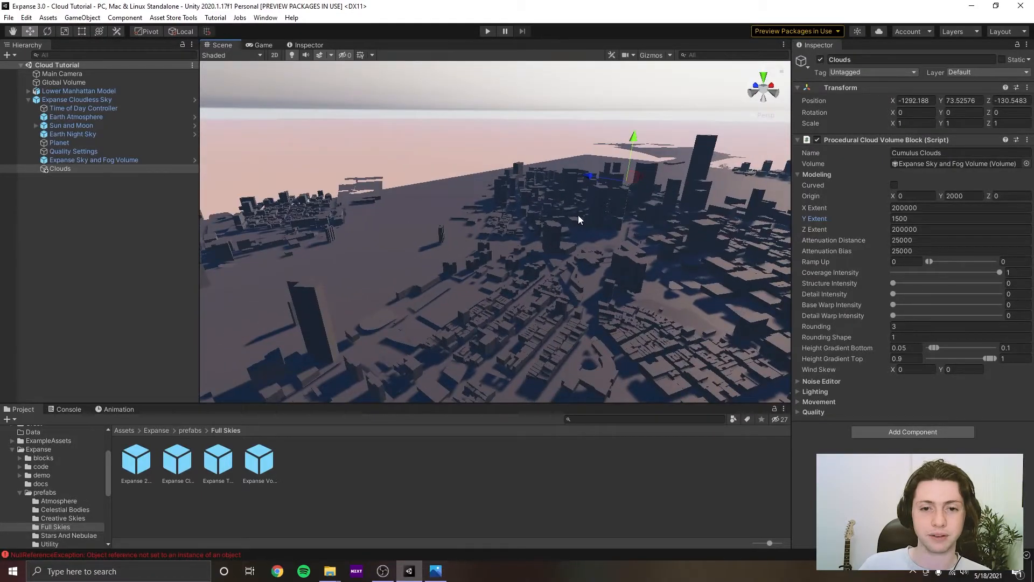
{"action": "middle_click_drag", "start_coordinate": [579, 218], "coordinate": [545, 249]}
{"action": "right_click_drag", "start_coordinate": [545, 249], "coordinate": [670, 215]}
{"action": "middle_click_drag", "start_coordinate": [671, 216], "coordinate": [701, 220]}
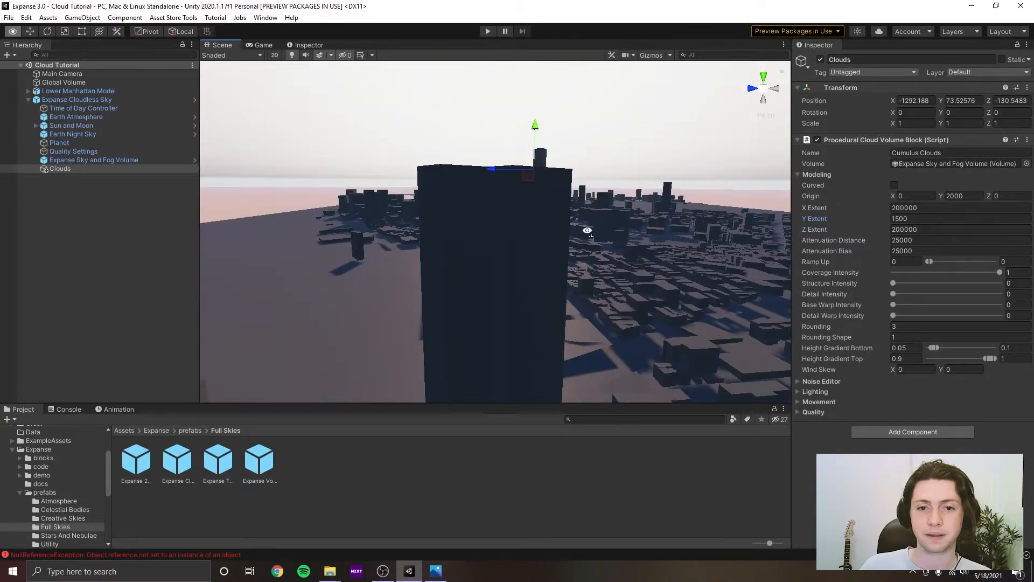
{"action": "right_click_drag", "start_coordinate": [587, 230], "coordinate": [668, 226]}
{"action": "middle_click_drag", "start_coordinate": [667, 225], "coordinate": [719, 223]}
{"action": "right_click_drag", "start_coordinate": [719, 222], "coordinate": [571, 210]}
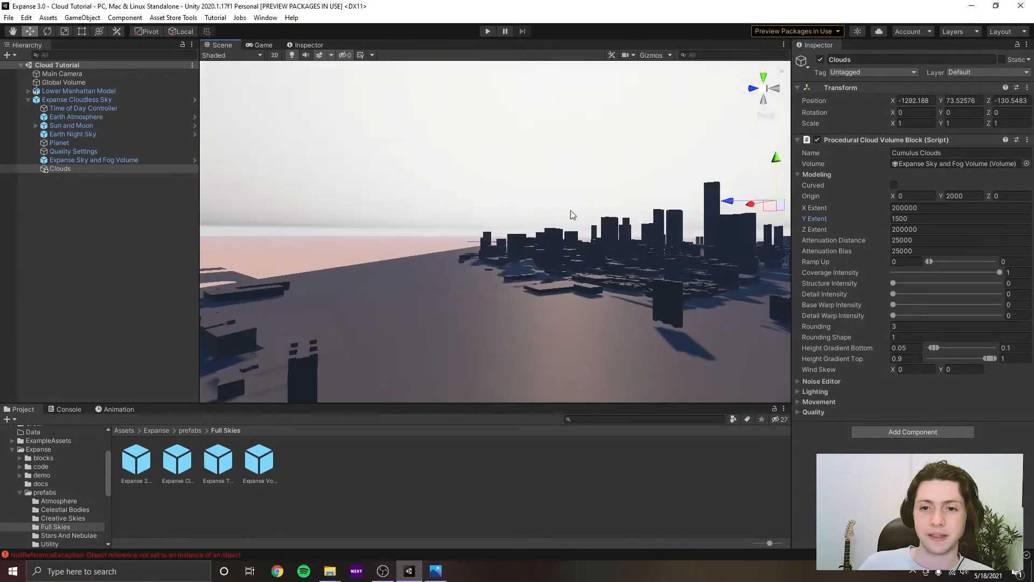
{"action": "right_click_drag", "start_coordinate": [660, 211], "coordinate": [618, 189]}
{"action": "mouse_move", "coordinate": [667, 248]}
{"action": "right_mouse_down"}
{"action": "mouse_move", "coordinate": [663, 227]}
{"action": "mouse_move", "coordinate": [674, 230]}
{"action": "right_mouse_up"}
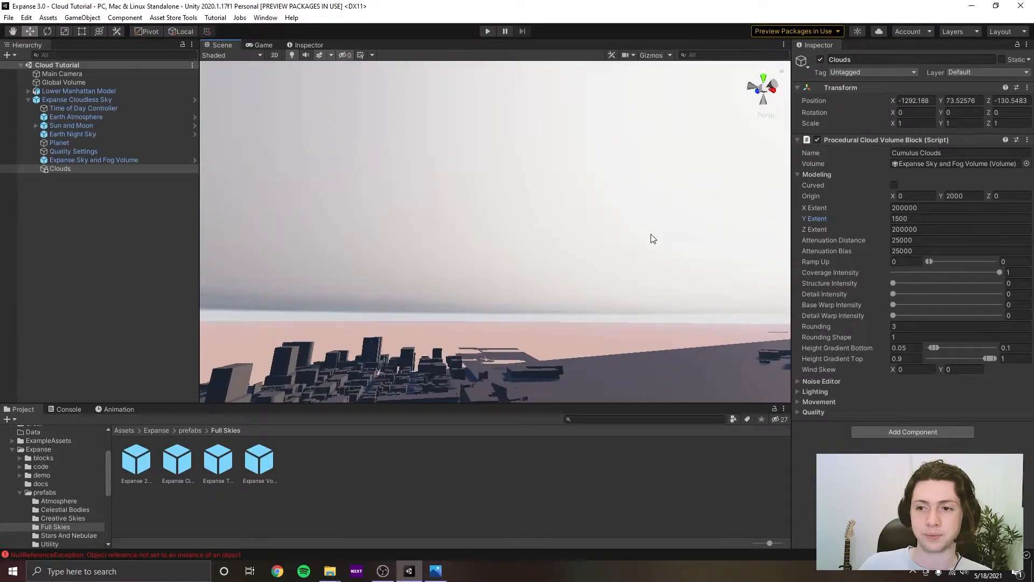
{"action": "right_click_drag", "start_coordinate": [541, 228], "coordinate": [649, 232]}
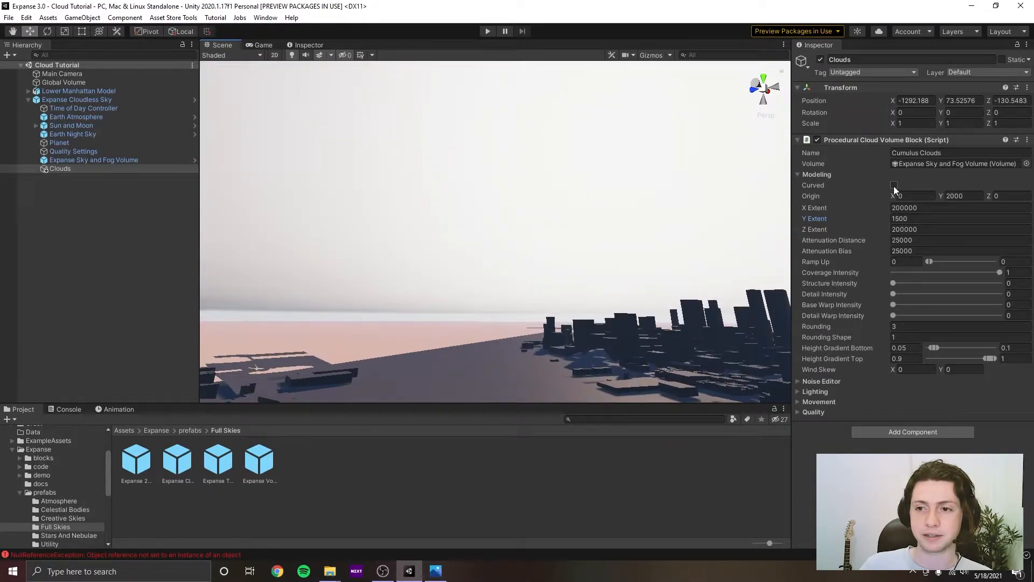
Make the cloud volume Curved, switching the option off and back on to compare the horizon.
{"action": "left_click", "coordinate": [894, 185]}
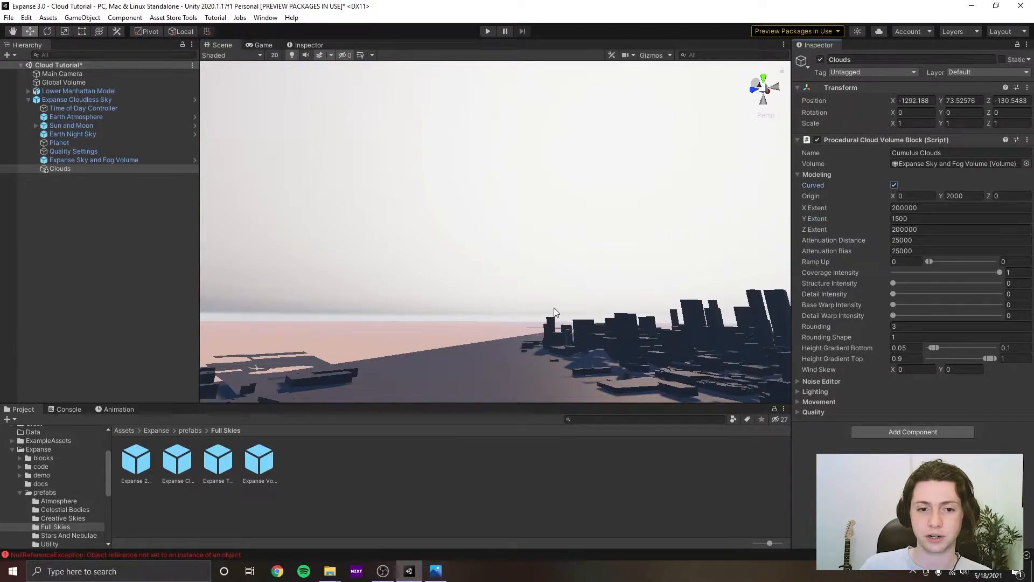
{"action": "right_click_drag", "start_coordinate": [323, 311], "coordinate": [490, 316]}
{"action": "left_click", "coordinate": [894, 185]}
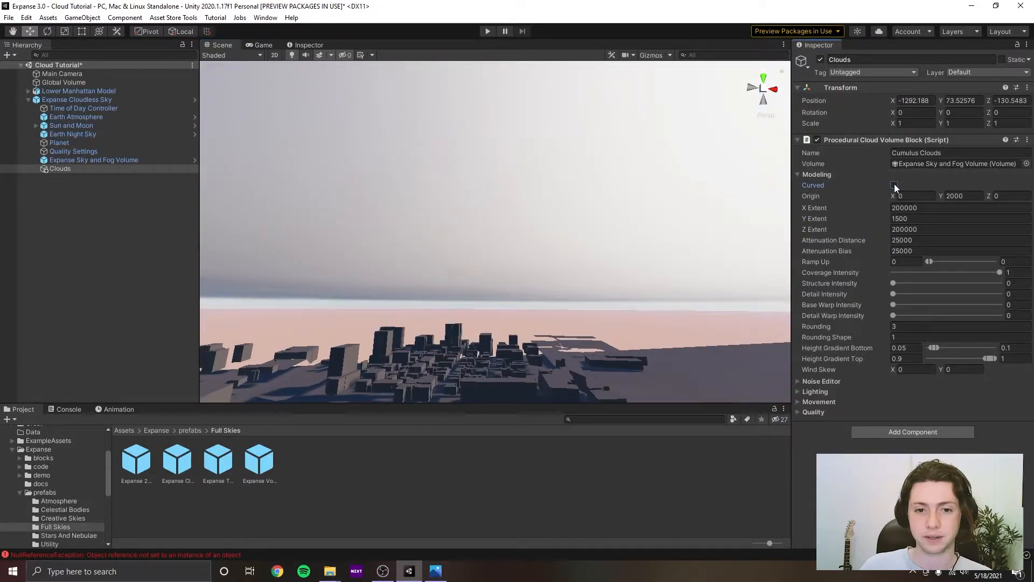
{"action": "left_click", "coordinate": [894, 185]}
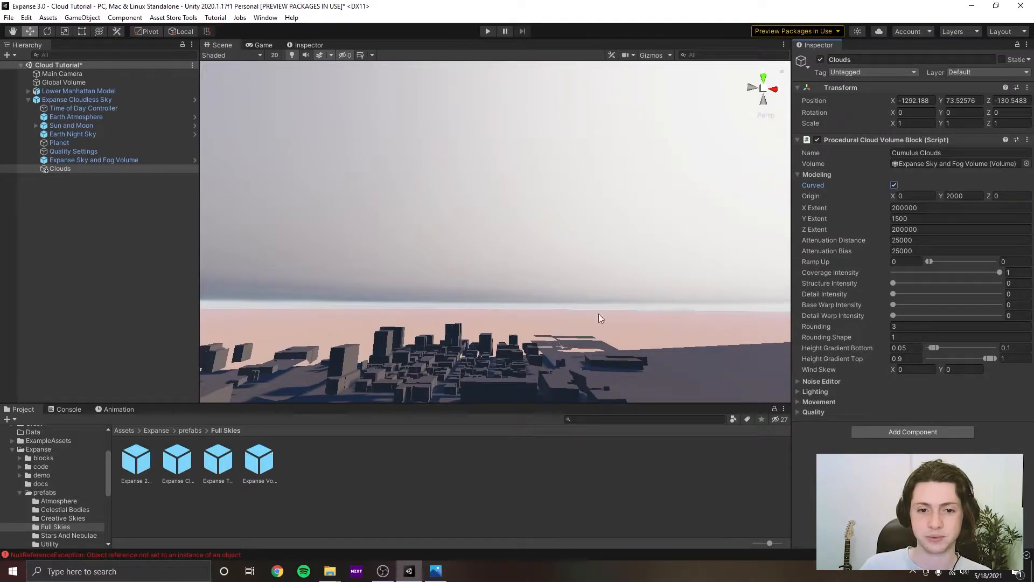
Set the cloud volume's Attenuation Distance to 20000.
{"action": "right_click_drag", "start_coordinate": [471, 306], "coordinate": [555, 290]}
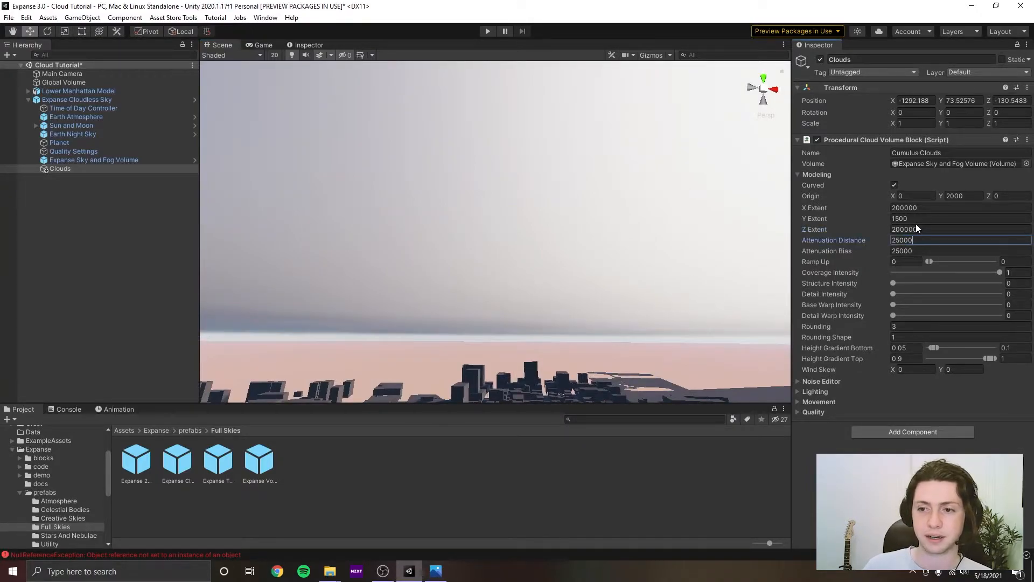
{"action": "key", "text": "BackSpace"}
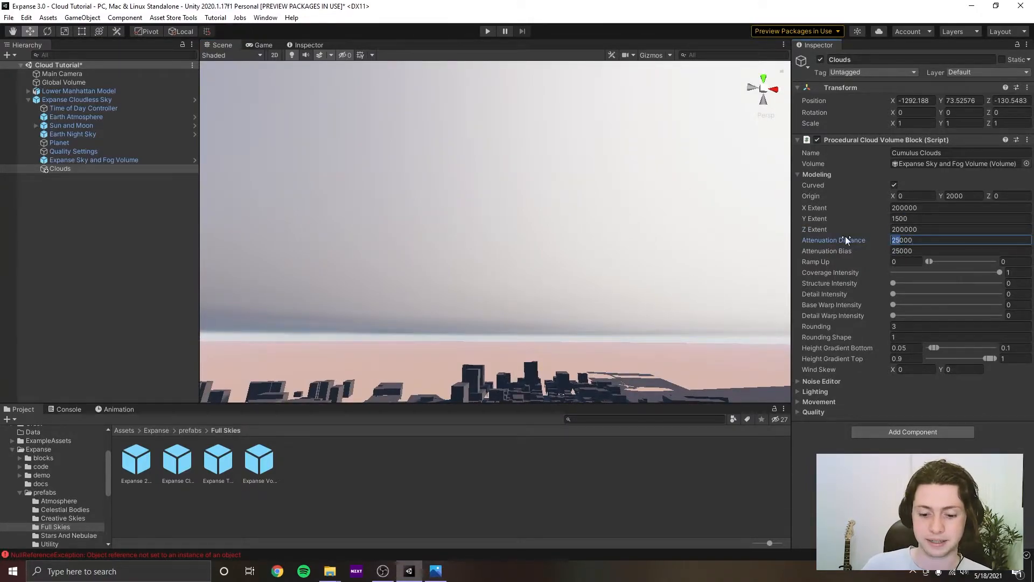
{"action": "type", "text": "20"}
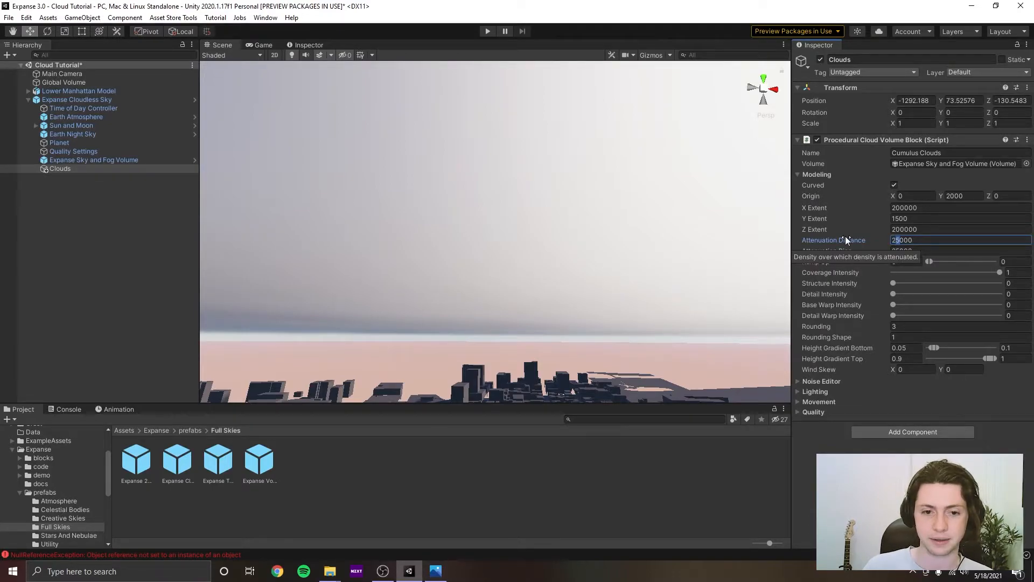
{"action": "right_click_drag", "start_coordinate": [495, 349], "coordinate": [497, 338]}
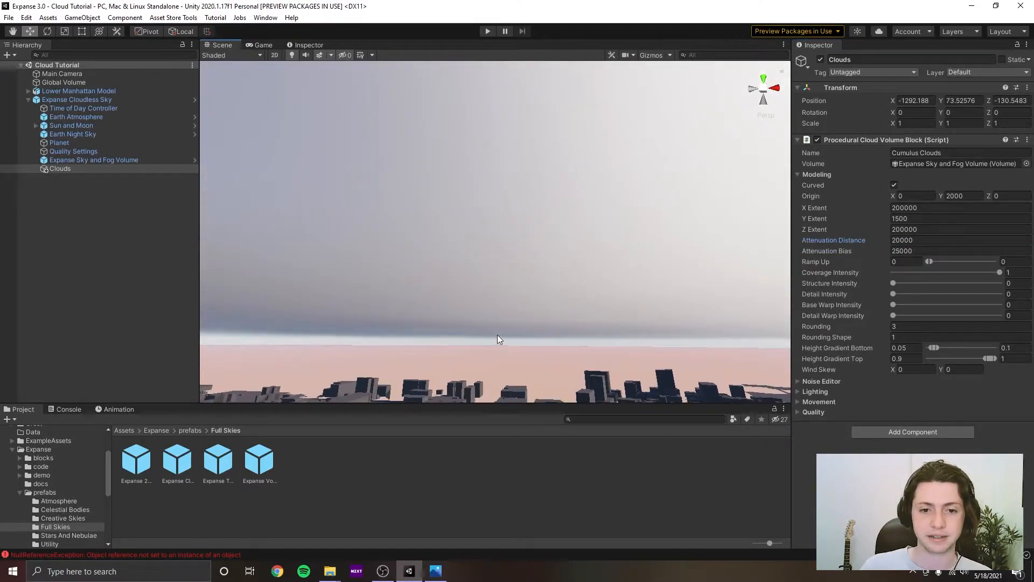
Set the cloud volume's Ramp Up range to 10000 through 15000.
{"action": "right_click_drag", "start_coordinate": [399, 338], "coordinate": [587, 337]}
{"action": "right_click_drag", "start_coordinate": [788, 273], "coordinate": [429, 246]}
{"action": "right_click_drag", "start_coordinate": [562, 245], "coordinate": [444, 202]}
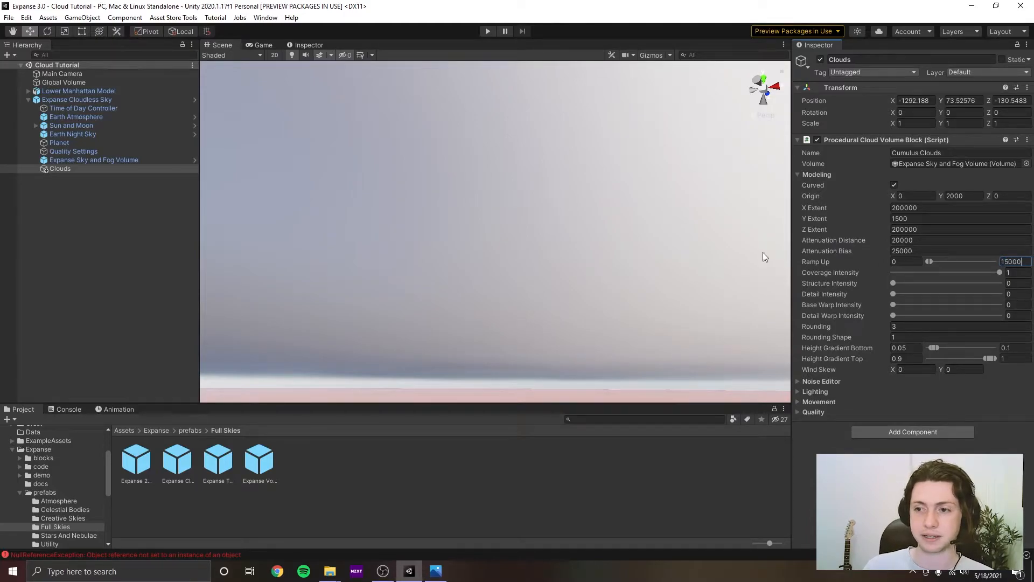
{"action": "key", "text": "Return"}
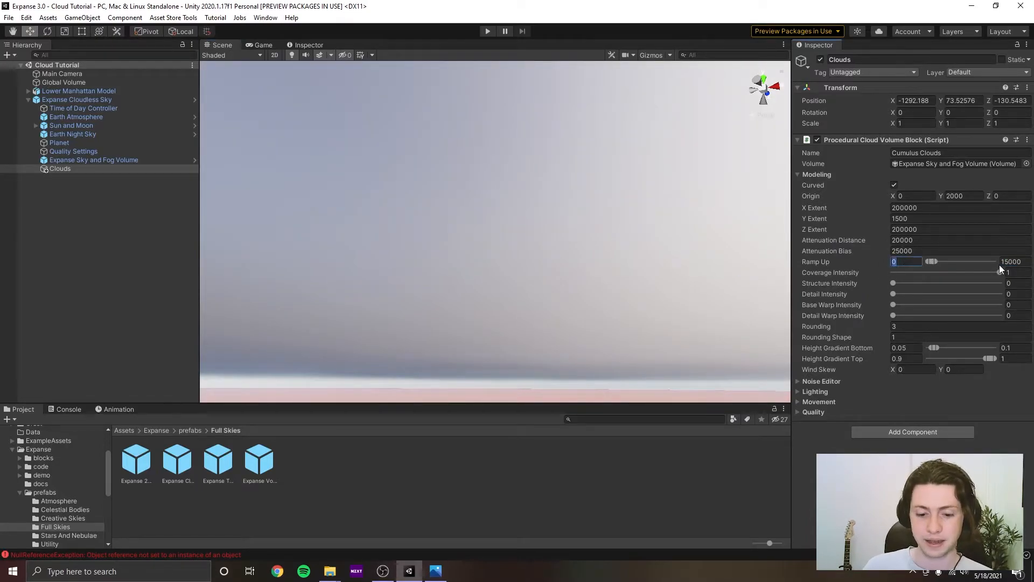
{"action": "type", "text": "10000"}
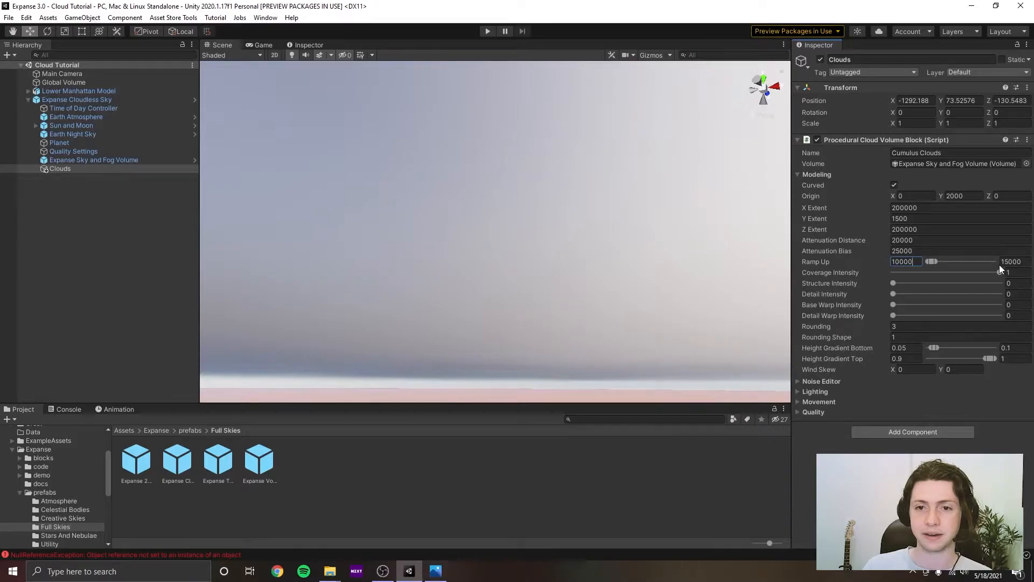
{"action": "key", "text": "Return"}
Examine the effect of the Ramp Up range overhead and toward the horizon from around the city, and save the scene.
{"action": "right_click_drag", "start_coordinate": [651, 219], "coordinate": [565, 192]}
{"action": "middle_click_drag", "start_coordinate": [564, 192], "coordinate": [566, 172]}
{"action": "right_click_drag", "start_coordinate": [566, 172], "coordinate": [559, 248]}
{"action": "middle_click_drag", "start_coordinate": [559, 248], "coordinate": [593, 256]}
{"action": "right_click_drag", "start_coordinate": [593, 255], "coordinate": [726, 235]}
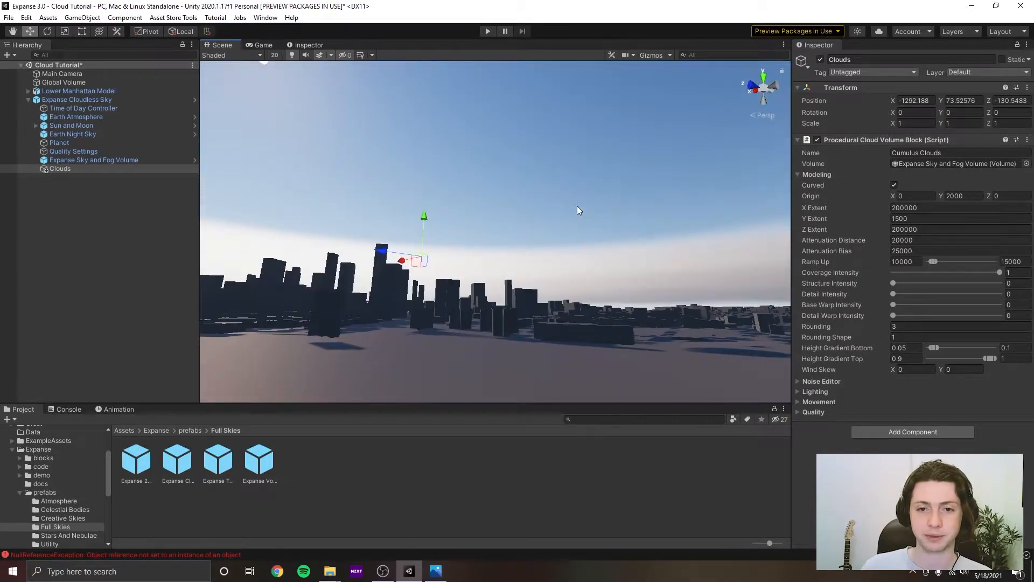
{"action": "middle_click_drag", "start_coordinate": [579, 212], "coordinate": [591, 228]}
{"action": "right_click_drag", "start_coordinate": [591, 228], "coordinate": [537, 232]}
{"action": "middle_click_drag", "start_coordinate": [537, 232], "coordinate": [571, 249]}
{"action": "key", "text": "ctrl+s"}
{"action": "right_click_drag", "start_coordinate": [576, 248], "coordinate": [446, 264]}
{"action": "right_click_drag", "start_coordinate": [534, 269], "coordinate": [465, 261]}
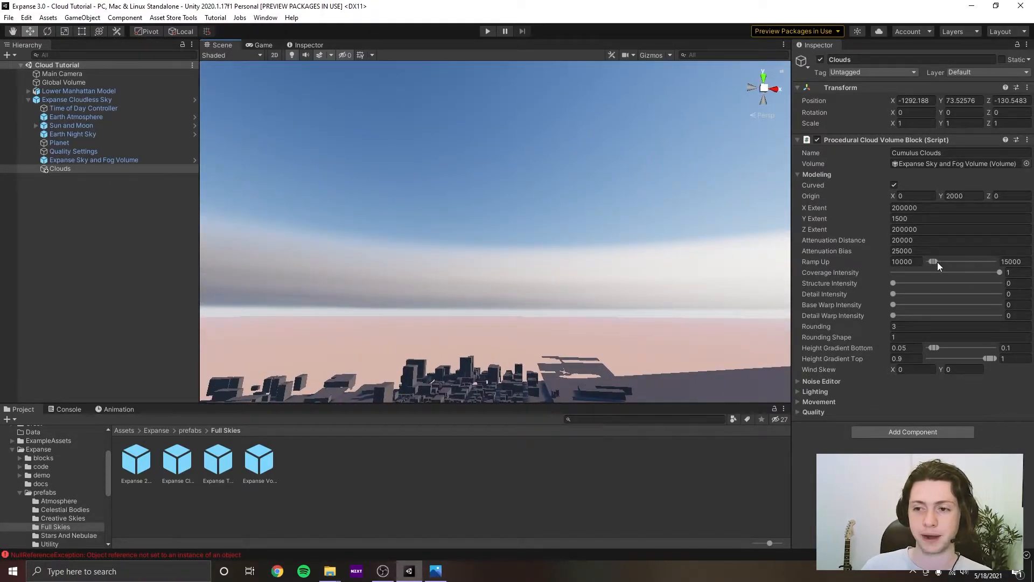
Try a wider Ramp Up range, then reset both of its limits to 0.
{"action": "mouse_move", "coordinate": [937, 262]}
{"action": "left_mouse_down"}
{"action": "mouse_move", "coordinate": [955, 262]}
{"action": "mouse_move", "coordinate": [942, 263]}
{"action": "left_mouse_up"}
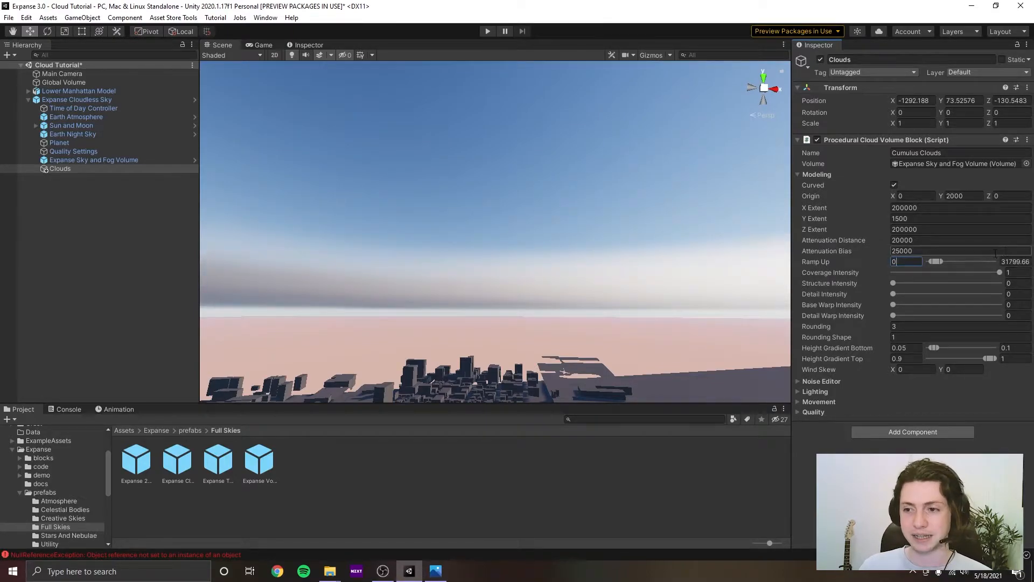
{"action": "left_click", "coordinate": [1013, 262]}
{"action": "type", "text": "0"}
{"action": "right_click_drag", "start_coordinate": [680, 247], "coordinate": [661, 259]}
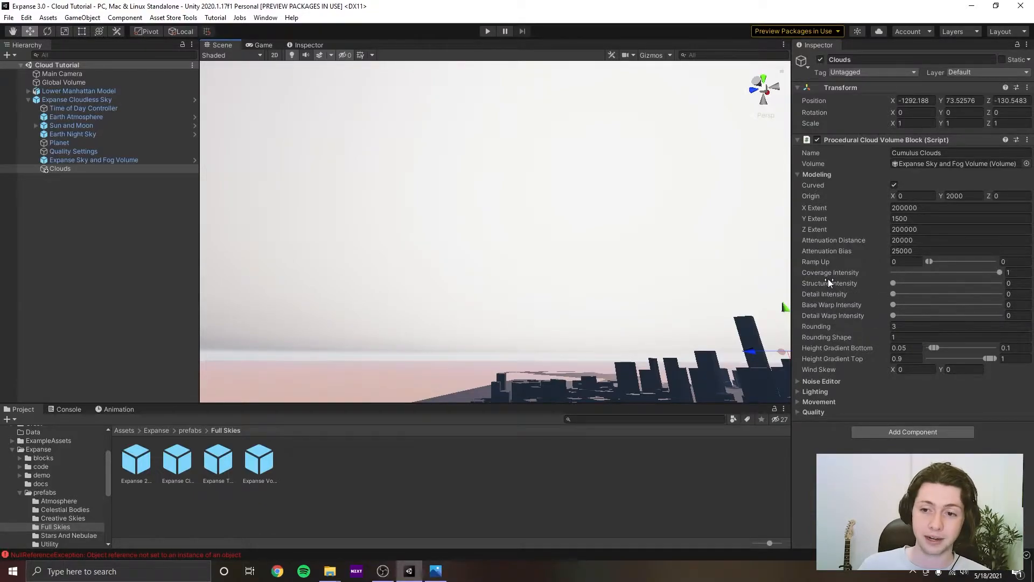
{"action": "mouse_move", "coordinate": [592, 230]}
{"action": "right_mouse_down"}
{"action": "mouse_move", "coordinate": [578, 222]}
{"action": "mouse_move", "coordinate": [584, 216]}
{"action": "right_mouse_up"}
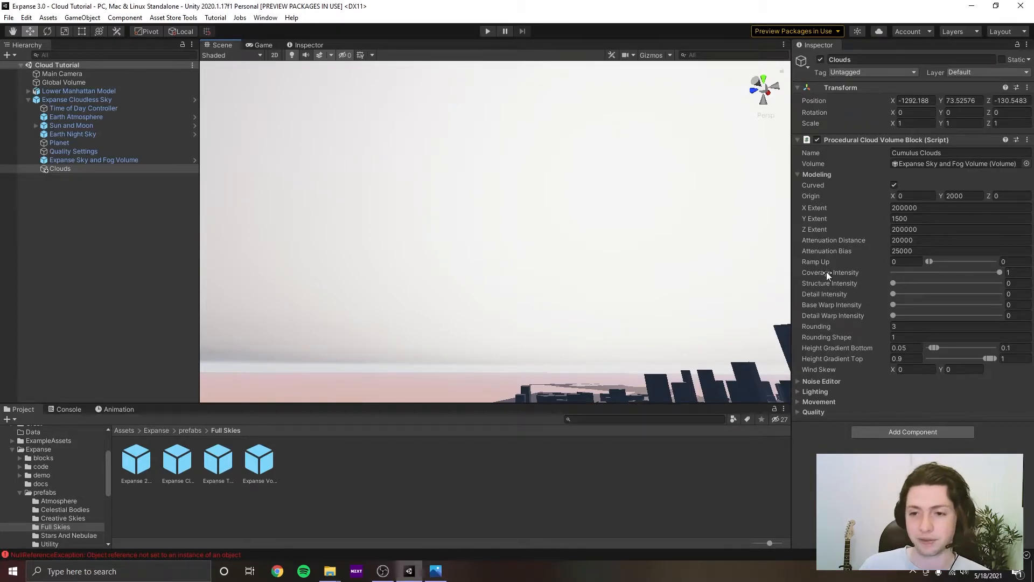
{"action": "right_click_drag", "start_coordinate": [674, 235], "coordinate": [908, 276]}
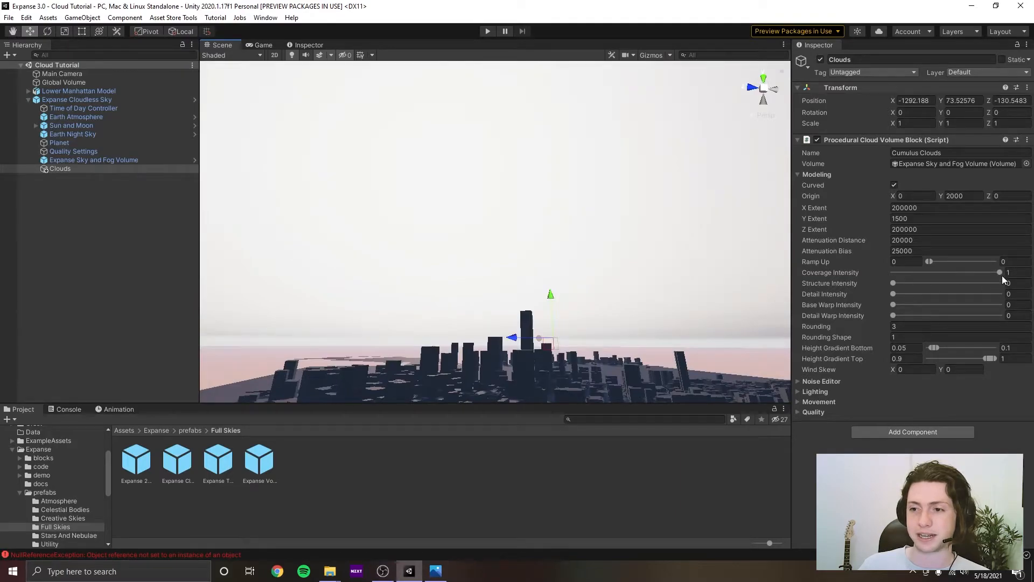
{"action": "right_click_drag", "start_coordinate": [755, 272], "coordinate": [748, 272]}
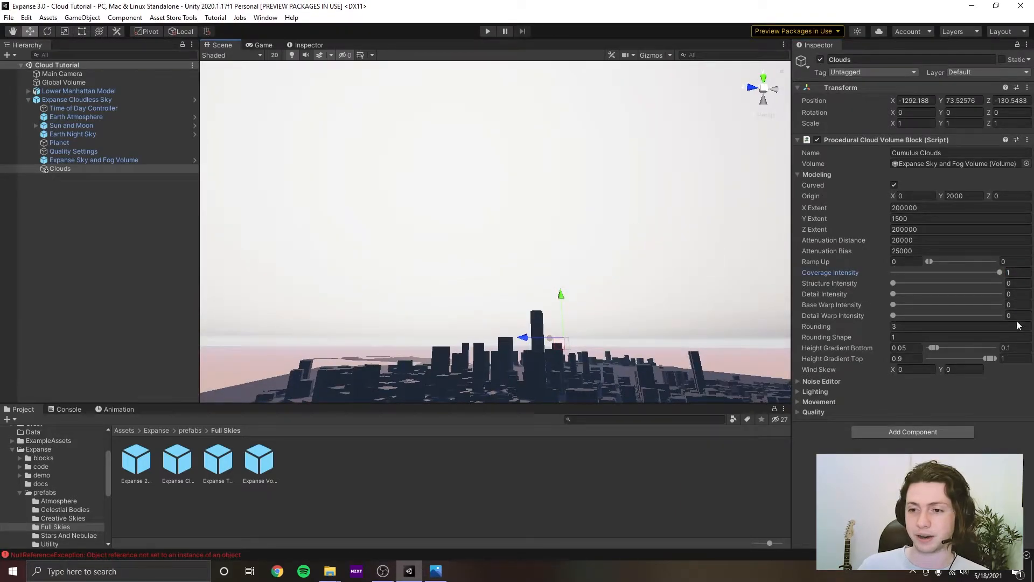
Set the lighting Density of the cumulus cloud volume to 25000.
{"action": "left_click", "coordinate": [824, 175]}
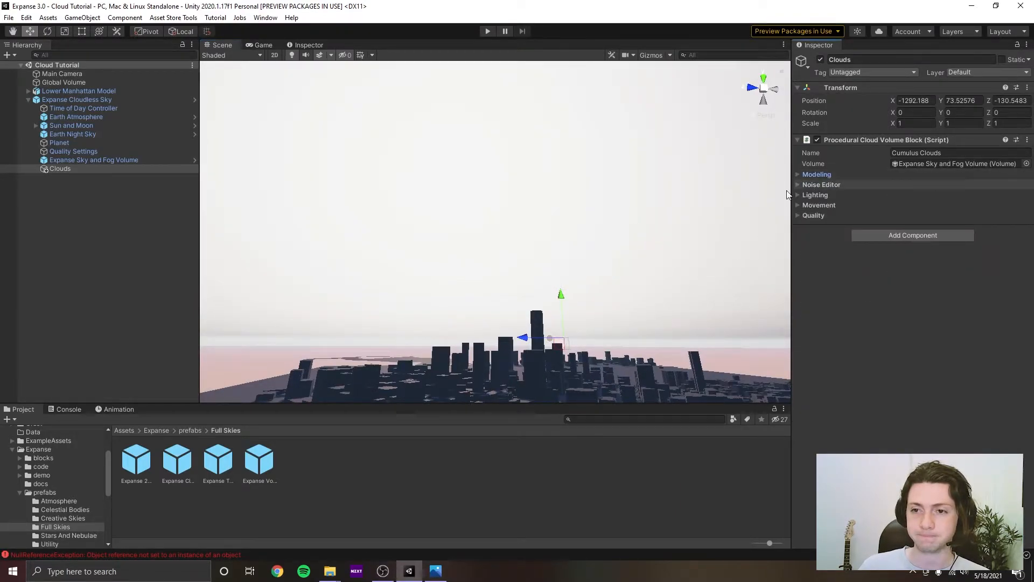
{"action": "left_click", "coordinate": [822, 175]}
{"action": "left_click", "coordinate": [822, 176]}
{"action": "right_click_drag", "start_coordinate": [603, 141], "coordinate": [610, 225]}
{"action": "right_click_drag", "start_coordinate": [525, 268], "coordinate": [558, 279]}
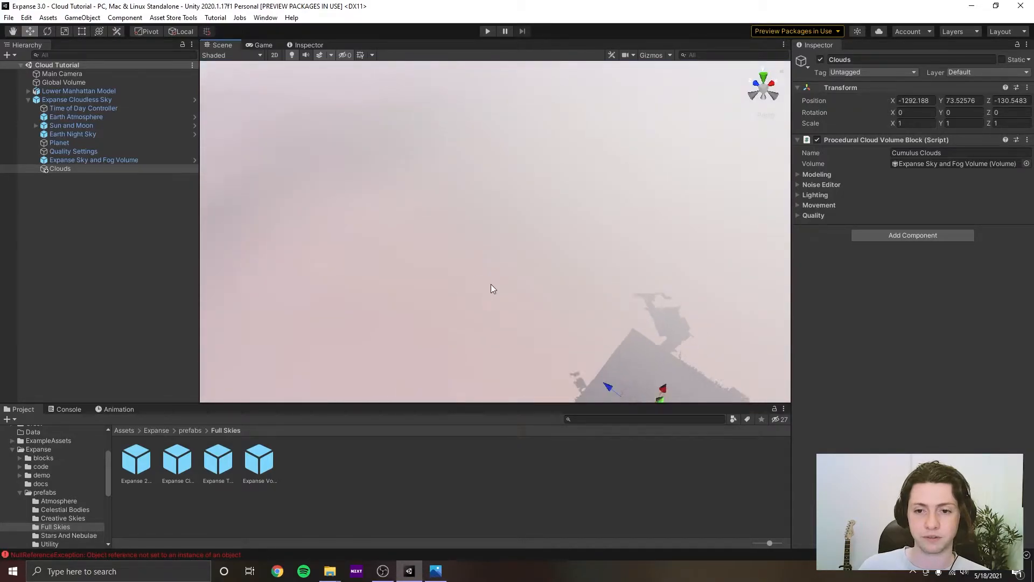
{"action": "right_click_drag", "start_coordinate": [489, 289], "coordinate": [558, 238]}
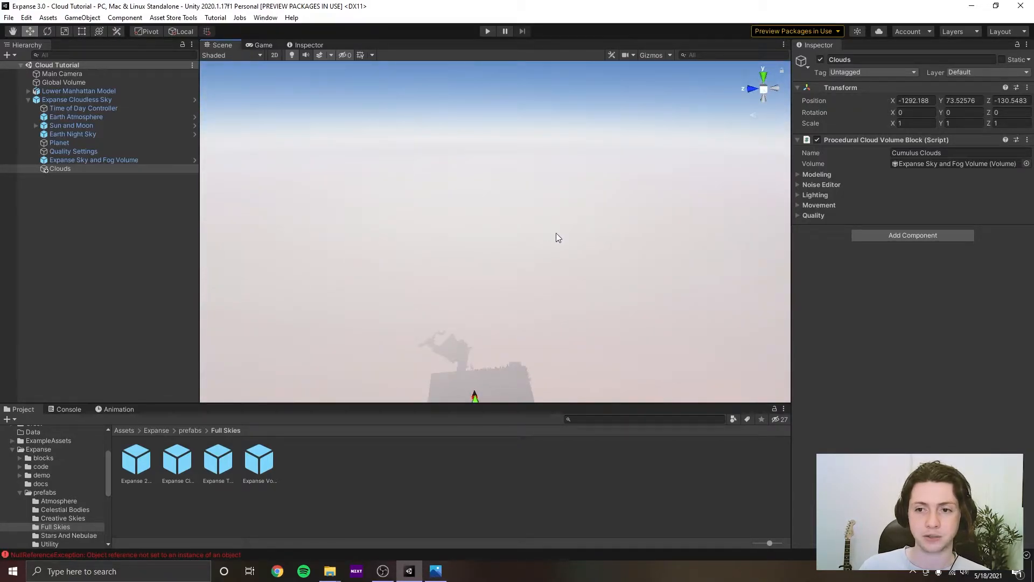
{"action": "left_click", "coordinate": [825, 195]}
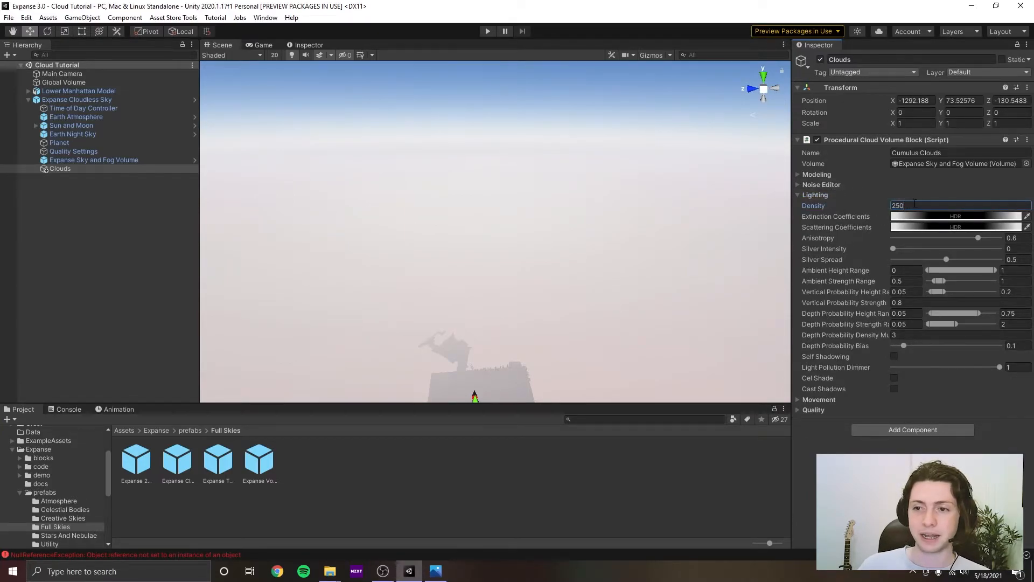
{"action": "type", "text": "00"}
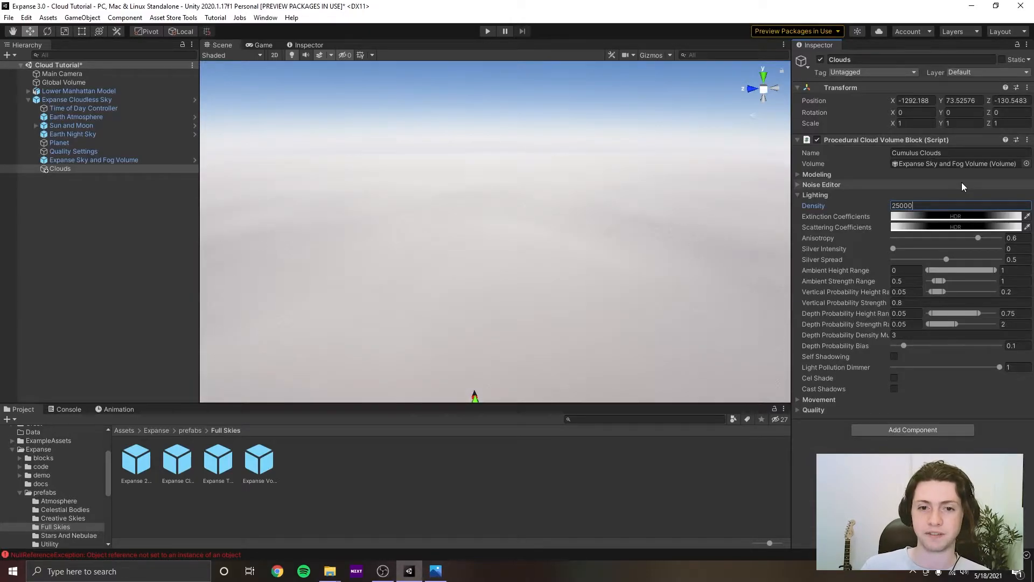
{"action": "right_click_drag", "start_coordinate": [563, 301], "coordinate": [489, 166]}
{"action": "right_click_drag", "start_coordinate": [507, 92], "coordinate": [553, 272]}
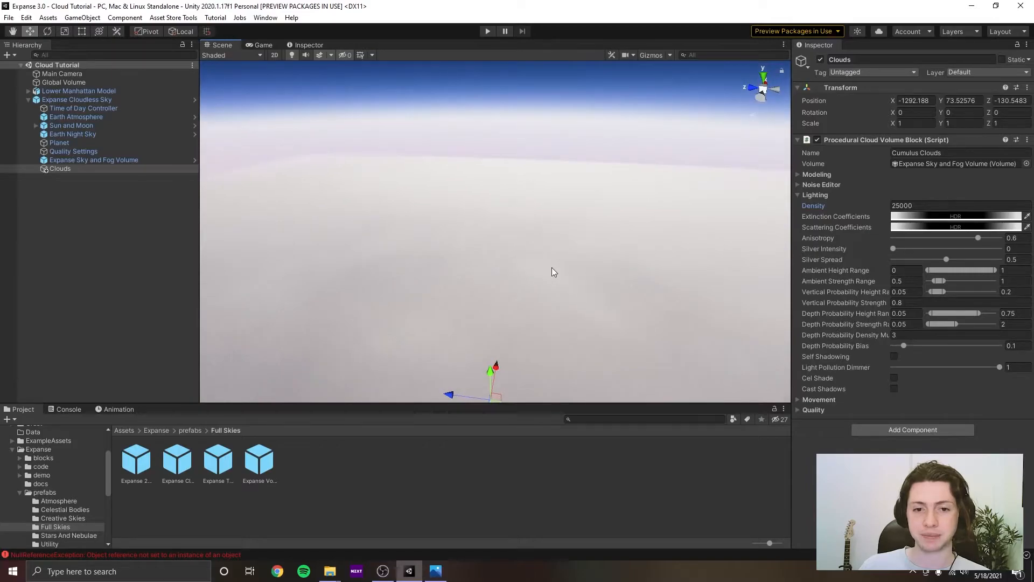
Enable Self Shadowing on the clouds with a Multiple Scattering Amount of 0, and save the scene.
{"action": "left_click", "coordinate": [891, 356]}
{"action": "right_click_drag", "start_coordinate": [610, 258], "coordinate": [648, 194]}
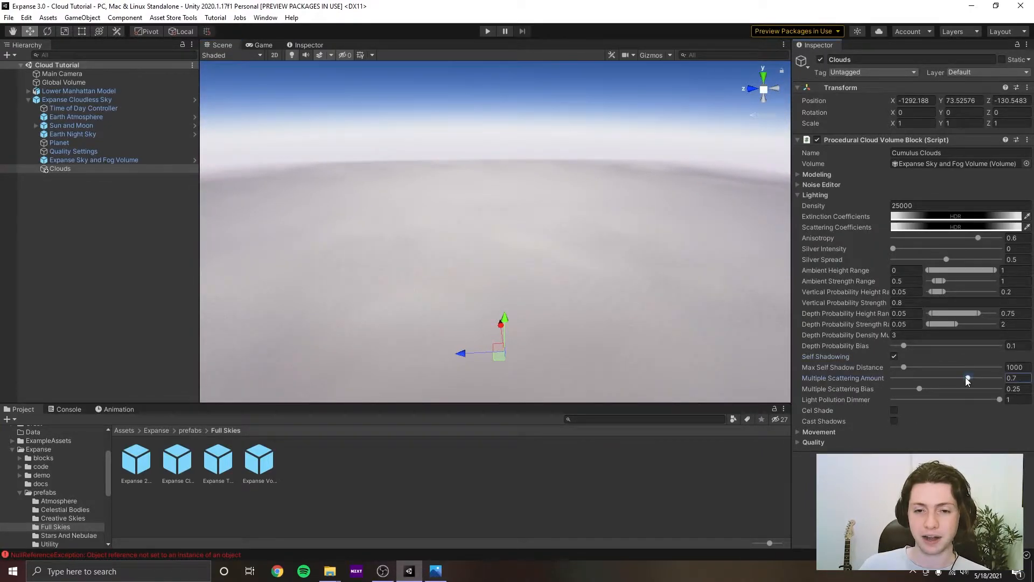
{"action": "left_click_drag", "start_coordinate": [967, 380], "coordinate": [868, 384]}
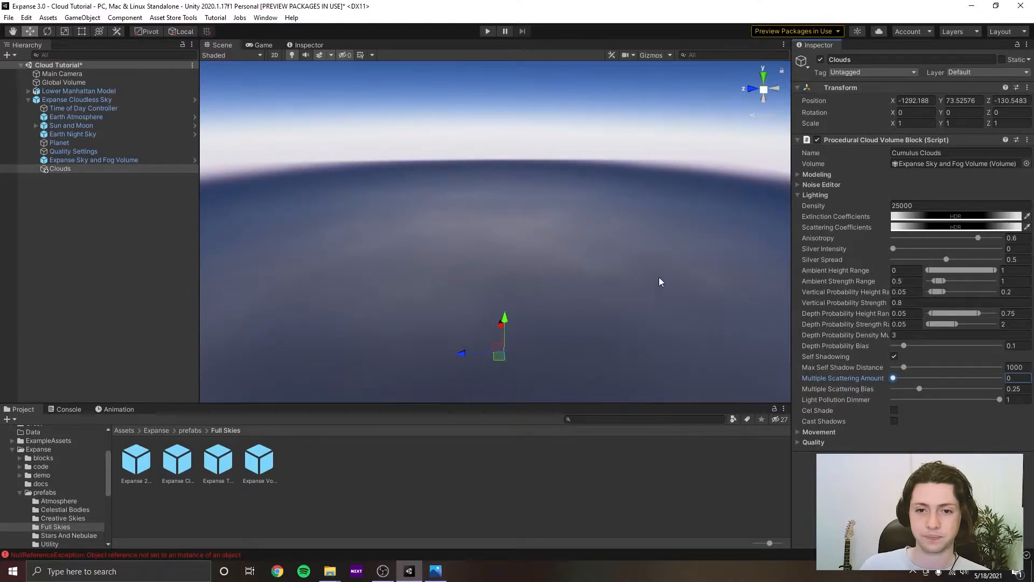
{"action": "right_click_drag", "start_coordinate": [661, 282], "coordinate": [518, 231]}
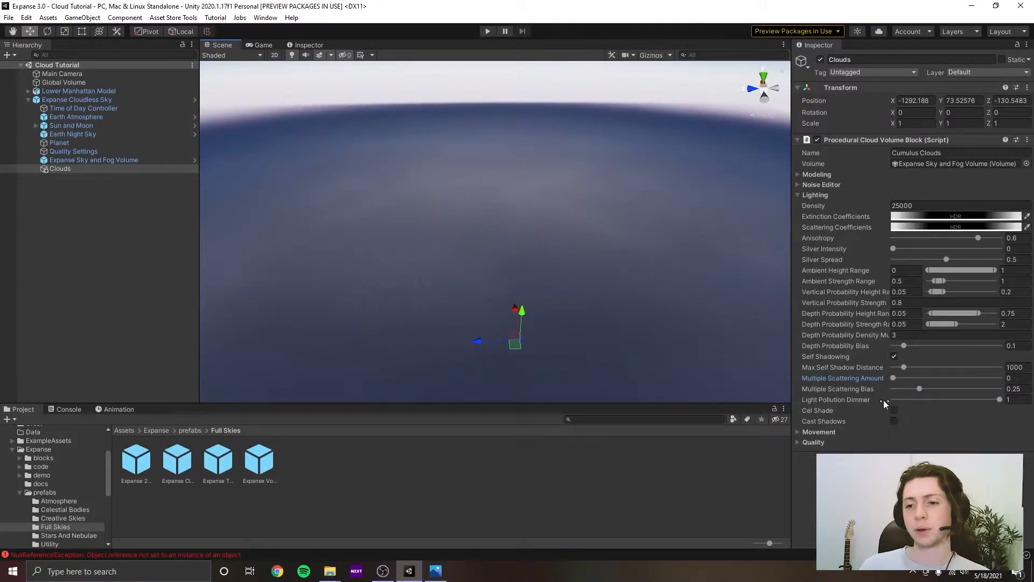
{"action": "left_click_drag", "start_coordinate": [900, 377], "coordinate": [877, 382]}
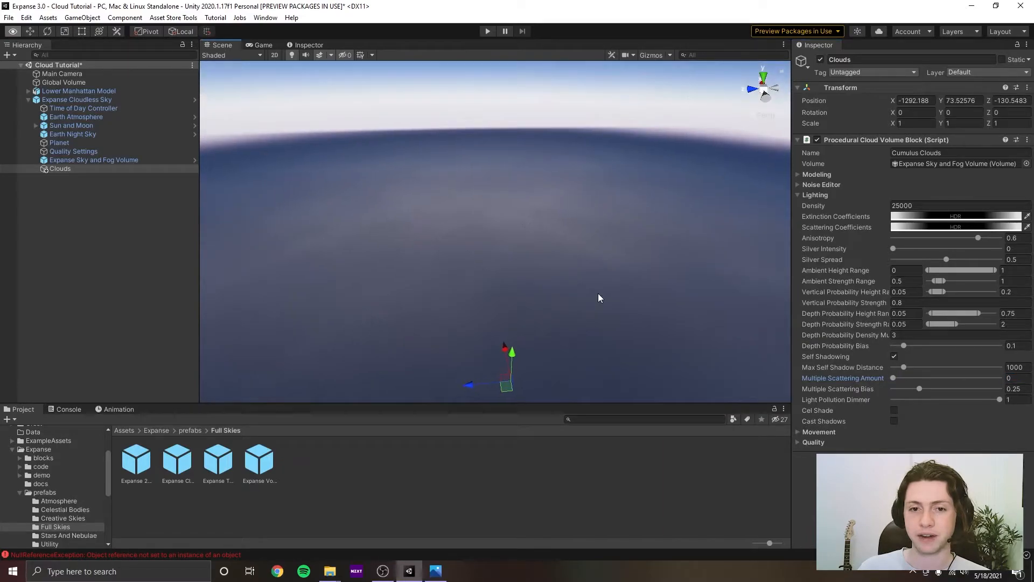
{"action": "key", "text": "ctrl+s"}
{"action": "right_click_drag", "start_coordinate": [600, 296], "coordinate": [590, 264]}
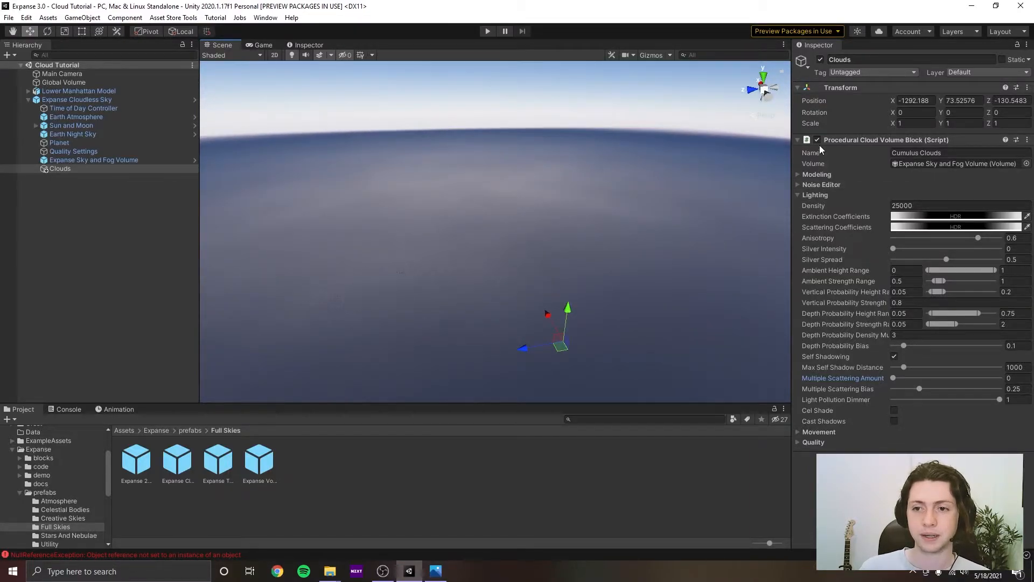
Set the clouds' Coarse Step Range to 79.12–111.12 and Detail Step Range to 142.68–238.68, and save the scene.
{"action": "left_click", "coordinate": [816, 195]}
{"action": "right_click_drag", "start_coordinate": [529, 303], "coordinate": [580, 317]}
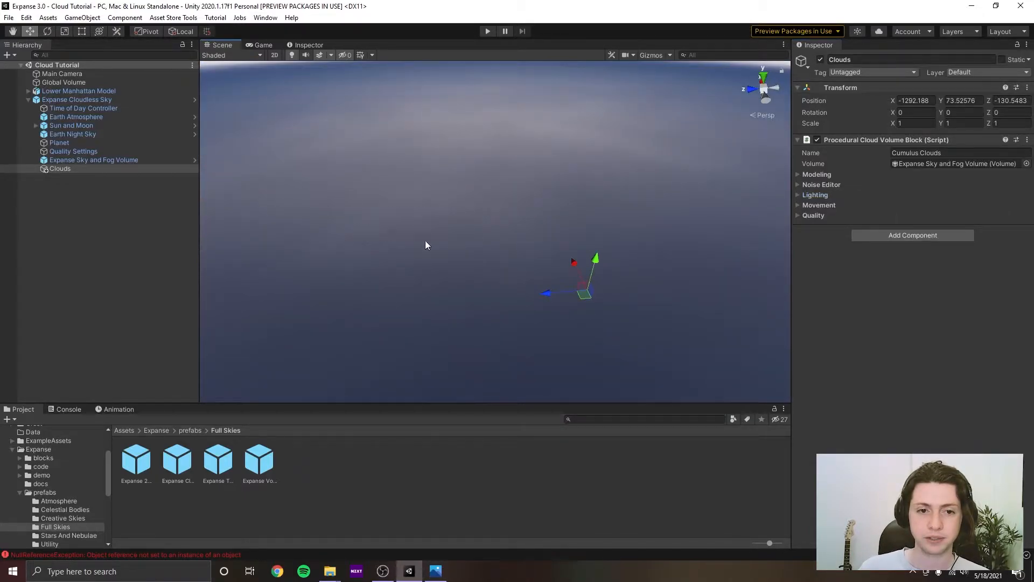
{"action": "right_click_drag", "start_coordinate": [511, 240], "coordinate": [533, 253]}
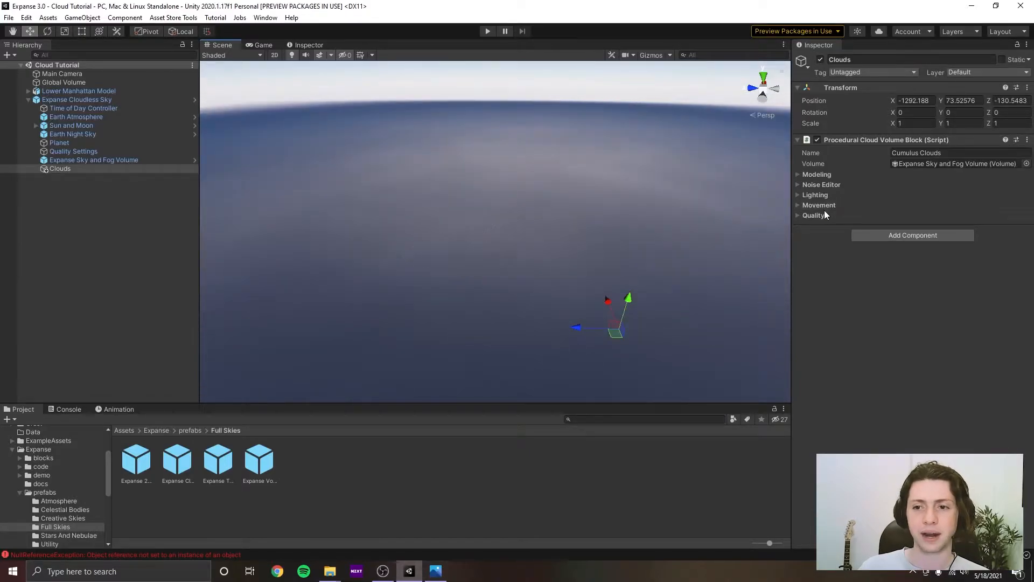
{"action": "left_click", "coordinate": [813, 215]}
{"action": "left_click", "coordinate": [814, 215]}
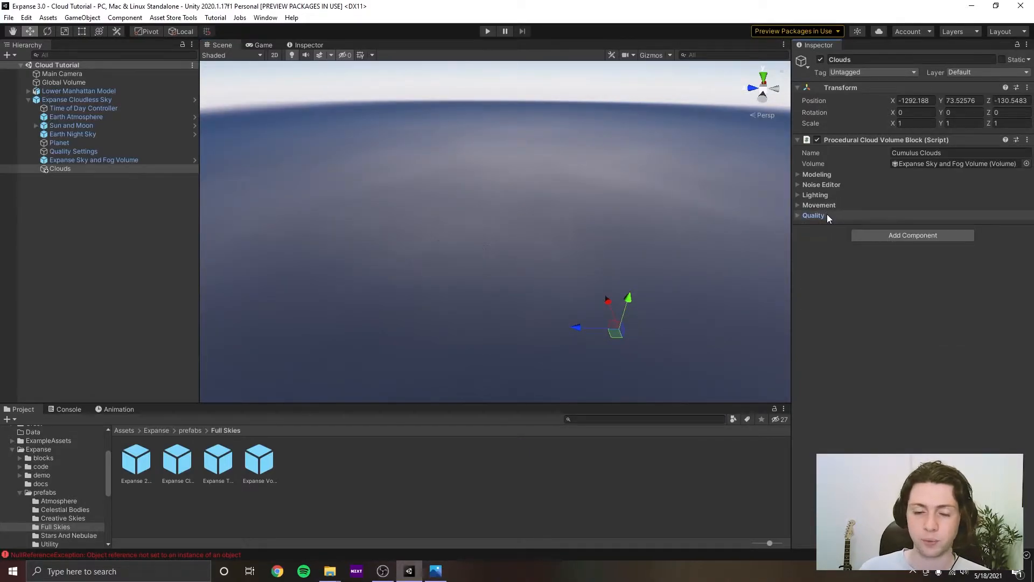
{"action": "left_click", "coordinate": [814, 215]}
{"action": "right_click_drag", "start_coordinate": [581, 249], "coordinate": [560, 250]}
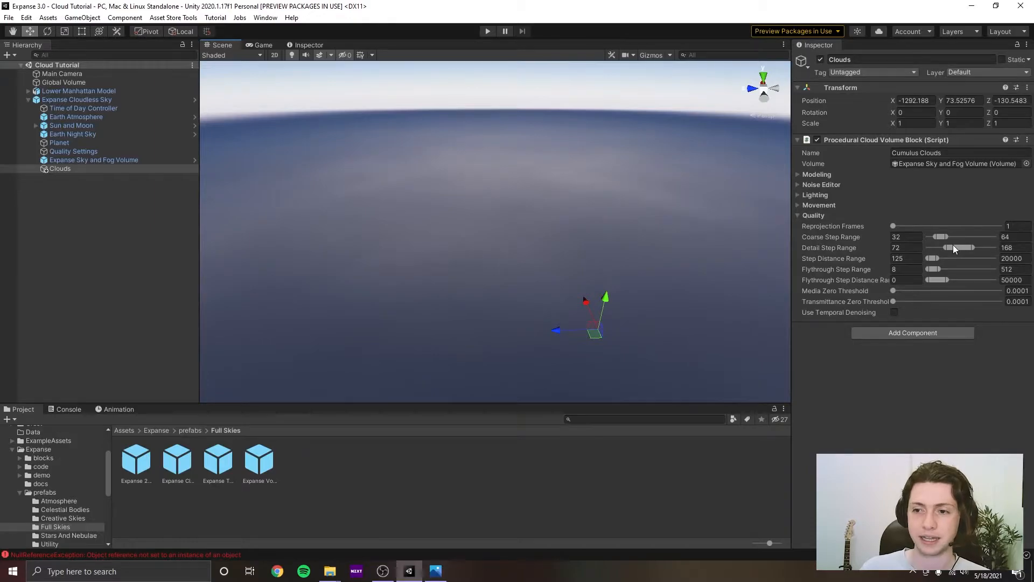
{"action": "mouse_move", "coordinate": [954, 248]}
{"action": "left_mouse_down"}
{"action": "mouse_move", "coordinate": [969, 252]}
{"action": "mouse_move", "coordinate": [951, 238]}
{"action": "mouse_move", "coordinate": [974, 250]}
{"action": "left_mouse_up"}
{"action": "key", "text": "ctrl+s"}
{"action": "mouse_move", "coordinate": [542, 263]}
{"action": "right_mouse_down"}
{"action": "mouse_move", "coordinate": [577, 247]}
{"action": "mouse_move", "coordinate": [559, 283]}
{"action": "mouse_move", "coordinate": [600, 272]}
{"action": "mouse_move", "coordinate": [544, 280]}
{"action": "mouse_move", "coordinate": [478, 173]}
{"action": "mouse_move", "coordinate": [589, 234]}
{"action": "mouse_move", "coordinate": [554, 256]}
{"action": "mouse_move", "coordinate": [549, 233]}
{"action": "mouse_move", "coordinate": [587, 208]}
{"action": "mouse_move", "coordinate": [570, 199]}
{"action": "right_mouse_up"}
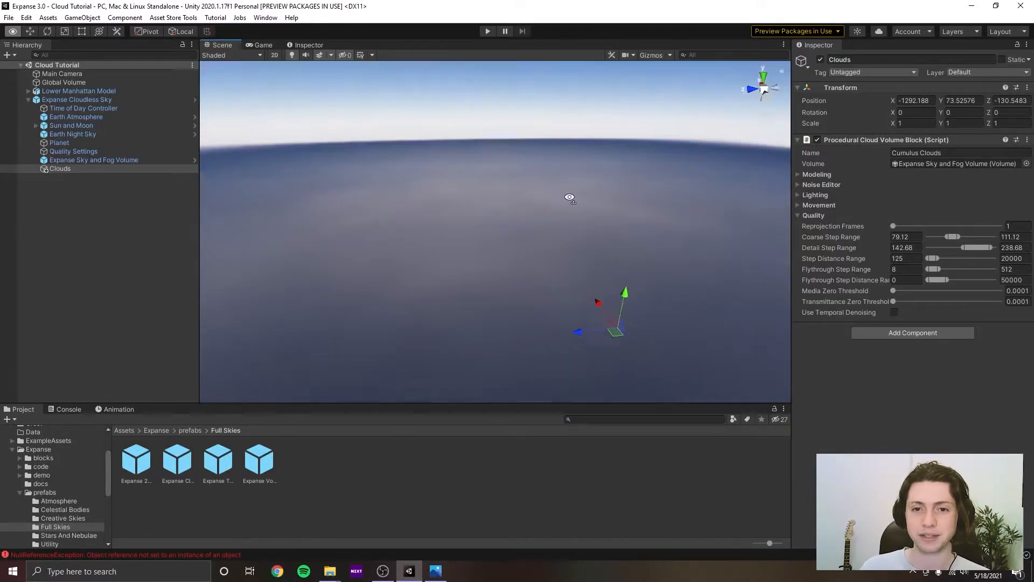
Return to the Clouds object and open its Noise Editor settings in place of the Quality settings.
{"action": "middle_click_drag", "start_coordinate": [510, 129], "coordinate": [536, 366]}
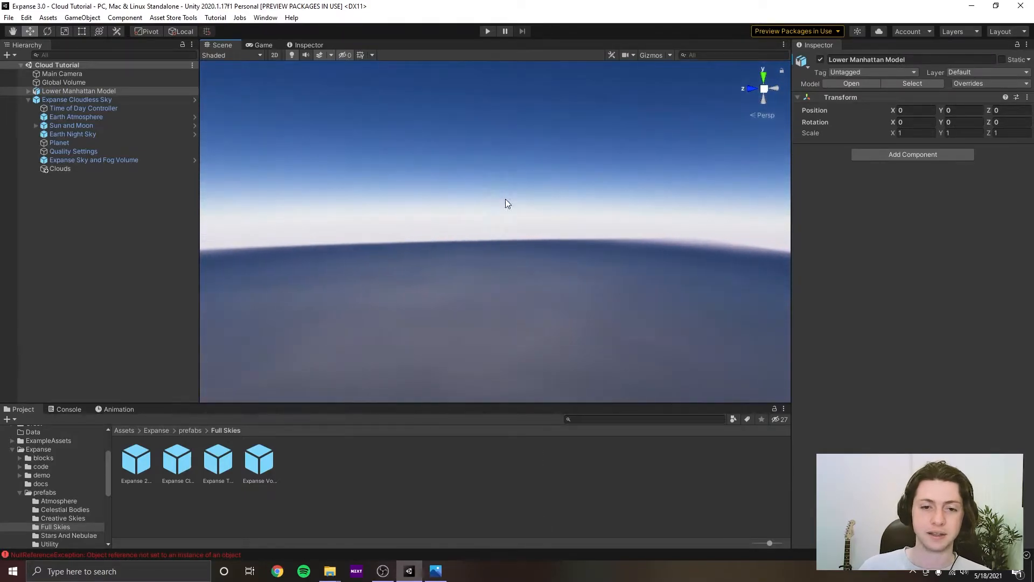
{"action": "right_click_drag", "start_coordinate": [549, 245], "coordinate": [547, 356]}
{"action": "left_click", "coordinate": [832, 218]}
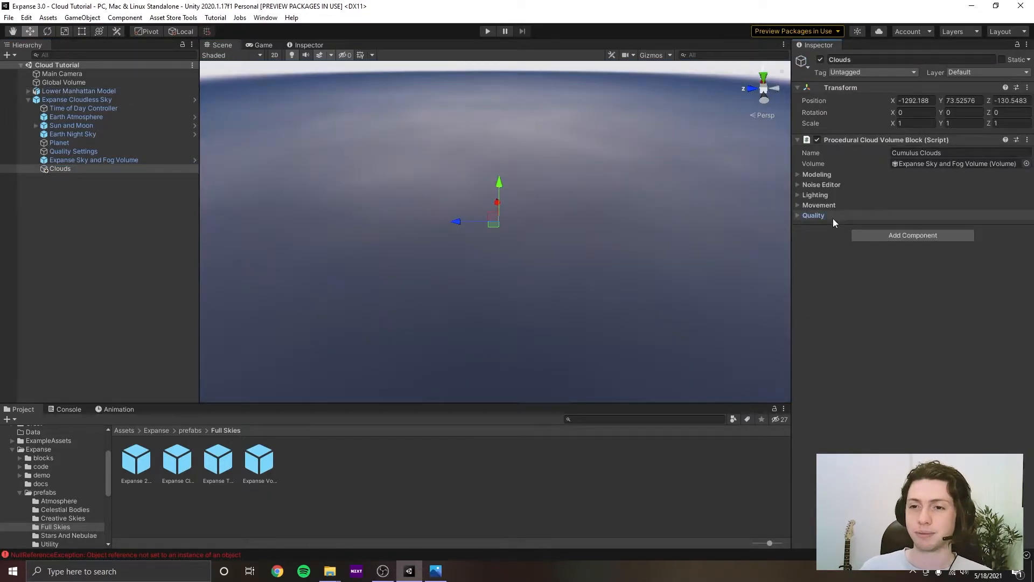
{"action": "left_click", "coordinate": [832, 185]}
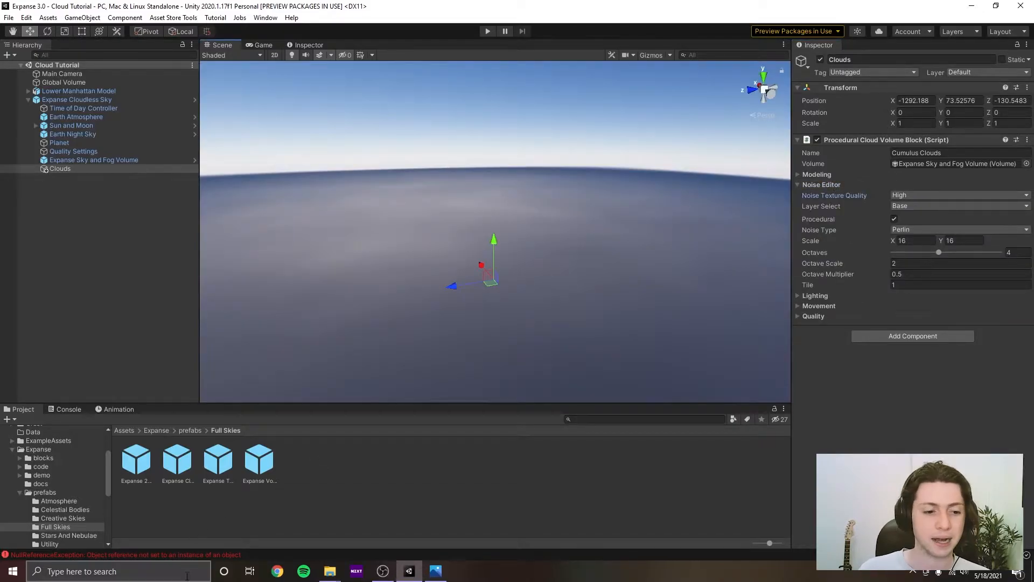
Check the Windows night light settings, then close them and return to Unity.
{"action": "left_click", "coordinate": [162, 572]}
{"action": "type", "text": "night li"}
{"action": "key", "text": "Return"}
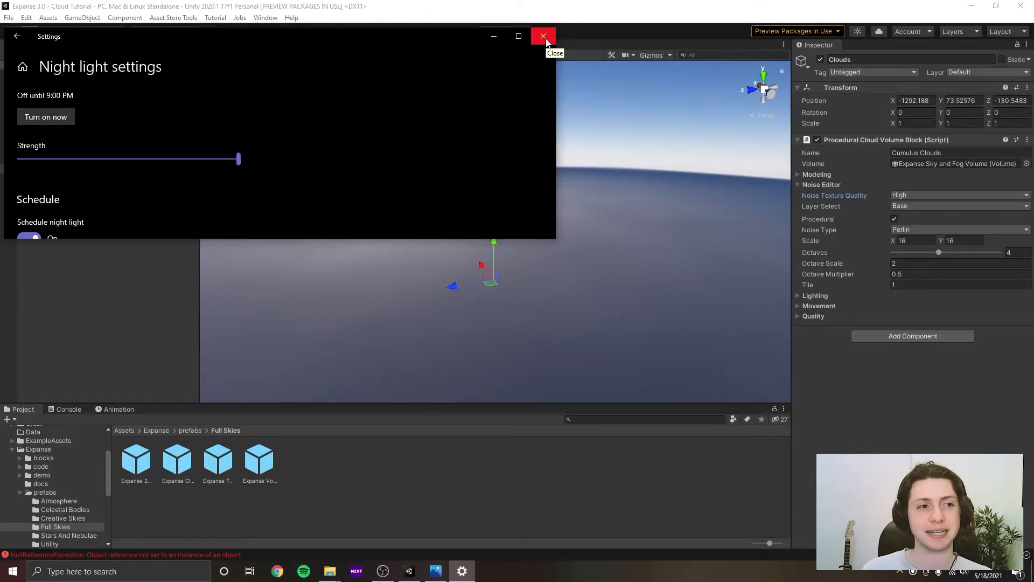
{"action": "left_click", "coordinate": [543, 37]}
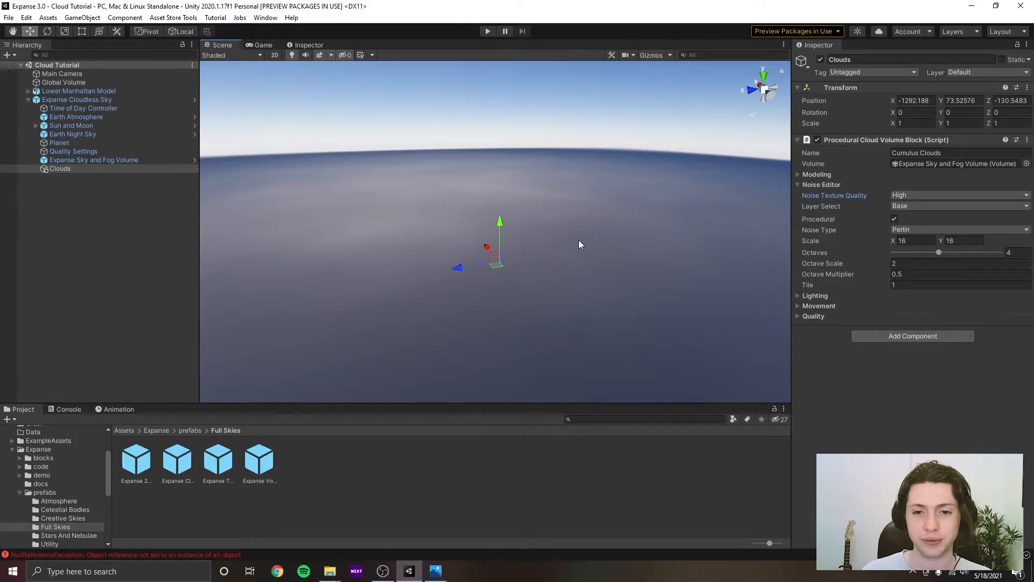
Examine the shaded cloud layer and the horizon from several heights and angles in the scene.
{"action": "right_click_drag", "start_coordinate": [579, 241], "coordinate": [570, 254]}
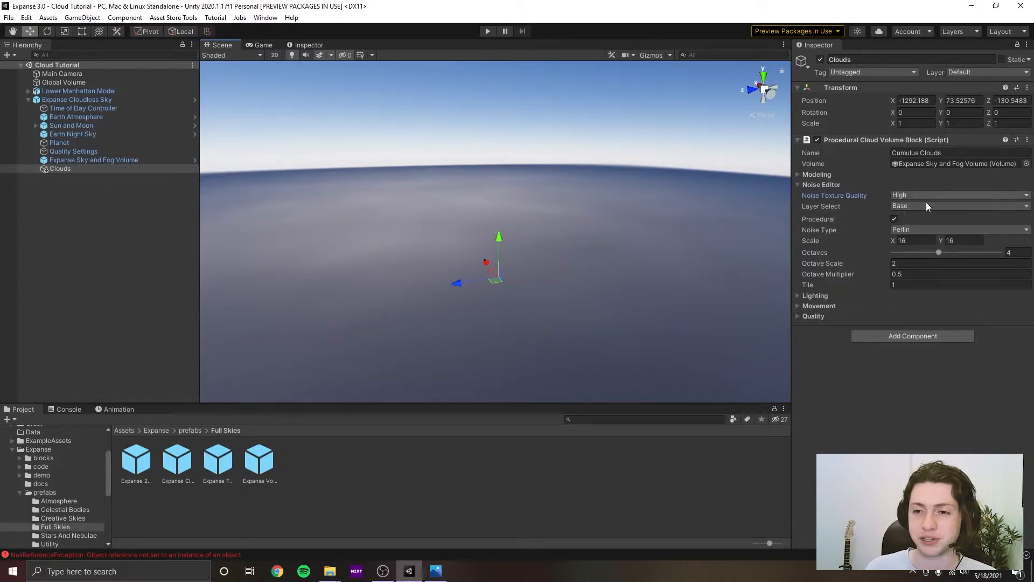
{"action": "middle_click_drag", "start_coordinate": [636, 194], "coordinate": [617, 250]}
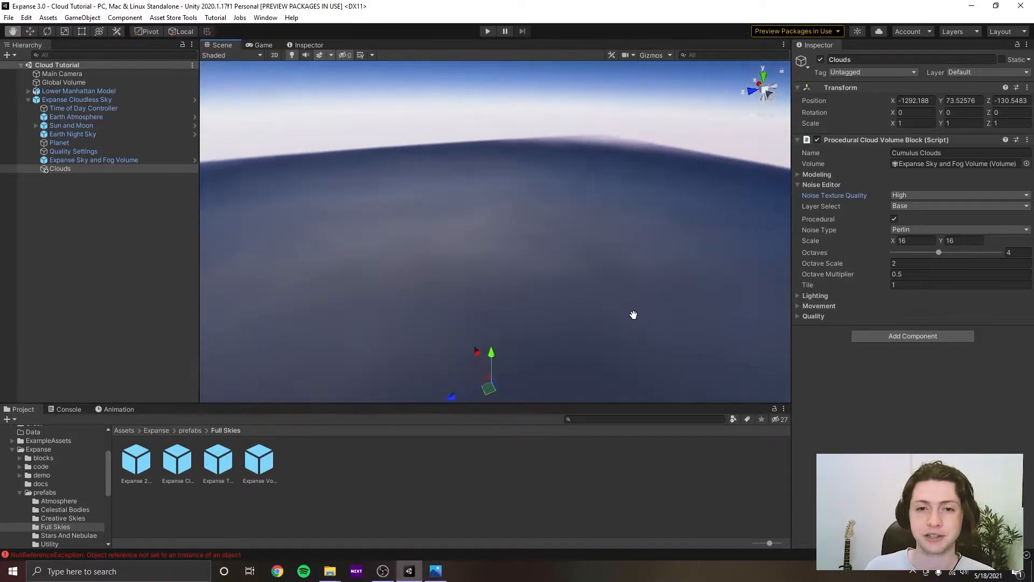
{"action": "right_click_drag", "start_coordinate": [553, 248], "coordinate": [385, 223]}
{"action": "middle_click_drag", "start_coordinate": [385, 223], "coordinate": [394, 164]}
{"action": "right_click_drag", "start_coordinate": [547, 247], "coordinate": [575, 210]}
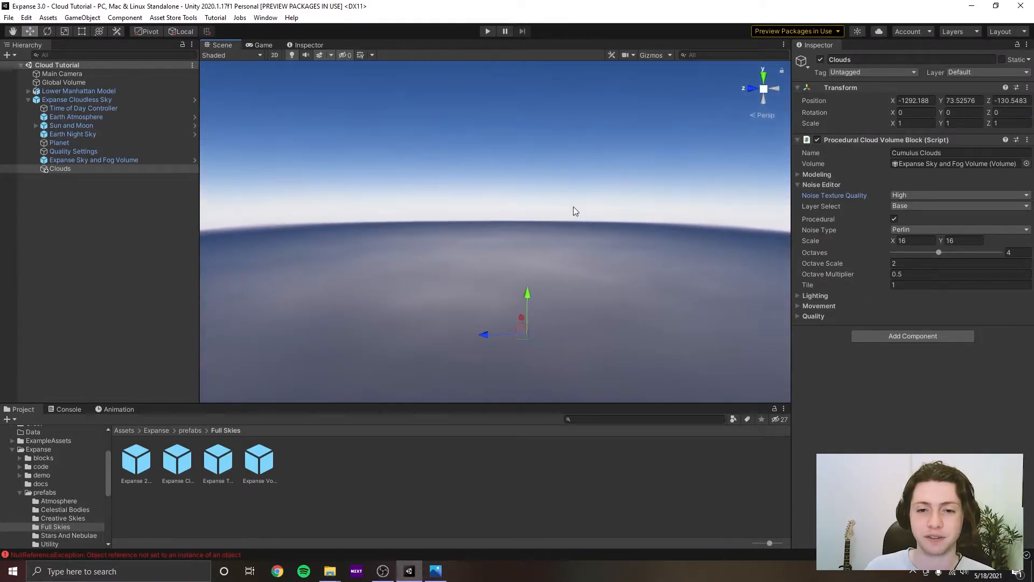
{"action": "middle_click_drag", "start_coordinate": [575, 233], "coordinate": [572, 275]}
{"action": "right_click_drag", "start_coordinate": [574, 245], "coordinate": [581, 272]}
{"action": "middle_click_drag", "start_coordinate": [582, 271], "coordinate": [581, 247]}
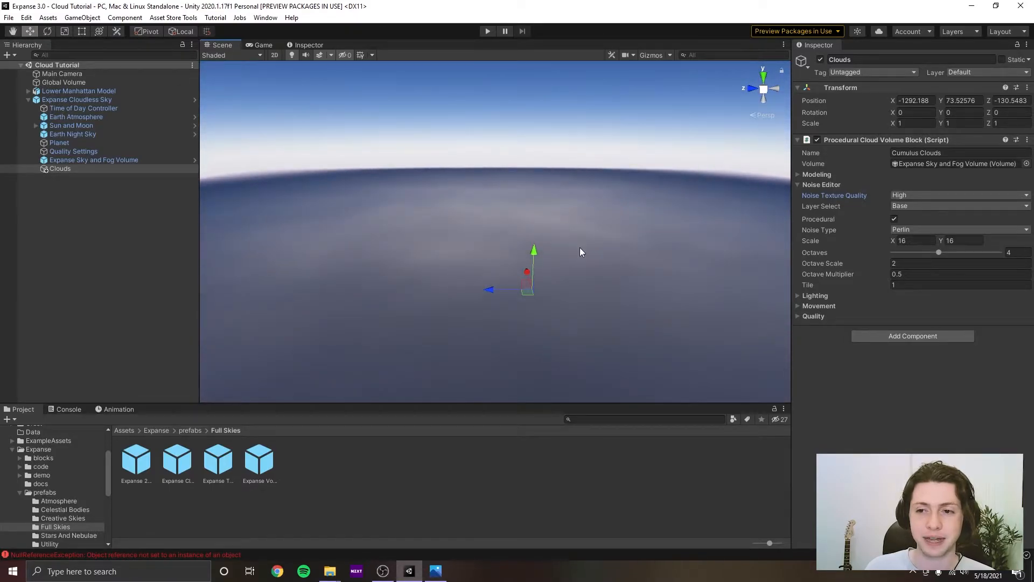
Review the available Noise Texture Quality levels, keeping High, and look over the cloud layer.
{"action": "left_click", "coordinate": [915, 194]}
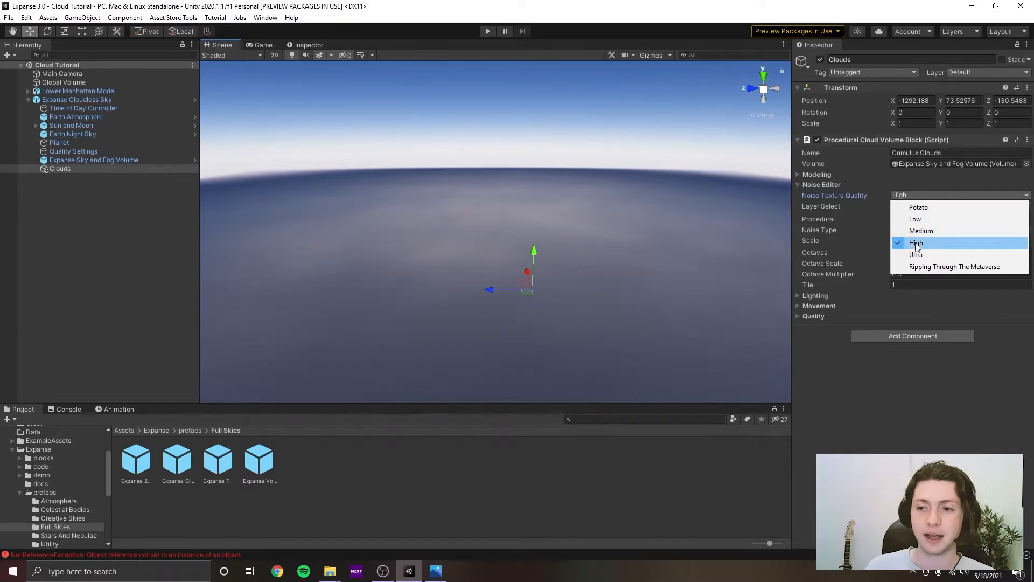
{"action": "left_click", "coordinate": [909, 198]}
{"action": "right_click_drag", "start_coordinate": [622, 232], "coordinate": [649, 202]}
{"action": "mouse_move", "coordinate": [649, 202]}
{"action": "middle_mouse_down"}
{"action": "mouse_move", "coordinate": [636, 232]}
{"action": "mouse_move", "coordinate": [649, 206]}
{"action": "middle_mouse_up"}
{"action": "right_click_drag", "start_coordinate": [649, 209], "coordinate": [636, 252]}
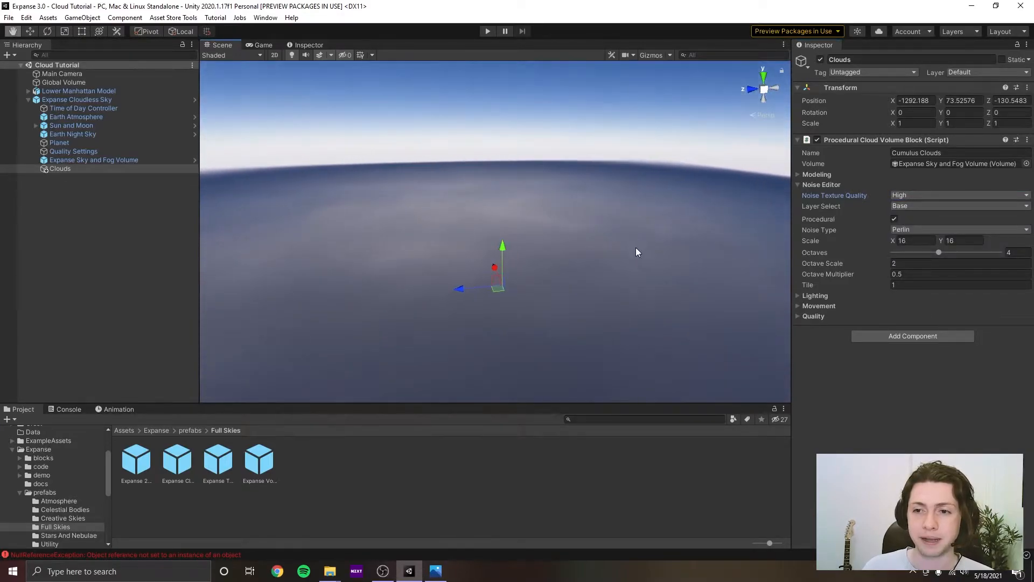
Go through the Coverage, Base, Structure, Detail, Base Warp and Detail Warp noise layers to review their settings.
{"action": "left_click", "coordinate": [907, 206]}
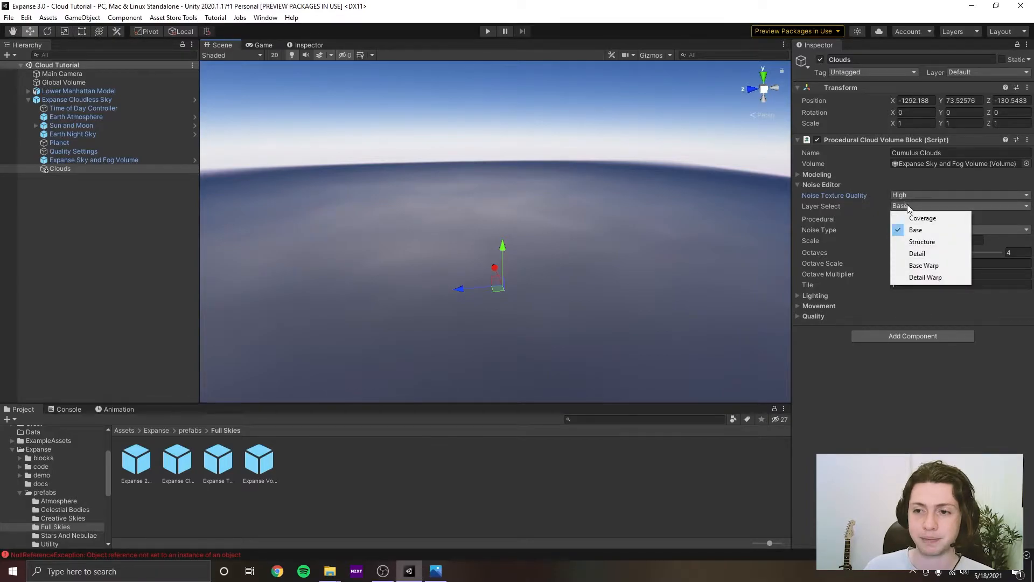
{"action": "left_click", "coordinate": [923, 219]}
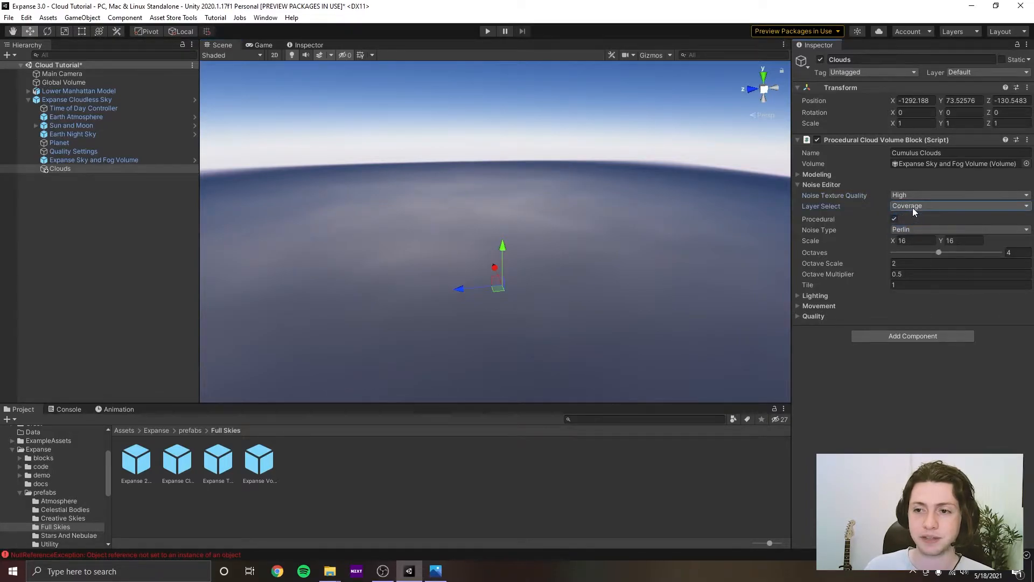
{"action": "left_click", "coordinate": [912, 207]}
{"action": "left_click", "coordinate": [915, 229]}
{"action": "left_click", "coordinate": [913, 208]}
{"action": "left_click", "coordinate": [914, 242]}
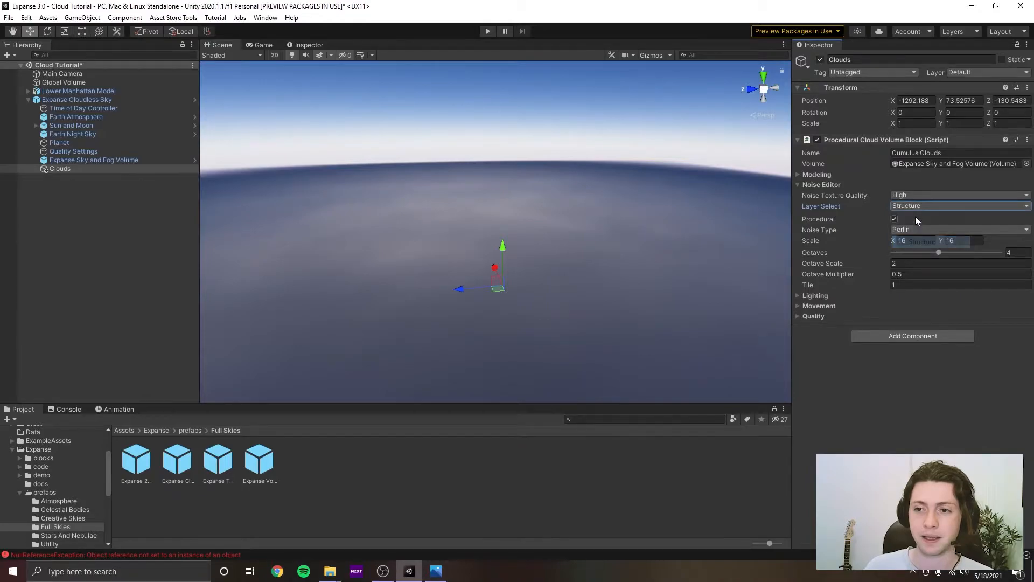
{"action": "left_click", "coordinate": [915, 207]}
{"action": "left_click", "coordinate": [916, 254]}
{"action": "left_click", "coordinate": [909, 207]}
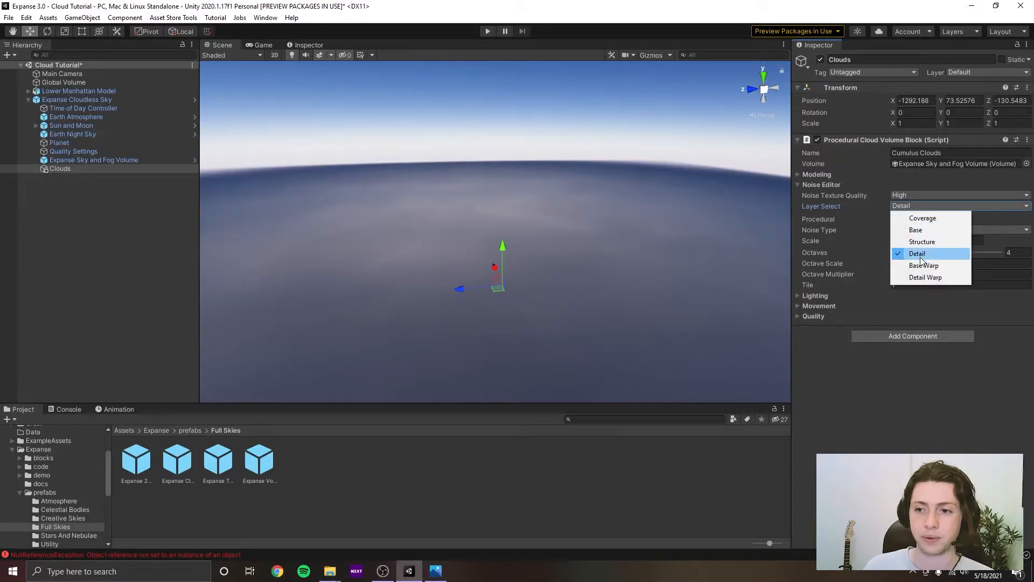
{"action": "left_click", "coordinate": [923, 265]}
{"action": "left_click", "coordinate": [911, 208]}
{"action": "left_click", "coordinate": [920, 277]}
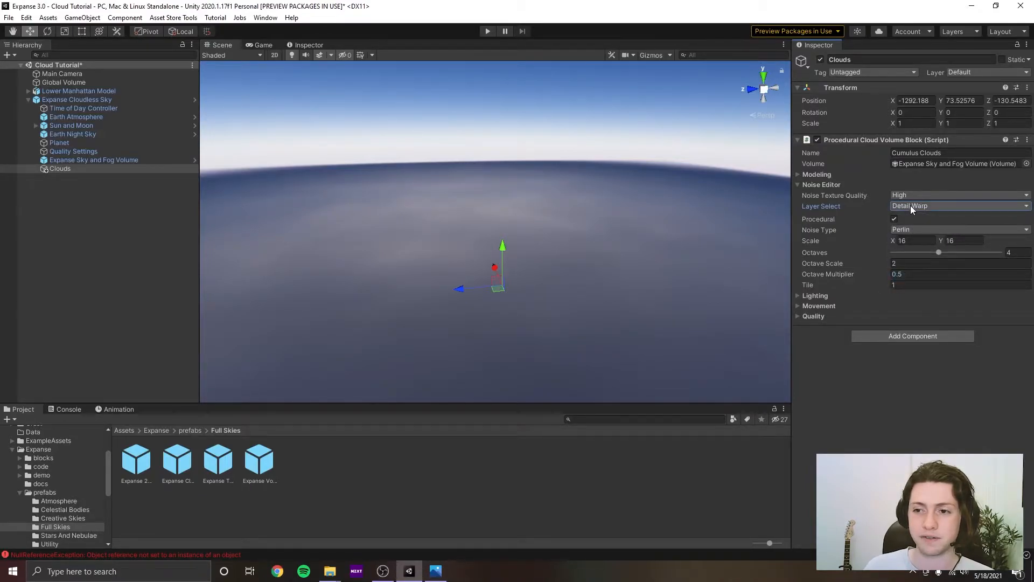
Revisit the Coverage, Base and Structure noise layers in turn, ending on the Detail layer.
{"action": "left_click", "coordinate": [911, 206]}
{"action": "left_click", "coordinate": [914, 217]}
{"action": "left_click", "coordinate": [912, 208]}
{"action": "left_click", "coordinate": [918, 230]}
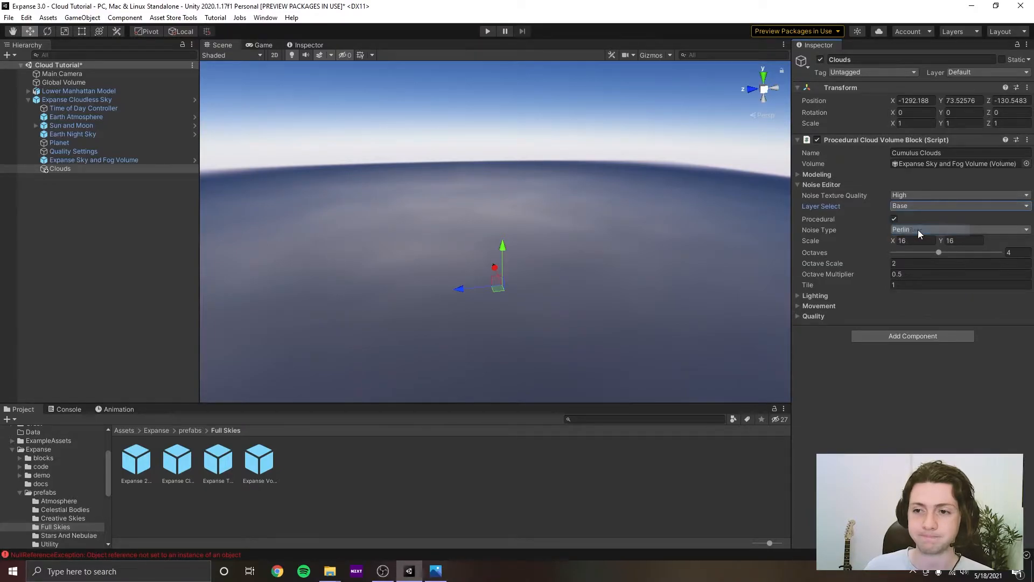
{"action": "left_click", "coordinate": [910, 204]}
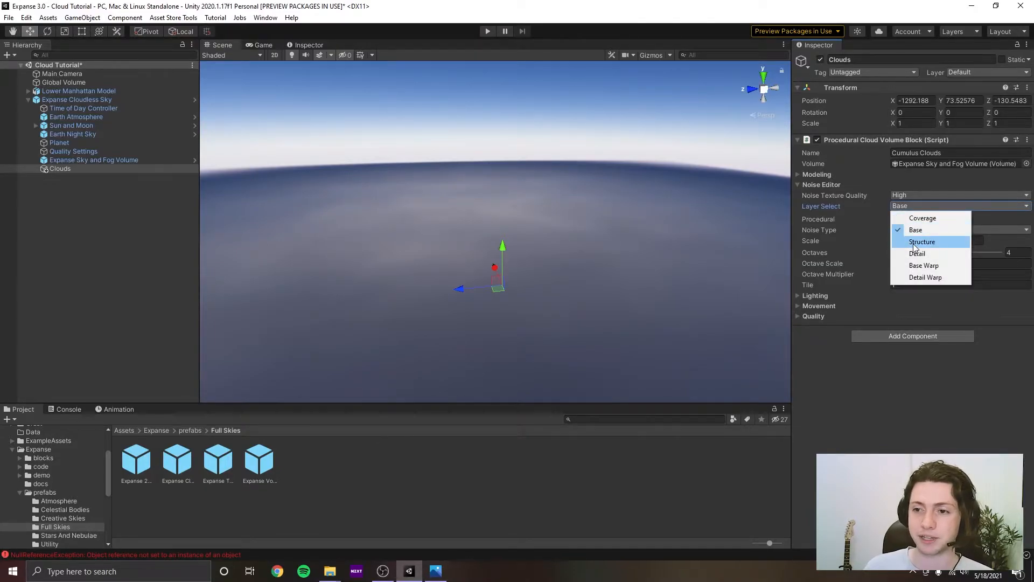
{"action": "left_click", "coordinate": [915, 241]}
{"action": "left_click", "coordinate": [911, 210]}
{"action": "left_click", "coordinate": [915, 253]}
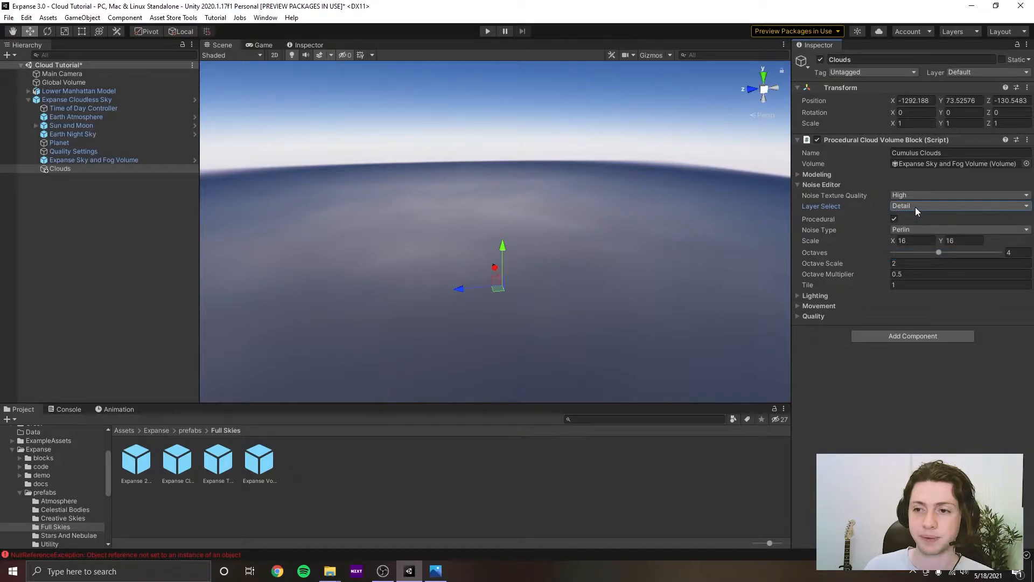
Revisit the Base, Structure and Detail noise layers and leave the Base layer selected for editing.
{"action": "left_click", "coordinate": [916, 206]}
{"action": "left_click", "coordinate": [916, 230]}
{"action": "left_click", "coordinate": [917, 205]}
{"action": "left_click", "coordinate": [915, 241]}
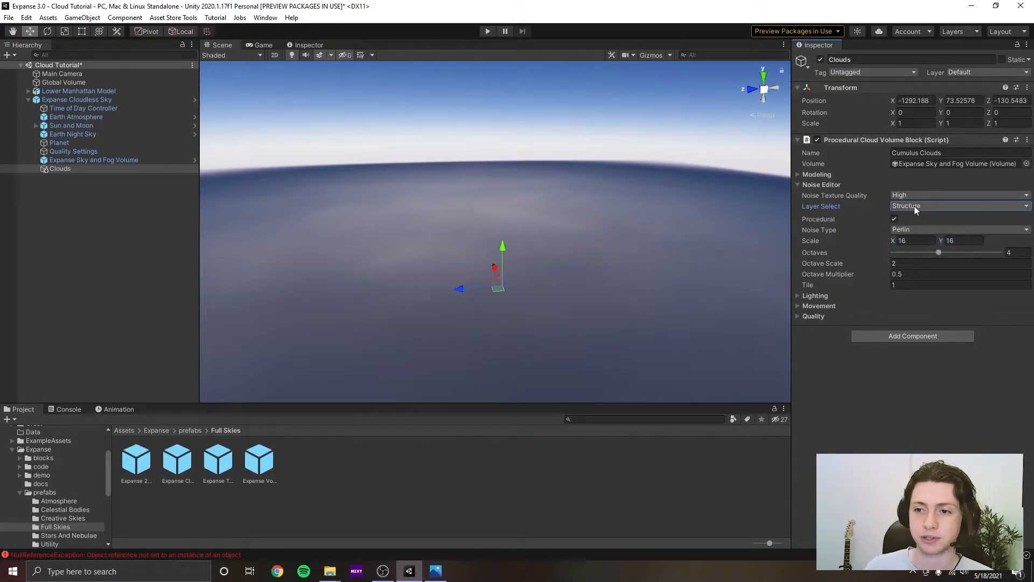
{"action": "left_click", "coordinate": [914, 206]}
{"action": "left_click", "coordinate": [916, 252]}
{"action": "left_click", "coordinate": [919, 204]}
{"action": "left_click", "coordinate": [916, 228]}
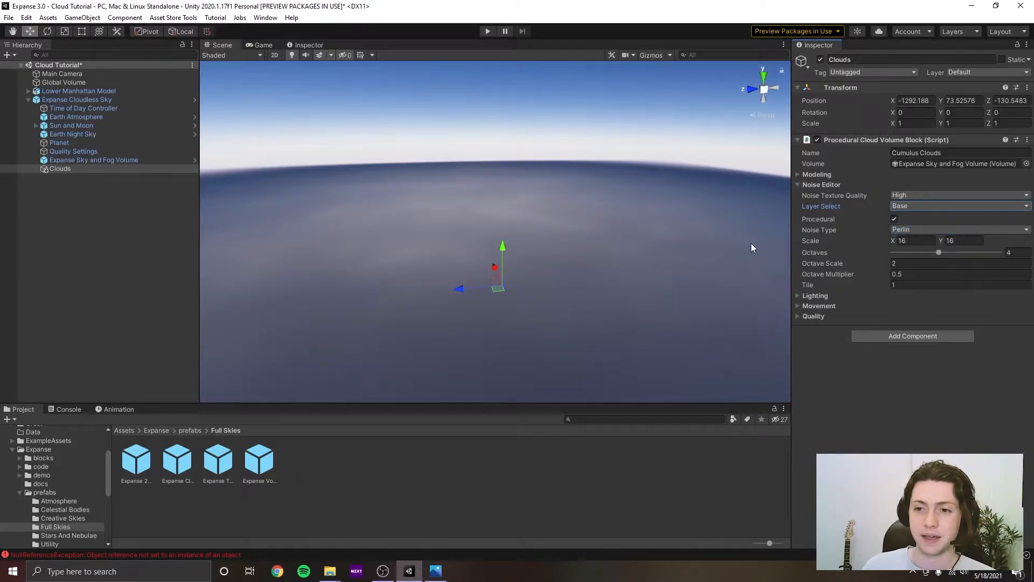
{"action": "right_click_drag", "start_coordinate": [661, 244], "coordinate": [635, 234]}
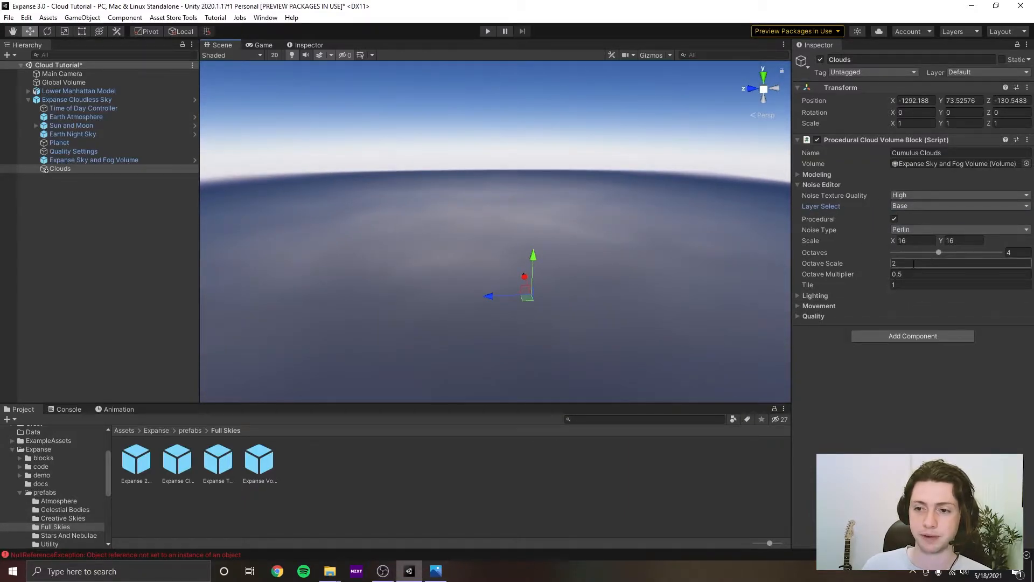
Review the available noise types for the Base layer, keeping Perlin.
{"action": "left_click", "coordinate": [917, 230]}
{"action": "left_click", "coordinate": [918, 231]}
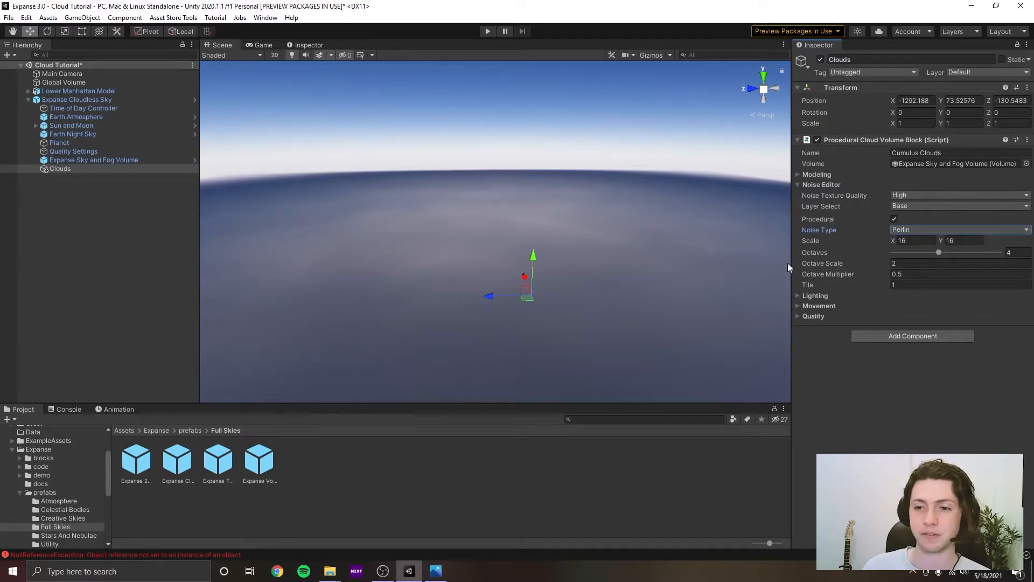
{"action": "right_click_drag", "start_coordinate": [579, 257], "coordinate": [607, 192]}
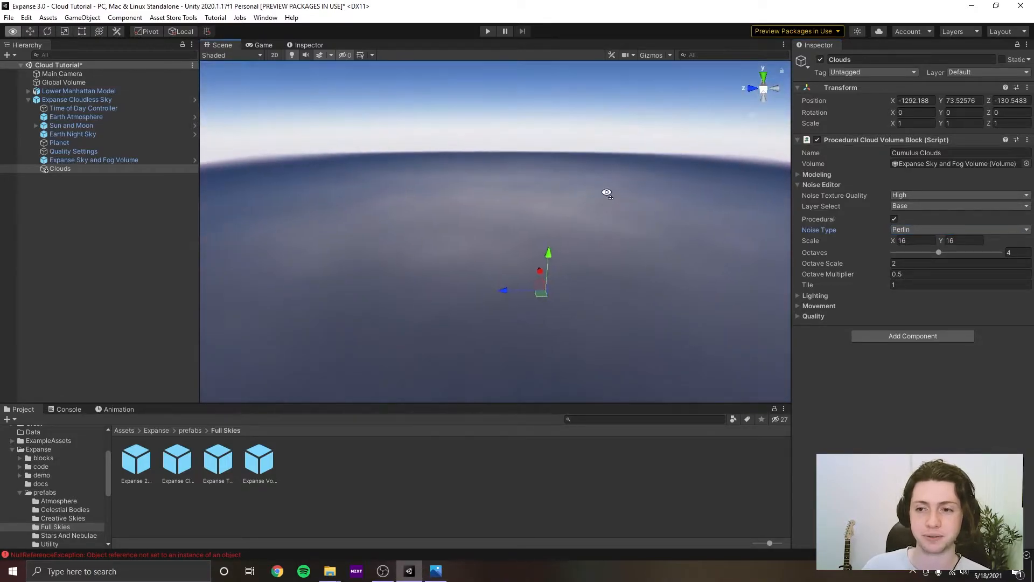
{"action": "left_click", "coordinate": [913, 229]}
{"action": "left_click", "coordinate": [918, 233]}
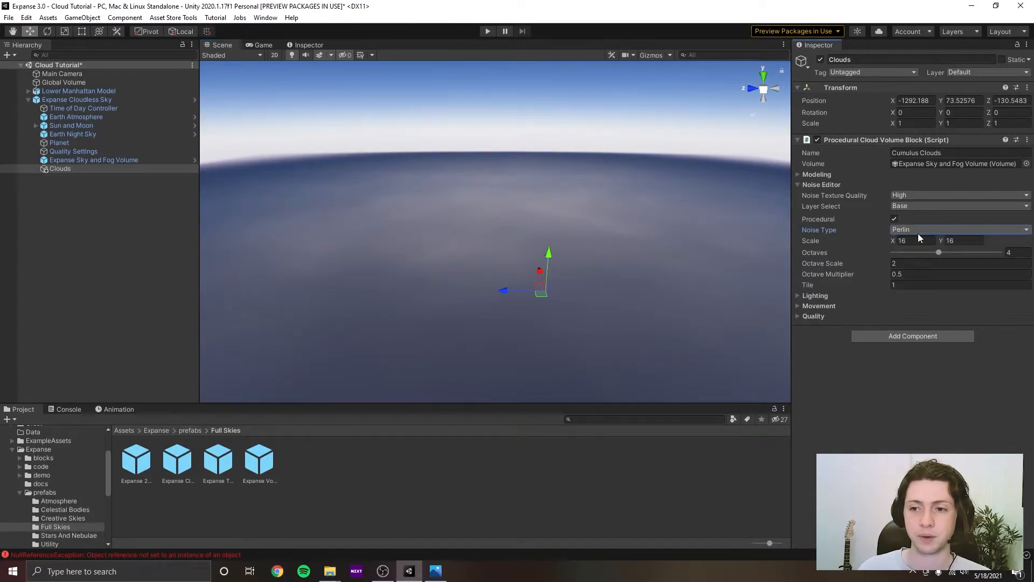
Try the Constant noise type on the Base layer and inspect the cloud layer.
{"action": "left_click", "coordinate": [918, 229]}
{"action": "left_click", "coordinate": [916, 240]}
{"action": "right_click_drag", "start_coordinate": [571, 264], "coordinate": [485, 151]}
{"action": "scroll", "coordinate": [569, 209], "scroll_direction": "down", "scroll_amount": 4}
{"action": "middle_click_drag", "start_coordinate": [485, 150], "coordinate": [614, 194]}
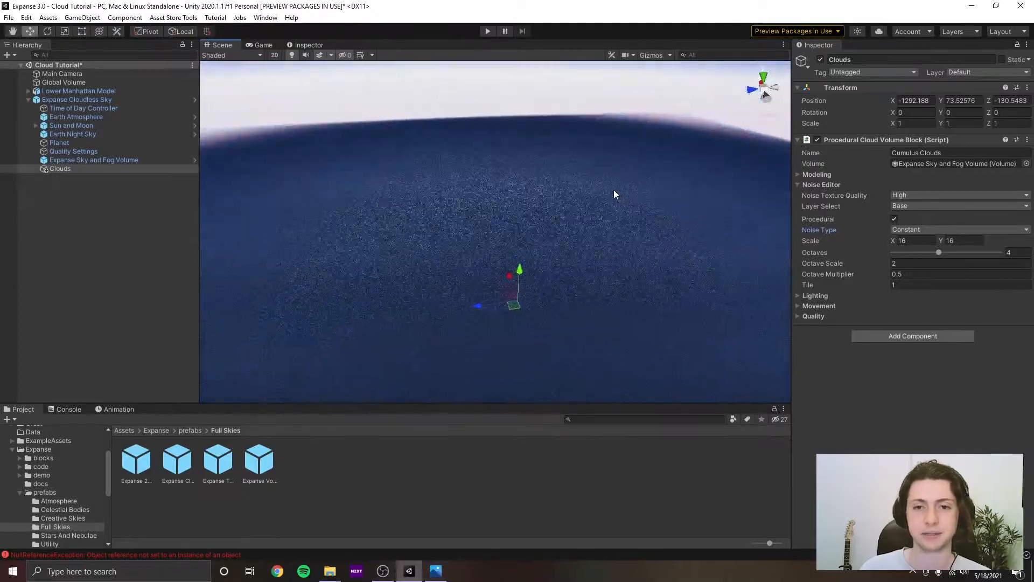
Compare the Value and Perlin noise types on the Base layer, ending on Perlin.
{"action": "left_click", "coordinate": [923, 231]}
{"action": "left_click", "coordinate": [915, 258]}
{"action": "right_click_drag", "start_coordinate": [657, 200], "coordinate": [677, 182]}
{"action": "left_click", "coordinate": [927, 230]}
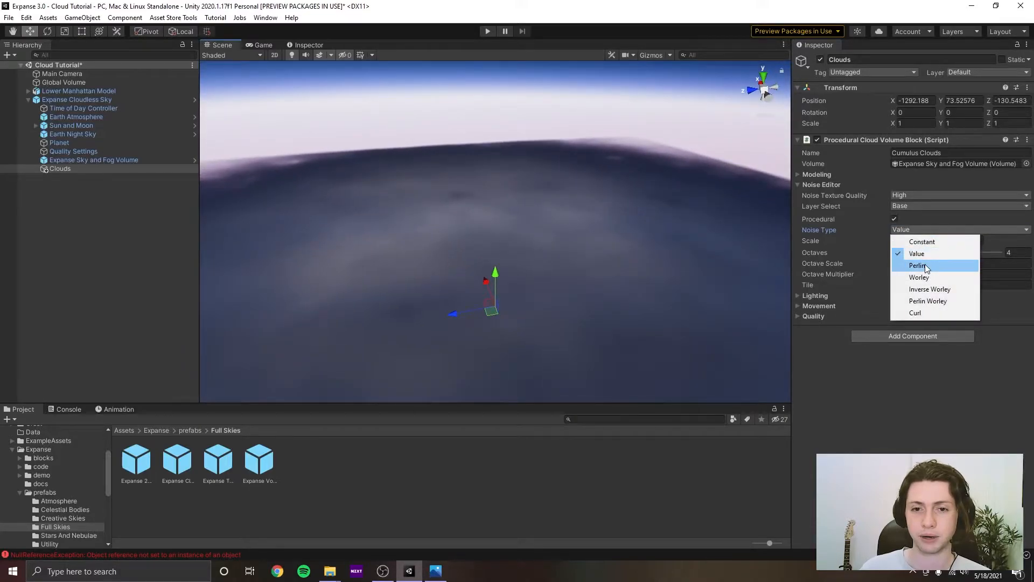
{"action": "left_click", "coordinate": [926, 266]}
{"action": "left_click", "coordinate": [911, 229]}
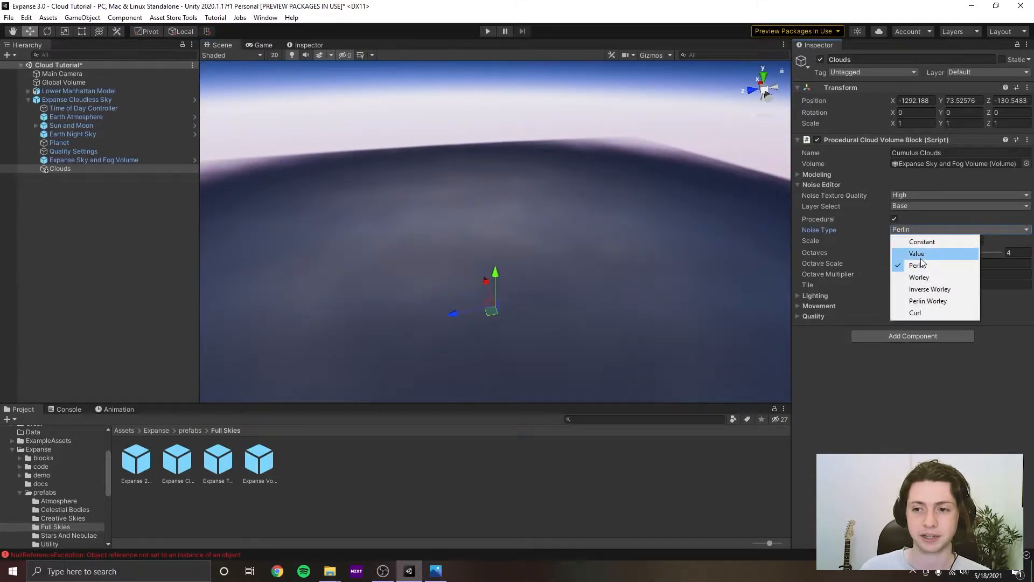
{"action": "left_click", "coordinate": [921, 258]}
{"action": "left_click", "coordinate": [922, 232]}
{"action": "left_click", "coordinate": [919, 264]}
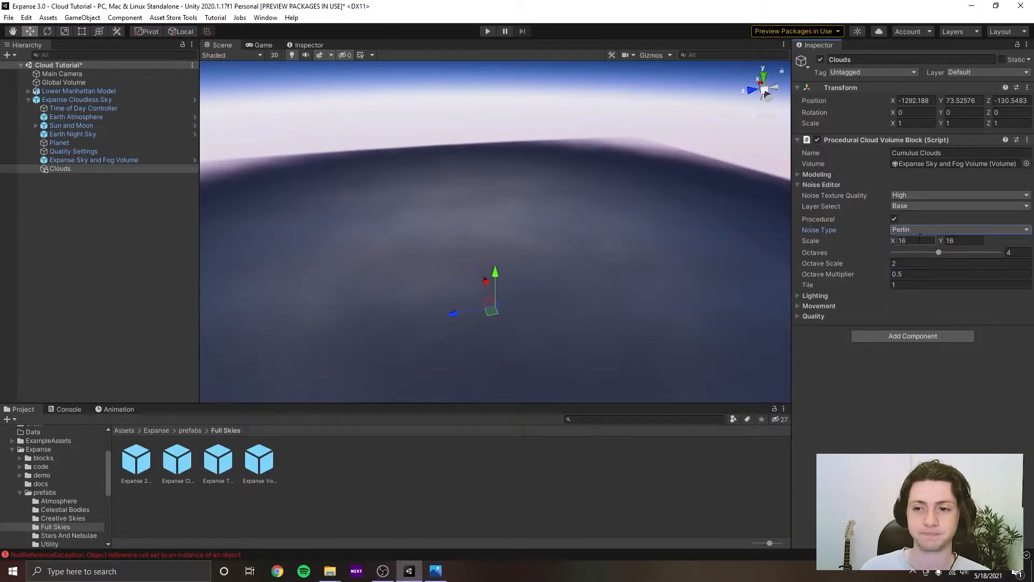
Try the Worley noise type on the Base layer and examine the clouds from several angles.
{"action": "left_click", "coordinate": [916, 231]}
{"action": "left_click", "coordinate": [922, 278]}
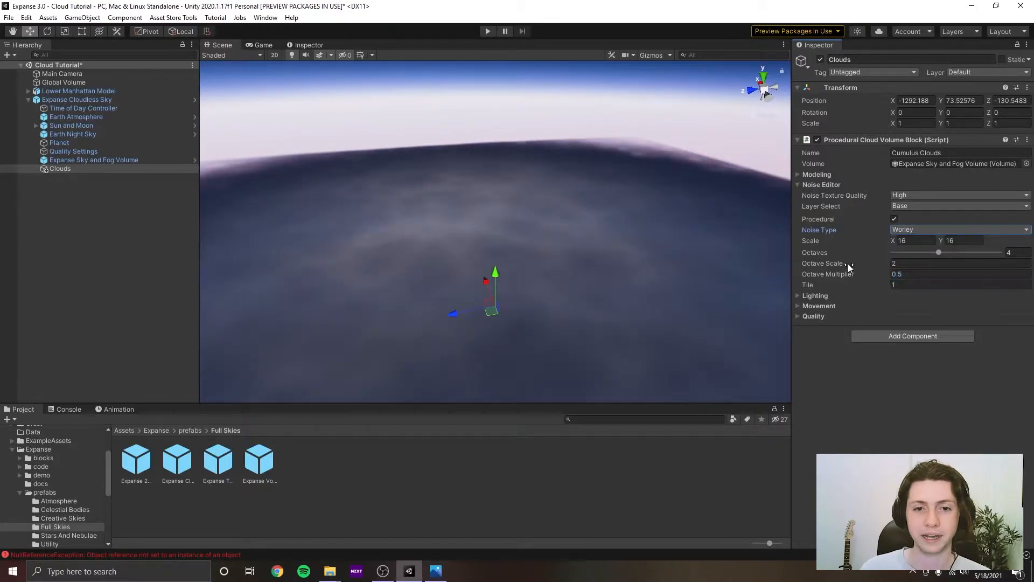
{"action": "right_click_drag", "start_coordinate": [526, 208], "coordinate": [529, 229]}
{"action": "middle_click_drag", "start_coordinate": [528, 228], "coordinate": [600, 247]}
{"action": "right_click_drag", "start_coordinate": [641, 241], "coordinate": [593, 180]}
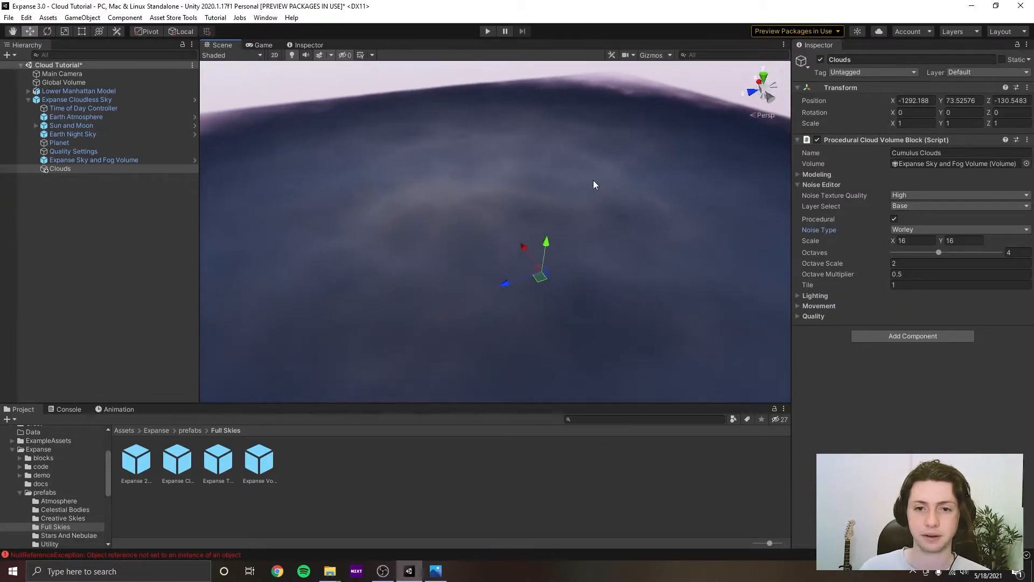
Compare the Inverse Worley and Perlin Worley noise types on the Base layer.
{"action": "left_click", "coordinate": [929, 230]}
{"action": "left_click", "coordinate": [925, 290]}
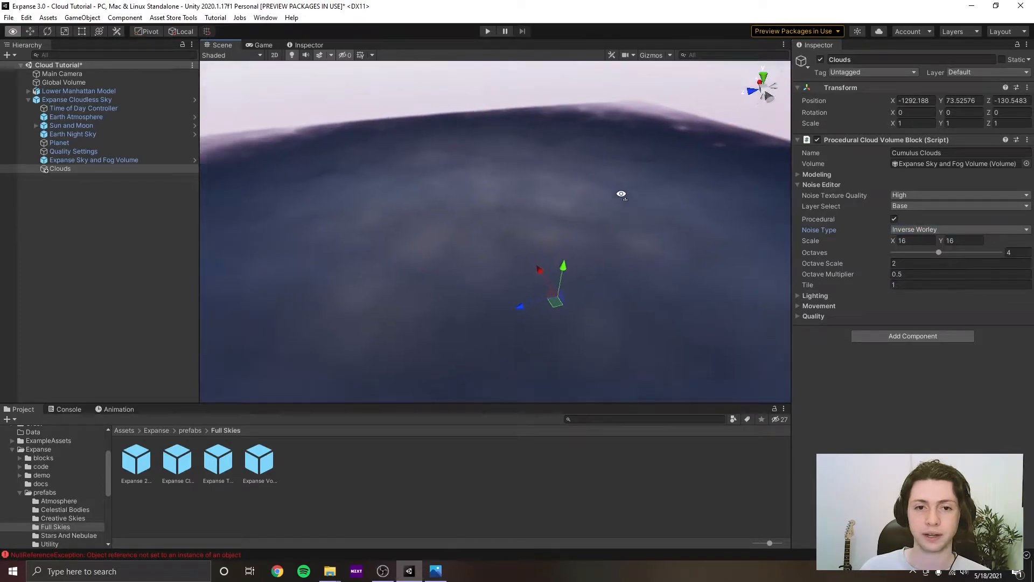
{"action": "right_click_drag", "start_coordinate": [619, 194], "coordinate": [545, 135]}
{"action": "left_click", "coordinate": [929, 230]}
{"action": "left_click", "coordinate": [929, 301]}
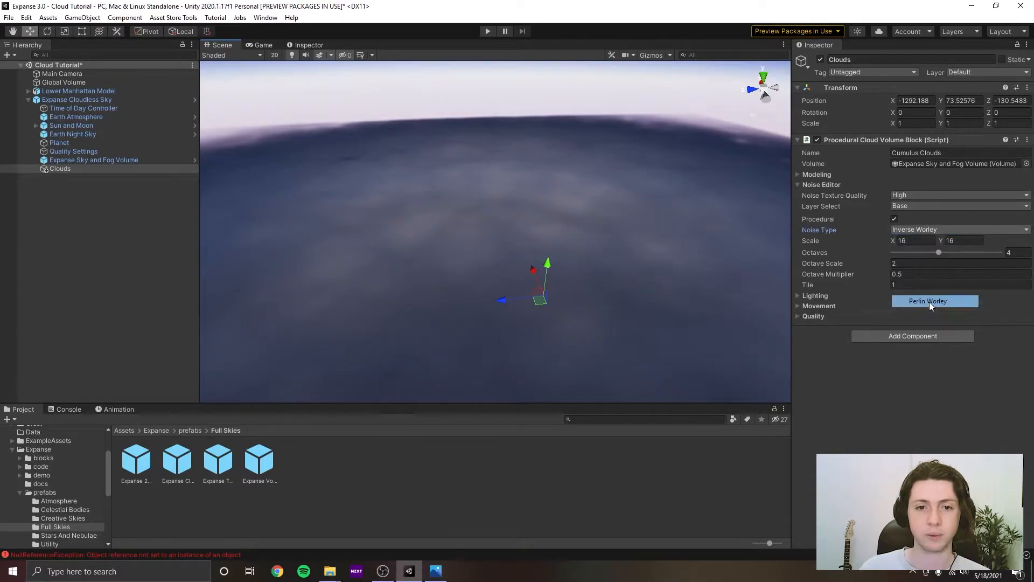
{"action": "right_click_drag", "start_coordinate": [762, 276], "coordinate": [539, 177]}
Try the Curl noise type on the Base layer and look over the resulting cloud pattern.
{"action": "left_click", "coordinate": [907, 230]}
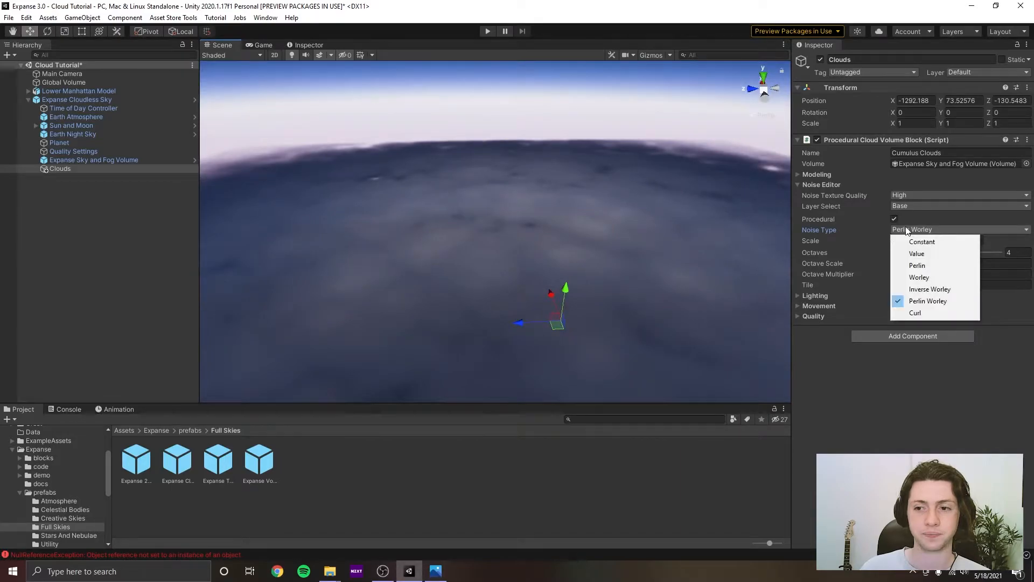
{"action": "left_click", "coordinate": [914, 314]}
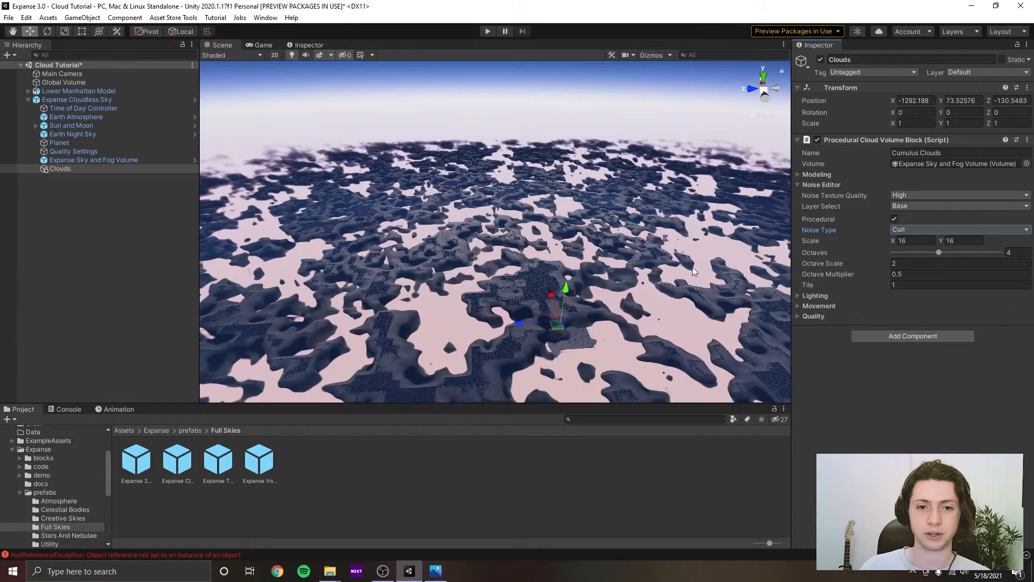
{"action": "right_click_drag", "start_coordinate": [517, 278], "coordinate": [638, 202]}
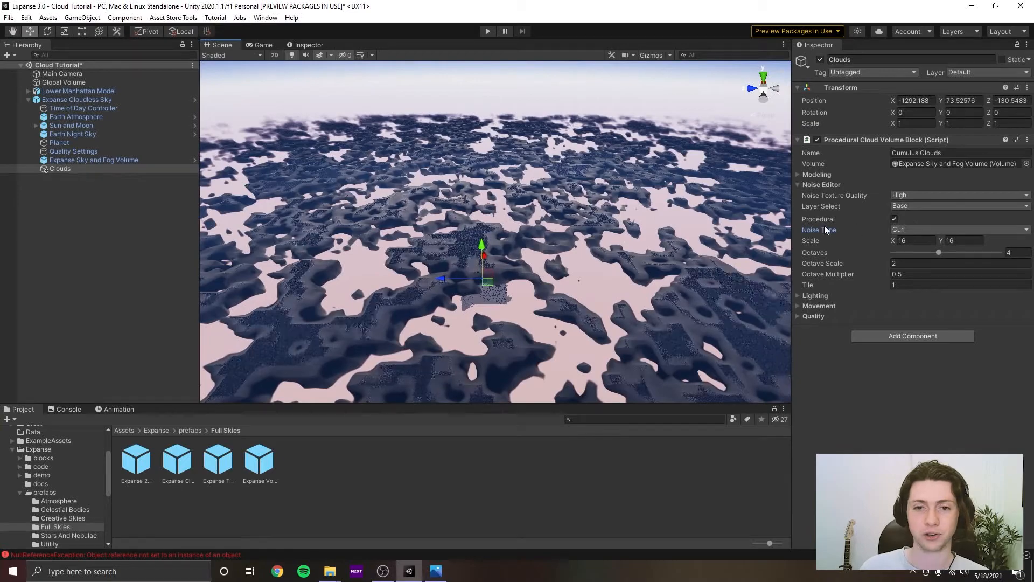
Set the Base layer's noise type to Perlin Worley and save the scene.
{"action": "left_click", "coordinate": [907, 231]}
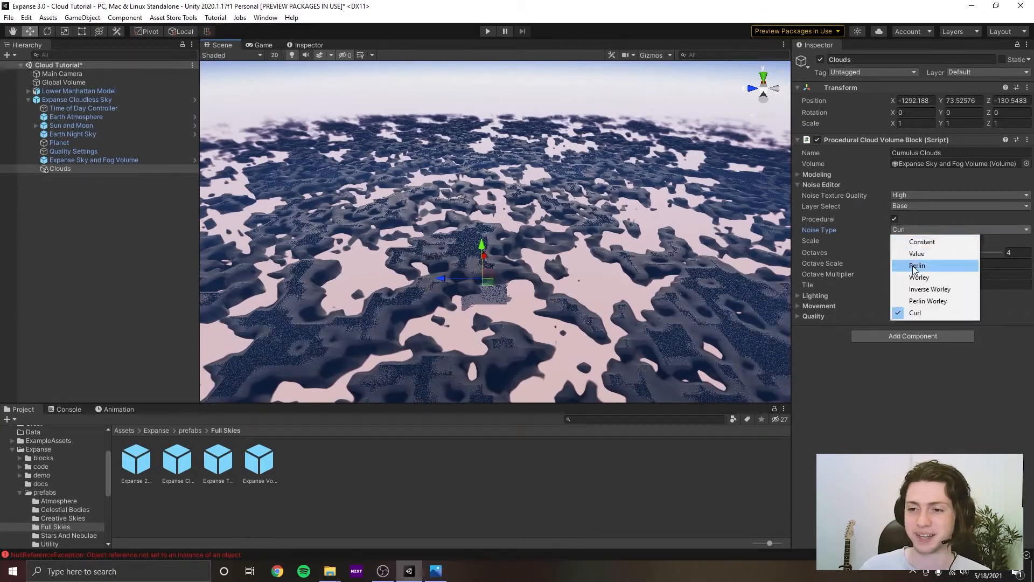
{"action": "left_click", "coordinate": [928, 304]}
{"action": "right_click_drag", "start_coordinate": [652, 245], "coordinate": [650, 222]}
{"action": "key", "text": "ctrl+s"}
Examine the Perlin Worley cloud layer and its horizon from several distances and angles.
{"action": "middle_click_drag", "start_coordinate": [564, 209], "coordinate": [609, 185]}
{"action": "right_click_drag", "start_coordinate": [487, 185], "coordinate": [501, 134]}
{"action": "scroll", "coordinate": [541, 247], "scroll_direction": "down", "scroll_amount": 3}
{"action": "scroll", "coordinate": [541, 247], "scroll_direction": "up", "scroll_amount": 4}
{"action": "middle_click_drag", "start_coordinate": [501, 134], "coordinate": [490, 221]}
{"action": "right_click_drag", "start_coordinate": [490, 221], "coordinate": [512, 279]}
{"action": "right_click_drag", "start_coordinate": [492, 246], "coordinate": [515, 255]}
{"action": "middle_click_drag", "start_coordinate": [515, 255], "coordinate": [538, 263]}
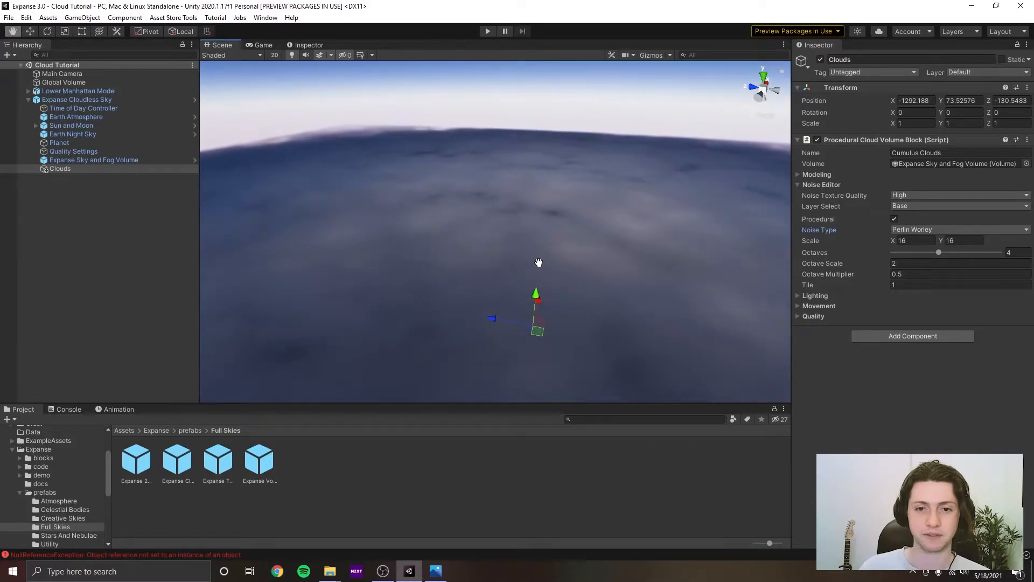
{"action": "right_click_drag", "start_coordinate": [539, 263], "coordinate": [581, 278]}
{"action": "scroll", "coordinate": [569, 268], "scroll_direction": "down", "scroll_amount": 2}
{"action": "middle_click_drag", "start_coordinate": [569, 268], "coordinate": [560, 227]}
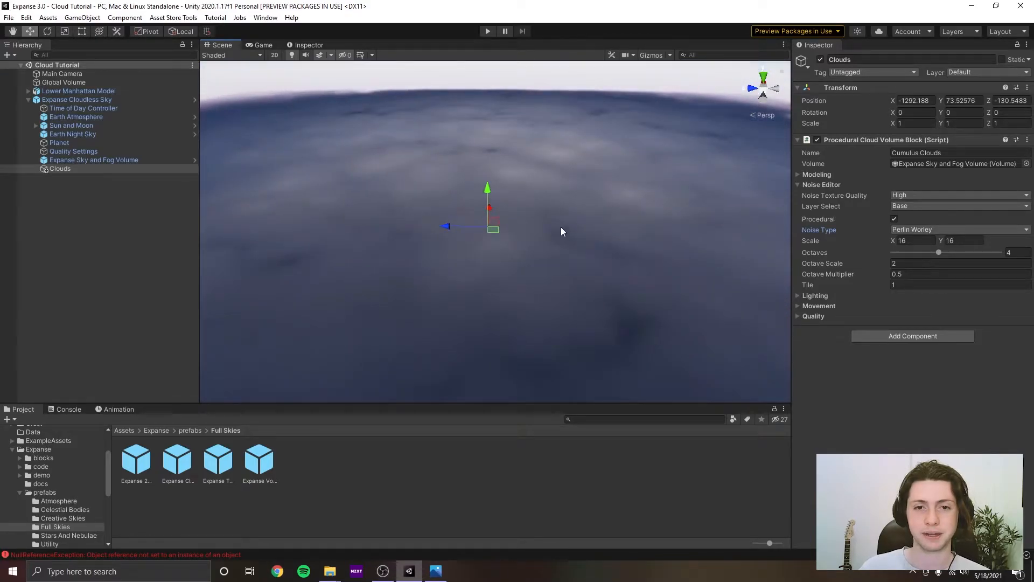
{"action": "scroll", "coordinate": [560, 242], "scroll_direction": "up", "scroll_amount": 2}
{"action": "right_click_drag", "start_coordinate": [560, 244], "coordinate": [560, 220]}
{"action": "middle_click_drag", "start_coordinate": [560, 219], "coordinate": [561, 240]}
{"action": "right_click_drag", "start_coordinate": [561, 240], "coordinate": [564, 255]}
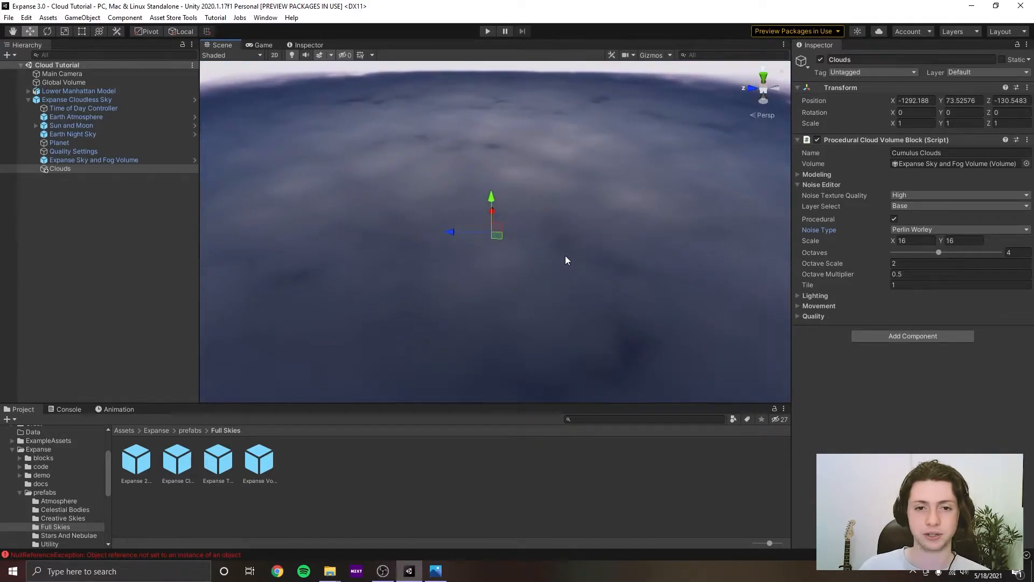
{"action": "middle_click_drag", "start_coordinate": [564, 255], "coordinate": [571, 260]}
{"action": "right_click_drag", "start_coordinate": [571, 261], "coordinate": [574, 242]}
{"action": "middle_click_drag", "start_coordinate": [575, 247], "coordinate": [588, 231]}
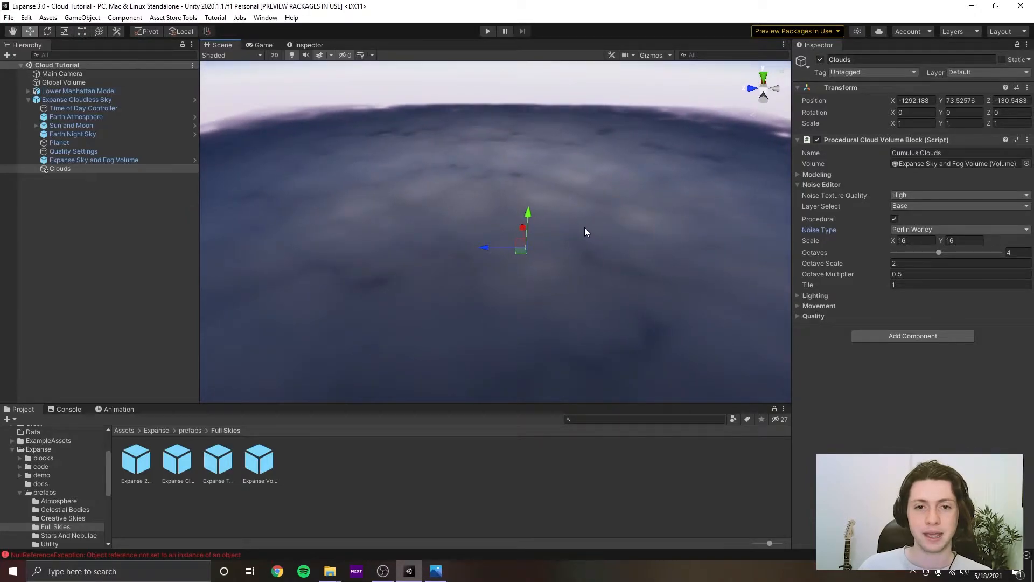
{"action": "right_click_drag", "start_coordinate": [585, 228], "coordinate": [608, 183]}
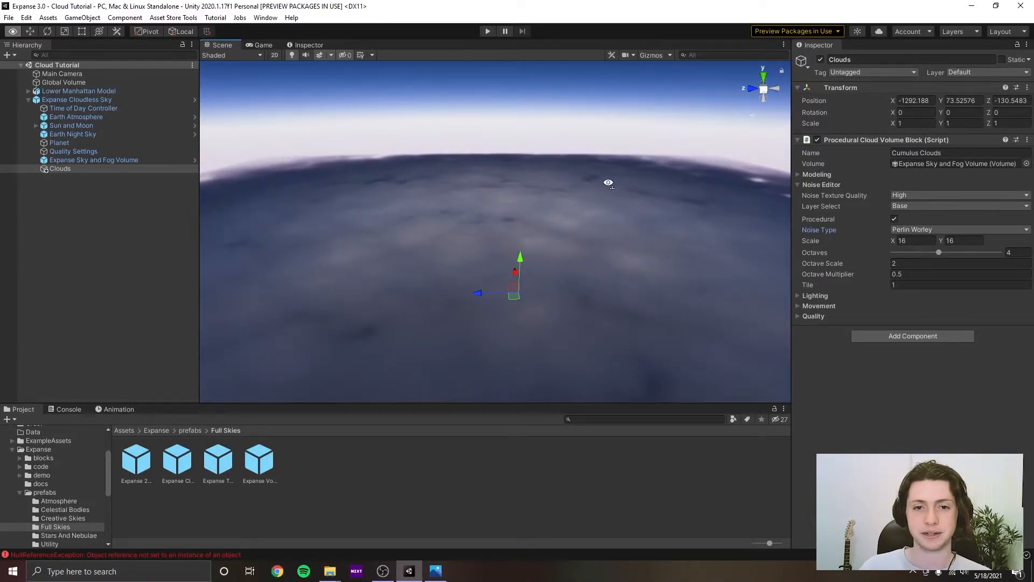
{"action": "scroll", "coordinate": [539, 301], "scroll_direction": "up", "scroll_amount": 3}
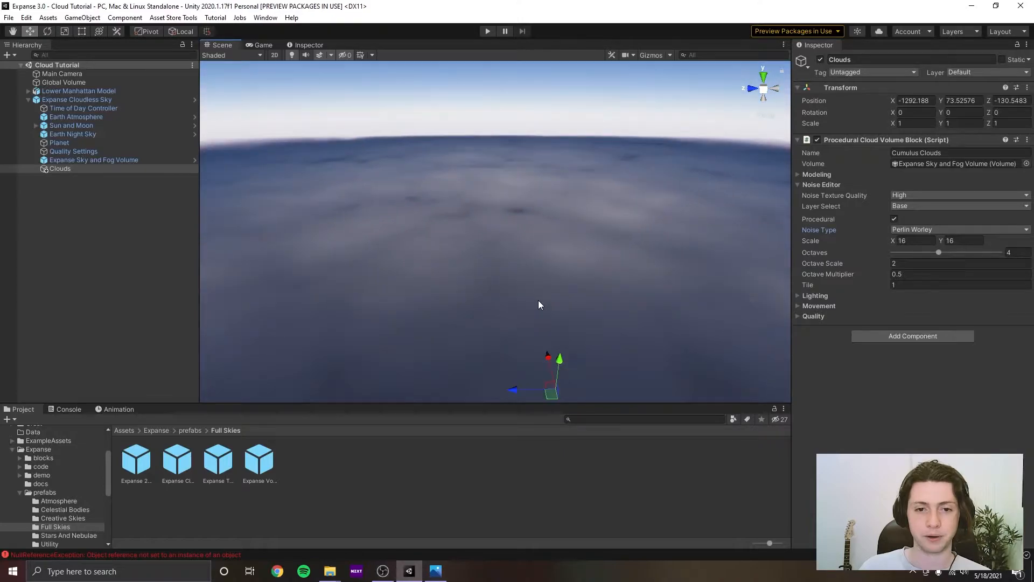
{"action": "scroll", "coordinate": [539, 300], "scroll_direction": "down", "scroll_amount": 3}
{"action": "right_click_drag", "start_coordinate": [580, 281], "coordinate": [572, 261]}
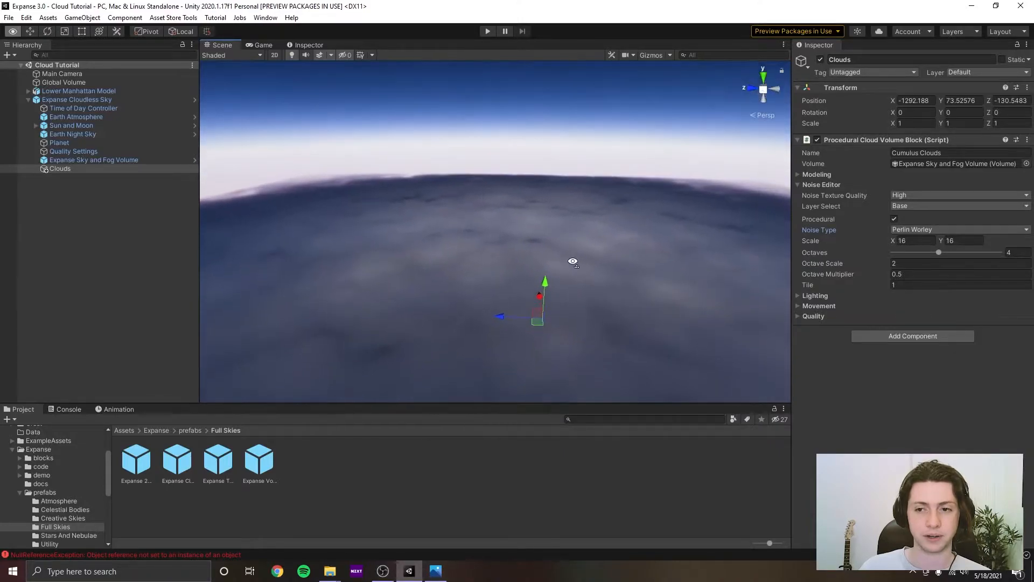
In the modeling settings, lower the minimum of Height Gradient Top to about 0.57 and inspect the cloud layer.
{"action": "left_click", "coordinate": [841, 185]}
{"action": "left_click", "coordinate": [828, 176]}
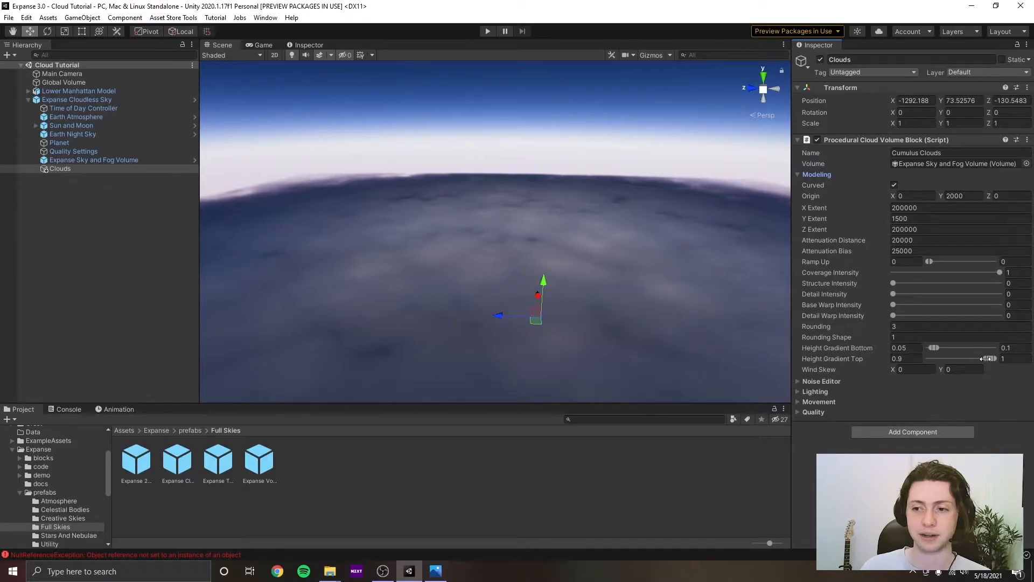
{"action": "left_click_drag", "start_coordinate": [985, 358], "coordinate": [978, 379]}
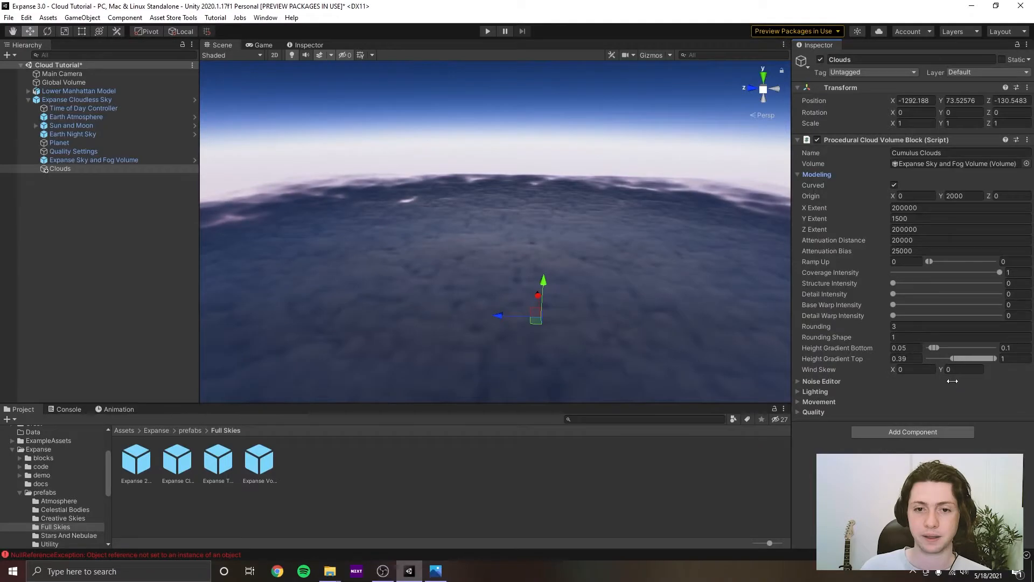
{"action": "mouse_move", "coordinate": [955, 381]}
{"action": "left_mouse_down"}
{"action": "mouse_move", "coordinate": [943, 386]}
{"action": "mouse_move", "coordinate": [973, 384]}
{"action": "mouse_move", "coordinate": [965, 386]}
{"action": "left_mouse_up"}
{"action": "right_click_drag", "start_coordinate": [626, 255], "coordinate": [693, 254]}
{"action": "middle_click_drag", "start_coordinate": [693, 254], "coordinate": [651, 280]}
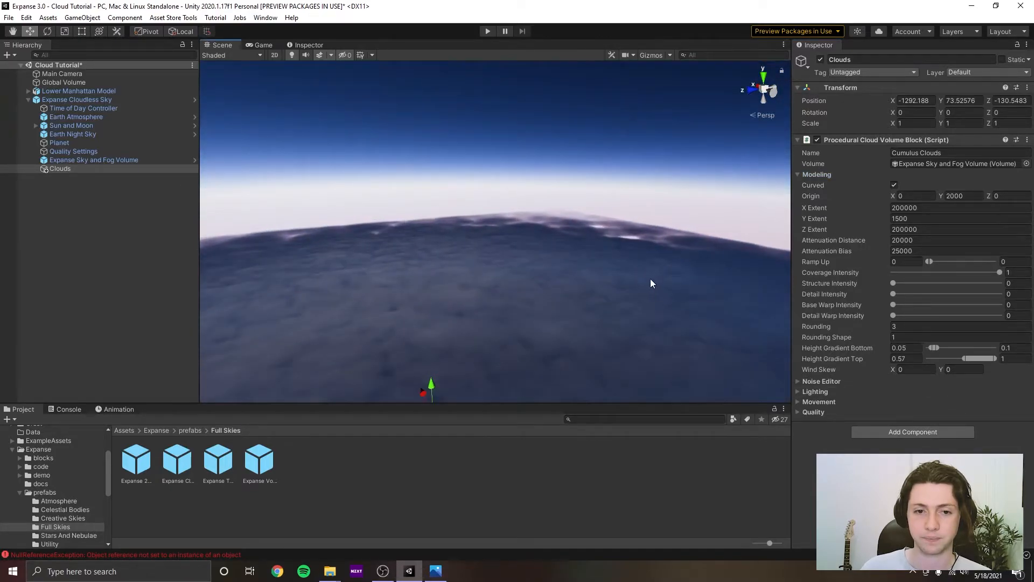
{"action": "right_click_drag", "start_coordinate": [651, 280], "coordinate": [506, 282]}
{"action": "middle_click_drag", "start_coordinate": [506, 282], "coordinate": [518, 287]}
{"action": "right_click_drag", "start_coordinate": [519, 287], "coordinate": [559, 256]}
{"action": "middle_click_drag", "start_coordinate": [559, 256], "coordinate": [560, 282]}
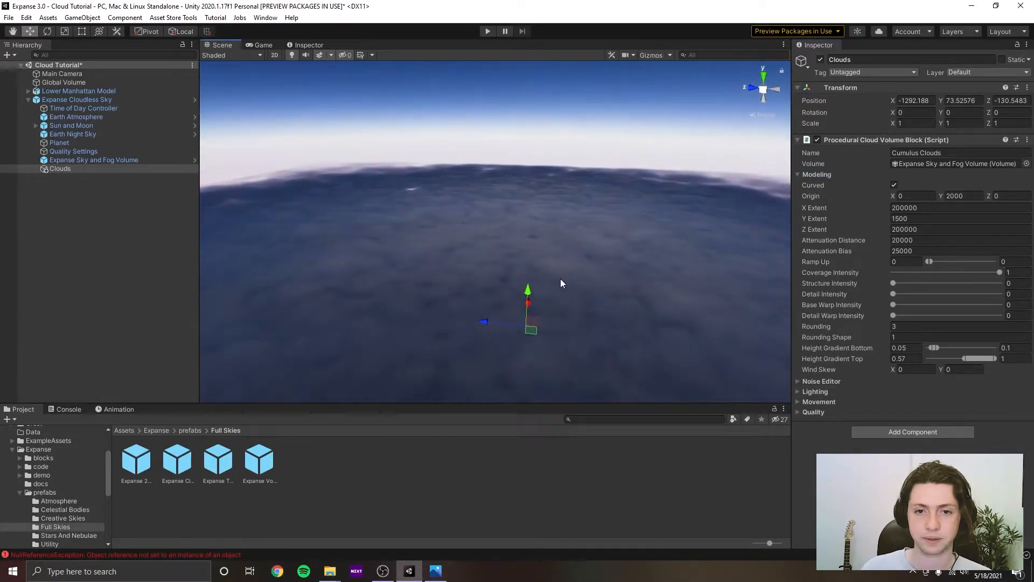
{"action": "right_click_drag", "start_coordinate": [561, 282], "coordinate": [597, 312]}
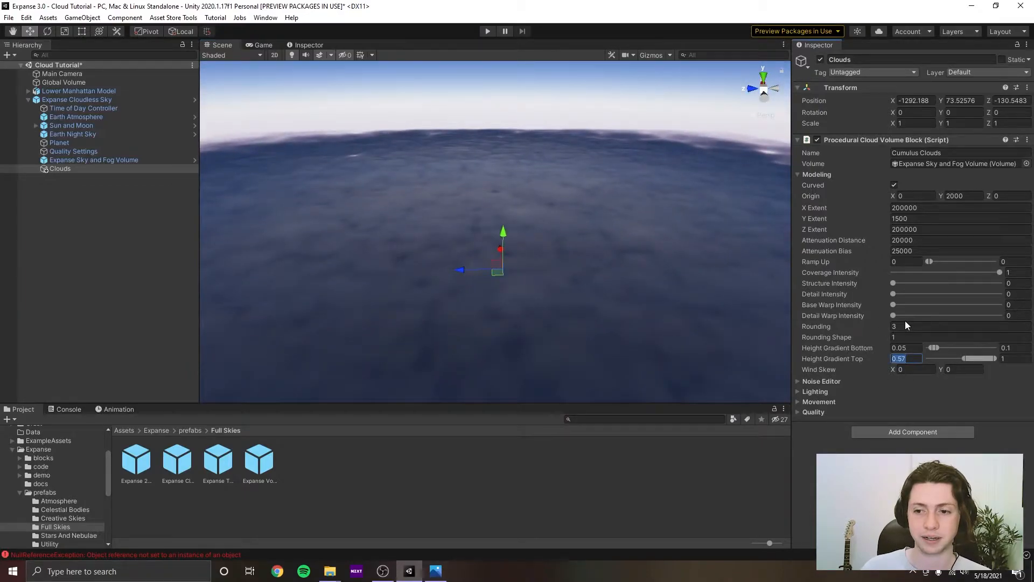
Set the minimum of Height Gradient Top to 0.5 and save the scene.
{"action": "type", "text": "0.5"}
{"action": "key", "text": "Return"}
{"action": "middle_click_drag", "start_coordinate": [657, 305], "coordinate": [635, 262]}
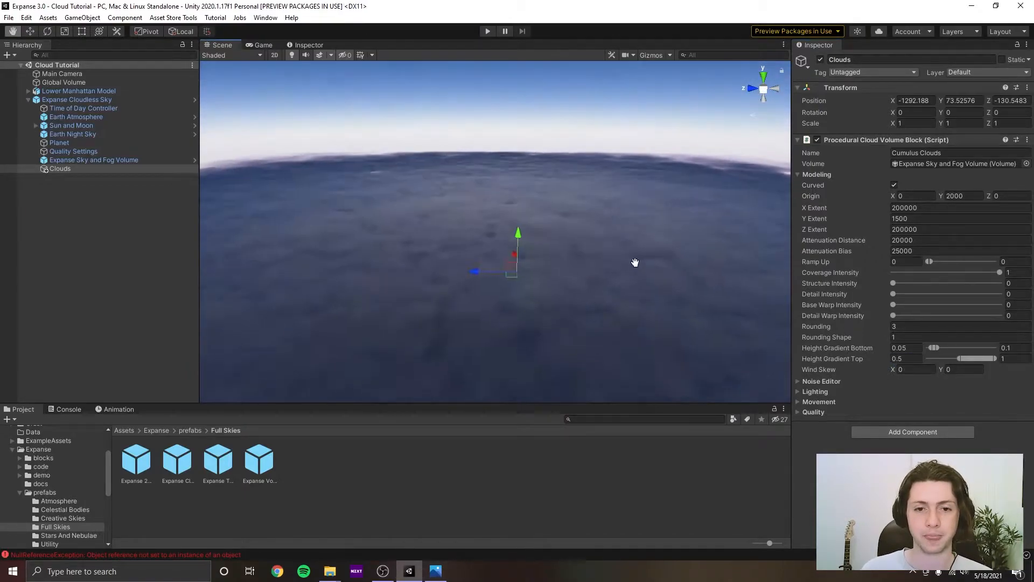
{"action": "mouse_move", "coordinate": [635, 262]}
{"action": "right_mouse_down"}
{"action": "mouse_move", "coordinate": [598, 282]}
{"action": "mouse_move", "coordinate": [586, 212]}
{"action": "mouse_move", "coordinate": [575, 221]}
{"action": "mouse_move", "coordinate": [574, 268]}
{"action": "mouse_move", "coordinate": [677, 266]}
{"action": "mouse_move", "coordinate": [629, 266]}
{"action": "right_mouse_up"}
{"action": "right_click_drag", "start_coordinate": [582, 235], "coordinate": [419, 187]}
{"action": "scroll", "coordinate": [605, 247], "scroll_direction": "down", "scroll_amount": 5}
Set the Base noise layer's Tile to 8 and look closely at the clouds.
{"action": "left_click", "coordinate": [838, 172]}
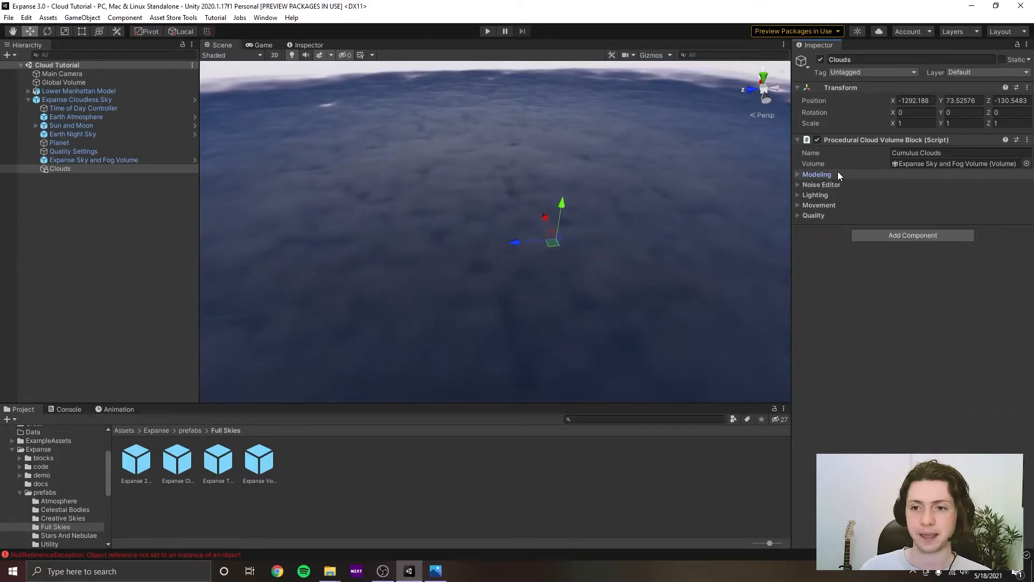
{"action": "left_click", "coordinate": [835, 184]}
{"action": "right_click_drag", "start_coordinate": [661, 257], "coordinate": [573, 261]}
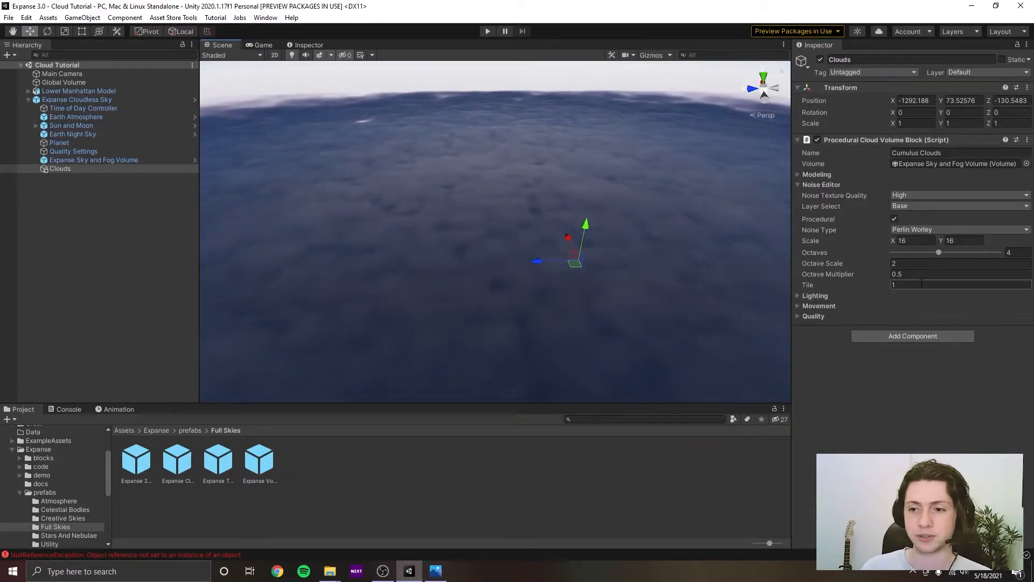
{"action": "type", "text": "8"}
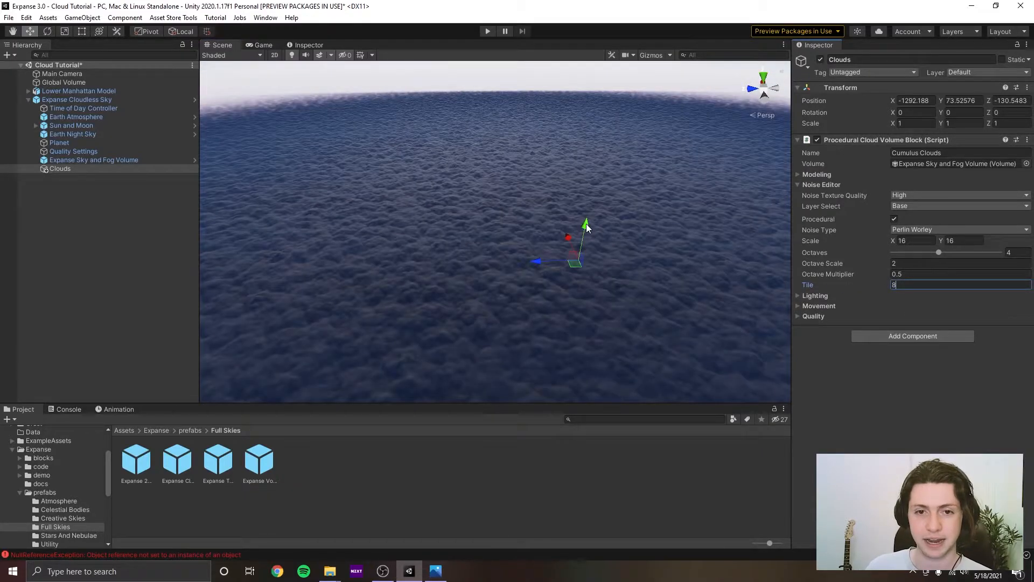
{"action": "mouse_move", "coordinate": [538, 209]}
{"action": "right_mouse_down"}
{"action": "mouse_move", "coordinate": [540, 254]}
{"action": "mouse_move", "coordinate": [533, 192]}
{"action": "mouse_move", "coordinate": [558, 260]}
{"action": "mouse_move", "coordinate": [545, 212]}
{"action": "right_mouse_up"}
{"action": "scroll", "coordinate": [548, 191], "scroll_direction": "up", "scroll_amount": 8}
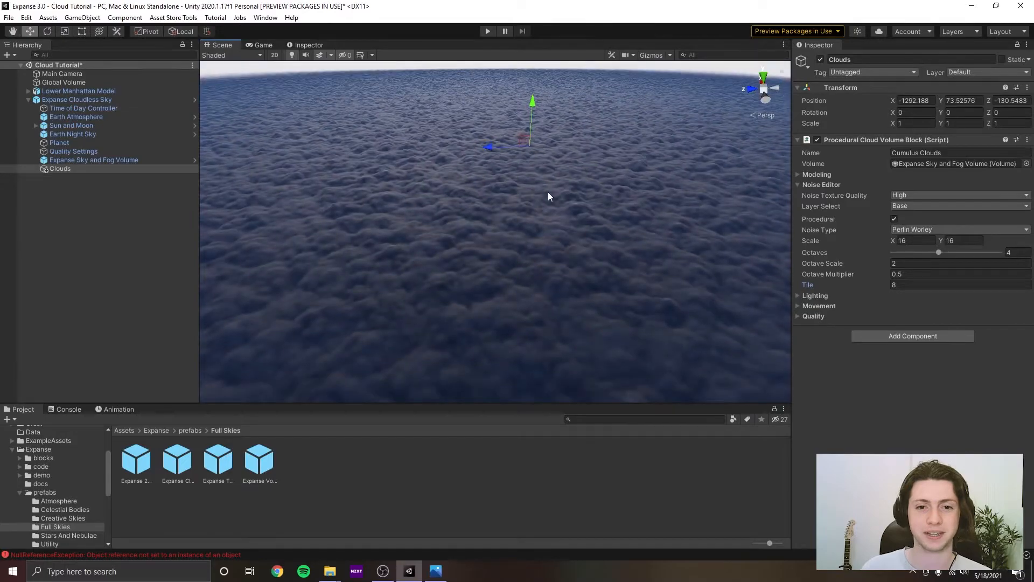
Inspect the cloud layer and its horizon from several distances and angles, and save the scene.
{"action": "scroll", "coordinate": [542, 192], "scroll_direction": "down", "scroll_amount": 6}
{"action": "mouse_move", "coordinate": [605, 228]}
{"action": "right_mouse_down"}
{"action": "mouse_move", "coordinate": [454, 244]}
{"action": "mouse_move", "coordinate": [394, 215]}
{"action": "mouse_move", "coordinate": [674, 225]}
{"action": "mouse_move", "coordinate": [684, 192]}
{"action": "mouse_move", "coordinate": [598, 211]}
{"action": "right_mouse_up"}
{"action": "scroll", "coordinate": [598, 208], "scroll_direction": "up", "scroll_amount": 5}
{"action": "scroll", "coordinate": [574, 208], "scroll_direction": "down", "scroll_amount": 8}
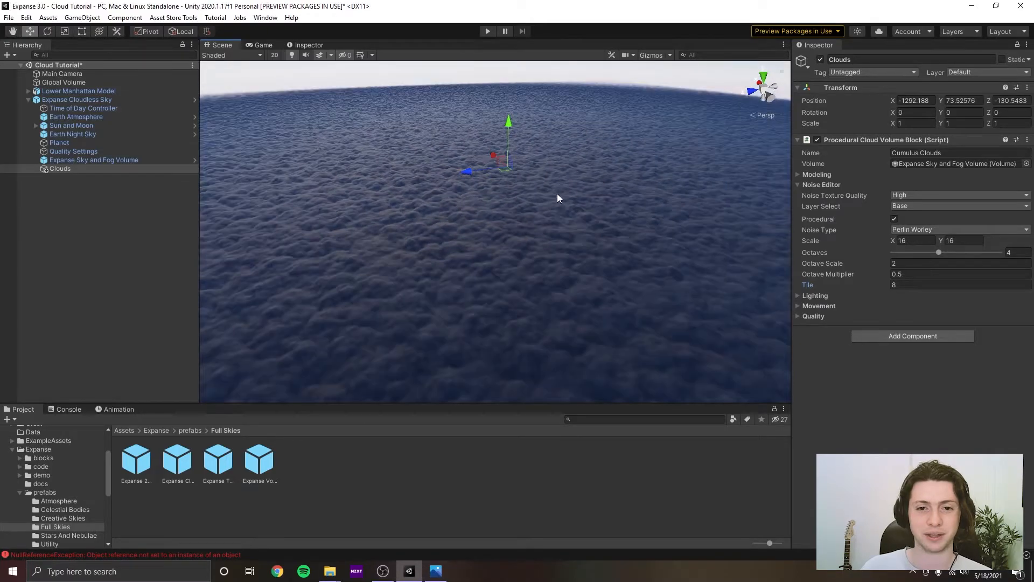
{"action": "middle_click_drag", "start_coordinate": [557, 192], "coordinate": [552, 207]}
{"action": "scroll", "coordinate": [551, 208], "scroll_direction": "up", "scroll_amount": 3}
{"action": "right_click_drag", "start_coordinate": [552, 208], "coordinate": [543, 251]}
{"action": "middle_click_drag", "start_coordinate": [542, 252], "coordinate": [528, 254]}
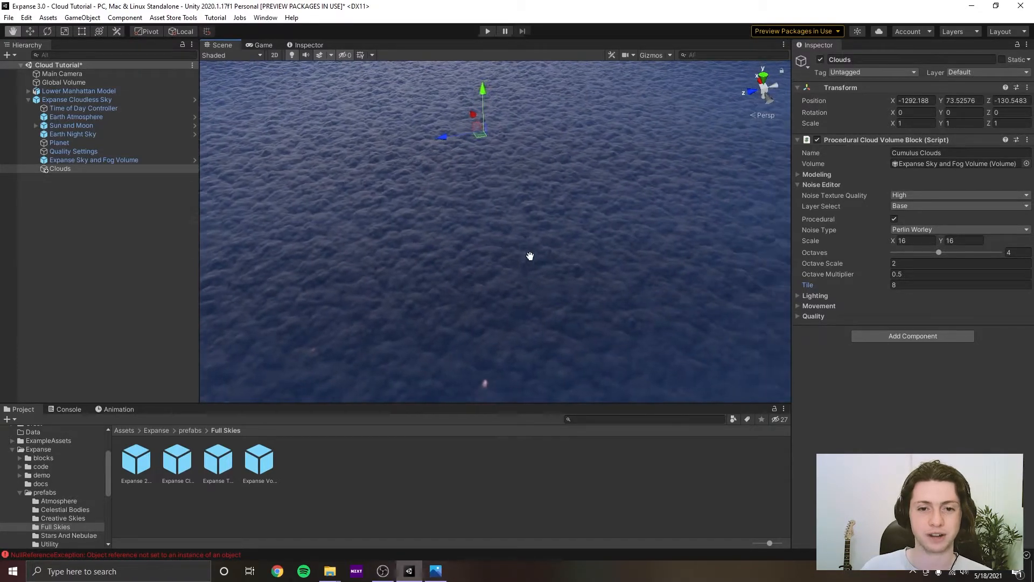
{"action": "scroll", "coordinate": [535, 243], "scroll_direction": "up", "scroll_amount": 2}
{"action": "scroll", "coordinate": [535, 243], "scroll_direction": "down", "scroll_amount": 6}
{"action": "key", "text": "ctrl+s"}
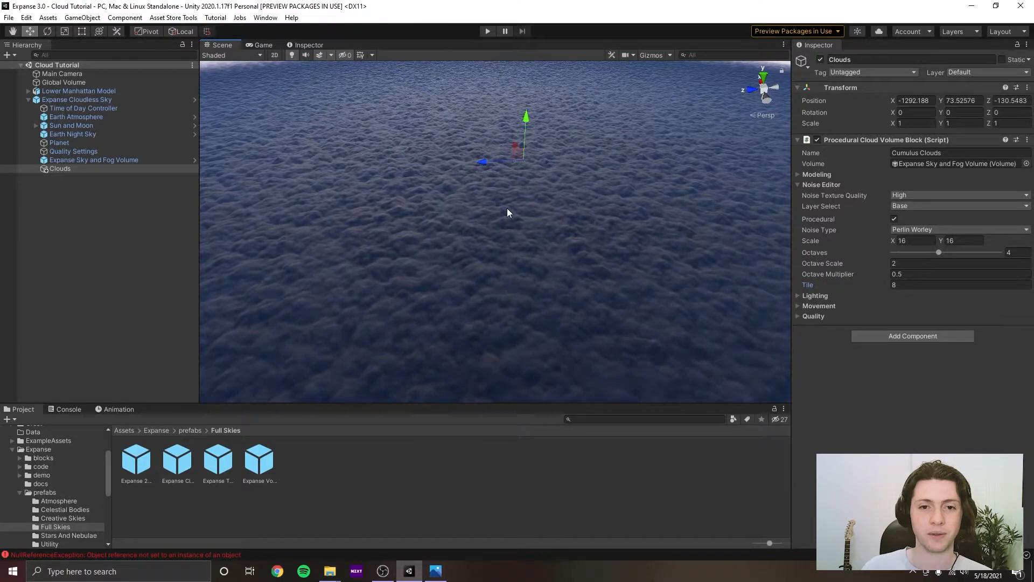
Set the Base noise layer's Scale to 8 in both X and Y, and save the scene.
{"action": "scroll", "coordinate": [512, 217], "scroll_direction": "up", "scroll_amount": 3}
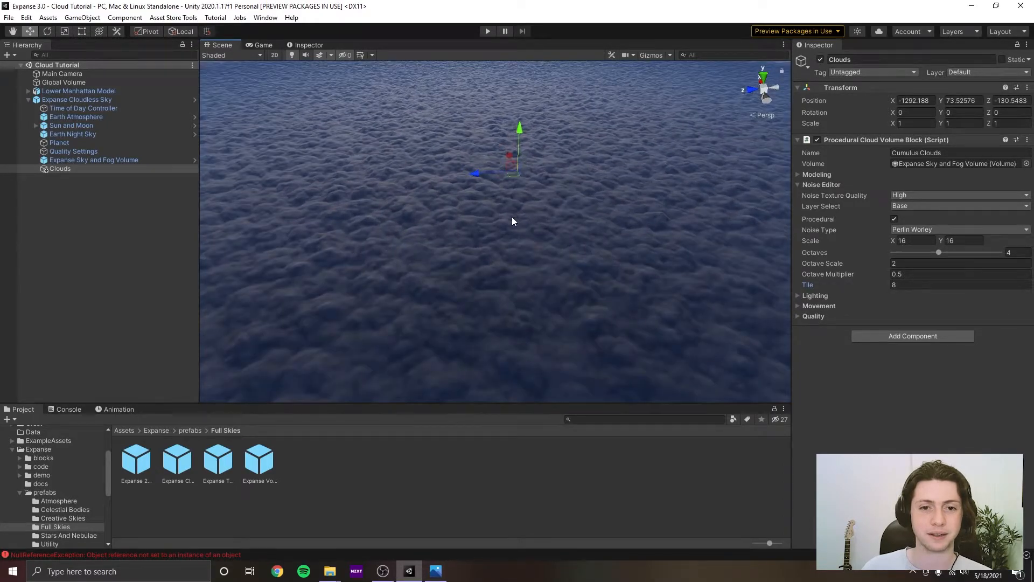
{"action": "scroll", "coordinate": [513, 218], "scroll_direction": "down", "scroll_amount": 3}
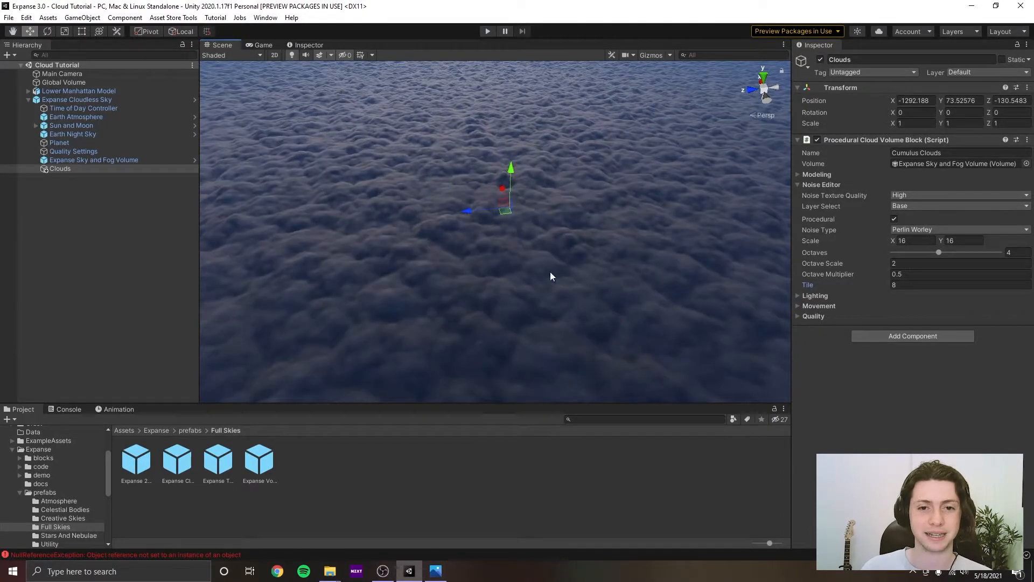
{"action": "scroll", "coordinate": [527, 245], "scroll_direction": "down", "scroll_amount": 5}
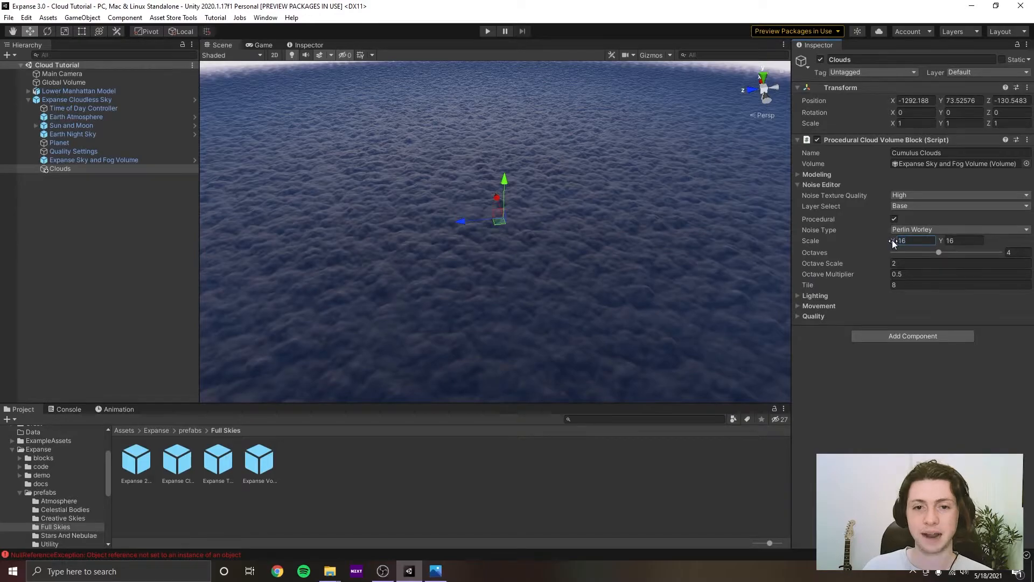
{"action": "left_click_drag", "start_coordinate": [892, 240], "coordinate": [733, 256]}
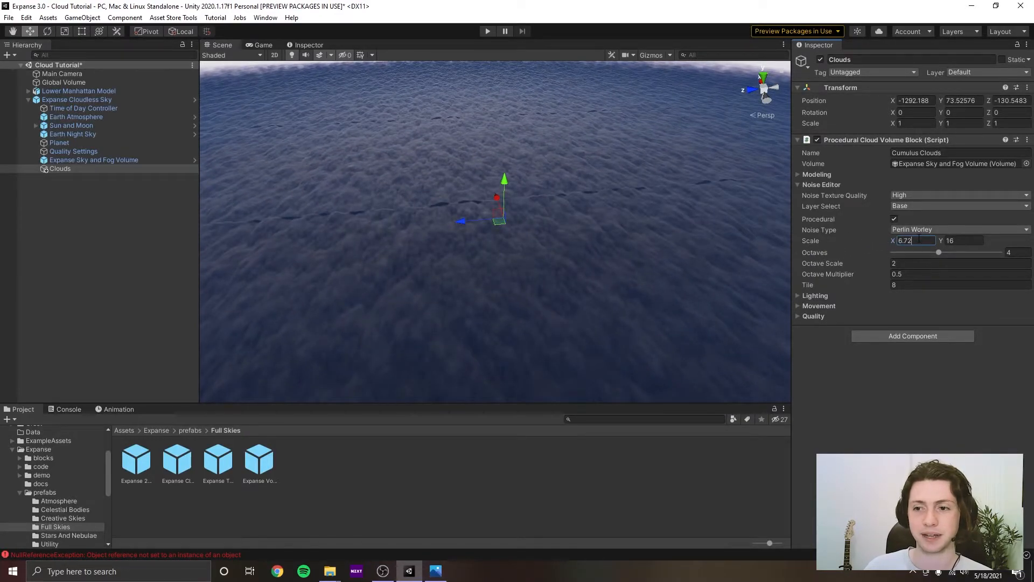
{"action": "type", "text": "8"}
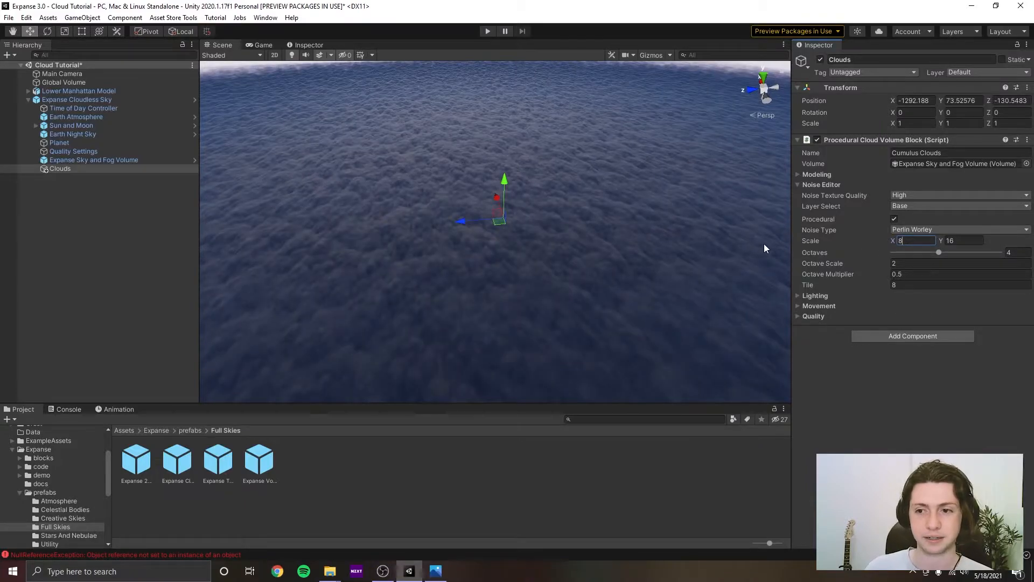
{"action": "type", "text": "8"}
{"action": "right_click_drag", "start_coordinate": [642, 225], "coordinate": [508, 230]}
{"action": "key", "text": "ctrl+s"}
Examine the rescaled cloud layer toward the horizon and from a steeper angle.
{"action": "middle_click_drag", "start_coordinate": [508, 230], "coordinate": [516, 195]}
{"action": "right_click_drag", "start_coordinate": [515, 195], "coordinate": [585, 203]}
{"action": "middle_click_drag", "start_coordinate": [585, 203], "coordinate": [596, 227]}
{"action": "mouse_move", "coordinate": [596, 225]}
{"action": "right_mouse_down"}
{"action": "mouse_move", "coordinate": [552, 233]}
{"action": "mouse_move", "coordinate": [583, 227]}
{"action": "right_mouse_up"}
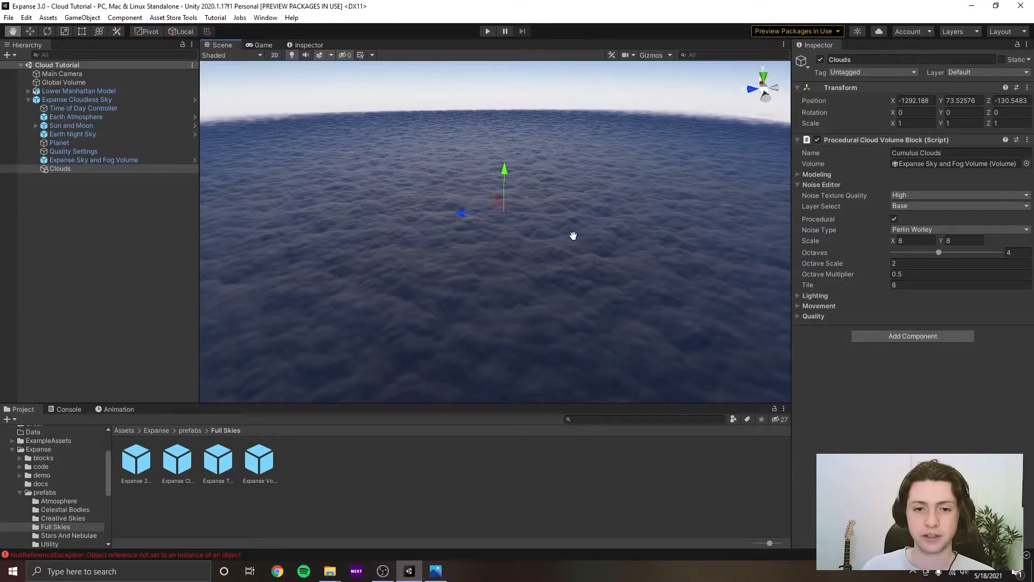
{"action": "middle_click_drag", "start_coordinate": [573, 236], "coordinate": [571, 228]}
{"action": "right_click_drag", "start_coordinate": [571, 228], "coordinate": [568, 249]}
{"action": "middle_click_drag", "start_coordinate": [568, 250], "coordinate": [568, 267]}
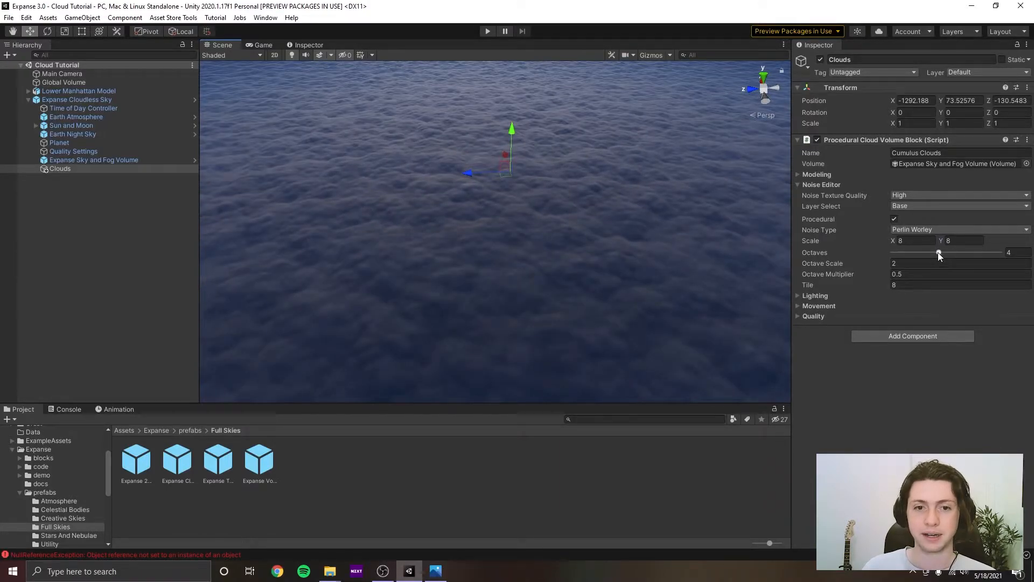
Compare several Octaves counts on the Base noise layer, settle on 7 and save the scene.
{"action": "left_click_drag", "start_coordinate": [939, 252], "coordinate": [911, 258]}
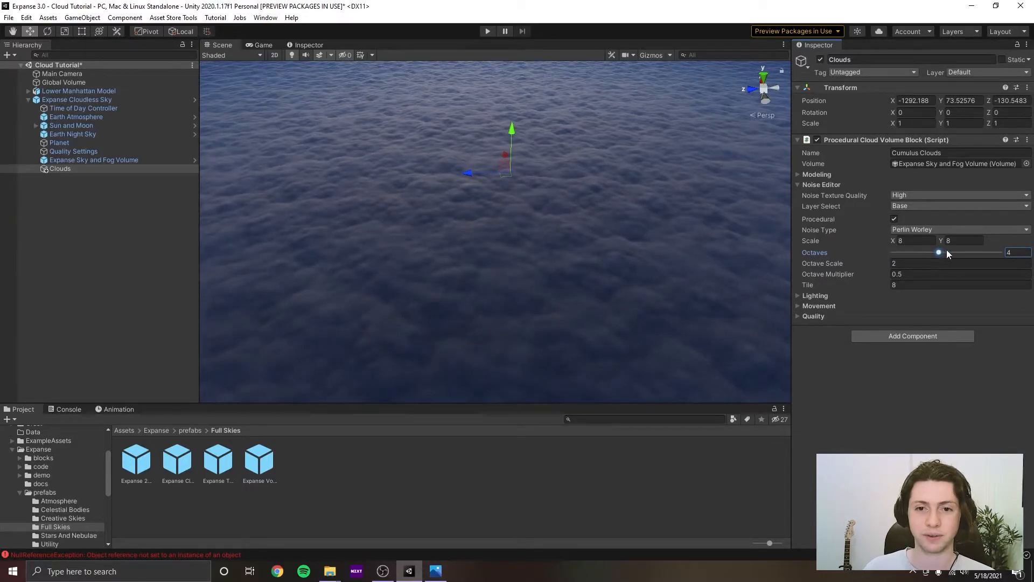
{"action": "left_click_drag", "start_coordinate": [958, 253], "coordinate": [979, 253]}
{"action": "key", "text": "ctrl+s"}
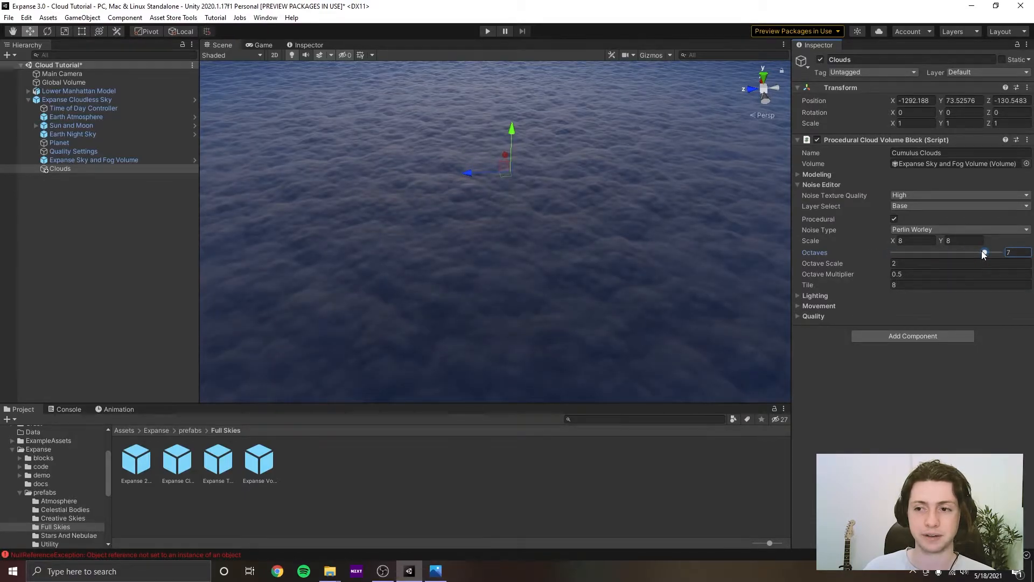
{"action": "right_click_drag", "start_coordinate": [647, 275], "coordinate": [623, 246]}
{"action": "mouse_move", "coordinate": [623, 247]}
{"action": "middle_mouse_down"}
{"action": "mouse_move", "coordinate": [632, 230]}
{"action": "mouse_move", "coordinate": [621, 250]}
{"action": "middle_mouse_up"}
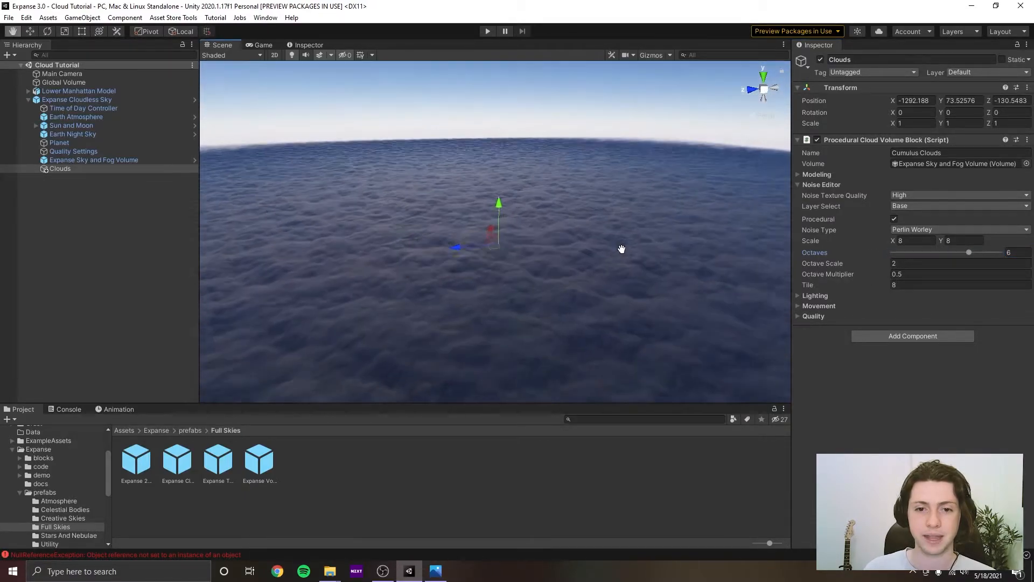
{"action": "right_click_drag", "start_coordinate": [626, 243], "coordinate": [614, 277]}
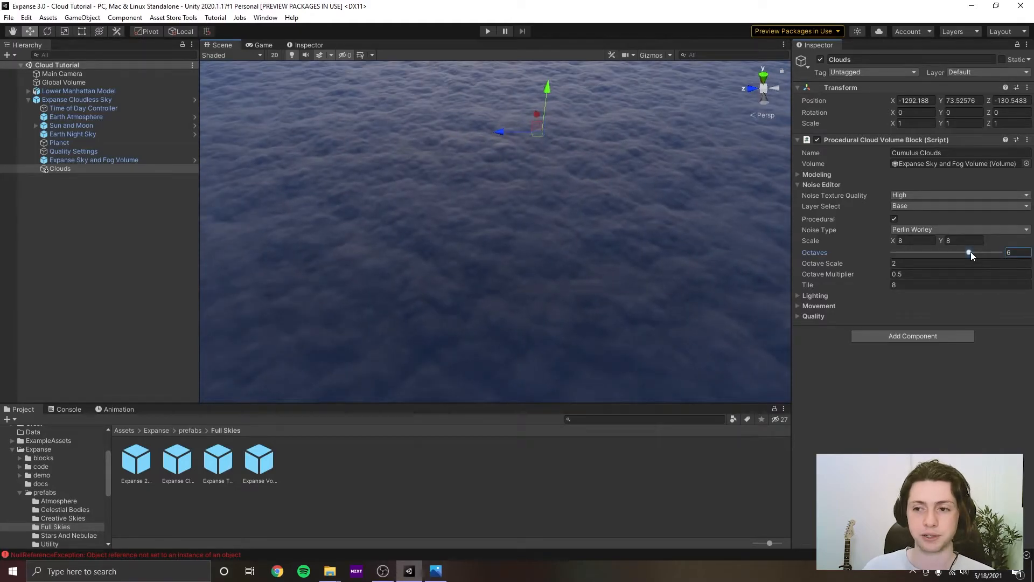
{"action": "left_click_drag", "start_coordinate": [971, 258], "coordinate": [981, 256]}
{"action": "right_click_drag", "start_coordinate": [701, 256], "coordinate": [720, 237]}
{"action": "key", "text": "ctrl+s"}
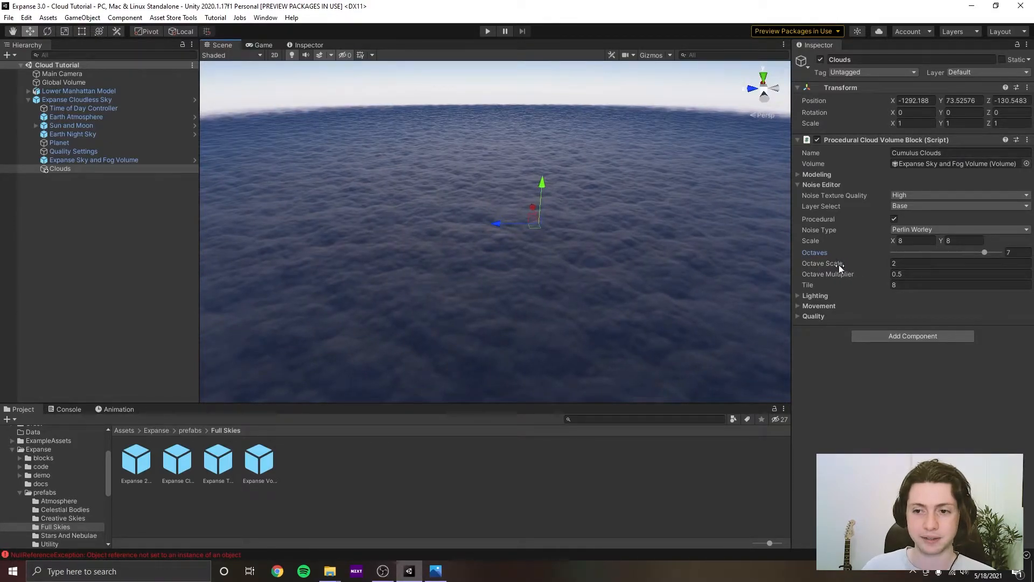
Experiment with the Base noise layer's Octave Scale, return it to 2 and check the clouds.
{"action": "right_click_drag", "start_coordinate": [609, 269], "coordinate": [607, 283]}
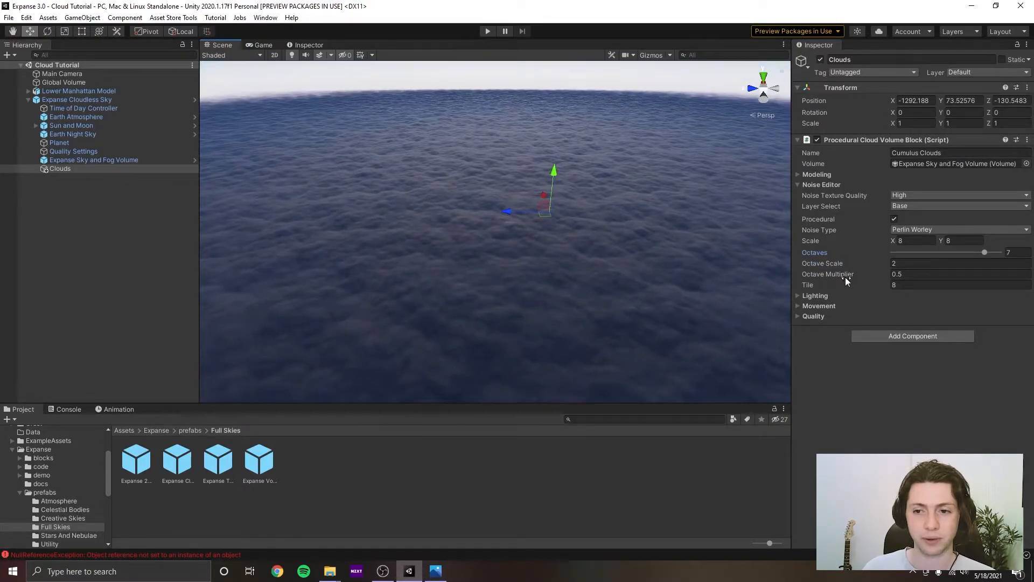
{"action": "left_click_drag", "start_coordinate": [809, 263], "coordinate": [855, 282]}
{"action": "left_click", "coordinate": [907, 263]}
{"action": "type", "text": "2"}
{"action": "right_click_drag", "start_coordinate": [695, 224], "coordinate": [696, 217]}
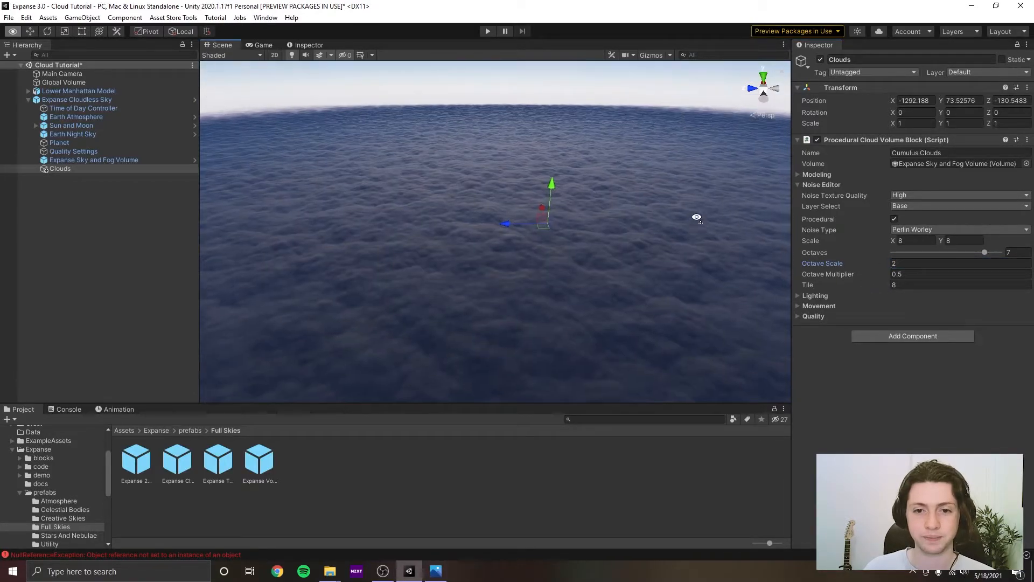
{"action": "right_click_drag", "start_coordinate": [644, 279], "coordinate": [621, 277]}
{"action": "scroll", "coordinate": [626, 294], "scroll_direction": "up", "scroll_amount": 4}
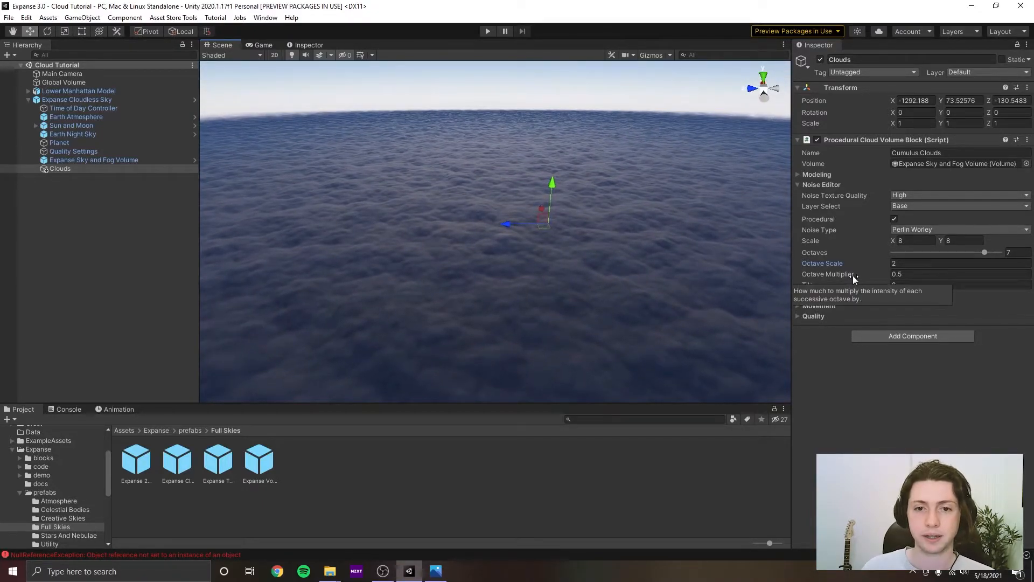
Try stronger Octave Multiplier values on the Base noise layer, set it to 0.65 and save the scene.
{"action": "mouse_move", "coordinate": [855, 273]}
{"action": "left_mouse_down"}
{"action": "mouse_move", "coordinate": [843, 279]}
{"action": "mouse_move", "coordinate": [853, 286]}
{"action": "left_mouse_up"}
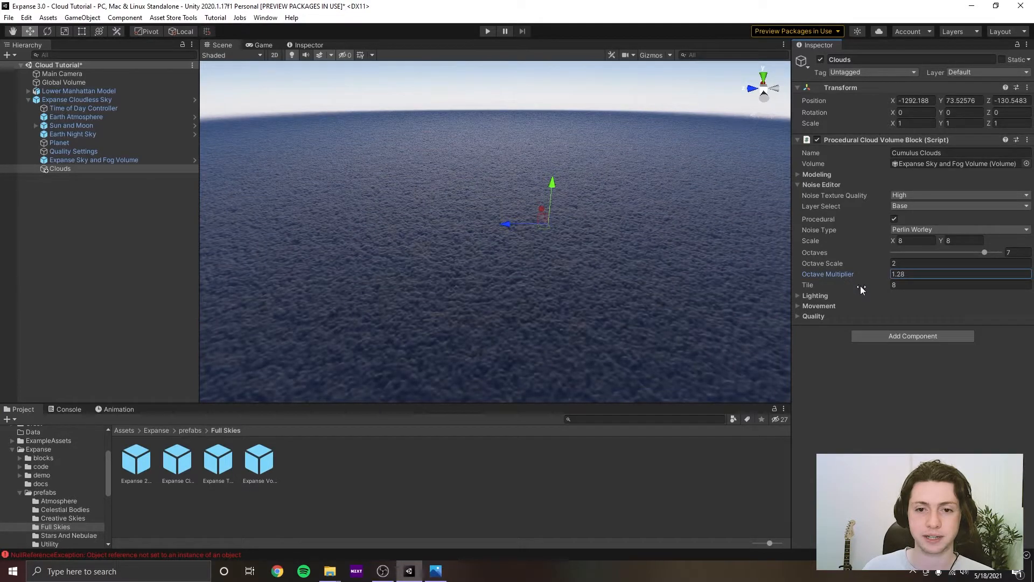
{"action": "type", "text": "0.64"}
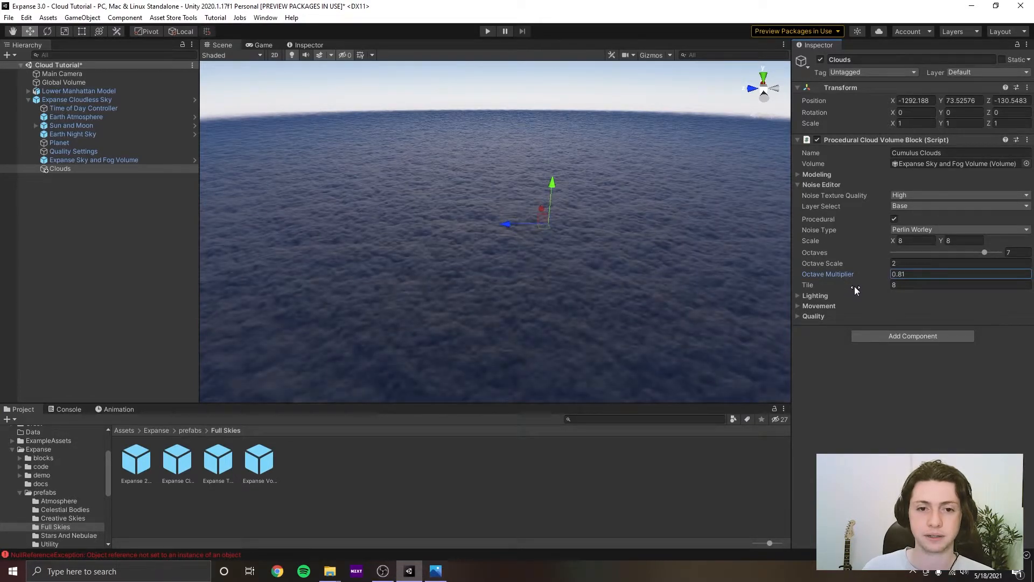
{"action": "key", "text": "BackSpace"}
{"action": "key", "text": "BackSpace"}
{"action": "type", "text": "4"}
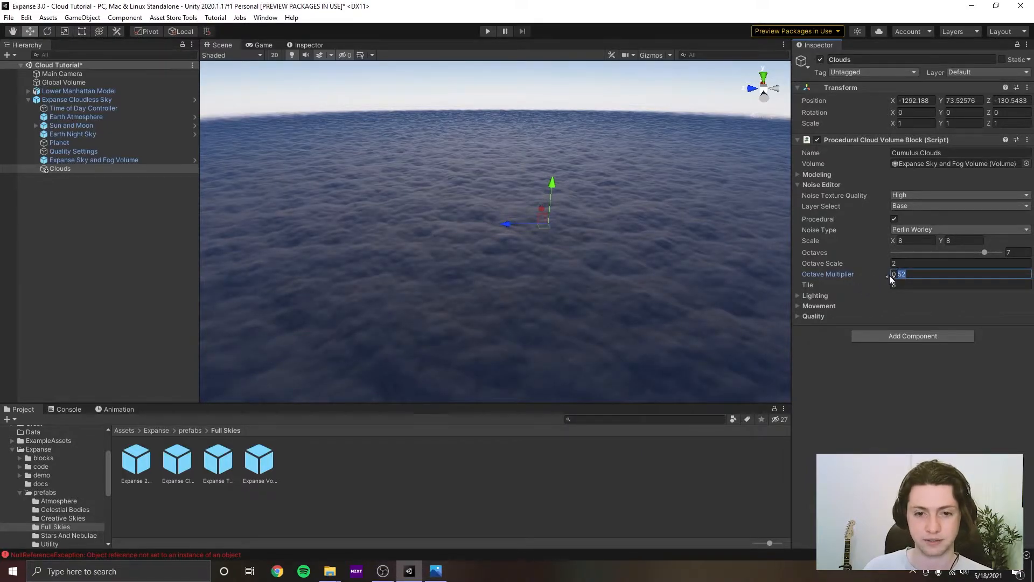
{"action": "key", "text": "ctrl+s"}
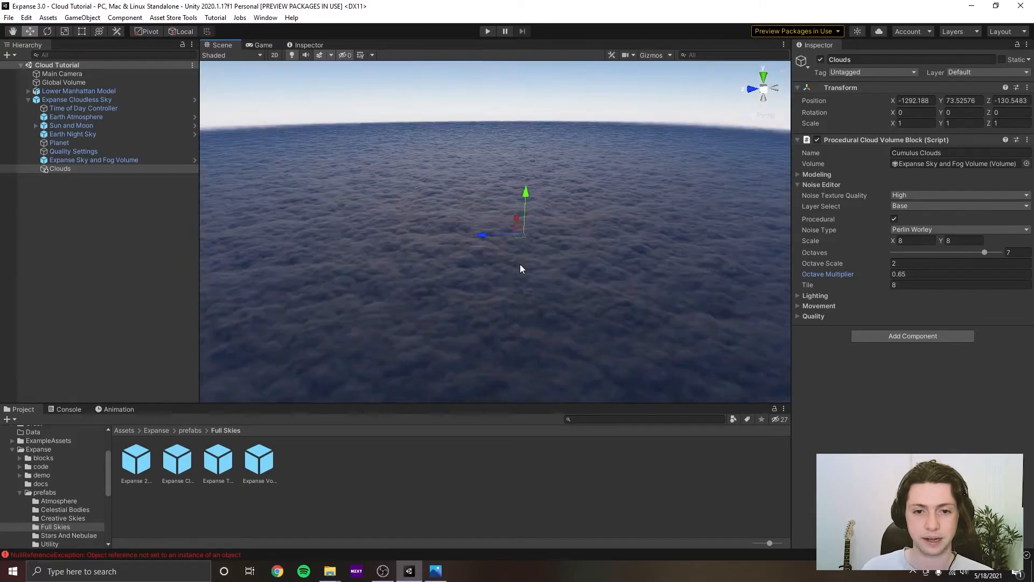
{"action": "left_click_drag", "start_coordinate": [534, 230], "coordinate": [633, 261], "text": "alt"}
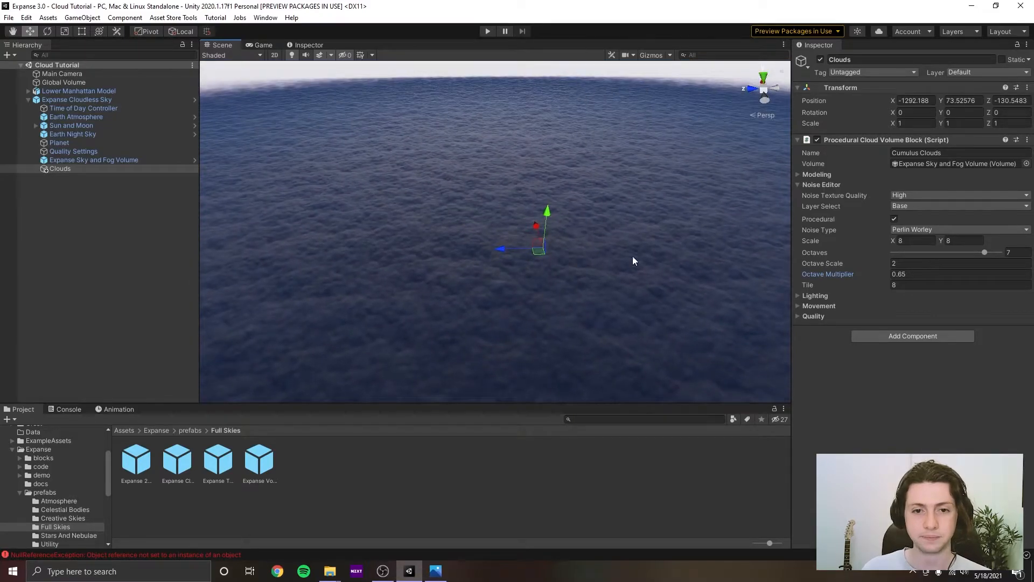
Set the Base noise layer's Tile to 12 and inspect the clouds up close.
{"action": "left_click", "coordinate": [914, 286]}
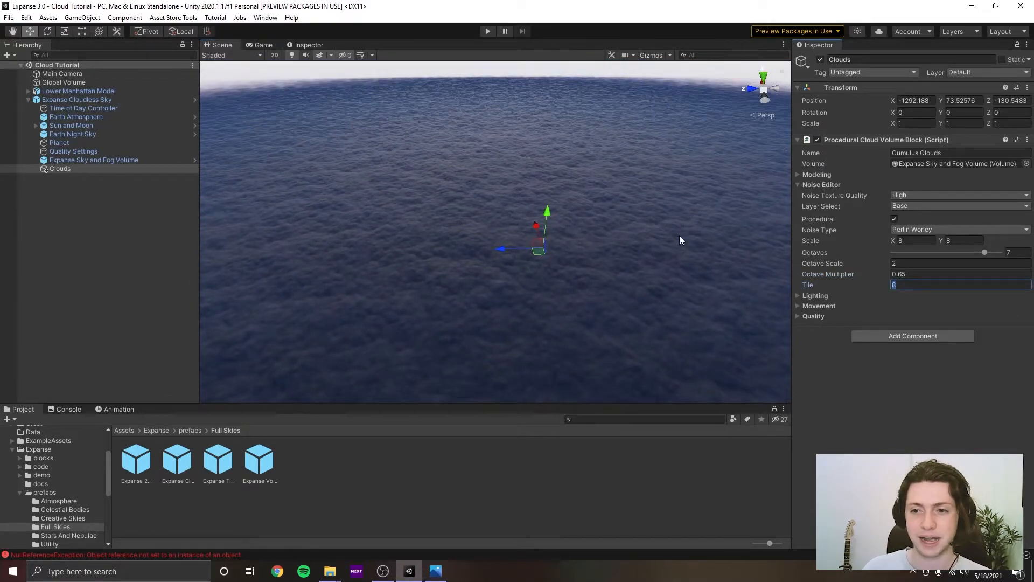
{"action": "type", "text": "12"}
{"action": "left_click_drag", "start_coordinate": [625, 272], "coordinate": [561, 276], "text": "alt"}
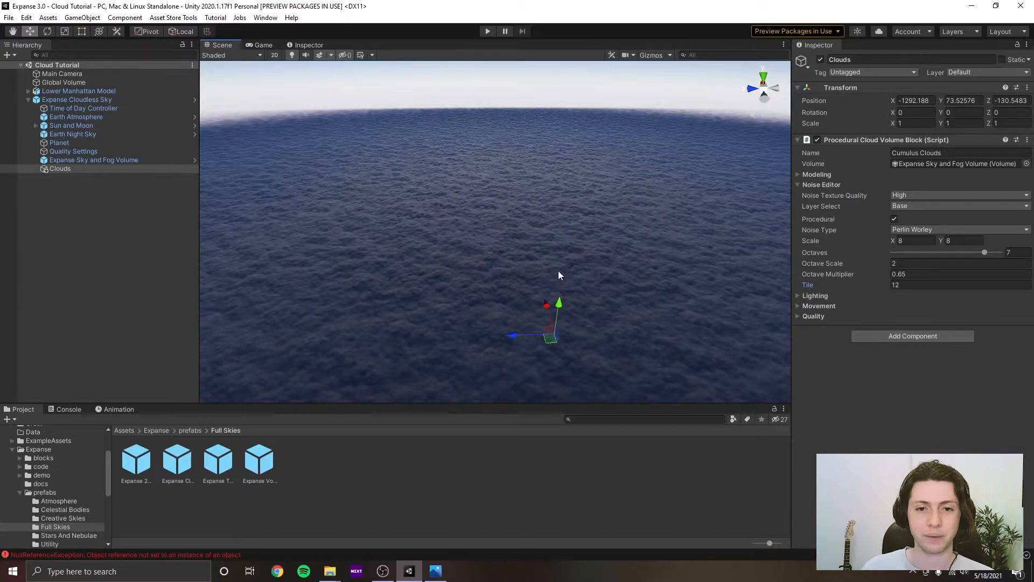
{"action": "scroll", "coordinate": [558, 270], "scroll_direction": "up", "scroll_amount": 5}
{"action": "scroll", "coordinate": [562, 260], "scroll_direction": "down", "scroll_amount": 4}
{"action": "middle_click_drag", "start_coordinate": [557, 264], "coordinate": [543, 302]}
Switch to Photos to view the reference picture cloud-2.jpg, return to Unity and compare the cloud layer with it.
{"action": "left_click", "coordinate": [429, 575]}
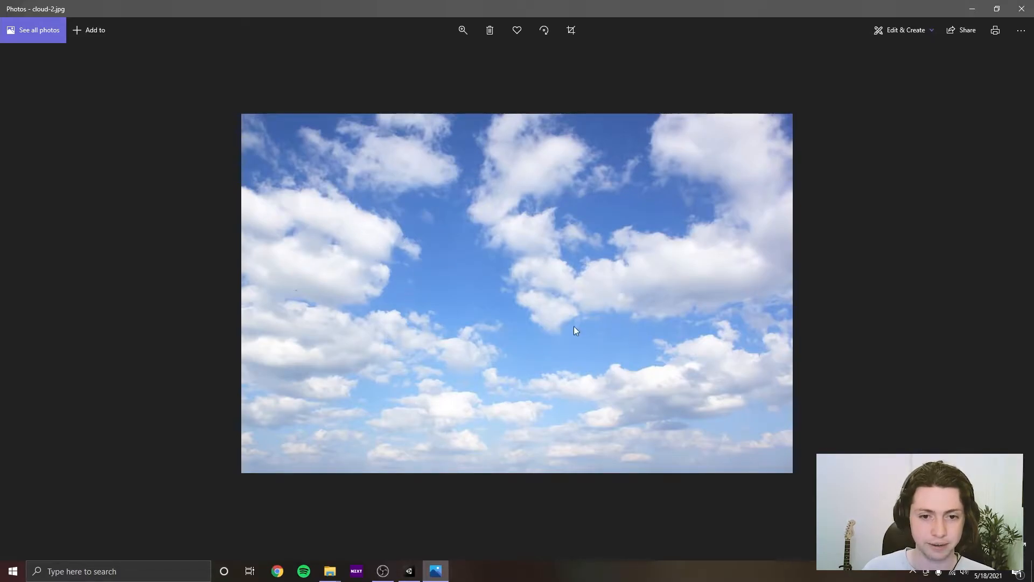
{"action": "left_click", "coordinate": [972, 8]}
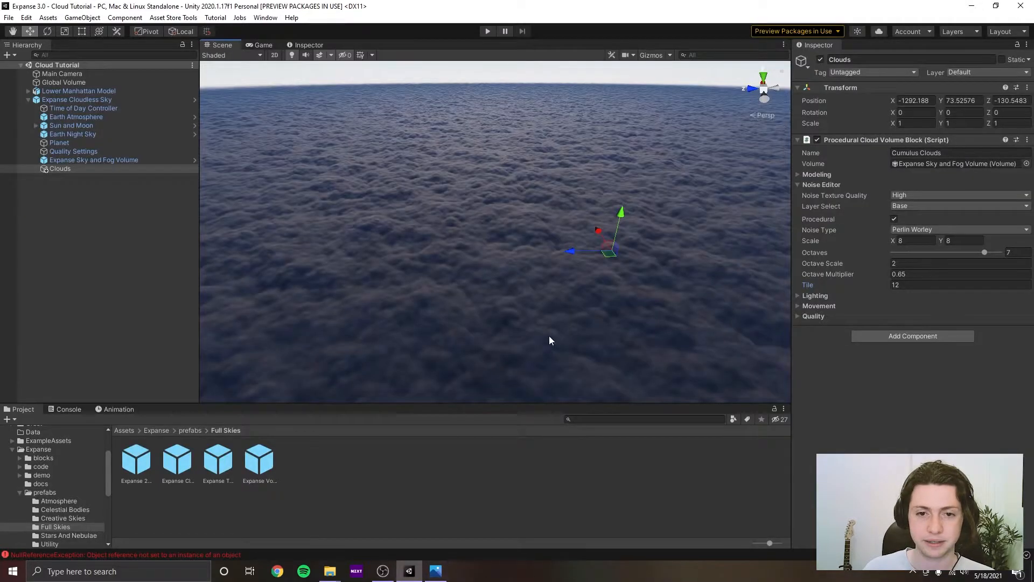
{"action": "scroll", "coordinate": [506, 257], "scroll_direction": "up", "scroll_amount": 3}
{"action": "middle_click_drag", "start_coordinate": [506, 259], "coordinate": [494, 259]}
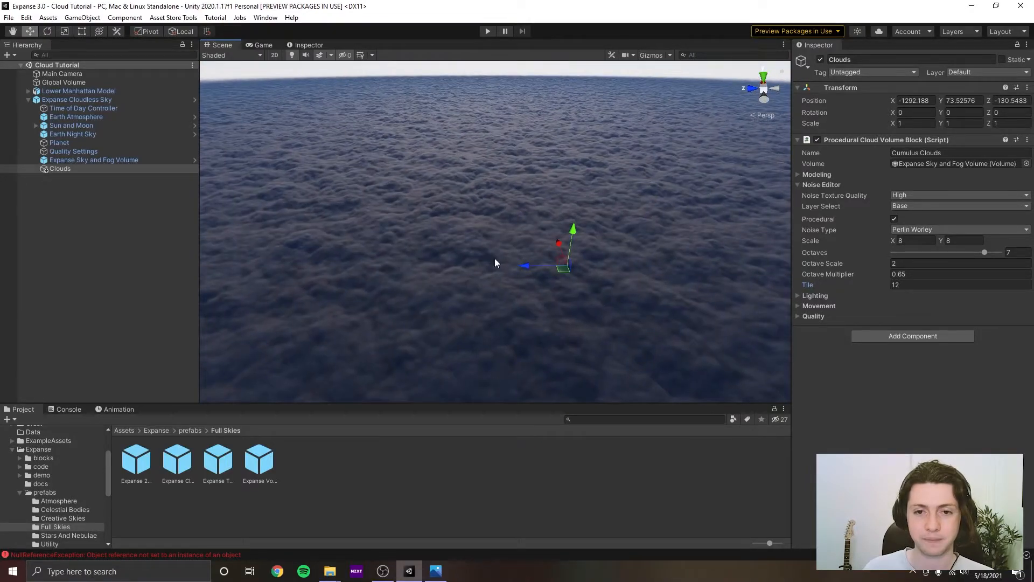
{"action": "right_click_drag", "start_coordinate": [494, 259], "coordinate": [560, 259]}
{"action": "middle_click_drag", "start_coordinate": [560, 259], "coordinate": [510, 248]}
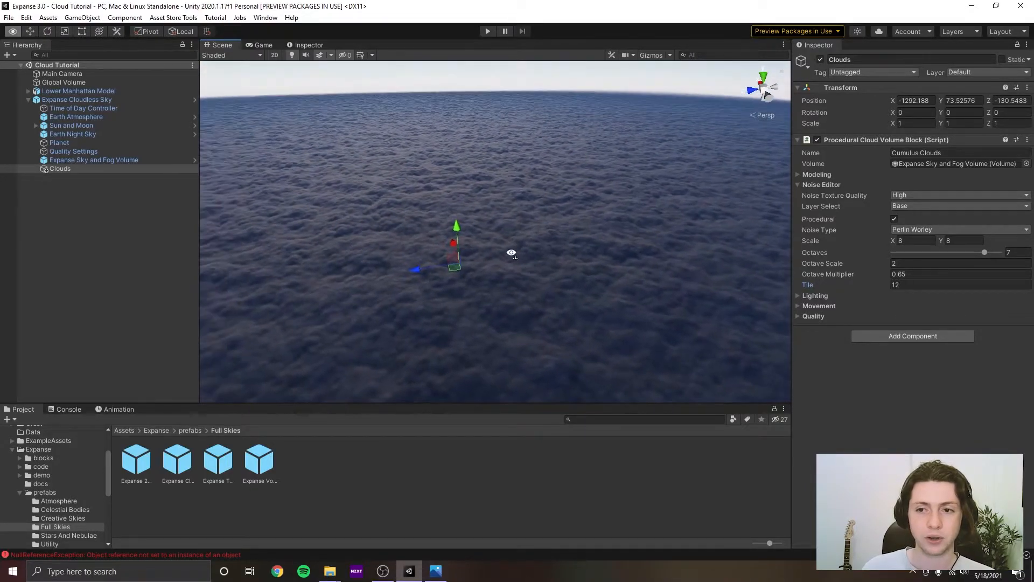
Review the cloud volume's modeling and noise settings and look over the clouds from a steeper angle.
{"action": "left_click", "coordinate": [819, 185]}
{"action": "left_click", "coordinate": [825, 175]}
{"action": "left_click", "coordinate": [825, 176]}
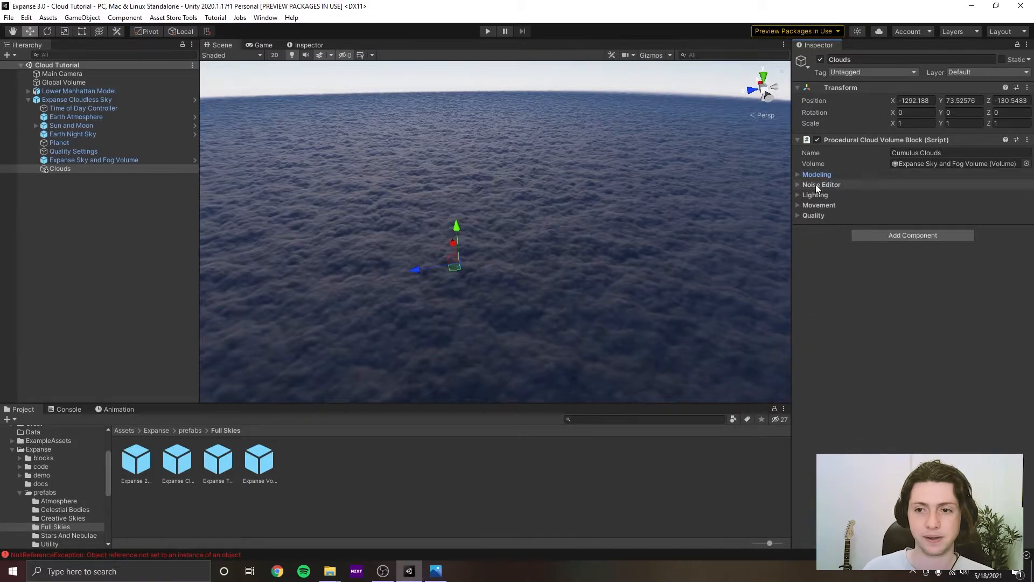
{"action": "mouse_move", "coordinate": [539, 242]}
{"action": "right_mouse_down"}
{"action": "mouse_move", "coordinate": [543, 175]}
{"action": "mouse_move", "coordinate": [576, 236]}
{"action": "mouse_move", "coordinate": [544, 254]}
{"action": "right_mouse_up"}
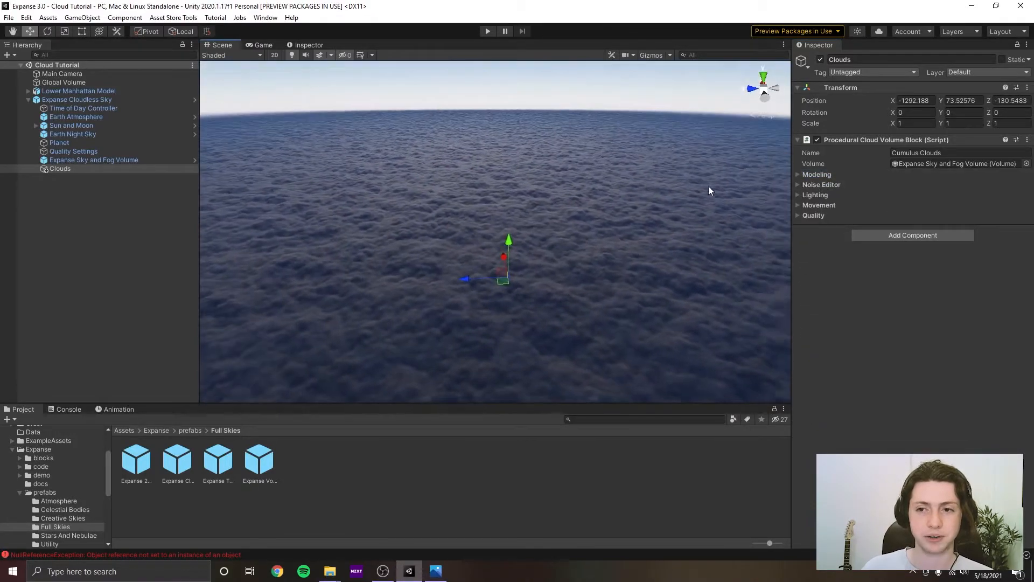
{"action": "left_click", "coordinate": [830, 184]}
{"action": "left_click", "coordinate": [826, 183]}
{"action": "left_click", "coordinate": [825, 175]}
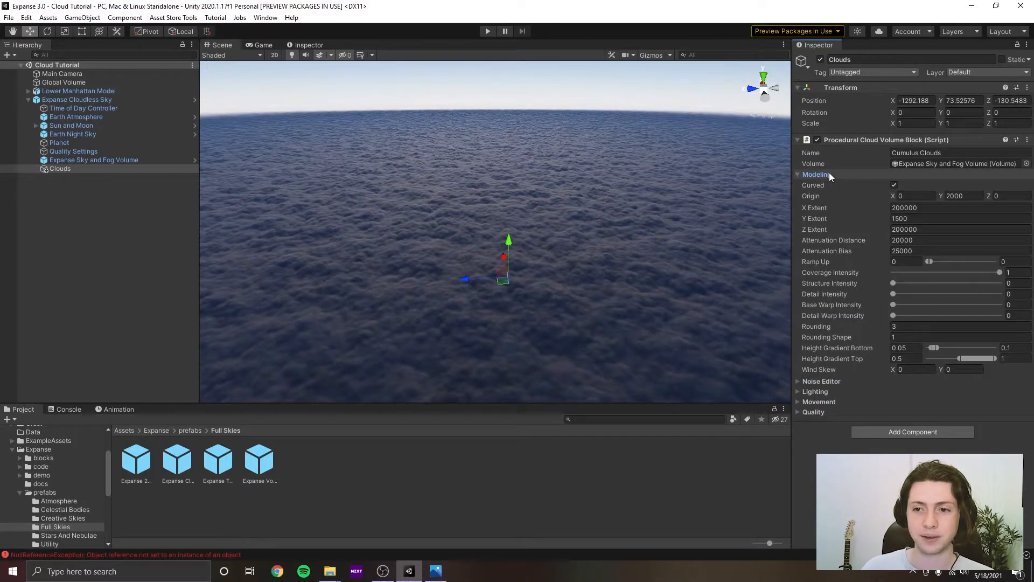
{"action": "left_click", "coordinate": [829, 173]}
{"action": "left_click", "coordinate": [829, 184]}
{"action": "right_click_drag", "start_coordinate": [637, 223], "coordinate": [612, 284]}
{"action": "right_click_drag", "start_coordinate": [543, 264], "coordinate": [577, 240]}
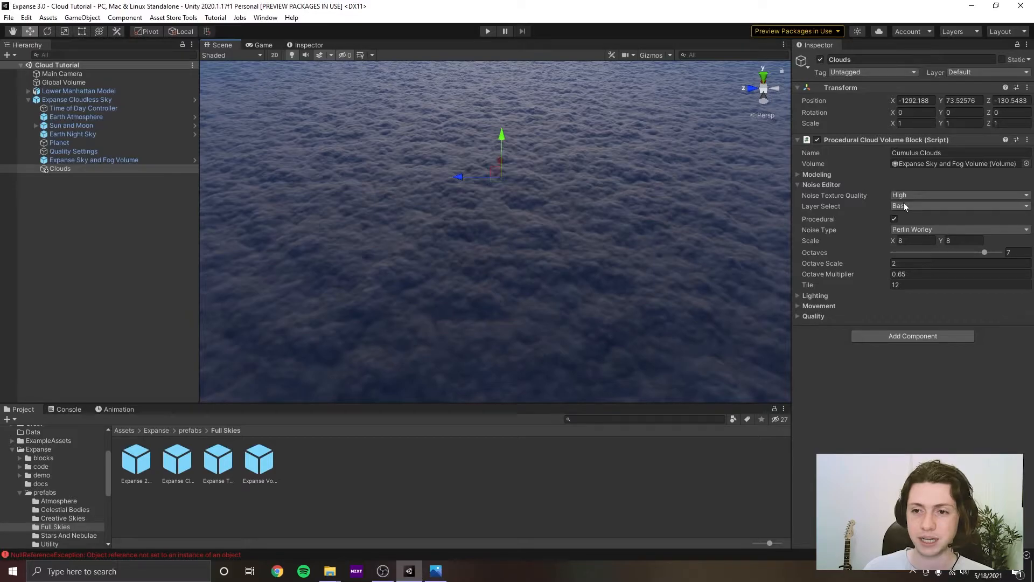
Select the Coverage layer for editing in the cloud volume's noise settings.
{"action": "left_click", "coordinate": [830, 186]}
{"action": "left_click", "coordinate": [831, 187]}
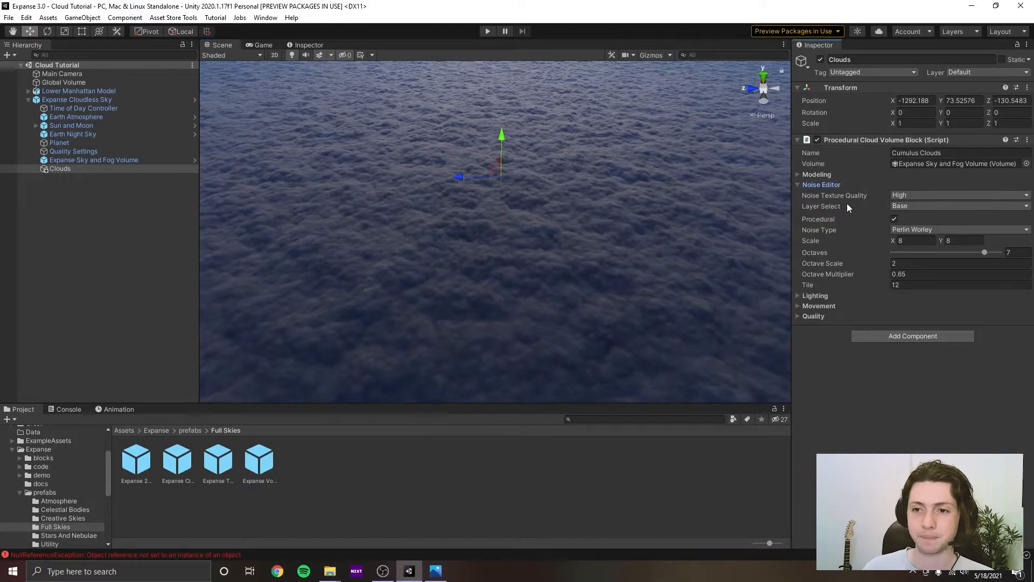
{"action": "left_click", "coordinate": [916, 205]}
{"action": "left_click", "coordinate": [928, 218]}
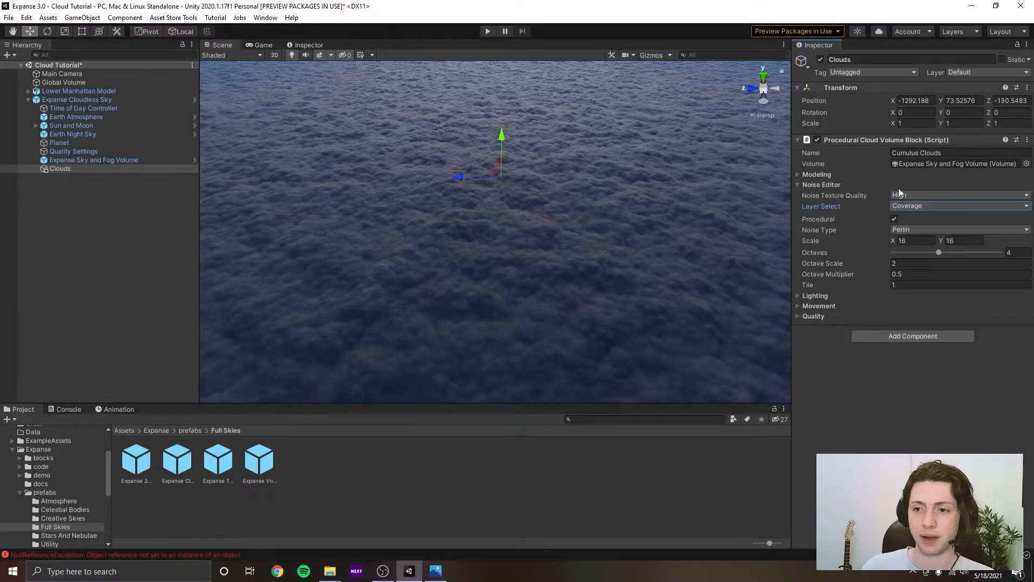
Try different Coverage Intensity values in the cloud volume's modeling settings, settling on 0.85.
{"action": "left_click", "coordinate": [830, 183]}
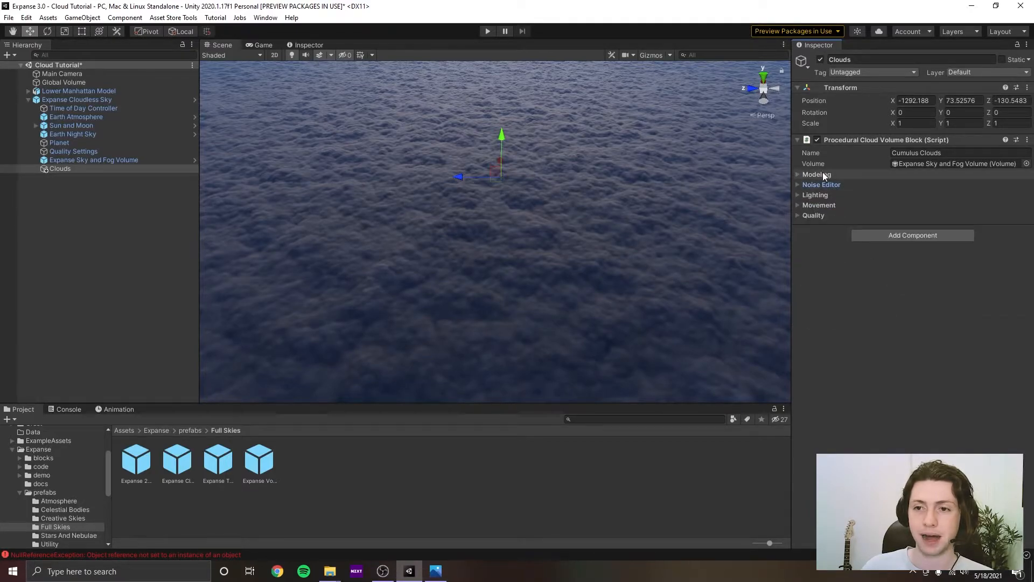
{"action": "left_click", "coordinate": [816, 175]}
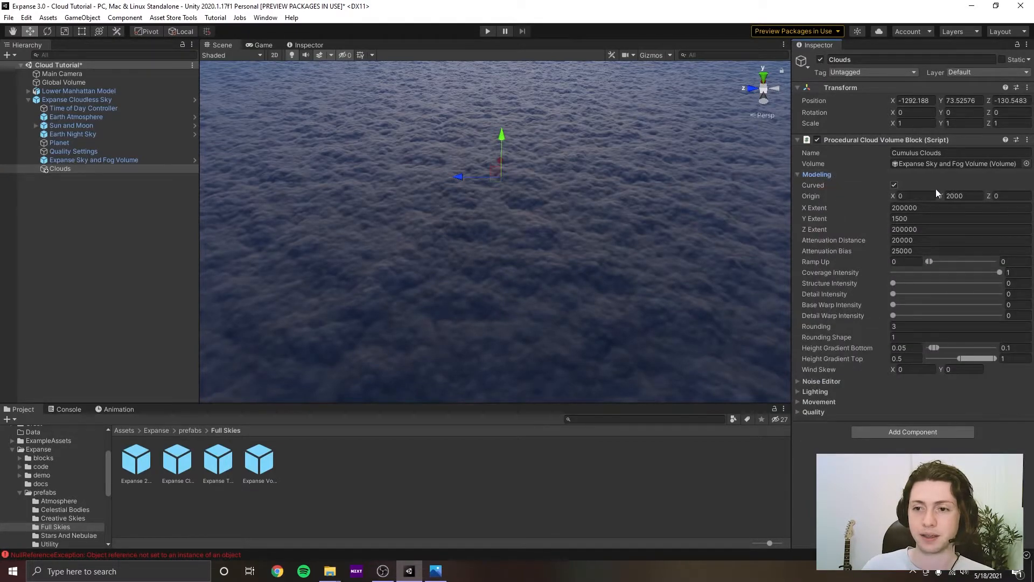
{"action": "scroll", "coordinate": [686, 212], "scroll_direction": "down", "scroll_amount": 8}
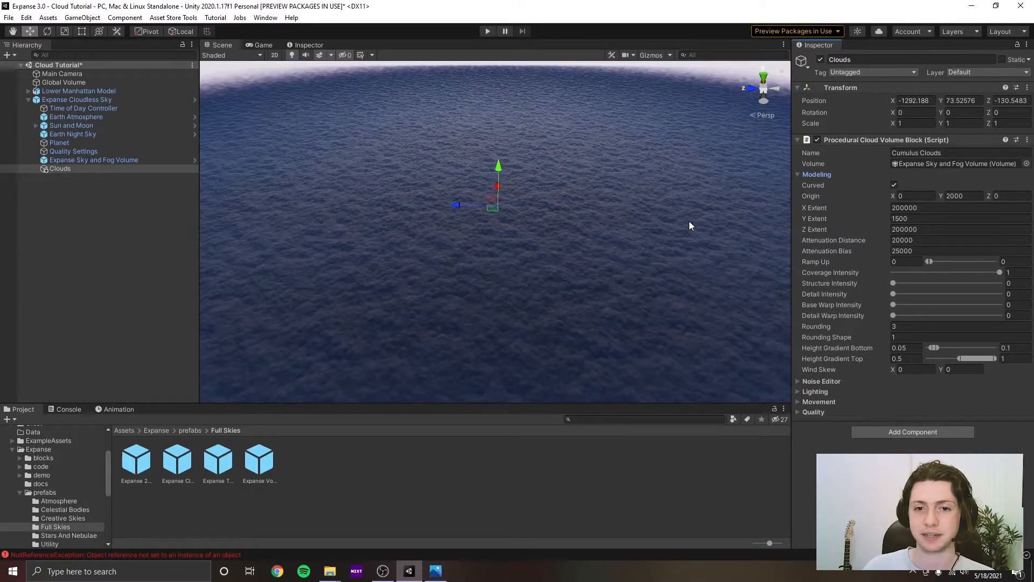
{"action": "scroll", "coordinate": [690, 221], "scroll_direction": "up", "scroll_amount": 5}
{"action": "left_click_drag", "start_coordinate": [999, 272], "coordinate": [956, 274]}
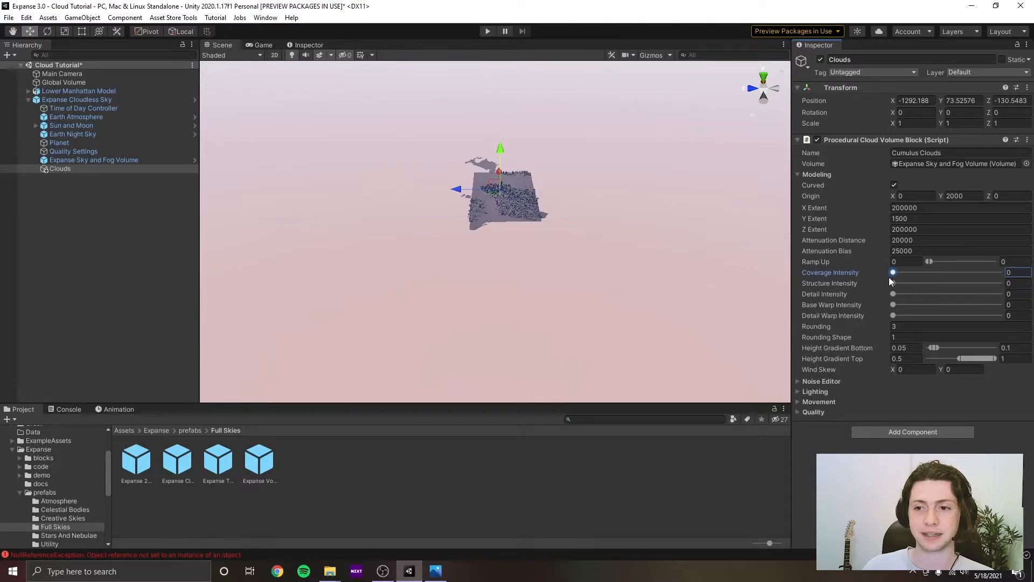
{"action": "left_click_drag", "start_coordinate": [890, 277], "coordinate": [984, 273]}
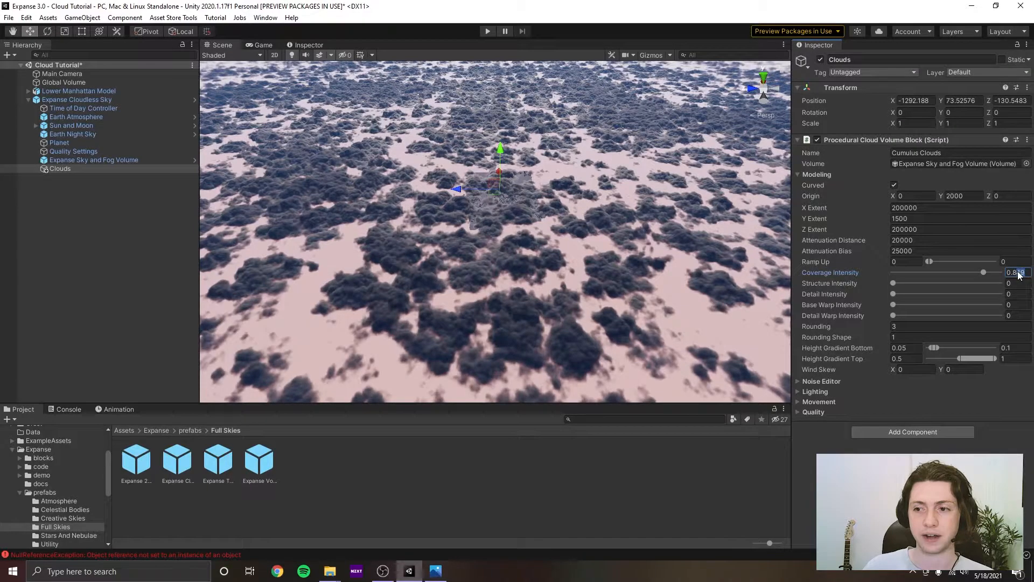
Inspect the cloud cover from several angles, comparing it with the reference picture cloud-2.jpg in Photos, and return to Unity.
{"action": "scroll", "coordinate": [635, 234], "scroll_direction": "up", "scroll_amount": 5}
{"action": "scroll", "coordinate": [602, 231], "scroll_direction": "down", "scroll_amount": 8}
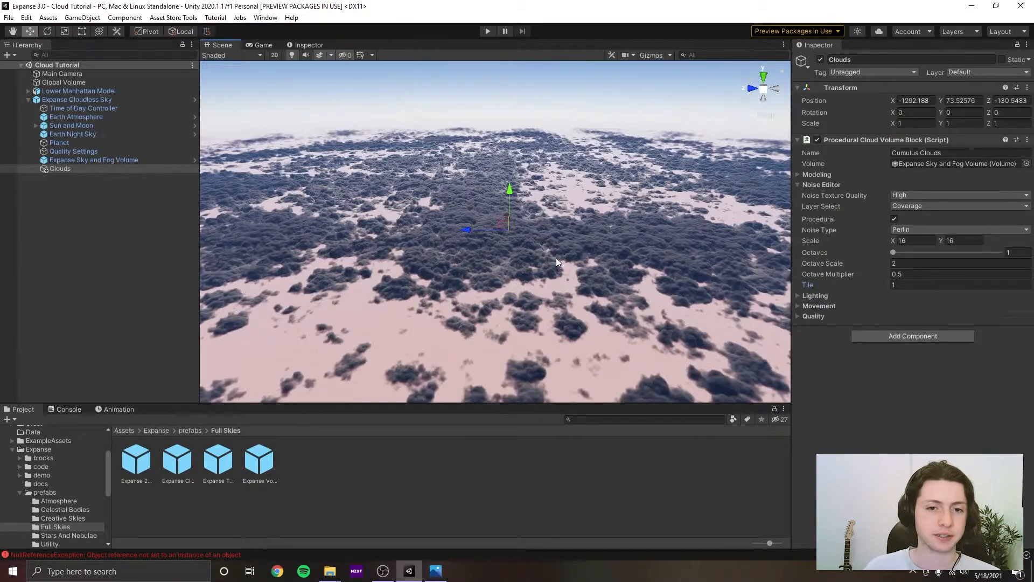
{"action": "scroll", "coordinate": [556, 262], "scroll_direction": "down", "scroll_amount": 2}
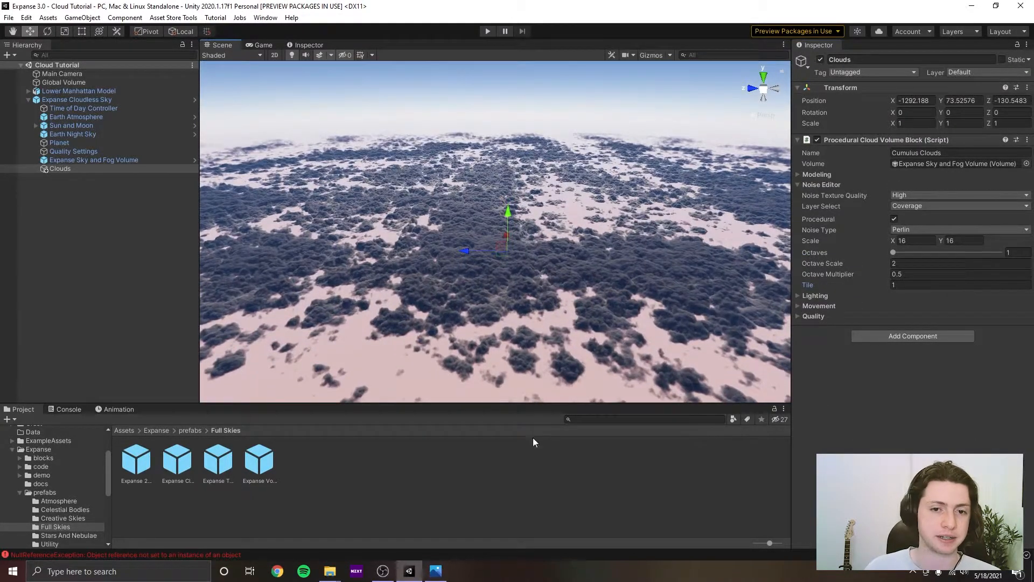
{"action": "left_click", "coordinate": [445, 574]}
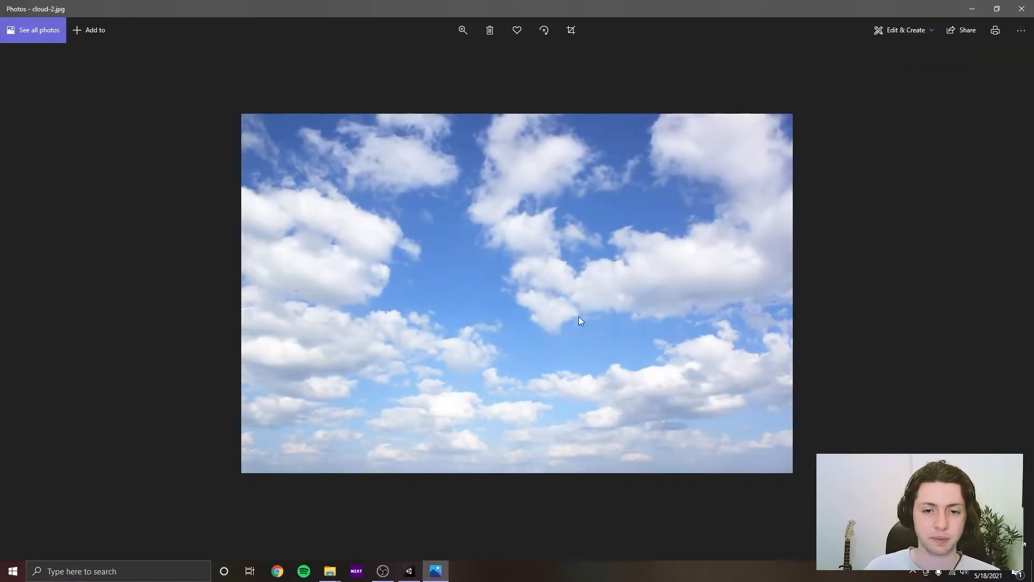
{"action": "left_click", "coordinate": [972, 9]}
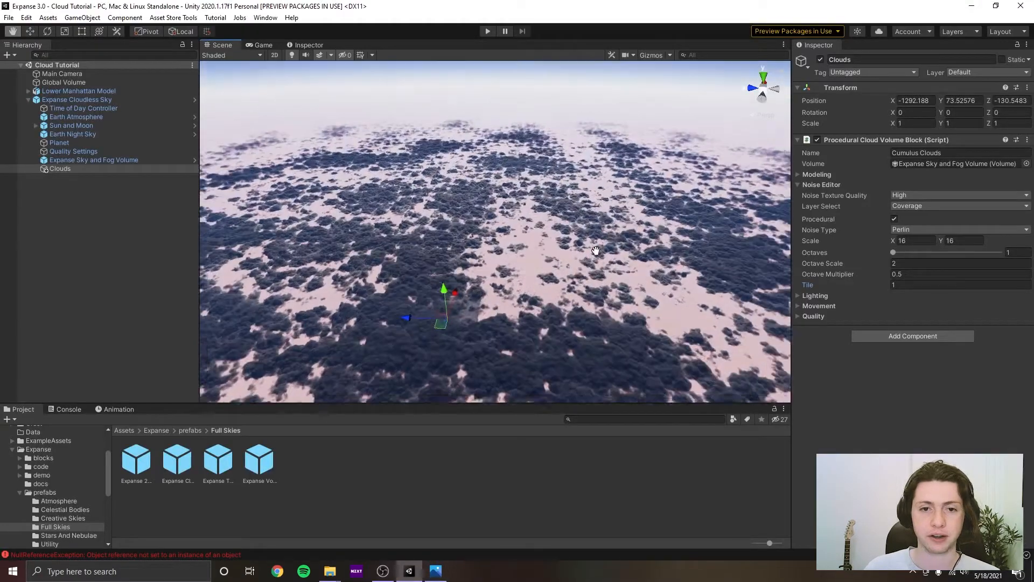
{"action": "scroll", "coordinate": [487, 318], "scroll_direction": "up", "scroll_amount": 2}
{"action": "scroll", "coordinate": [599, 270], "scroll_direction": "down", "scroll_amount": 10}
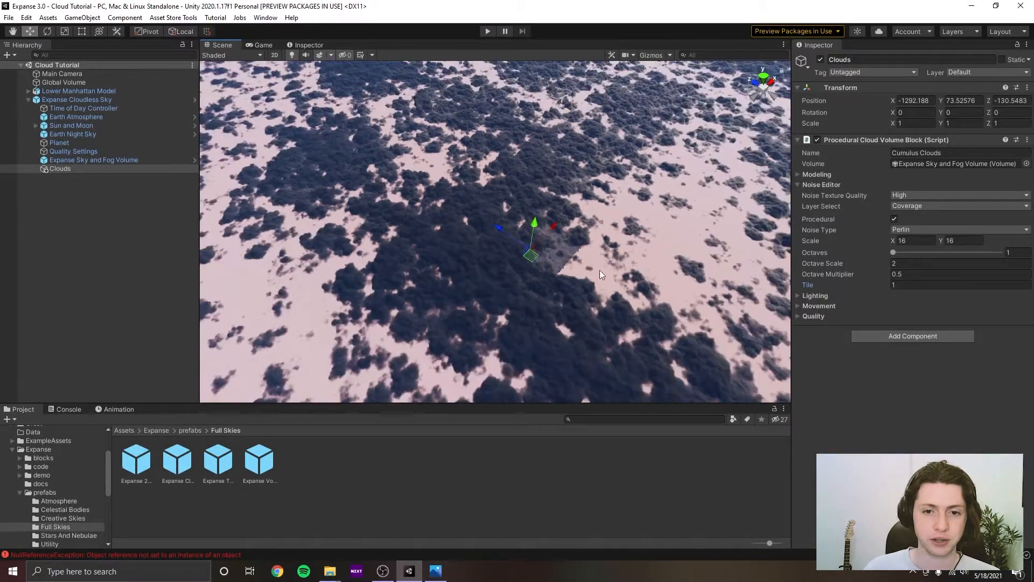
{"action": "middle_click_drag", "start_coordinate": [568, 270], "coordinate": [701, 187]}
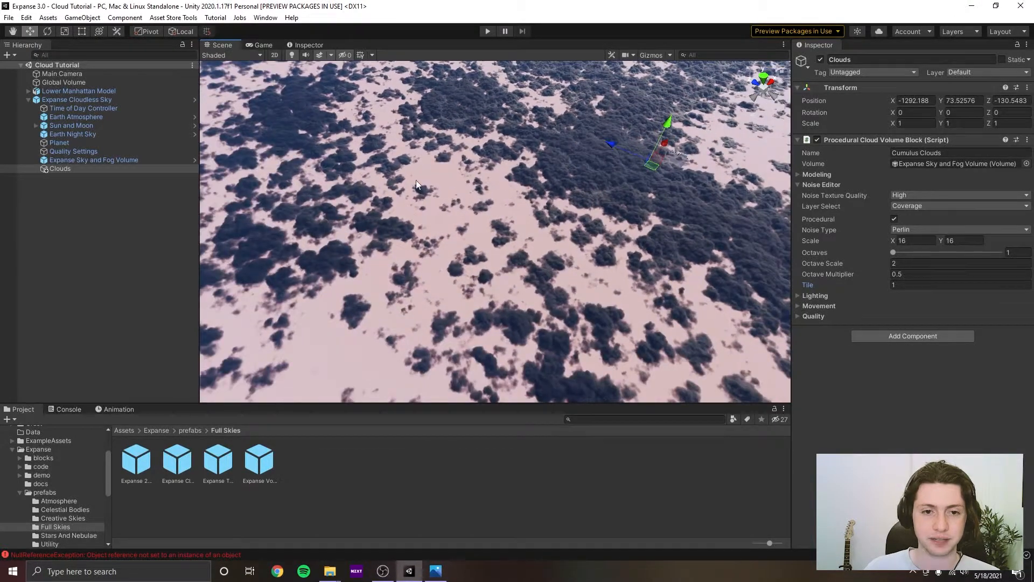
{"action": "right_click_drag", "start_coordinate": [473, 264], "coordinate": [613, 267]}
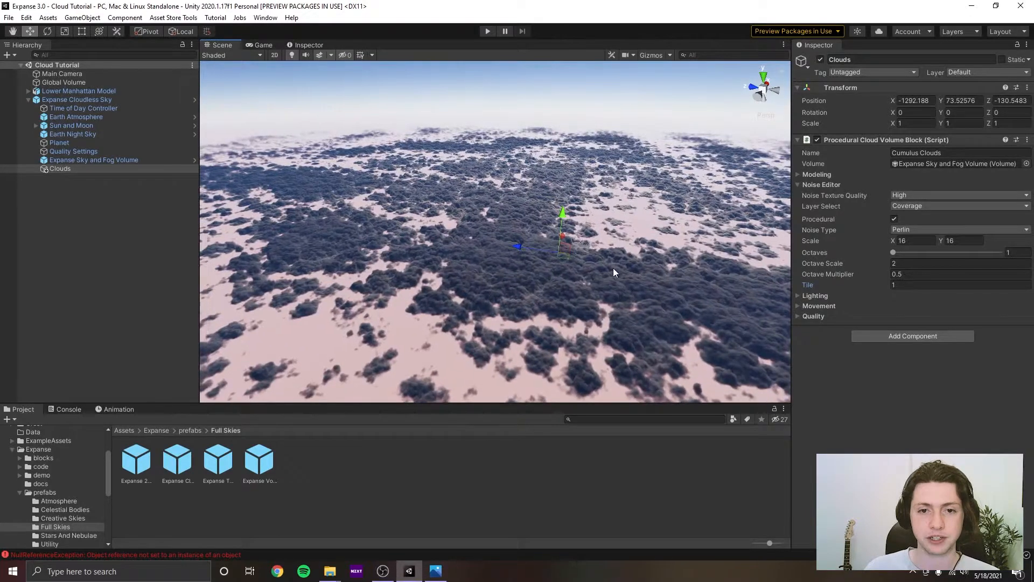
{"action": "left_click", "coordinate": [436, 570]}
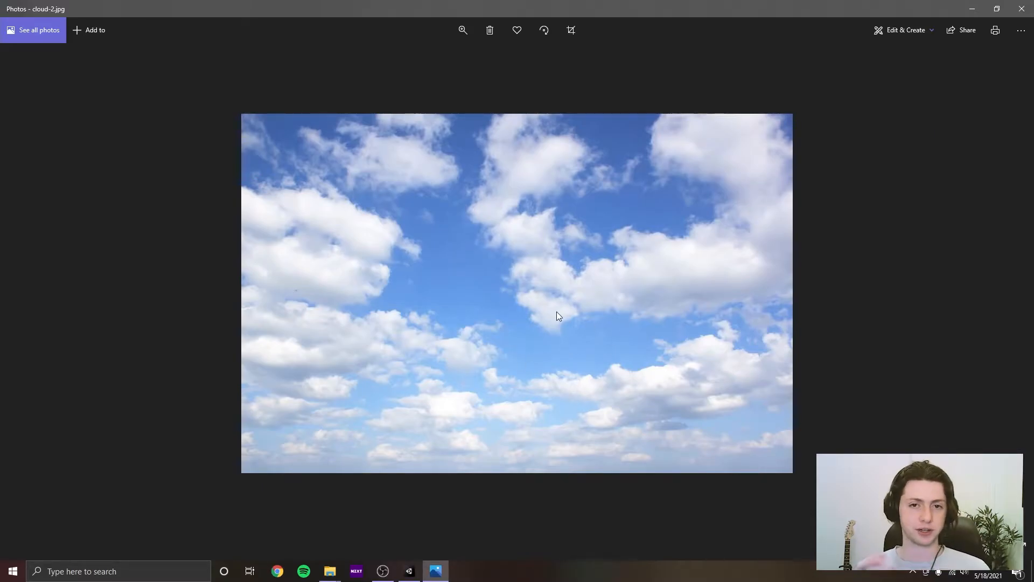
{"action": "left_click", "coordinate": [972, 9]}
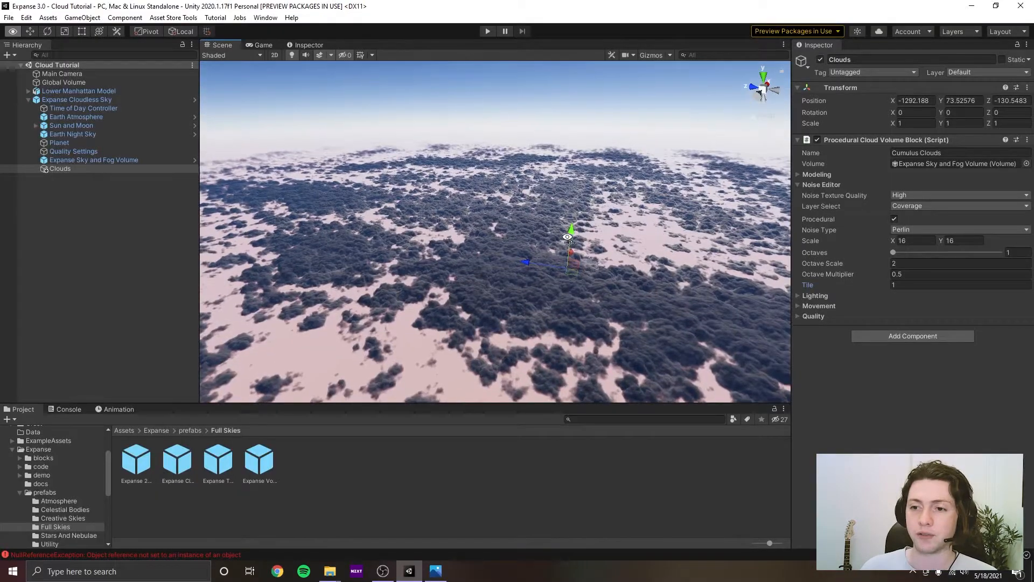
{"action": "right_click_drag", "start_coordinate": [568, 237], "coordinate": [571, 240]}
Set the Coverage noise layer's Tile to 4.
{"action": "left_click", "coordinate": [916, 286]}
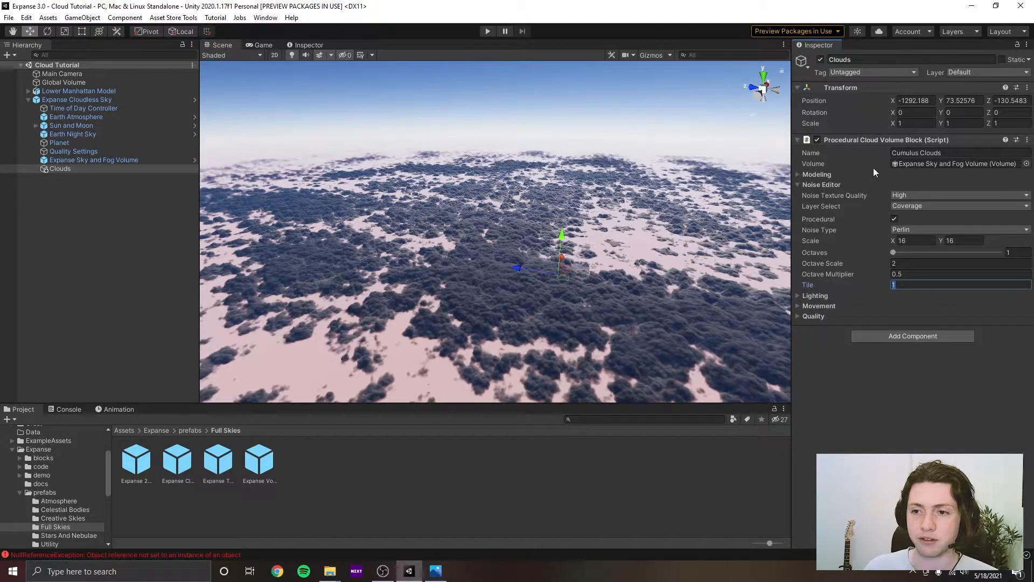
{"action": "left_click", "coordinate": [909, 206]}
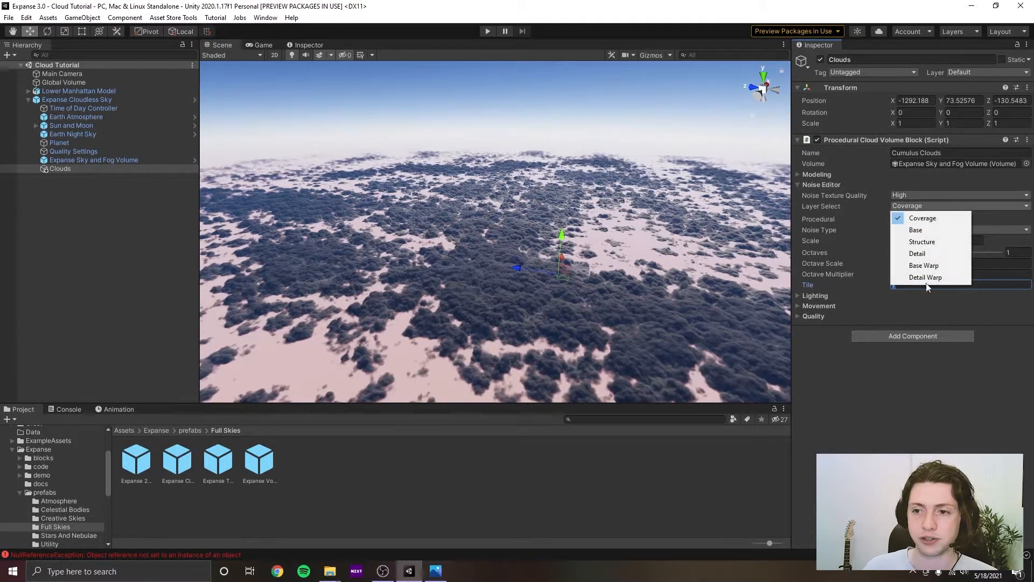
{"action": "left_click", "coordinate": [911, 219]}
{"action": "left_click", "coordinate": [857, 184]}
{"action": "left_click", "coordinate": [856, 185]}
{"action": "left_click", "coordinate": [915, 206]}
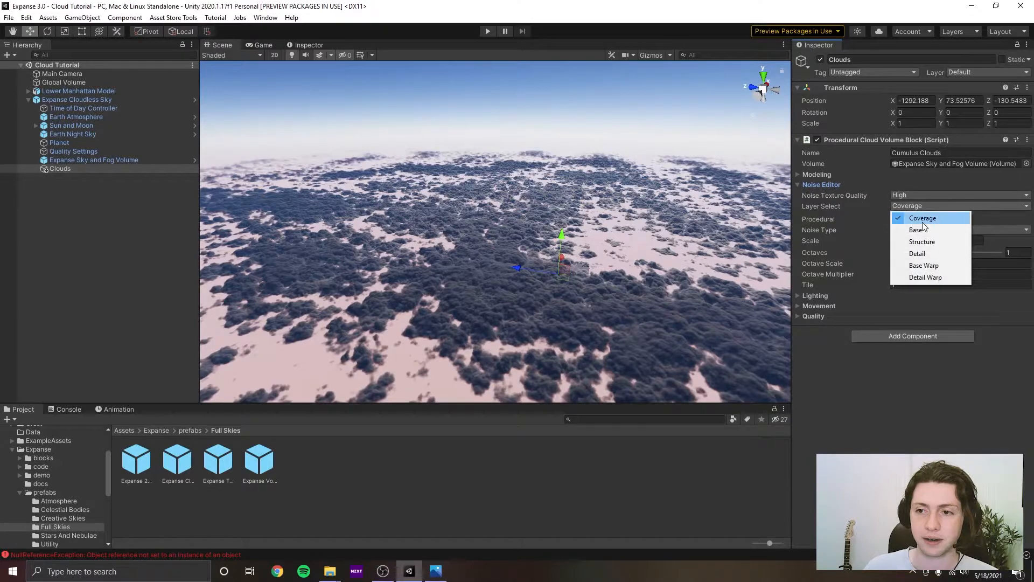
{"action": "left_click", "coordinate": [920, 216]}
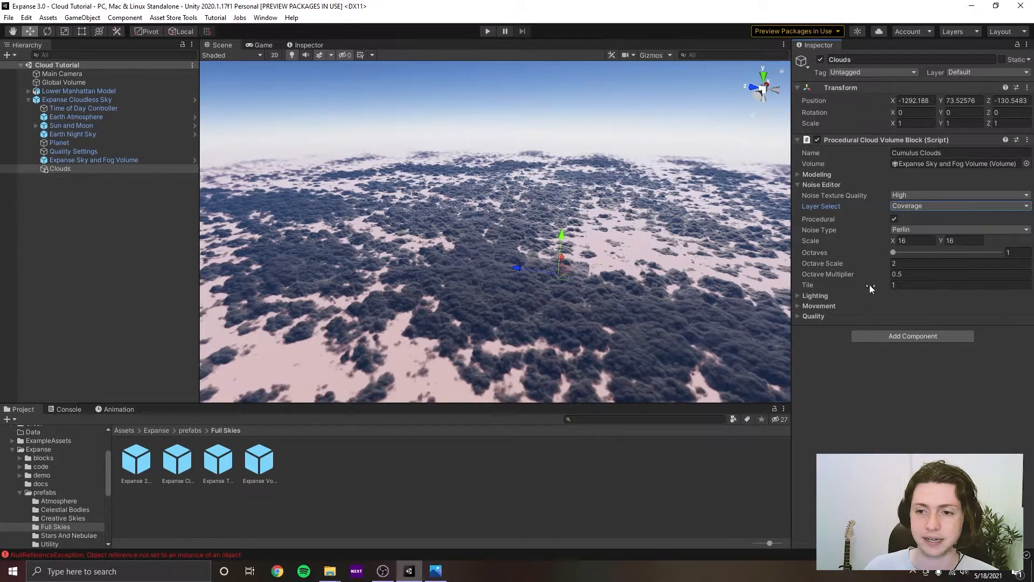
{"action": "type", "text": "4"}
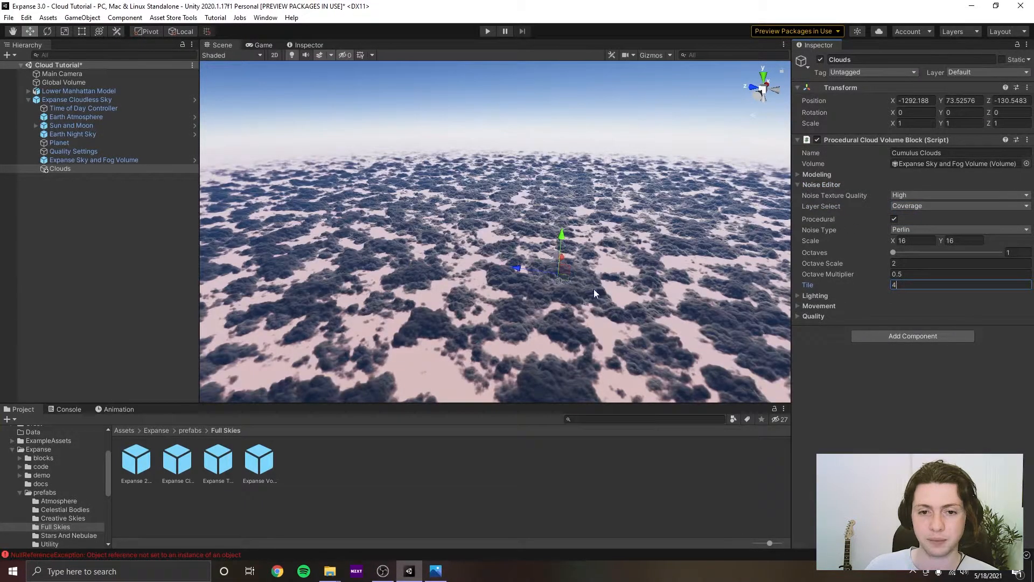
Save the scene and inspect the cloud cover from different heights and angles.
{"action": "mouse_move", "coordinate": [517, 183]}
{"action": "right_mouse_down"}
{"action": "mouse_move", "coordinate": [499, 242]}
{"action": "mouse_move", "coordinate": [525, 202]}
{"action": "right_mouse_up"}
{"action": "scroll", "coordinate": [502, 237], "scroll_direction": "down", "scroll_amount": 8}
{"action": "scroll", "coordinate": [531, 264], "scroll_direction": "up", "scroll_amount": 4}
{"action": "right_click_drag", "start_coordinate": [530, 269], "coordinate": [554, 233]}
{"action": "key", "text": "ctrl+s"}
{"action": "scroll", "coordinate": [543, 228], "scroll_direction": "down", "scroll_amount": 4}
{"action": "scroll", "coordinate": [543, 228], "scroll_direction": "up", "scroll_amount": 4}
{"action": "scroll", "coordinate": [535, 238], "scroll_direction": "up", "scroll_amount": 3}
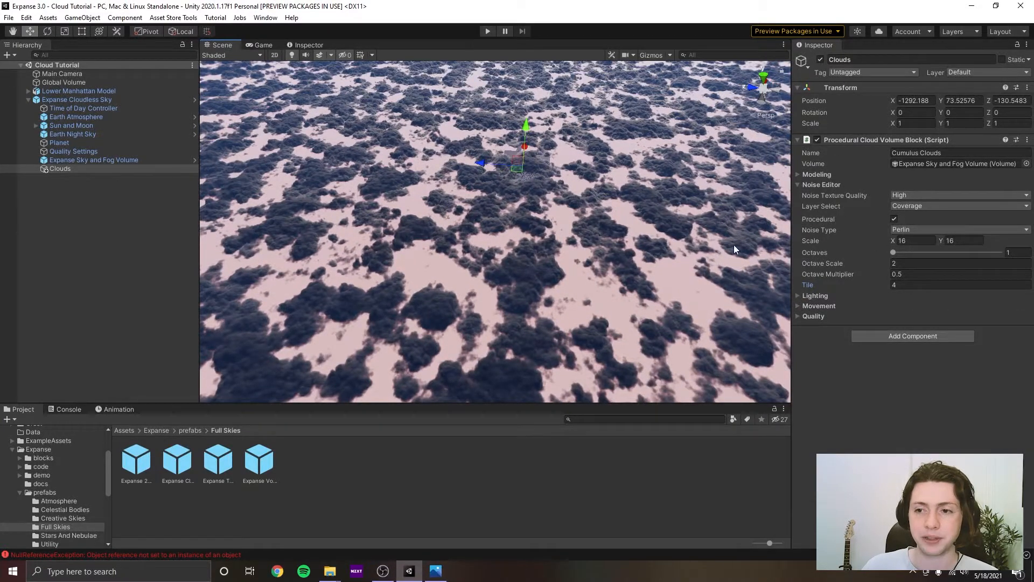
Try the Inverse Worley noise type on the Coverage layer and look over the resulting clouds.
{"action": "scroll", "coordinate": [722, 240], "scroll_direction": "down", "scroll_amount": 3}
{"action": "left_click", "coordinate": [912, 229]}
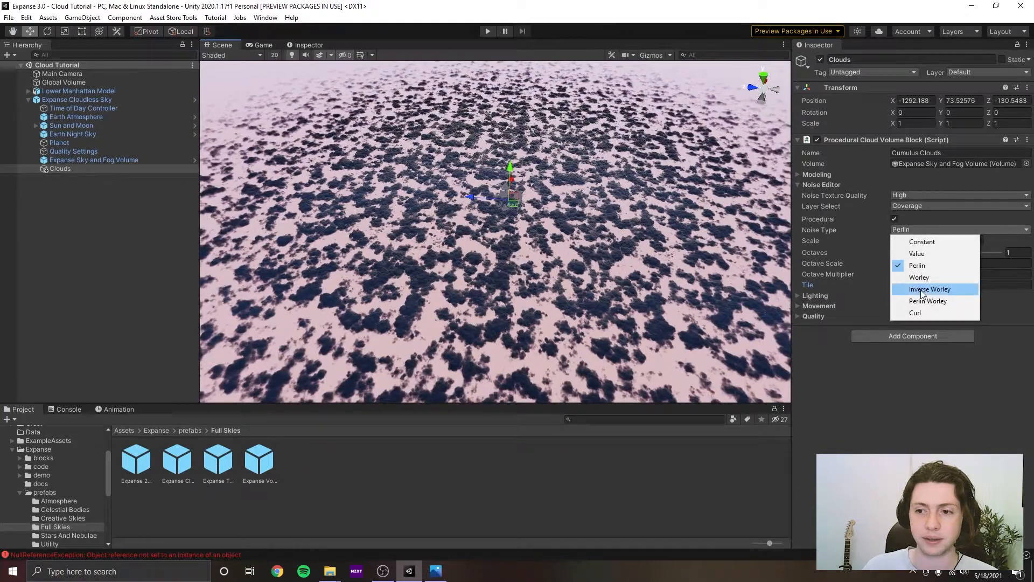
{"action": "left_click", "coordinate": [921, 290]}
{"action": "right_click_drag", "start_coordinate": [625, 259], "coordinate": [554, 254]}
Set the Coverage layer's noise type to Worley and inspect the clouds up close.
{"action": "left_click", "coordinate": [927, 230]}
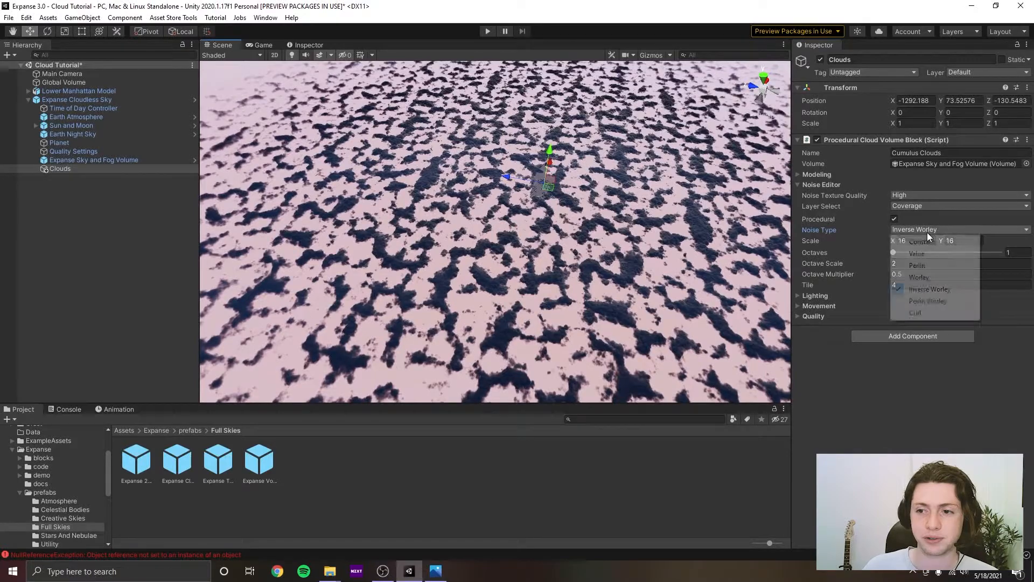
{"action": "left_click", "coordinate": [922, 279]}
{"action": "key", "text": "w"}
{"action": "right_click_drag", "start_coordinate": [563, 259], "coordinate": [580, 218]}
{"action": "key", "text": "s"}
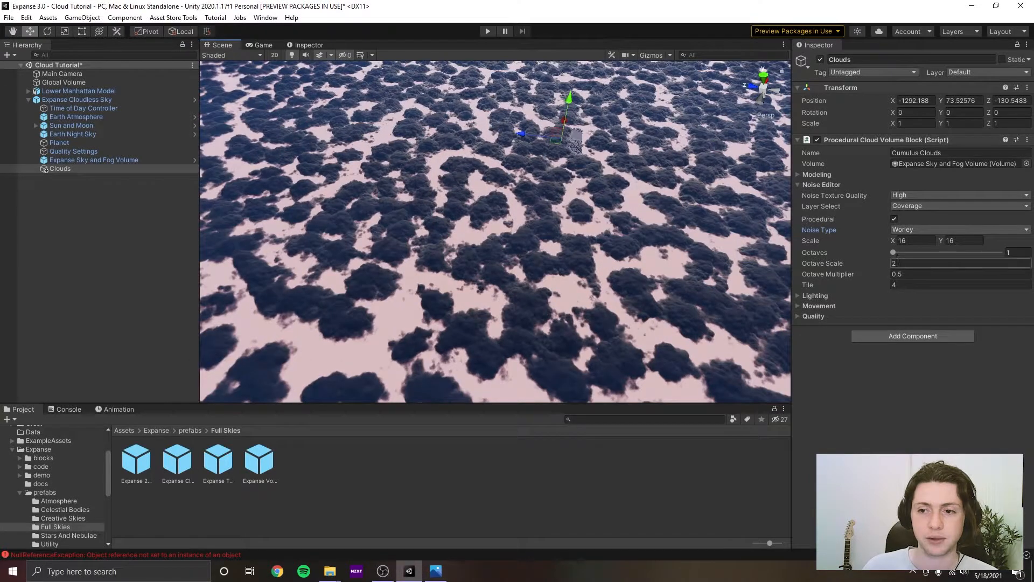
Set the Coverage layer's Octaves to 4 and Tile to 2, and save the scene.
{"action": "left_click_drag", "start_coordinate": [894, 252], "coordinate": [946, 251]}
{"action": "left_click", "coordinate": [914, 284]}
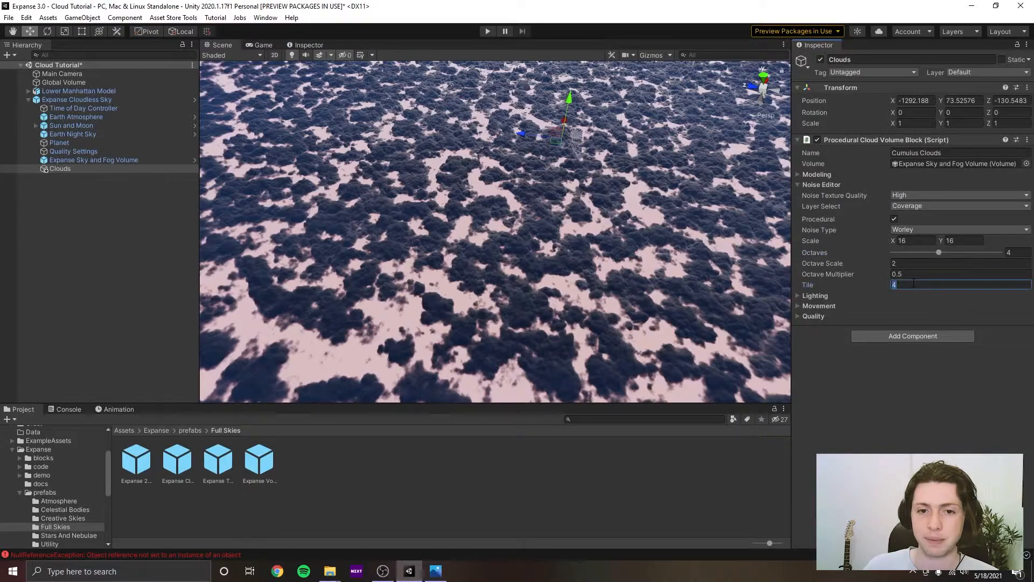
{"action": "type", "text": "2"}
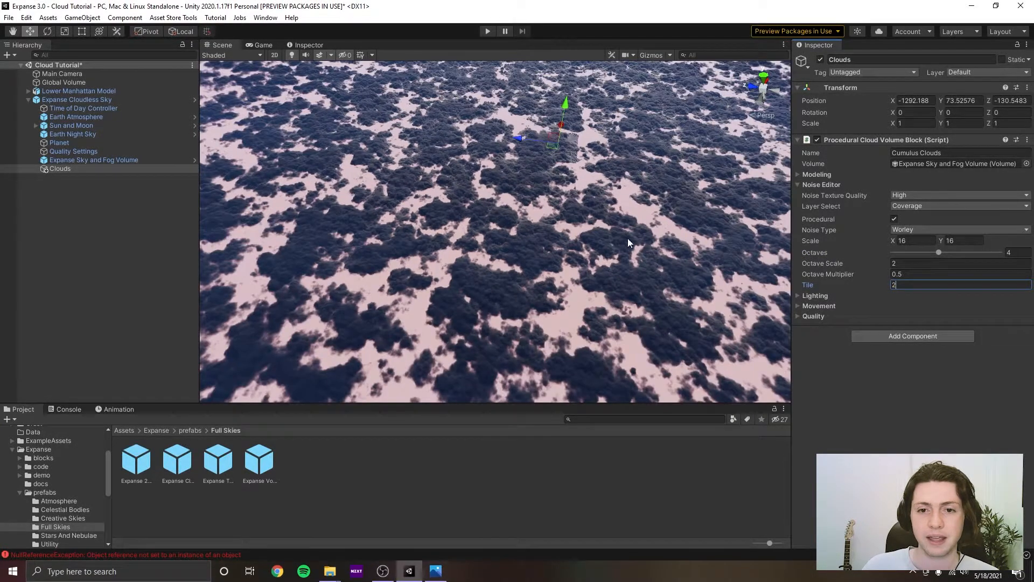
{"action": "key", "text": "ctrl+s"}
Review the Coverage layer's noise type, Octaves and Tile settings and look over the clouds.
{"action": "mouse_move", "coordinate": [940, 252]}
{"action": "left_mouse_down"}
{"action": "mouse_move", "coordinate": [907, 252]}
{"action": "mouse_move", "coordinate": [940, 257]}
{"action": "left_mouse_up"}
{"action": "left_click", "coordinate": [912, 228]}
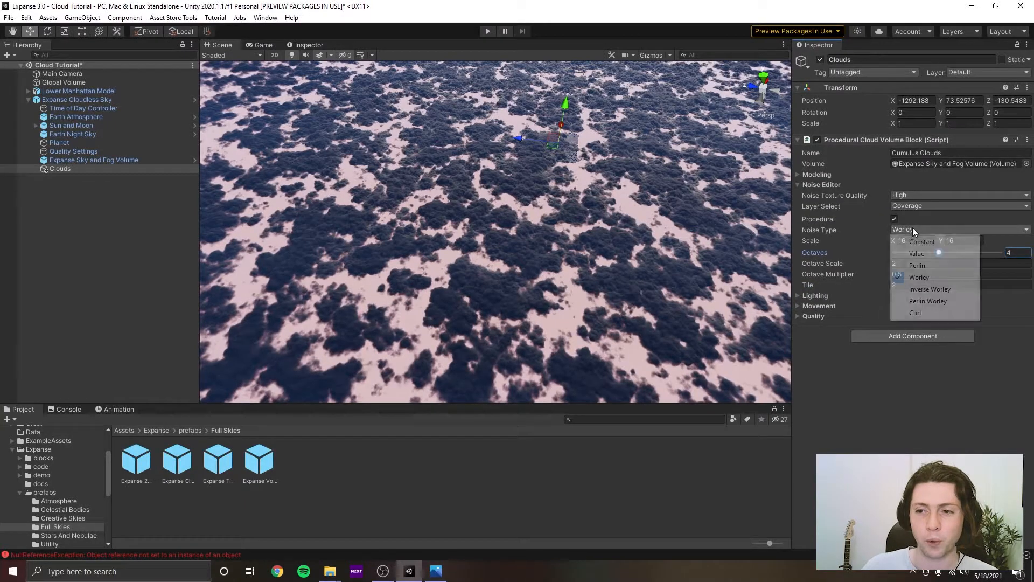
{"action": "left_click", "coordinate": [916, 275]}
{"action": "left_click_drag", "start_coordinate": [935, 256], "coordinate": [941, 252]}
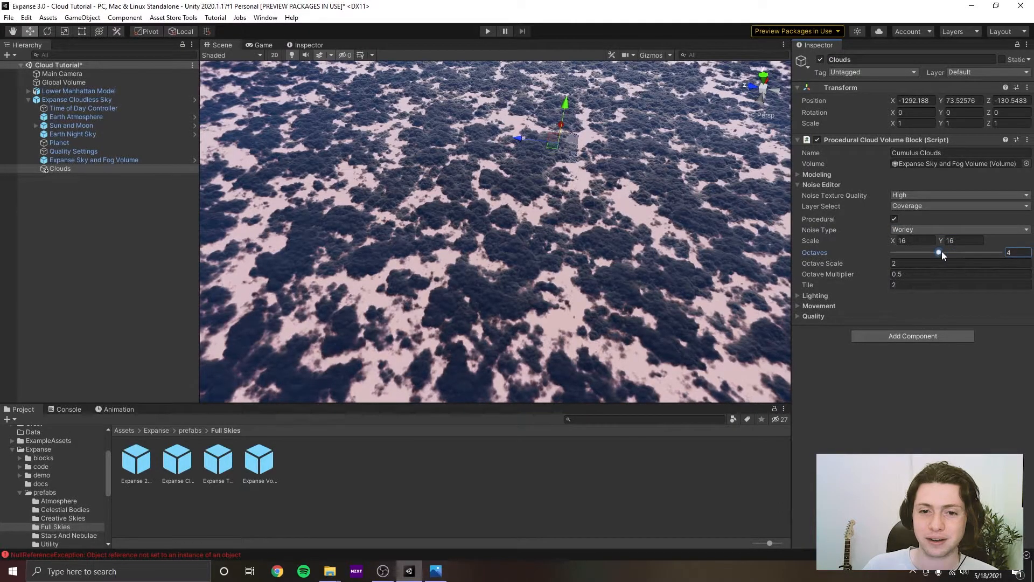
{"action": "left_click", "coordinate": [914, 286]}
{"action": "right_click_drag", "start_coordinate": [645, 261], "coordinate": [623, 232]}
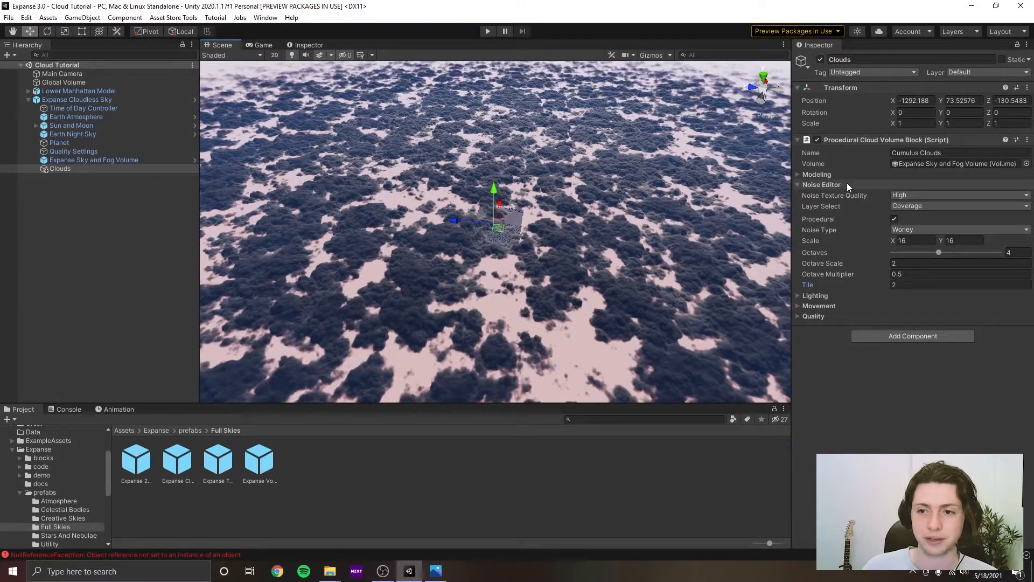
Reduce the cloud volume's Coverage Intensity to about 0.789 in its modeling settings.
{"action": "left_click", "coordinate": [846, 184]}
{"action": "left_click", "coordinate": [818, 174]}
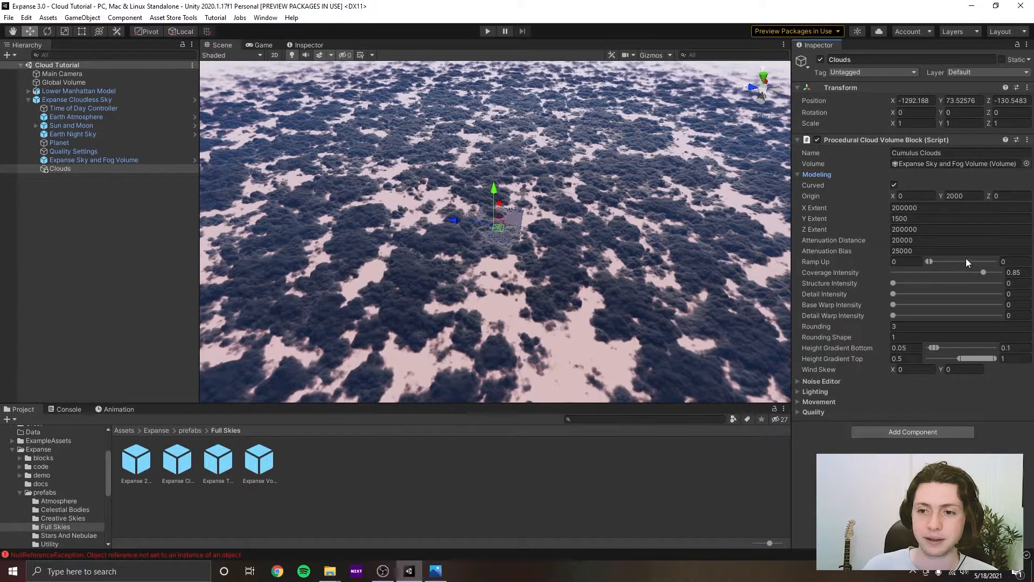
{"action": "left_click_drag", "start_coordinate": [984, 272], "coordinate": [977, 279]}
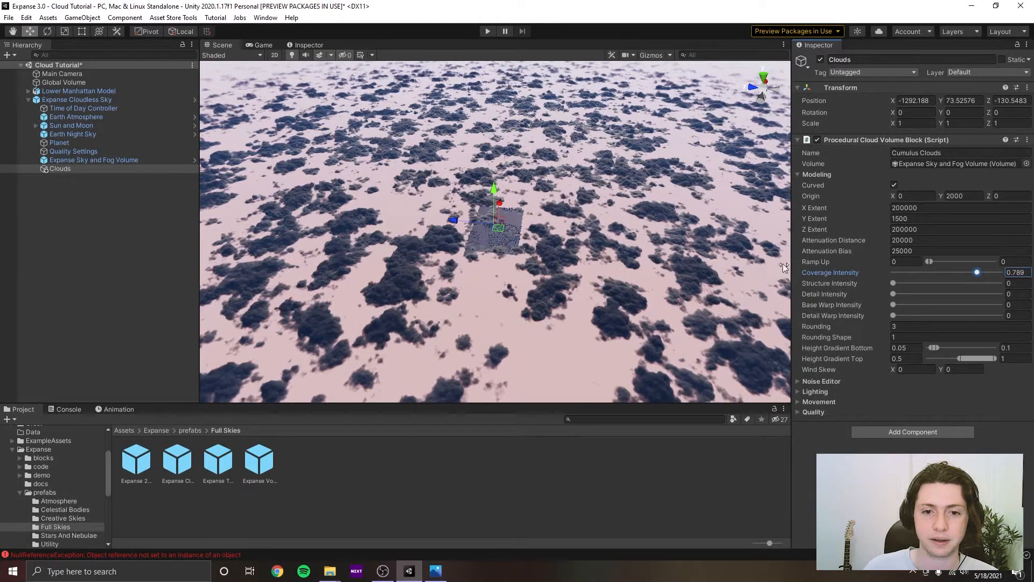
Move down to the city model and inspect the cloud layer from below.
{"action": "scroll", "coordinate": [553, 252], "scroll_direction": "up", "scroll_amount": 8}
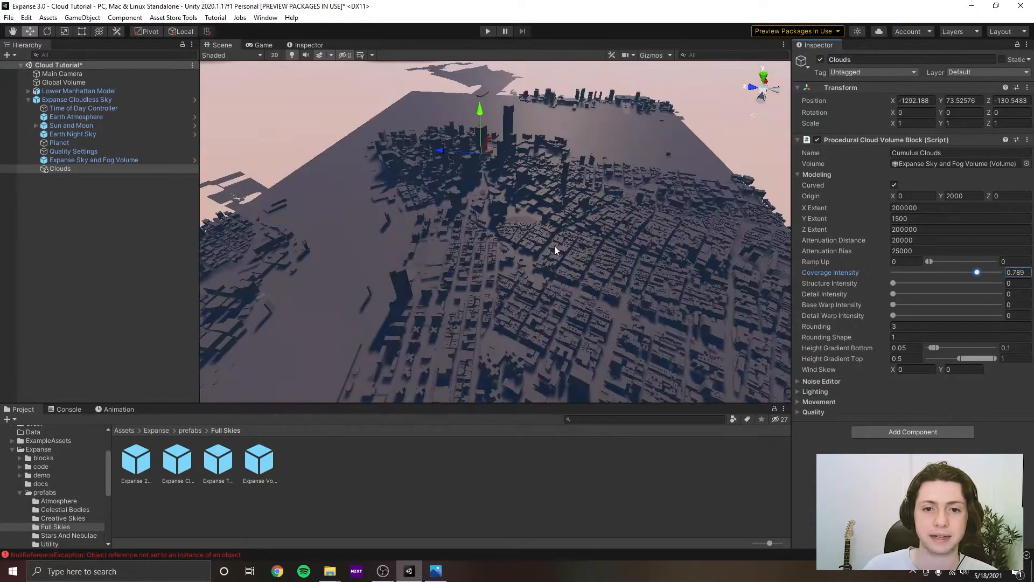
{"action": "right_click_drag", "start_coordinate": [557, 251], "coordinate": [636, 242]}
{"action": "right_click_drag", "start_coordinate": [596, 240], "coordinate": [552, 249]}
{"action": "scroll", "coordinate": [583, 245], "scroll_direction": "up", "scroll_amount": 5}
{"action": "scroll", "coordinate": [582, 245], "scroll_direction": "down", "scroll_amount": 5}
{"action": "scroll", "coordinate": [555, 248], "scroll_direction": "up", "scroll_amount": 5}
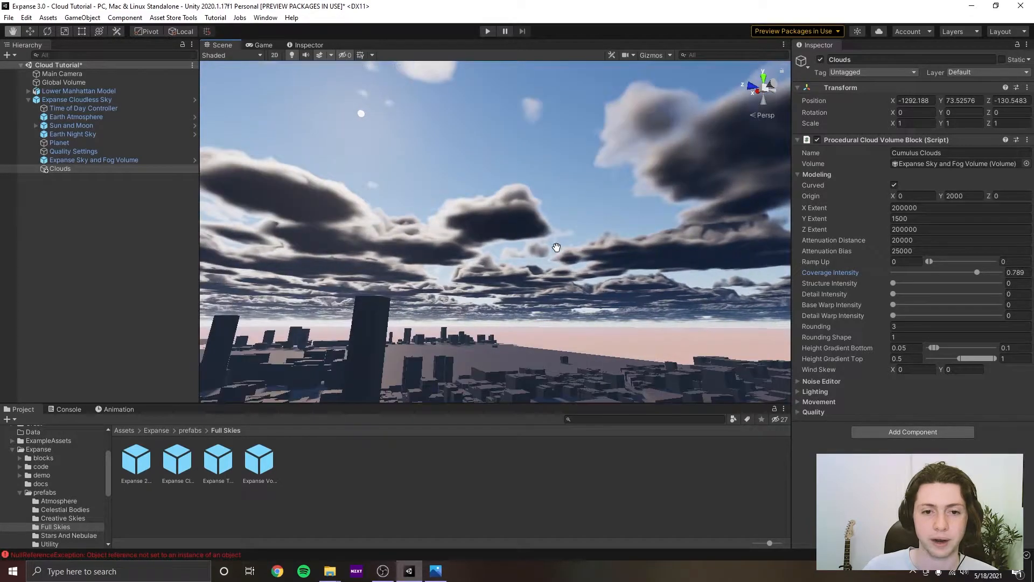
View cloud-2.jpg in Photos again, return to Unity and compare the sky above the city with it, closing the modeling settings.
{"action": "left_click", "coordinate": [435, 570]}
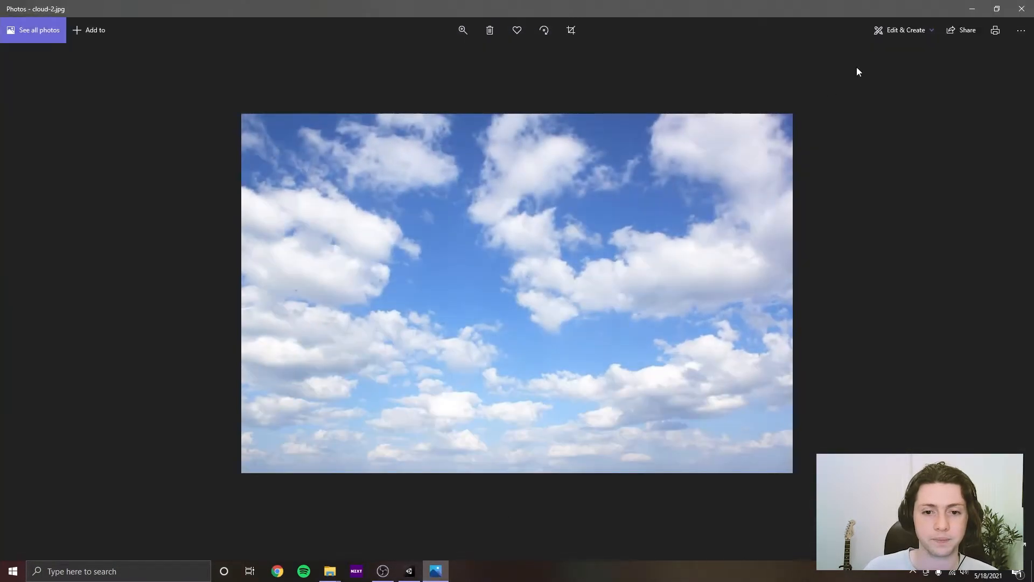
{"action": "left_click", "coordinate": [975, 7]}
{"action": "right_click_drag", "start_coordinate": [598, 229], "coordinate": [580, 291]}
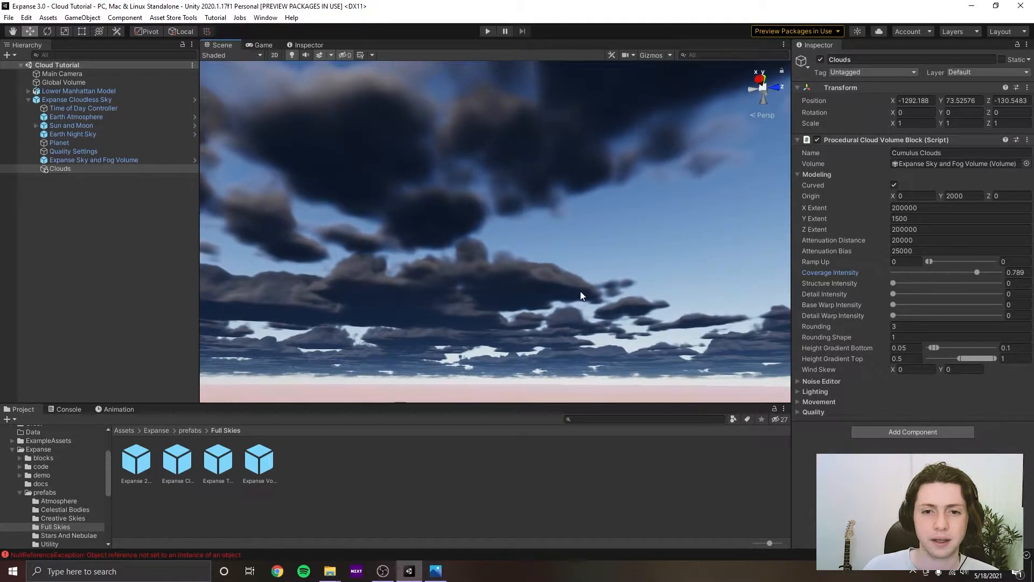
{"action": "right_click_drag", "start_coordinate": [499, 277], "coordinate": [568, 280]}
{"action": "left_click", "coordinate": [828, 173]}
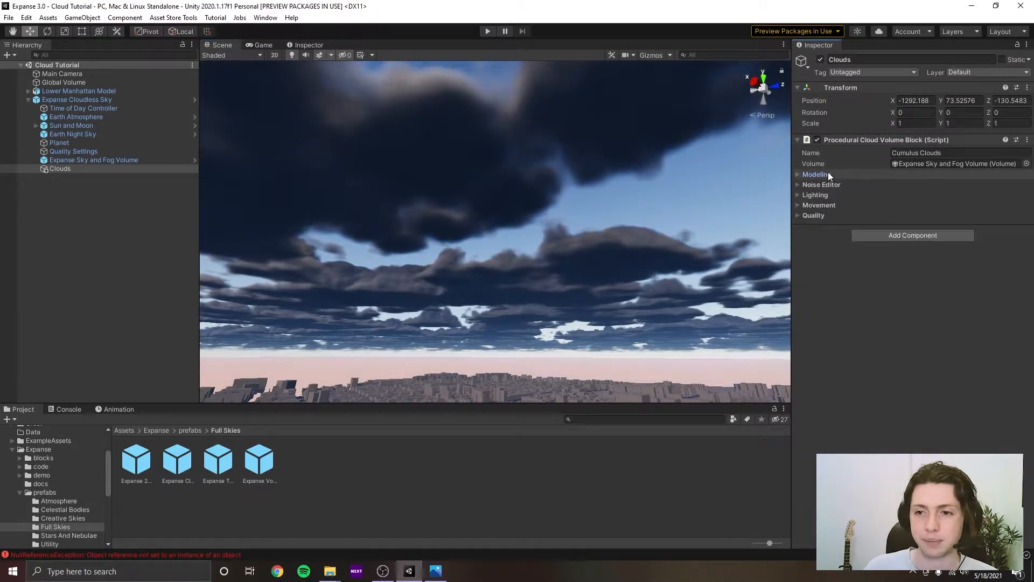
Set the cloud volume's Origin Y to 3000 in its modeling settings and look around at the raised cloud layer.
{"action": "left_click", "coordinate": [828, 175]}
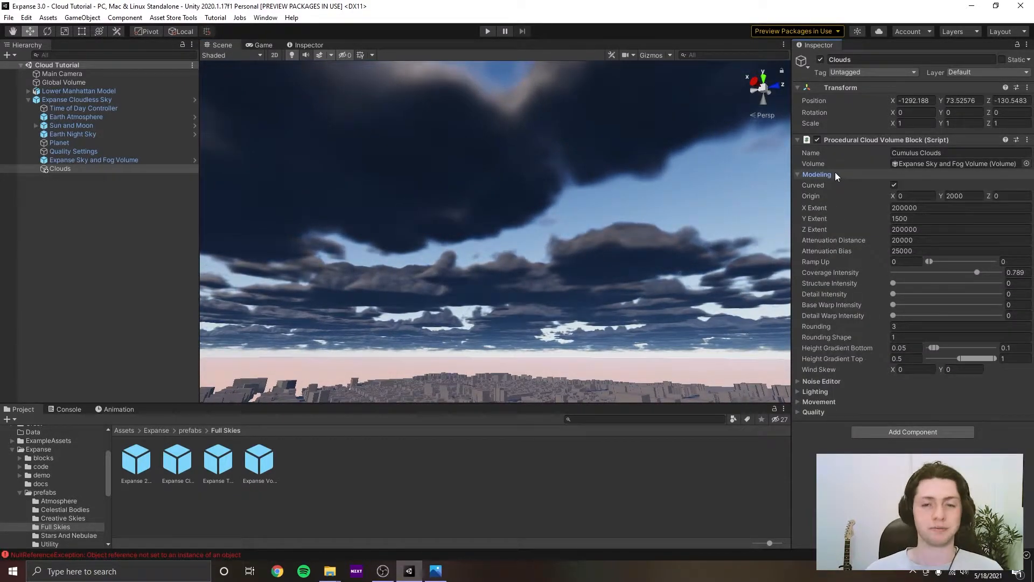
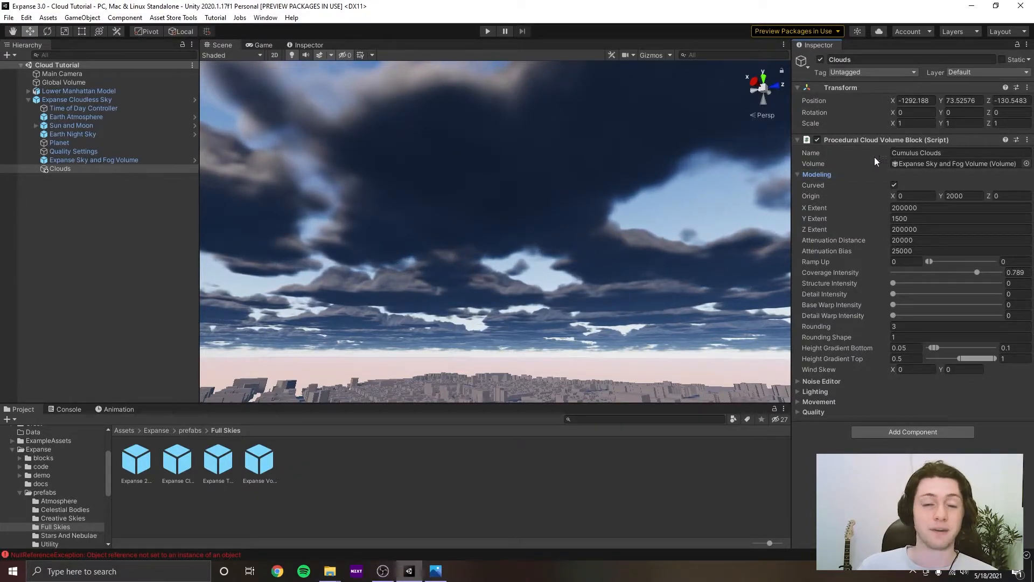
{"action": "left_click", "coordinate": [838, 175]}
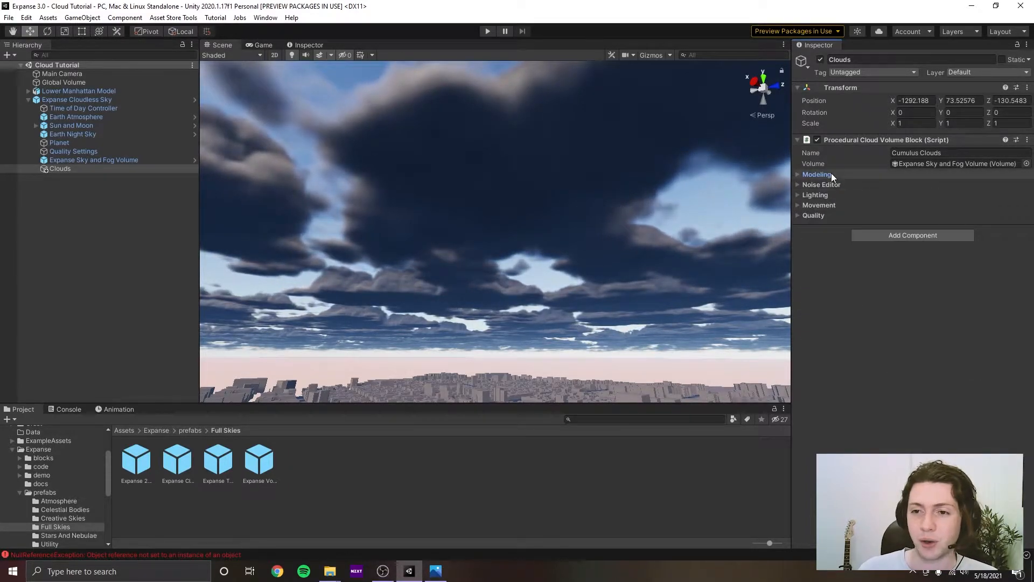
{"action": "left_click", "coordinate": [830, 174]}
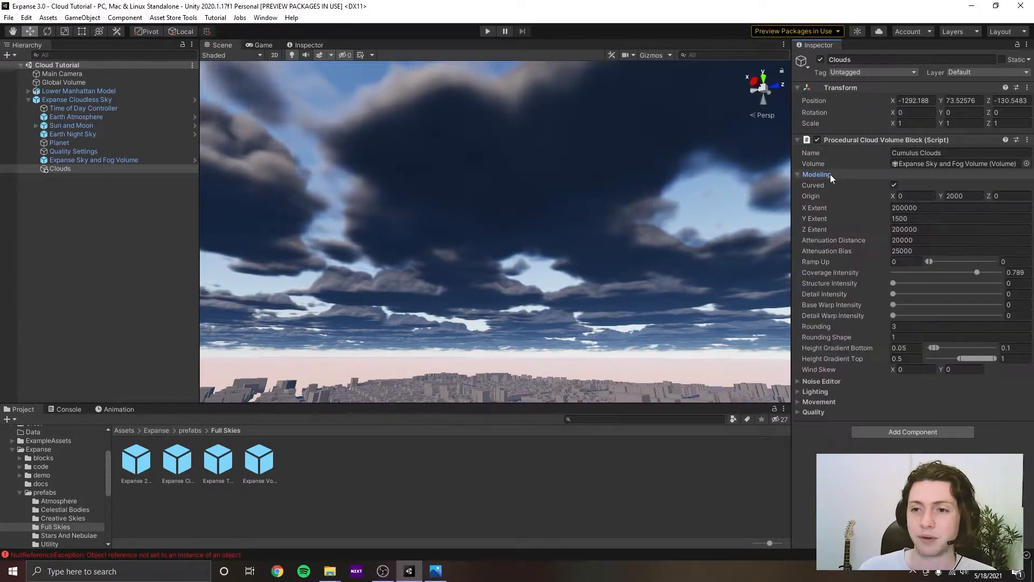
{"action": "left_click", "coordinate": [954, 196]}
{"action": "type", "text": "3000"}
{"action": "key", "text": "Return"}
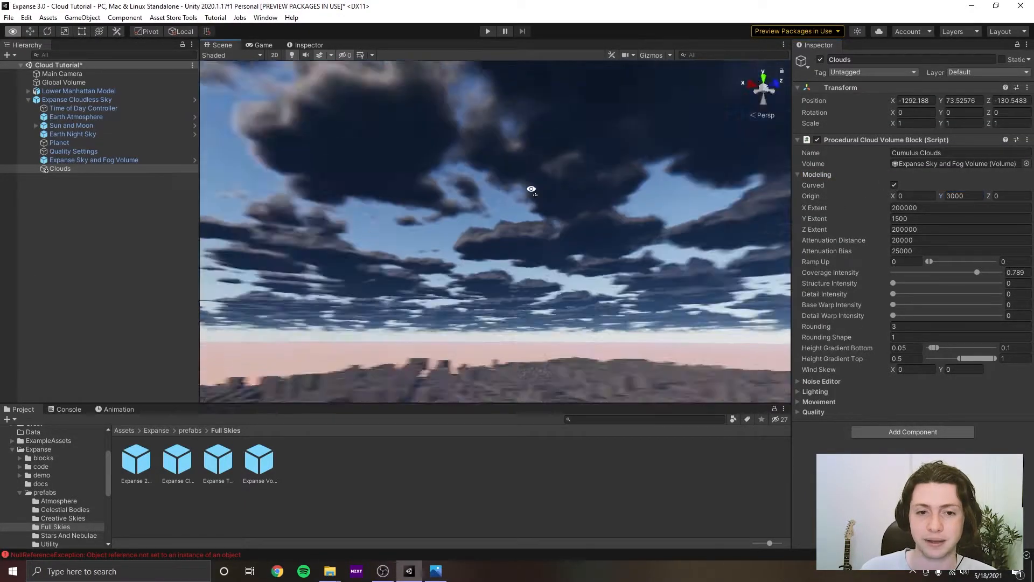
{"action": "right_click_drag", "start_coordinate": [521, 196], "coordinate": [706, 229]}
Set the cloud volume's Y Extent to 1800, save the scene and look at the sky over the buildings.
{"action": "left_click", "coordinate": [896, 218]}
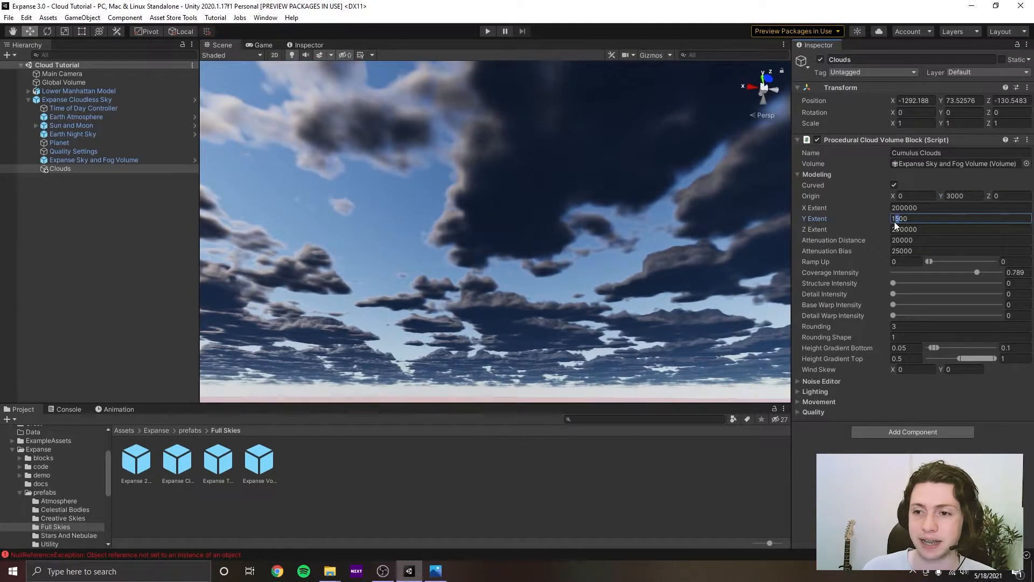
{"action": "key", "text": "Delete"}
{"action": "type", "text": "8"}
{"action": "key", "text": "ctrl+s"}
{"action": "right_click_drag", "start_coordinate": [715, 212], "coordinate": [773, 260]}
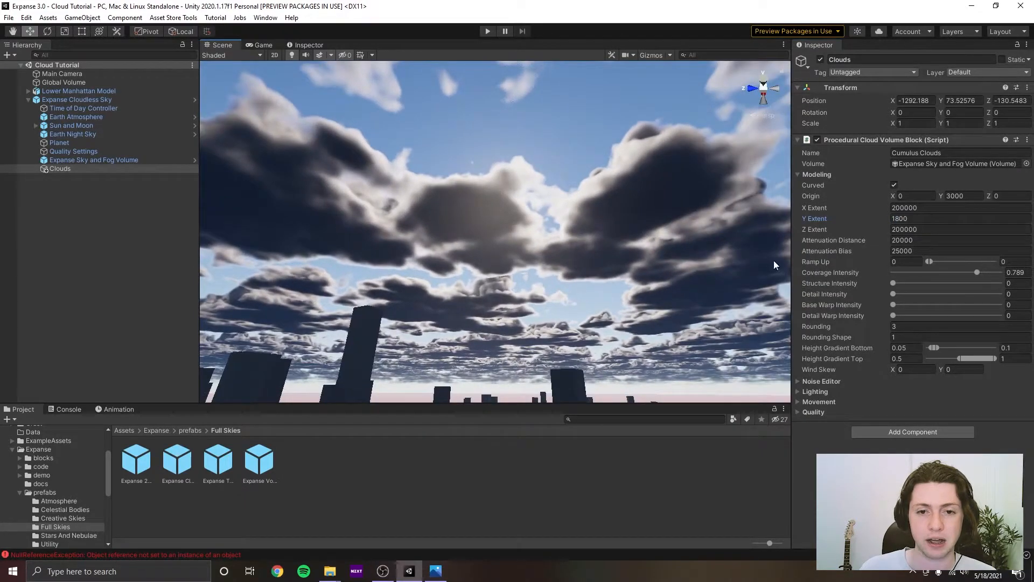
Switch between cloud-2.jpg in Photos and the Unity scene to compare the cloud shapes from several view angles.
{"action": "left_click", "coordinate": [436, 571]}
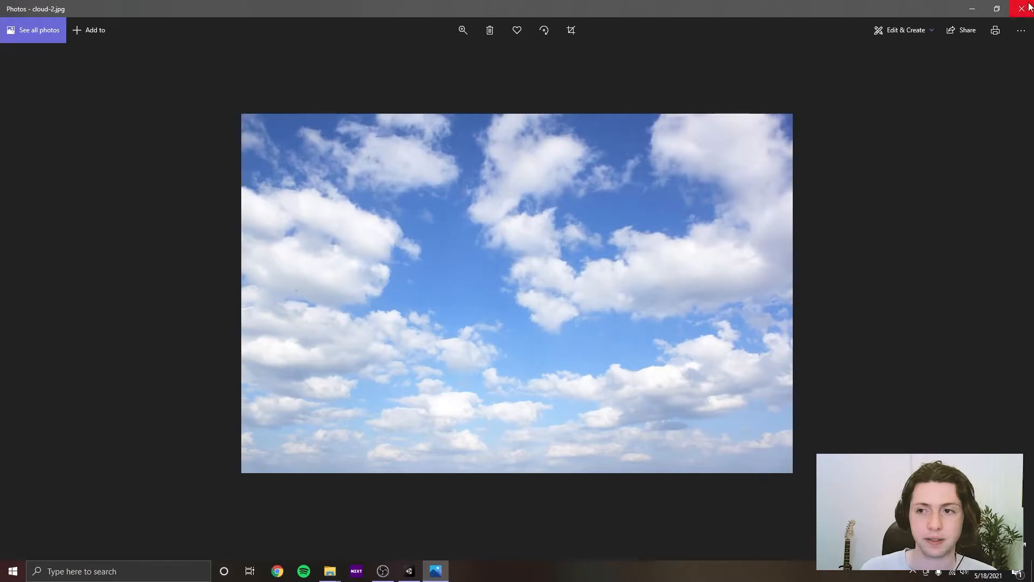
{"action": "left_click", "coordinate": [973, 12]}
{"action": "right_click_drag", "start_coordinate": [561, 231], "coordinate": [576, 177]}
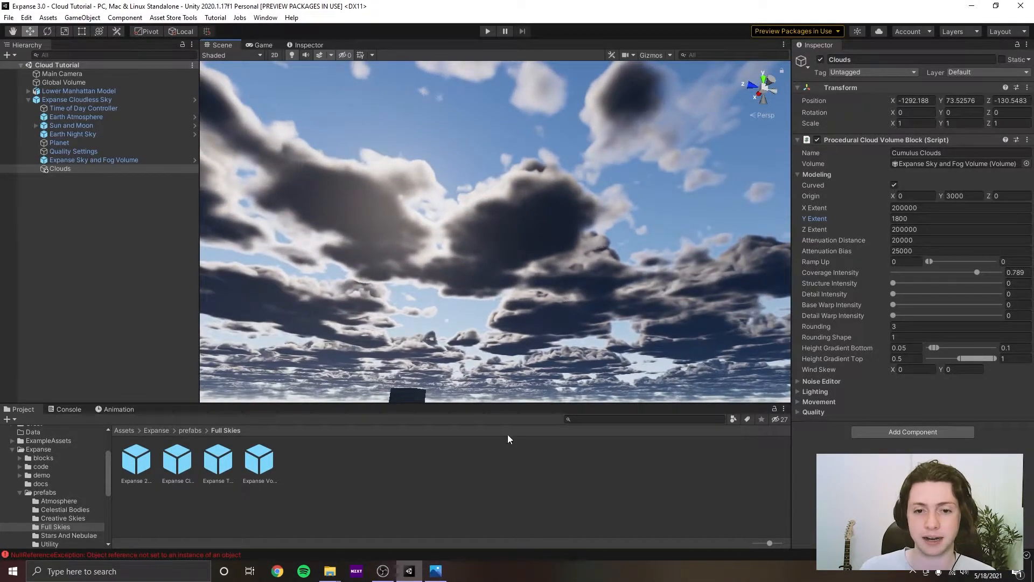
{"action": "left_click", "coordinate": [436, 571]}
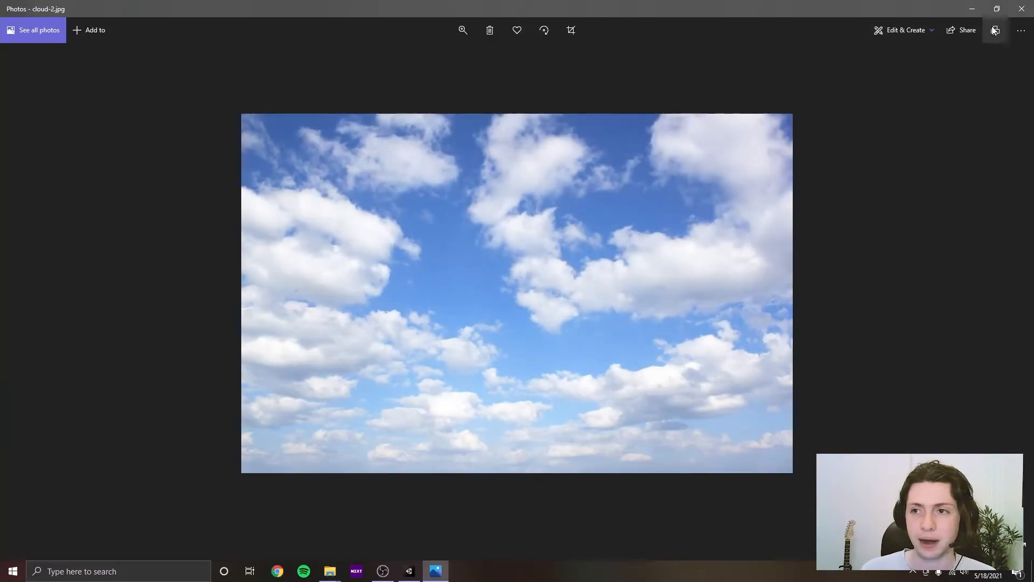
{"action": "left_click", "coordinate": [972, 3]}
{"action": "right_click_drag", "start_coordinate": [647, 257], "coordinate": [571, 290]}
{"action": "left_click", "coordinate": [435, 571]}
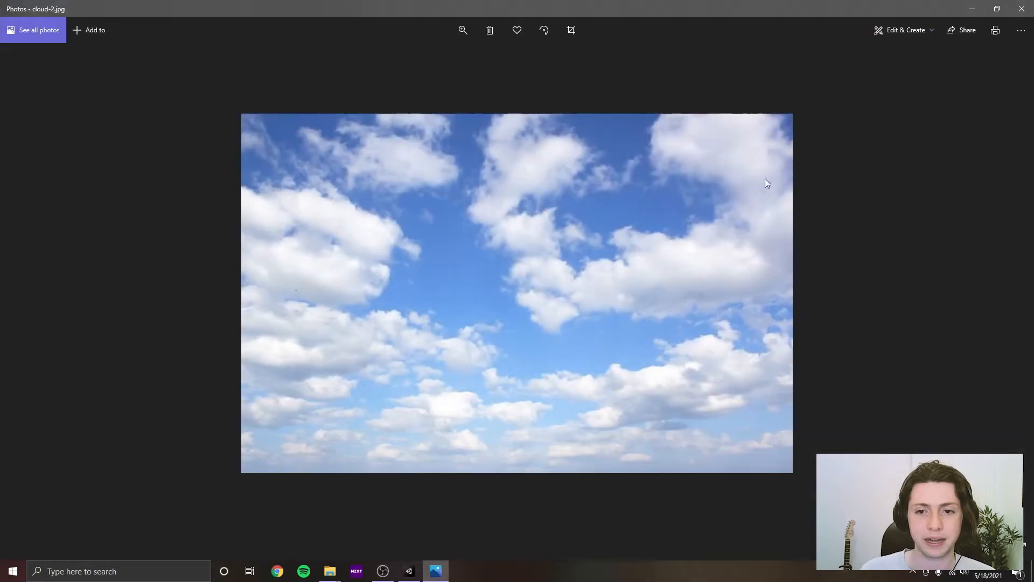
{"action": "left_click", "coordinate": [972, 7]}
Examine the cloud layer from above the city model, from far away and close up.
{"action": "right_click_drag", "start_coordinate": [565, 134], "coordinate": [503, 305]}
{"action": "scroll", "coordinate": [545, 266], "scroll_direction": "down", "scroll_amount": 15}
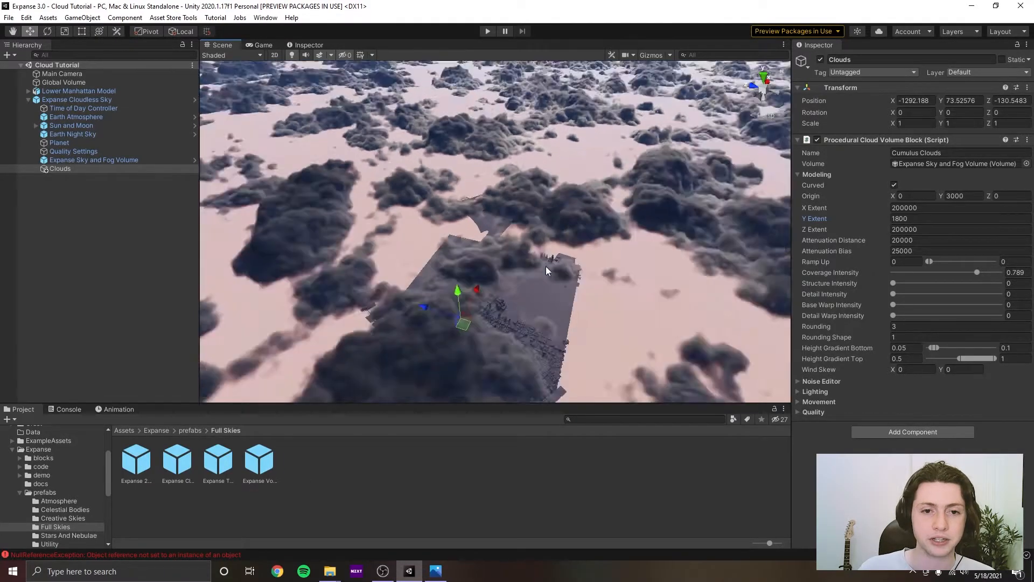
{"action": "mouse_move", "coordinate": [551, 266]}
{"action": "right_mouse_down"}
{"action": "mouse_move", "coordinate": [478, 268]}
{"action": "mouse_move", "coordinate": [557, 269]}
{"action": "right_mouse_up"}
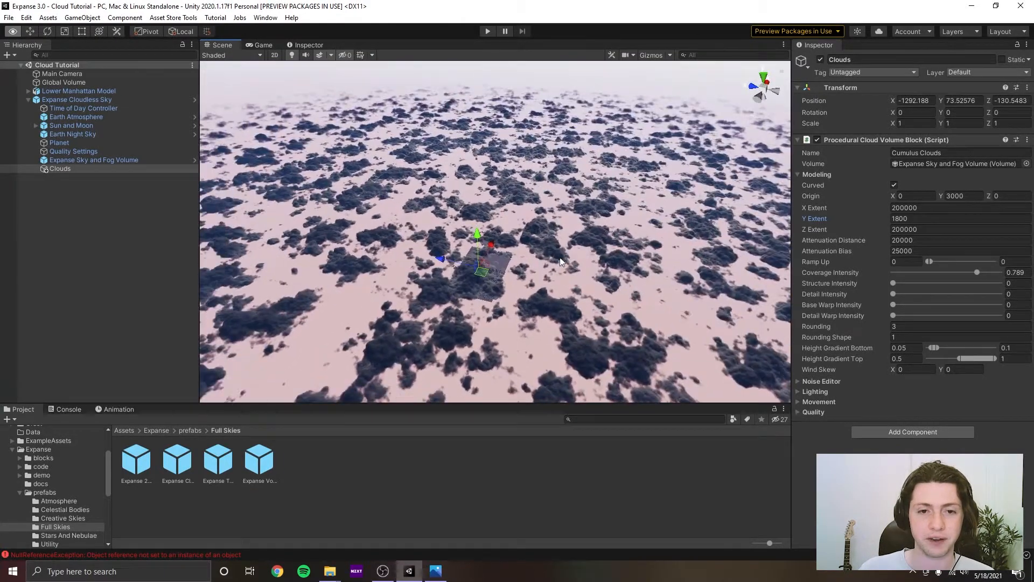
{"action": "scroll", "coordinate": [557, 270], "scroll_direction": "up", "scroll_amount": 10}
{"action": "scroll", "coordinate": [550, 269], "scroll_direction": "up", "scroll_amount": 8}
{"action": "middle_click_drag", "start_coordinate": [539, 269], "coordinate": [524, 240]}
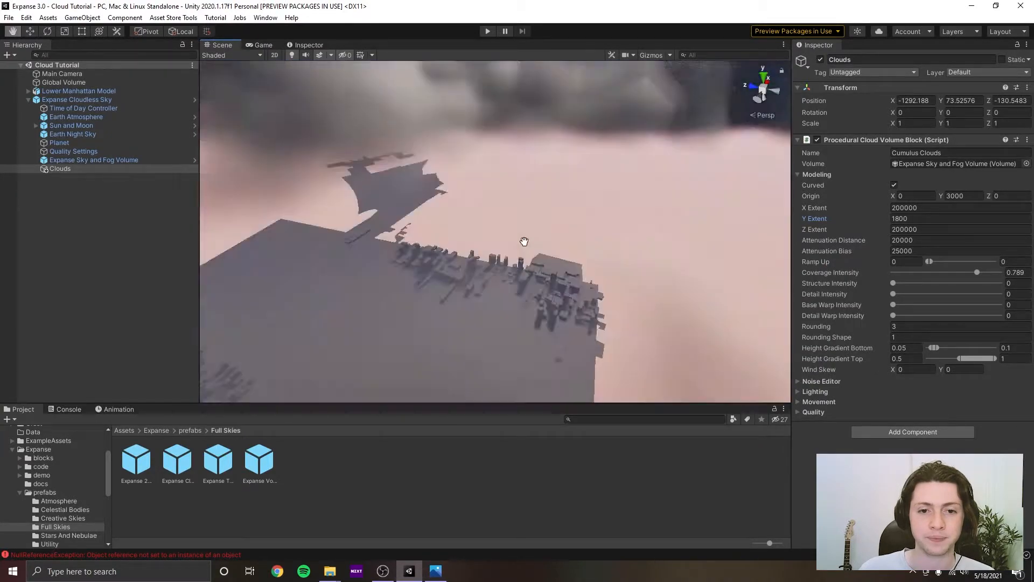
{"action": "scroll", "coordinate": [523, 247], "scroll_direction": "down", "scroll_amount": 10}
{"action": "scroll", "coordinate": [519, 242], "scroll_direction": "down", "scroll_amount": 5}
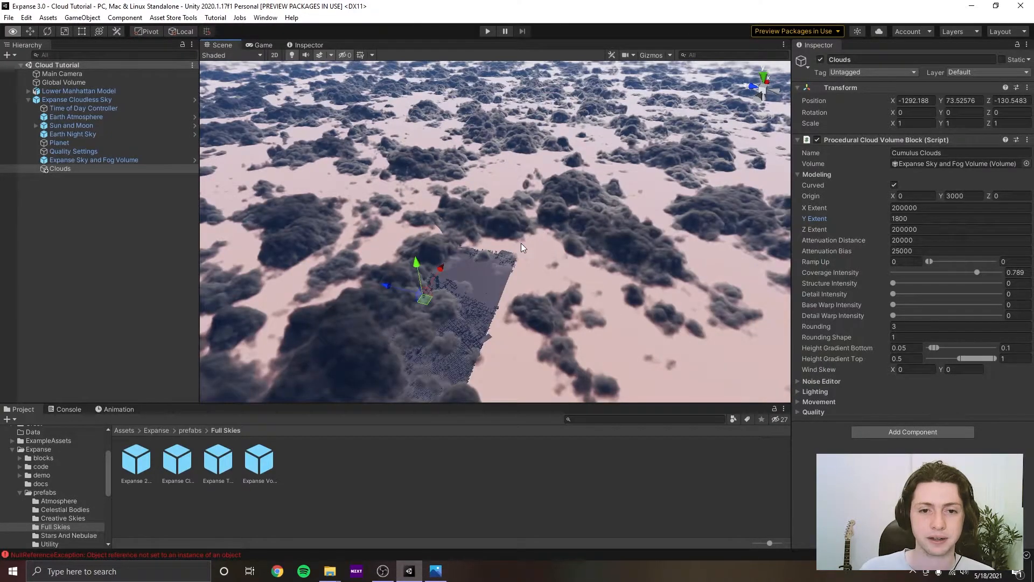
{"action": "right_click_drag", "start_coordinate": [521, 243], "coordinate": [506, 257]}
{"action": "middle_click_drag", "start_coordinate": [506, 256], "coordinate": [532, 245]}
{"action": "scroll", "coordinate": [519, 254], "scroll_direction": "up", "scroll_amount": 3}
{"action": "scroll", "coordinate": [519, 249], "scroll_direction": "down", "scroll_amount": 3}
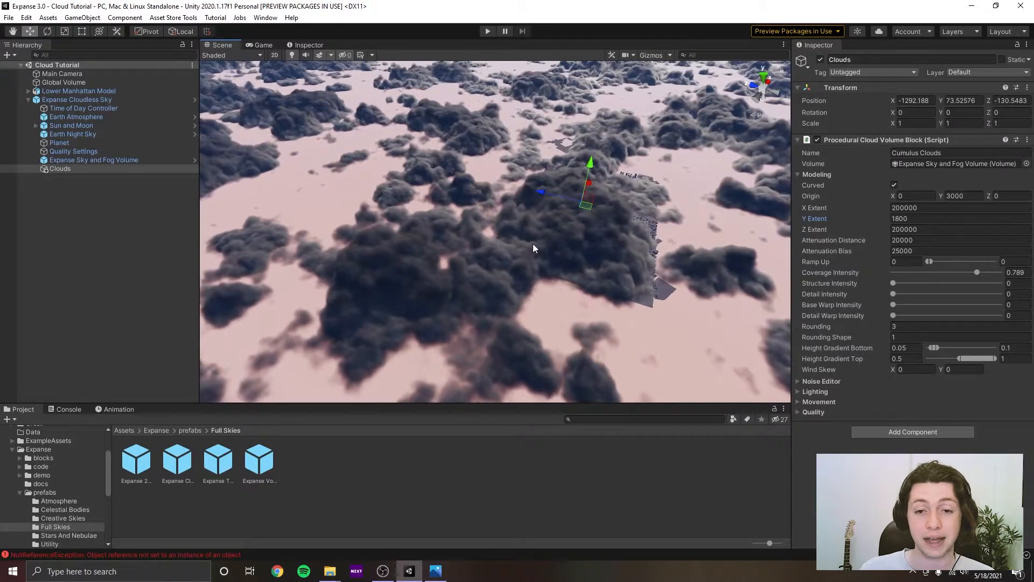
{"action": "scroll", "coordinate": [558, 231], "scroll_direction": "up", "scroll_amount": 3}
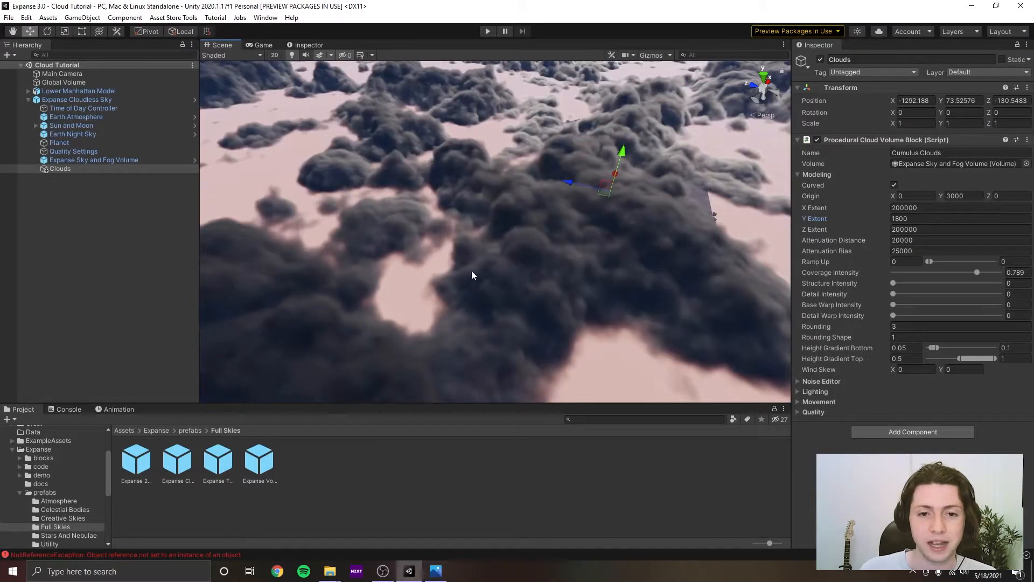
{"action": "scroll", "coordinate": [506, 220], "scroll_direction": "down", "scroll_amount": 3}
{"action": "mouse_move", "coordinate": [506, 223]}
{"action": "middle_mouse_down"}
{"action": "mouse_move", "coordinate": [539, 226]}
{"action": "mouse_move", "coordinate": [512, 227]}
{"action": "middle_mouse_up"}
{"action": "scroll", "coordinate": [551, 232], "scroll_direction": "up", "scroll_amount": 3}
{"action": "scroll", "coordinate": [572, 234], "scroll_direction": "up", "scroll_amount": 3}
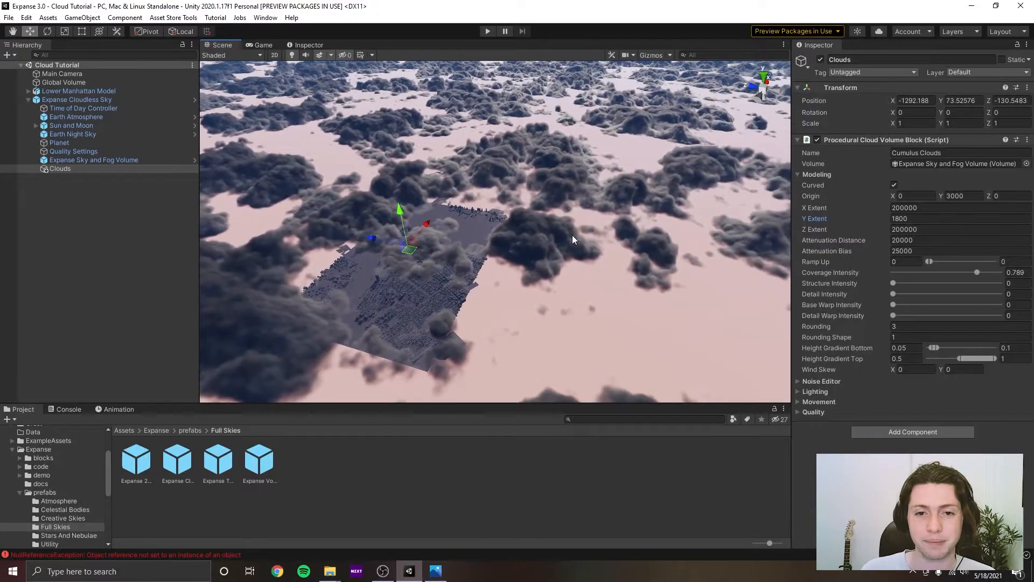
Enable Use Offset in the cloud volume's movement settings in place of the velocities.
{"action": "left_click", "coordinate": [845, 174]}
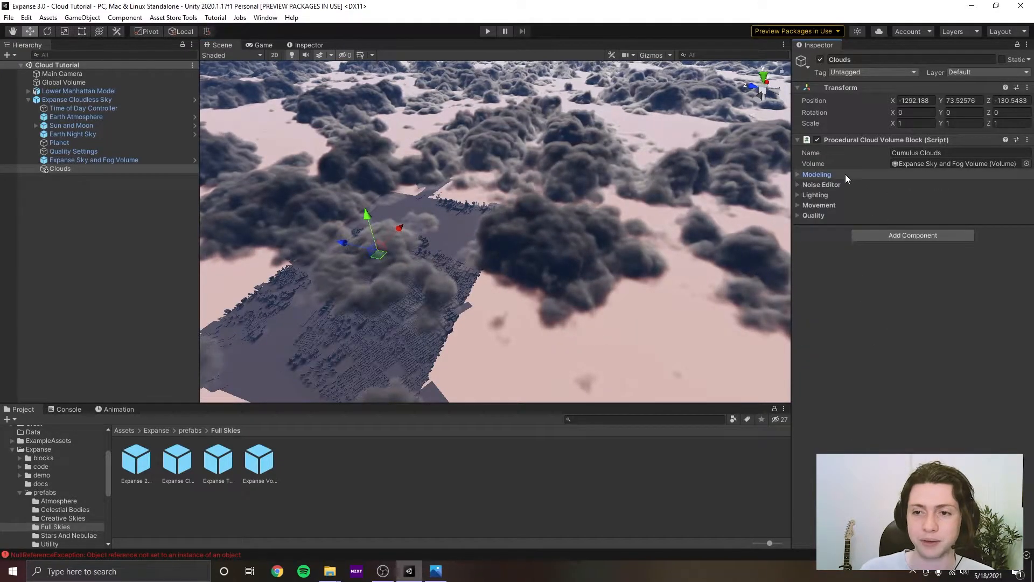
{"action": "left_click", "coordinate": [820, 205]}
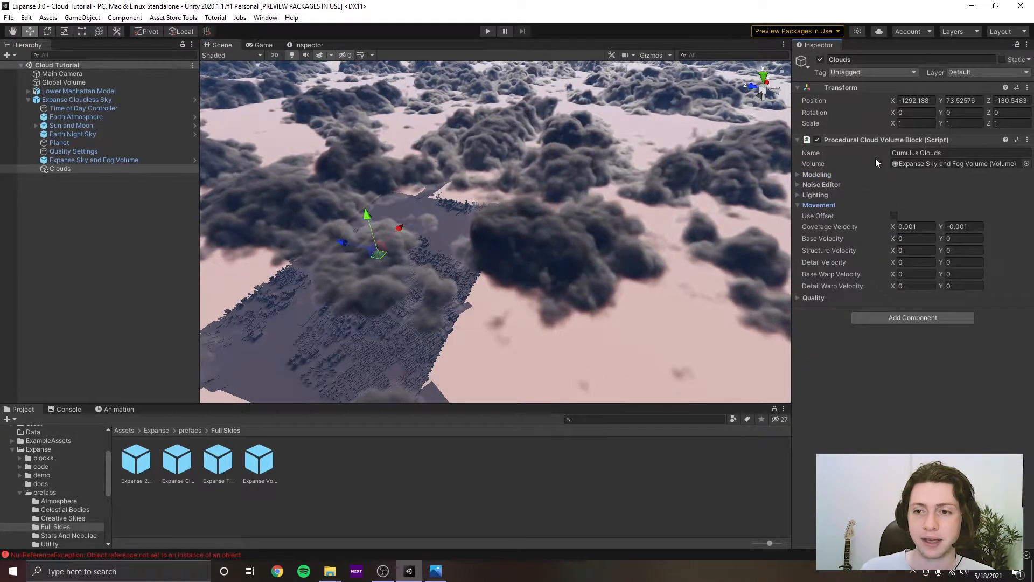
{"action": "left_click", "coordinate": [895, 217]}
{"action": "mouse_move", "coordinate": [560, 229]}
{"action": "right_mouse_down"}
{"action": "mouse_move", "coordinate": [664, 215]}
{"action": "mouse_move", "coordinate": [810, 248]}
{"action": "mouse_move", "coordinate": [814, 302]}
{"action": "mouse_move", "coordinate": [53, 265]}
{"action": "mouse_move", "coordinate": [608, 205]}
{"action": "mouse_move", "coordinate": [559, 209]}
{"action": "right_mouse_up"}
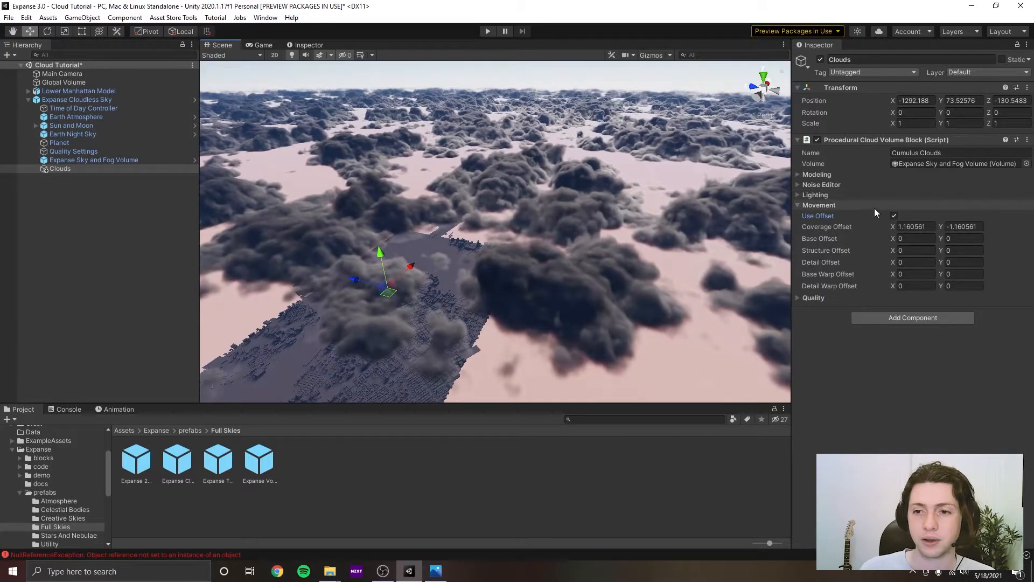
{"action": "left_click", "coordinate": [849, 205]}
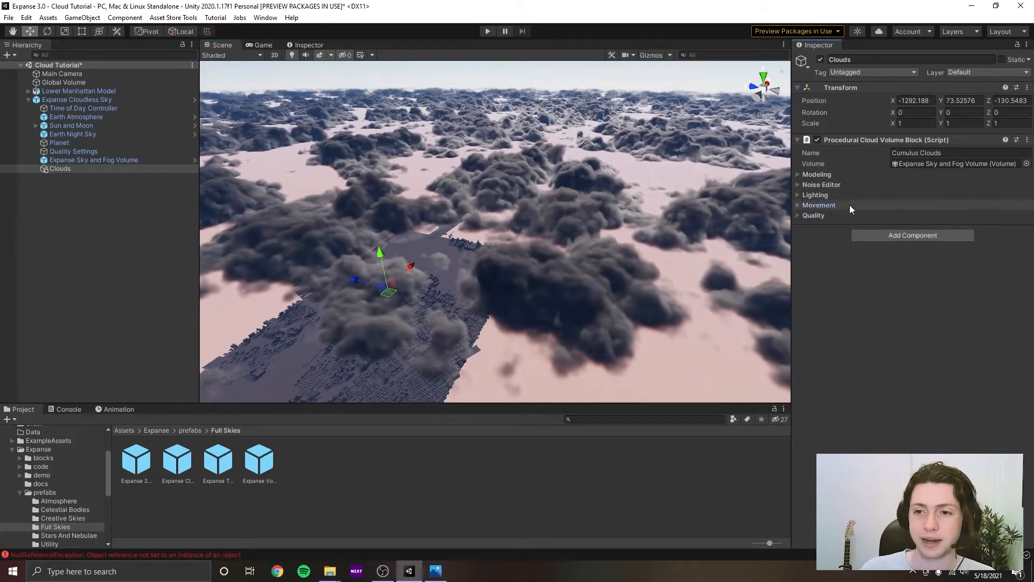
Raise the cloud volume's Structure Intensity to about 0.157 in its modeling settings.
{"action": "left_click", "coordinate": [820, 173]}
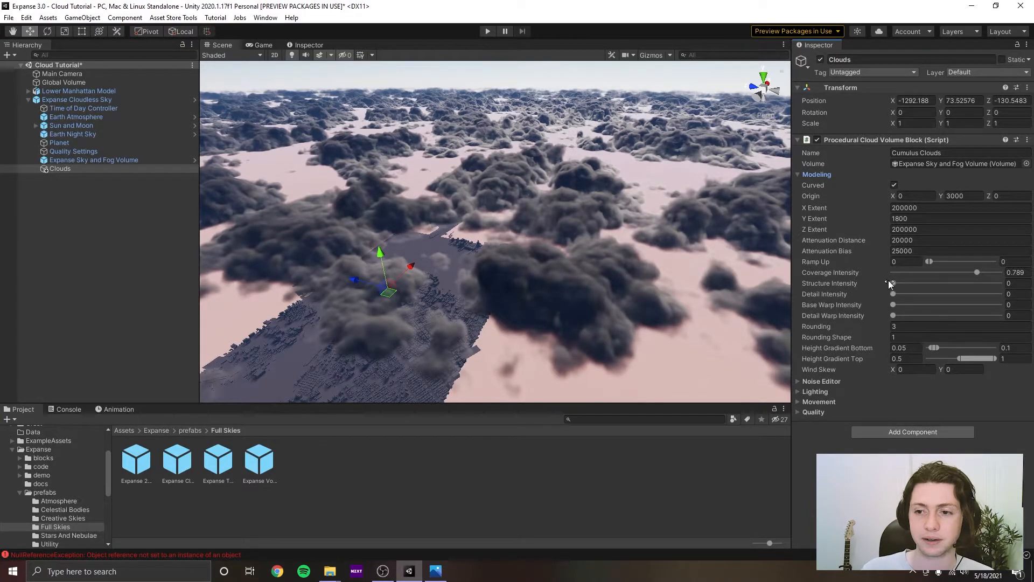
{"action": "mouse_move", "coordinate": [895, 283]}
{"action": "left_mouse_down"}
{"action": "mouse_move", "coordinate": [922, 283]}
{"action": "mouse_move", "coordinate": [890, 286]}
{"action": "mouse_move", "coordinate": [910, 282]}
{"action": "left_mouse_up"}
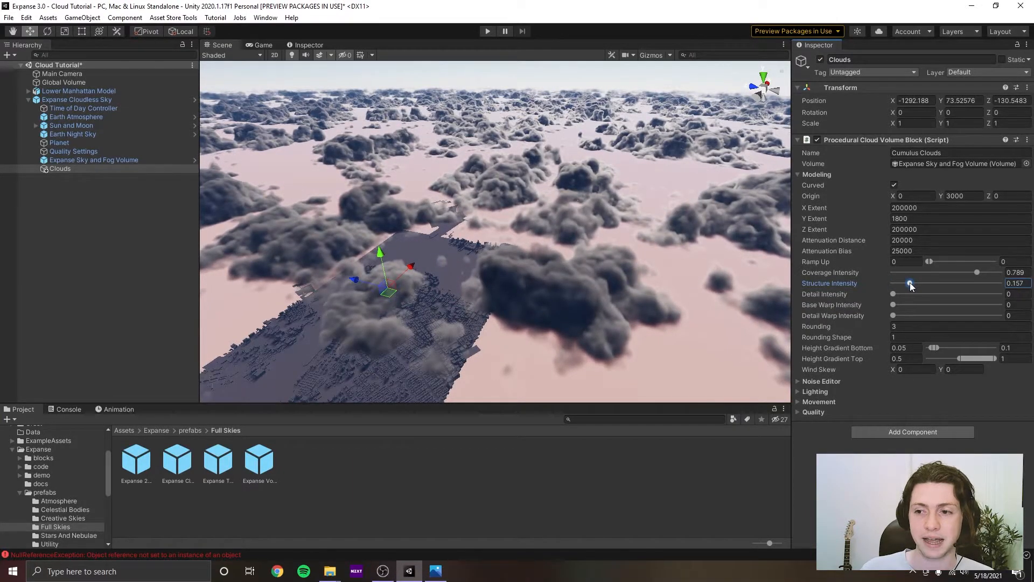
{"action": "left_click", "coordinate": [838, 174]}
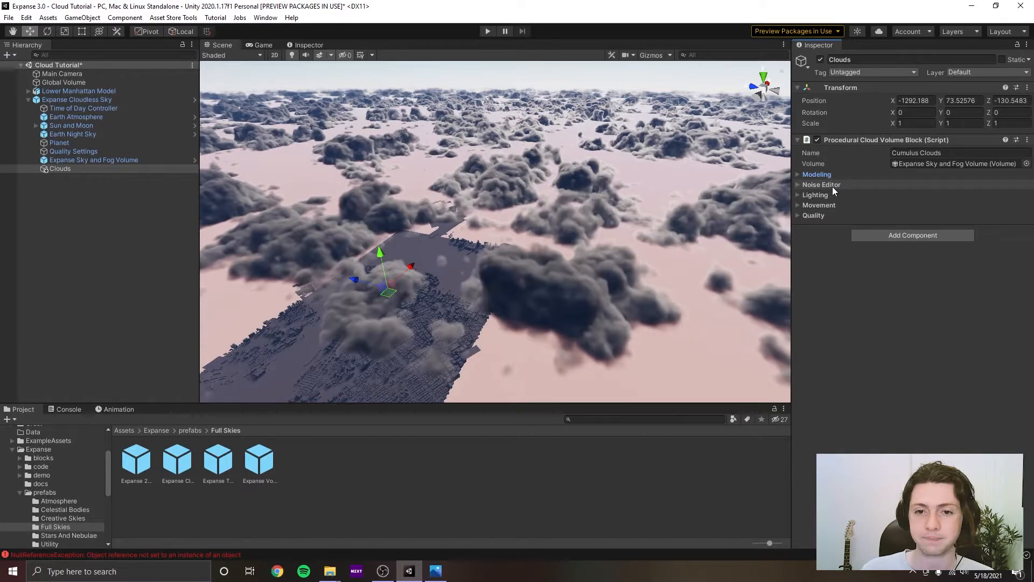
Select the Structure layer in the noise editor and set its Noise Type to Worley.
{"action": "left_click", "coordinate": [825, 184]}
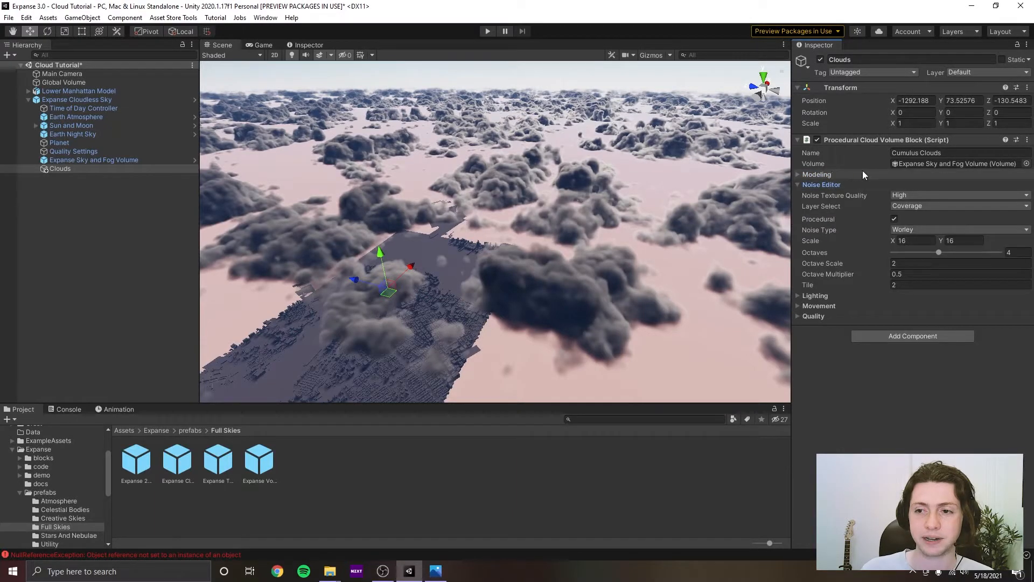
{"action": "left_click", "coordinate": [914, 206]}
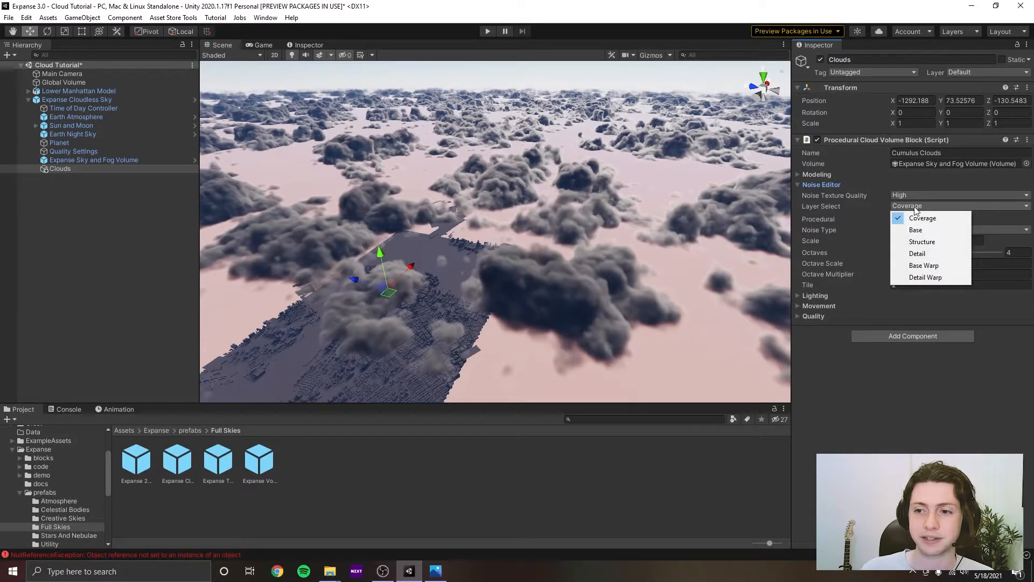
{"action": "left_click", "coordinate": [923, 241]}
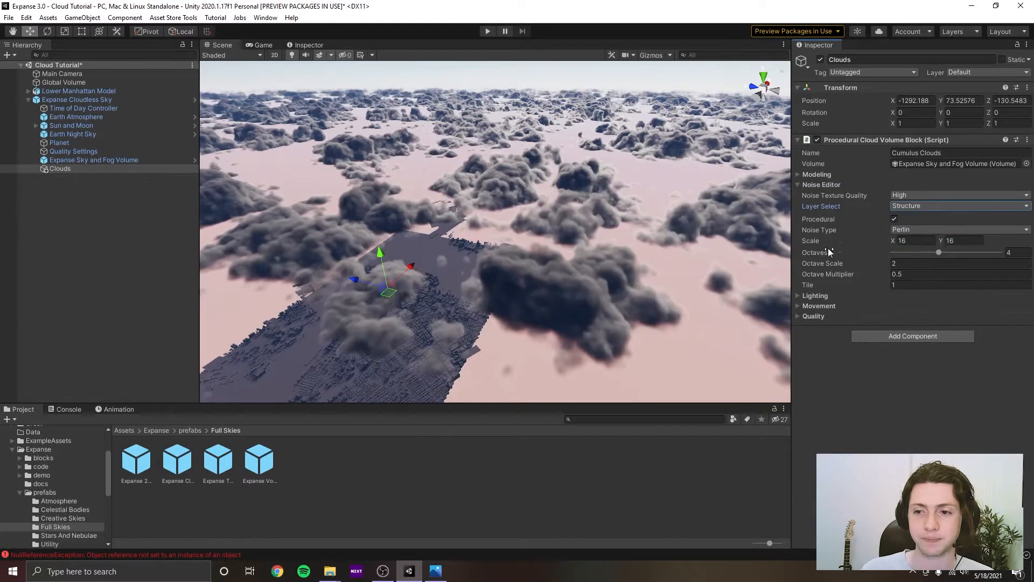
{"action": "mouse_move", "coordinate": [667, 235]}
{"action": "right_mouse_down"}
{"action": "mouse_move", "coordinate": [672, 266]}
{"action": "mouse_move", "coordinate": [662, 238]}
{"action": "right_mouse_up"}
{"action": "left_click", "coordinate": [907, 231]}
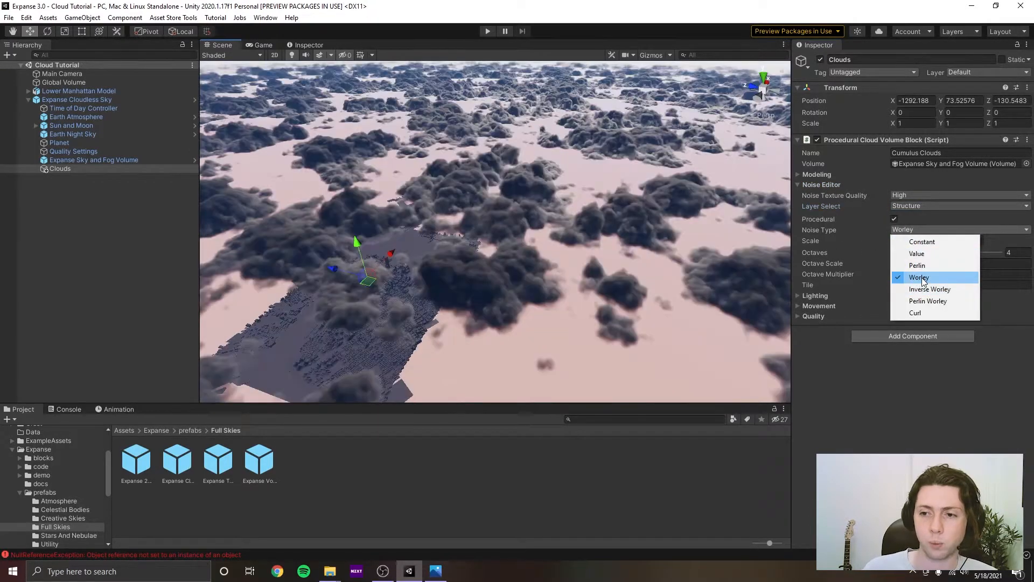
{"action": "left_click", "coordinate": [925, 278]}
{"action": "right_click_drag", "start_coordinate": [623, 272], "coordinate": [577, 269]}
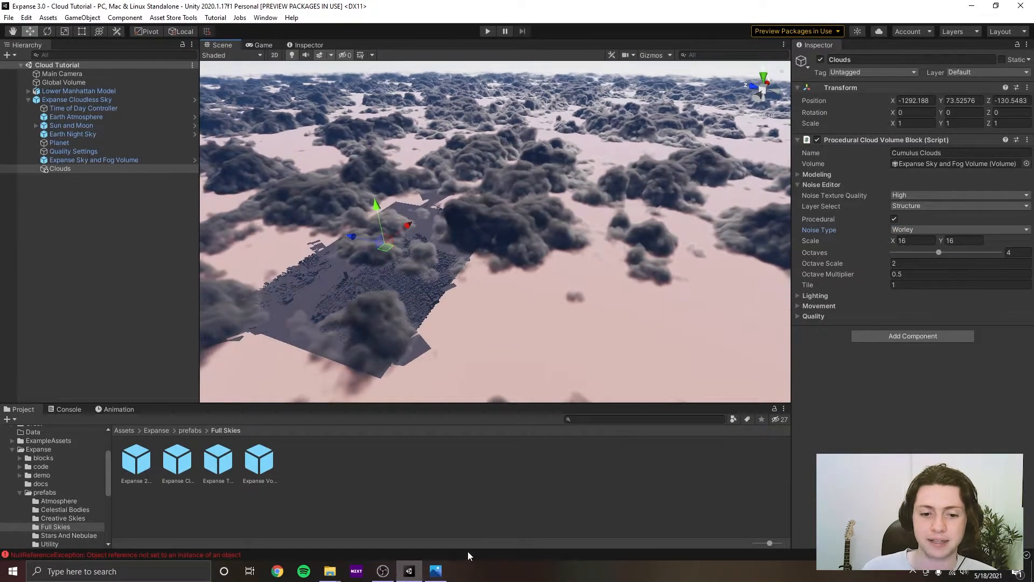
Zoom in on cloud-2.jpg in Photos to study the structure of the cloud edges, then return to Unity.
{"action": "left_click", "coordinate": [436, 571]}
{"action": "scroll", "coordinate": [414, 323], "scroll_direction": "up", "scroll_amount": 5}
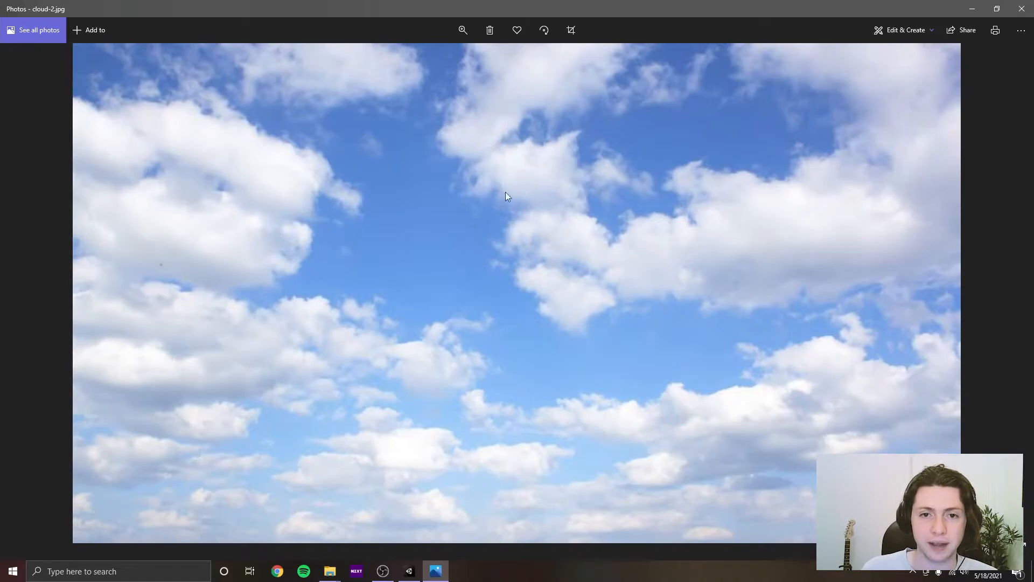
{"action": "scroll", "coordinate": [444, 247], "scroll_direction": "down", "scroll_amount": 2}
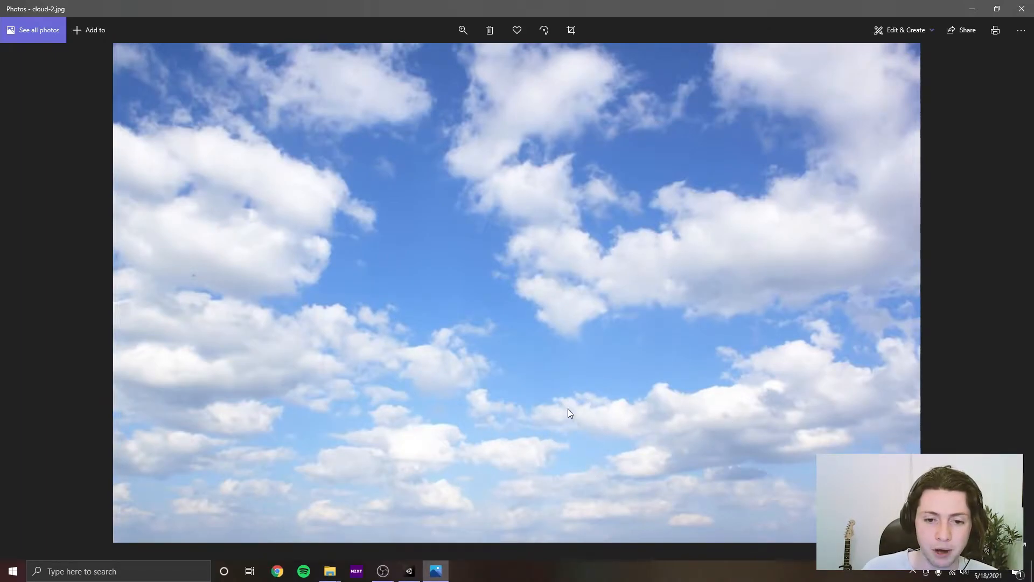
{"action": "scroll", "coordinate": [567, 387], "scroll_direction": "down", "scroll_amount": 2}
{"action": "left_click", "coordinate": [972, 9]}
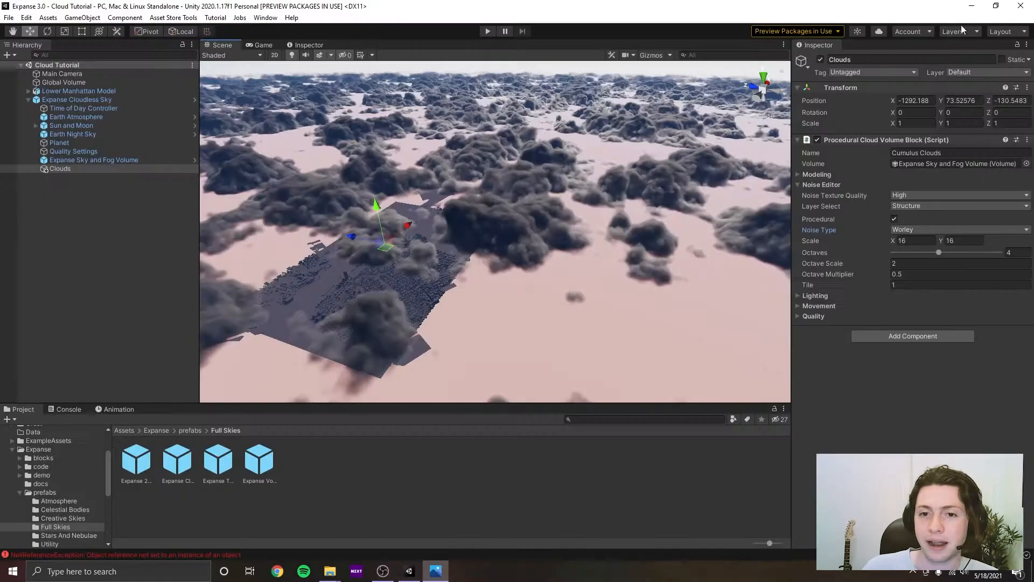
Set the Structure layer's Tile to 8 and reduce its Octaves to 1.
{"action": "right_click_drag", "start_coordinate": [631, 290], "coordinate": [599, 266]}
{"action": "middle_click_drag", "start_coordinate": [600, 266], "coordinate": [594, 284]}
{"action": "right_click_drag", "start_coordinate": [593, 283], "coordinate": [627, 280]}
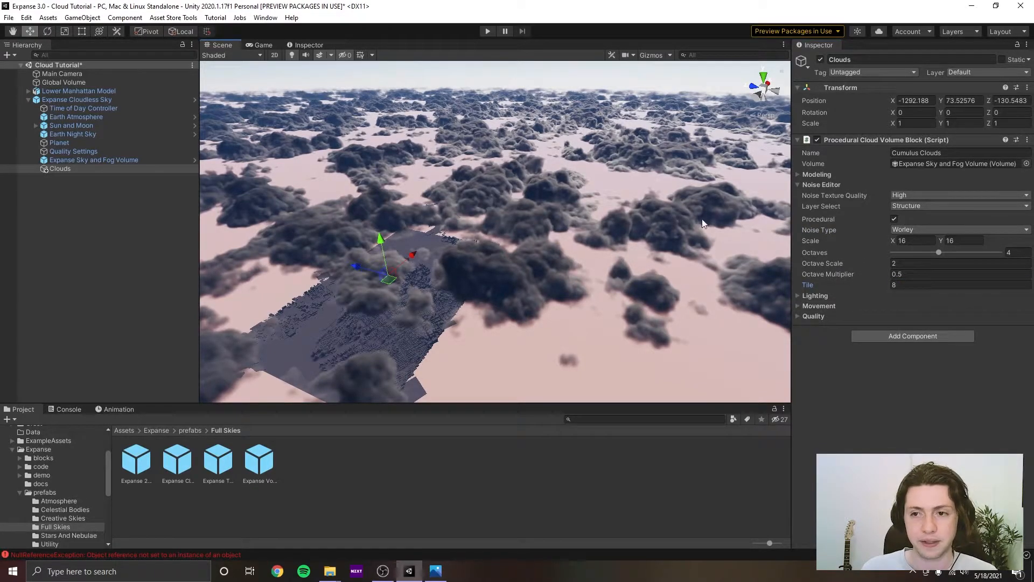
{"action": "left_click_drag", "start_coordinate": [926, 252], "coordinate": [797, 252]}
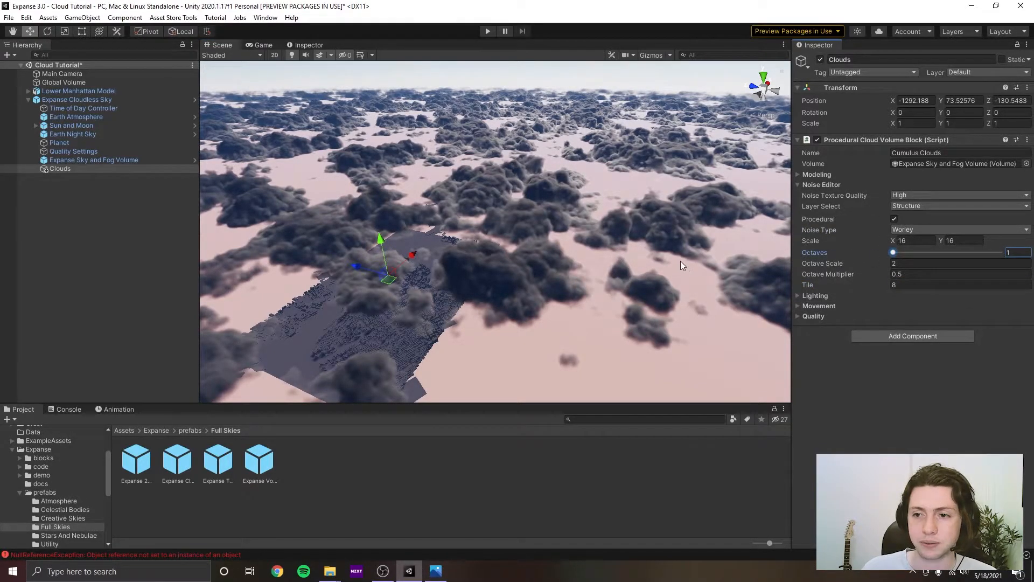
Save the scene and raise the cloud volume's Structure Intensity to about 0.414 in its modeling settings.
{"action": "right_click_drag", "start_coordinate": [680, 261], "coordinate": [689, 256]}
{"action": "key", "text": "ctrl+s"}
{"action": "left_click", "coordinate": [823, 185]}
{"action": "left_click", "coordinate": [822, 176]}
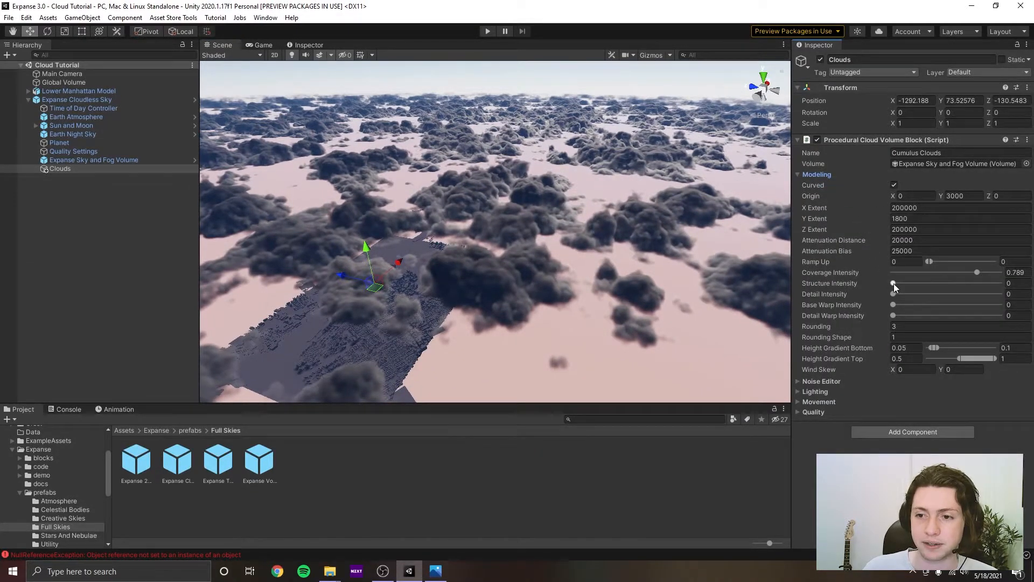
{"action": "left_click_drag", "start_coordinate": [894, 284], "coordinate": [933, 296]}
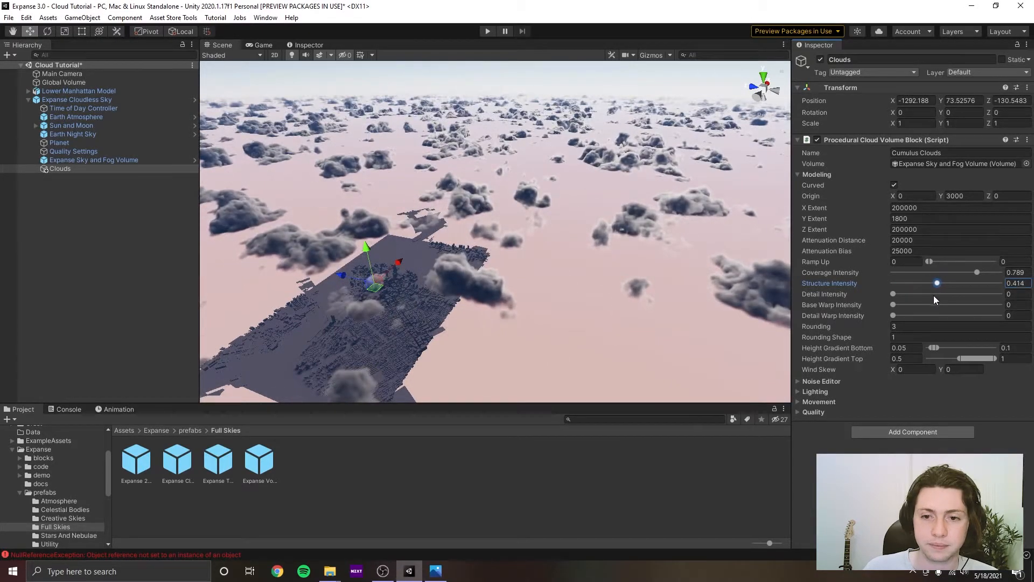
Set the Structure noise layer's Tile to 64 and inspect the cloud shapes up close.
{"action": "right_click_drag", "start_coordinate": [671, 290], "coordinate": [520, 323]}
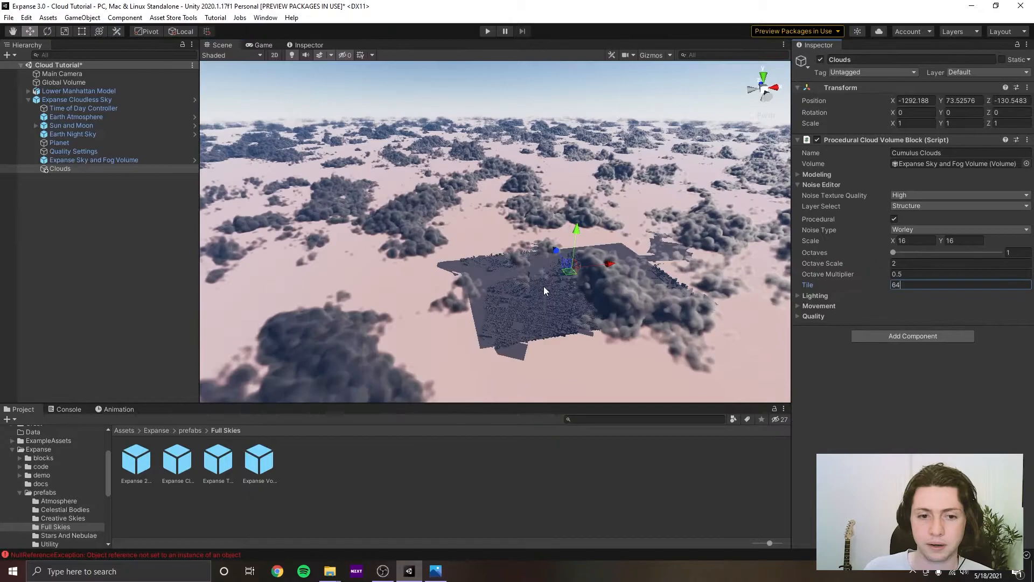
{"action": "right_click_drag", "start_coordinate": [544, 286], "coordinate": [471, 322]}
{"action": "middle_click_drag", "start_coordinate": [471, 322], "coordinate": [516, 278]}
{"action": "scroll", "coordinate": [516, 278], "scroll_direction": "down", "scroll_amount": 3}
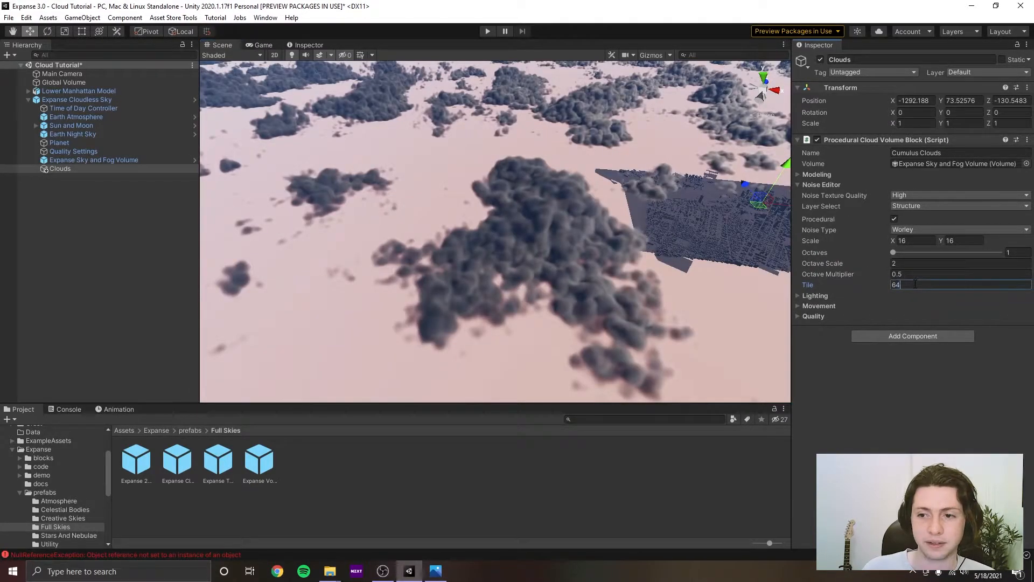
{"action": "scroll", "coordinate": [647, 271], "scroll_direction": "up", "scroll_amount": 5}
{"action": "scroll", "coordinate": [647, 270], "scroll_direction": "down", "scroll_amount": 5}
{"action": "right_click_drag", "start_coordinate": [648, 271], "coordinate": [669, 265]}
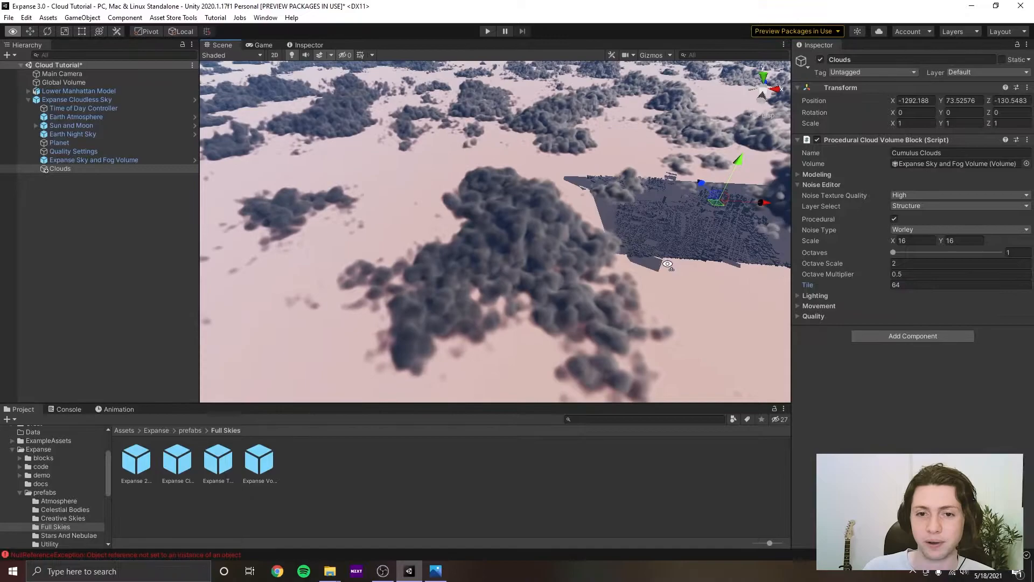
Lower the cloud volume's Structure Intensity to 0 in its modeling settings.
{"action": "left_click", "coordinate": [846, 183]}
{"action": "left_click", "coordinate": [830, 175]}
{"action": "left_click_drag", "start_coordinate": [931, 286], "coordinate": [878, 284]}
{"action": "left_click", "coordinate": [816, 174]}
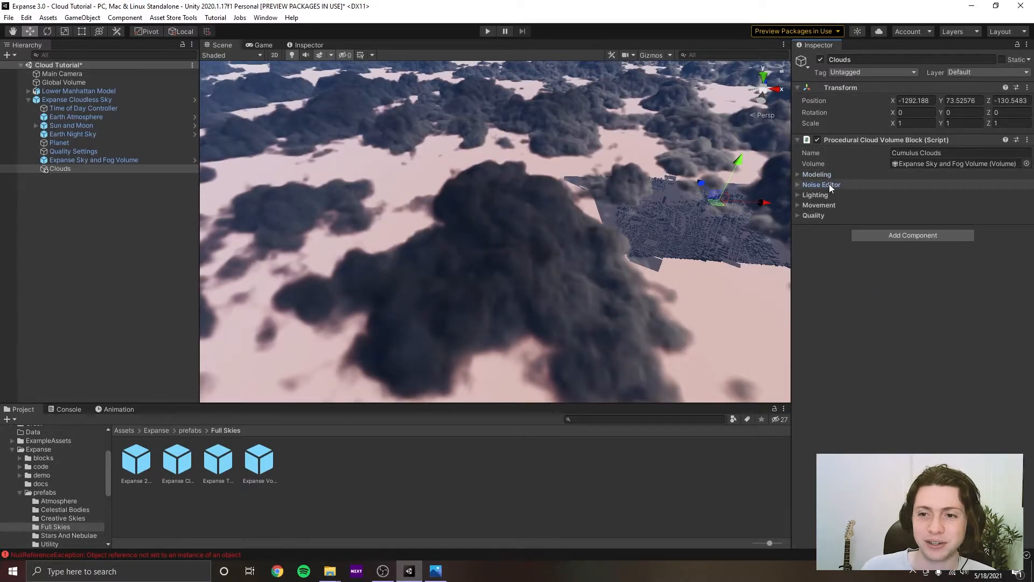
Set the Structure noise layer's Tile to 72 in the noise editor.
{"action": "left_click", "coordinate": [821, 185]}
{"action": "left_click_drag", "start_coordinate": [636, 254], "coordinate": [587, 260], "text": "alt"}
{"action": "left_click", "coordinate": [912, 284]}
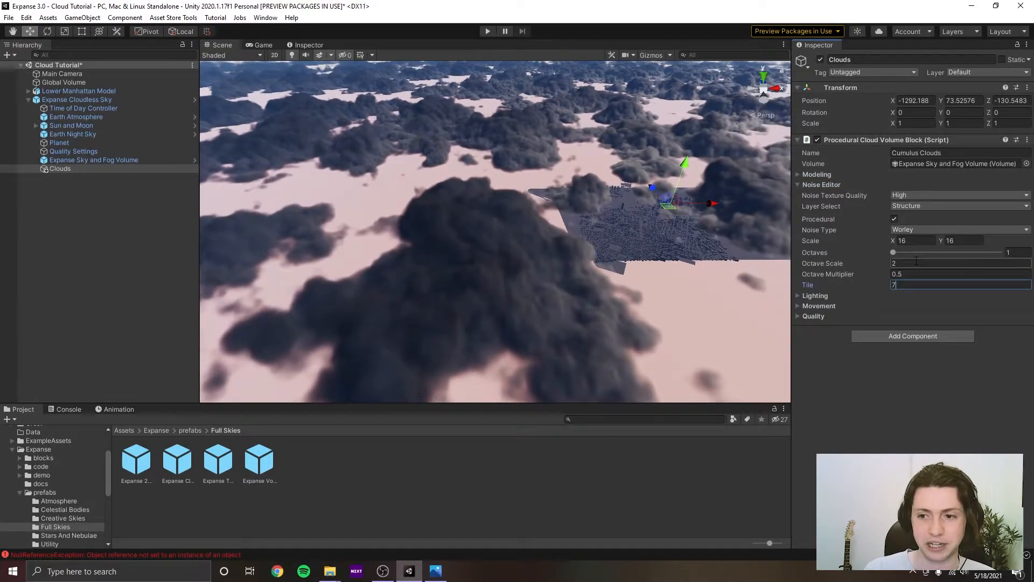
{"action": "type", "text": "72"}
Set the Structure layer's Scale to 8 in X and Y and its Octaves to 4, saving the scene.
{"action": "left_click_drag", "start_coordinate": [533, 226], "coordinate": [511, 235], "text": "alt"}
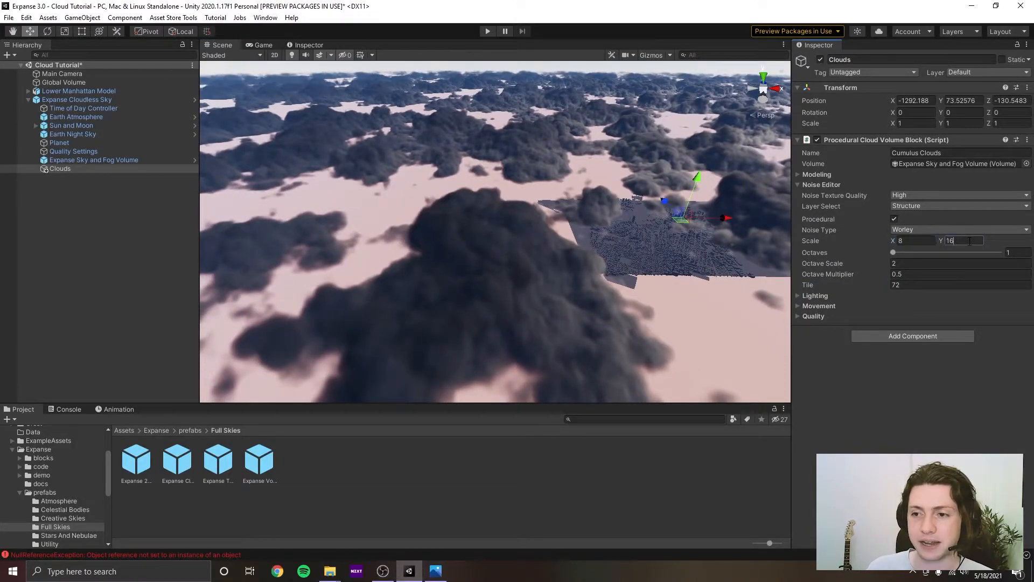
{"action": "left_click_drag", "start_coordinate": [662, 263], "coordinate": [600, 278], "text": "alt"}
{"action": "key", "text": "ctrl+s"}
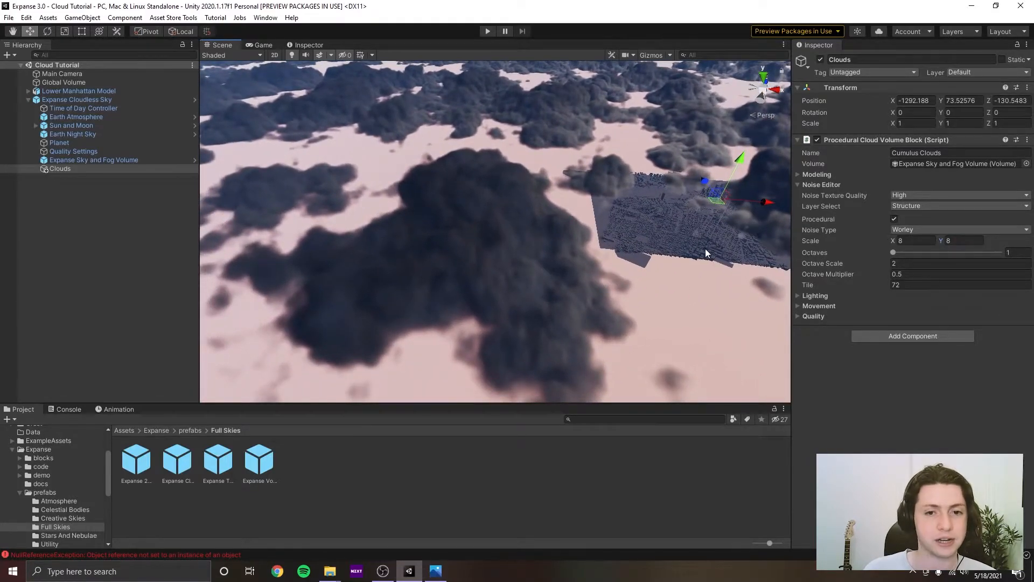
{"action": "left_click", "coordinate": [893, 252]}
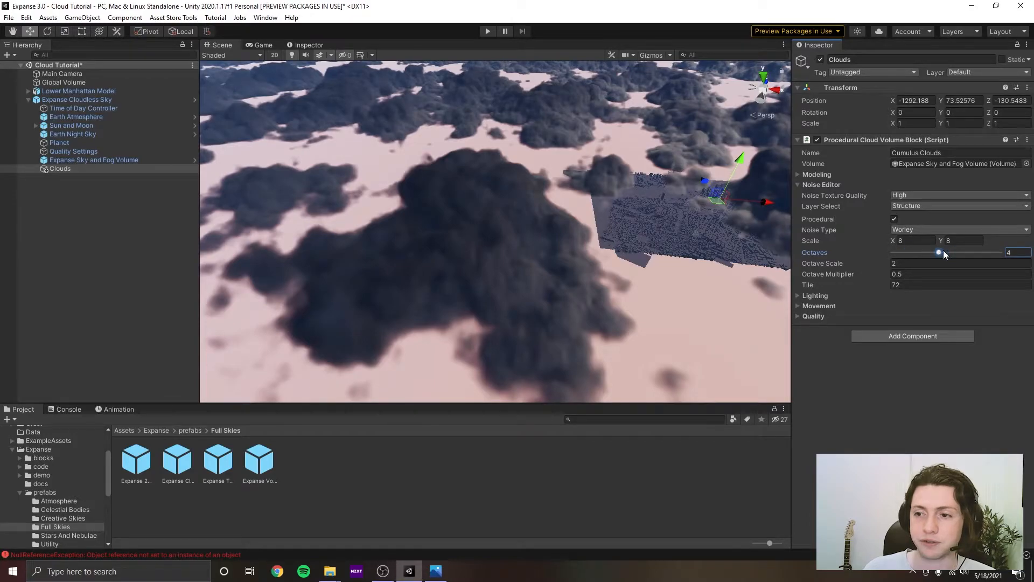
{"action": "key", "text": "ctrl+s"}
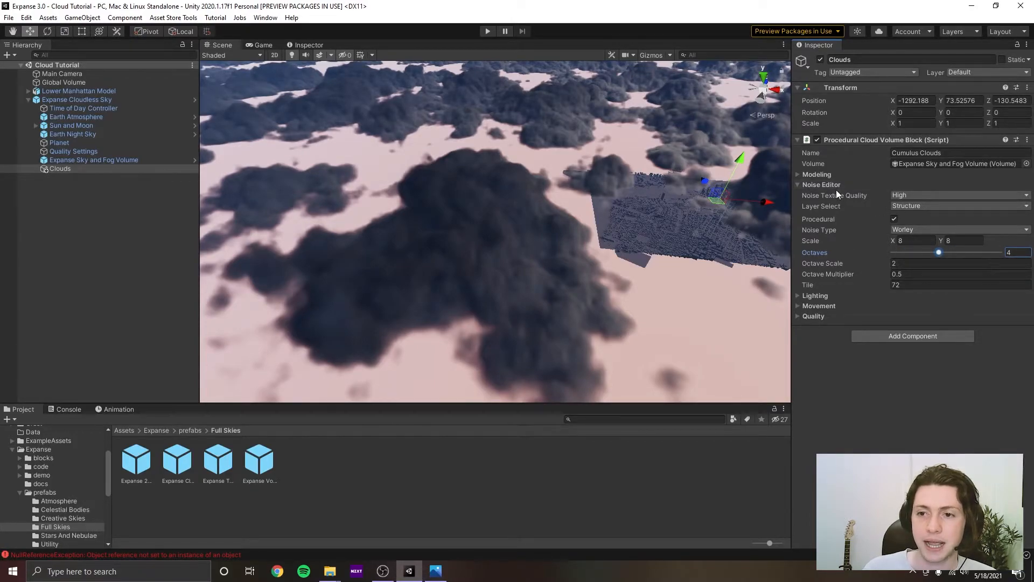
Raise the Structure Intensity to about 0.222 in the modeling settings, checking the clouds from near and far.
{"action": "left_click", "coordinate": [829, 185]}
{"action": "left_click", "coordinate": [829, 175]}
{"action": "left_click_drag", "start_coordinate": [894, 283], "coordinate": [912, 282]}
{"action": "mouse_move", "coordinate": [918, 283]}
{"action": "left_mouse_down"}
{"action": "mouse_move", "coordinate": [926, 282]}
{"action": "mouse_move", "coordinate": [918, 289]}
{"action": "left_mouse_up"}
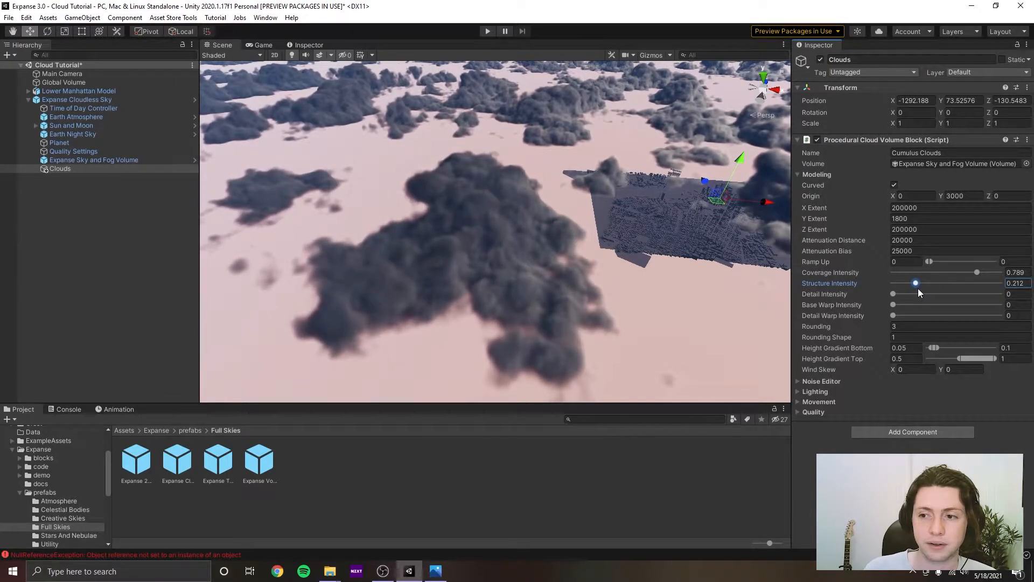
{"action": "left_click_drag", "start_coordinate": [531, 257], "coordinate": [506, 267], "text": "alt"}
{"action": "scroll", "coordinate": [506, 267], "scroll_direction": "down", "scroll_amount": 3}
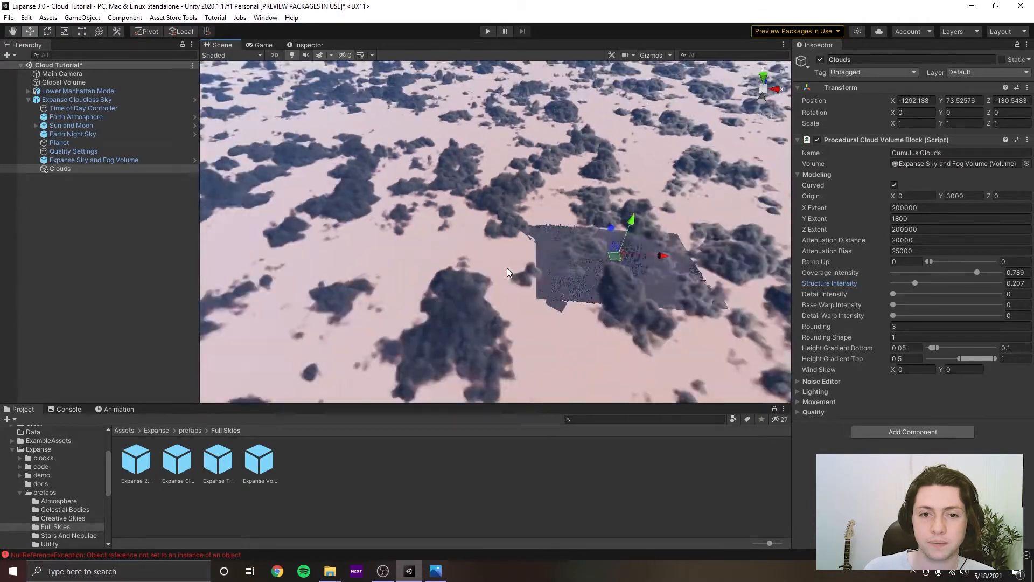
{"action": "scroll", "coordinate": [508, 264], "scroll_direction": "up", "scroll_amount": 4}
{"action": "middle_click_drag", "start_coordinate": [510, 262], "coordinate": [504, 230]}
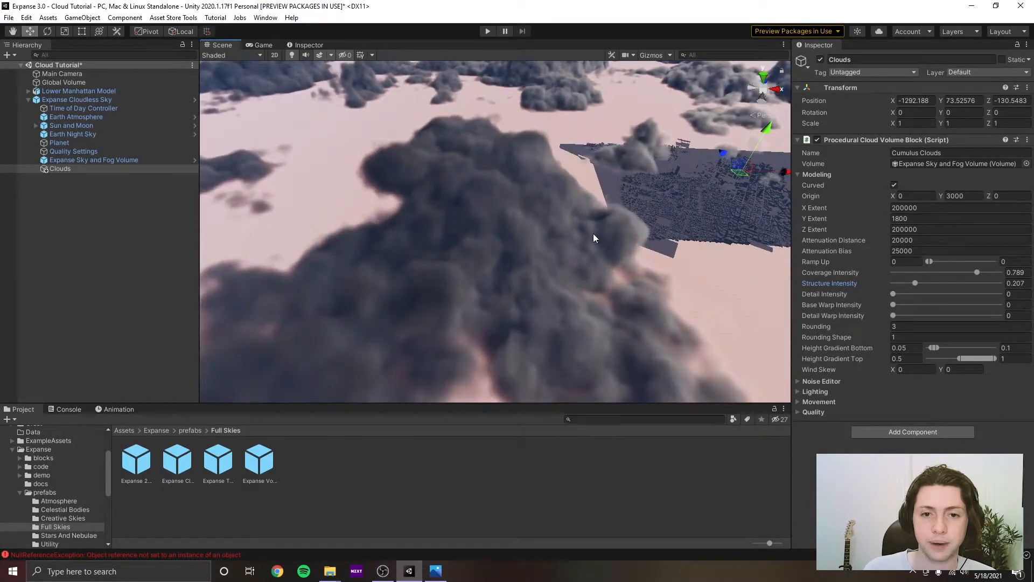
{"action": "left_click_drag", "start_coordinate": [914, 283], "coordinate": [917, 284]}
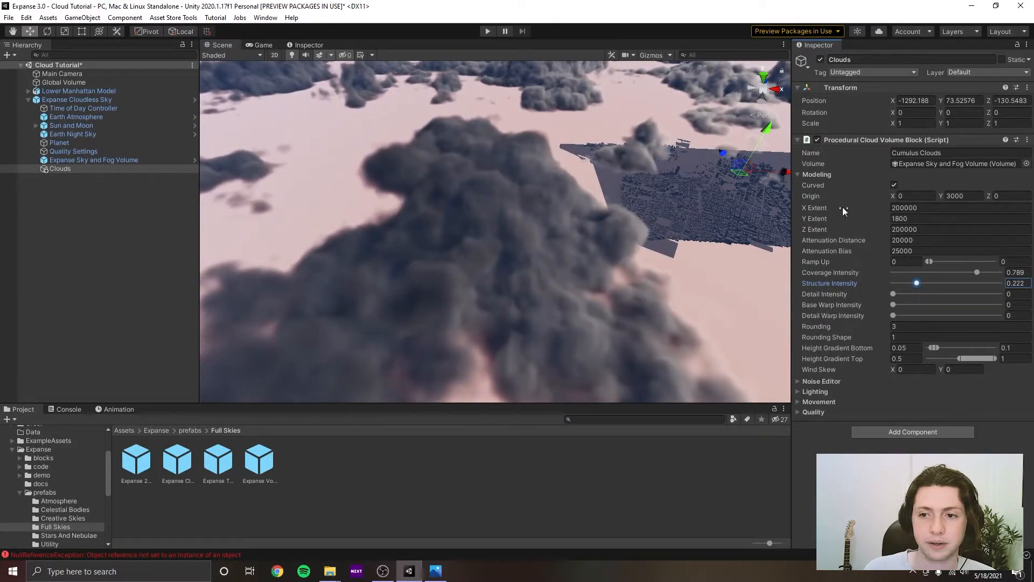
Try a Tile of 128 and then 168 for the Structure noise layer.
{"action": "left_click", "coordinate": [826, 176]}
{"action": "left_click", "coordinate": [829, 183]}
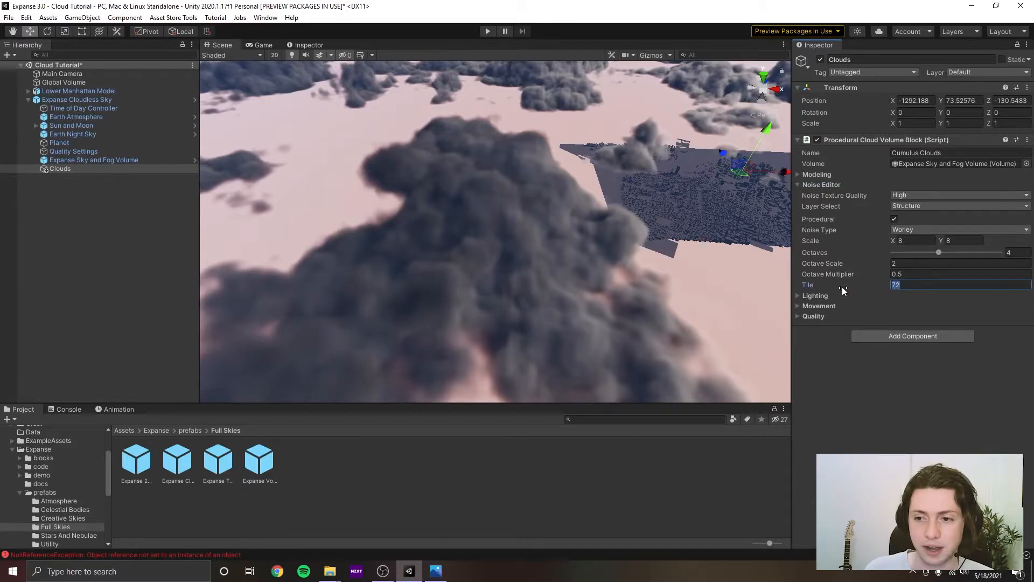
{"action": "type", "text": "128"}
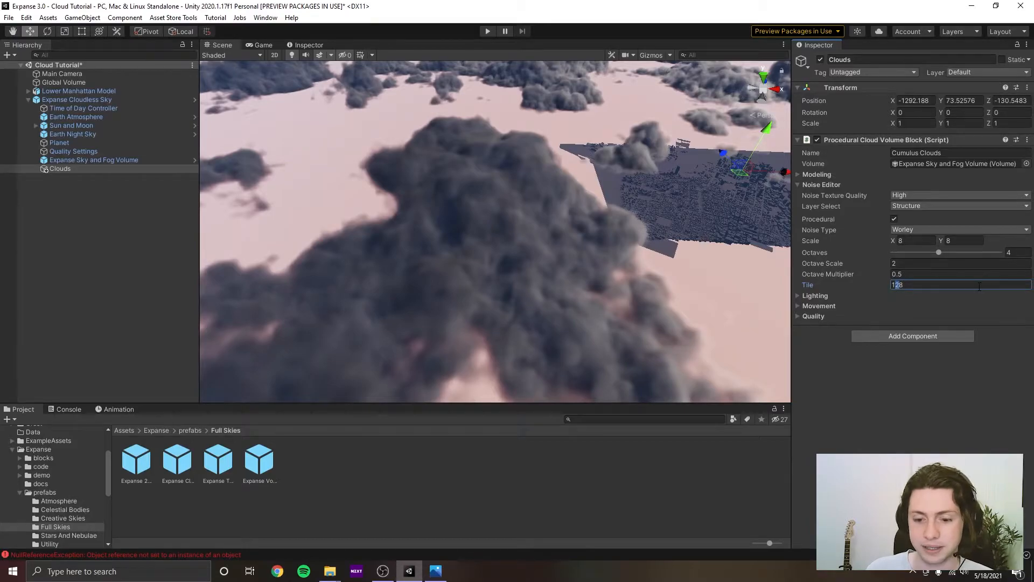
{"action": "type", "text": "6"}
Examine the cloud layer from several angles and distances to judge the structure noise tiling.
{"action": "right_click_drag", "start_coordinate": [688, 274], "coordinate": [633, 221]}
{"action": "middle_click_drag", "start_coordinate": [633, 221], "coordinate": [620, 222]}
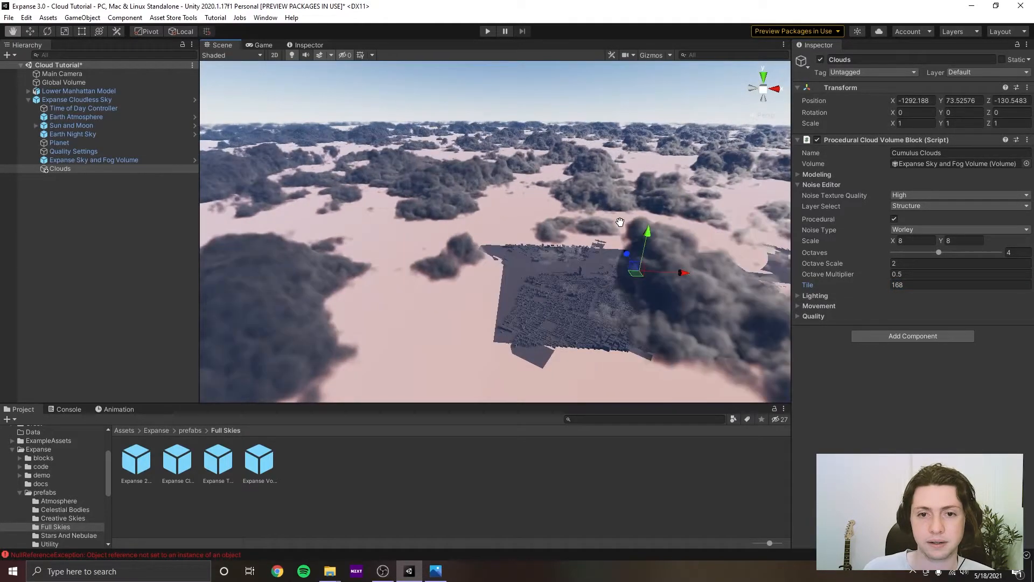
{"action": "right_click_drag", "start_coordinate": [620, 222], "coordinate": [683, 307]}
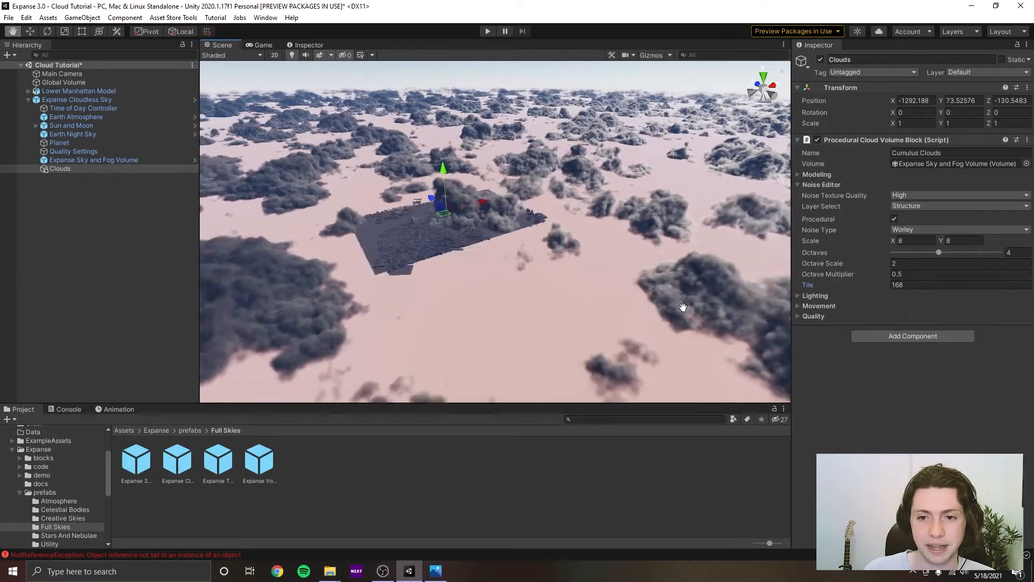
{"action": "middle_click_drag", "start_coordinate": [683, 307], "coordinate": [592, 290]}
{"action": "right_click_drag", "start_coordinate": [592, 290], "coordinate": [443, 229]}
{"action": "middle_click_drag", "start_coordinate": [444, 229], "coordinate": [438, 238]}
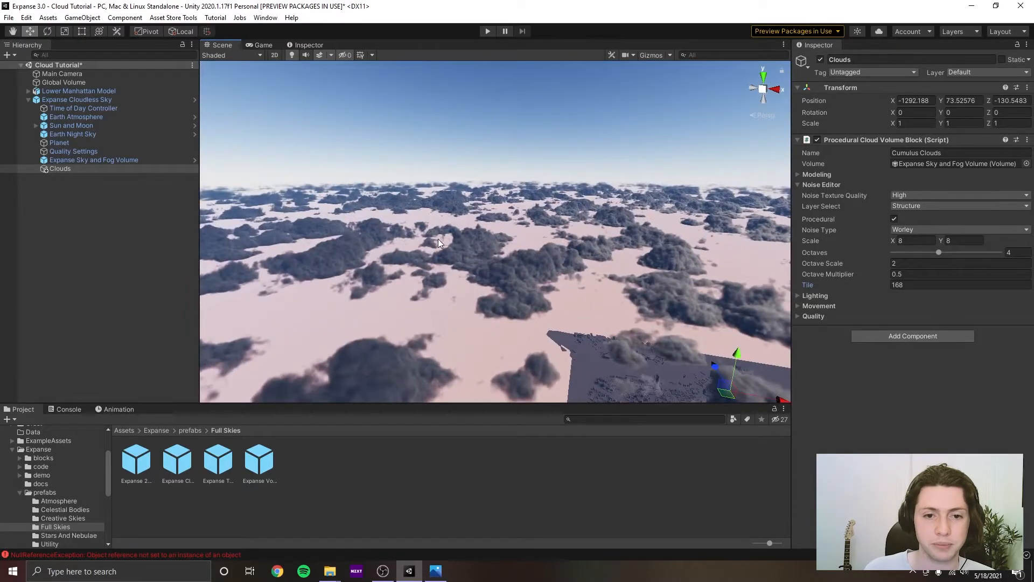
{"action": "right_click_drag", "start_coordinate": [437, 239], "coordinate": [490, 324]}
{"action": "scroll", "coordinate": [496, 314], "scroll_direction": "up", "scroll_amount": 1}
{"action": "scroll", "coordinate": [496, 314], "scroll_direction": "down", "scroll_amount": 1}
{"action": "scroll", "coordinate": [566, 295], "scroll_direction": "down", "scroll_amount": 1}
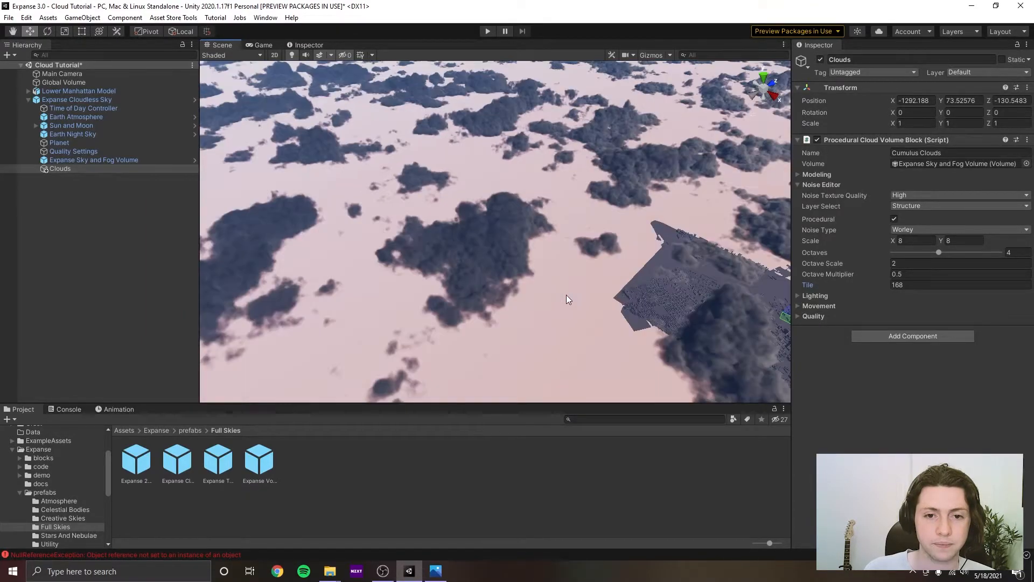
{"action": "scroll", "coordinate": [565, 295], "scroll_direction": "up", "scroll_amount": 2}
{"action": "scroll", "coordinate": [711, 291], "scroll_direction": "down", "scroll_amount": 1}
Set the Structure noise layer's Tile to 108 and check the result on the nearby cloud.
{"action": "left_click", "coordinate": [902, 286]}
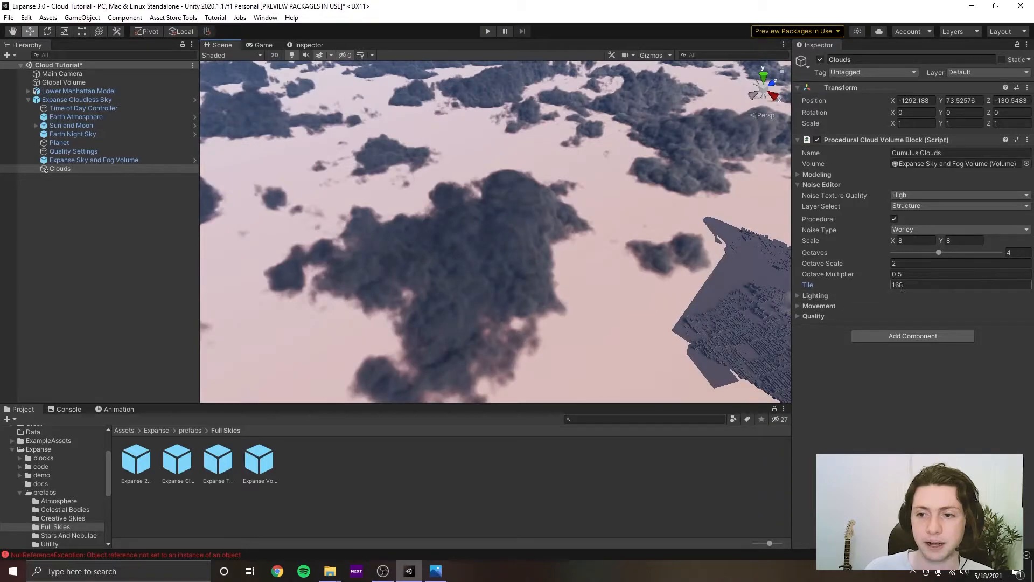
{"action": "type", "text": "0"}
{"action": "right_click_drag", "start_coordinate": [591, 270], "coordinate": [589, 267]}
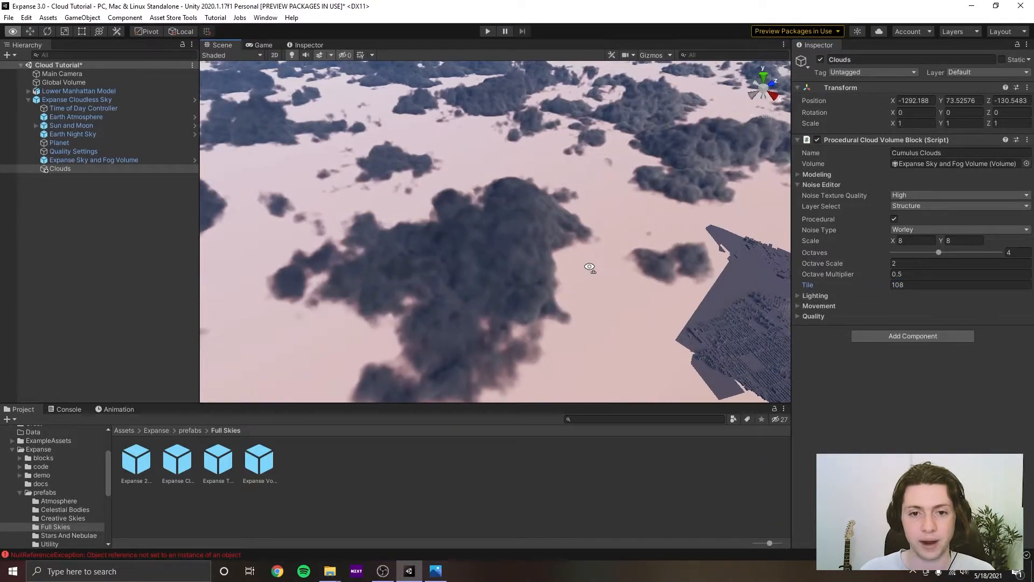
{"action": "scroll", "coordinate": [553, 273], "scroll_direction": "up", "scroll_amount": 1}
{"action": "scroll", "coordinate": [553, 273], "scroll_direction": "down", "scroll_amount": 1}
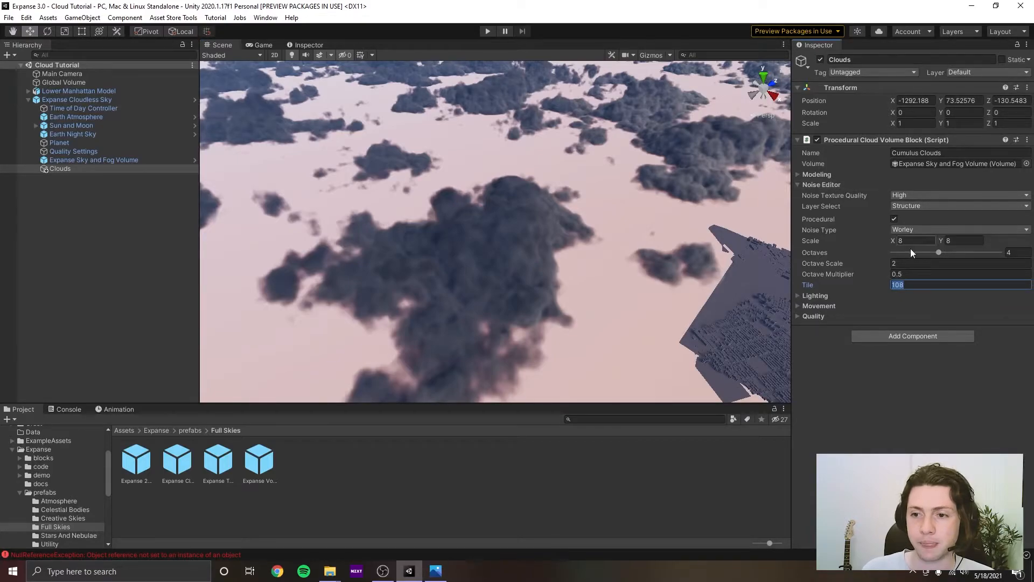
Try an Octave Multiplier of 0.75 on the Structure layer, then restore it to 0.5.
{"action": "left_click_drag", "start_coordinate": [941, 252], "coordinate": [938, 254]}
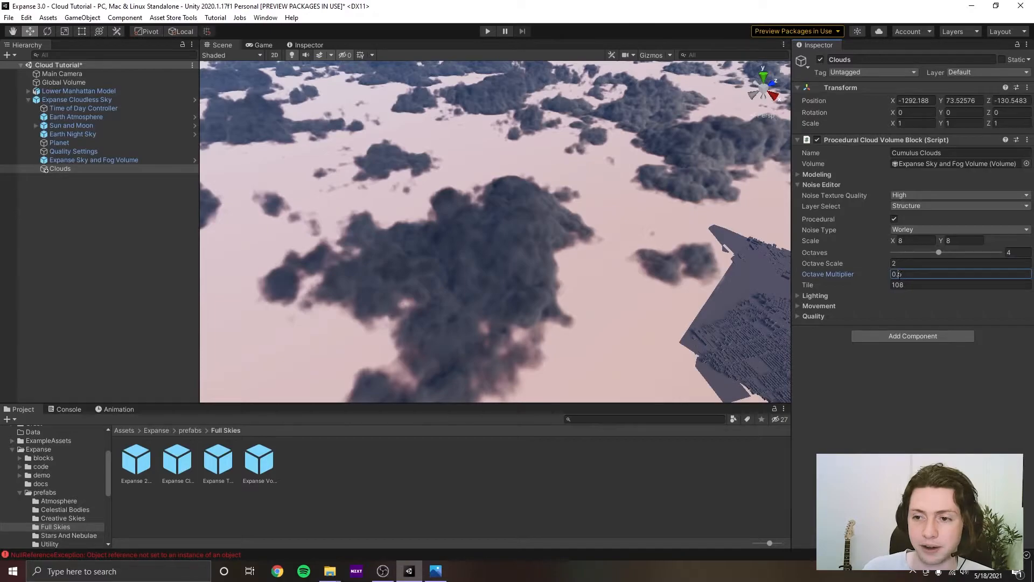
{"action": "type", "text": "75"}
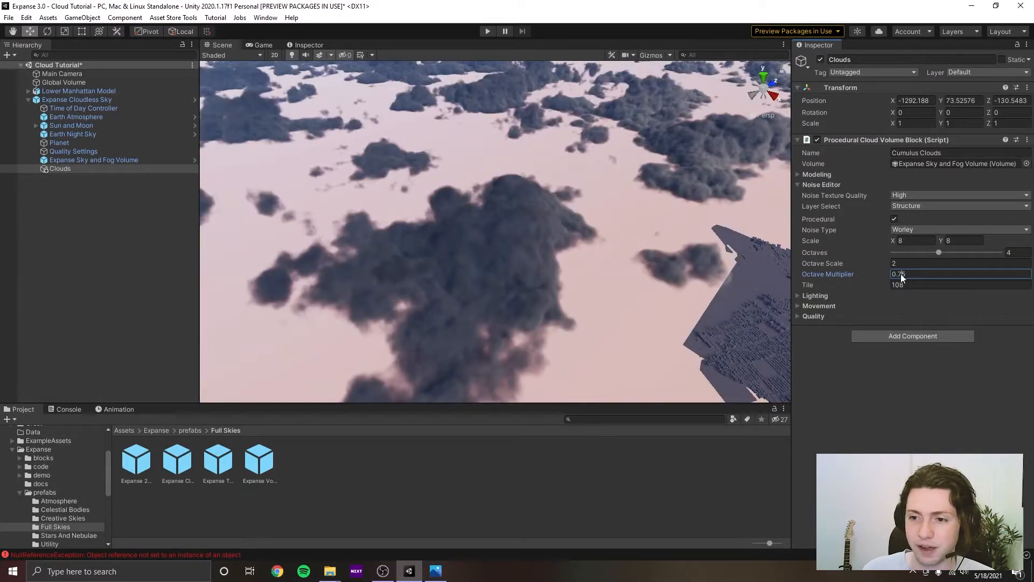
{"action": "key", "text": "BackSpace"}
{"action": "key", "text": "BackSpace"}
{"action": "type", "text": "5"}
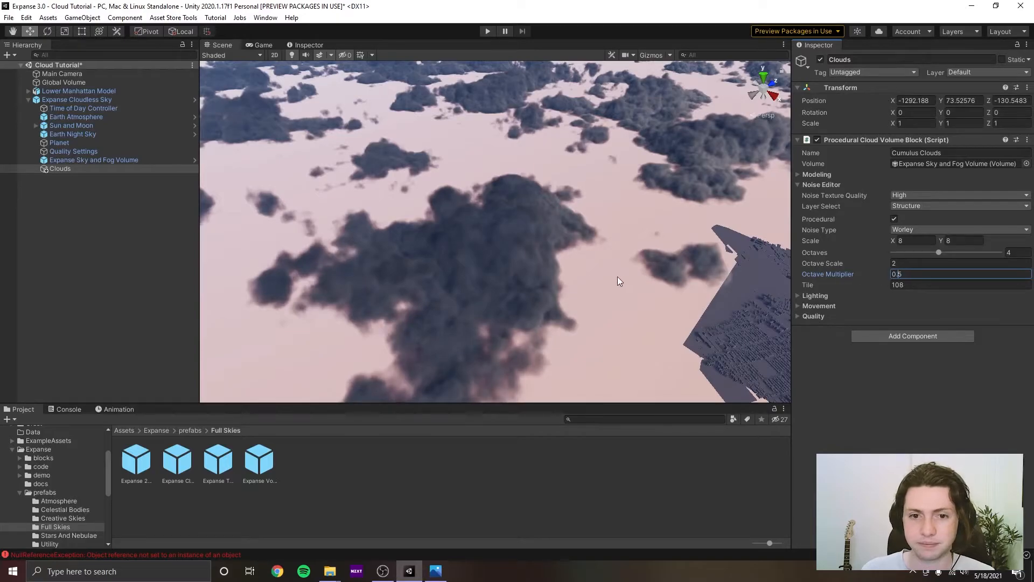
Set the cloud volume's Structure Intensity to about 0.202 in its modeling settings and save the scene.
{"action": "left_click", "coordinate": [829, 184]}
{"action": "left_click", "coordinate": [828, 176]}
{"action": "mouse_move", "coordinate": [918, 283]}
{"action": "left_mouse_down"}
{"action": "mouse_move", "coordinate": [910, 287]}
{"action": "mouse_move", "coordinate": [936, 286]}
{"action": "mouse_move", "coordinate": [916, 289]}
{"action": "left_mouse_up"}
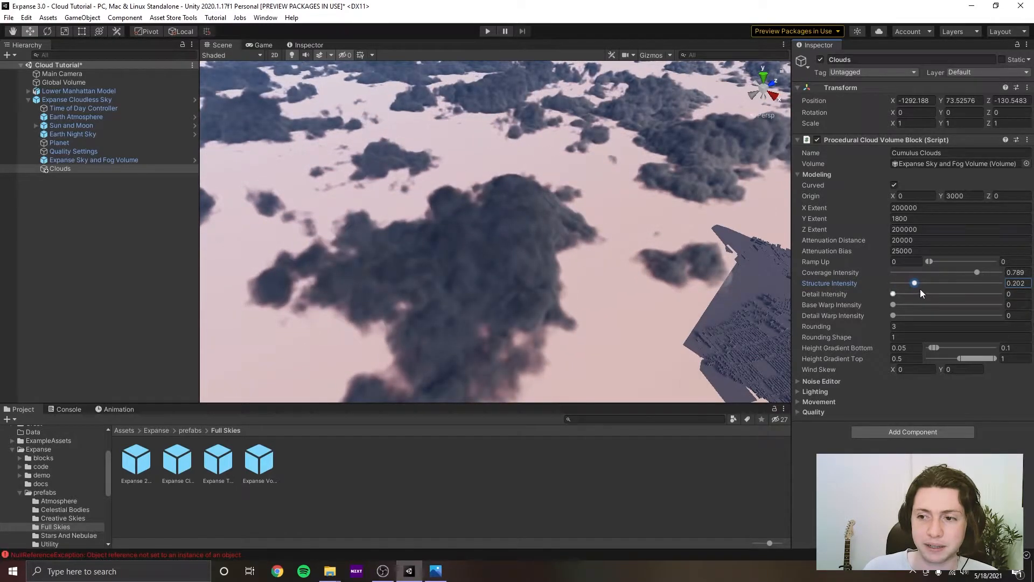
{"action": "right_click_drag", "start_coordinate": [563, 288], "coordinate": [692, 250]}
{"action": "key", "text": "ctrl+s"}
{"action": "left_click_drag", "start_coordinate": [693, 249], "coordinate": [484, 277], "text": "alt"}
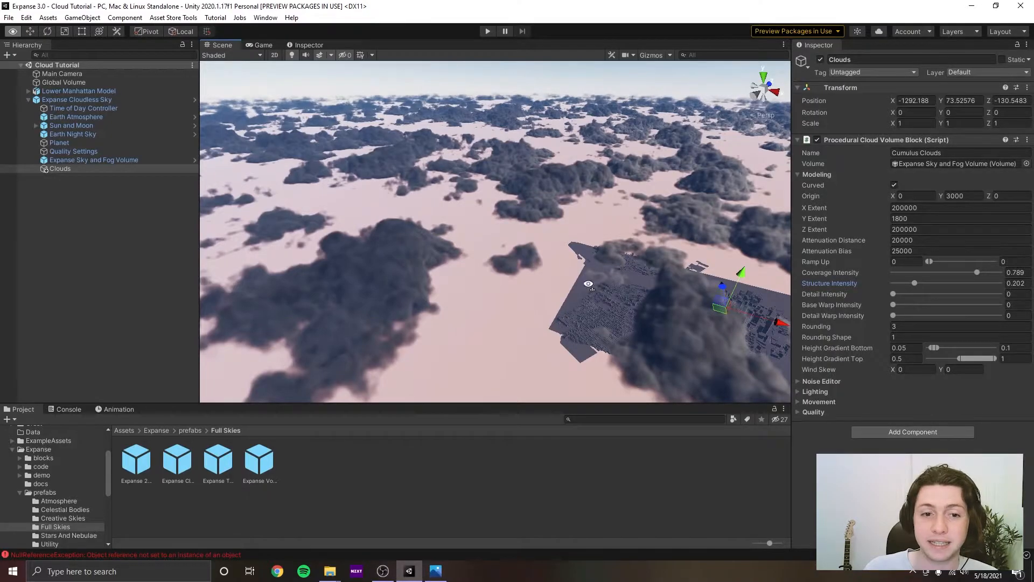
{"action": "left_click_drag", "start_coordinate": [588, 286], "coordinate": [568, 288], "text": "alt"}
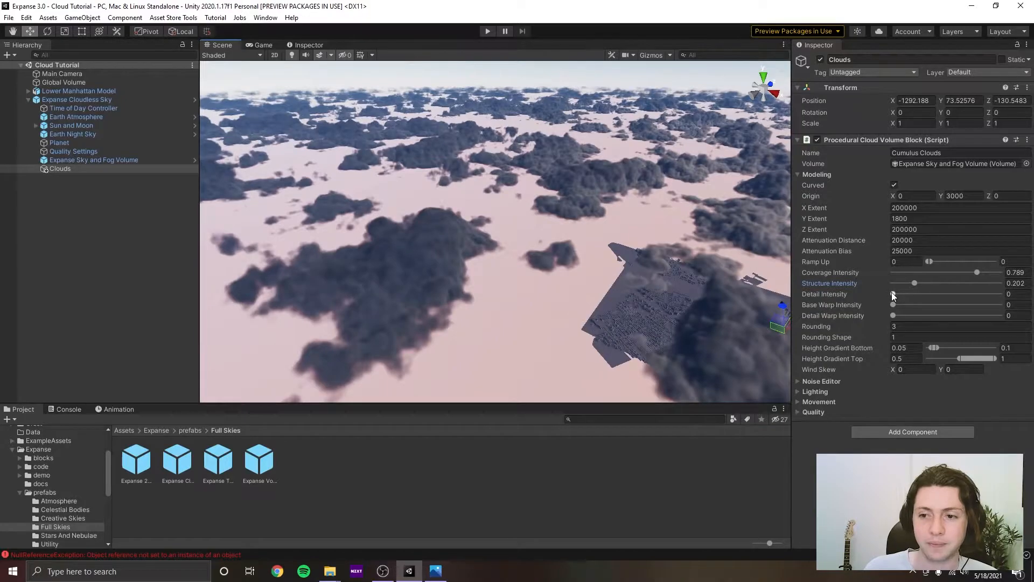
Raise the cloud volume's Detail Intensity to about 0.212 and review the clouds from different viewpoints.
{"action": "left_click_drag", "start_coordinate": [892, 293], "coordinate": [915, 300]}
{"action": "scroll", "coordinate": [557, 280], "scroll_direction": "up", "scroll_amount": 5}
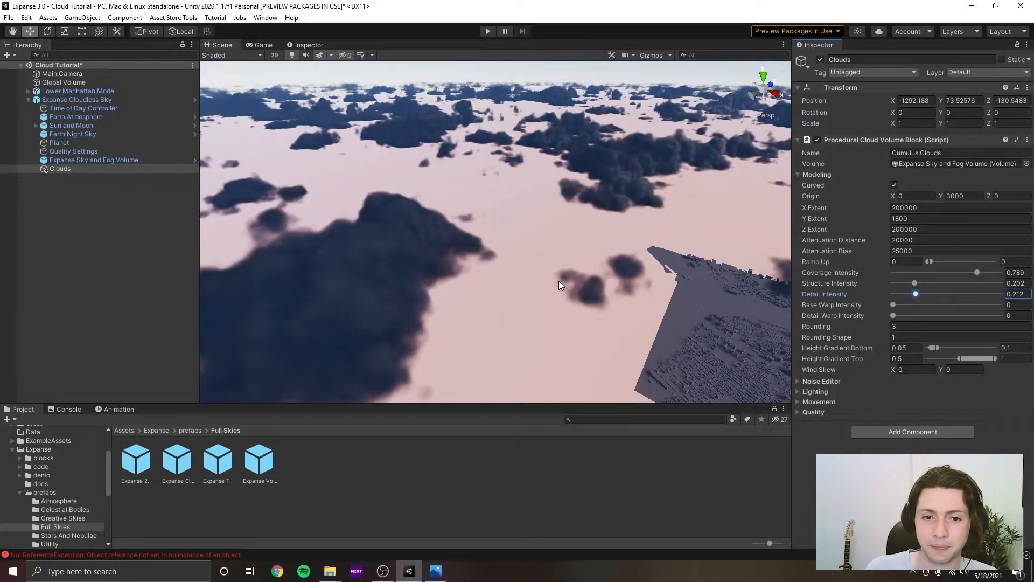
{"action": "scroll", "coordinate": [553, 279], "scroll_direction": "down", "scroll_amount": 5}
{"action": "right_click_drag", "start_coordinate": [552, 280], "coordinate": [501, 280]}
{"action": "key", "text": "s"}
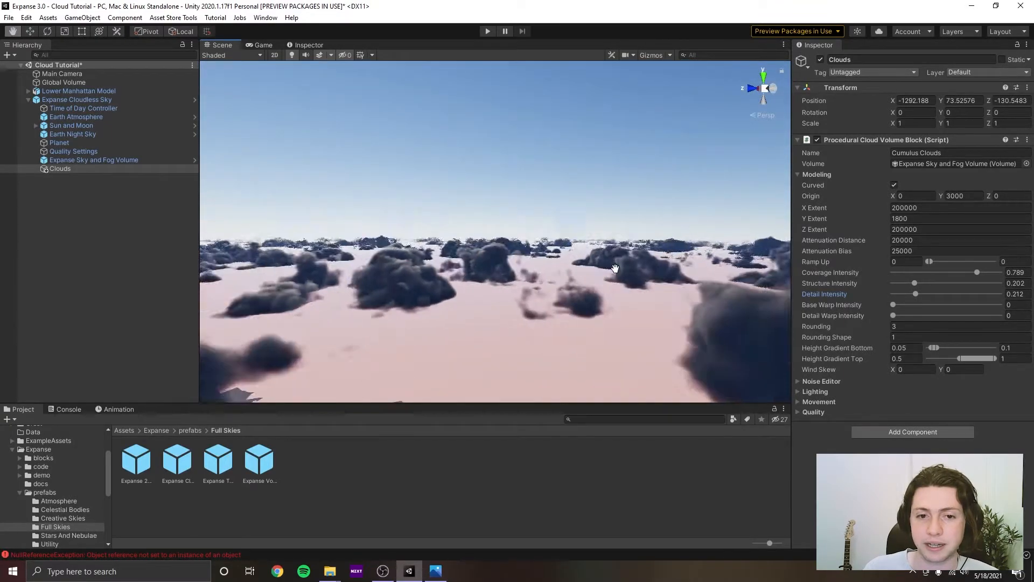
Collapse the modeling settings and compare the sky with cloud-2.jpg in Photos, then return to Unity.
{"action": "left_click", "coordinate": [802, 177]}
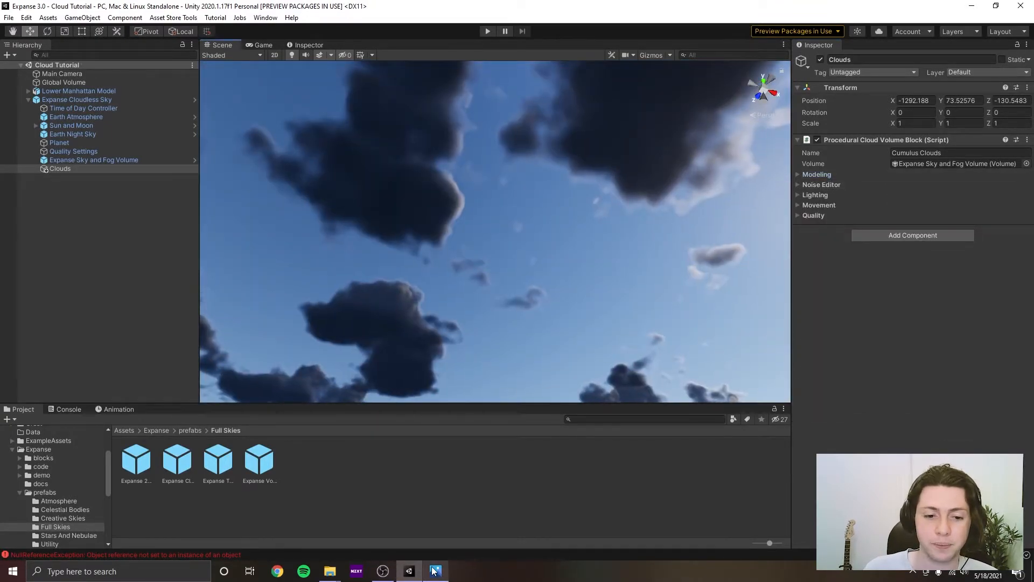
{"action": "left_click", "coordinate": [434, 571]}
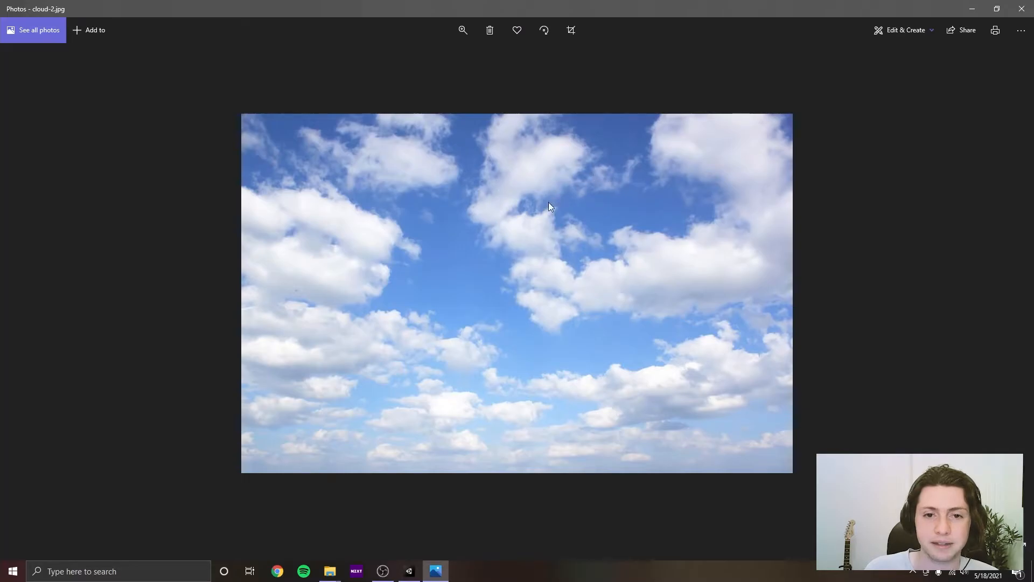
{"action": "left_click", "coordinate": [978, 7]}
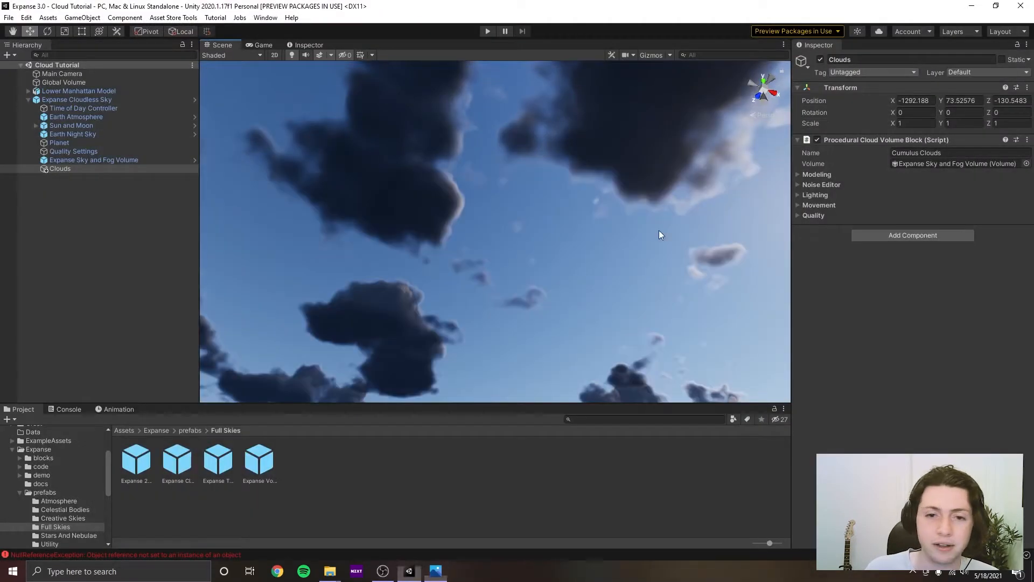
Compare the overall cloud shapes in the scene with cloud-2.jpg in Photos, then return to Unity.
{"action": "mouse_move", "coordinate": [571, 232]}
{"action": "right_mouse_down"}
{"action": "mouse_move", "coordinate": [526, 298]}
{"action": "mouse_move", "coordinate": [480, 267]}
{"action": "mouse_move", "coordinate": [523, 213]}
{"action": "mouse_move", "coordinate": [520, 301]}
{"action": "mouse_move", "coordinate": [530, 323]}
{"action": "mouse_move", "coordinate": [635, 182]}
{"action": "mouse_move", "coordinate": [564, 228]}
{"action": "right_mouse_up"}
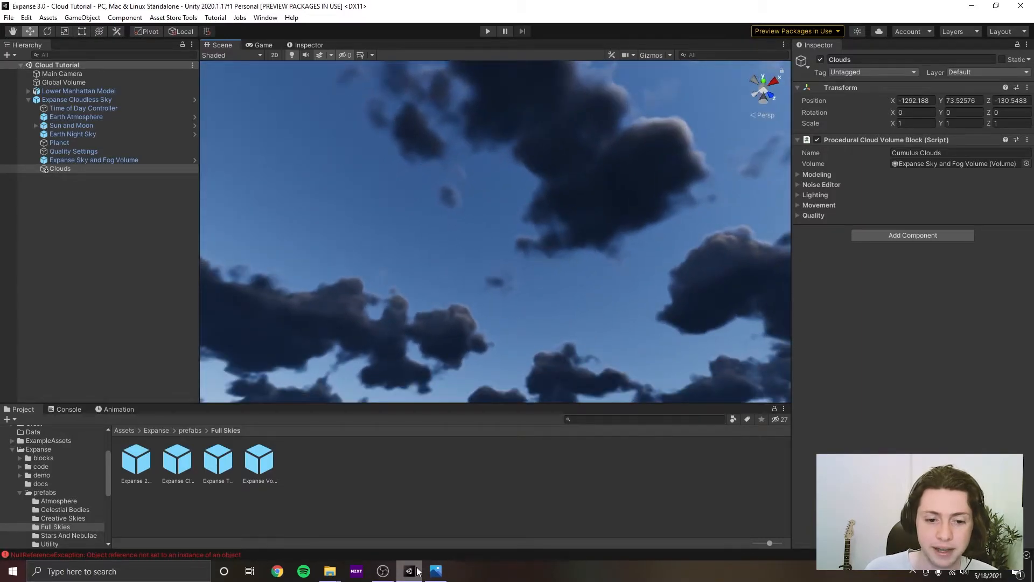
{"action": "left_click", "coordinate": [436, 571]}
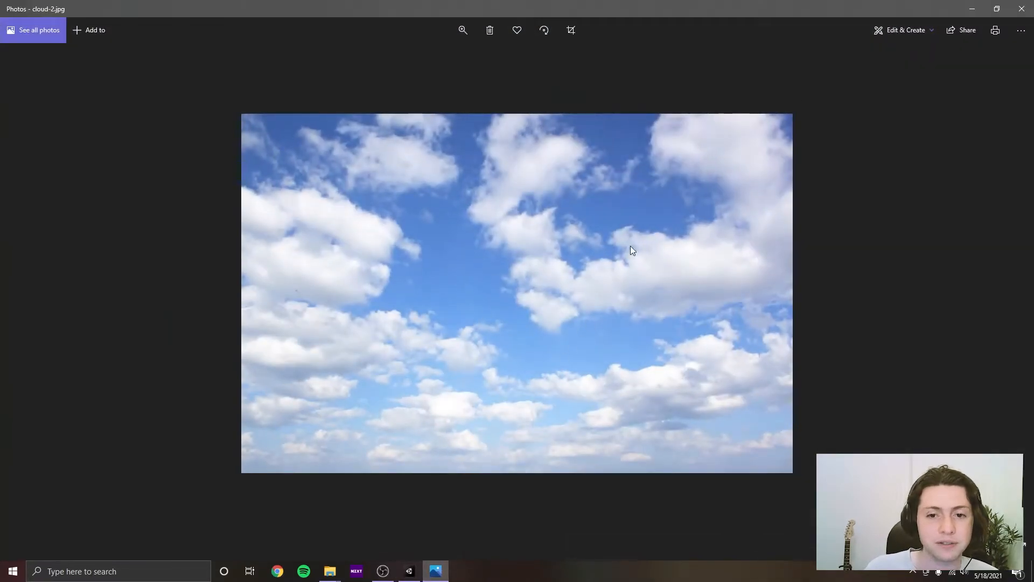
{"action": "left_click", "coordinate": [972, 8]}
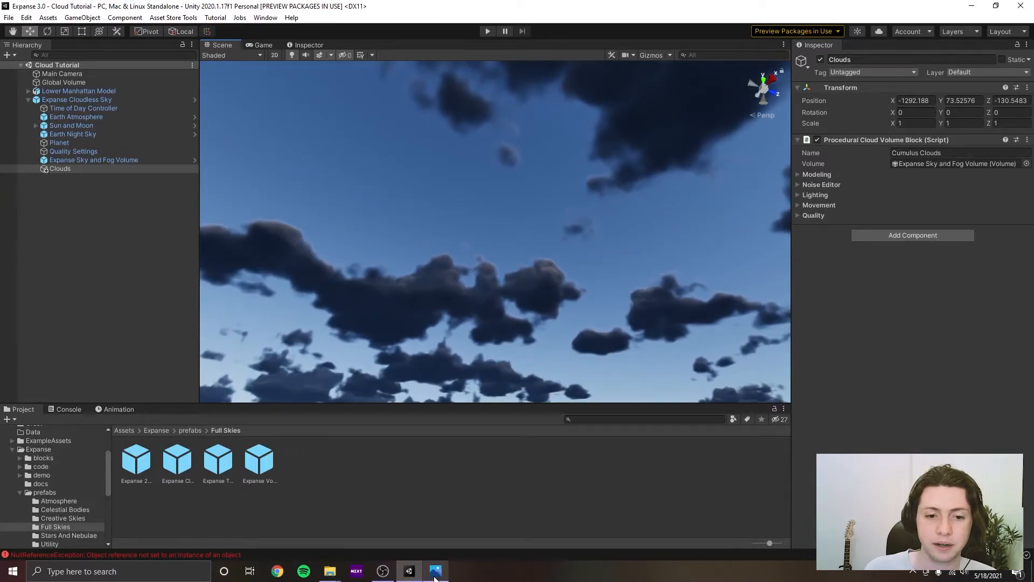
{"action": "left_click", "coordinate": [436, 572]}
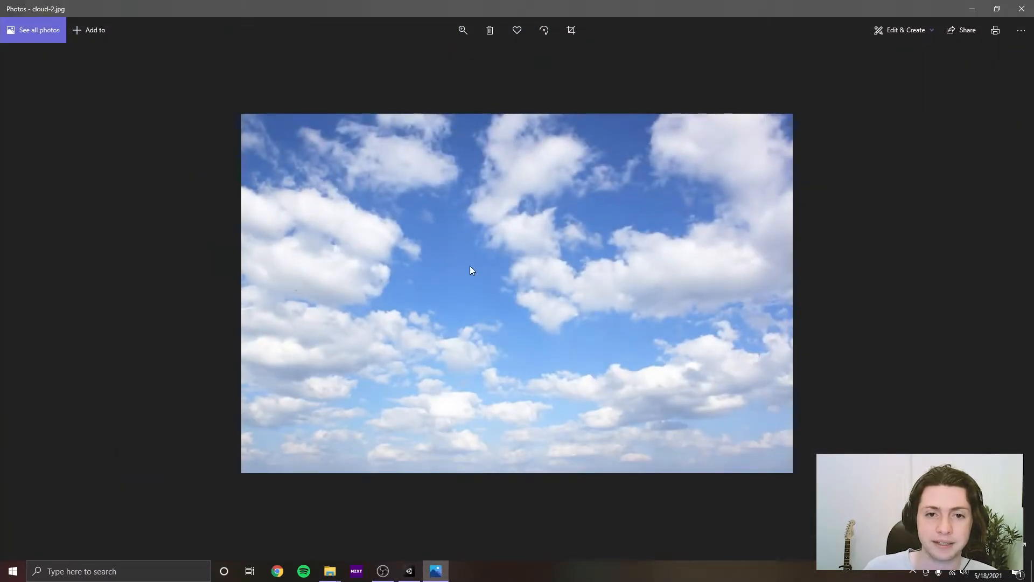
{"action": "left_click", "coordinate": [973, 9]}
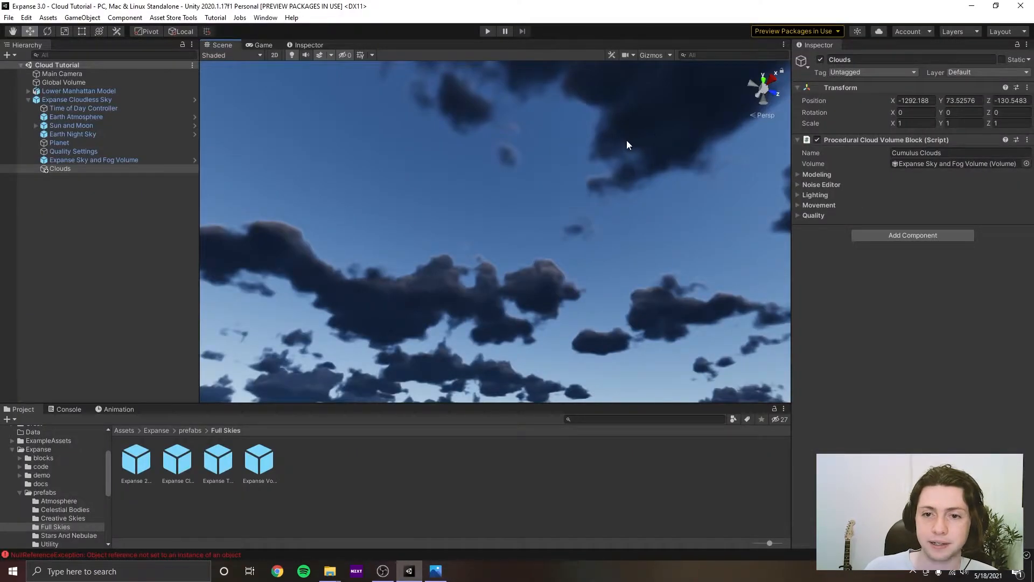
Select the Detail layer in the cloud volume's noise editor and set its Noise Type to Inverse Worley.
{"action": "left_click", "coordinate": [830, 183]}
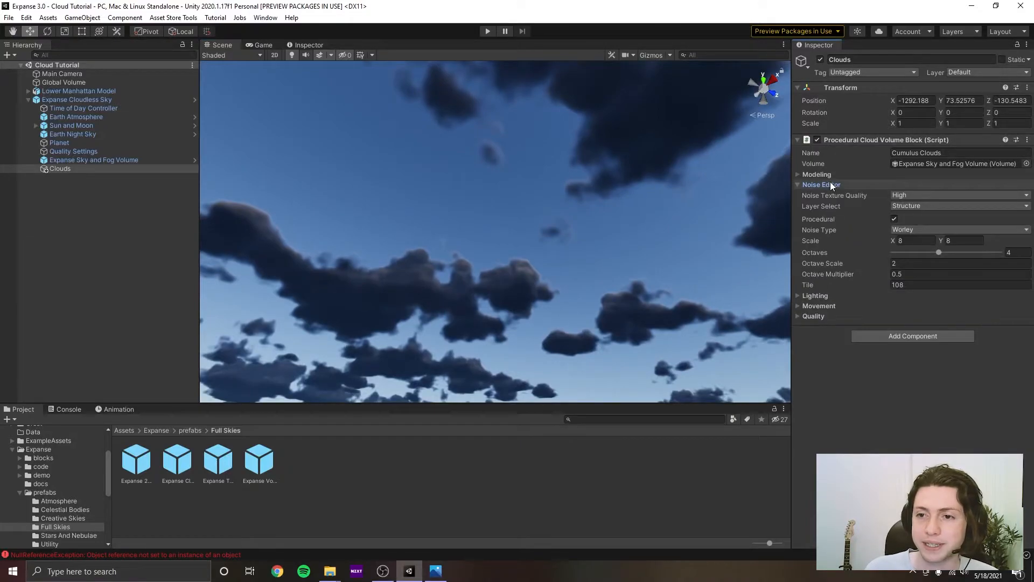
{"action": "left_click", "coordinate": [914, 206]}
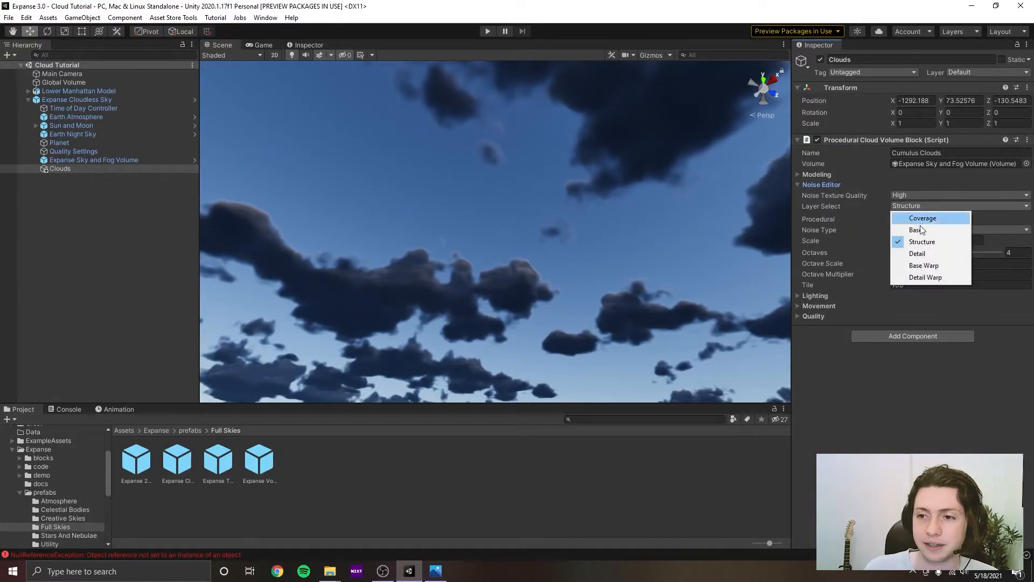
{"action": "left_click", "coordinate": [924, 253]}
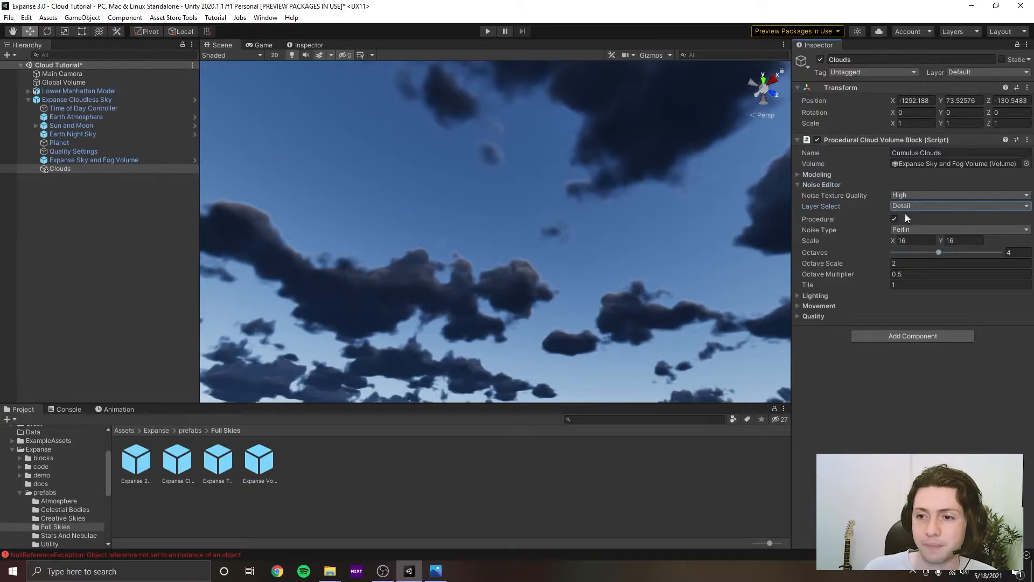
{"action": "left_click", "coordinate": [909, 228]}
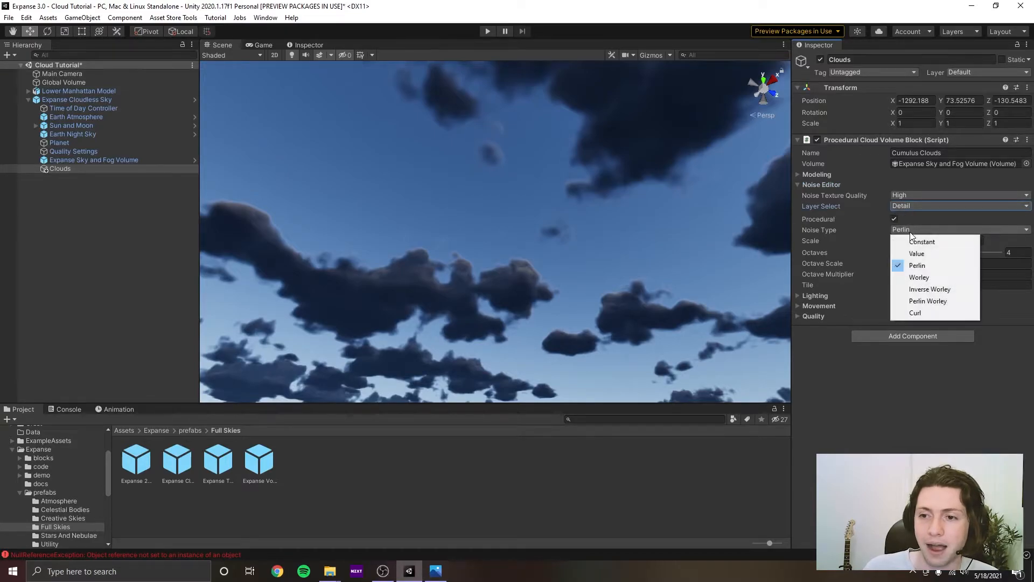
{"action": "left_click", "coordinate": [929, 289]}
{"action": "right_click_drag", "start_coordinate": [625, 298], "coordinate": [675, 245]}
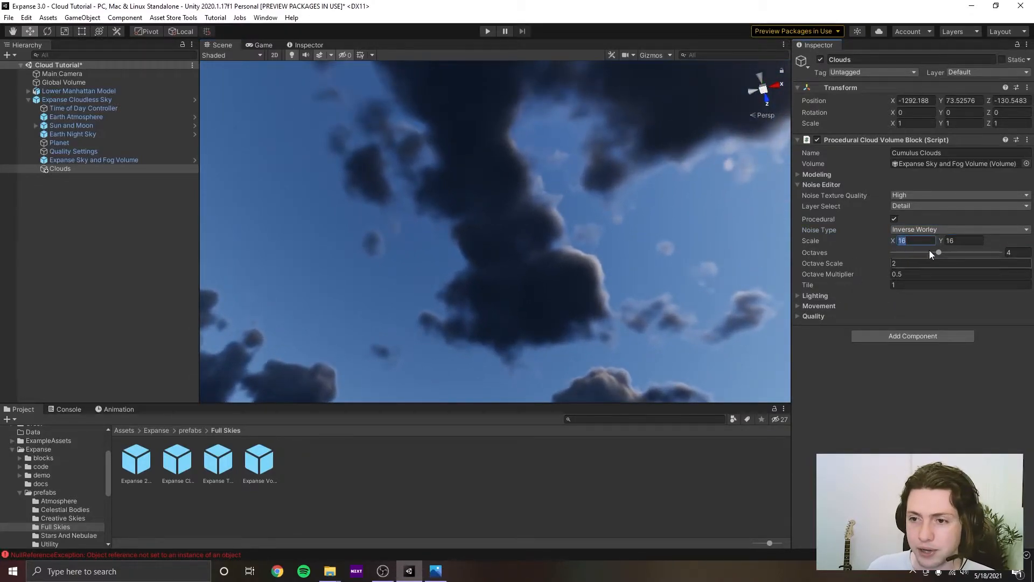
Set the Detail layer's noise Scale to 8 in X and Y and its Tile to 256.
{"action": "type", "text": "8"}
{"action": "left_click", "coordinate": [954, 240]}
{"action": "type", "text": "8"}
{"action": "right_click_drag", "start_coordinate": [678, 237], "coordinate": [754, 177]}
{"action": "type", "text": "256"}
{"action": "key", "text": "Return"}
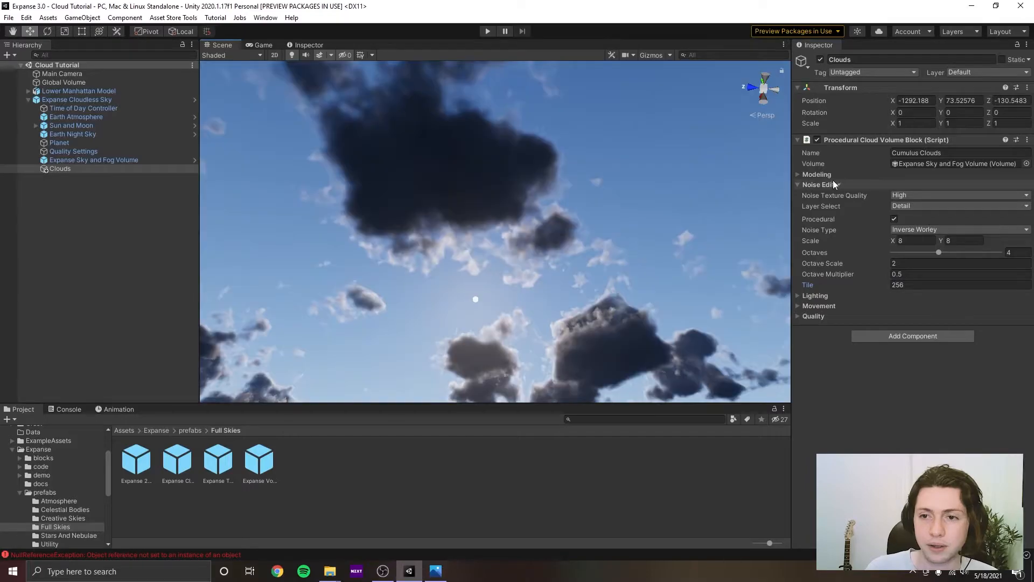
Lower the cloud volume's Detail Intensity to about 0.207 in its modeling settings.
{"action": "left_click", "coordinate": [831, 183]}
{"action": "left_click", "coordinate": [831, 175]}
{"action": "mouse_move", "coordinate": [917, 292]}
{"action": "left_mouse_down"}
{"action": "mouse_move", "coordinate": [893, 294]}
{"action": "mouse_move", "coordinate": [931, 294]}
{"action": "mouse_move", "coordinate": [889, 302]}
{"action": "mouse_move", "coordinate": [915, 298]}
{"action": "left_mouse_up"}
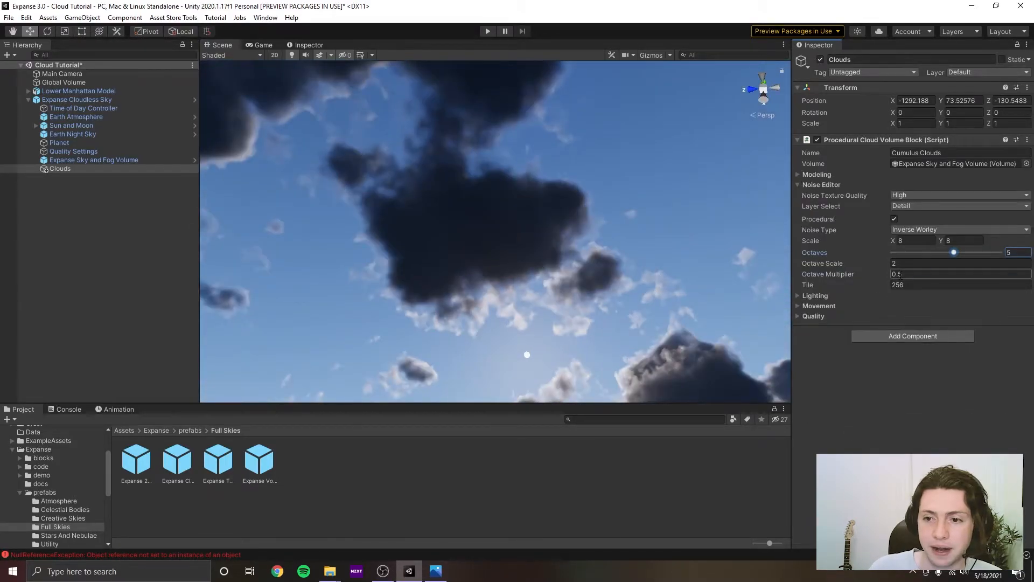
Save the Detail layer with an Octave Multiplier of 0.75 and 3 Octaves, and compare the sky with cloud-2.jpg in Photos.
{"action": "type", "text": "7"}
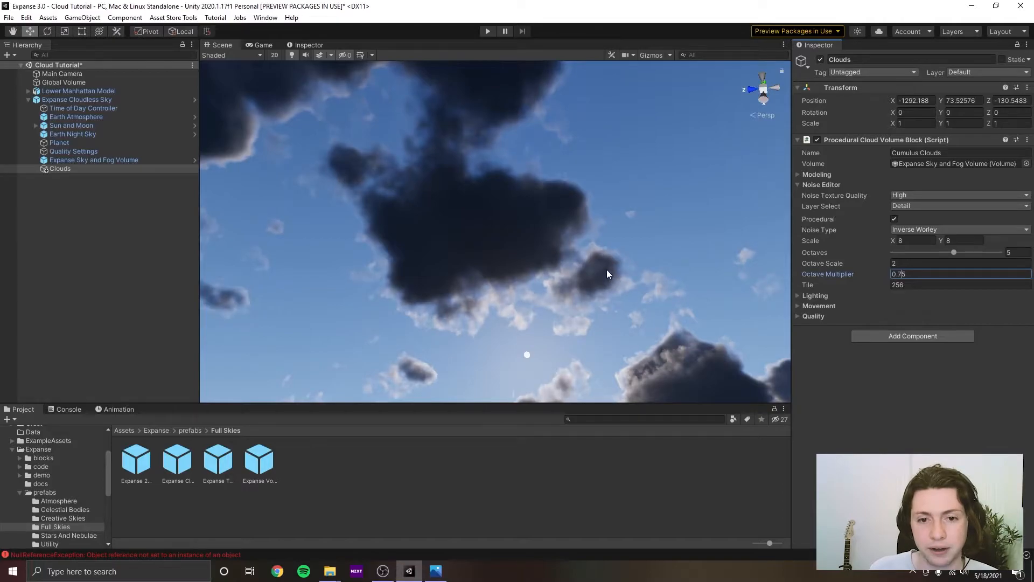
{"action": "key", "text": "ctrl+s"}
{"action": "right_click_drag", "start_coordinate": [608, 229], "coordinate": [609, 257]}
{"action": "right_click_drag", "start_coordinate": [534, 245], "coordinate": [593, 291]}
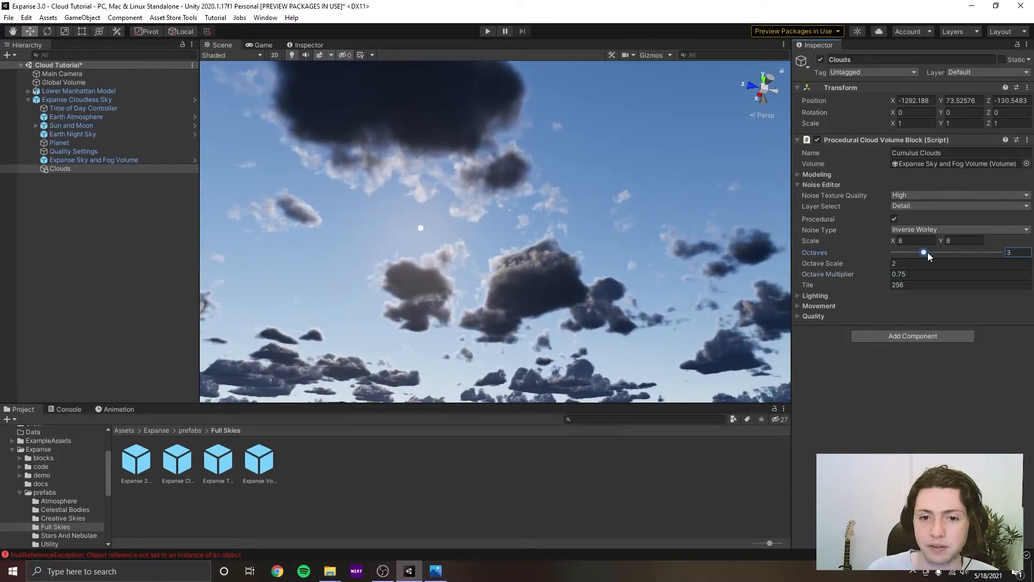
{"action": "right_click_drag", "start_coordinate": [519, 256], "coordinate": [553, 375]}
{"action": "key", "text": "ctrl+s"}
{"action": "left_click", "coordinate": [435, 570]}
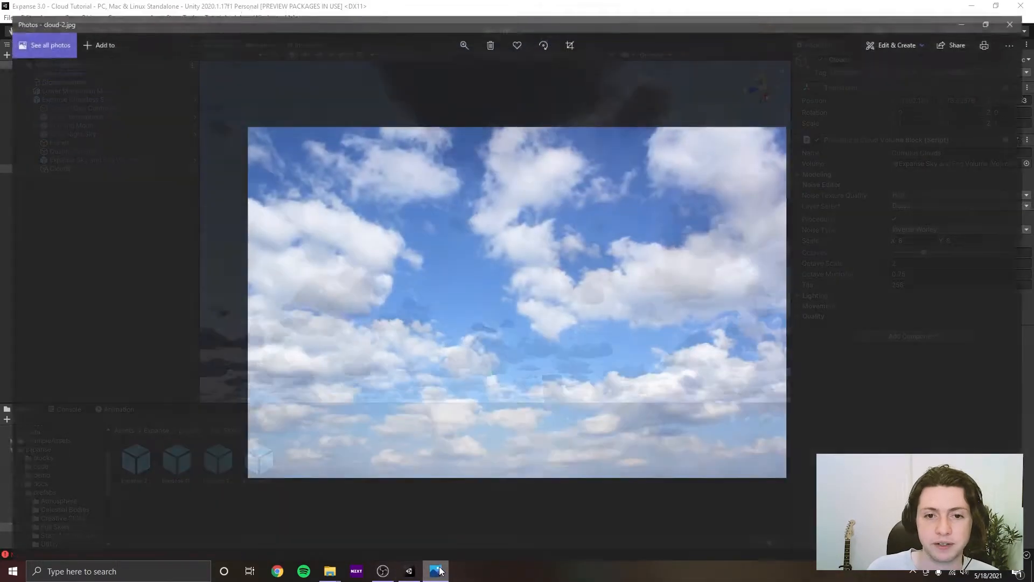
{"action": "left_click", "coordinate": [972, 11]}
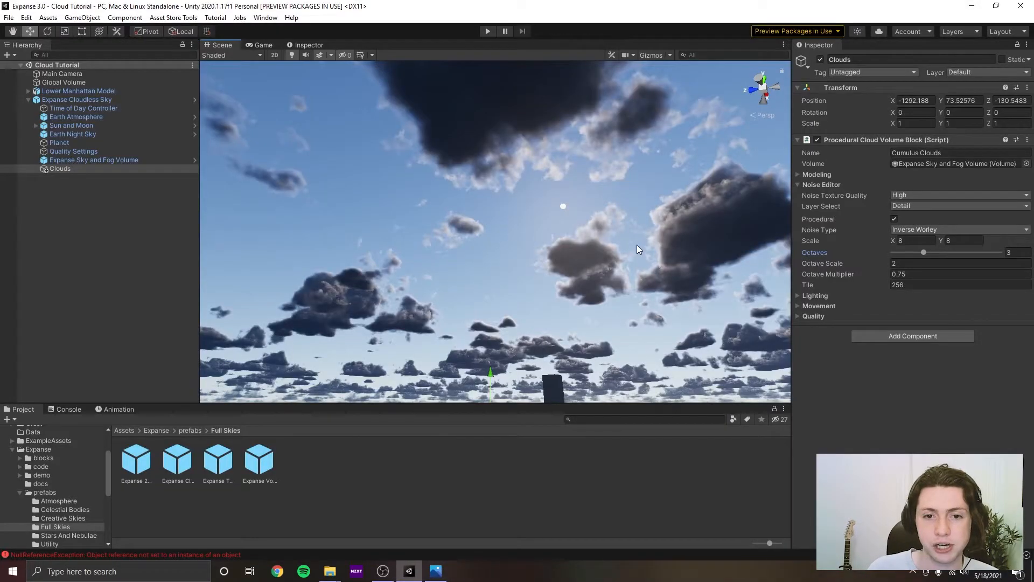
Raise the cloud volume's Coverage Intensity to 0.85 and check the sky against cloud-2.jpg in Photos before returning to Unity.
{"action": "left_click", "coordinate": [843, 185]}
{"action": "left_click", "coordinate": [831, 174]}
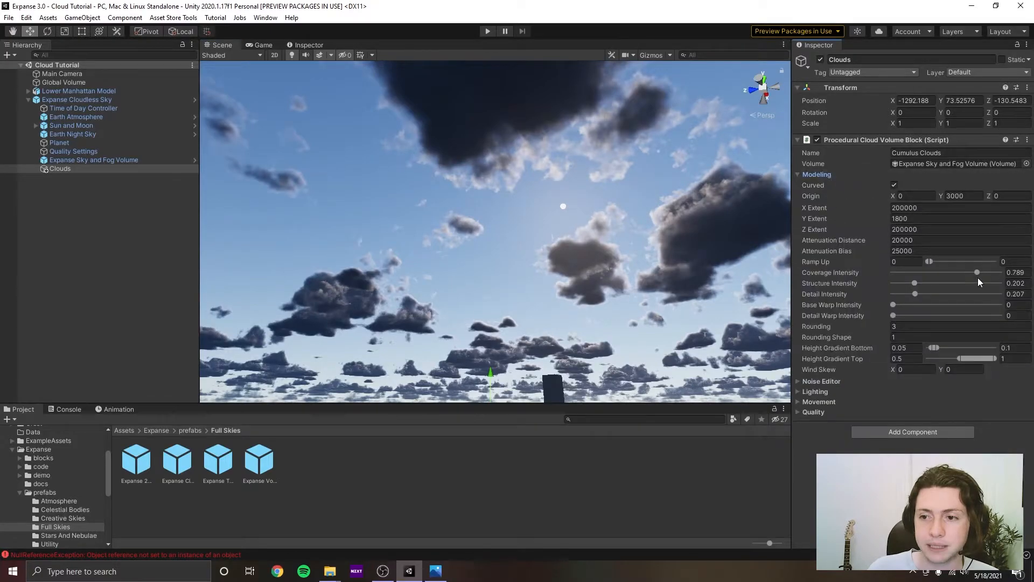
{"action": "left_click_drag", "start_coordinate": [978, 275], "coordinate": [987, 276]}
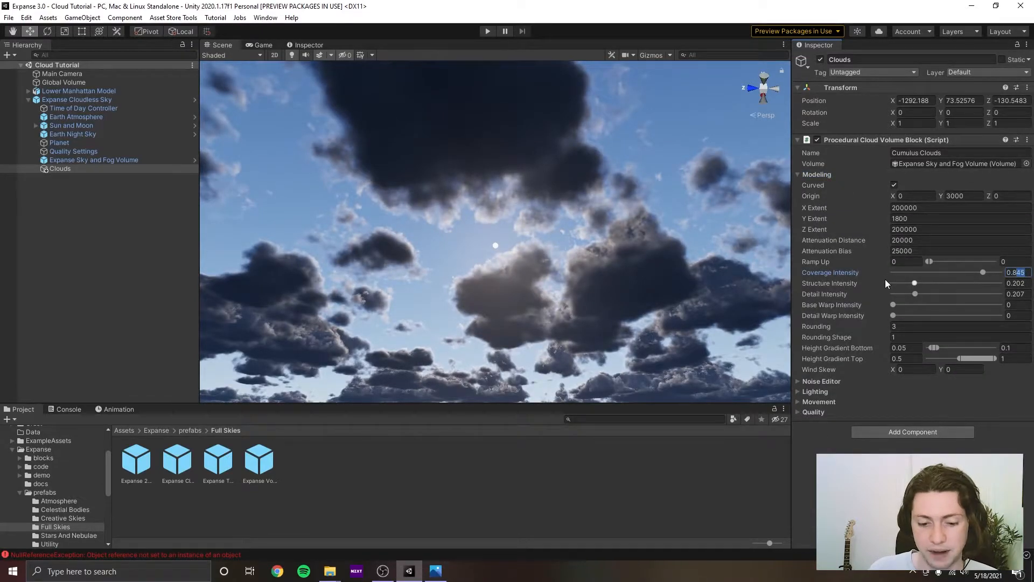
{"action": "type", "text": "5"}
{"action": "right_click_drag", "start_coordinate": [648, 260], "coordinate": [504, 269]}
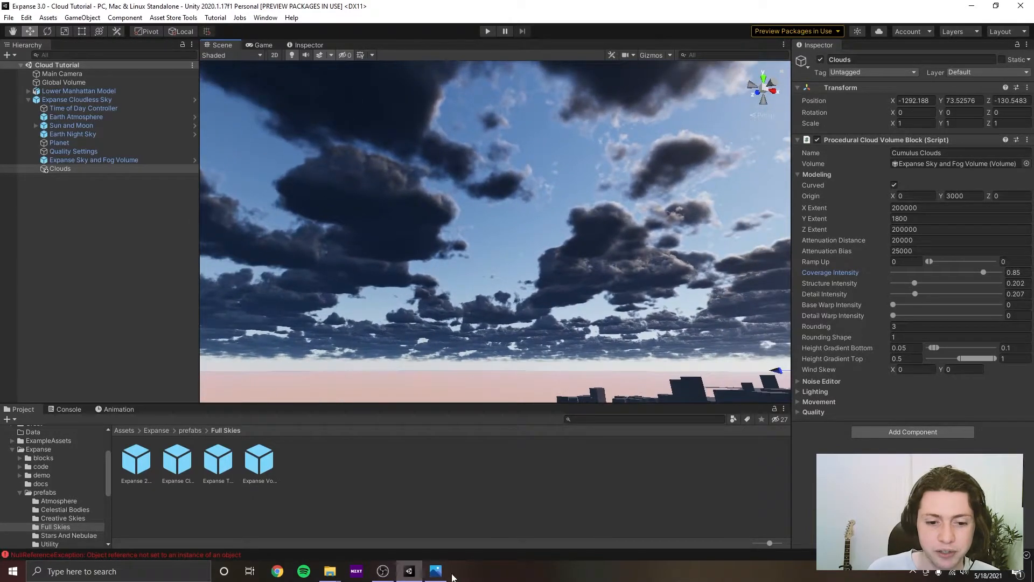
{"action": "left_click", "coordinate": [434, 573]}
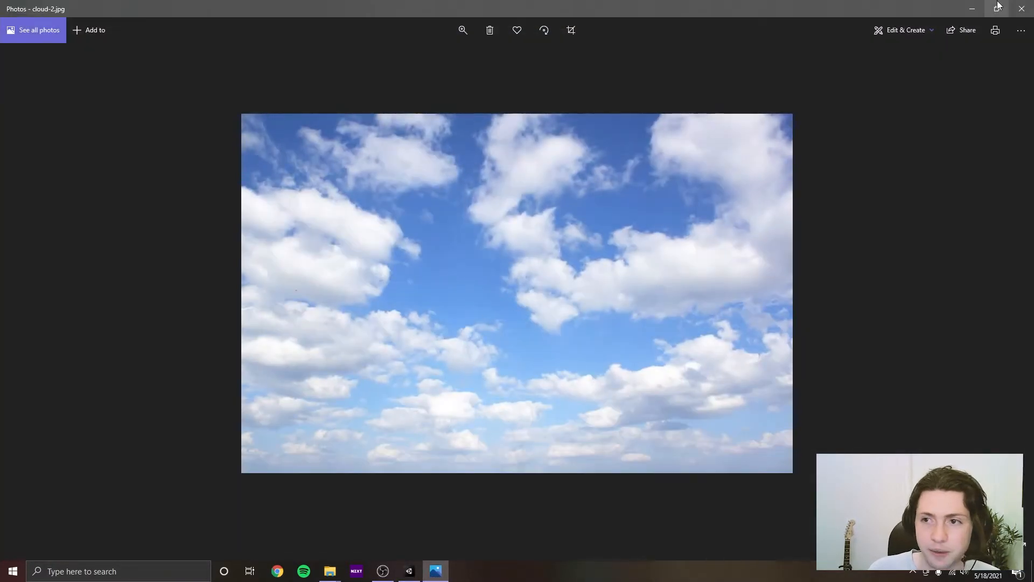
{"action": "left_click", "coordinate": [972, 9]}
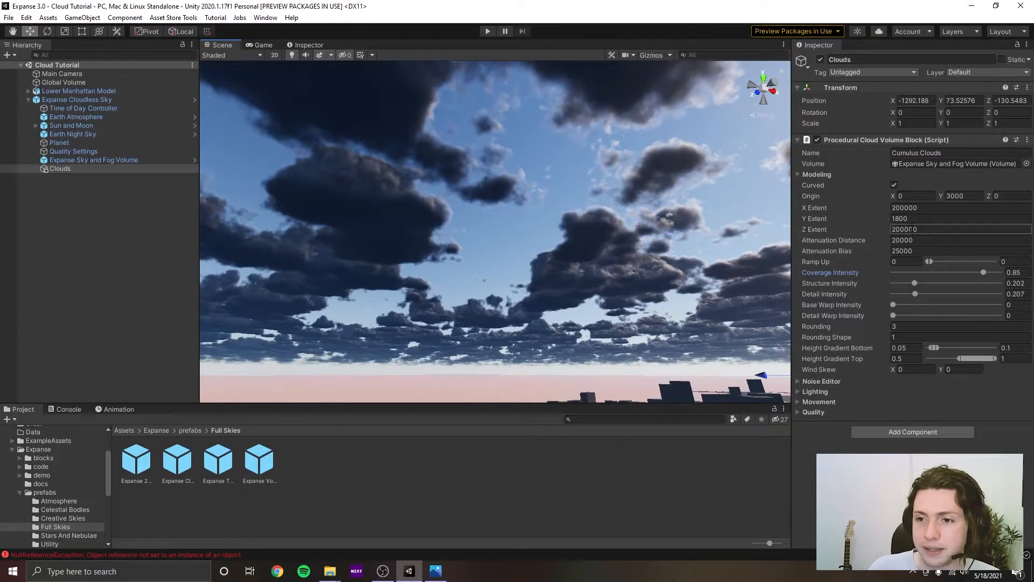
Reduce the cloud volume's Y Extent to 1500 and save the scene.
{"action": "key", "text": "BackSpace"}
{"action": "type", "text": "5"}
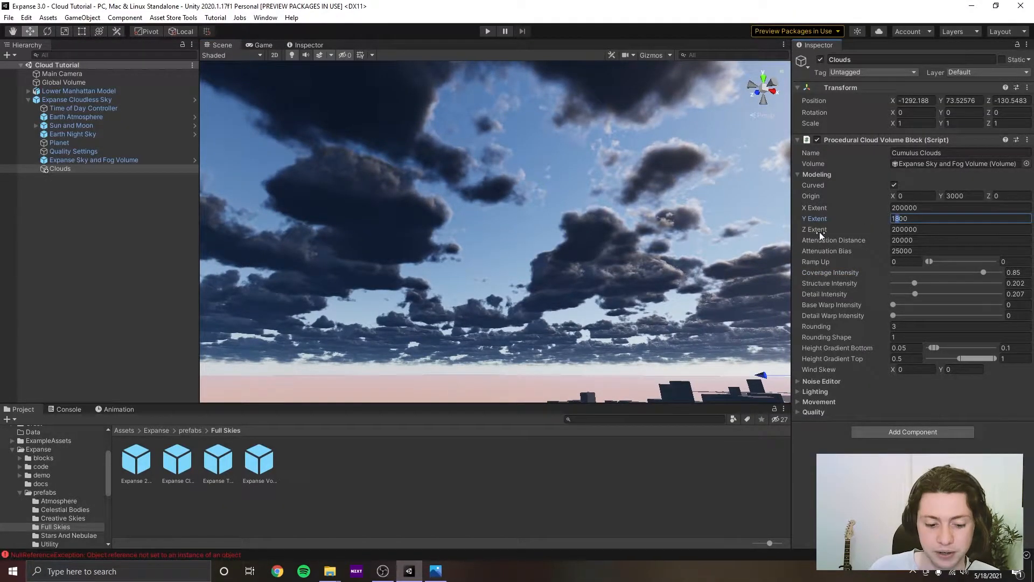
{"action": "right_click_drag", "start_coordinate": [497, 244], "coordinate": [608, 260]}
{"action": "key", "text": "ctrl+s"}
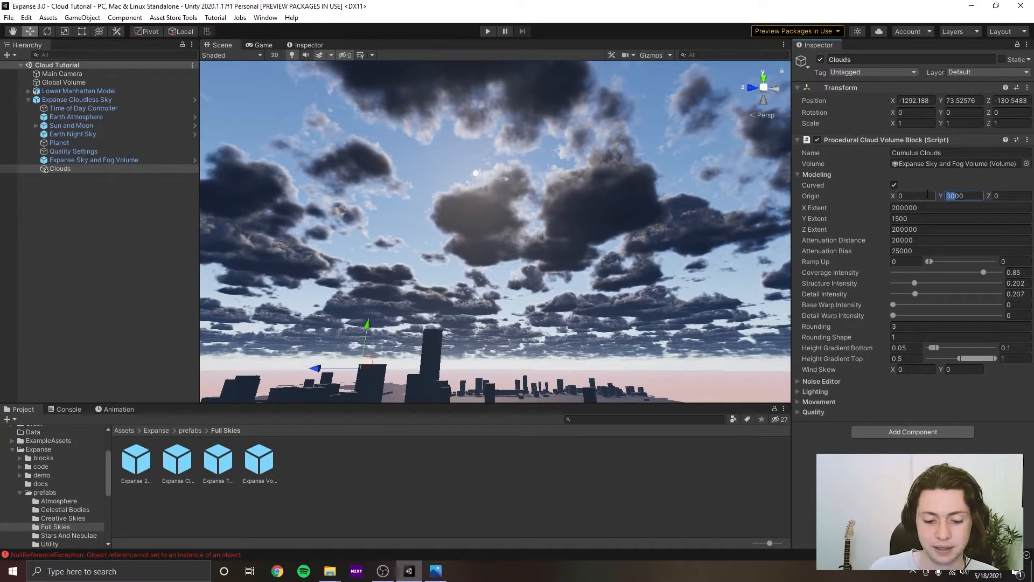
Set the cloud volume's Origin Y to 2800, save the scene, and compare it with cloud-2.jpg in Photos.
{"action": "type", "text": "28"}
{"action": "right_click_drag", "start_coordinate": [480, 153], "coordinate": [399, 137]}
{"action": "key", "text": "ctrl+s"}
{"action": "left_click", "coordinate": [434, 572]}
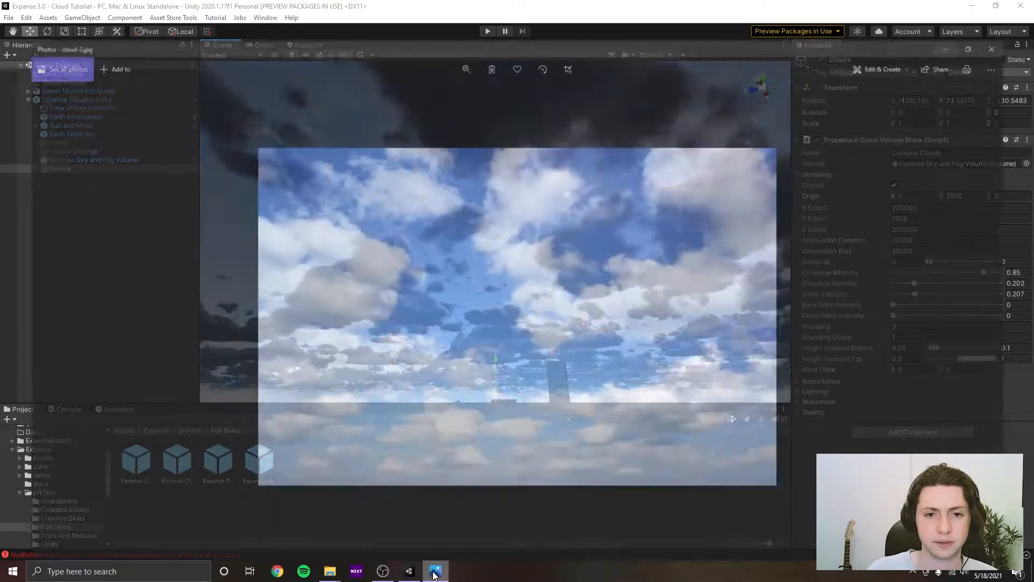
{"action": "left_click", "coordinate": [972, 9]}
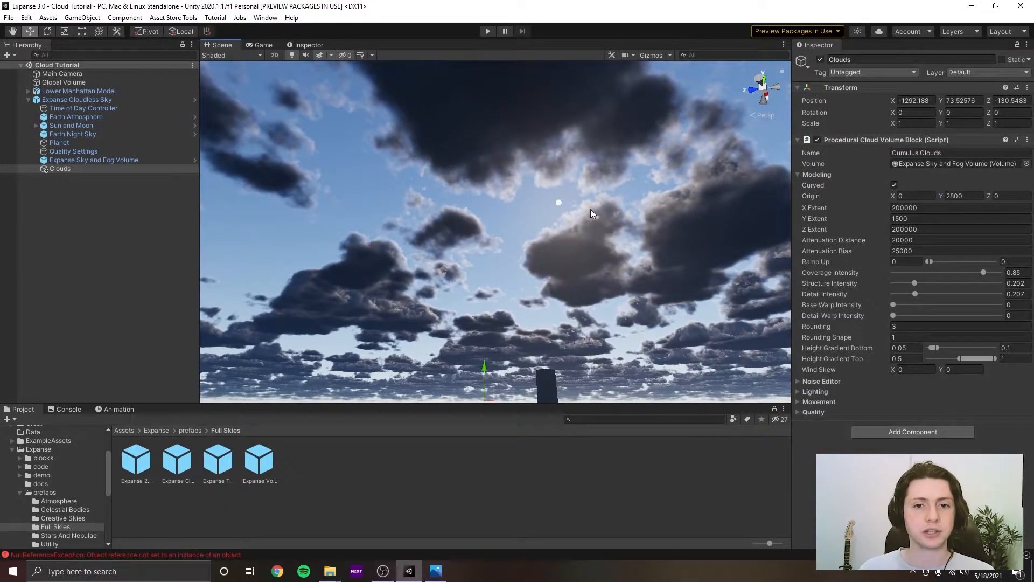
Compare the clouds in the scene with those in the reference photo cloud-2.jpg.
{"action": "left_click", "coordinate": [436, 571]}
{"action": "left_click", "coordinate": [966, 11]}
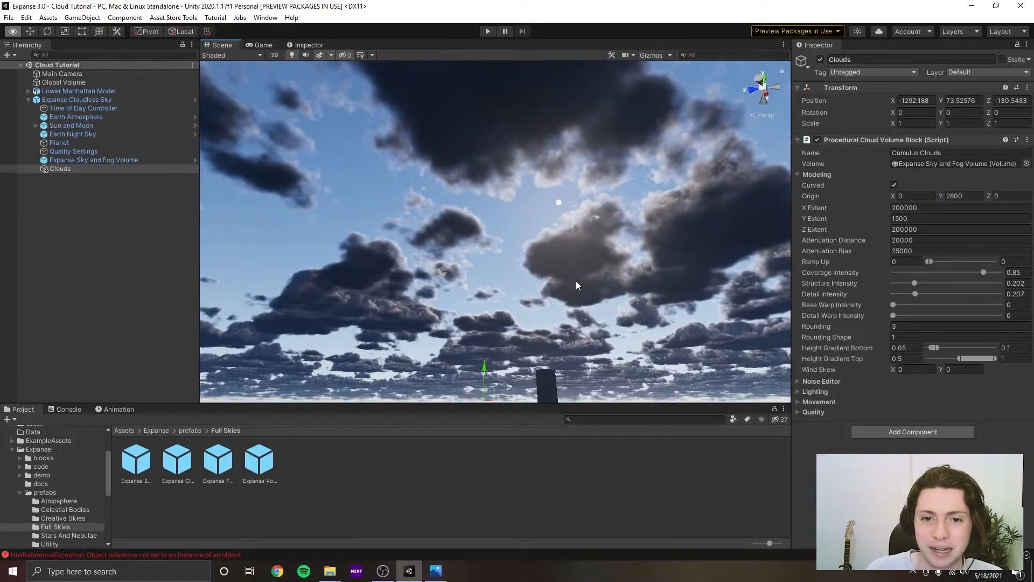
{"action": "mouse_move", "coordinate": [576, 281]}
{"action": "right_mouse_down"}
{"action": "mouse_move", "coordinate": [584, 226]}
{"action": "mouse_move", "coordinate": [517, 309]}
{"action": "mouse_move", "coordinate": [578, 254]}
{"action": "mouse_move", "coordinate": [584, 280]}
{"action": "right_mouse_up"}
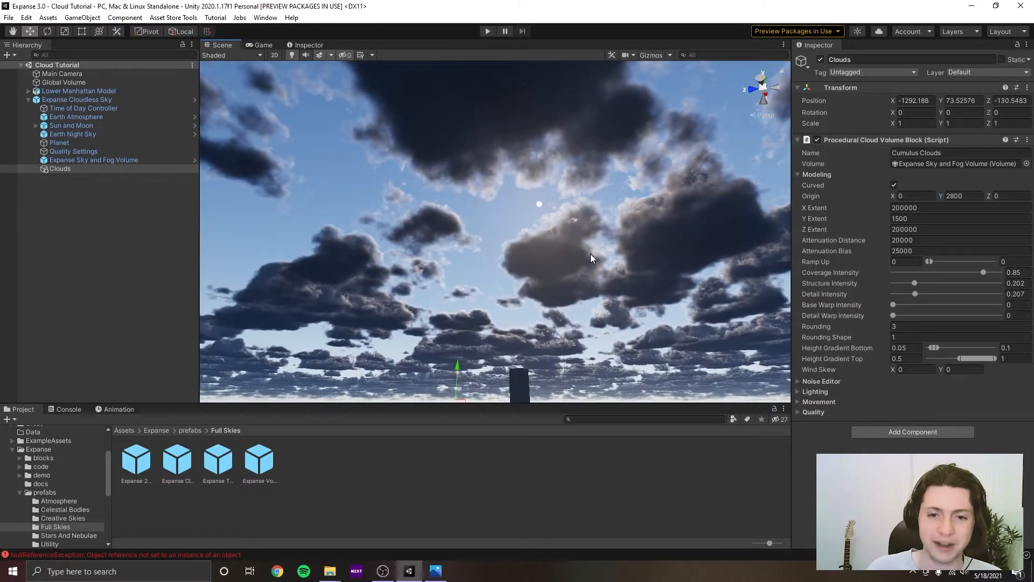
{"action": "left_click", "coordinate": [435, 571]}
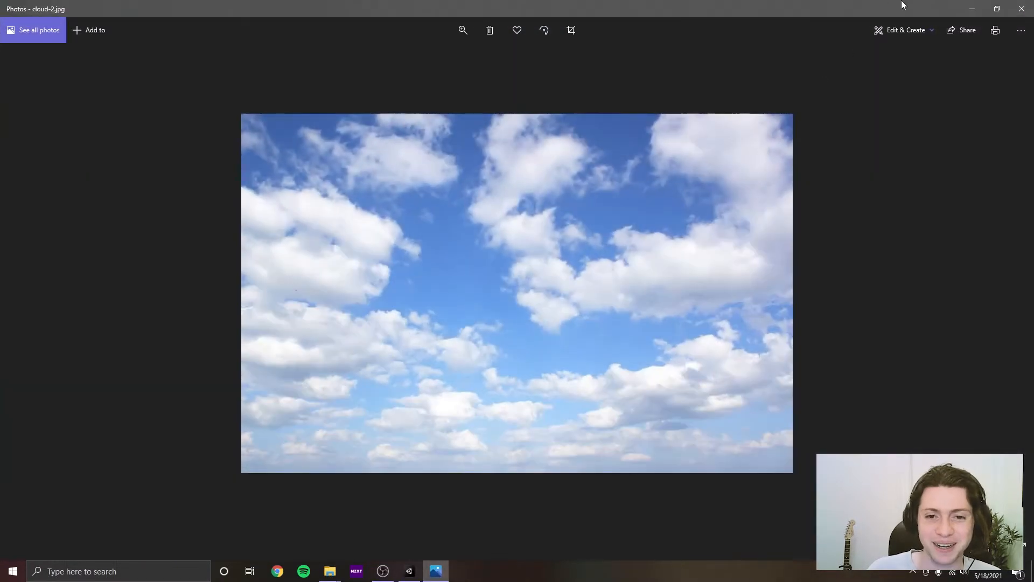
{"action": "left_click", "coordinate": [973, 11]}
{"action": "right_click_drag", "start_coordinate": [631, 235], "coordinate": [652, 240]}
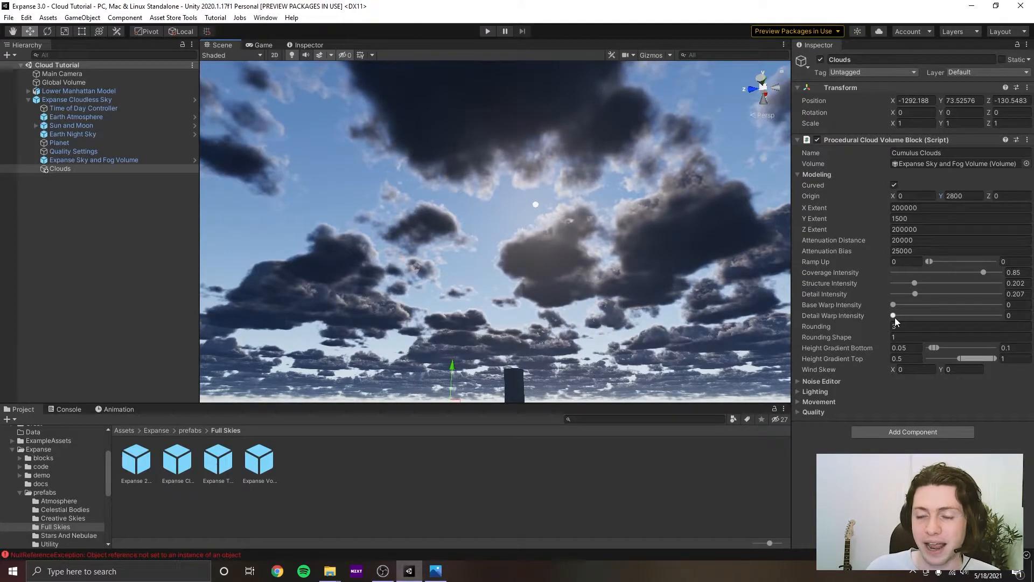
Examine the wispy cloud edges up close in the reference photo and in the scene's sky.
{"action": "left_click", "coordinate": [816, 173]}
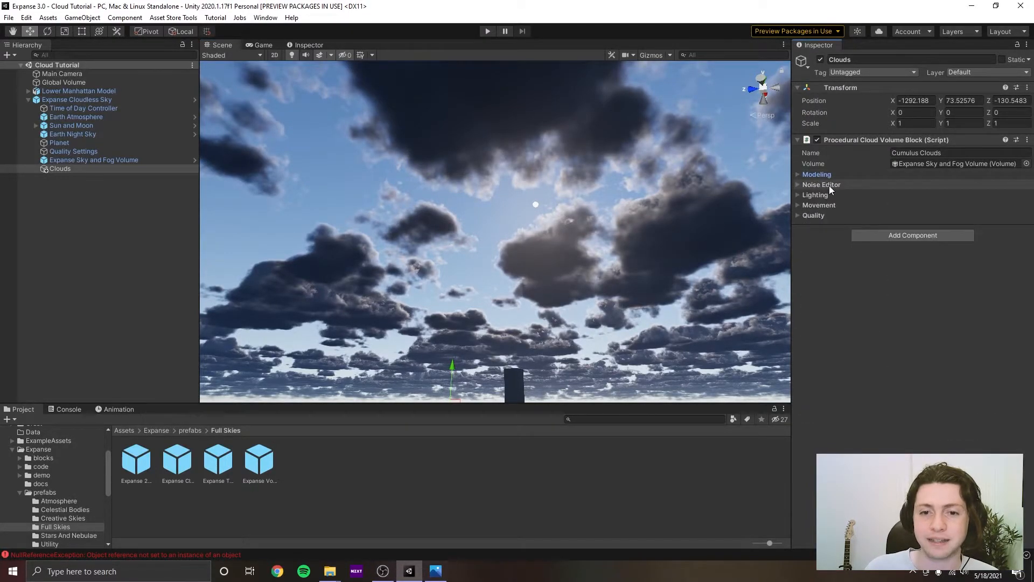
{"action": "right_click_drag", "start_coordinate": [668, 207], "coordinate": [614, 201]}
{"action": "left_click", "coordinate": [437, 571]}
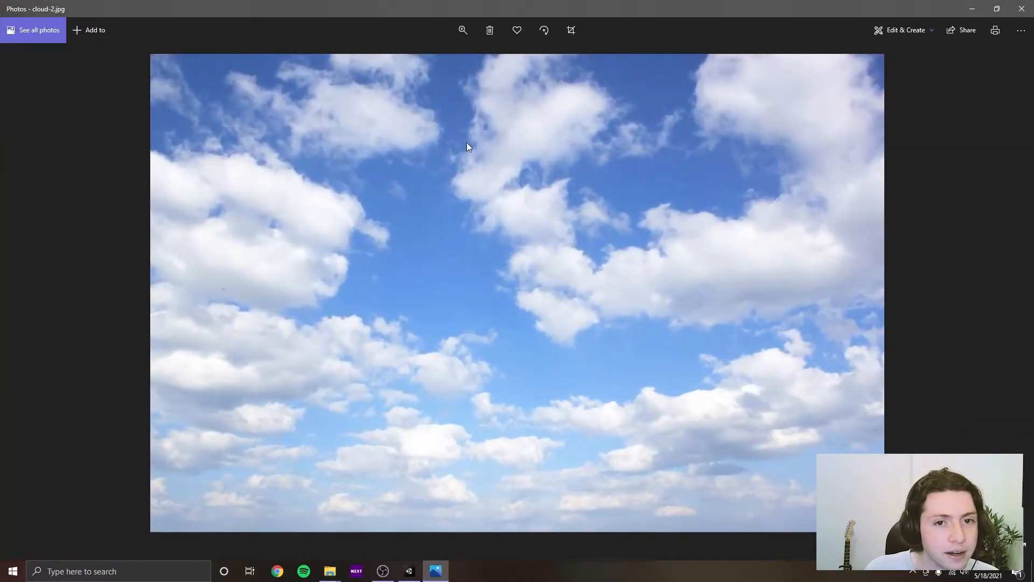
{"action": "scroll", "coordinate": [478, 190], "scroll_direction": "up", "scroll_amount": 2, "text": "ctrl"}
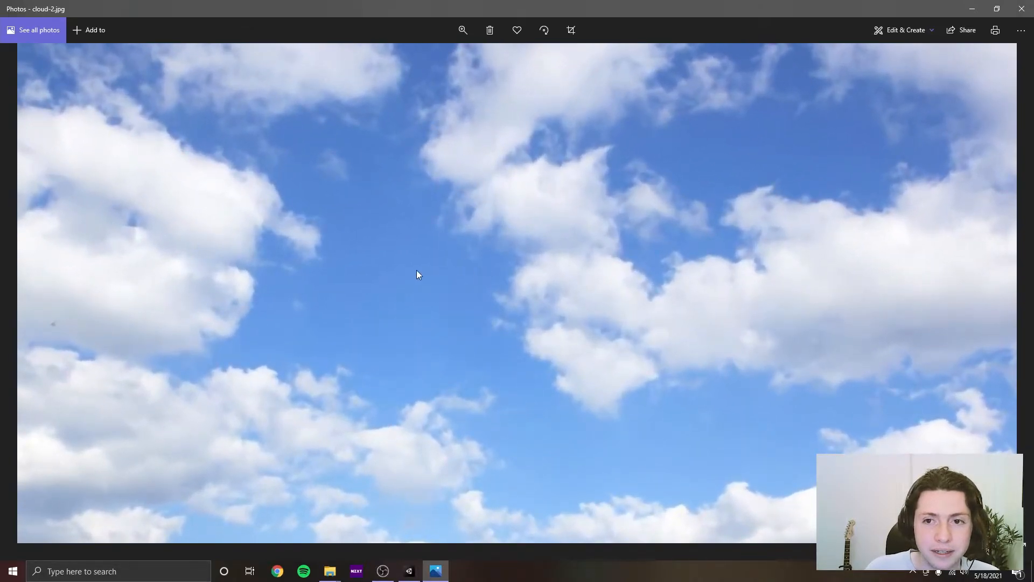
{"action": "scroll", "coordinate": [738, 141], "scroll_direction": "down", "scroll_amount": 2, "text": "ctrl"}
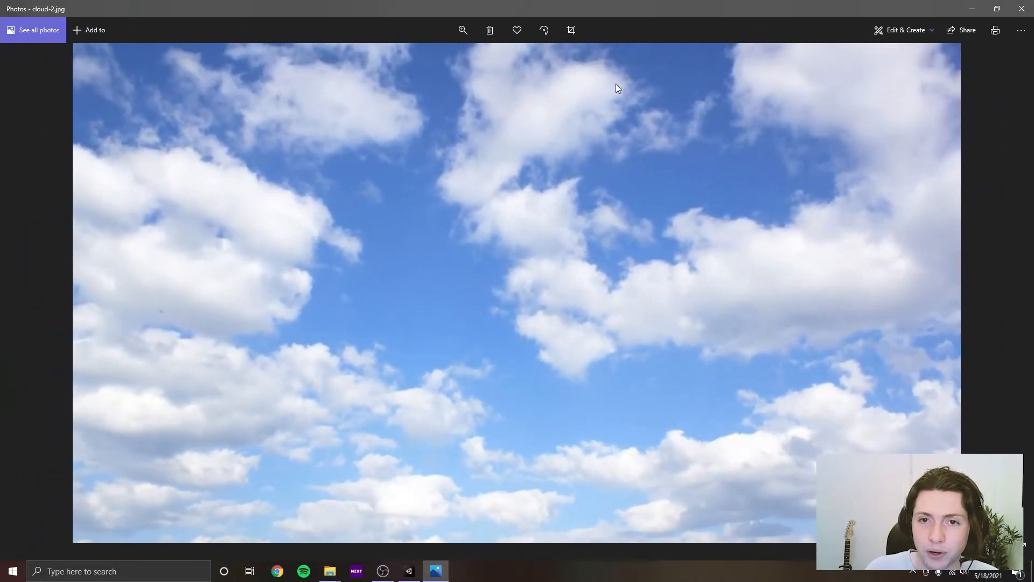
{"action": "scroll", "coordinate": [628, 91], "scroll_direction": "up", "scroll_amount": 1, "text": "ctrl"}
{"action": "scroll", "coordinate": [496, 343], "scroll_direction": "down", "scroll_amount": 2, "text": "ctrl"}
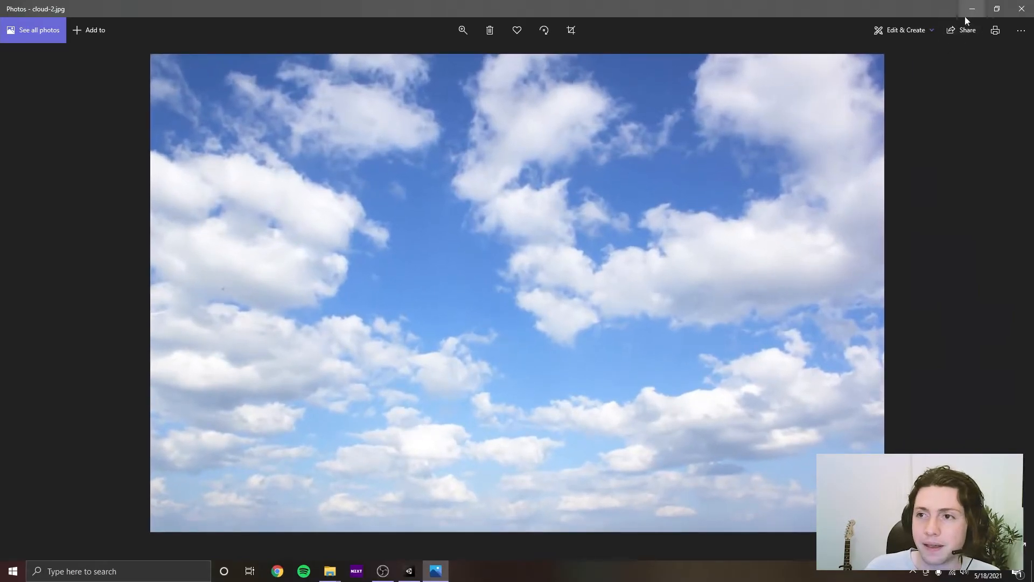
{"action": "left_click", "coordinate": [971, 10]}
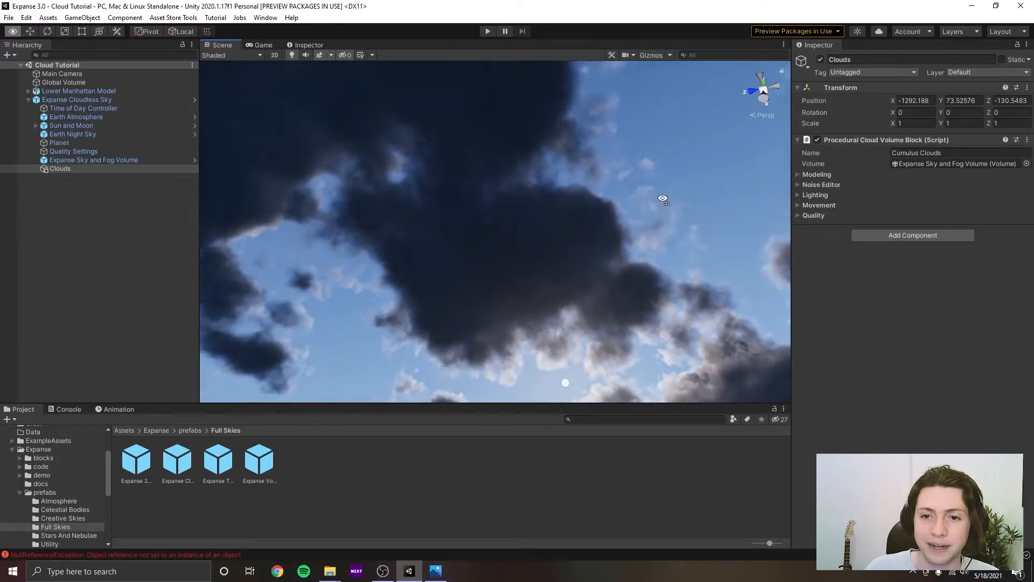
{"action": "right_click_drag", "start_coordinate": [540, 304], "coordinate": [648, 292]}
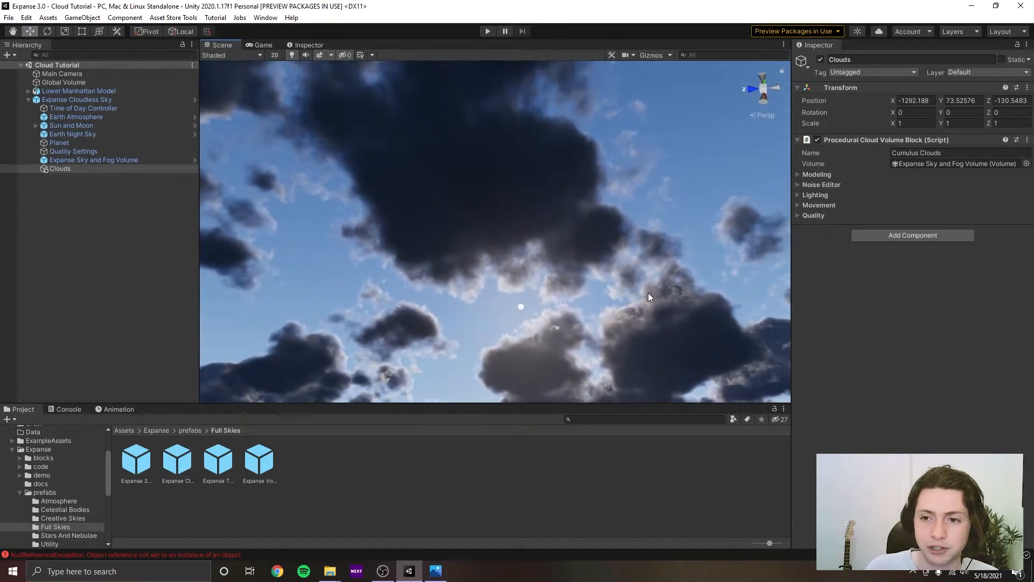
Select the Detail Warp layer in the cloud block's noise settings and set its noise type to Curl.
{"action": "left_click", "coordinate": [833, 184]}
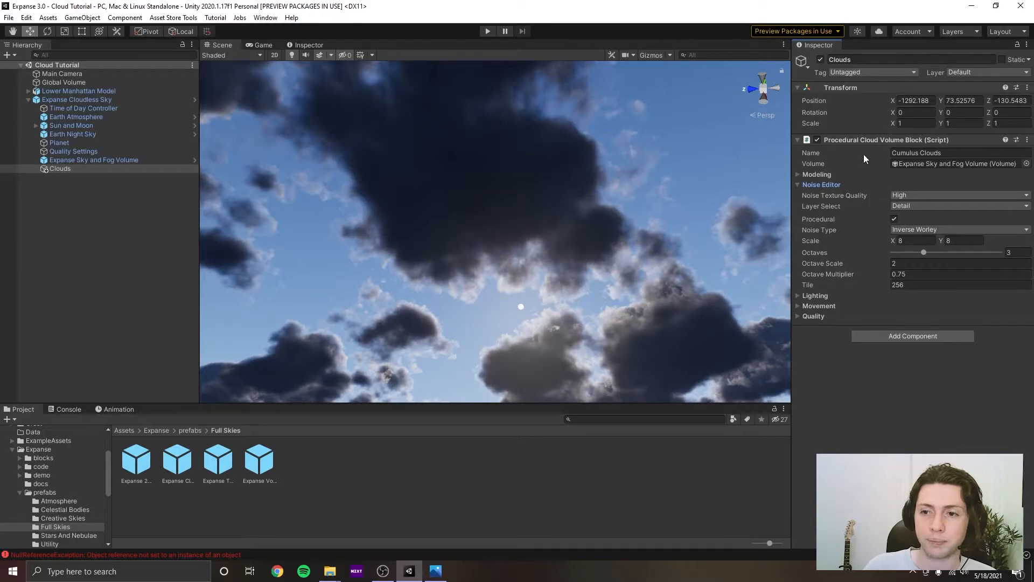
{"action": "left_click", "coordinate": [927, 207]}
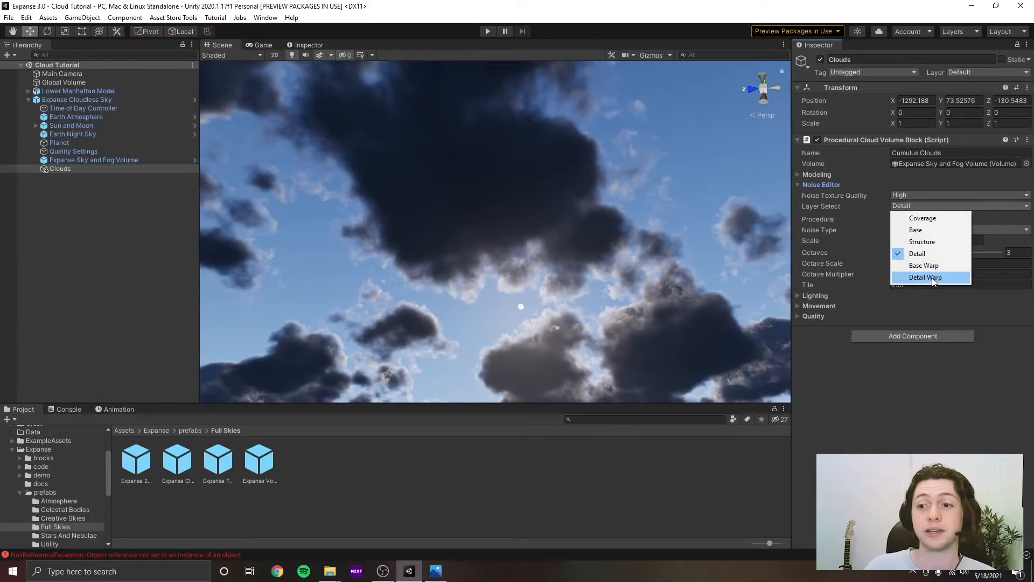
{"action": "left_click", "coordinate": [910, 209]}
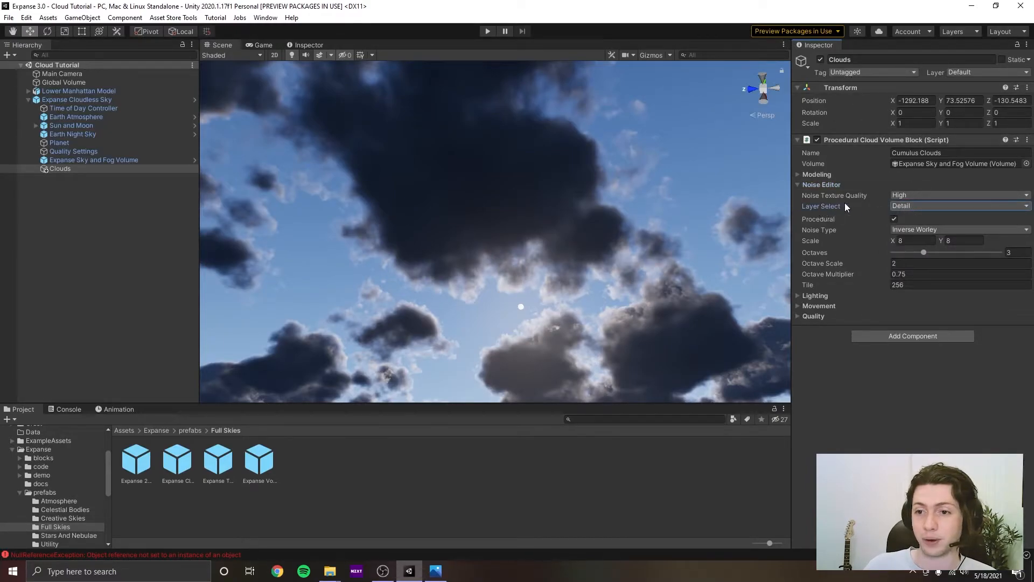
{"action": "left_click", "coordinate": [907, 205]}
{"action": "left_click", "coordinate": [922, 276]}
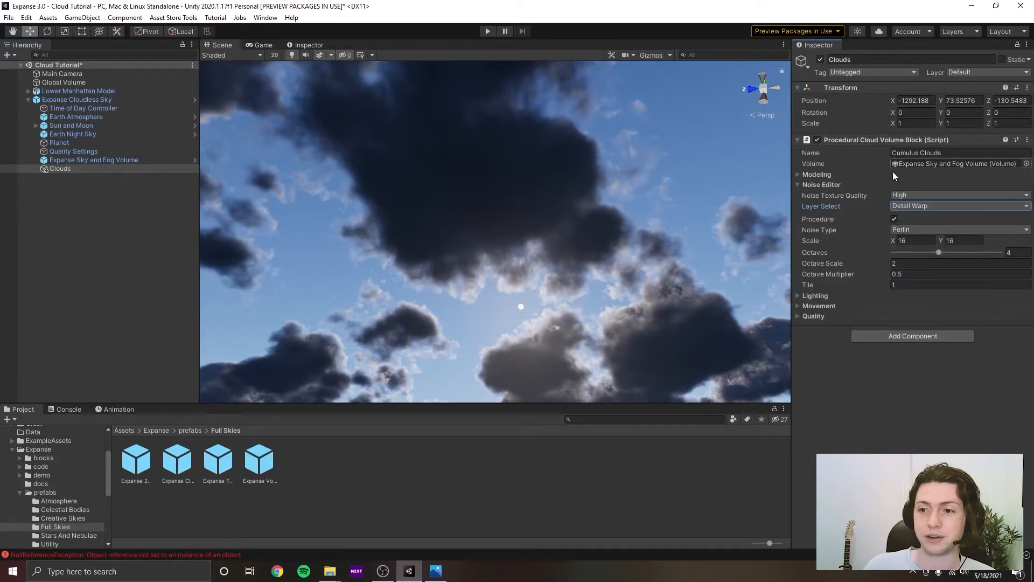
{"action": "left_click", "coordinate": [906, 230]}
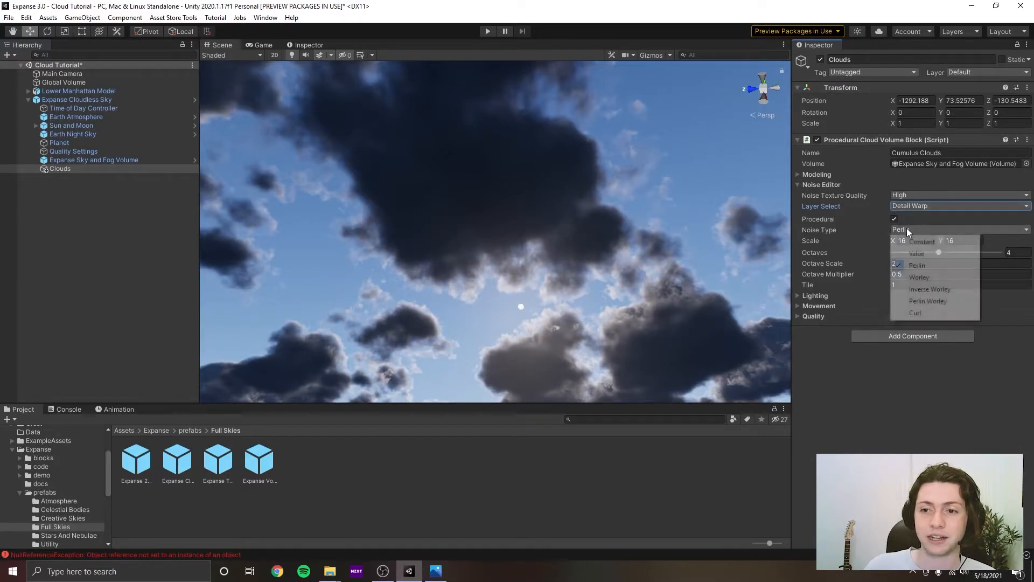
{"action": "left_click", "coordinate": [922, 313]}
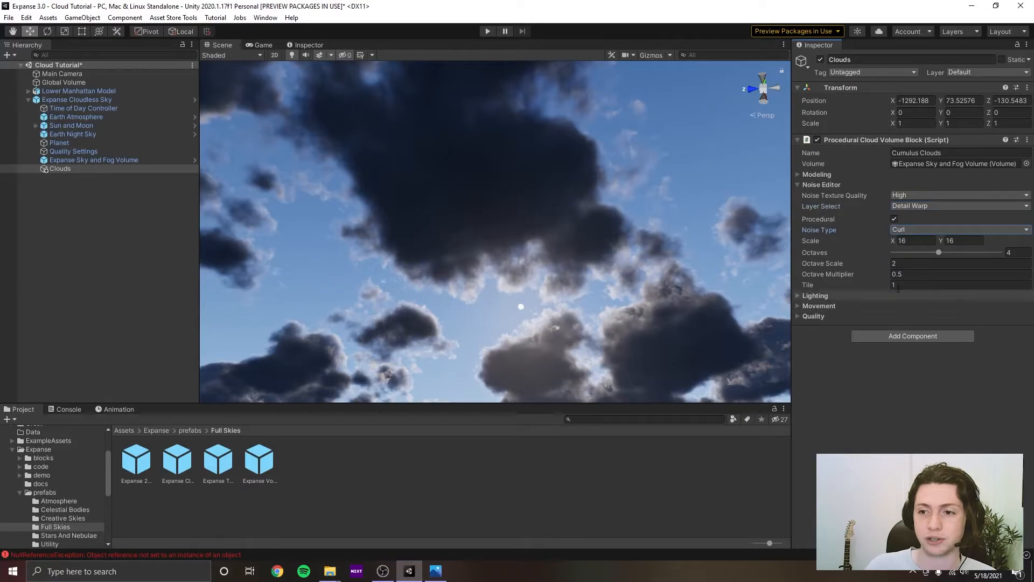
Set the Detail Warp noise tile to 64 and save the scene.
{"action": "left_click", "coordinate": [916, 284]}
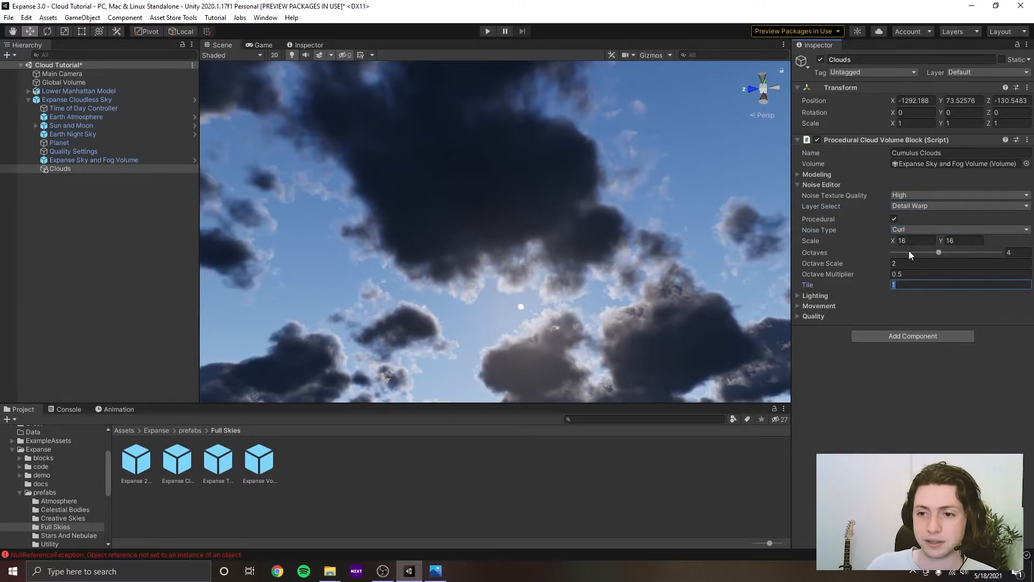
{"action": "type", "text": "64"}
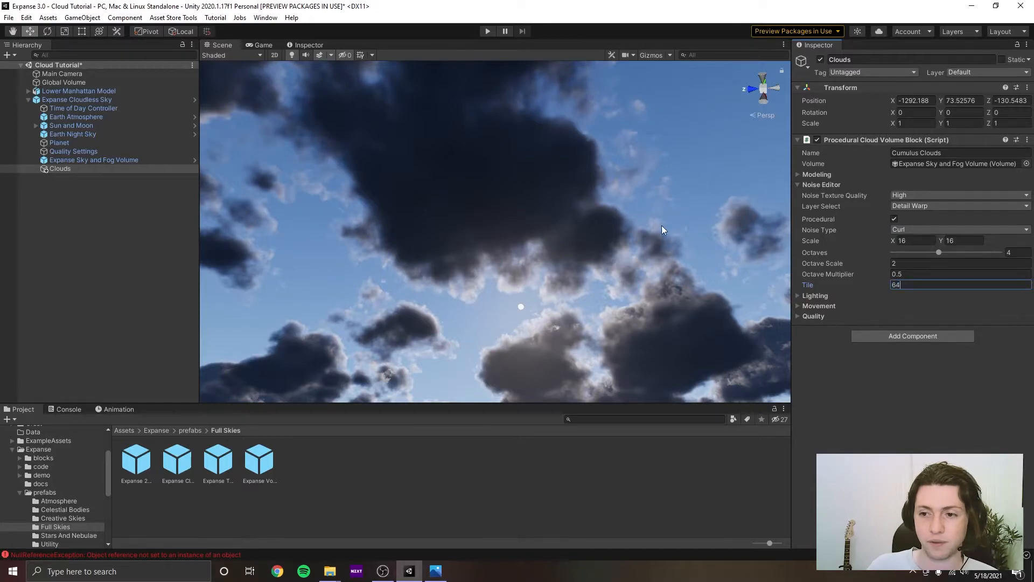
{"action": "right_click_drag", "start_coordinate": [662, 225], "coordinate": [644, 213]}
{"action": "key", "text": "ctrl+s"}
Try raising the Detail Warp Intensity in the cloud modeling settings and bring it back to 0.
{"action": "left_click", "coordinate": [821, 185]}
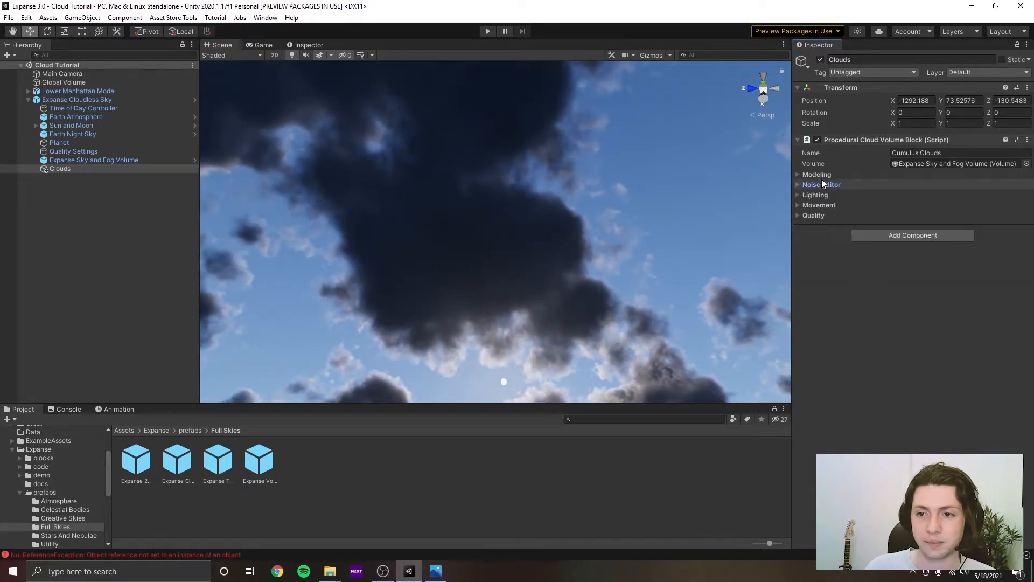
{"action": "left_click", "coordinate": [818, 174]}
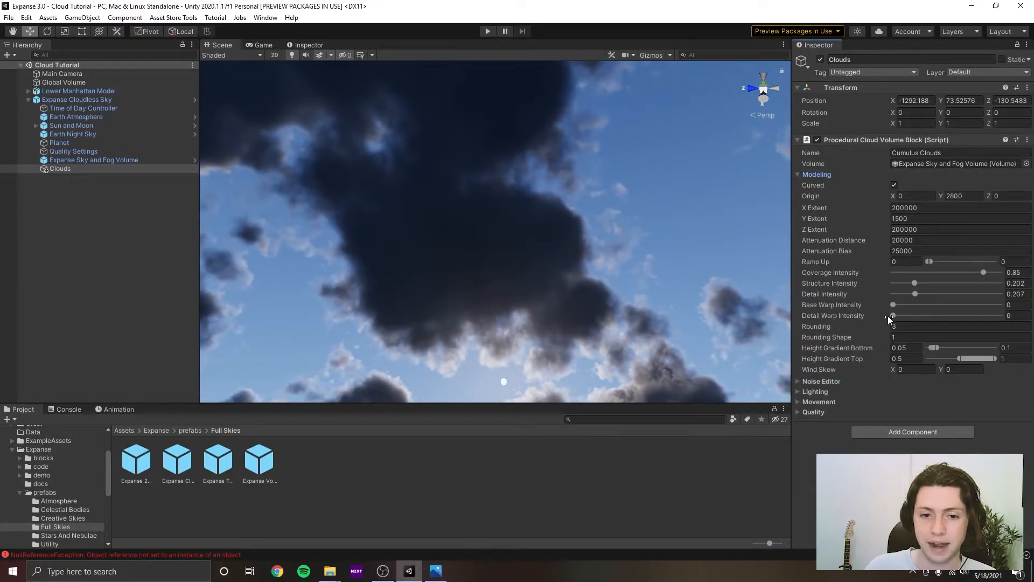
{"action": "left_click_drag", "start_coordinate": [887, 315], "coordinate": [809, 312]}
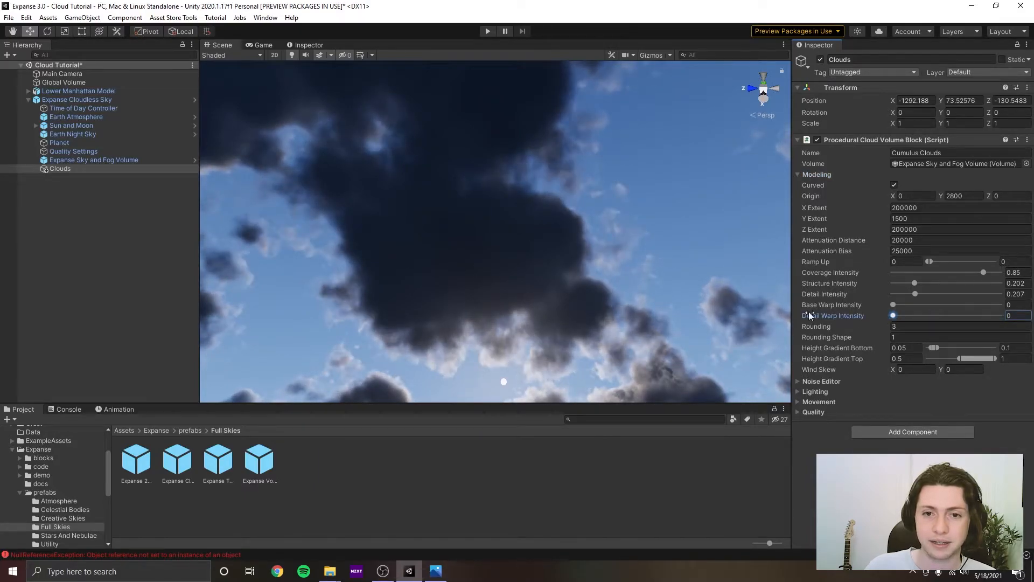
Narrow the scene camera's field of view to 27 and frame the small wispy clouds.
{"action": "right_click_drag", "start_coordinate": [528, 237], "coordinate": [604, 231]}
{"action": "left_click", "coordinate": [633, 55]}
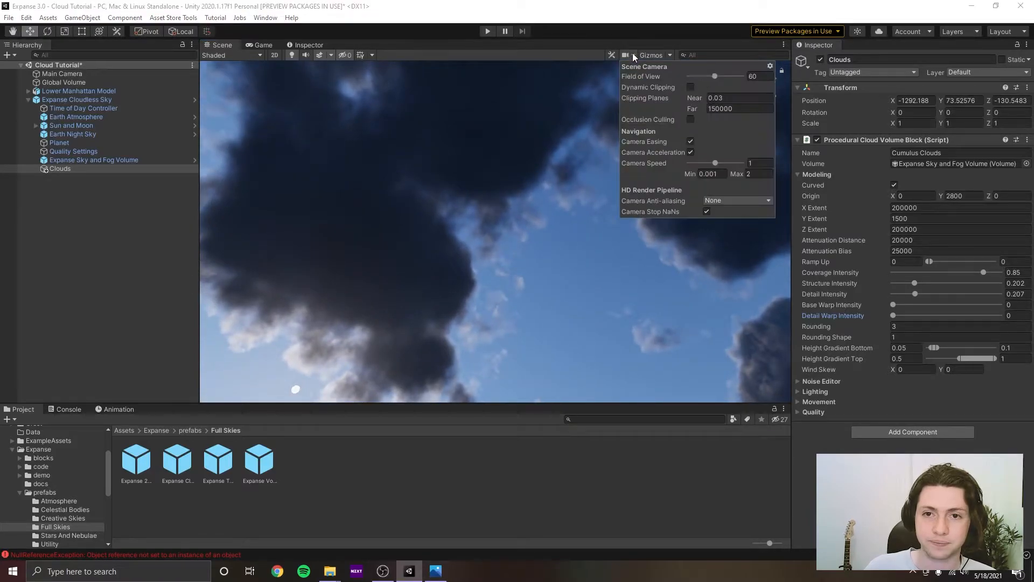
{"action": "mouse_move", "coordinate": [714, 76]}
{"action": "left_mouse_down"}
{"action": "mouse_move", "coordinate": [700, 78]}
{"action": "mouse_move", "coordinate": [719, 82]}
{"action": "left_mouse_up"}
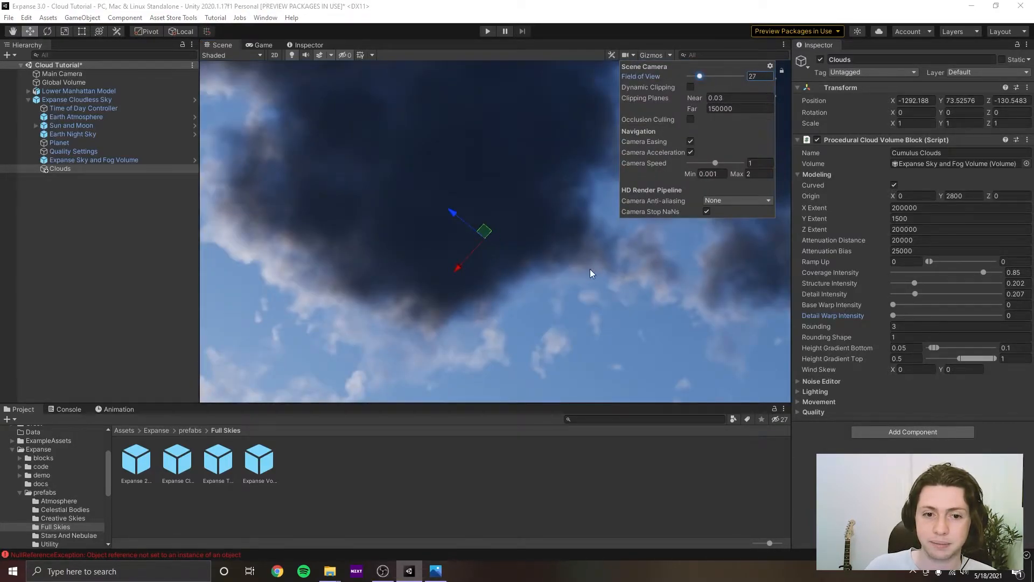
{"action": "right_click_drag", "start_coordinate": [591, 273], "coordinate": [549, 302]}
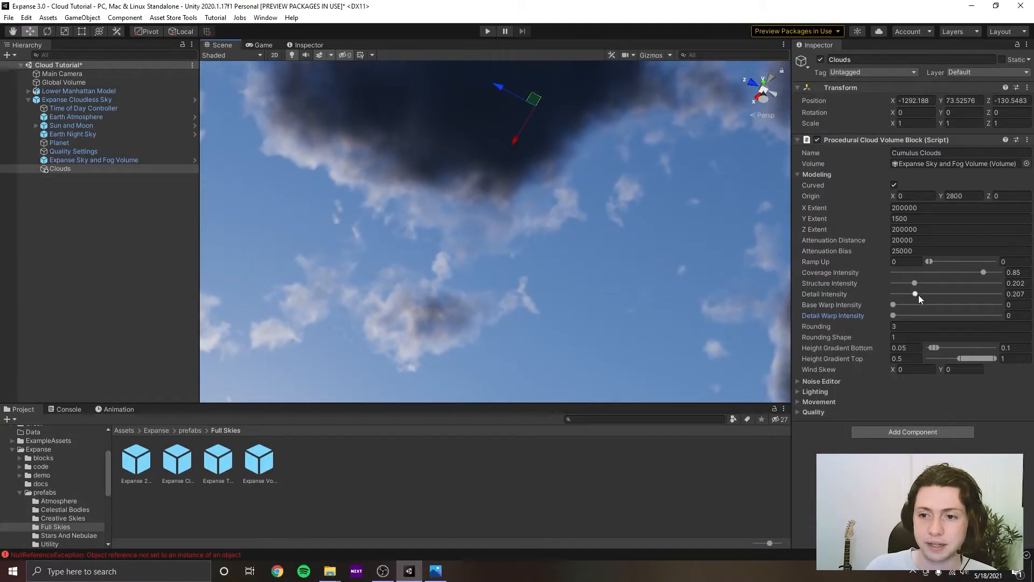
Test the Detail Warp Intensity at values up to about 0.3 on the close-up cloud edges and reset it to 0.
{"action": "left_click_drag", "start_coordinate": [893, 315], "coordinate": [720, 304]}
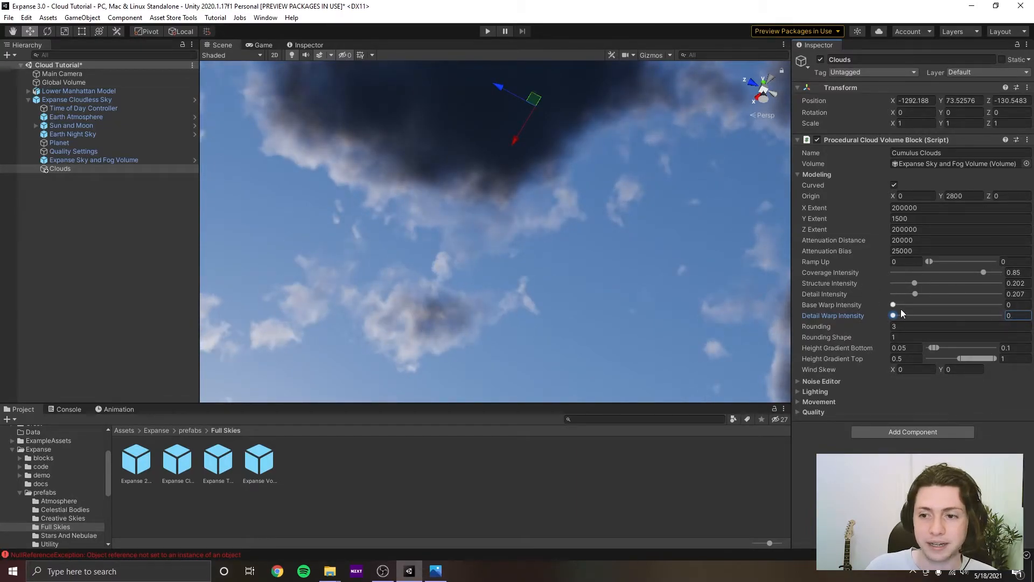
{"action": "left_click_drag", "start_coordinate": [894, 314], "coordinate": [926, 327]}
{"action": "right_click_drag", "start_coordinate": [615, 260], "coordinate": [510, 305]}
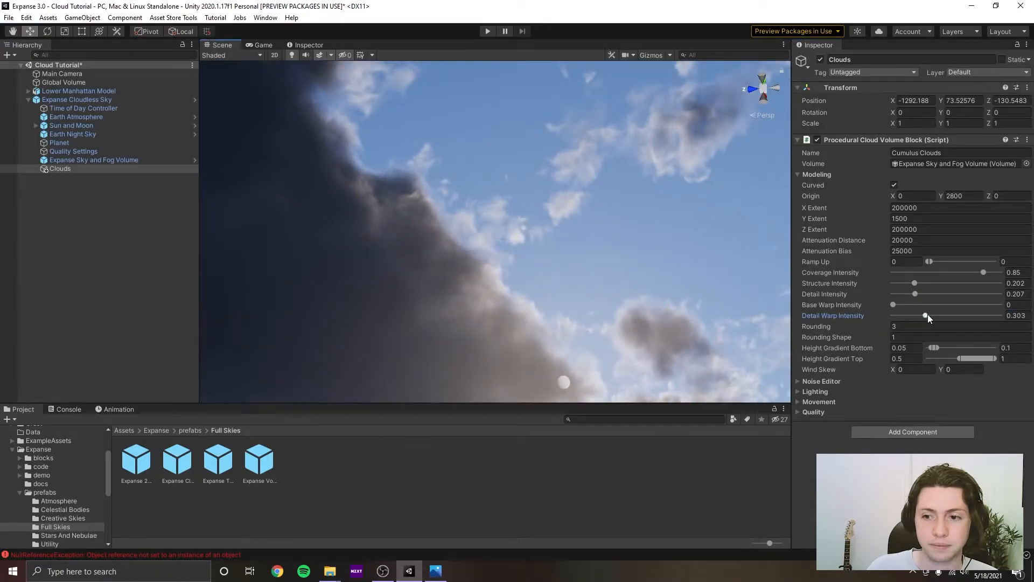
{"action": "left_click_drag", "start_coordinate": [927, 315], "coordinate": [838, 255]}
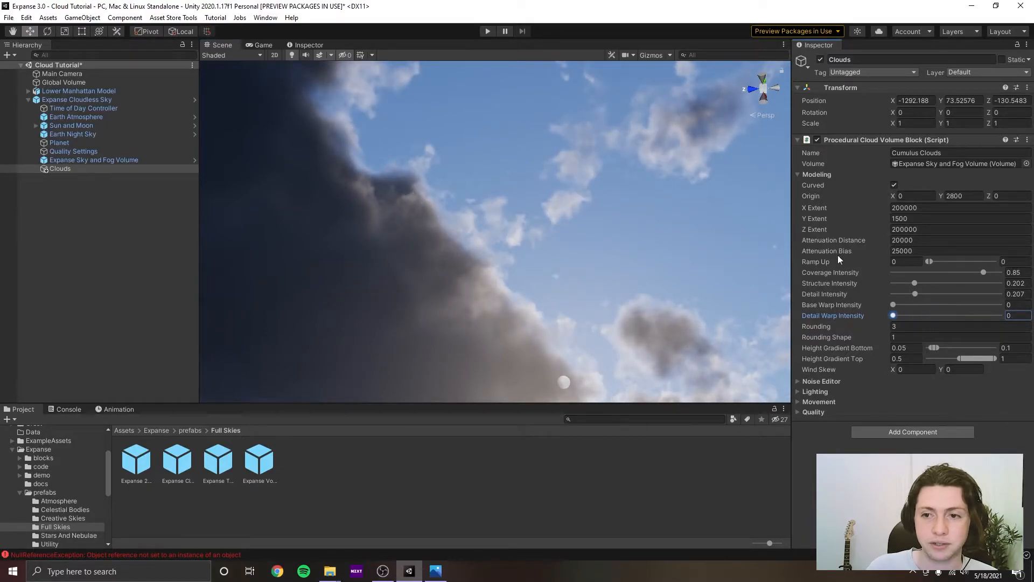
Set the Detail Warp noise to 2 octaves and a scale of 8 by 8, and save the scene.
{"action": "left_click", "coordinate": [811, 174]}
{"action": "left_click", "coordinate": [827, 185]}
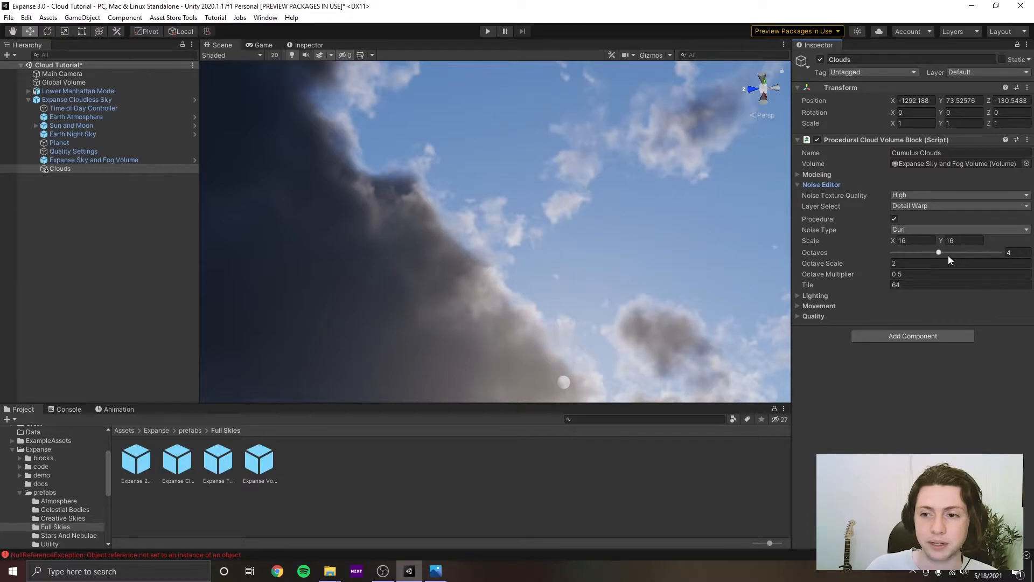
{"action": "left_click", "coordinate": [835, 185]}
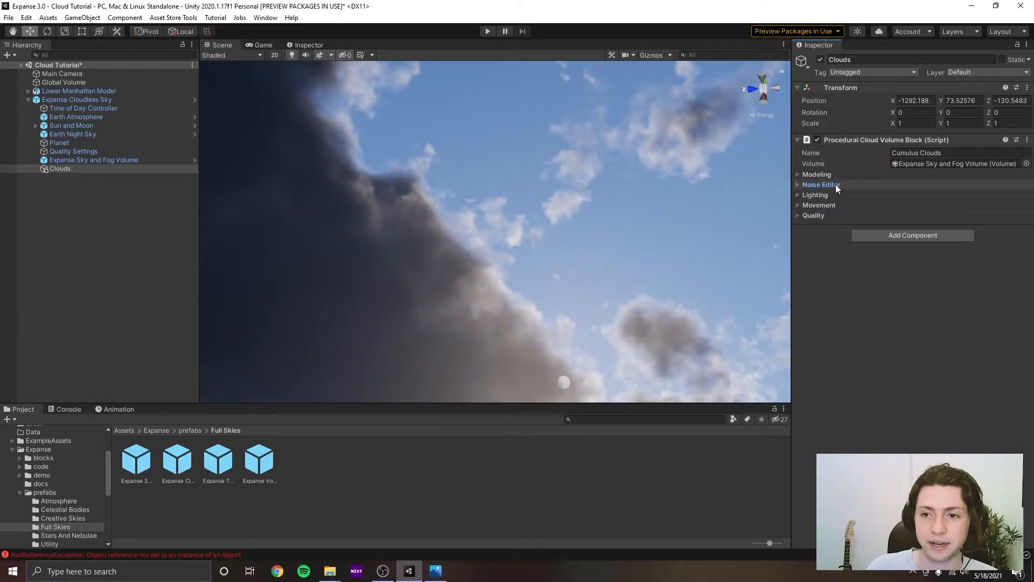
{"action": "left_click", "coordinate": [836, 185]}
{"action": "left_click", "coordinate": [939, 252]}
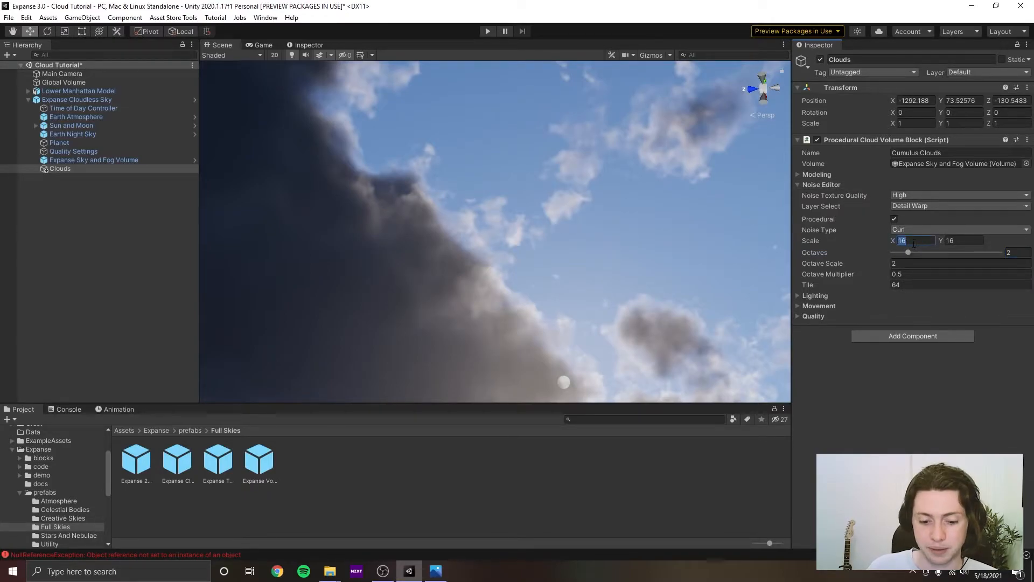
{"action": "type", "text": "8"}
{"action": "key", "text": "Return"}
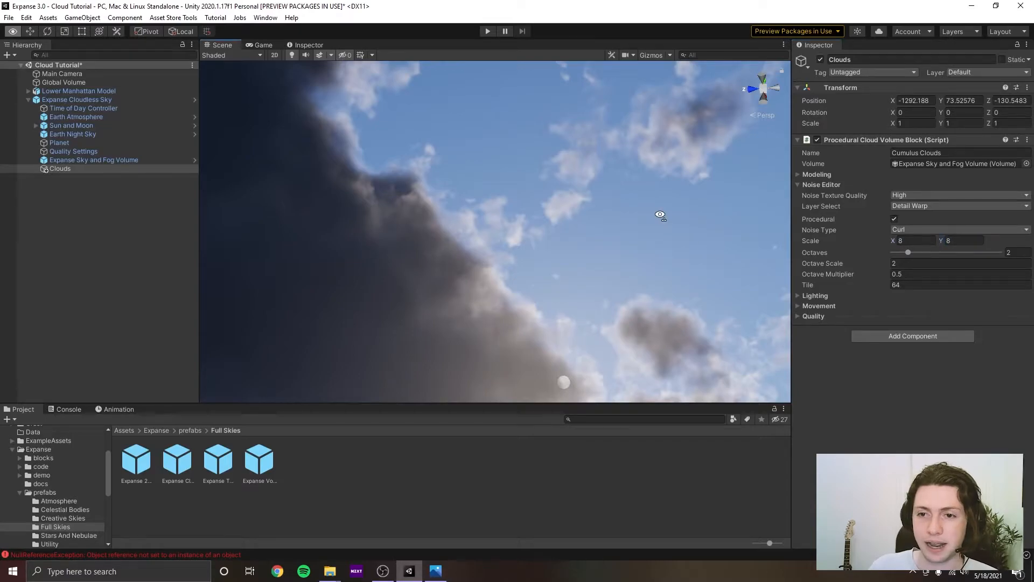
{"action": "key", "text": "ctrl+s"}
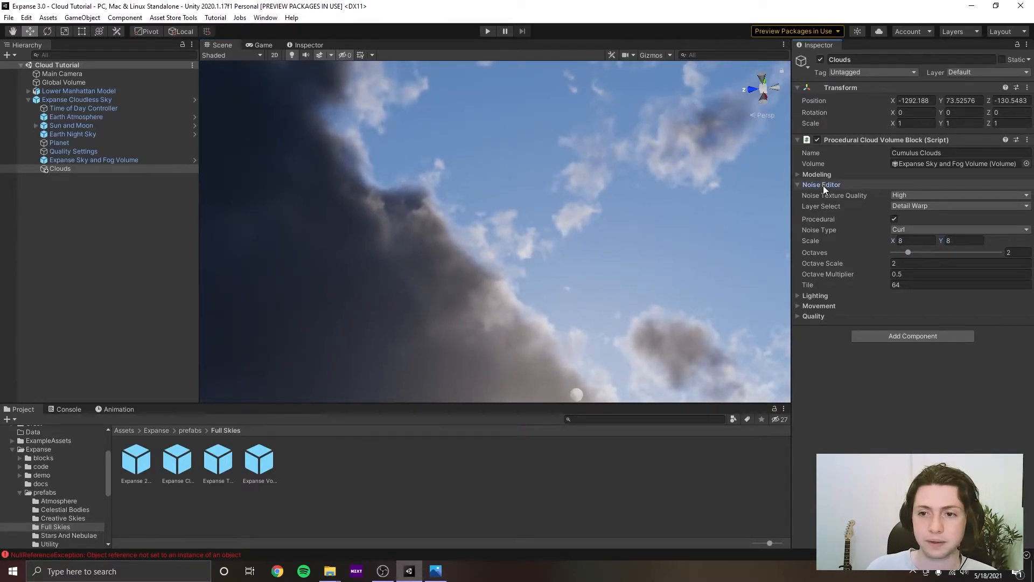
Raise the clouds' Detail Warp Intensity to about 0.4, checking it on different cloud edges, and close the modeling settings.
{"action": "left_click", "coordinate": [811, 174]}
{"action": "left_click_drag", "start_coordinate": [894, 316], "coordinate": [939, 322]}
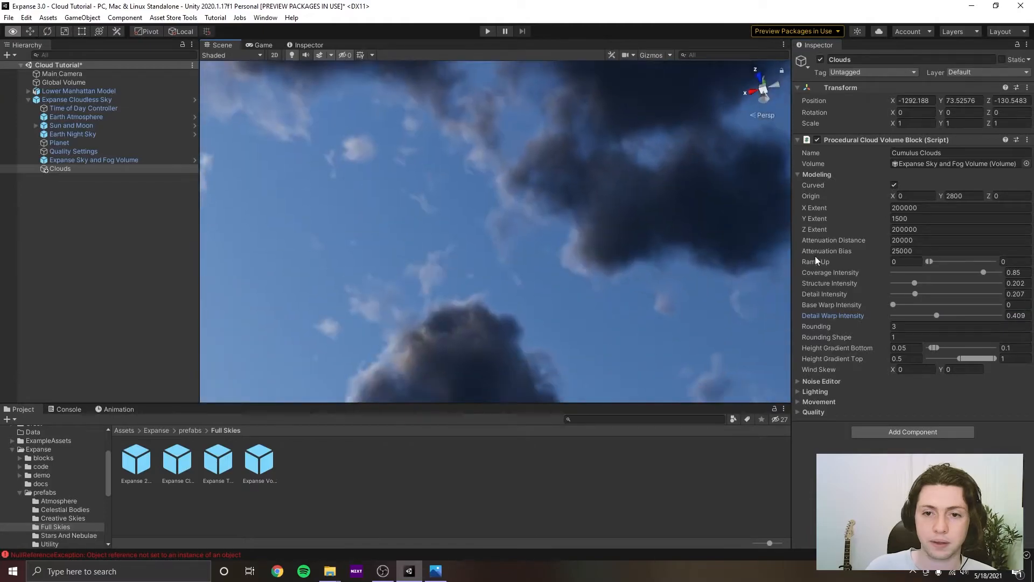
{"action": "right_click_drag", "start_coordinate": [815, 261], "coordinate": [661, 242]}
{"action": "mouse_move", "coordinate": [936, 317]}
{"action": "left_mouse_down"}
{"action": "mouse_move", "coordinate": [884, 317]}
{"action": "mouse_move", "coordinate": [932, 322]}
{"action": "left_mouse_up"}
{"action": "right_click_drag", "start_coordinate": [598, 280], "coordinate": [708, 228]}
{"action": "left_click", "coordinate": [818, 175]}
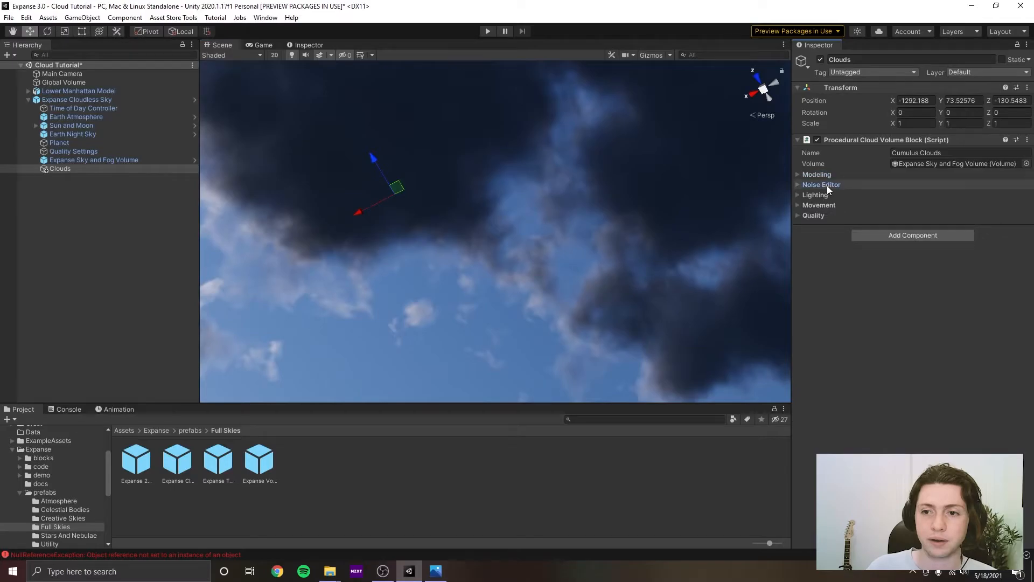
Set the Detail Warp noise's Tile value to 128 and check the cloud edges.
{"action": "left_click", "coordinate": [822, 184]}
{"action": "left_click", "coordinate": [907, 284]}
{"action": "type", "text": "128"}
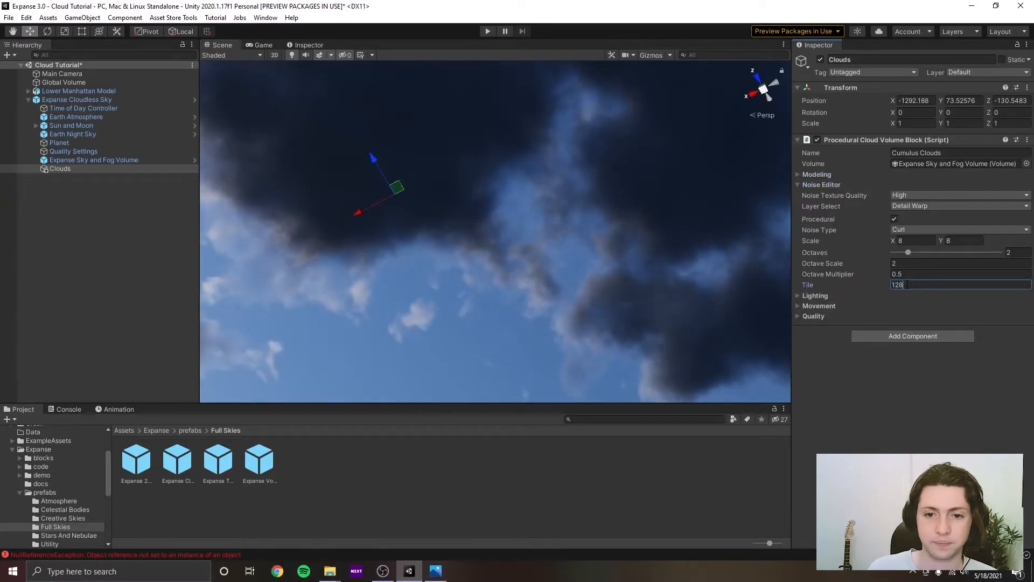
{"action": "right_click_drag", "start_coordinate": [609, 270], "coordinate": [454, 302]}
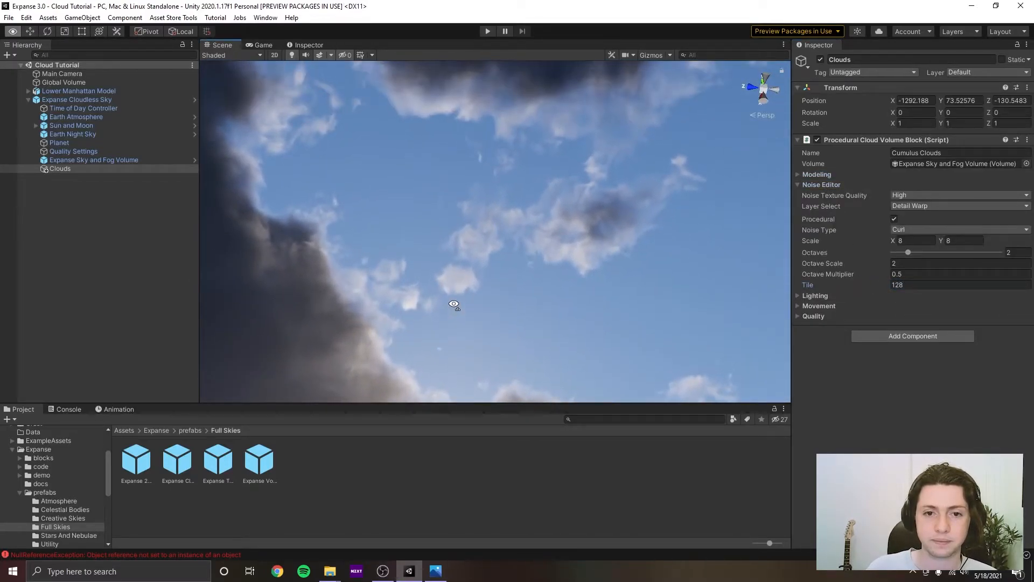
Lower the clouds' Detail Warp Intensity to about 0.23 and save the scene.
{"action": "left_click", "coordinate": [829, 184]}
{"action": "left_click", "coordinate": [818, 175]}
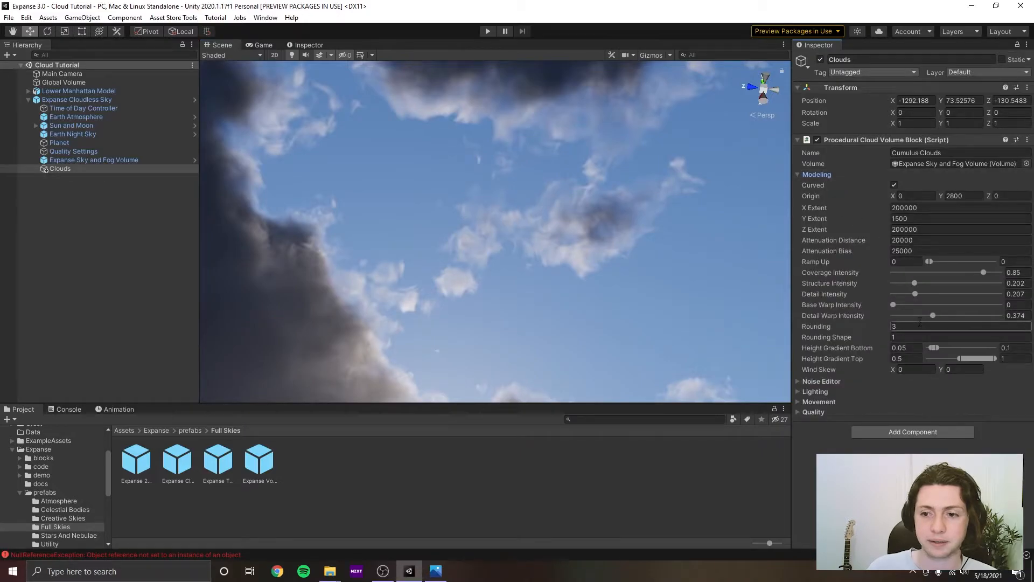
{"action": "mouse_move", "coordinate": [930, 315]}
{"action": "left_mouse_down"}
{"action": "mouse_move", "coordinate": [890, 325]}
{"action": "mouse_move", "coordinate": [916, 327]}
{"action": "left_mouse_up"}
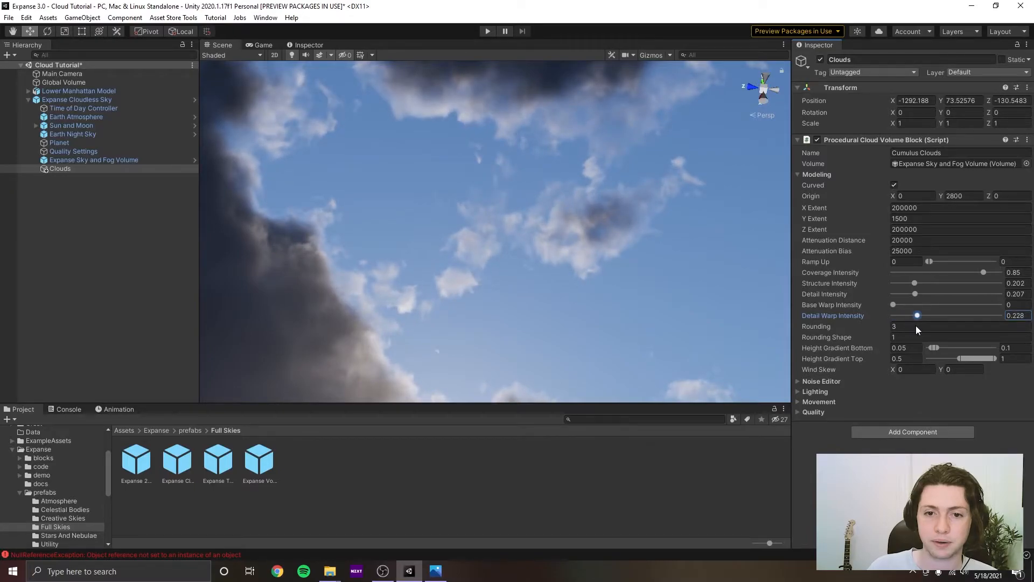
{"action": "right_click_drag", "start_coordinate": [500, 244], "coordinate": [606, 207]}
{"action": "key", "text": "ctrl+s"}
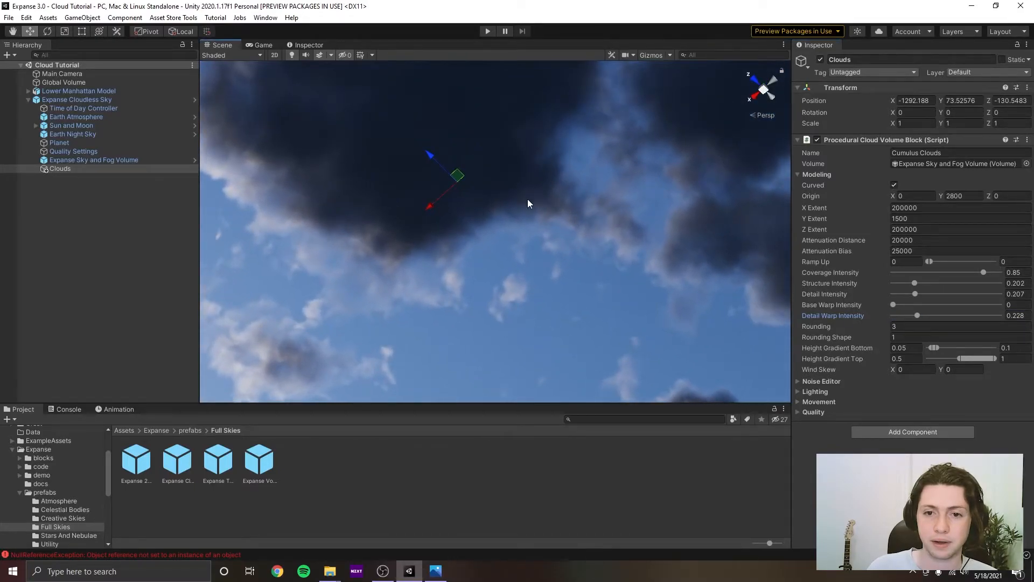
Set the scene camera's field of view to 60, focus on the Global Volume and frame the sunlit clouds above the city.
{"action": "right_click_drag", "start_coordinate": [528, 204], "coordinate": [543, 276]}
{"action": "right_click_drag", "start_coordinate": [479, 291], "coordinate": [447, 333]}
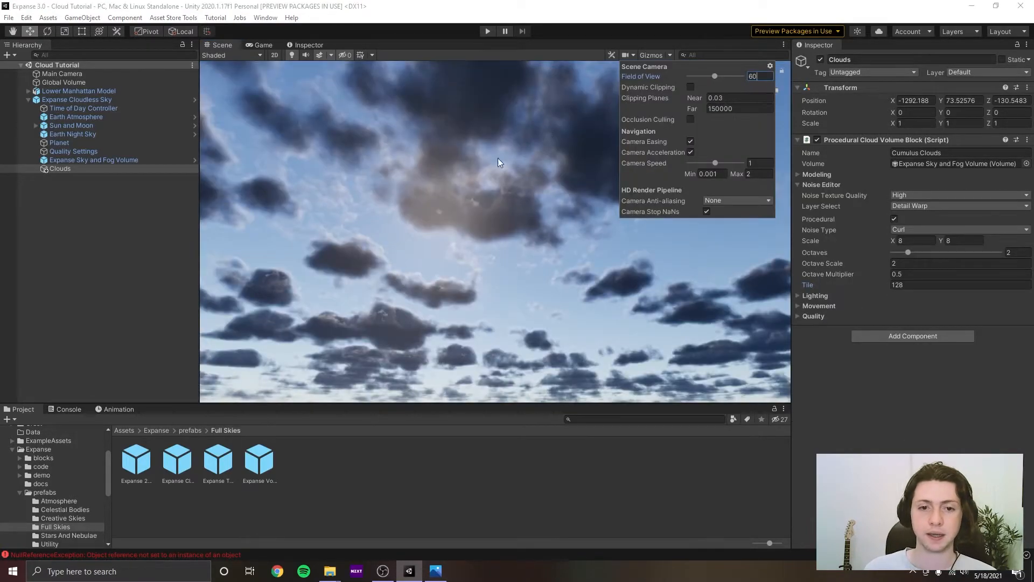
{"action": "right_click_drag", "start_coordinate": [497, 161], "coordinate": [540, 290]}
{"action": "right_click_drag", "start_coordinate": [515, 246], "coordinate": [110, 90]}
{"action": "double_click", "coordinate": [109, 86]}
{"action": "middle_click_drag", "start_coordinate": [545, 253], "coordinate": [564, 123]}
{"action": "right_click_drag", "start_coordinate": [572, 206], "coordinate": [654, 157]}
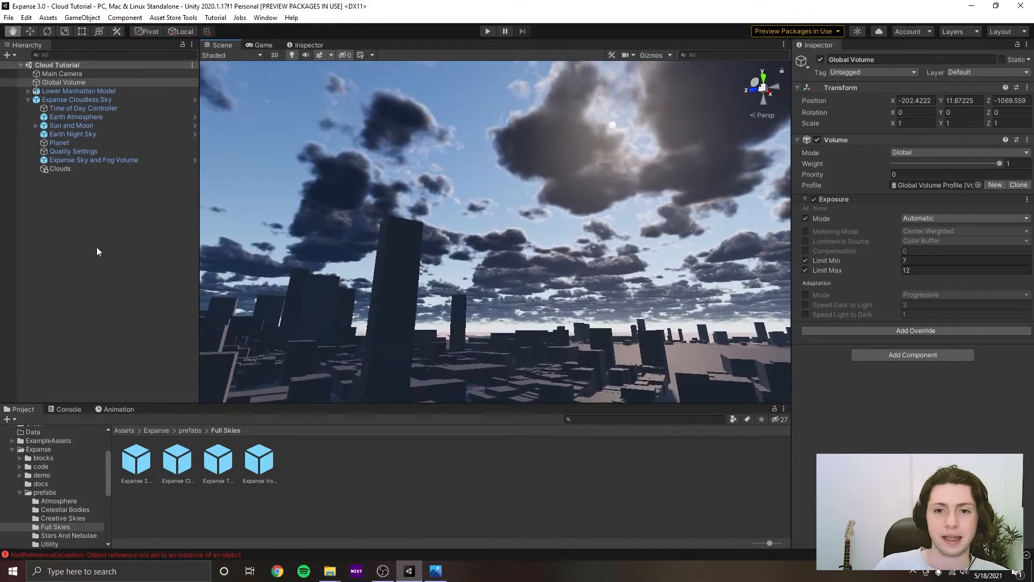
{"action": "middle_click_drag", "start_coordinate": [639, 368], "coordinate": [802, 561]}
{"action": "right_click_drag", "start_coordinate": [494, 279], "coordinate": [582, 267]}
{"action": "middle_click_drag", "start_coordinate": [583, 267], "coordinate": [815, 225]}
{"action": "right_click_drag", "start_coordinate": [663, 277], "coordinate": [623, 244]}
{"action": "right_click_drag", "start_coordinate": [552, 210], "coordinate": [549, 230]}
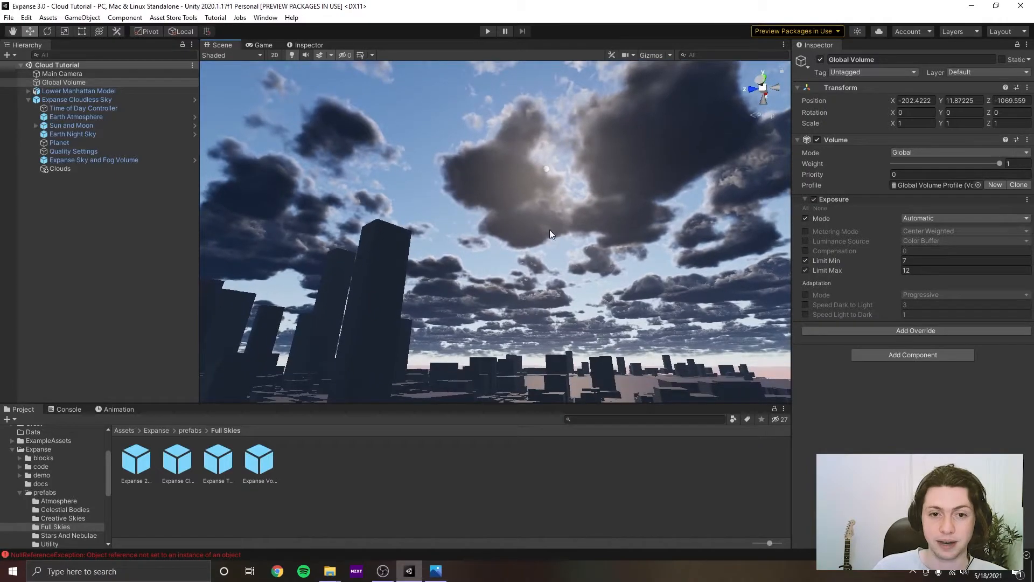
Open the lighting settings of the Clouds object and frame the clouds around the sun.
{"action": "left_click", "coordinate": [134, 160]}
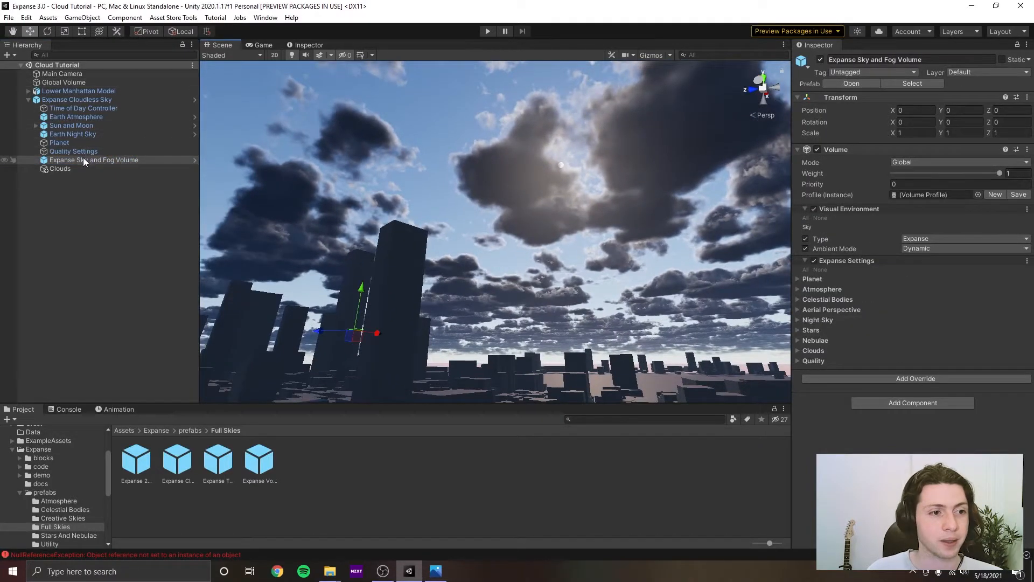
{"action": "left_click", "coordinate": [83, 169]}
{"action": "left_click", "coordinate": [859, 184]}
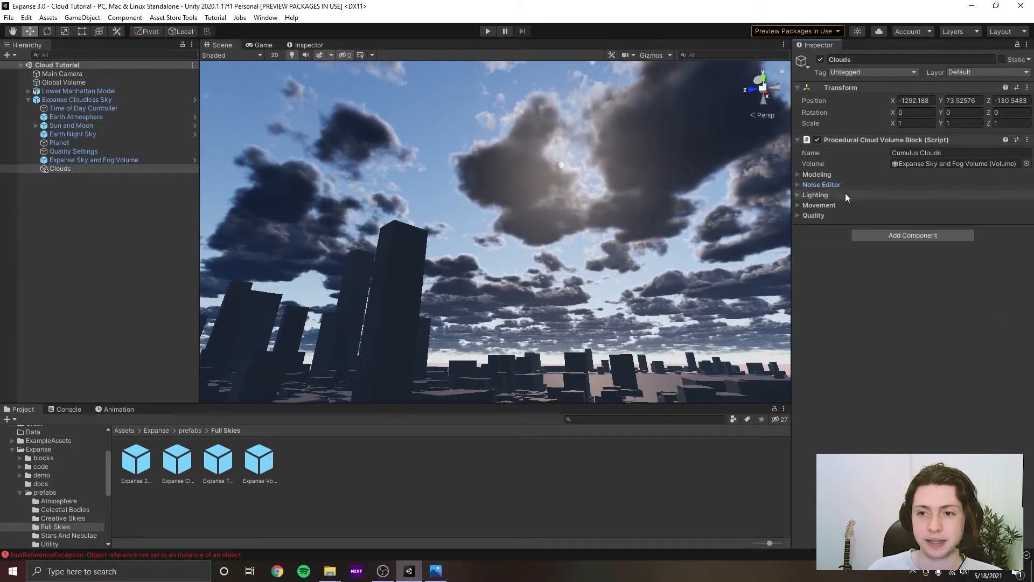
{"action": "left_click", "coordinate": [837, 195]}
{"action": "right_click_drag", "start_coordinate": [673, 227], "coordinate": [594, 197]}
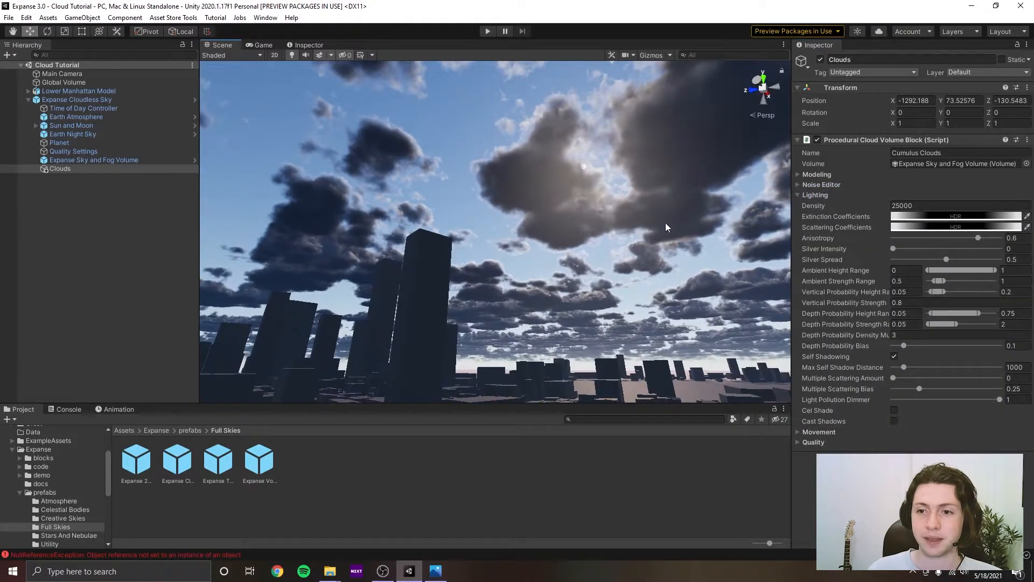
{"action": "left_click_drag", "start_coordinate": [594, 198], "coordinate": [142, 249]}
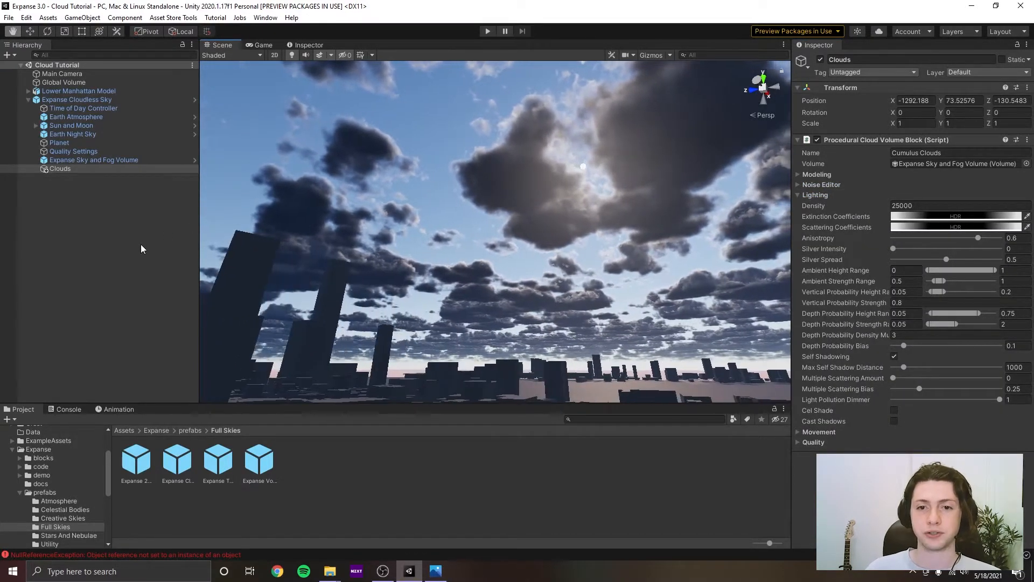
{"action": "right_click_drag", "start_coordinate": [502, 289], "coordinate": [490, 288]}
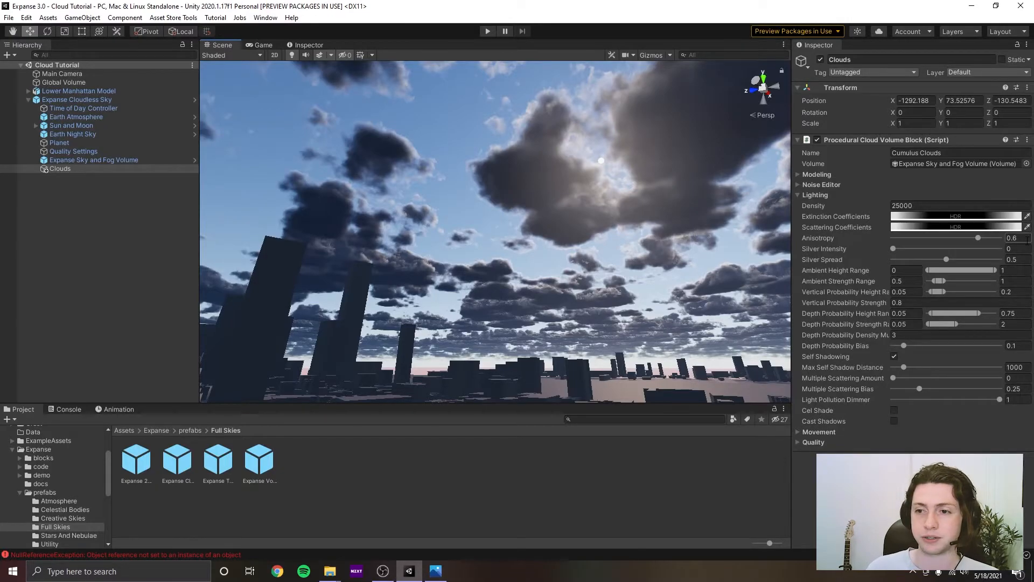
Set the clouds' Anisotropy to 0 and save the scene.
{"action": "right_click_drag", "start_coordinate": [675, 237], "coordinate": [668, 231]}
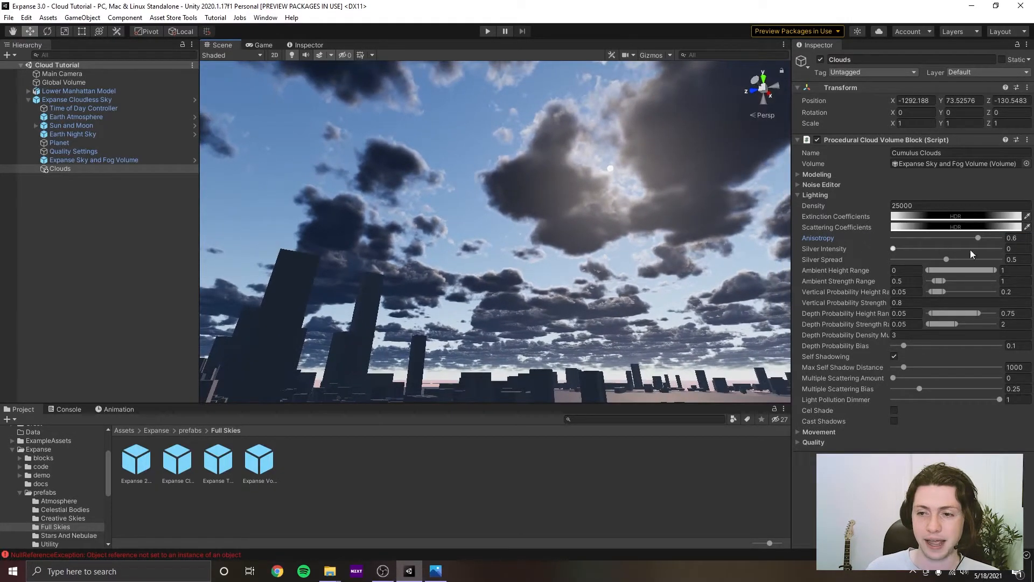
{"action": "type", "text": "0"}
{"action": "right_click_drag", "start_coordinate": [588, 227], "coordinate": [598, 221]}
{"action": "key", "text": "ctrl+s"}
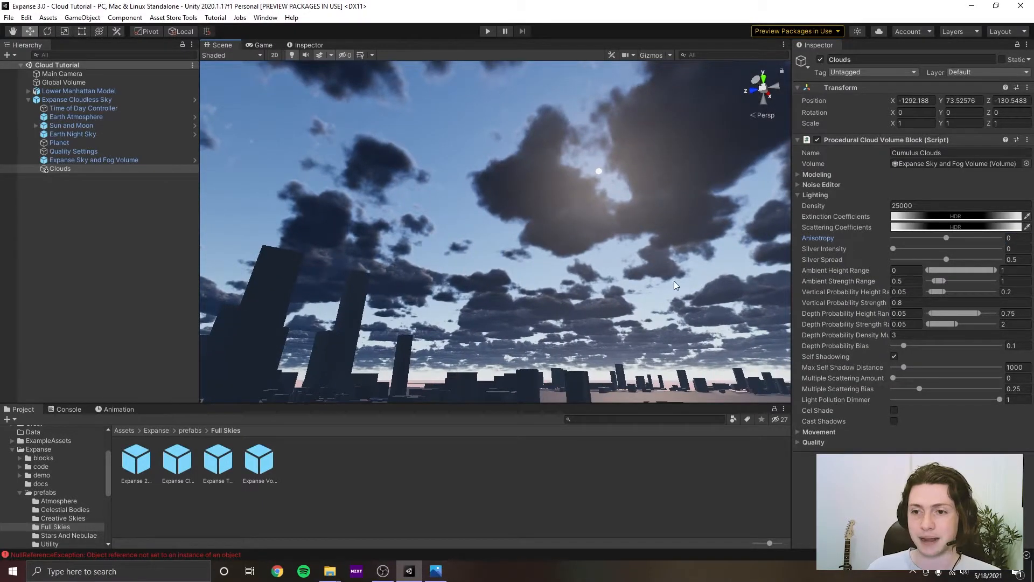
{"action": "right_click_drag", "start_coordinate": [674, 280], "coordinate": [685, 274]}
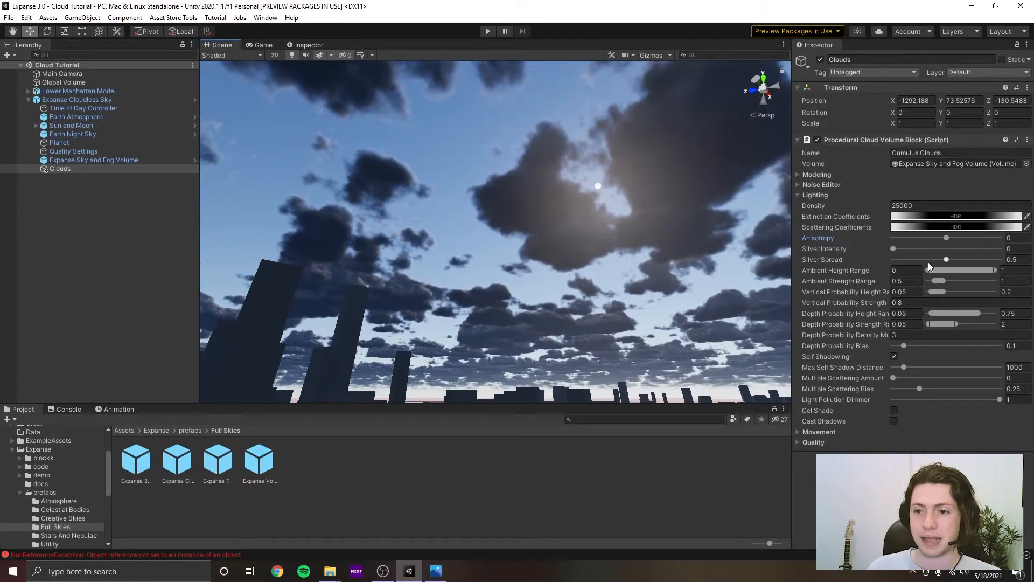
Set both ends of the clouds' Ambient Strength Range to 0 and save the scene.
{"action": "left_click", "coordinate": [914, 281]}
{"action": "type", "text": "0"}
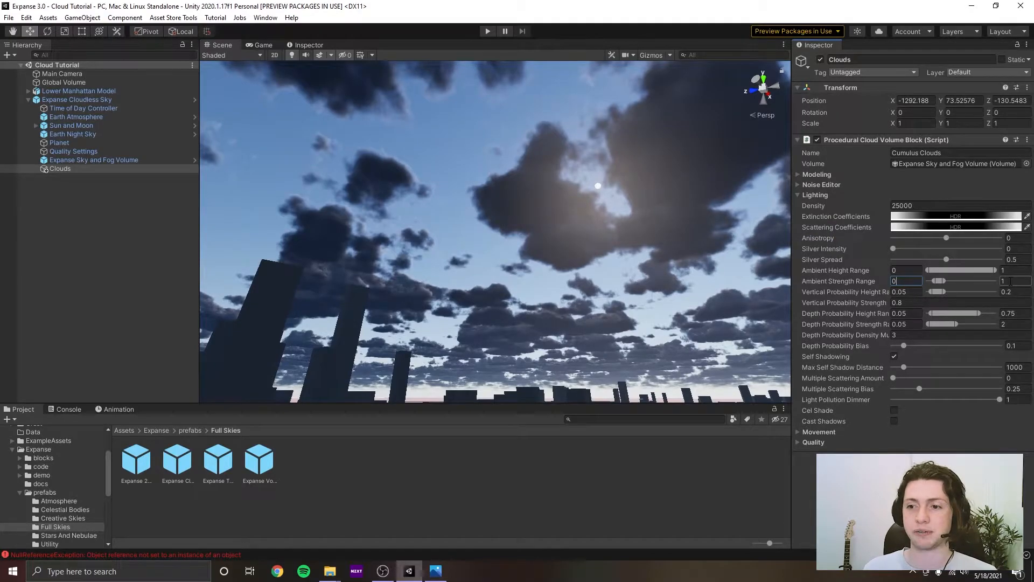
{"action": "left_click", "coordinate": [1010, 282]}
{"action": "type", "text": "0"}
{"action": "right_click_drag", "start_coordinate": [628, 245], "coordinate": [643, 243]}
{"action": "key", "text": "ctrl+s"}
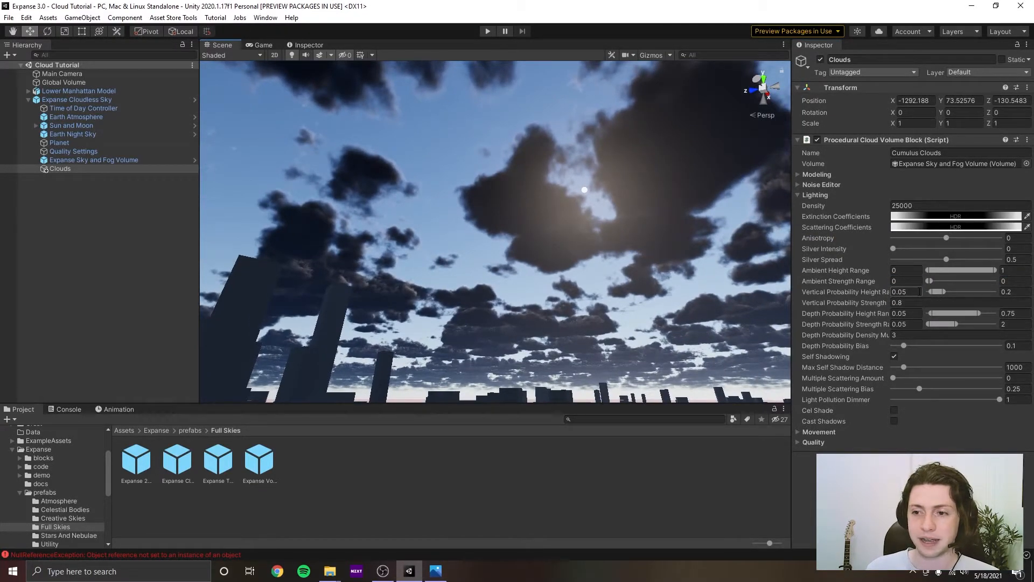
Set the clouds' Vertical Probability Strength to 0 and Depth Probability Bias to 1.
{"action": "left_click", "coordinate": [917, 302]}
{"action": "type", "text": "0"}
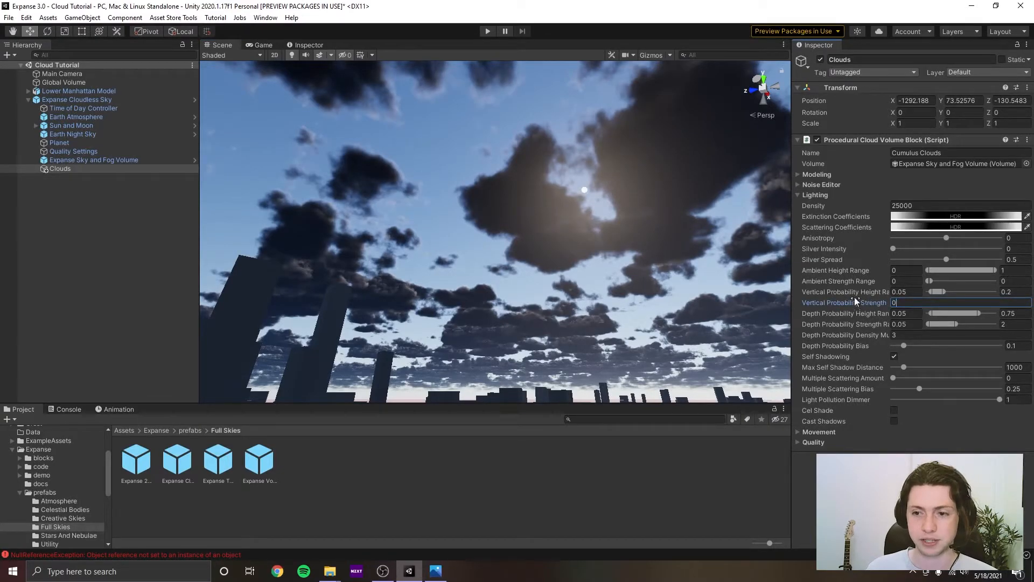
{"action": "key", "text": "Return"}
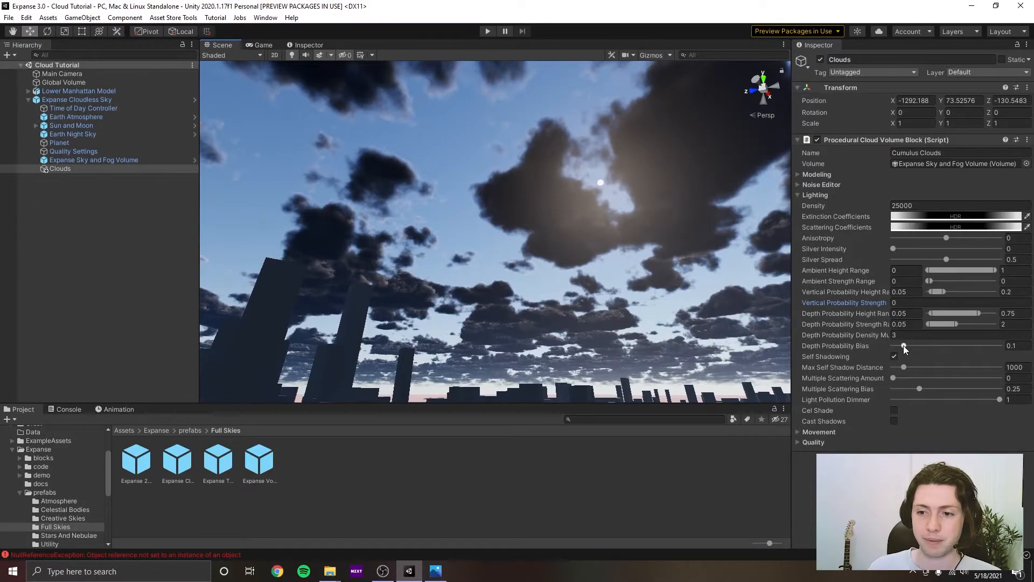
{"action": "left_click_drag", "start_coordinate": [903, 345], "coordinate": [1016, 346]}
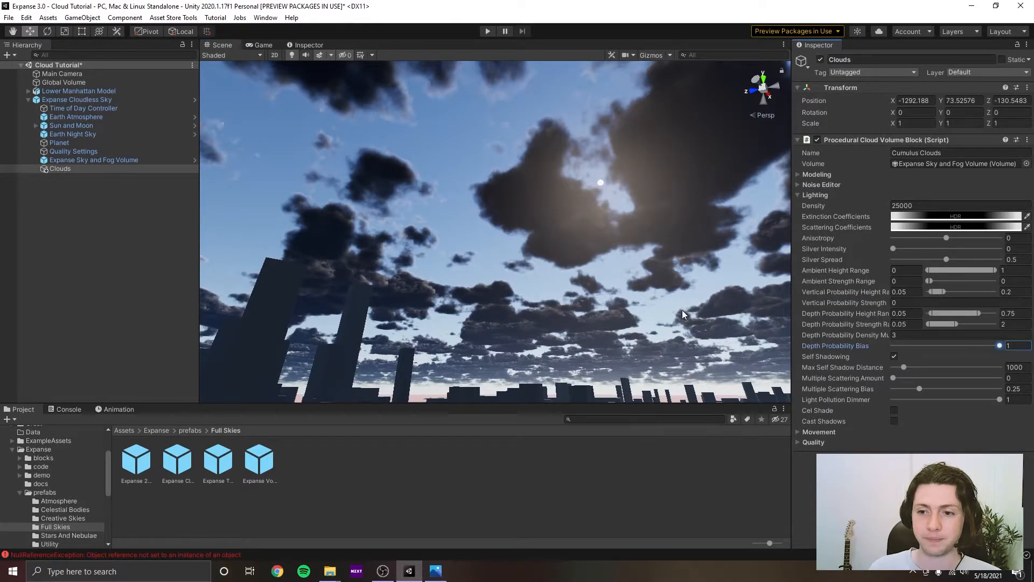
{"action": "right_click_drag", "start_coordinate": [677, 304], "coordinate": [705, 269]}
{"action": "right_click_drag", "start_coordinate": [593, 258], "coordinate": [571, 269]}
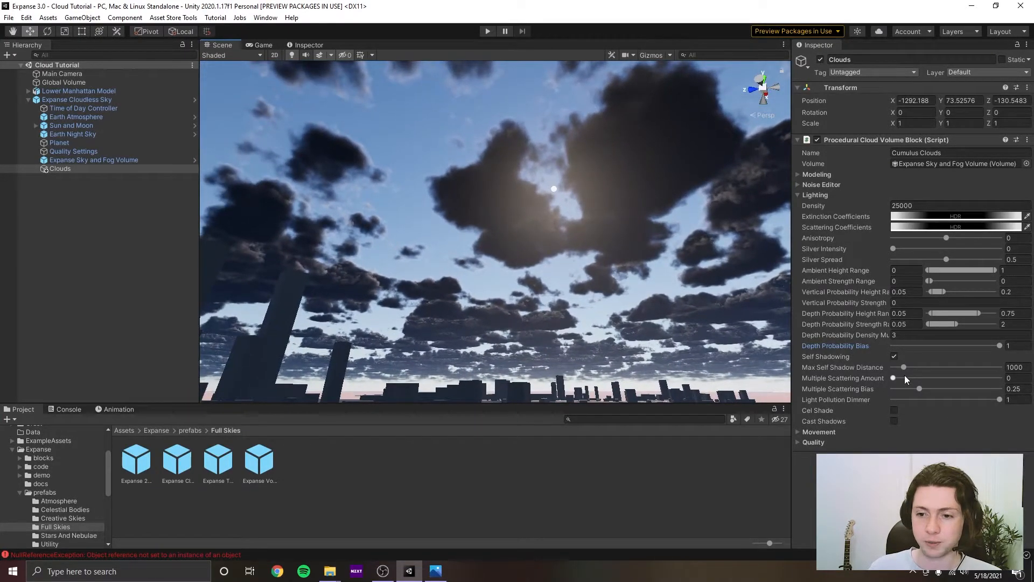
Keep the Multiple Scattering Amount at 0 and reposition the view to show clouds over another part of the skyline.
{"action": "left_click", "coordinate": [894, 378]}
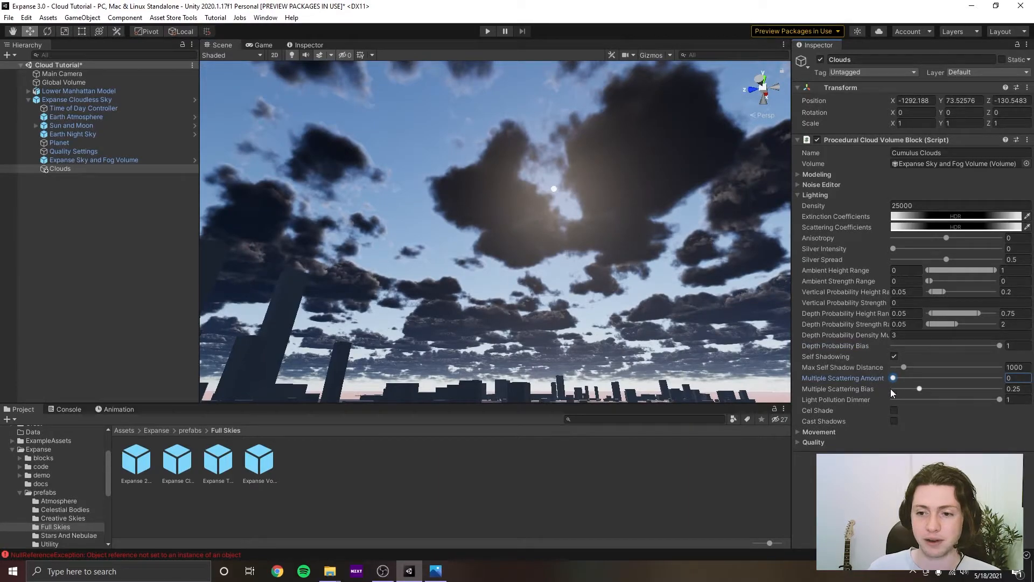
{"action": "right_click_drag", "start_coordinate": [768, 370], "coordinate": [594, 278]}
{"action": "middle_click_drag", "start_coordinate": [547, 290], "coordinate": [533, 261]}
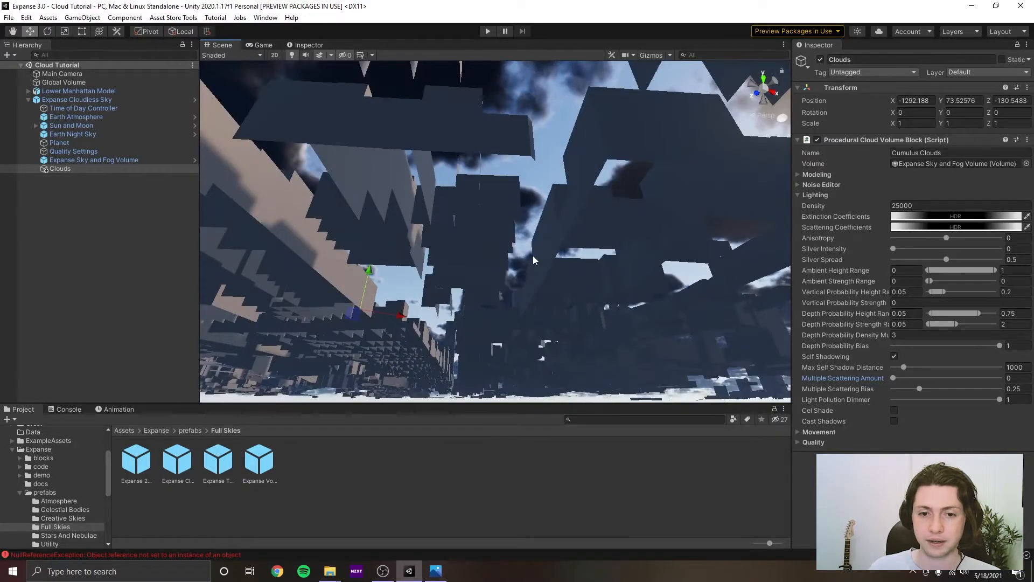
{"action": "left_click_drag", "start_coordinate": [533, 260], "coordinate": [641, 285], "text": "alt"}
{"action": "middle_click_drag", "start_coordinate": [641, 286], "coordinate": [596, 245]}
{"action": "left_click_drag", "start_coordinate": [596, 246], "coordinate": [486, 243], "text": "alt"}
{"action": "right_click_drag", "start_coordinate": [486, 243], "coordinate": [345, 234]}
Turn Self Shadowing off to inspect the clouds without it, and turn it back on.
{"action": "left_click", "coordinate": [894, 356]}
{"action": "left_click_drag", "start_coordinate": [673, 243], "coordinate": [695, 226], "text": "alt"}
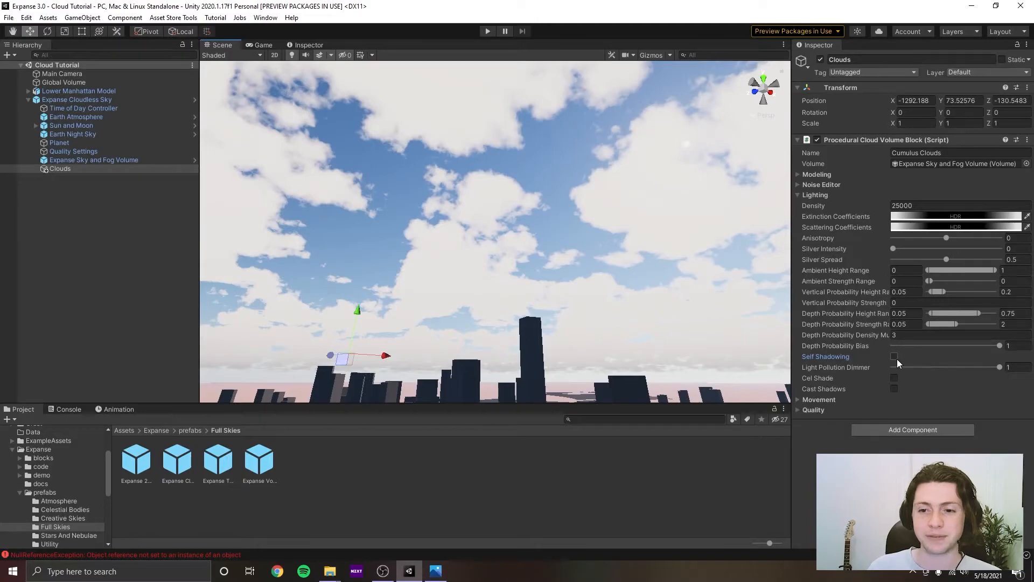
{"action": "left_click", "coordinate": [895, 356]}
{"action": "left_click_drag", "start_coordinate": [615, 243], "coordinate": [515, 221], "text": "alt"}
{"action": "mouse_move", "coordinate": [515, 221]}
{"action": "right_mouse_down"}
{"action": "mouse_move", "coordinate": [581, 206]}
{"action": "mouse_move", "coordinate": [432, 232]}
{"action": "mouse_move", "coordinate": [526, 208]}
{"action": "right_mouse_up"}
{"action": "right_click_drag", "start_coordinate": [514, 269], "coordinate": [845, 335]}
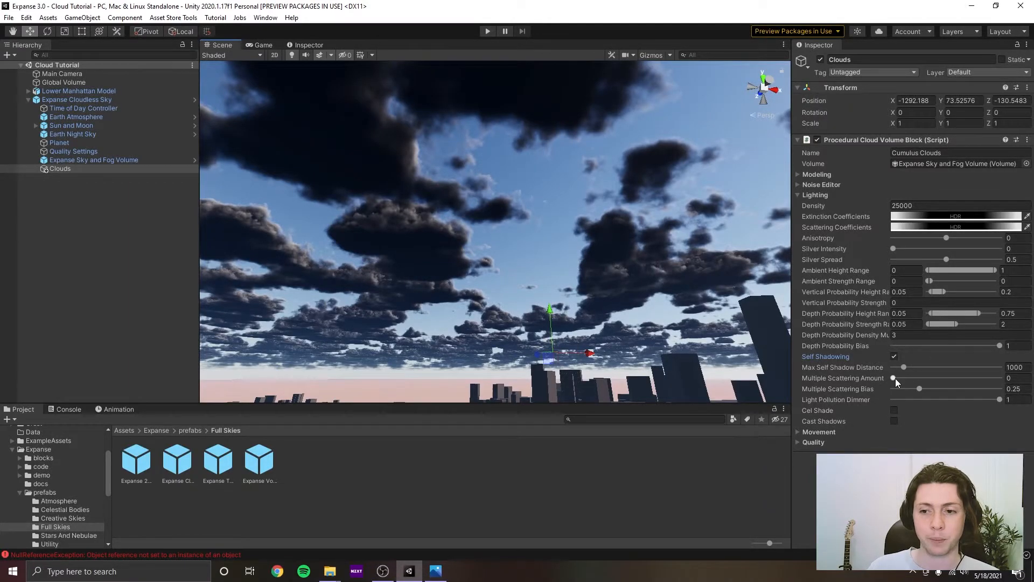
Raise the Multiple Scattering Amount to about 0.71, comparing the clouds with the cloud-2.jpg reference photo.
{"action": "mouse_move", "coordinate": [895, 379]}
{"action": "left_mouse_down"}
{"action": "mouse_move", "coordinate": [929, 380]}
{"action": "mouse_move", "coordinate": [890, 380]}
{"action": "left_mouse_up"}
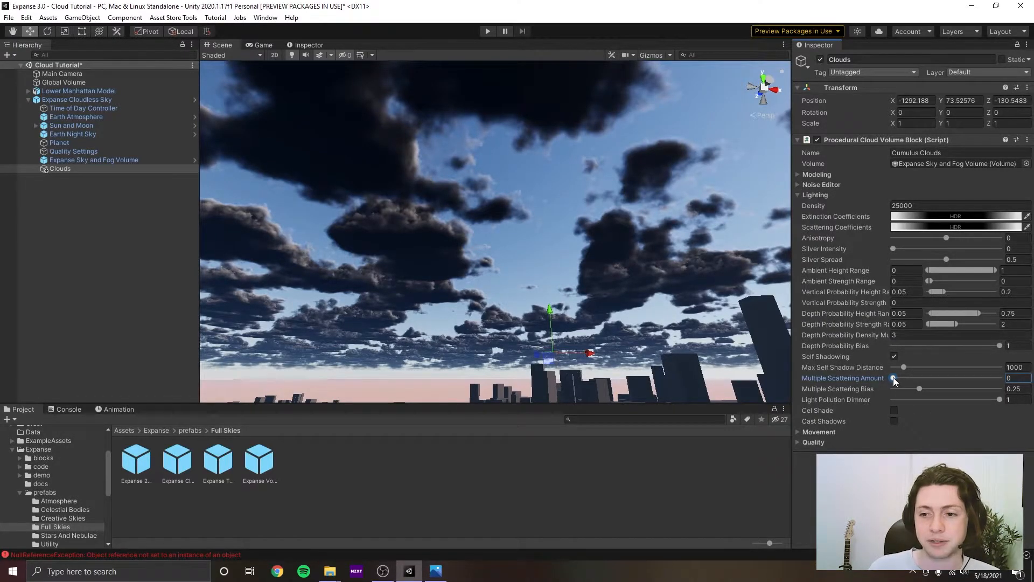
{"action": "left_click_drag", "start_coordinate": [894, 378], "coordinate": [961, 377]}
{"action": "left_click", "coordinate": [435, 571]}
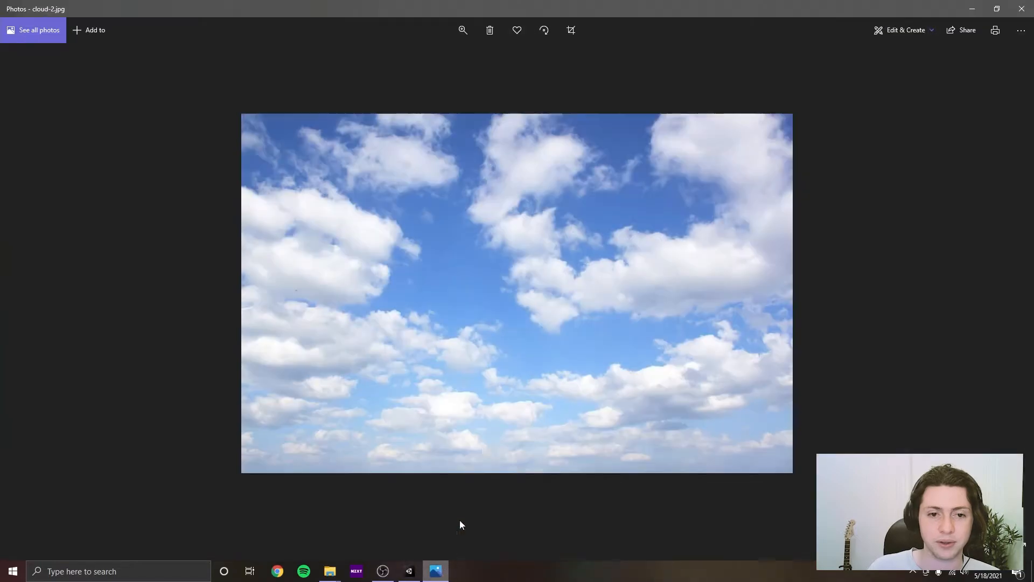
{"action": "left_click", "coordinate": [973, 10]}
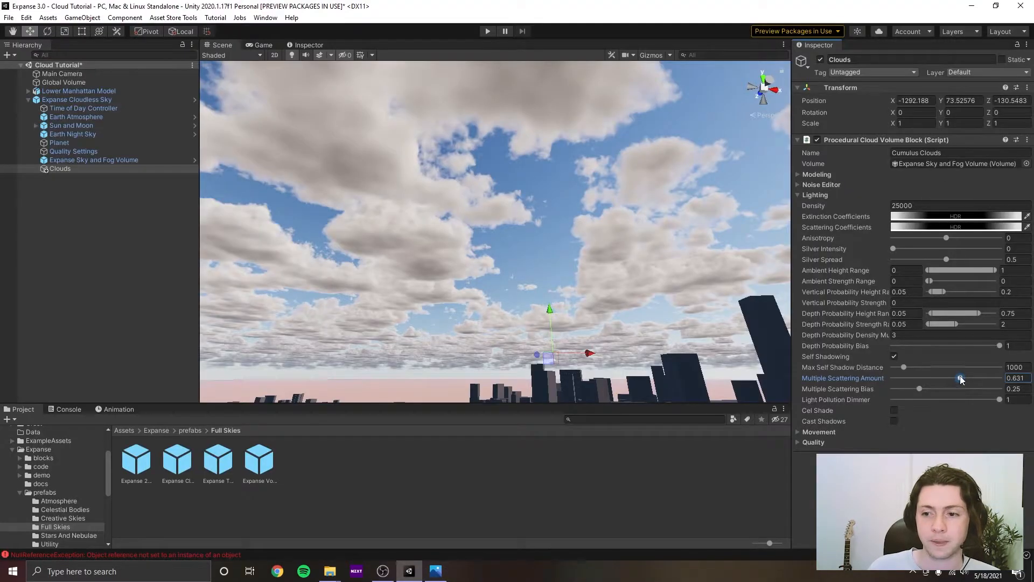
{"action": "left_click_drag", "start_coordinate": [966, 383], "coordinate": [968, 386]}
{"action": "right_click_drag", "start_coordinate": [473, 272], "coordinate": [564, 280]}
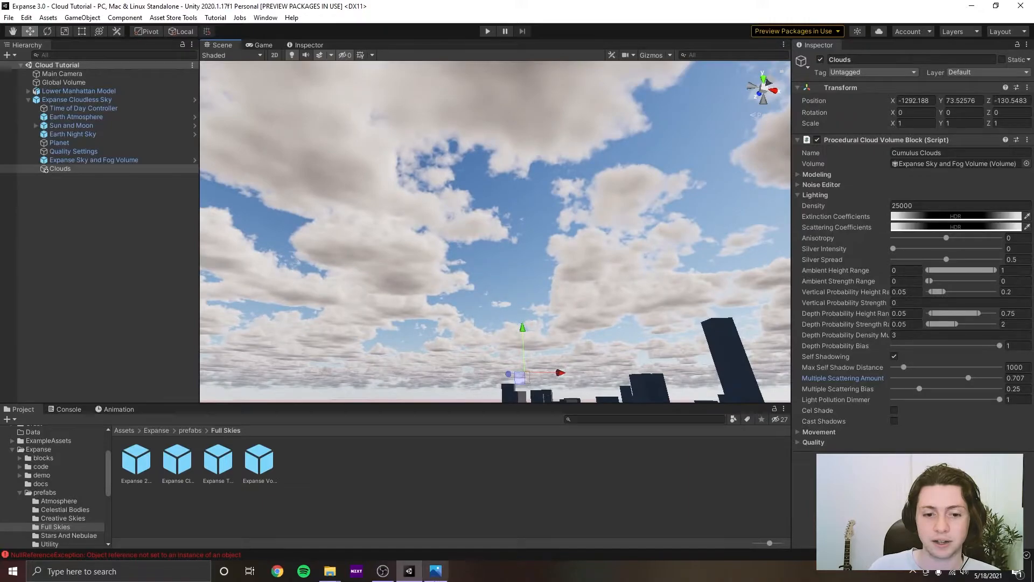
Compare with the reference photo again, set the Multiple Scattering Amount to 0.7 and save the scene.
{"action": "left_click", "coordinate": [435, 571]}
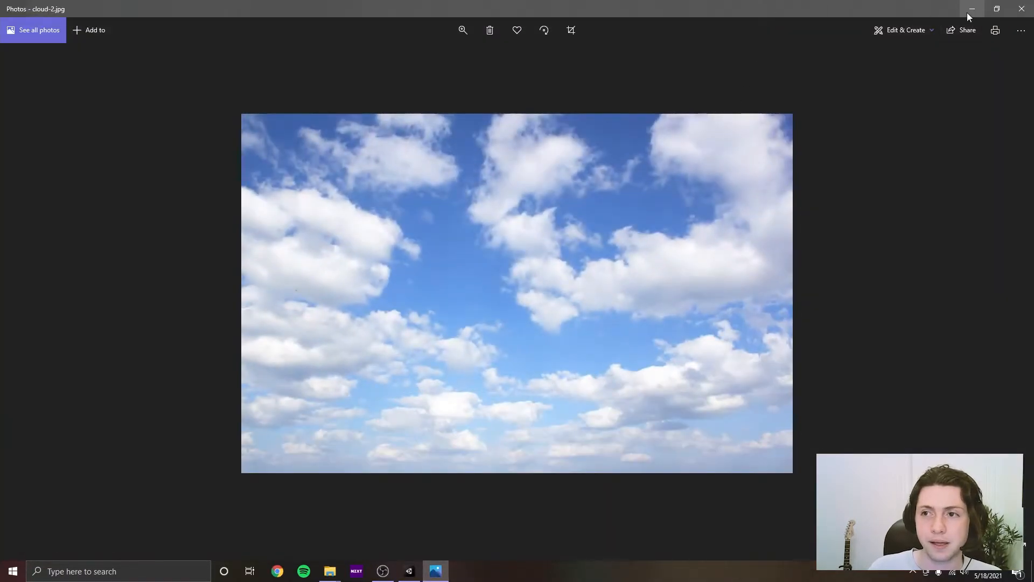
{"action": "left_click", "coordinate": [968, 11]}
{"action": "left_click_drag", "start_coordinate": [973, 377], "coordinate": [1017, 379]}
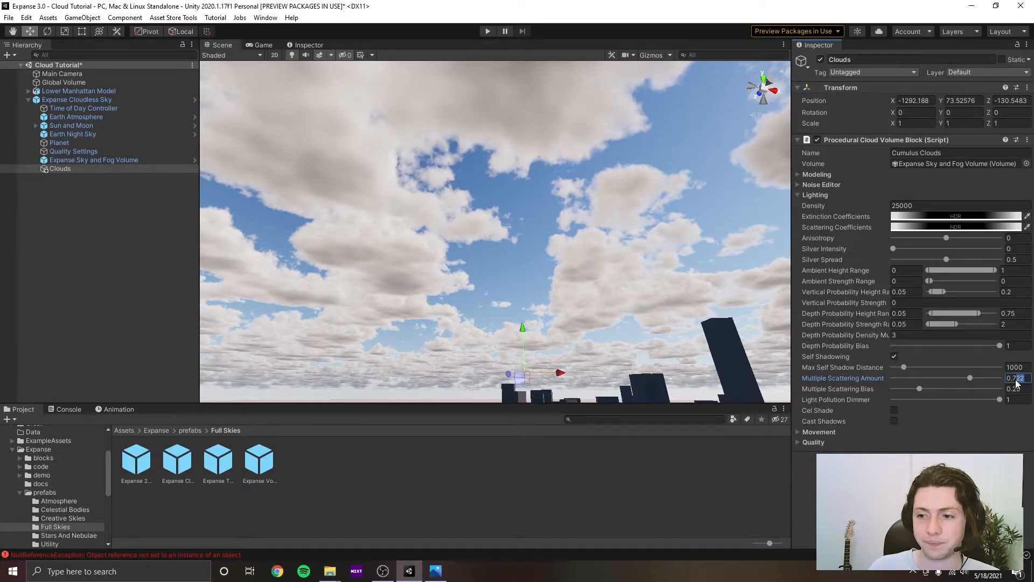
{"action": "key", "text": "BackSpace"}
{"action": "right_click_drag", "start_coordinate": [520, 331], "coordinate": [619, 277]}
{"action": "key", "text": "ctrl+s"}
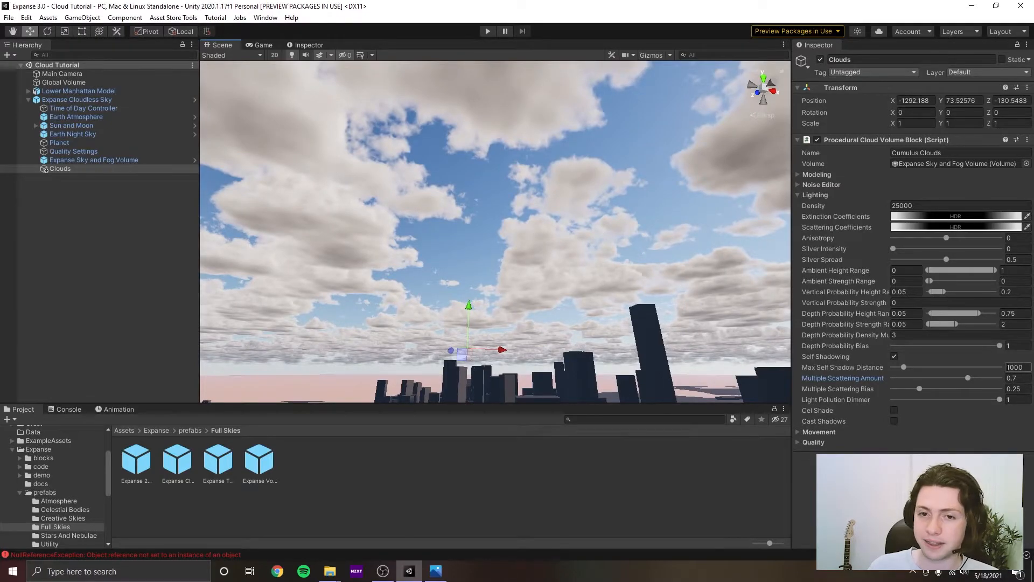
Test the Max Self Shadow Distance at 10000 on clouds near the sun and elsewhere, and set it to 5000.
{"action": "left_click_drag", "start_coordinate": [905, 367], "coordinate": [1001, 367]}
{"action": "right_click_drag", "start_coordinate": [441, 344], "coordinate": [594, 348]}
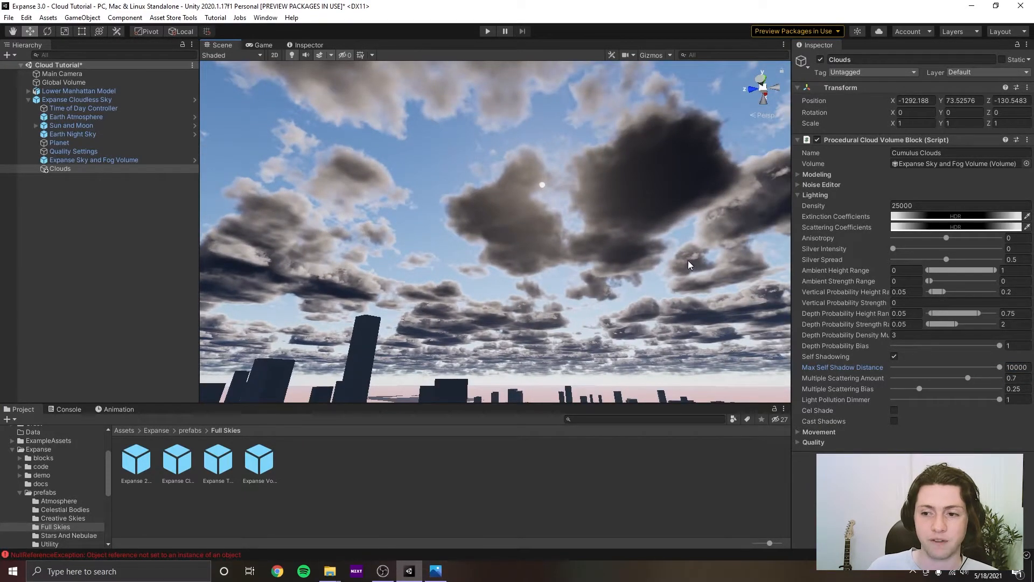
{"action": "right_click_drag", "start_coordinate": [689, 265], "coordinate": [506, 218]}
{"action": "left_click", "coordinate": [1017, 368]}
{"action": "type", "text": "5000"}
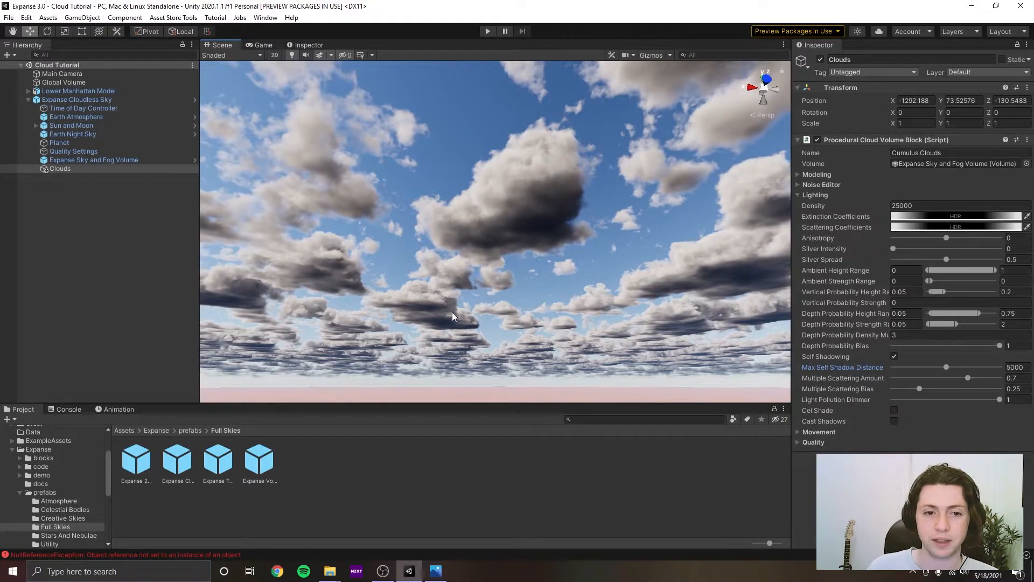
Raise the Multiple Scattering Amount to 0.75, check the clouds around the sky and save the scene.
{"action": "right_click_drag", "start_coordinate": [415, 302], "coordinate": [562, 210]}
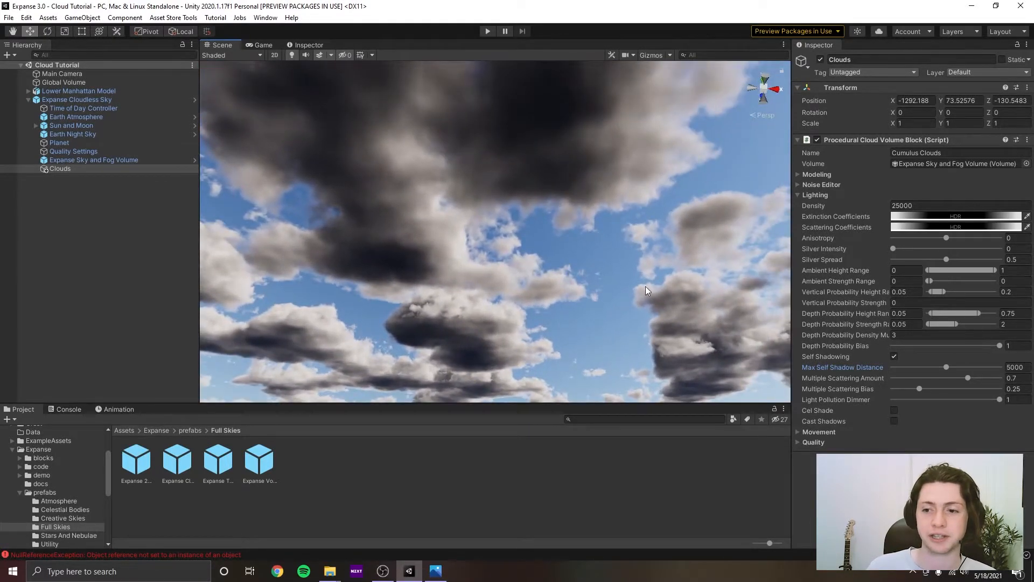
{"action": "mouse_move", "coordinate": [919, 388]}
{"action": "left_mouse_down"}
{"action": "mouse_move", "coordinate": [951, 384]}
{"action": "mouse_move", "coordinate": [907, 389]}
{"action": "mouse_move", "coordinate": [920, 389]}
{"action": "left_mouse_up"}
{"action": "mouse_move", "coordinate": [978, 376]}
{"action": "left_mouse_down"}
{"action": "mouse_move", "coordinate": [1009, 378]}
{"action": "mouse_move", "coordinate": [948, 377]}
{"action": "mouse_move", "coordinate": [974, 380]}
{"action": "left_mouse_up"}
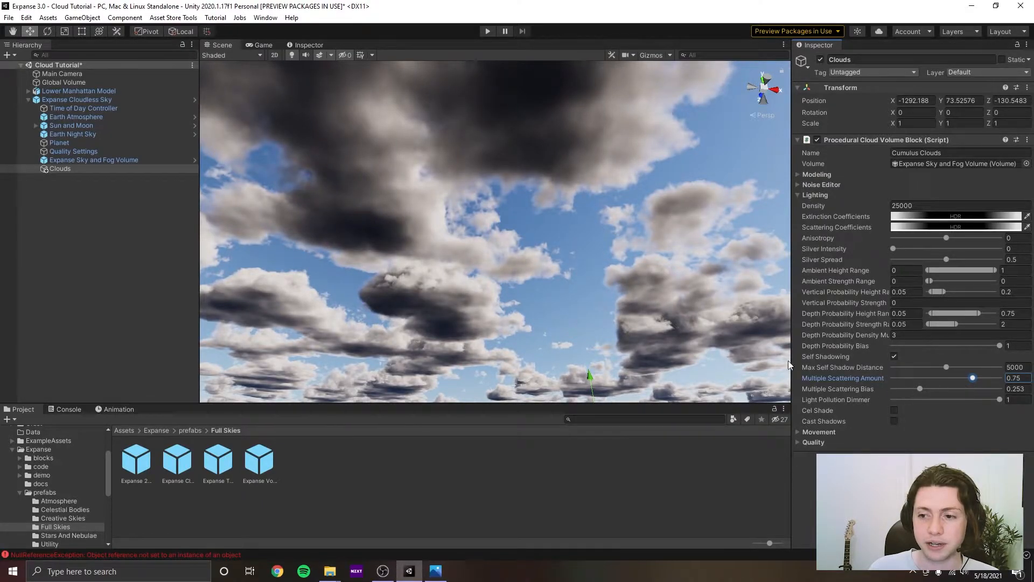
{"action": "right_click_drag", "start_coordinate": [511, 248], "coordinate": [539, 240]}
{"action": "key", "text": "ctrl+s"}
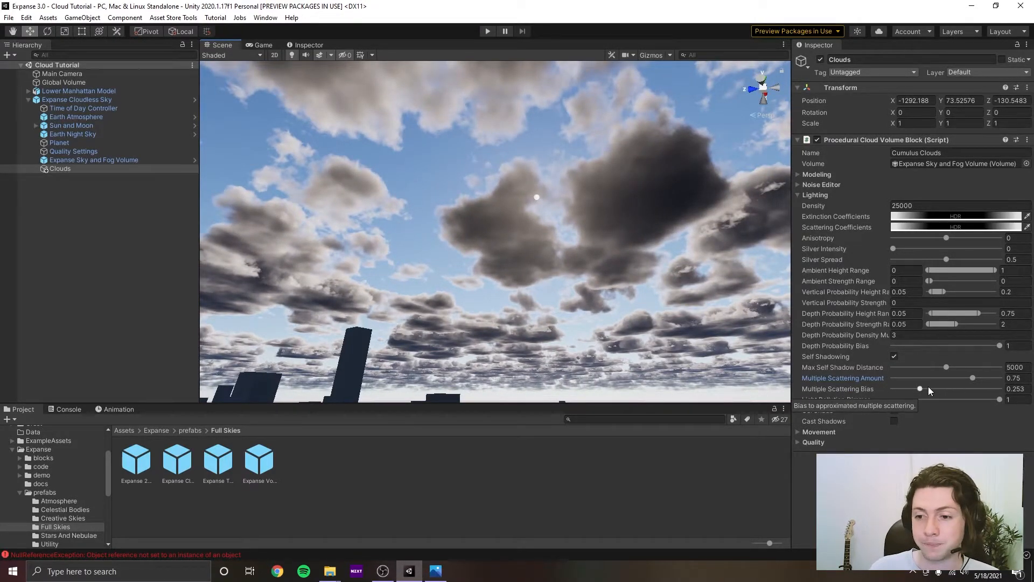
Test a high Multiple Scattering Bias on clouds in different directions, and lower it to about 0.177.
{"action": "right_click_drag", "start_coordinate": [679, 275], "coordinate": [579, 273]}
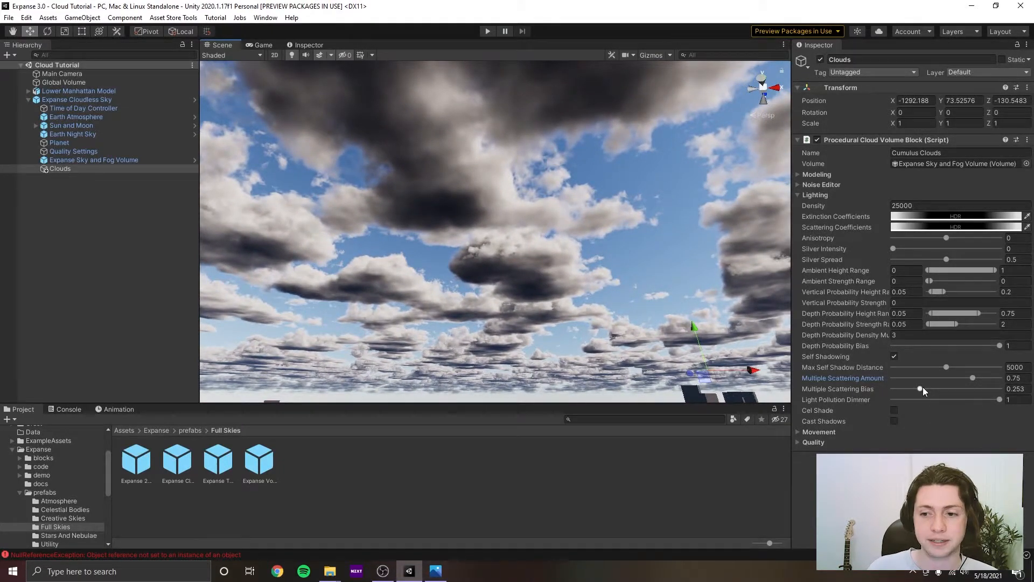
{"action": "left_click_drag", "start_coordinate": [922, 388], "coordinate": [997, 381]}
{"action": "right_click_drag", "start_coordinate": [458, 269], "coordinate": [683, 284]}
{"action": "right_click_drag", "start_coordinate": [717, 235], "coordinate": [566, 258]}
{"action": "left_click", "coordinate": [990, 386]}
{"action": "left_click_drag", "start_coordinate": [991, 385], "coordinate": [913, 398]}
Compare with the cloud-2.jpg reference photo, set the Multiple Scattering Bias to 0.18 and save the scene.
{"action": "left_click", "coordinate": [436, 572]}
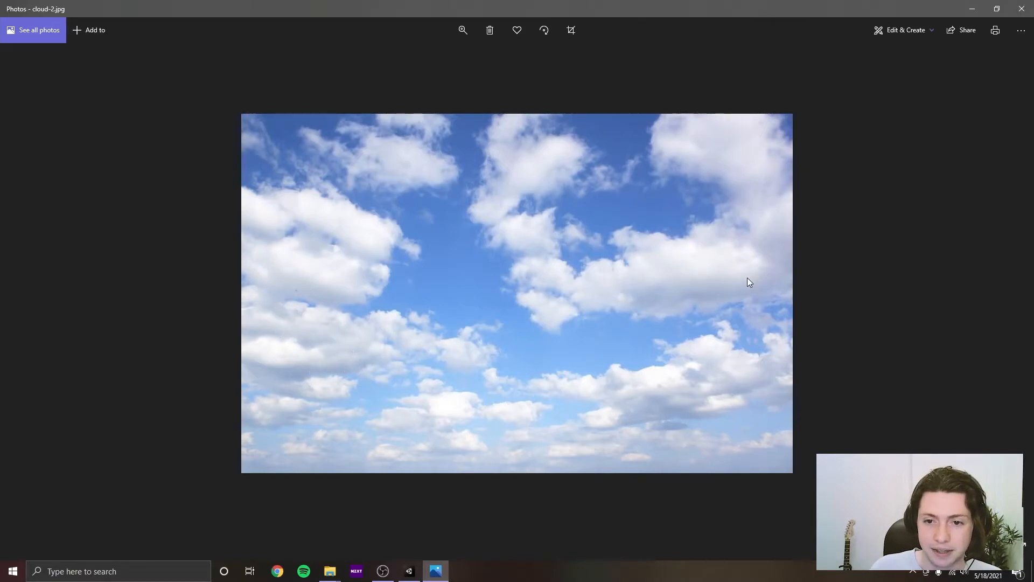
{"action": "left_click", "coordinate": [972, 9]}
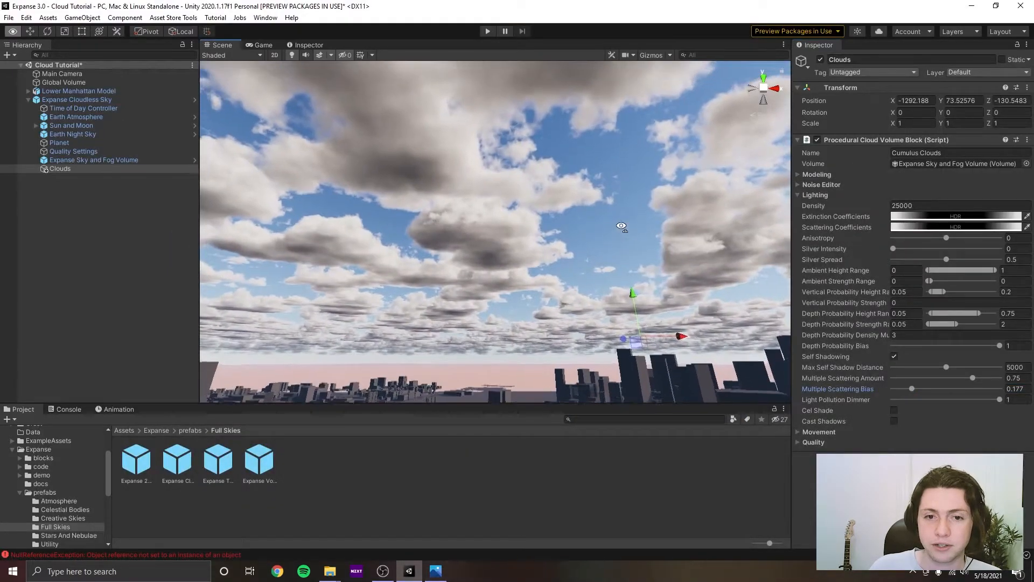
{"action": "right_click_drag", "start_coordinate": [621, 226], "coordinate": [620, 221]}
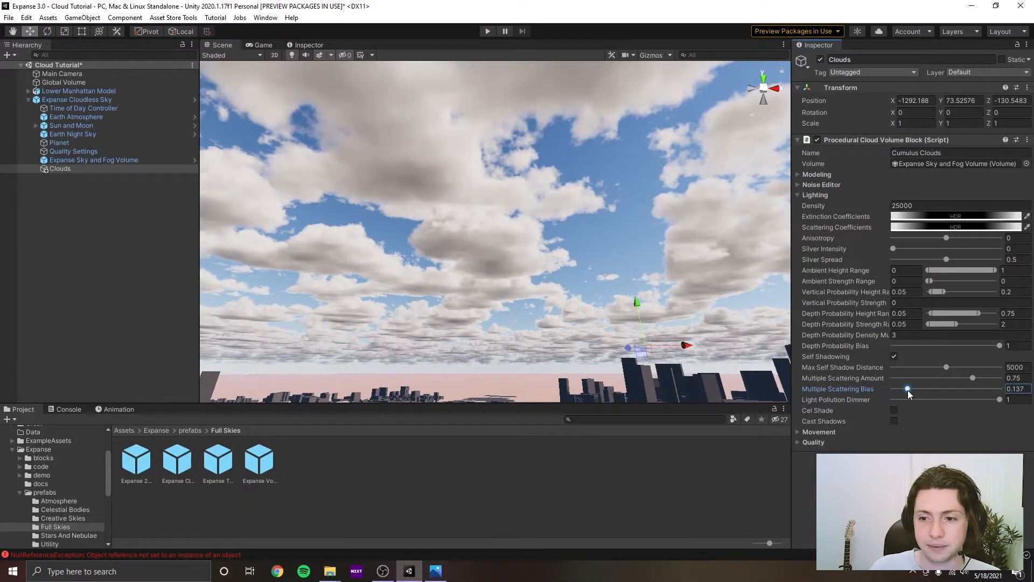
{"action": "left_click_drag", "start_coordinate": [911, 389], "coordinate": [914, 393]}
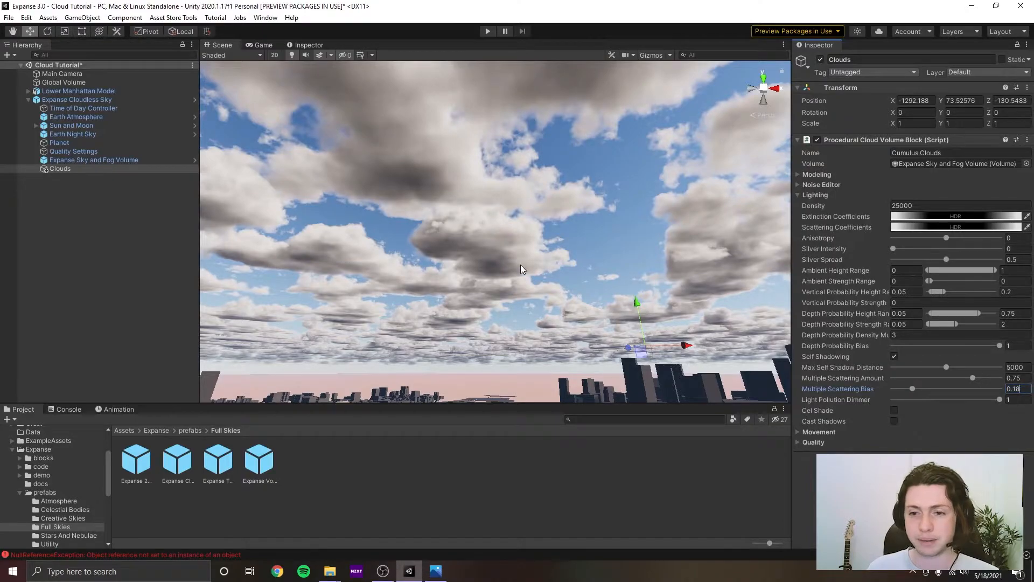
{"action": "right_click_drag", "start_coordinate": [522, 266], "coordinate": [546, 268]}
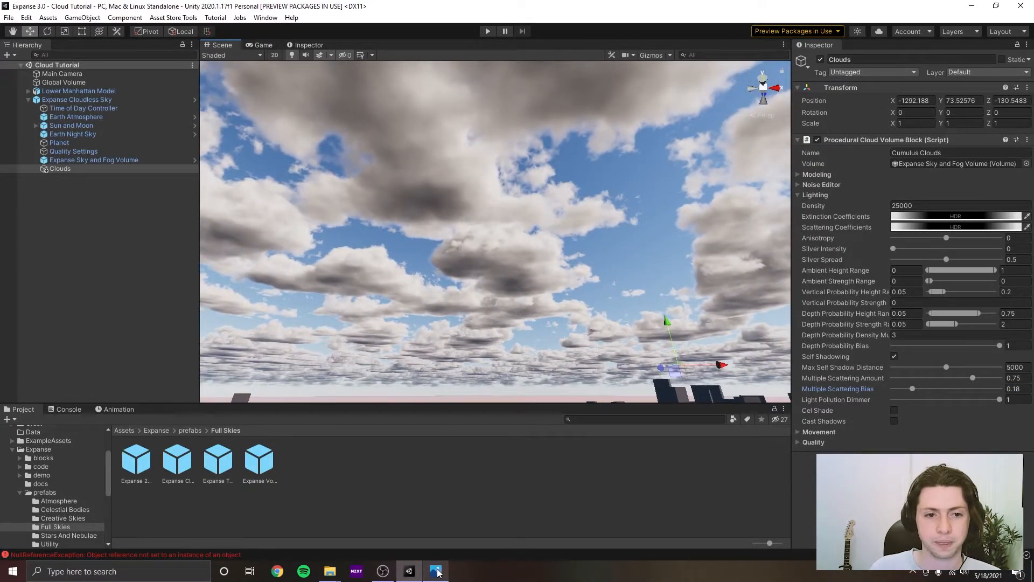
Compare the clouds in several directions with the cloud-2.jpg reference photo.
{"action": "left_click", "coordinate": [436, 571]}
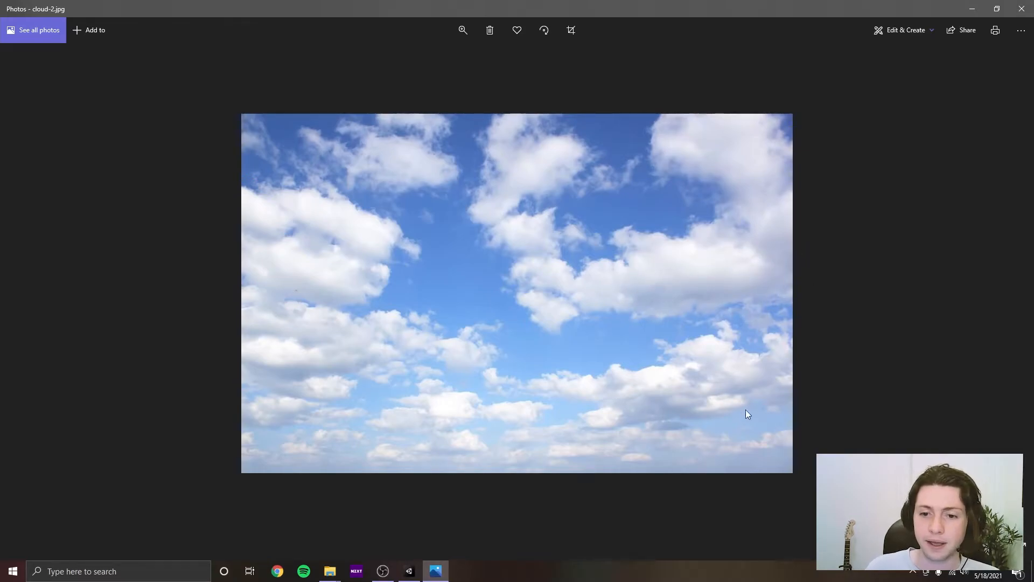
{"action": "left_click", "coordinate": [972, 9]}
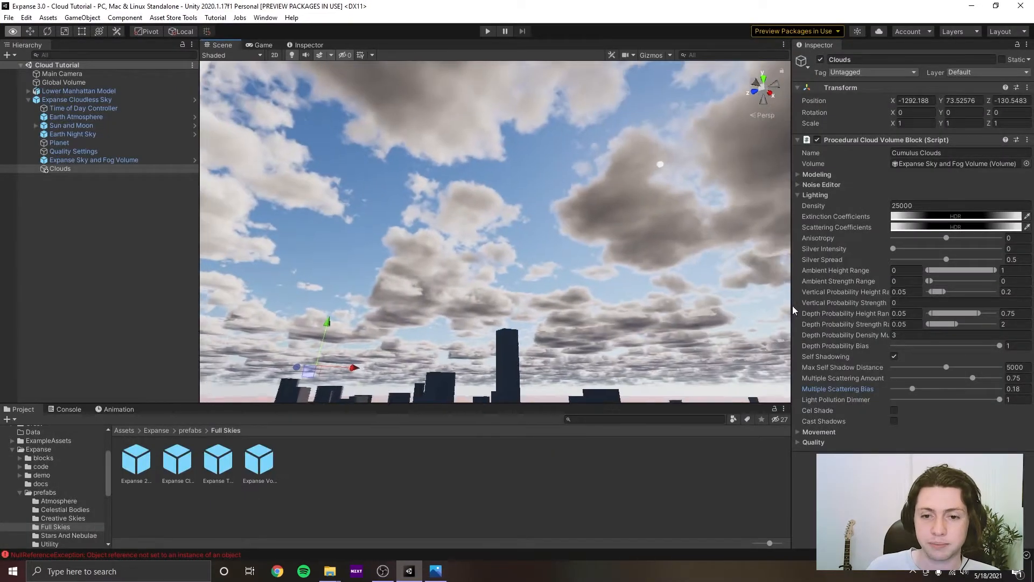
{"action": "right_click_drag", "start_coordinate": [453, 296], "coordinate": [671, 305]}
{"action": "right_click_drag", "start_coordinate": [549, 302], "coordinate": [525, 259]}
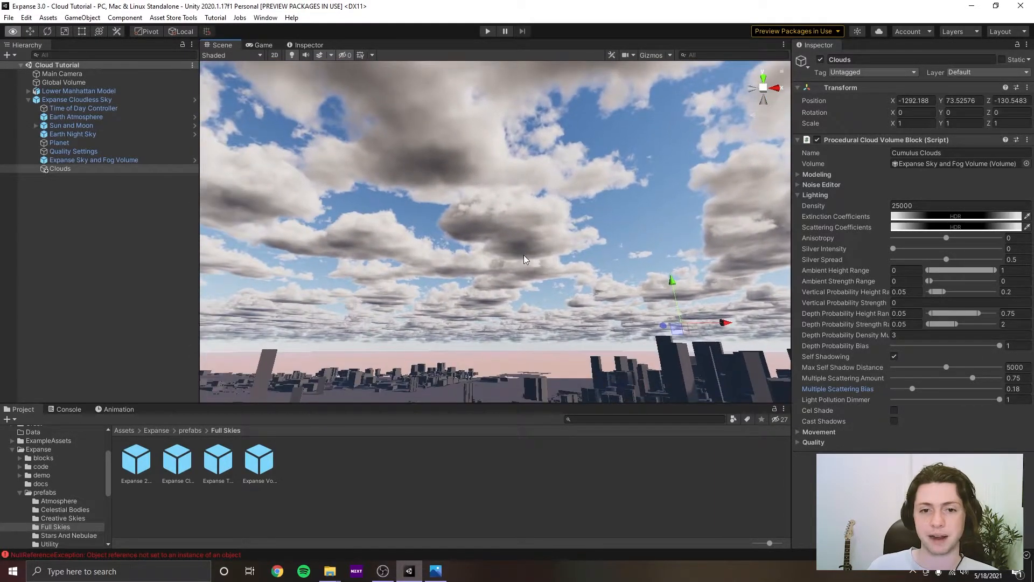
{"action": "right_click_drag", "start_coordinate": [527, 295], "coordinate": [682, 294]}
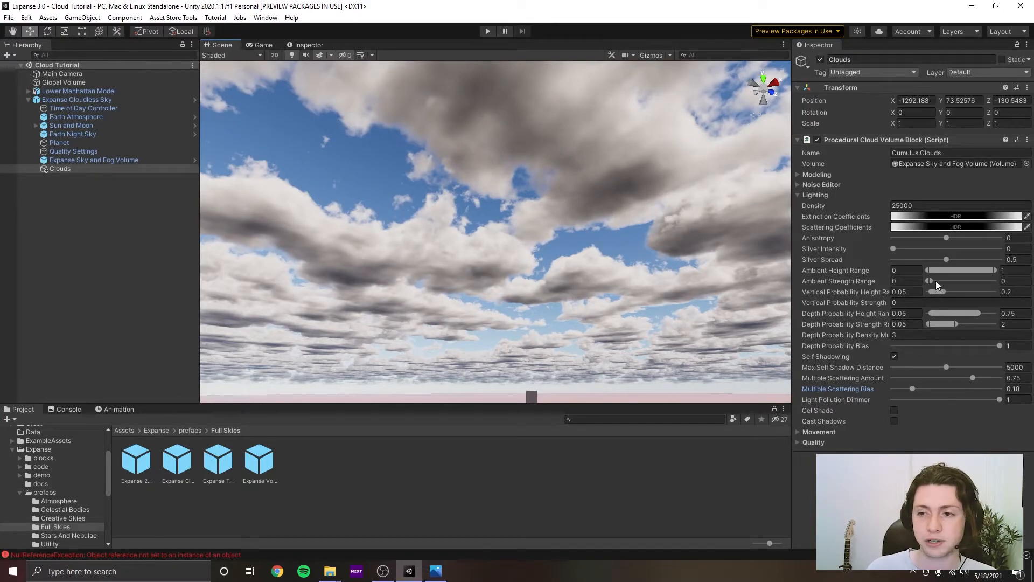
{"action": "right_click_drag", "start_coordinate": [496, 225], "coordinate": [512, 244]}
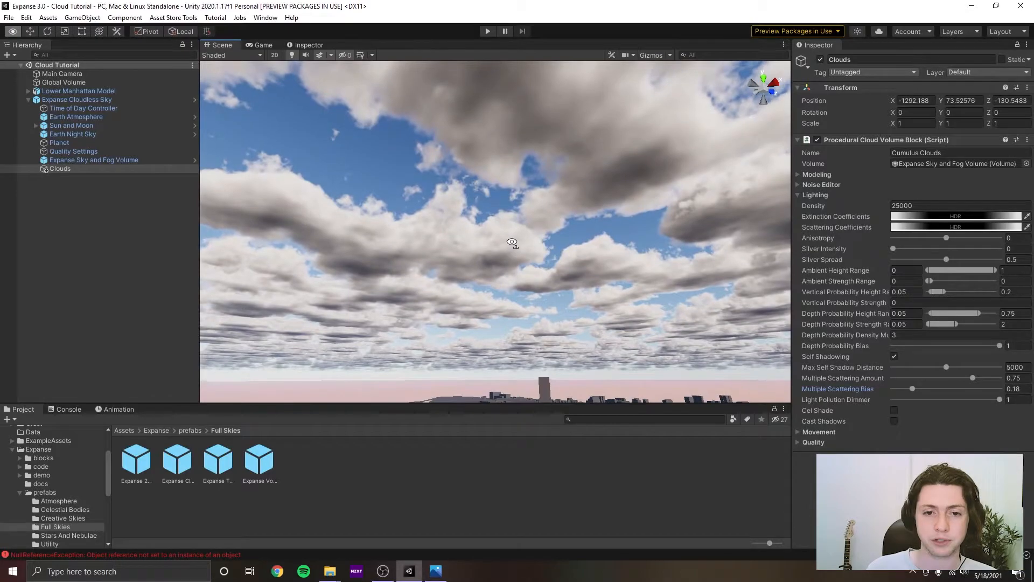
{"action": "left_click", "coordinate": [926, 269]}
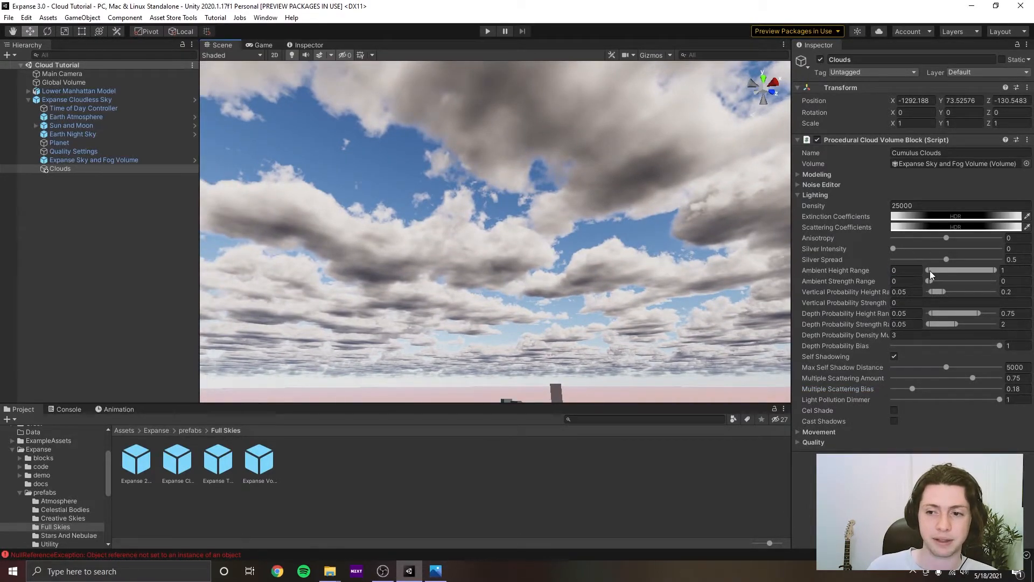
{"action": "mouse_move", "coordinate": [929, 270]}
{"action": "left_mouse_down"}
{"action": "mouse_move", "coordinate": [943, 271]}
{"action": "mouse_move", "coordinate": [915, 277]}
{"action": "left_mouse_up"}
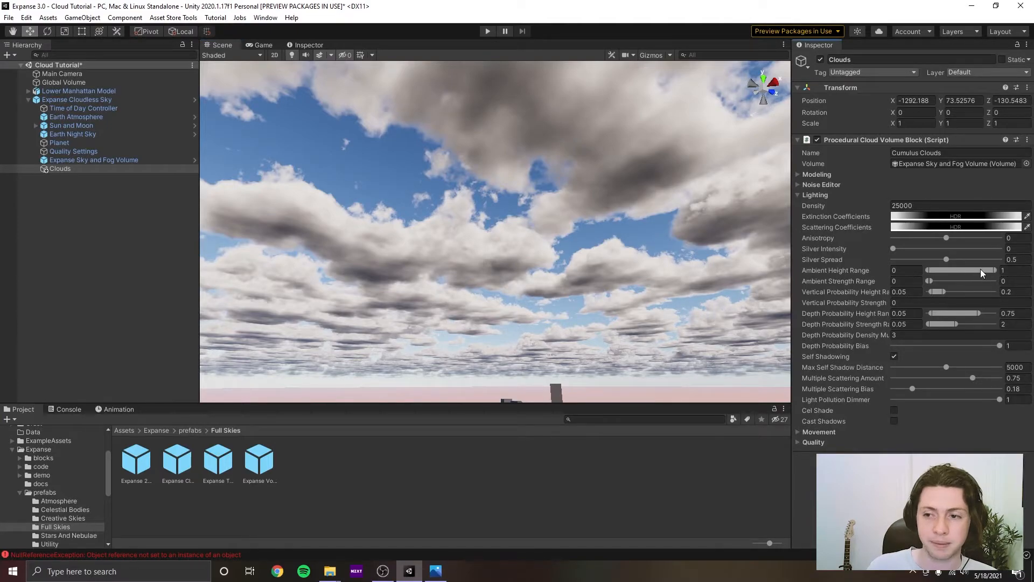
{"action": "left_click", "coordinate": [1010, 248]}
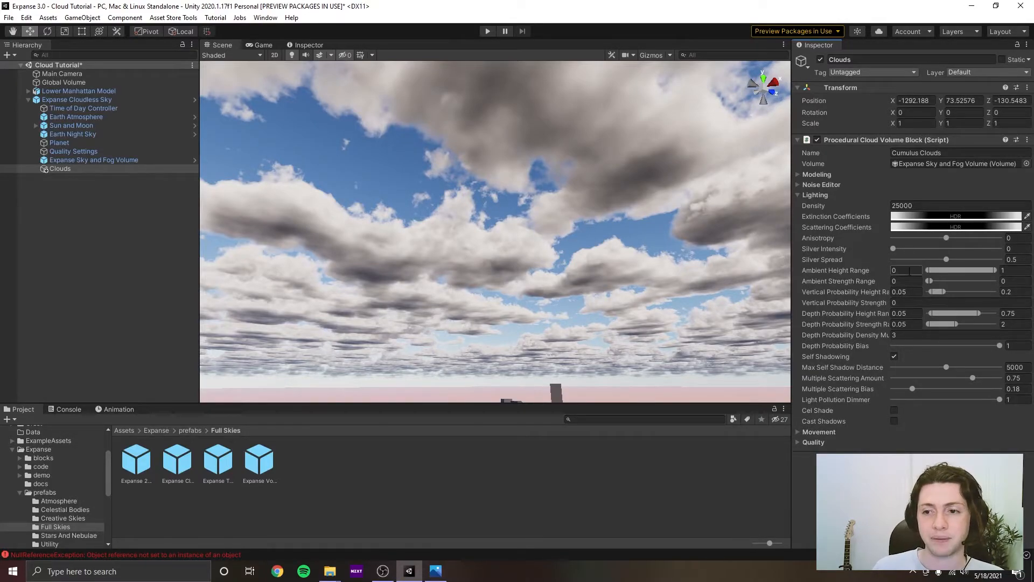
{"action": "right_click_drag", "start_coordinate": [727, 278], "coordinate": [719, 272]}
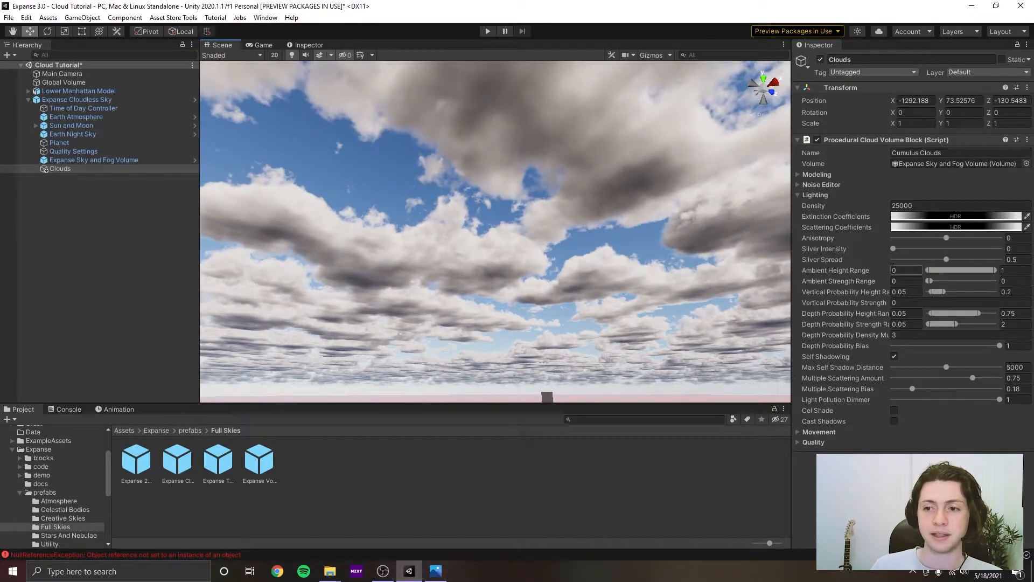
{"action": "right_click_drag", "start_coordinate": [656, 255], "coordinate": [646, 257]}
{"action": "left_click", "coordinate": [1020, 270]}
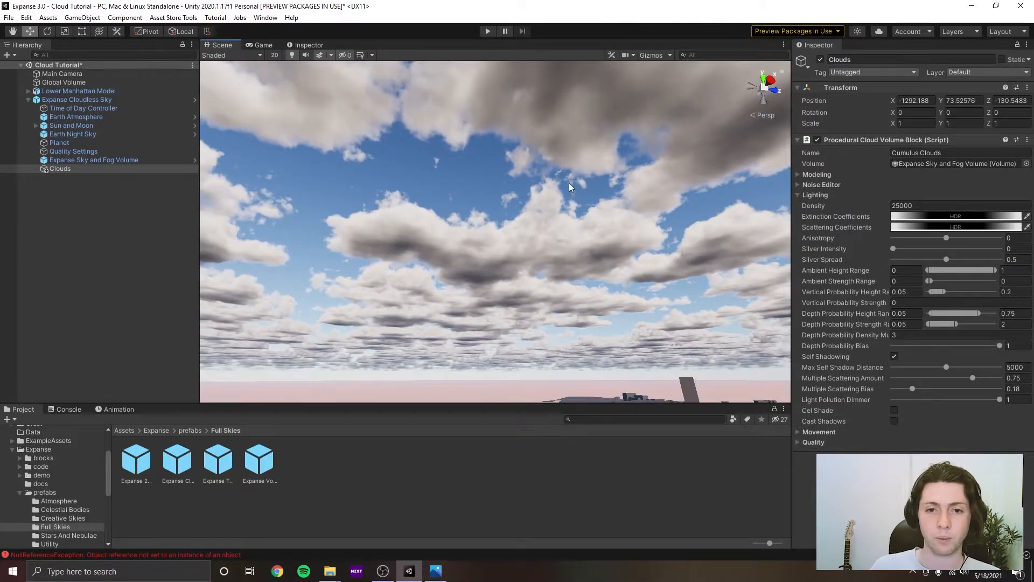
{"action": "right_click_drag", "start_coordinate": [569, 182], "coordinate": [560, 181]}
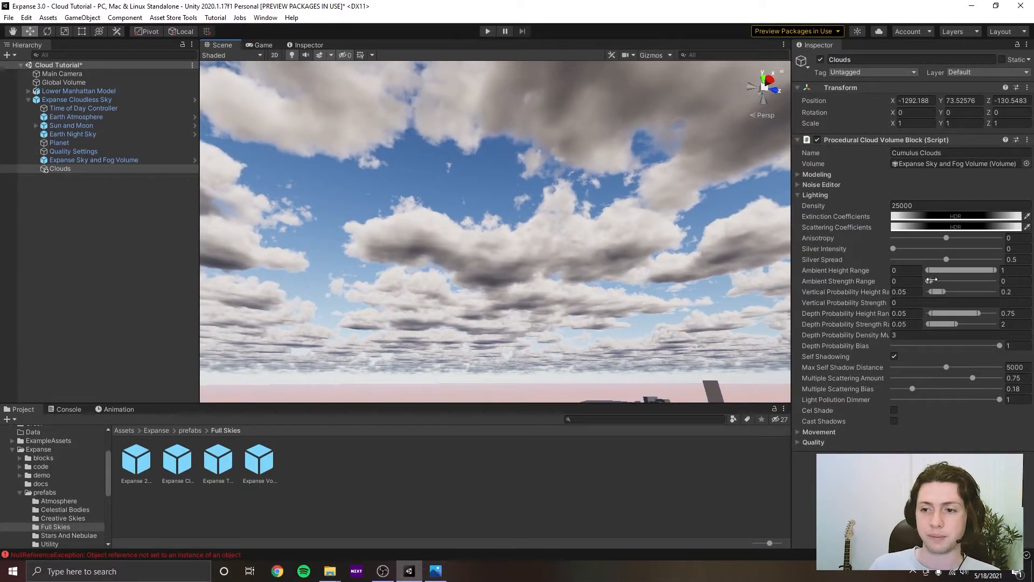
Set the maximum of the Ambient Strength Range to 1, look over the clouds and save the scene.
{"action": "left_click", "coordinate": [1005, 280]}
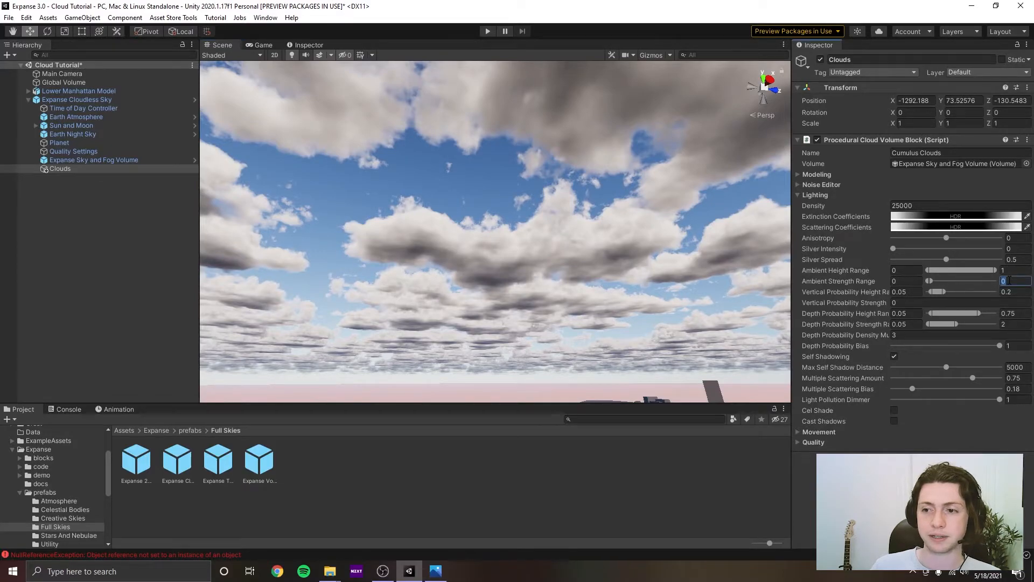
{"action": "right_click_drag", "start_coordinate": [576, 268], "coordinate": [802, 262]}
{"action": "right_click_drag", "start_coordinate": [324, 285], "coordinate": [716, 288]}
{"action": "key", "text": "ctrl+s"}
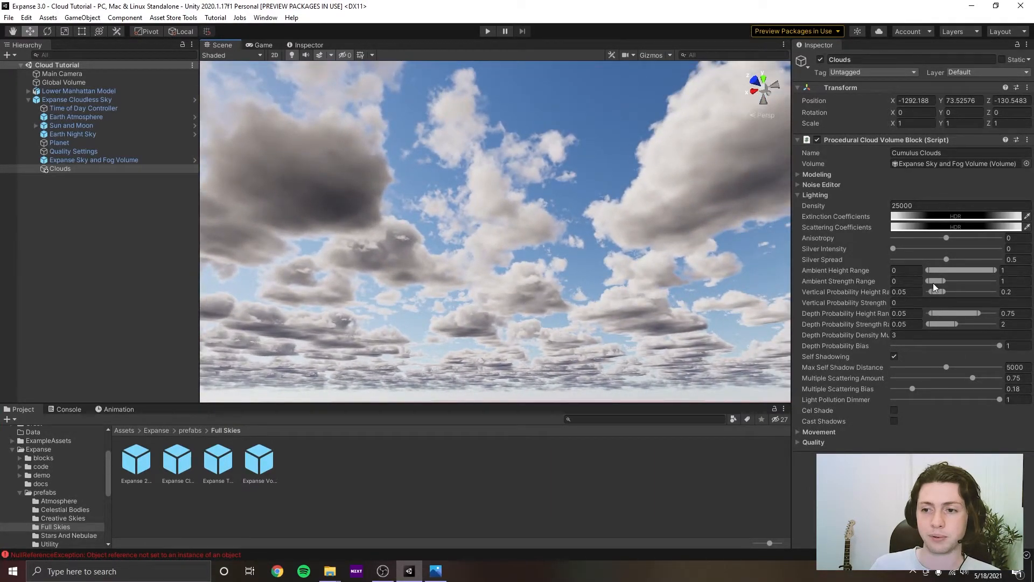
Shift the Ambient Strength Range upward, set it to exactly 1 to 2 and save the scene.
{"action": "mouse_move", "coordinate": [926, 282]}
{"action": "left_mouse_down"}
{"action": "mouse_move", "coordinate": [942, 281]}
{"action": "mouse_move", "coordinate": [916, 281]}
{"action": "left_mouse_up"}
{"action": "right_click_drag", "start_coordinate": [313, 283], "coordinate": [480, 202]}
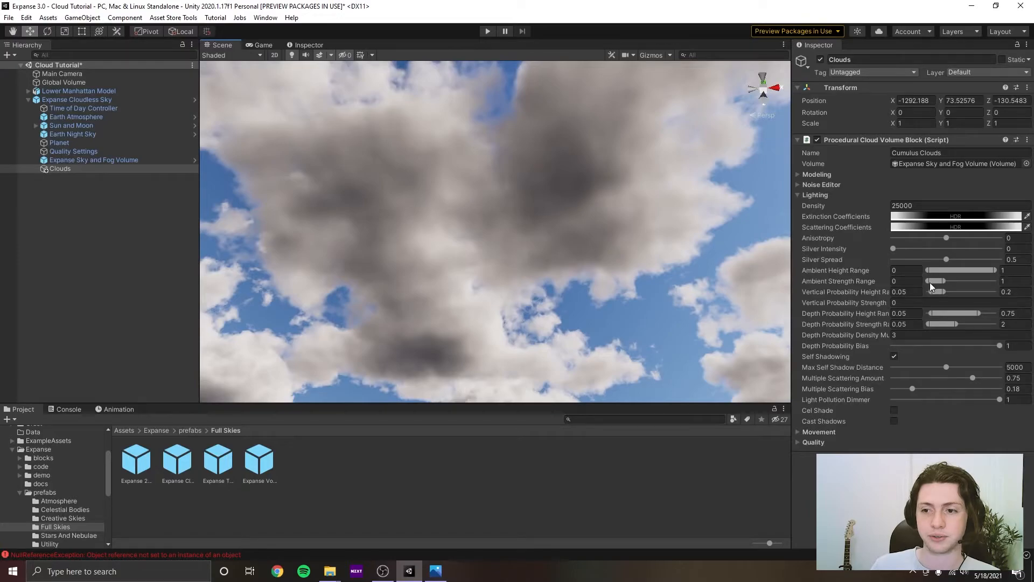
{"action": "left_click_drag", "start_coordinate": [928, 281], "coordinate": [949, 280]}
{"action": "right_click_drag", "start_coordinate": [582, 215], "coordinate": [589, 282]}
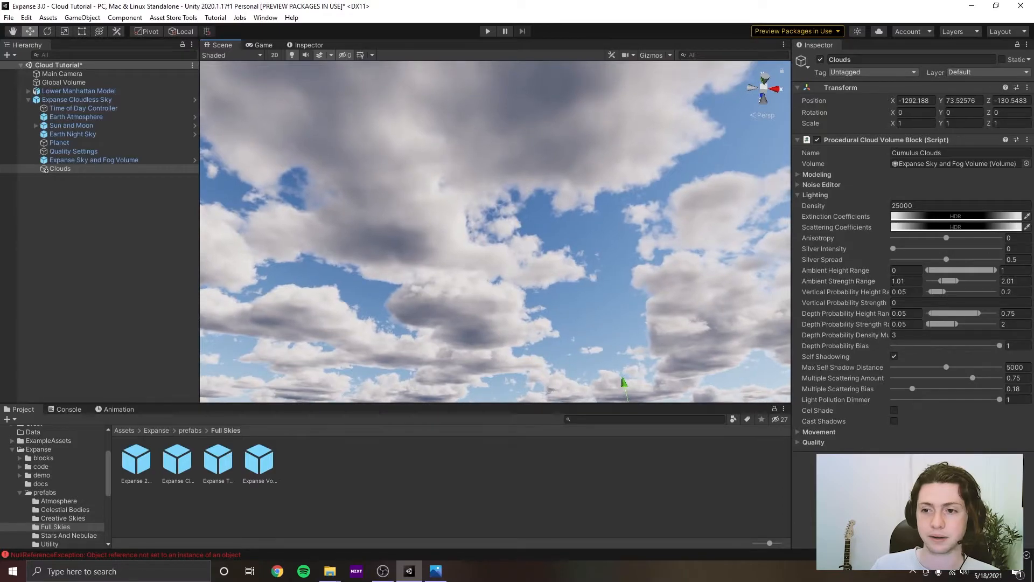
{"action": "left_click", "coordinate": [915, 281]}
{"action": "key", "text": "Tab"}
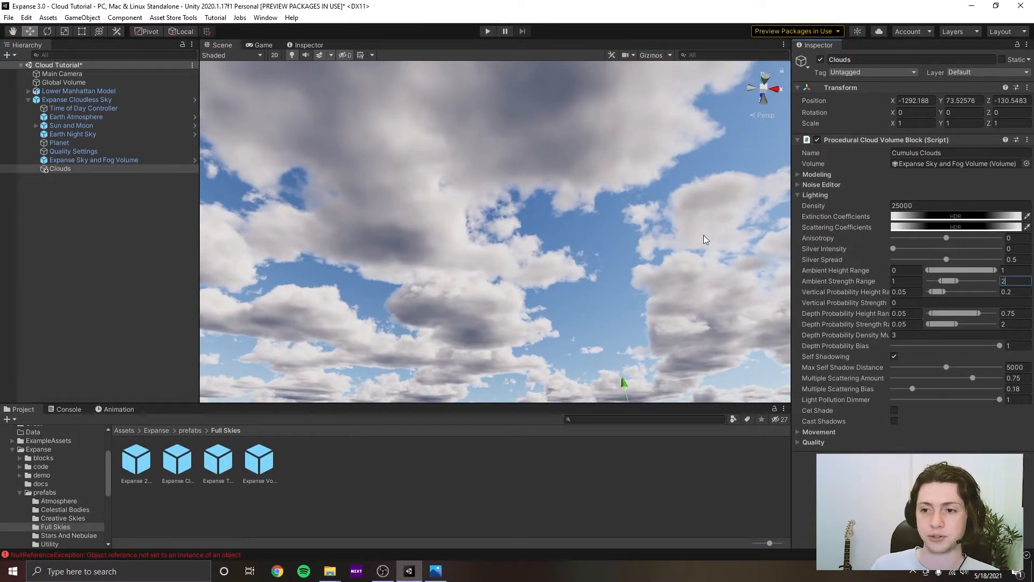
{"action": "right_click_drag", "start_coordinate": [703, 240], "coordinate": [680, 265]}
{"action": "key", "text": "ctrl+s"}
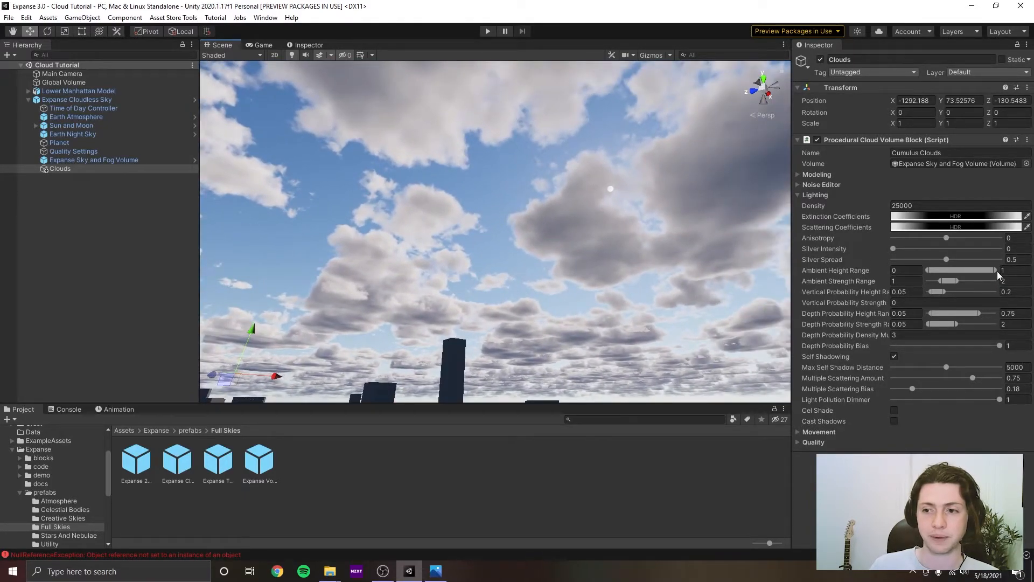
Lower the maximum of the Ambient Height Range to 0.5 and save the scene.
{"action": "left_click_drag", "start_coordinate": [995, 269], "coordinate": [953, 280]}
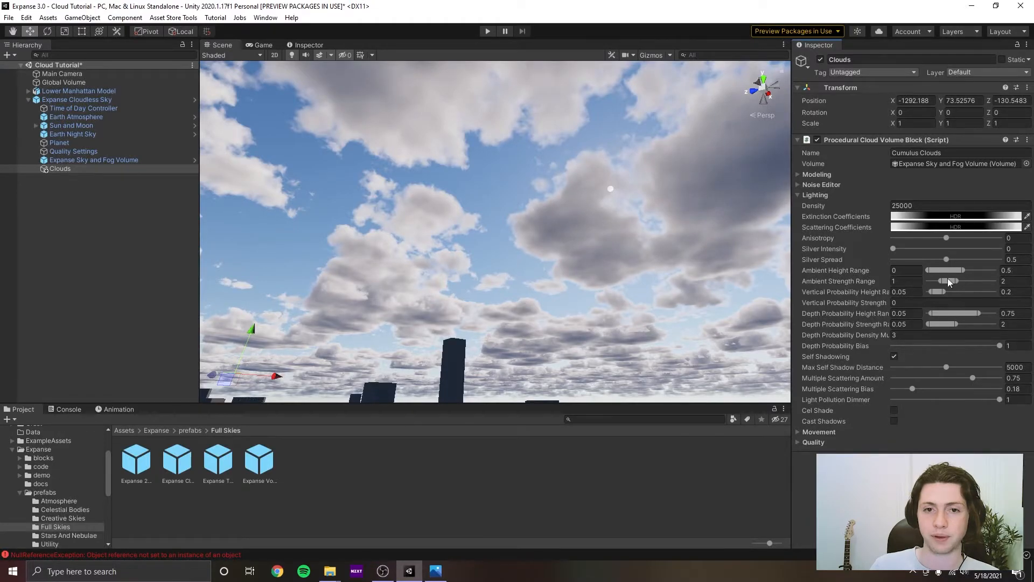
{"action": "key", "text": "ctrl+s"}
{"action": "right_click_drag", "start_coordinate": [609, 203], "coordinate": [685, 265]}
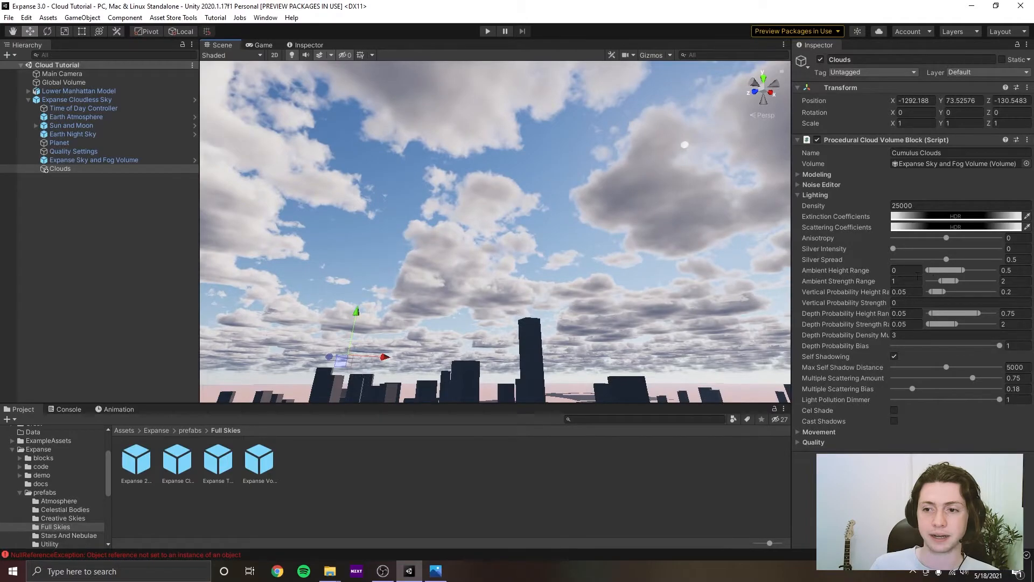
Set both ends of the Ambient Strength Range to 0 to see the clouds without ambient light, and restore it to 1 to 2.
{"action": "left_click", "coordinate": [919, 282]}
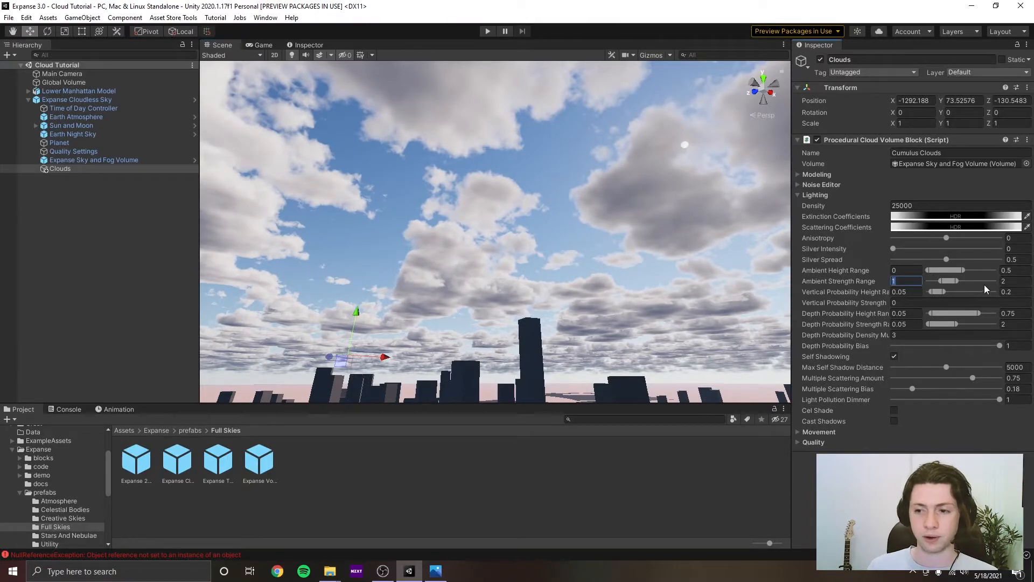
{"action": "left_click", "coordinate": [1016, 280]}
{"action": "type", "text": "0"}
{"action": "right_click_drag", "start_coordinate": [622, 268], "coordinate": [688, 255]}
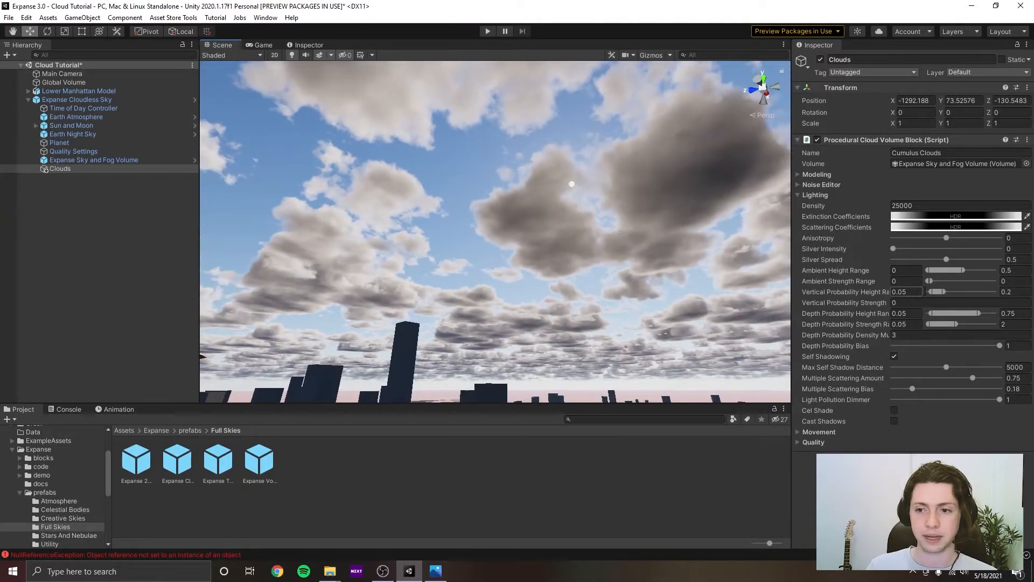
{"action": "left_click", "coordinate": [1019, 281]}
{"action": "type", "text": "2"}
{"action": "left_click", "coordinate": [895, 281]}
{"action": "type", "text": "1"}
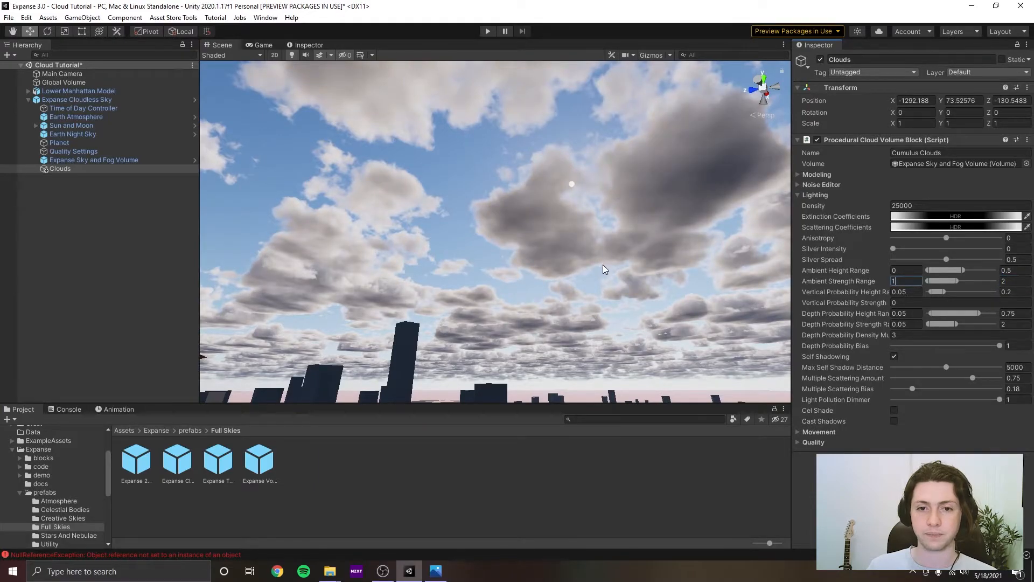
Compare the ambient-lit clouds with the cloud-2.jpg reference photo, checking their shaded undersides from a similar viewing direction.
{"action": "right_click_drag", "start_coordinate": [655, 257], "coordinate": [401, 323]}
{"action": "left_click", "coordinate": [435, 570]}
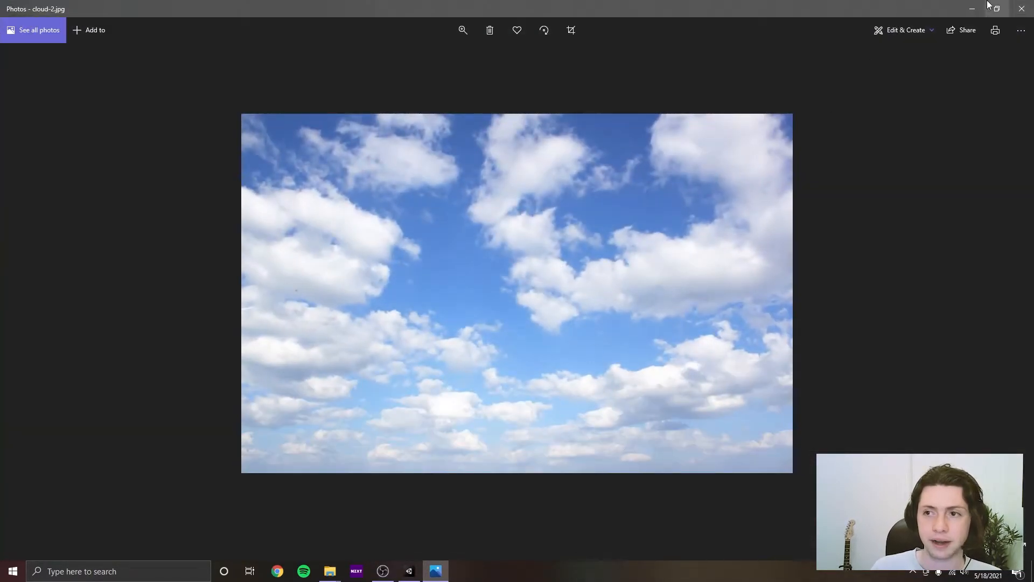
{"action": "left_click", "coordinate": [972, 8]}
{"action": "mouse_move", "coordinate": [474, 331]}
{"action": "right_mouse_down"}
{"action": "mouse_move", "coordinate": [510, 312]}
{"action": "mouse_move", "coordinate": [479, 332]}
{"action": "right_mouse_up"}
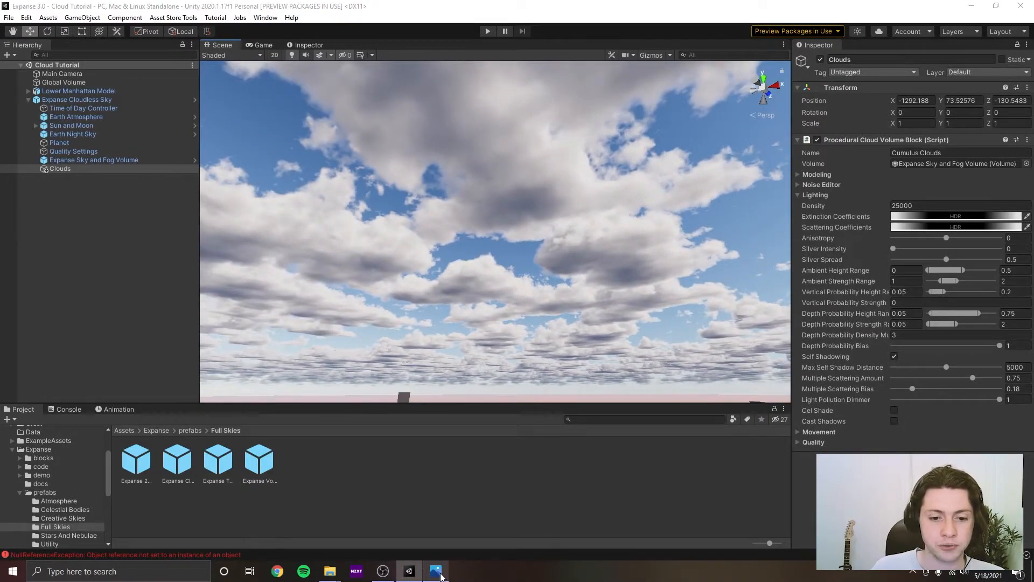
{"action": "left_click", "coordinate": [435, 571]}
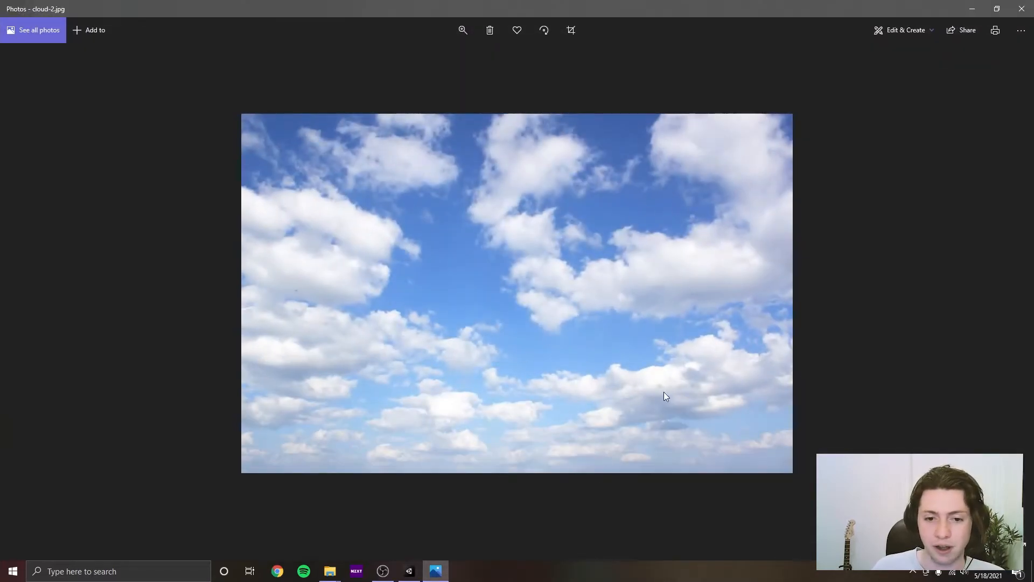
{"action": "left_click", "coordinate": [972, 9]}
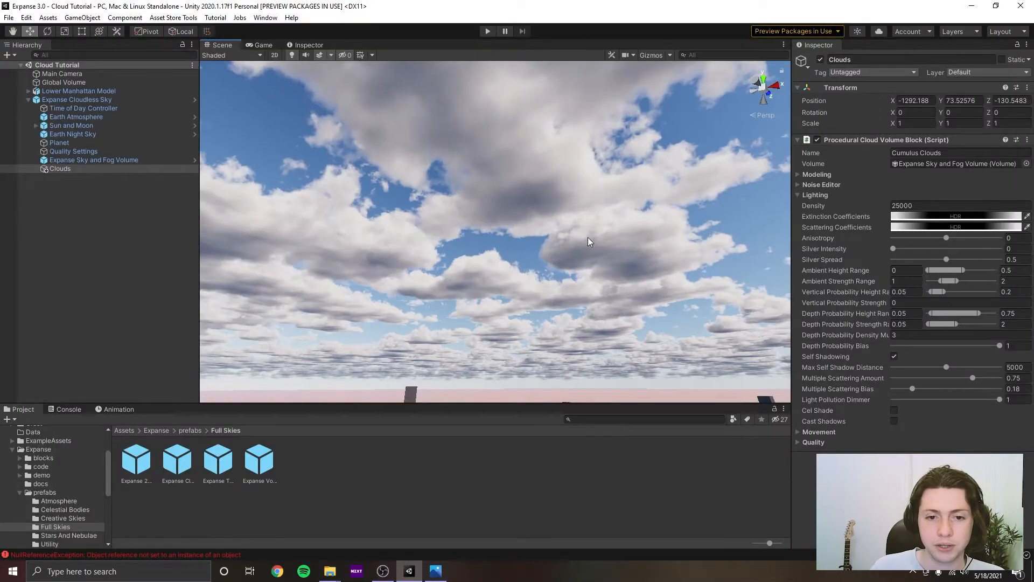
Set the clouds' Multiple Scattering Amount to 0.8 and Multiple Scattering Bias to 0.14, saving the scene.
{"action": "right_click_drag", "start_coordinate": [589, 241], "coordinate": [640, 297]}
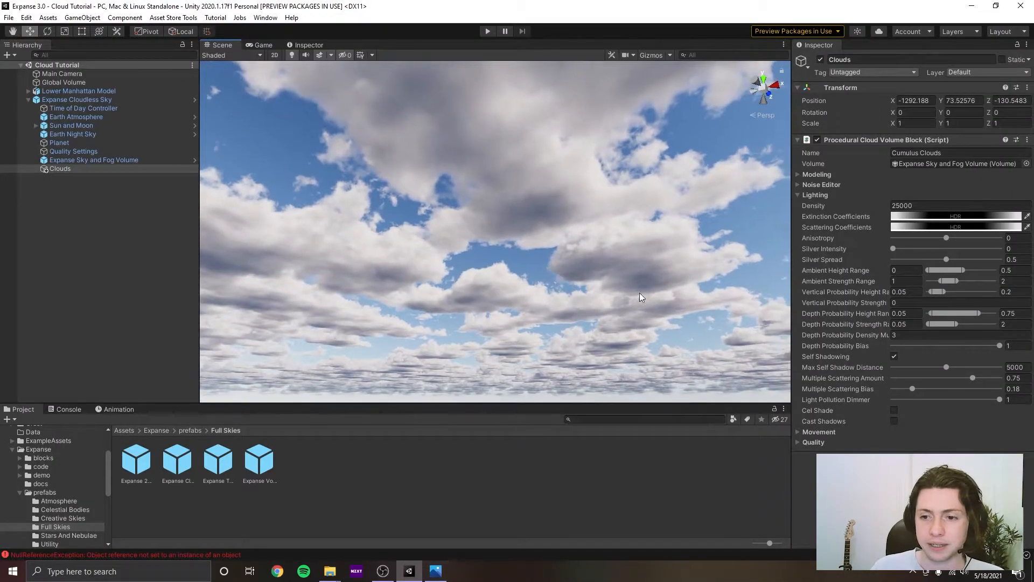
{"action": "left_click", "coordinate": [984, 377]}
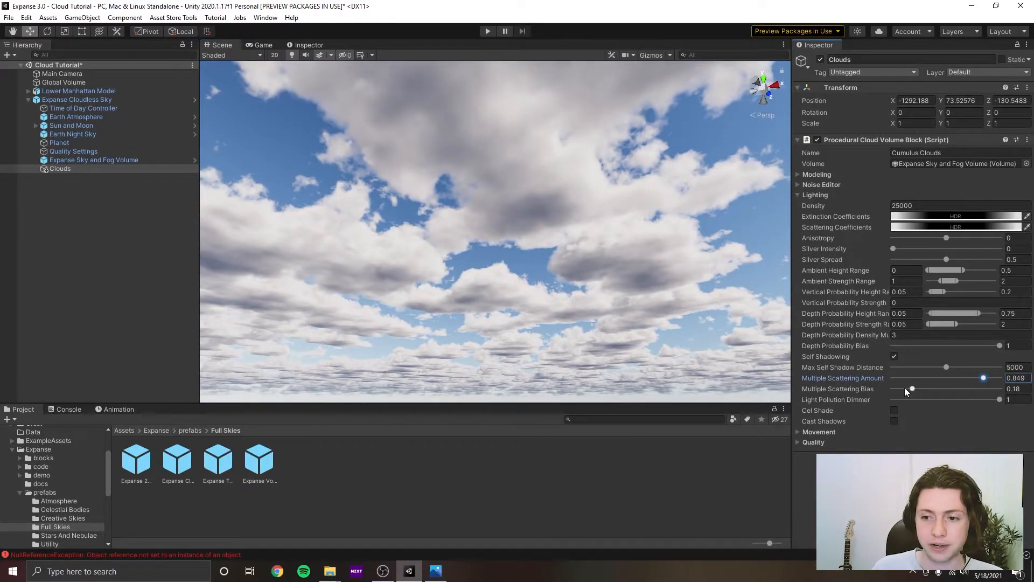
{"action": "left_click", "coordinate": [910, 388]}
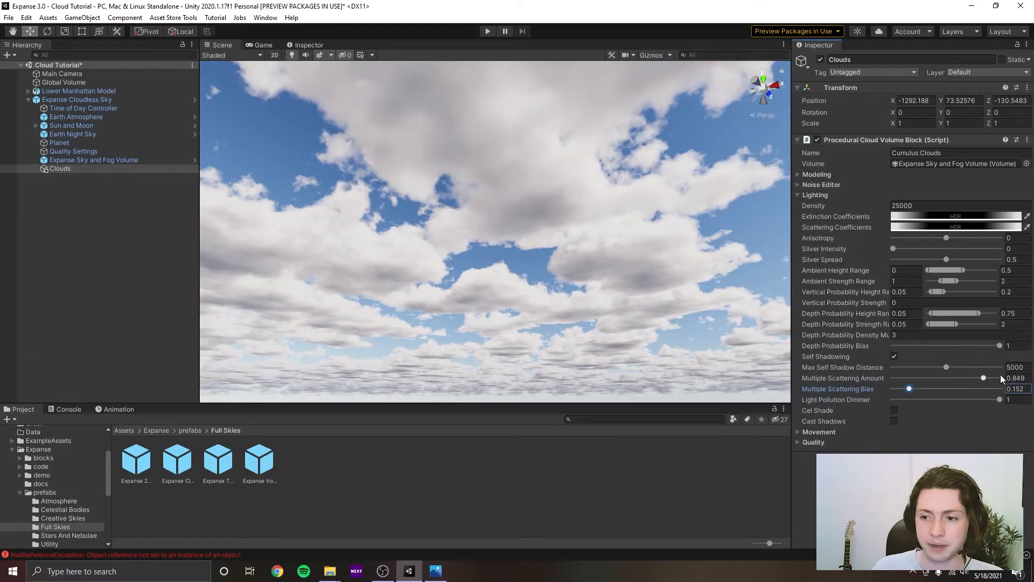
{"action": "left_click", "coordinate": [1023, 378]}
{"action": "type", "text": "0.8"}
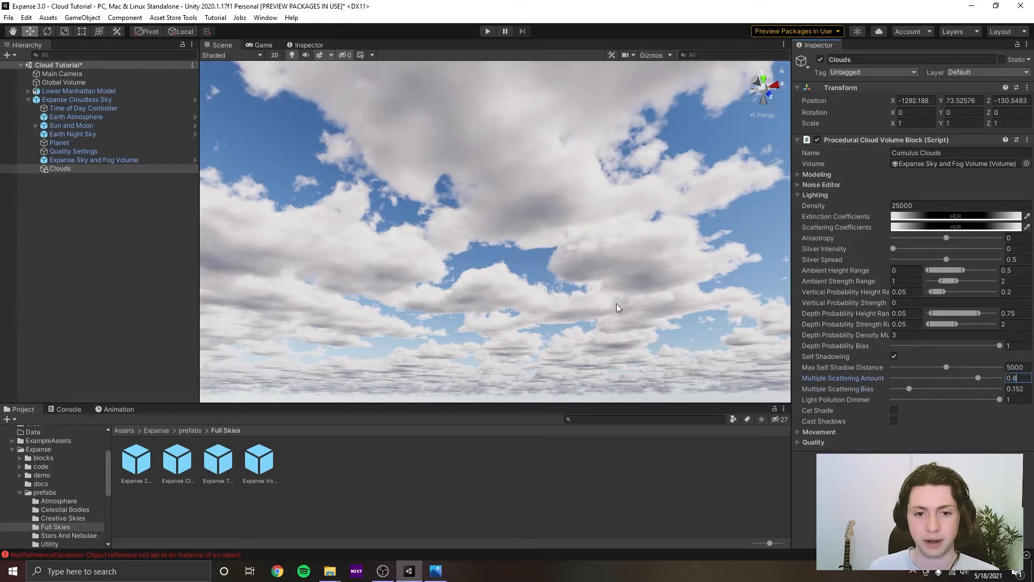
{"action": "key", "text": "Return"}
{"action": "left_click", "coordinate": [1022, 389]}
{"action": "key", "text": "ctrl+s"}
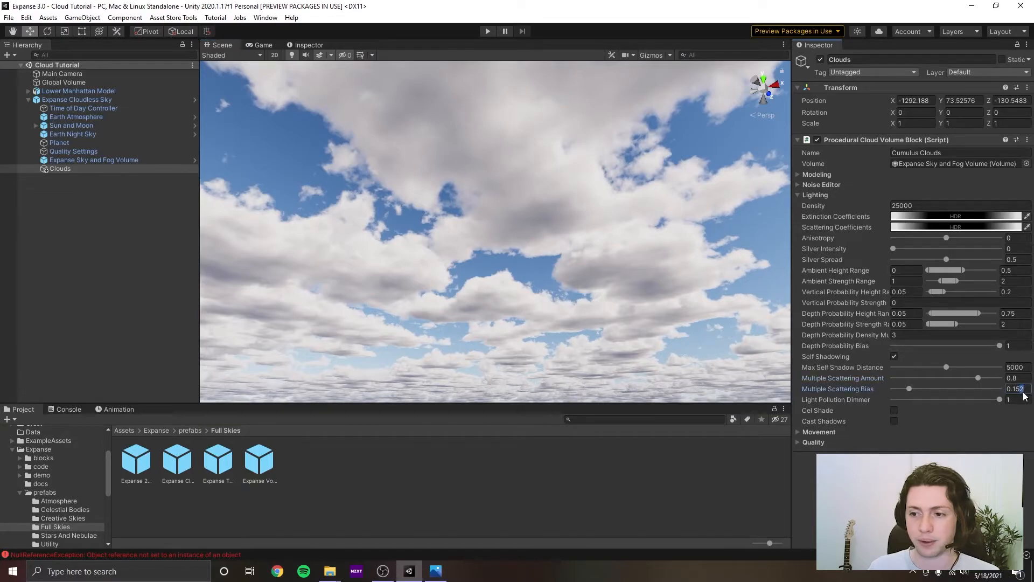
{"action": "type", "text": "4"}
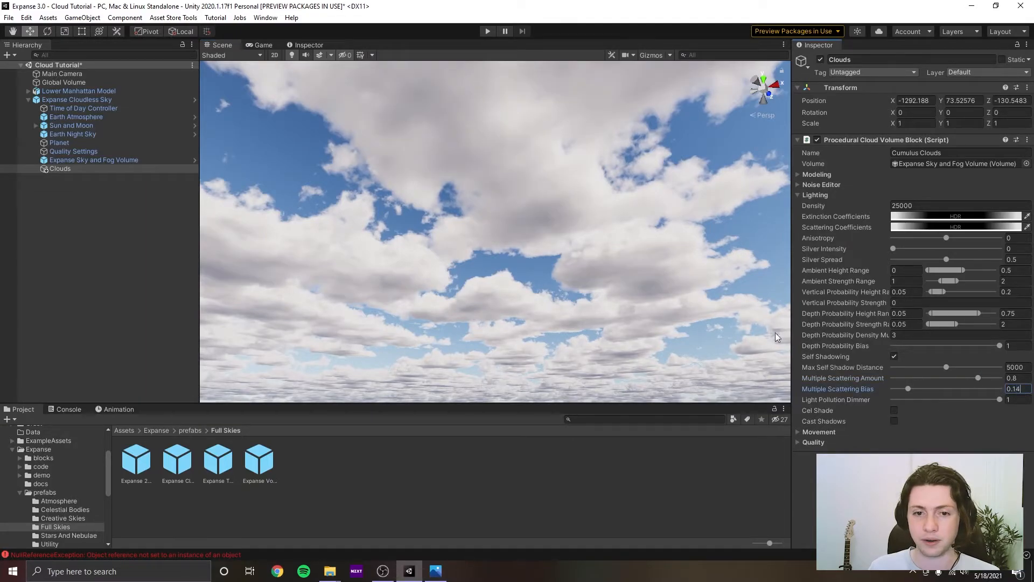
Face the clouds in front of the sun, raise the Anisotropy to 0.6 and save the scene.
{"action": "right_click_drag", "start_coordinate": [749, 272], "coordinate": [948, 302]}
{"action": "right_click_drag", "start_coordinate": [479, 268], "coordinate": [700, 242]}
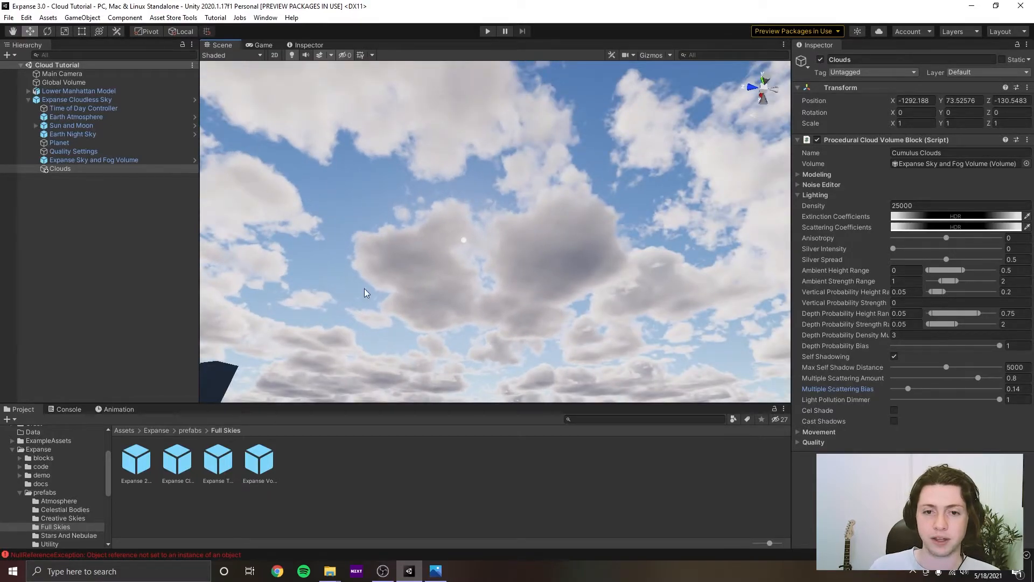
{"action": "right_click_drag", "start_coordinate": [570, 274], "coordinate": [531, 279]}
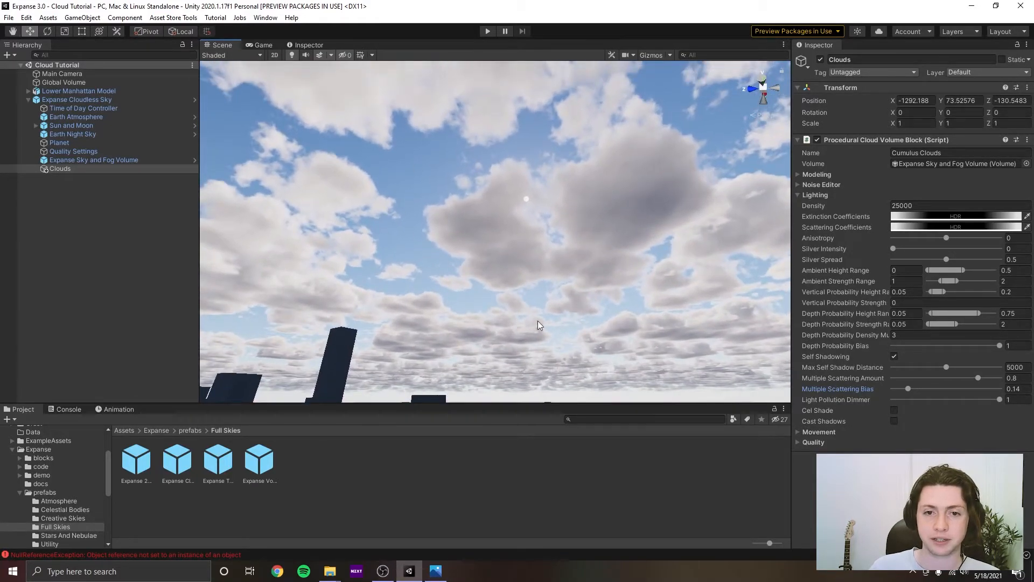
{"action": "right_click_drag", "start_coordinate": [538, 325], "coordinate": [674, 255]}
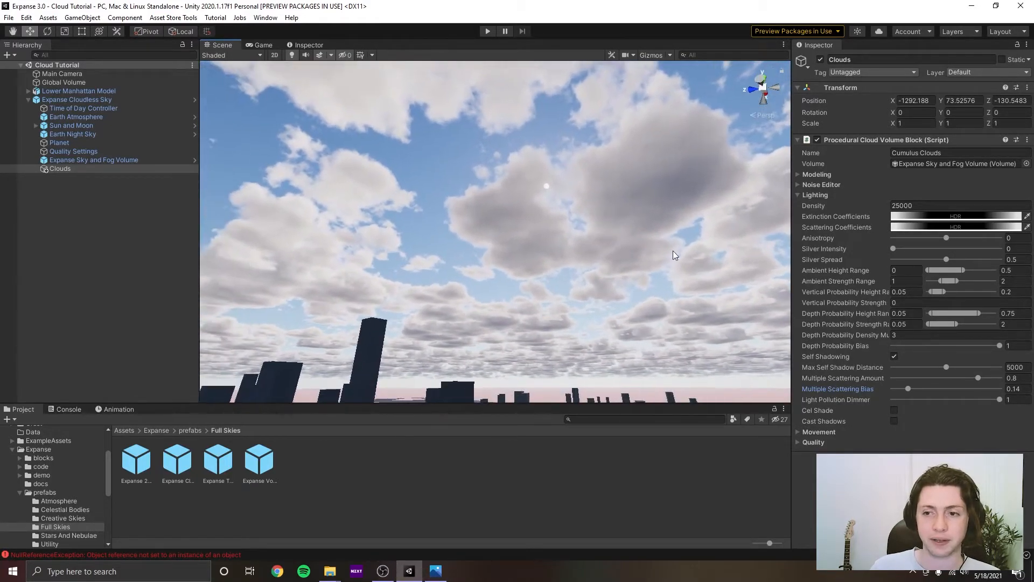
{"action": "left_click", "coordinate": [1026, 239]}
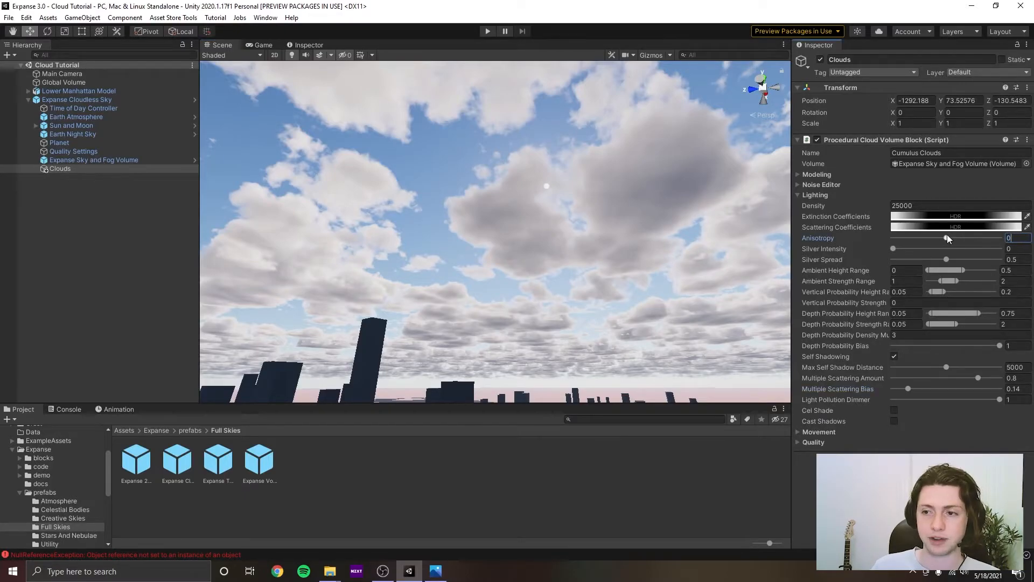
{"action": "type", "text": "0.6"}
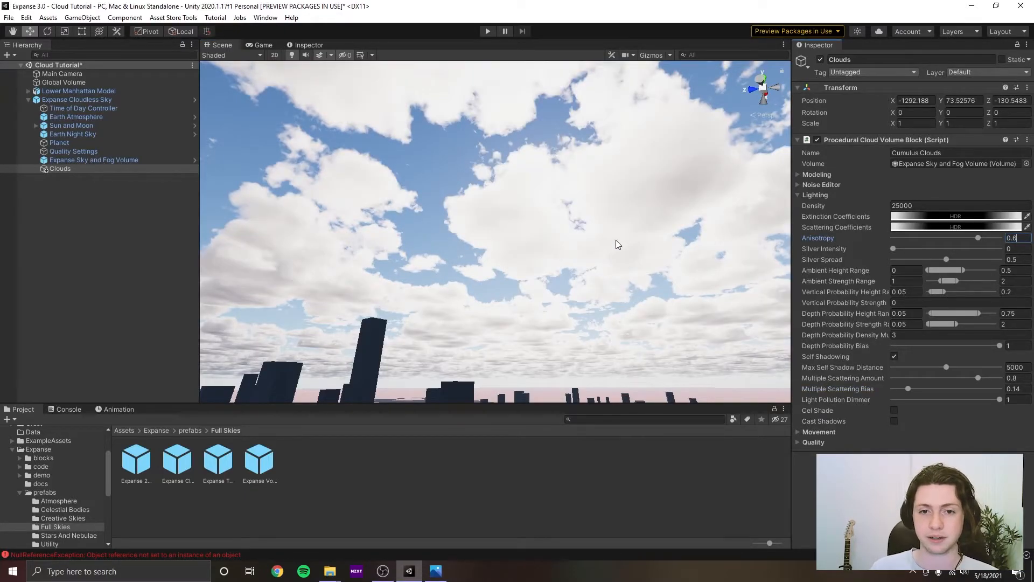
{"action": "right_click_drag", "start_coordinate": [616, 242], "coordinate": [575, 235]}
{"action": "key", "text": "ctrl+s"}
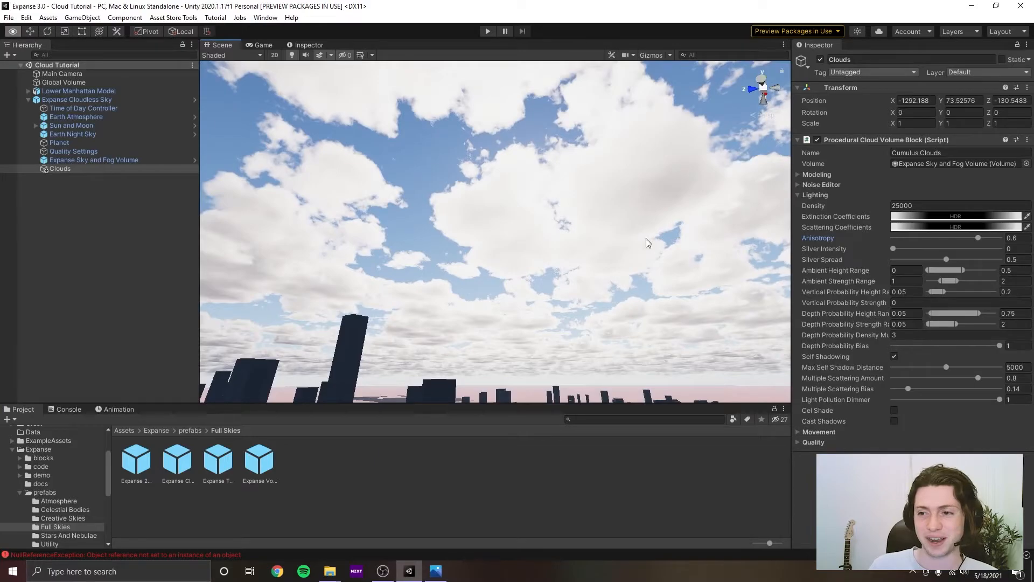
Lower the clouds' Anisotropy to about 0.31 and save the scene.
{"action": "left_click_drag", "start_coordinate": [987, 235], "coordinate": [959, 241]}
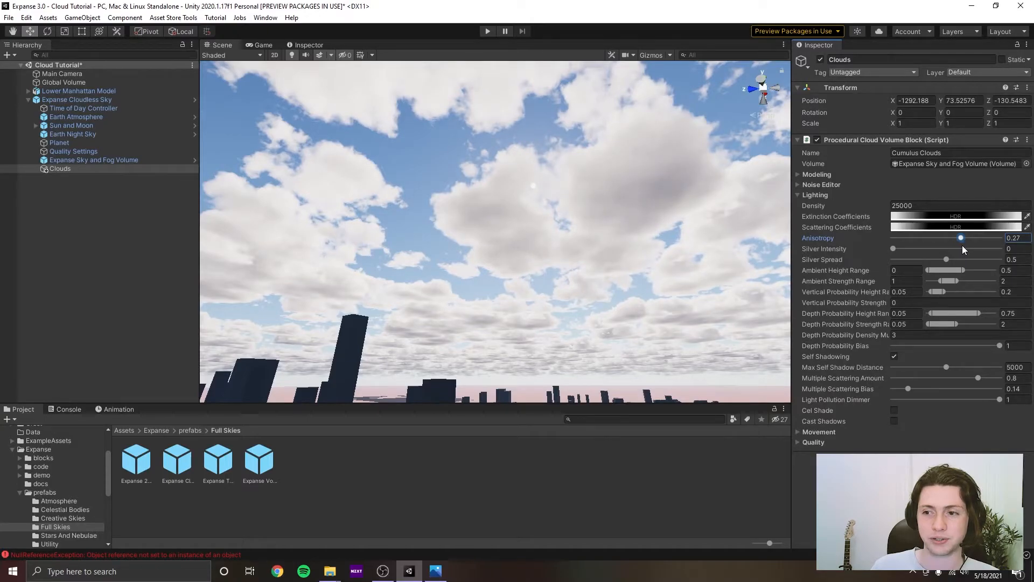
{"action": "left_click_drag", "start_coordinate": [963, 248], "coordinate": [965, 248]}
{"action": "key", "text": "ctrl+s"}
Reduce the Multiple Scattering Amount to 0.65 to darken the clouds around the sun, and save the scene.
{"action": "right_click_drag", "start_coordinate": [638, 202], "coordinate": [695, 239]}
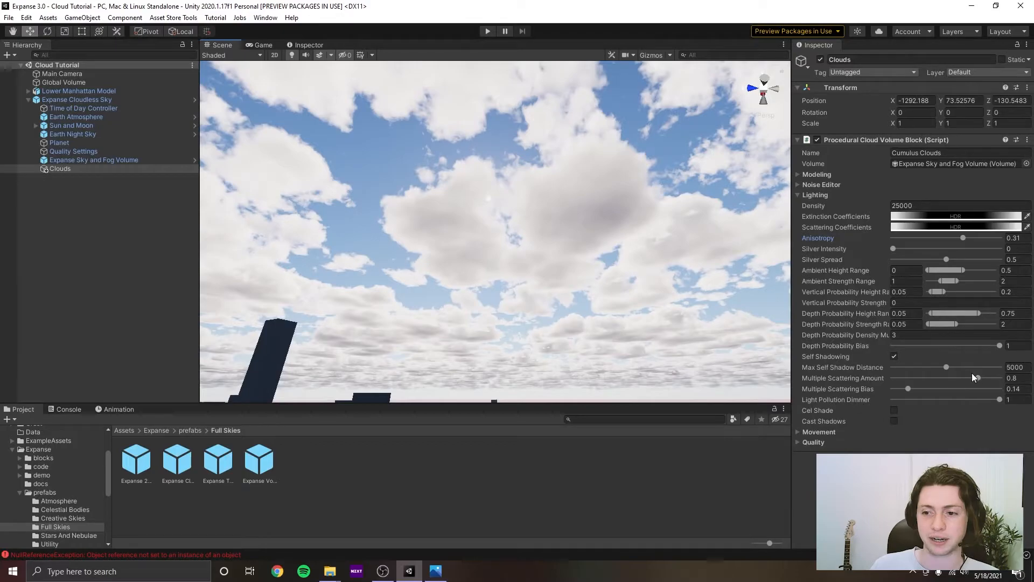
{"action": "left_click_drag", "start_coordinate": [969, 379], "coordinate": [961, 378]}
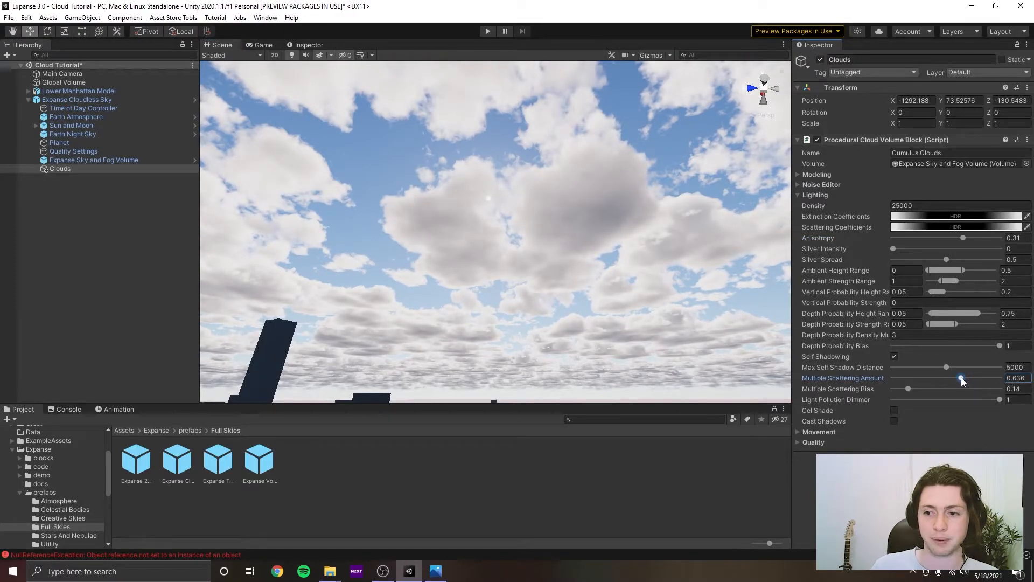
{"action": "left_click_drag", "start_coordinate": [968, 377], "coordinate": [963, 379]}
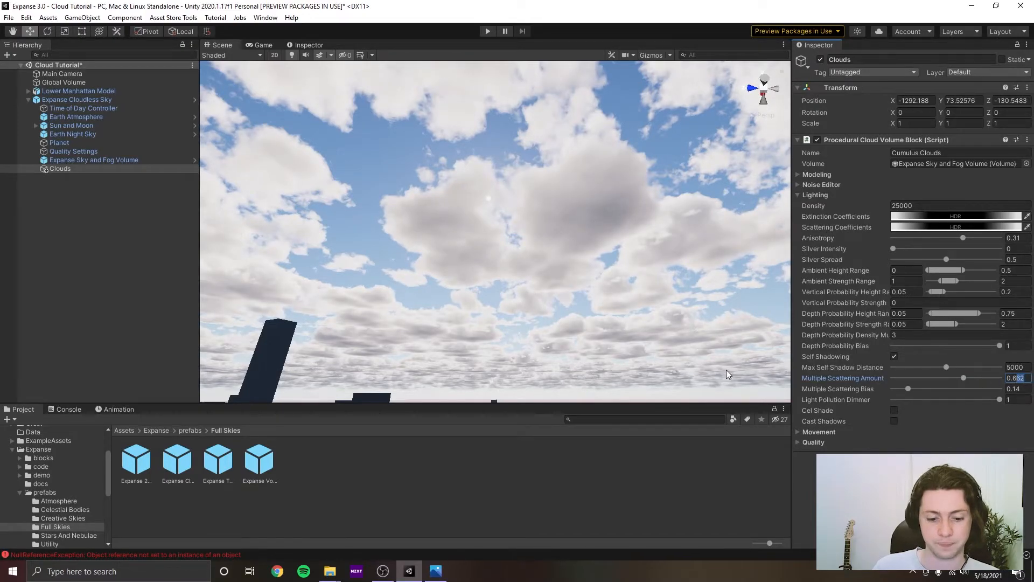
{"action": "left_click_drag", "start_coordinate": [727, 373], "coordinate": [572, 251], "text": "alt"}
{"action": "key", "text": "ctrl+s"}
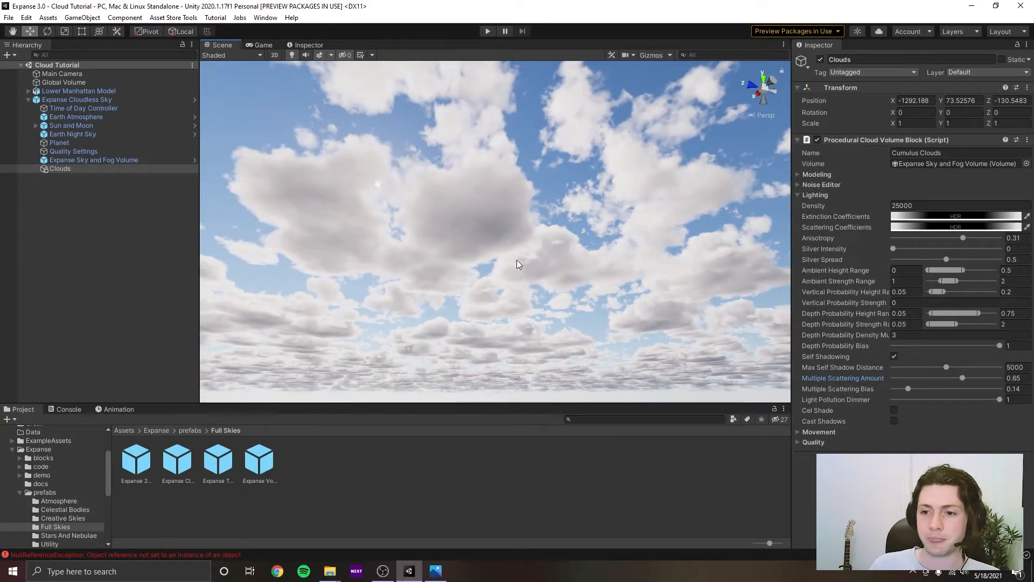
Set the clouds' Vertical Probability Strength to 0.25 and save the scene.
{"action": "left_click_drag", "start_coordinate": [641, 273], "coordinate": [555, 267], "text": "alt"}
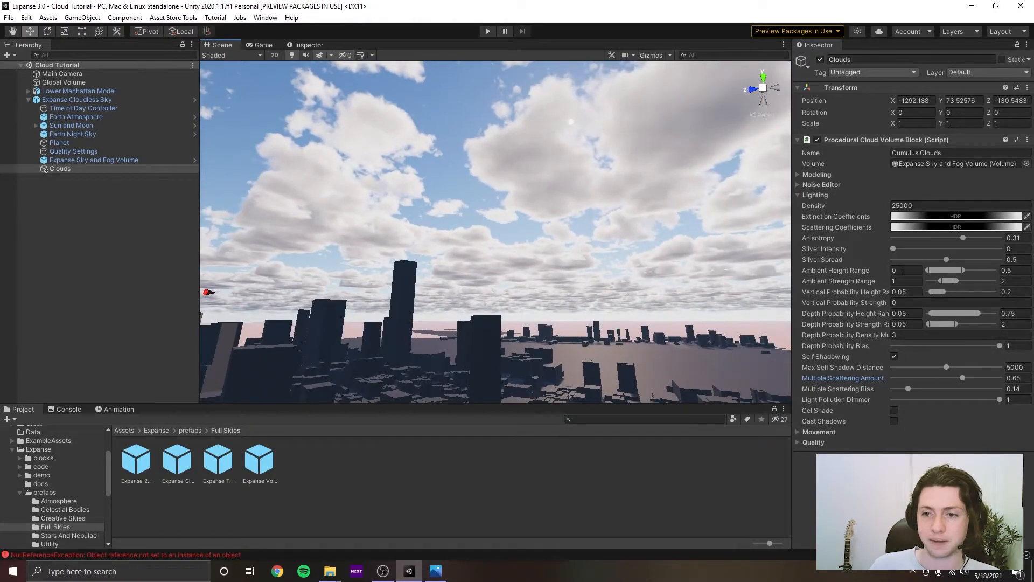
{"action": "right_click_drag", "start_coordinate": [695, 268], "coordinate": [633, 282]}
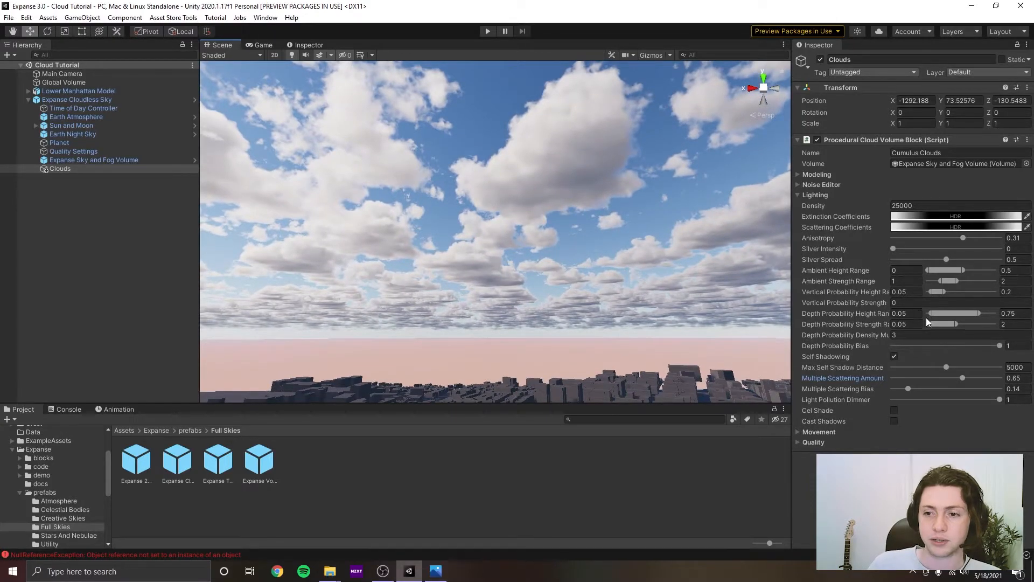
{"action": "left_click", "coordinate": [888, 300]}
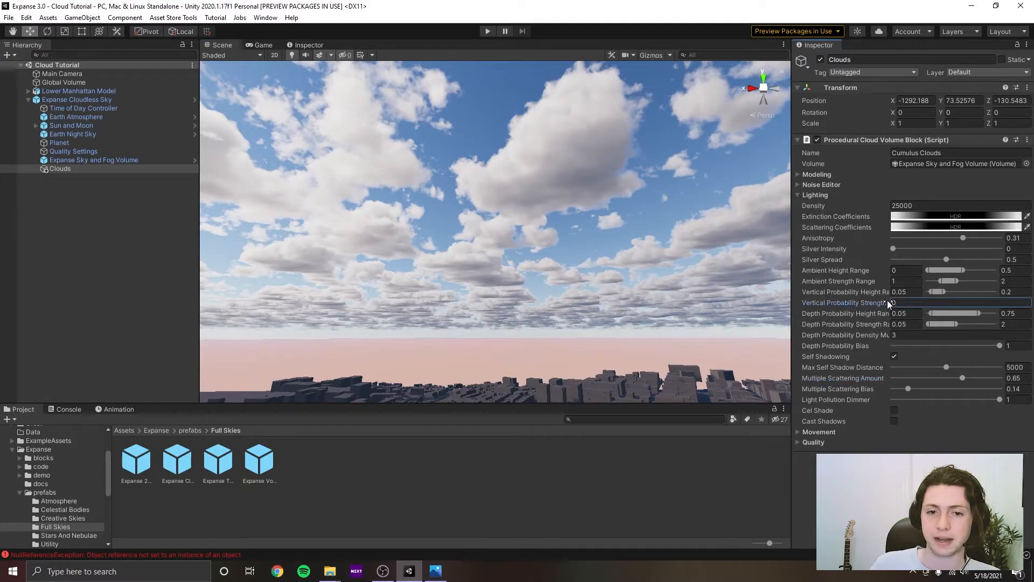
{"action": "left_click_drag", "start_coordinate": [889, 301], "coordinate": [892, 305]}
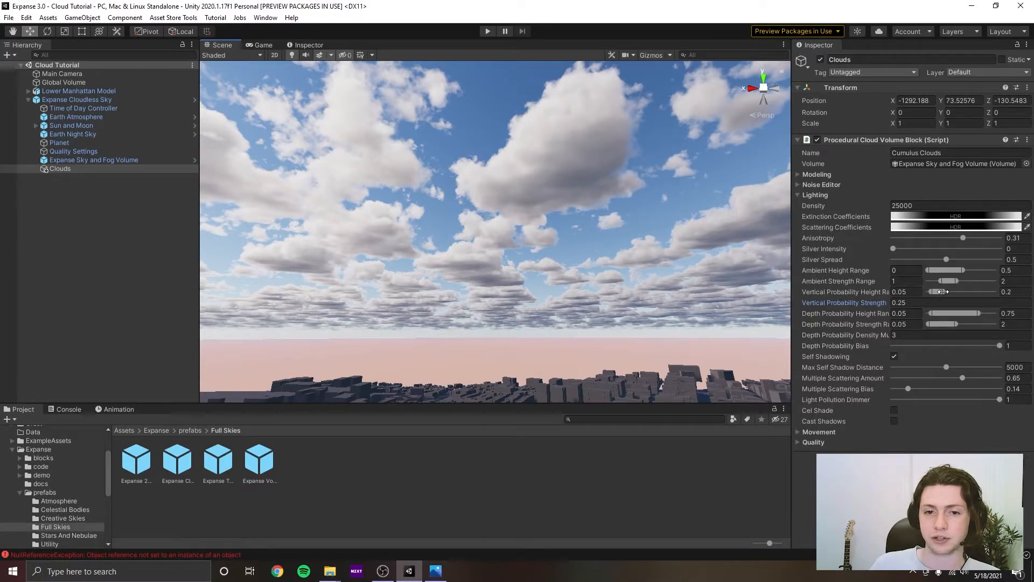
Widen the Vertical Probability Height Range, set it to exactly 0.05 to 0.3 and save the scene.
{"action": "mouse_move", "coordinate": [496, 275]}
{"action": "right_mouse_down"}
{"action": "mouse_move", "coordinate": [485, 272]}
{"action": "mouse_move", "coordinate": [652, 270]}
{"action": "mouse_move", "coordinate": [505, 289]}
{"action": "right_mouse_up"}
{"action": "right_click_drag", "start_coordinate": [546, 279], "coordinate": [750, 284]}
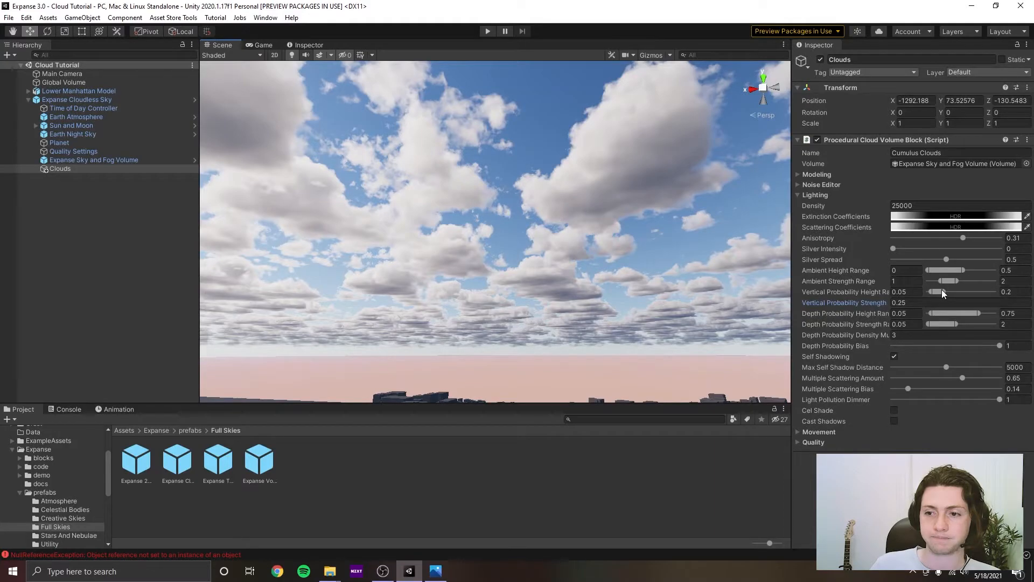
{"action": "left_click_drag", "start_coordinate": [933, 291], "coordinate": [955, 291]}
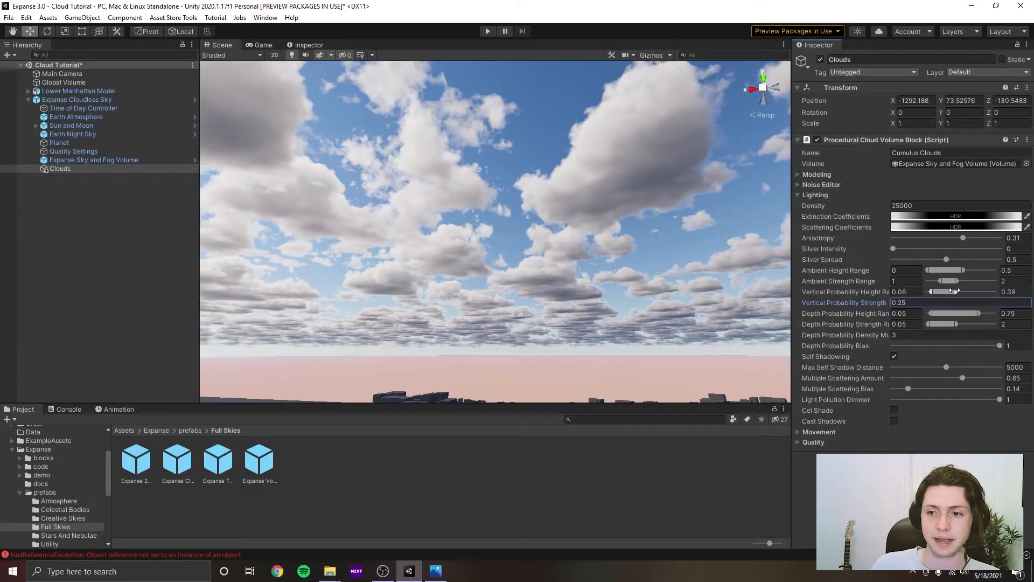
{"action": "left_click", "coordinate": [903, 291]}
{"action": "type", "text": "0.05"}
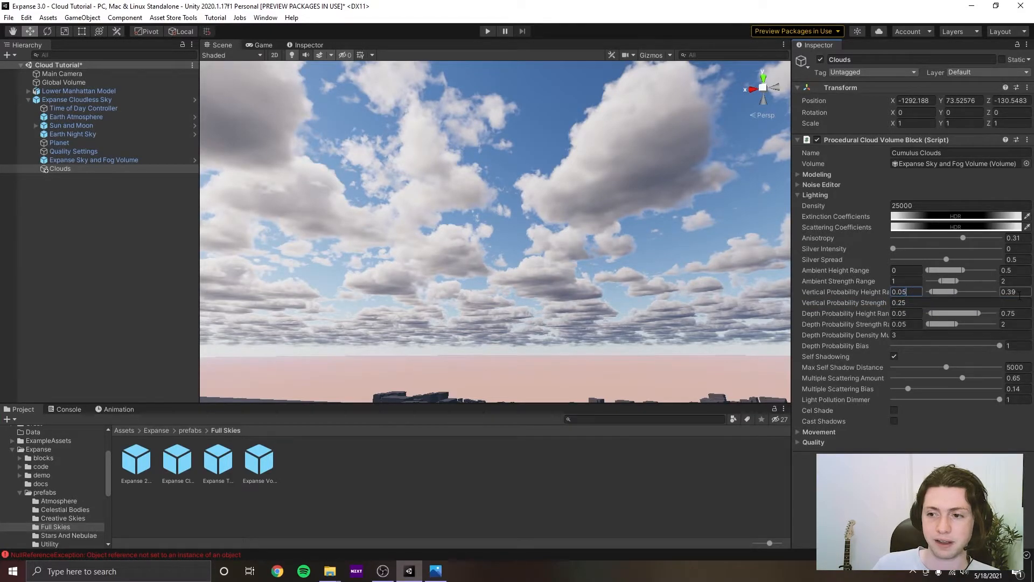
{"action": "type", "text": "3"}
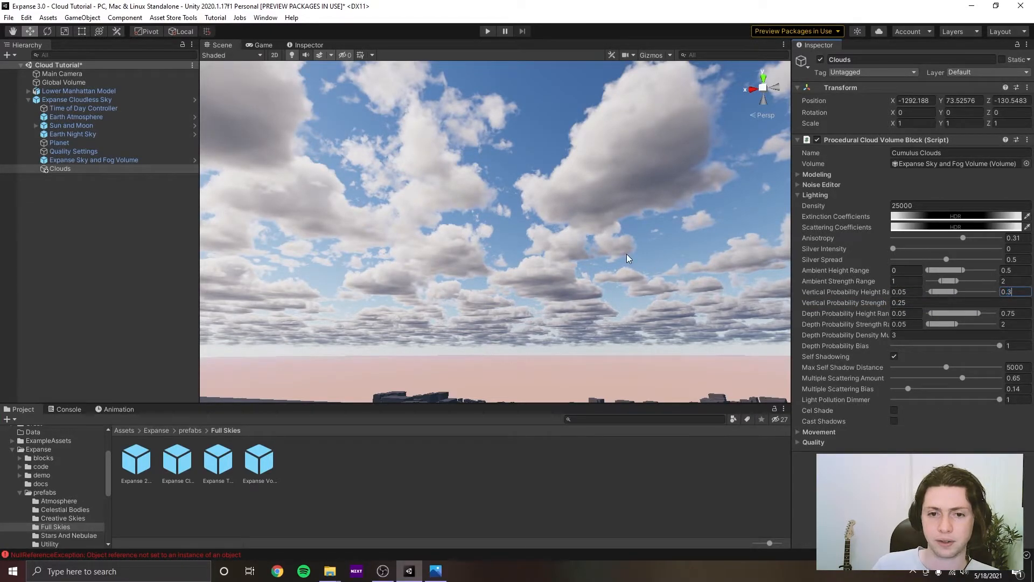
{"action": "key", "text": "ctrl+s"}
Compare the shading of the clouds with the cloud-2.jpg reference photo, viewing them from several directions.
{"action": "right_click_drag", "start_coordinate": [638, 251], "coordinate": [566, 312]}
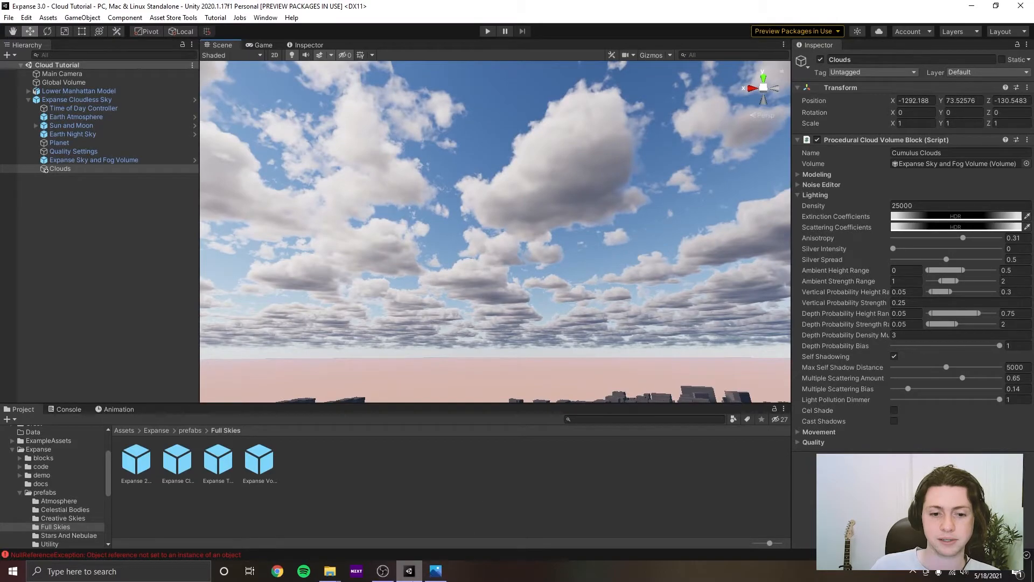
{"action": "left_click", "coordinate": [436, 570]}
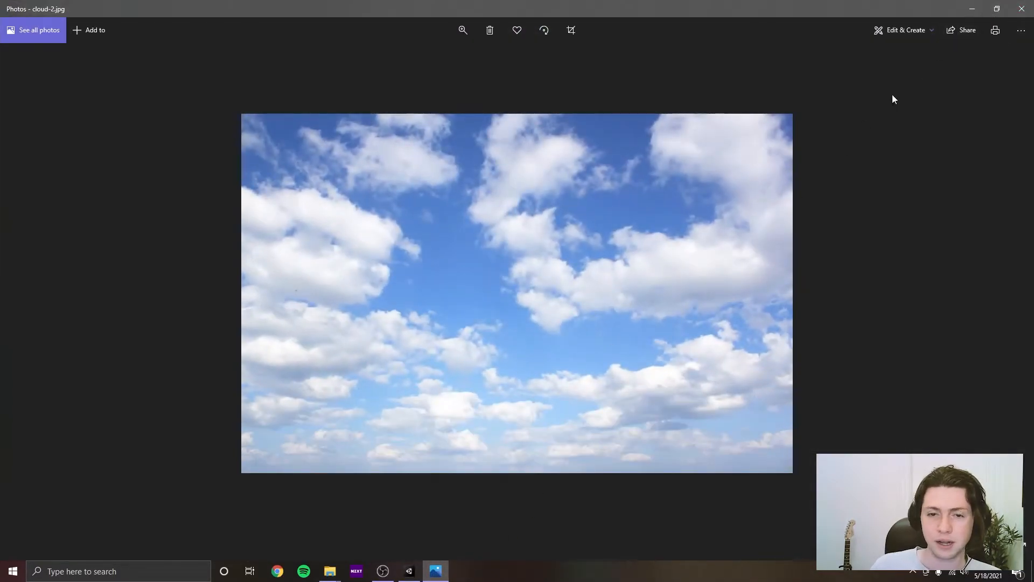
{"action": "left_click", "coordinate": [971, 8]}
{"action": "right_click_drag", "start_coordinate": [625, 263], "coordinate": [398, 240]}
{"action": "right_click_drag", "start_coordinate": [439, 279], "coordinate": [499, 302]}
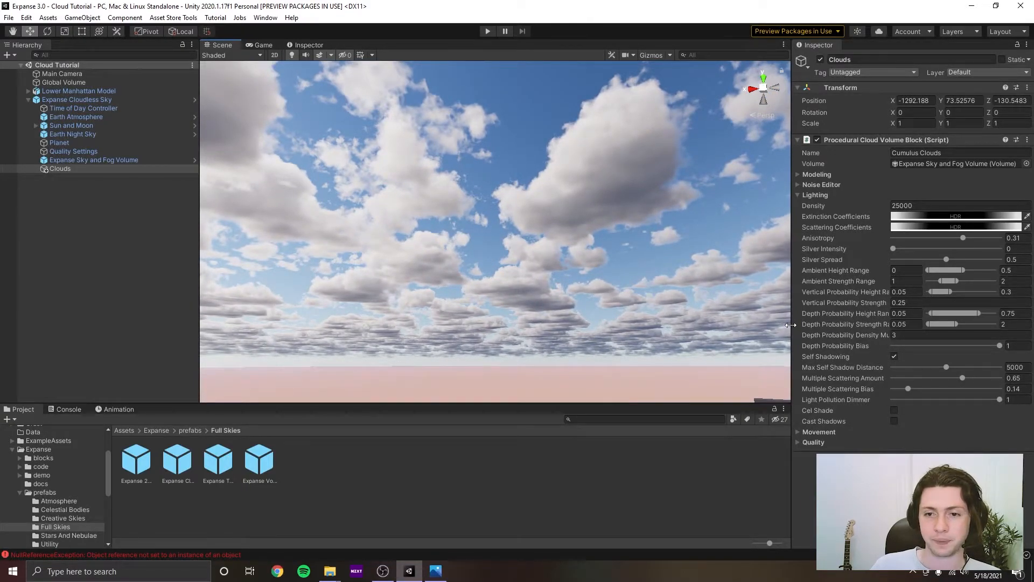
Widen the Inspector to show the full property names, and examine a dense cloud photo in the web image results.
{"action": "left_click_drag", "start_coordinate": [789, 325], "coordinate": [735, 327]}
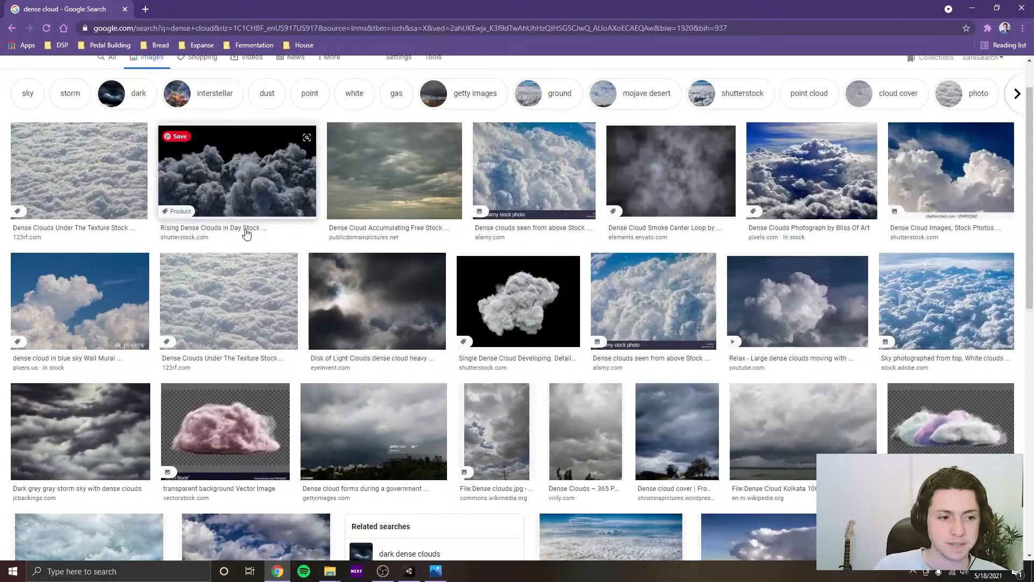
{"action": "left_click", "coordinate": [514, 269]}
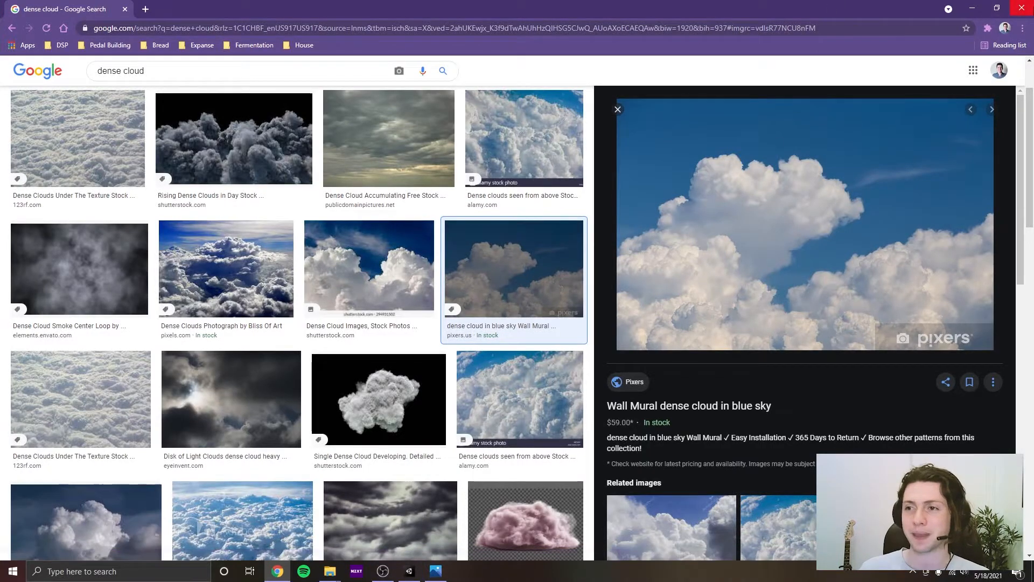
{"action": "left_click", "coordinate": [1025, 7]}
Try different low Depth Probability Bias values on the clouds, settle on about 0.1 and save the scene.
{"action": "mouse_move", "coordinate": [644, 248]}
{"action": "right_mouse_down"}
{"action": "mouse_move", "coordinate": [558, 273]}
{"action": "mouse_move", "coordinate": [432, 270]}
{"action": "mouse_move", "coordinate": [652, 264]}
{"action": "right_mouse_up"}
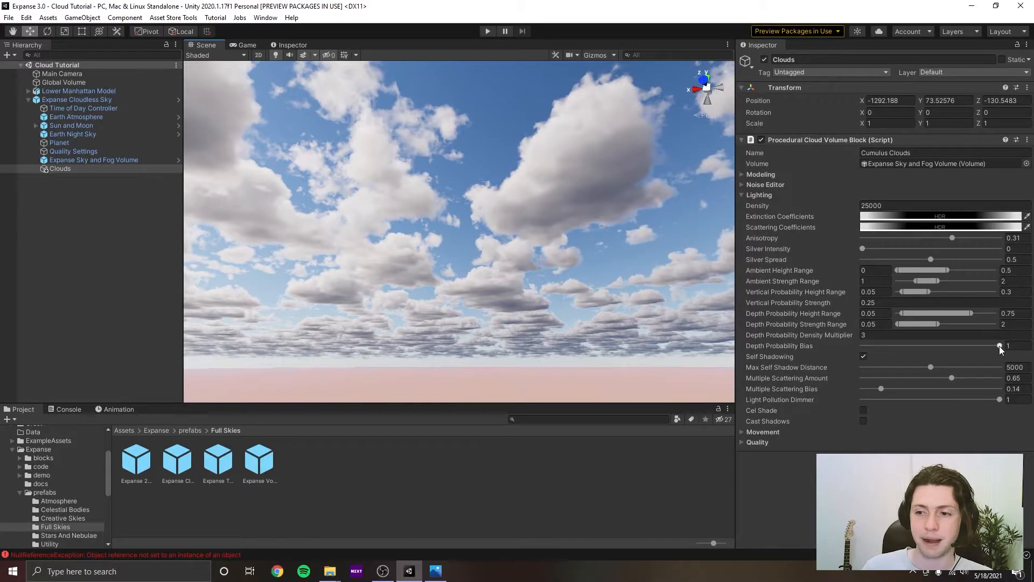
{"action": "left_click_drag", "start_coordinate": [1000, 346], "coordinate": [872, 375]}
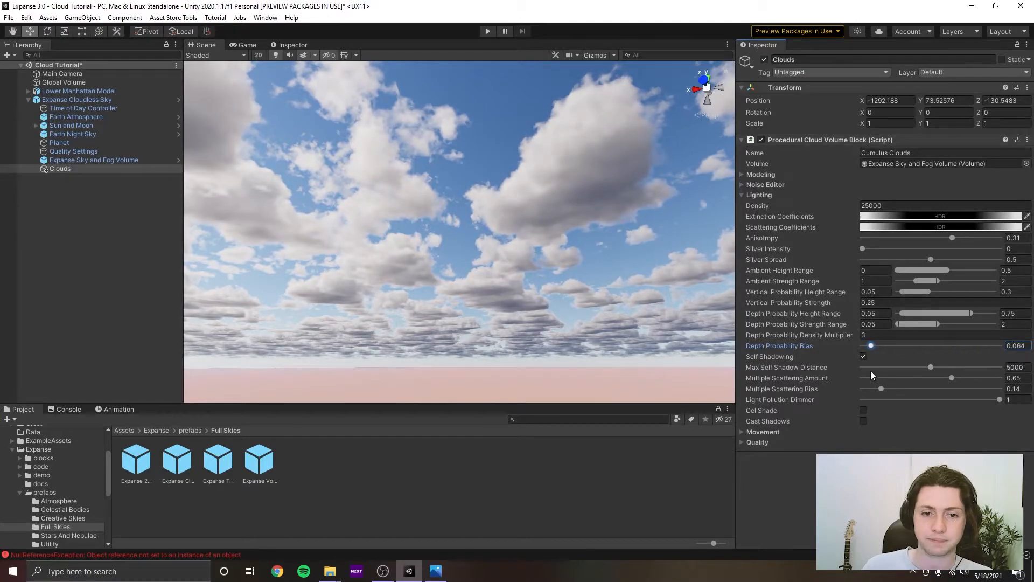
{"action": "right_click_drag", "start_coordinate": [544, 313], "coordinate": [572, 308]}
{"action": "key", "text": "ctrl+s"}
{"action": "left_click_drag", "start_coordinate": [875, 345], "coordinate": [898, 346]}
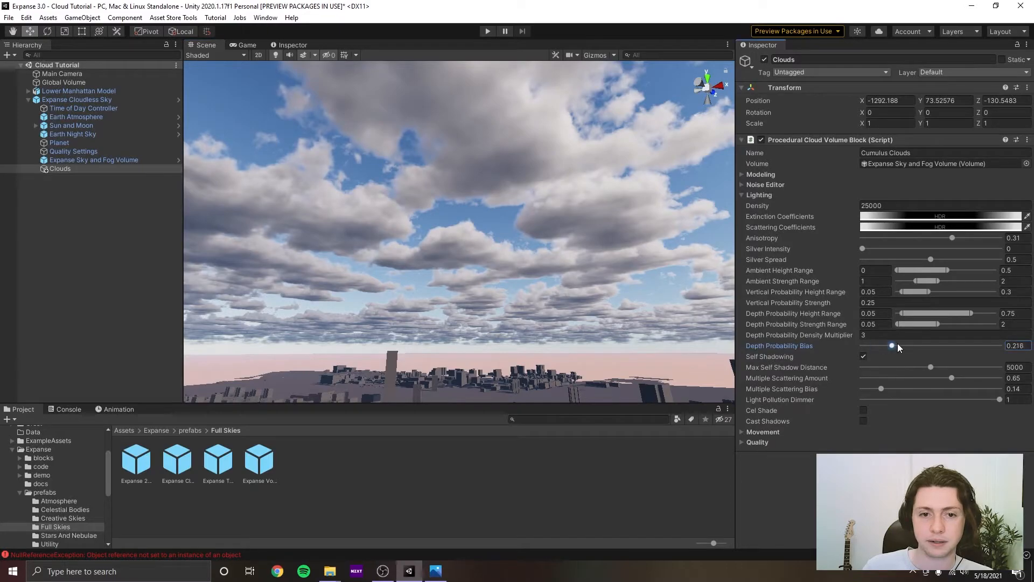
{"action": "left_click_drag", "start_coordinate": [966, 349], "coordinate": [877, 364]}
{"action": "key", "text": "ctrl+s"}
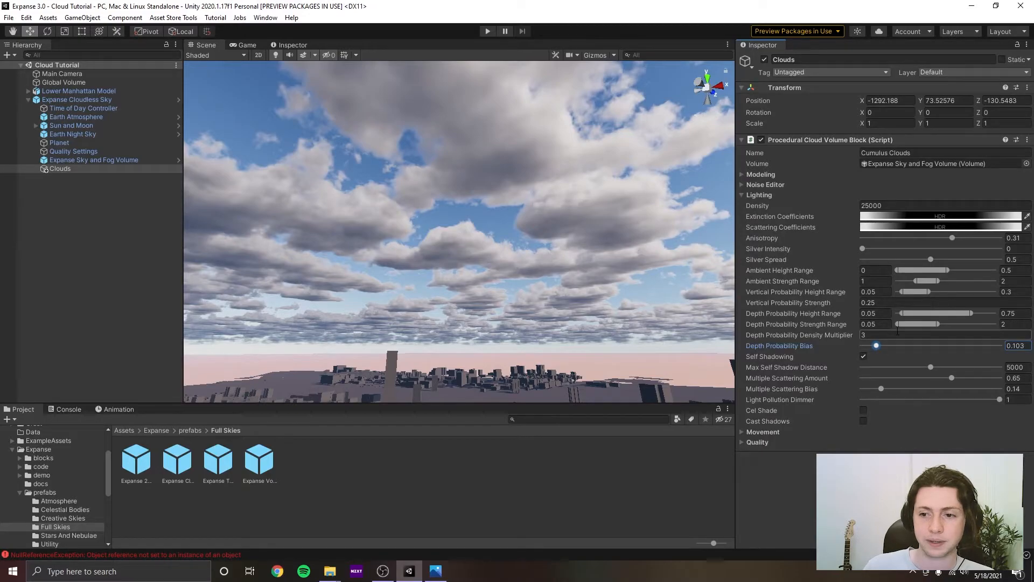
{"action": "right_click_drag", "start_coordinate": [653, 298], "coordinate": [741, 295]}
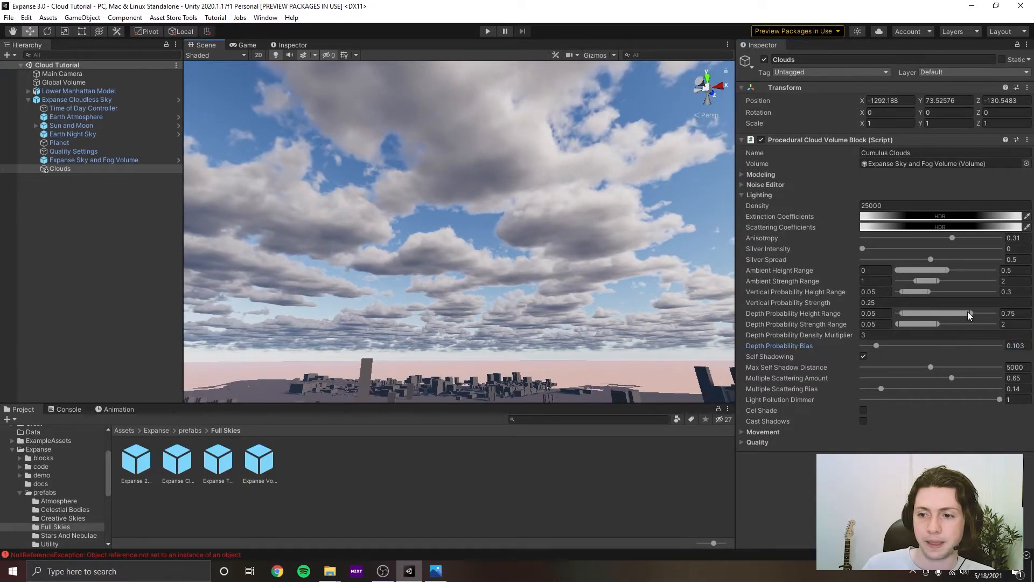
Lower the Depth Probability Height Range maximum to 0.55, set the Depth Probability Strength Range to about 0.11 to 1.94 and save the scene.
{"action": "mouse_move", "coordinate": [971, 312]}
{"action": "left_mouse_down"}
{"action": "mouse_move", "coordinate": [933, 314]}
{"action": "mouse_move", "coordinate": [932, 323]}
{"action": "mouse_move", "coordinate": [964, 325]}
{"action": "left_mouse_up"}
{"action": "right_click_drag", "start_coordinate": [544, 279], "coordinate": [642, 252]}
{"action": "key", "text": "ctrl+s"}
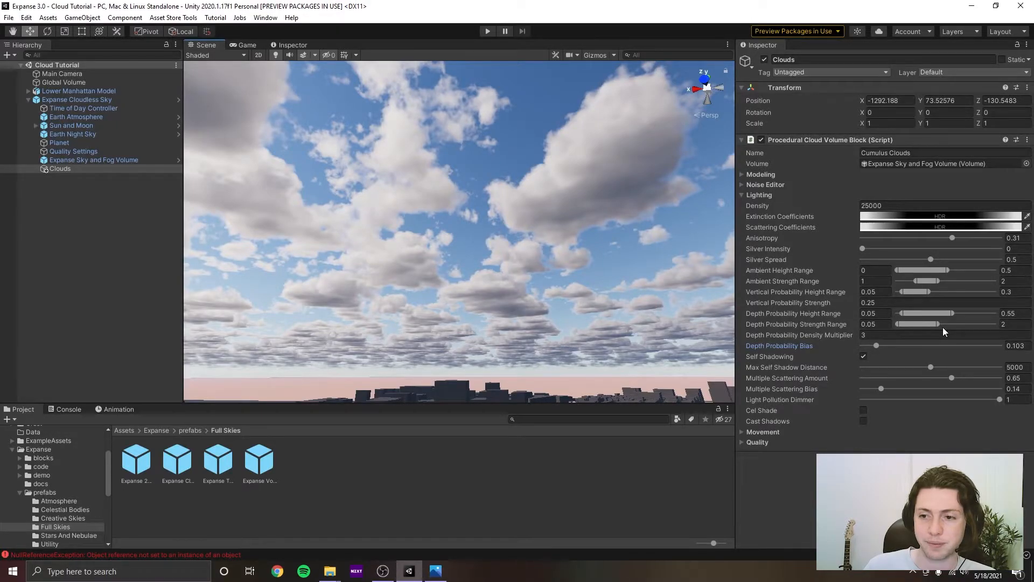
{"action": "mouse_move", "coordinate": [898, 323]}
{"action": "left_mouse_down"}
{"action": "mouse_move", "coordinate": [918, 323]}
{"action": "mouse_move", "coordinate": [882, 323]}
{"action": "left_mouse_up"}
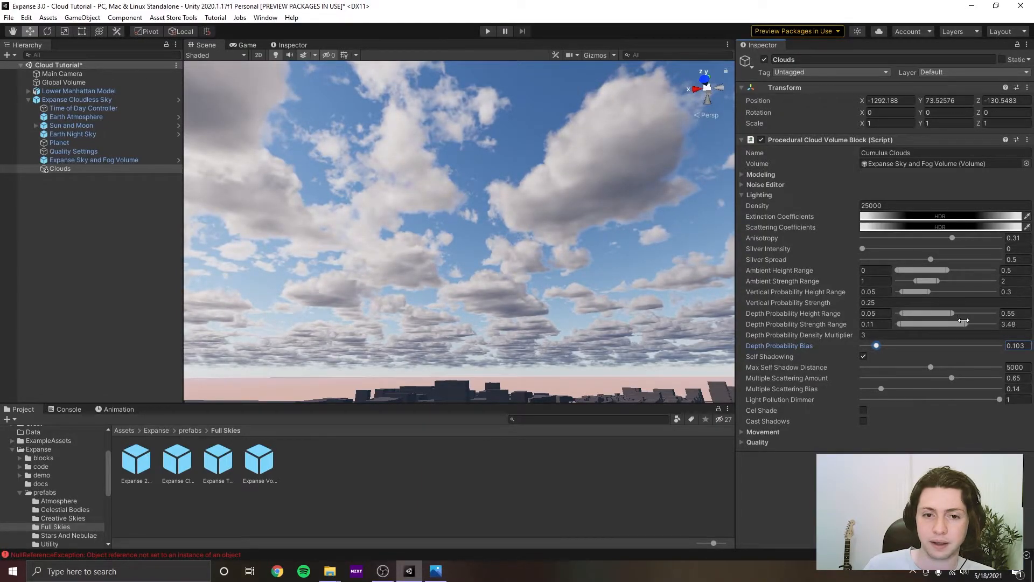
{"action": "left_click_drag", "start_coordinate": [938, 323], "coordinate": [940, 323]}
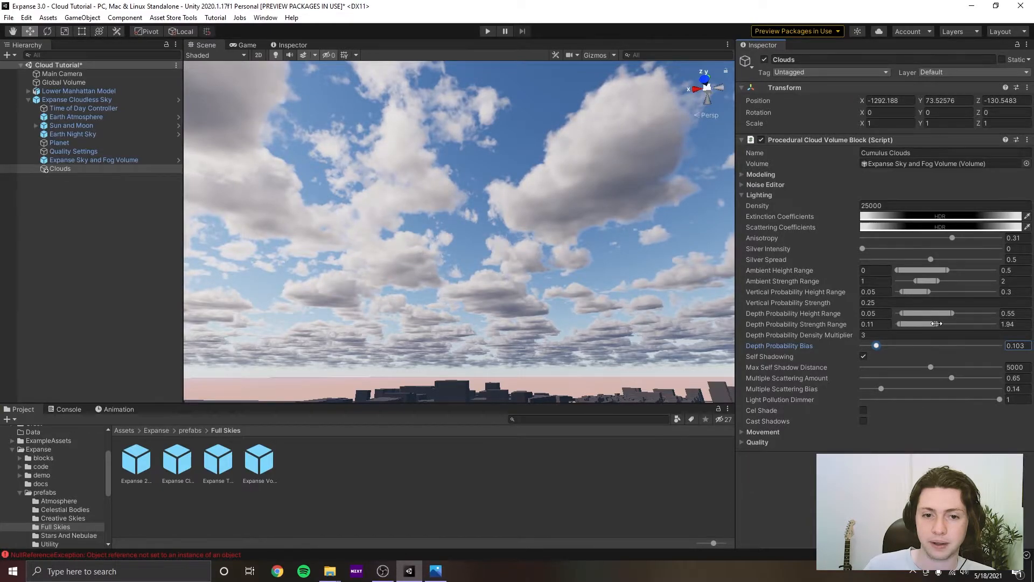
{"action": "right_click_drag", "start_coordinate": [544, 215], "coordinate": [547, 251]}
{"action": "middle_click_drag", "start_coordinate": [547, 251], "coordinate": [521, 323]}
{"action": "right_click_drag", "start_coordinate": [396, 259], "coordinate": [575, 276]}
{"action": "key", "text": "ctrl+s"}
{"action": "right_click_drag", "start_coordinate": [377, 276], "coordinate": [546, 287]}
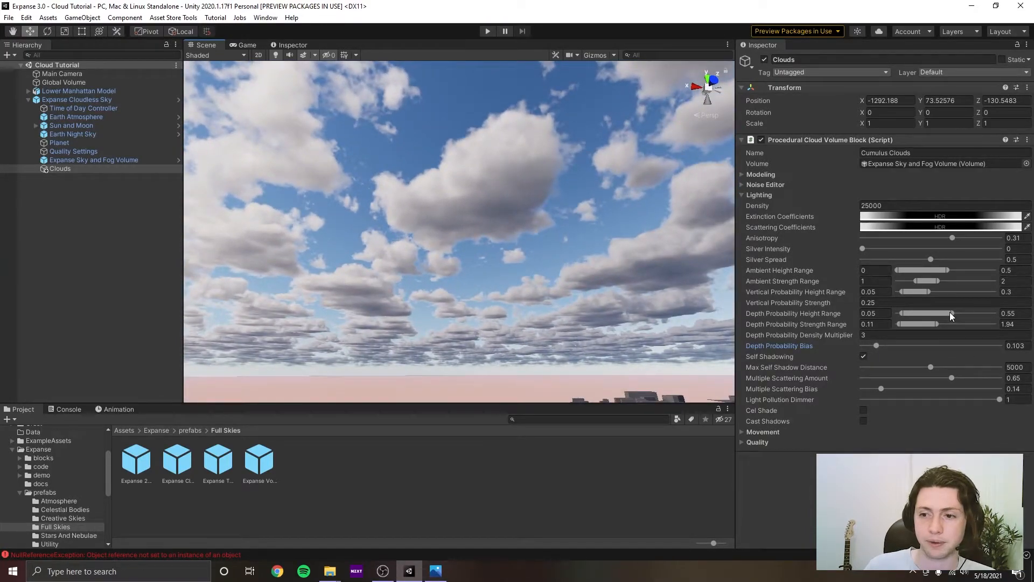
Try a Depth Probability Height Range of 0.05 to 0.14 with a Strength Range maximum of 5, and inspect the clouds from several directions.
{"action": "left_click_drag", "start_coordinate": [950, 312], "coordinate": [998, 322]}
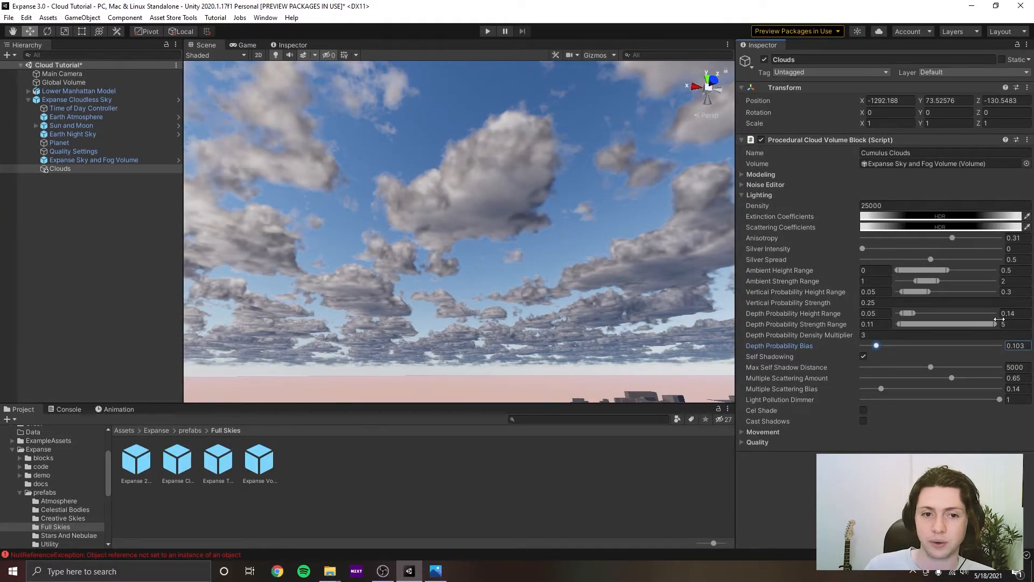
{"action": "right_click_drag", "start_coordinate": [477, 304], "coordinate": [533, 289]}
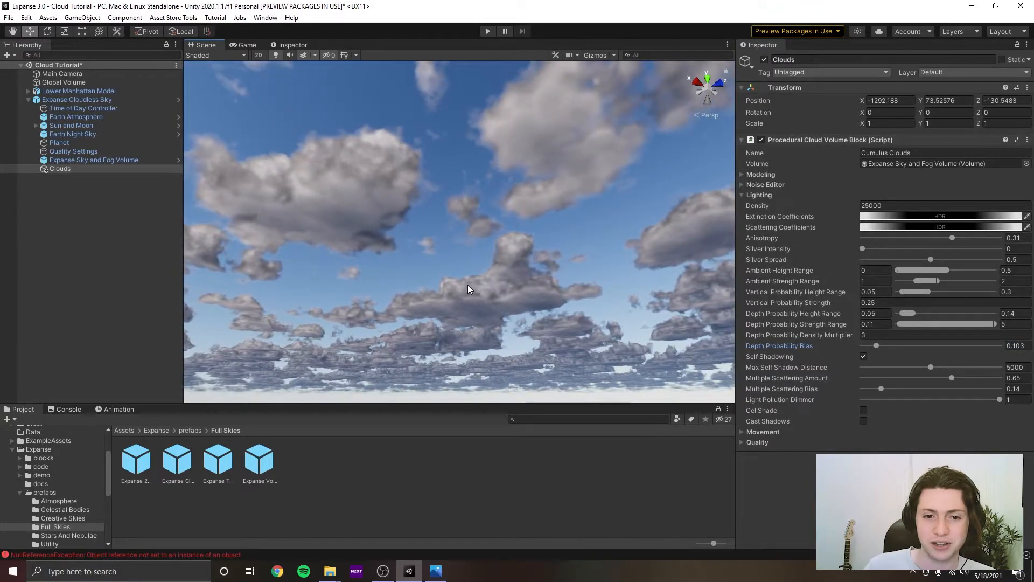
{"action": "key", "text": "ctrl+s"}
{"action": "right_click_drag", "start_coordinate": [470, 286], "coordinate": [644, 203]}
{"action": "right_click_drag", "start_coordinate": [487, 231], "coordinate": [544, 203]}
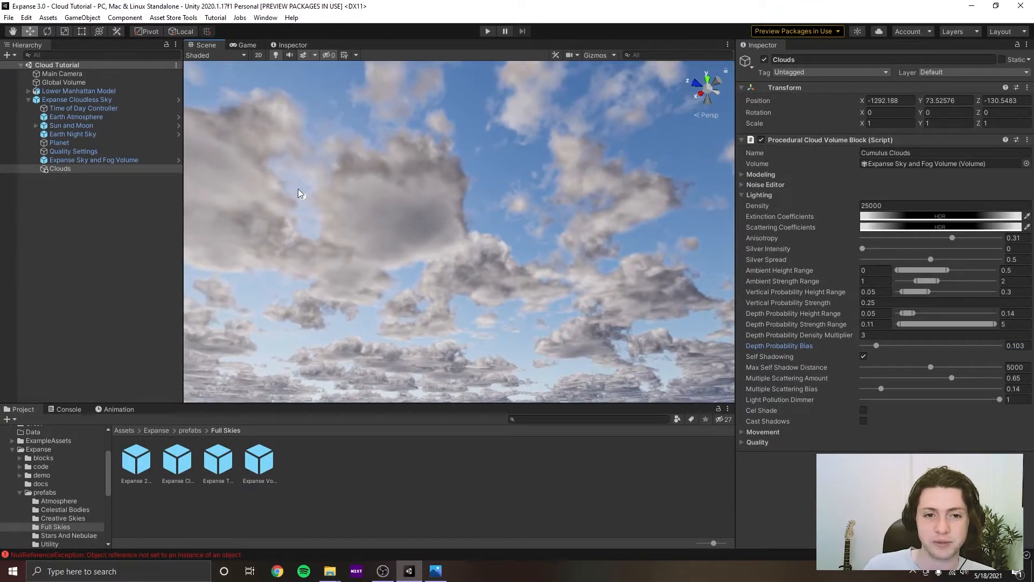
{"action": "right_click_drag", "start_coordinate": [424, 211], "coordinate": [595, 260]}
{"action": "right_click_drag", "start_coordinate": [496, 261], "coordinate": [536, 242]}
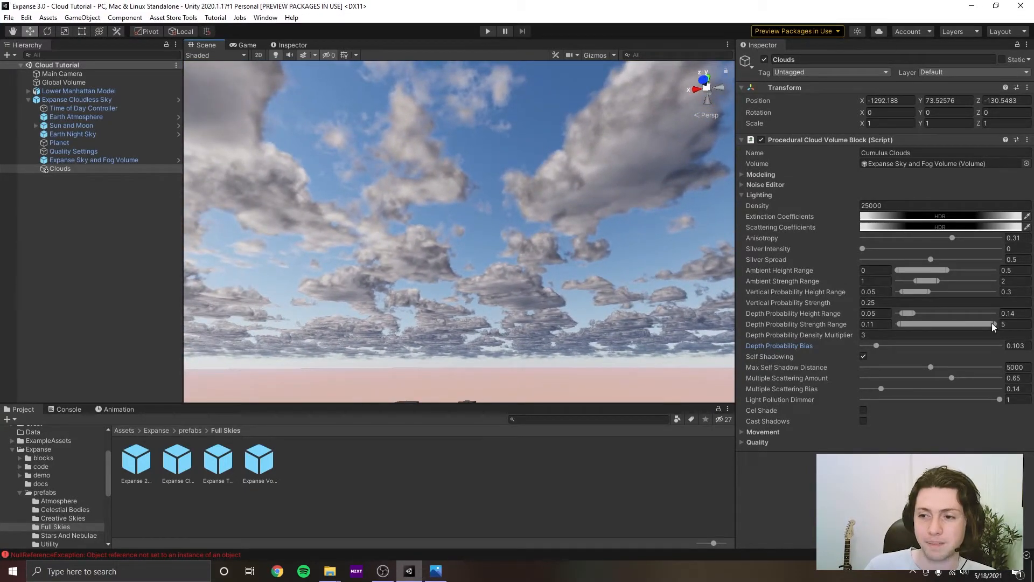
Lower the Depth Probability Strength Range maximum to about 1.68 and set the Depth Probability Height Range maximum to about 0.51.
{"action": "left_click_drag", "start_coordinate": [992, 325], "coordinate": [893, 328]}
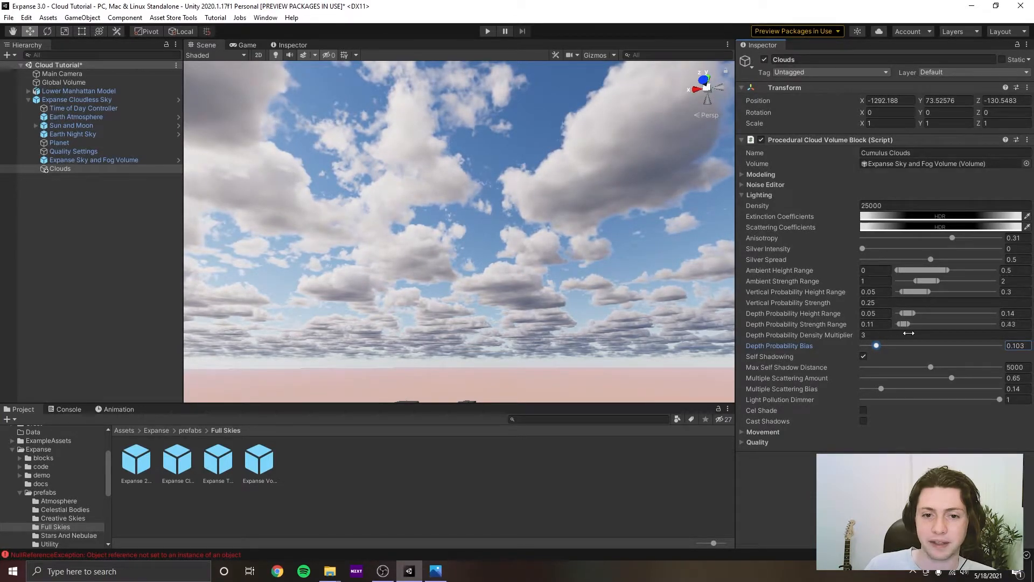
{"action": "left_click_drag", "start_coordinate": [907, 334], "coordinate": [920, 339]}
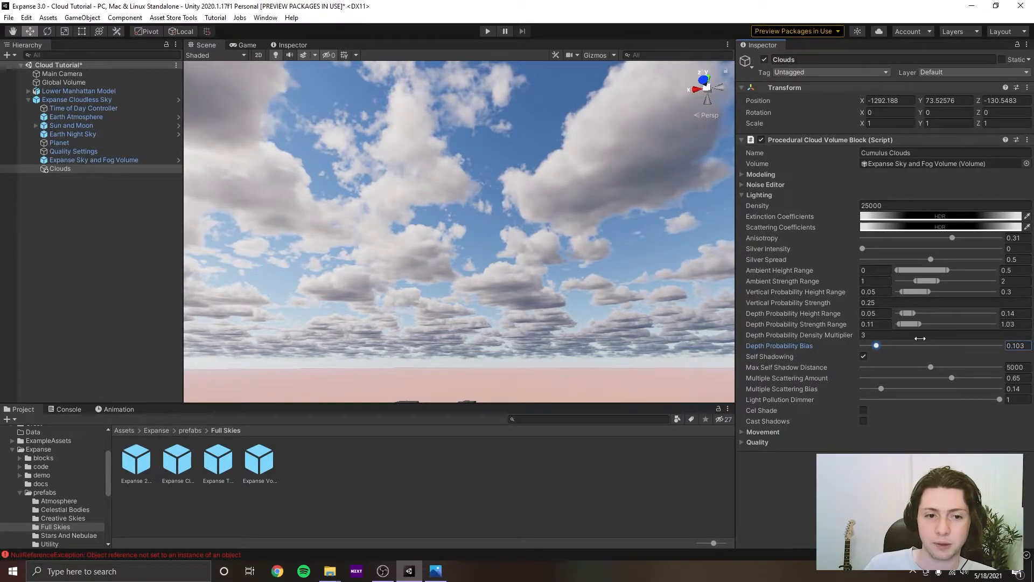
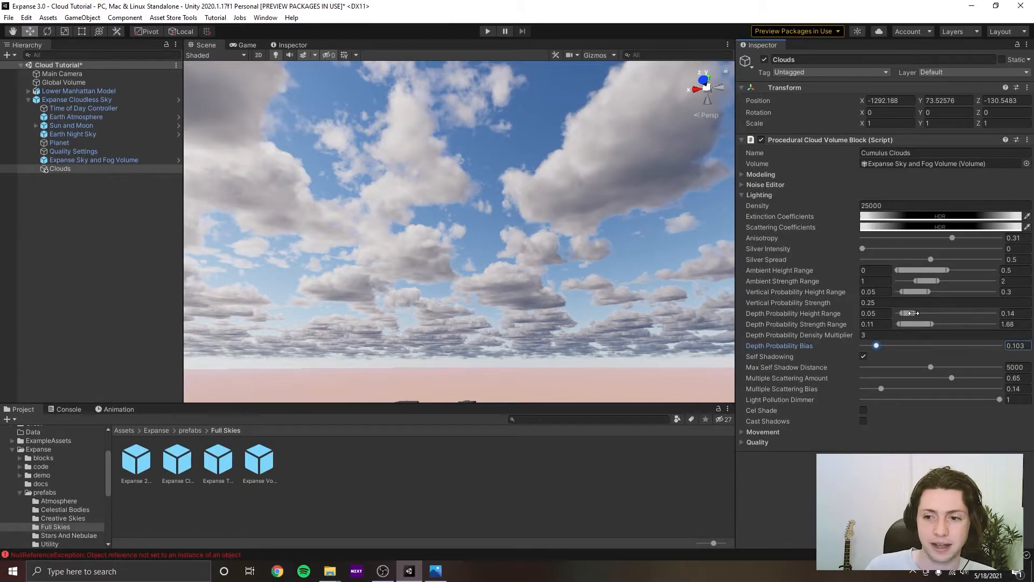
Switch between the cloud-2.jpg reference photo and the scene to compare the depth shading of the clouds.
{"action": "key", "text": "alt+Tab"}
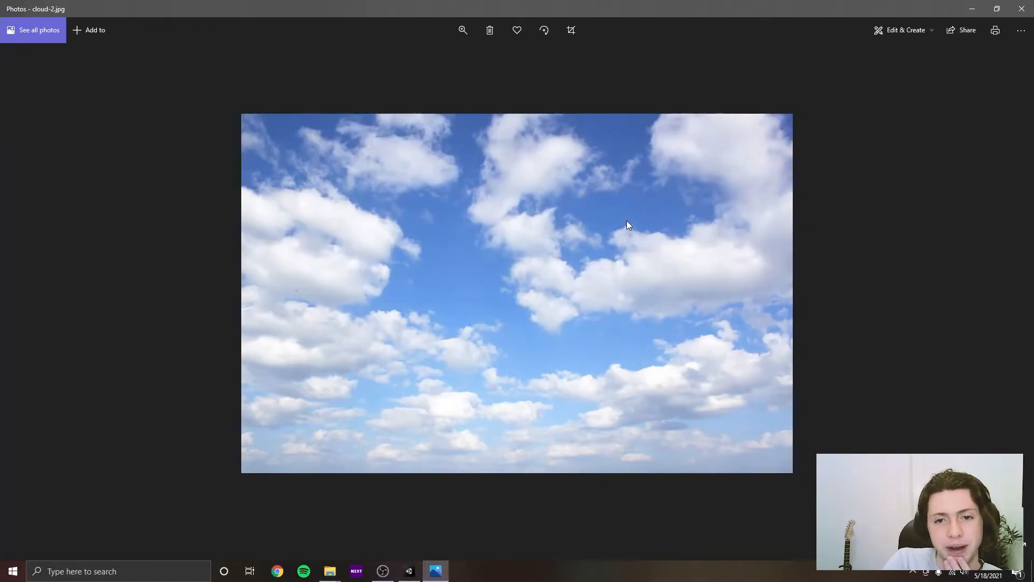
{"action": "left_click", "coordinate": [972, 8]}
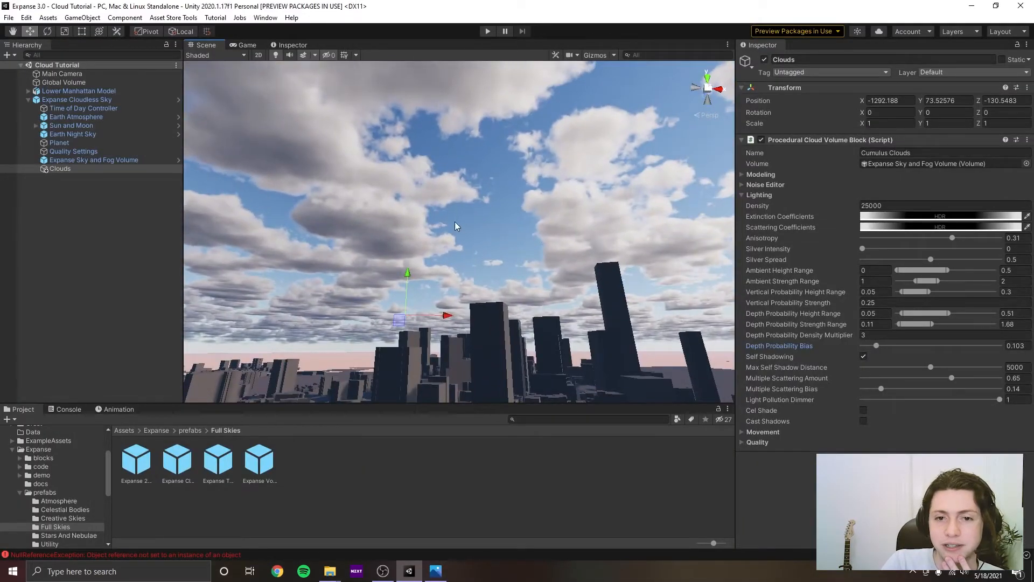
{"action": "right_click_drag", "start_coordinate": [455, 226], "coordinate": [587, 236]}
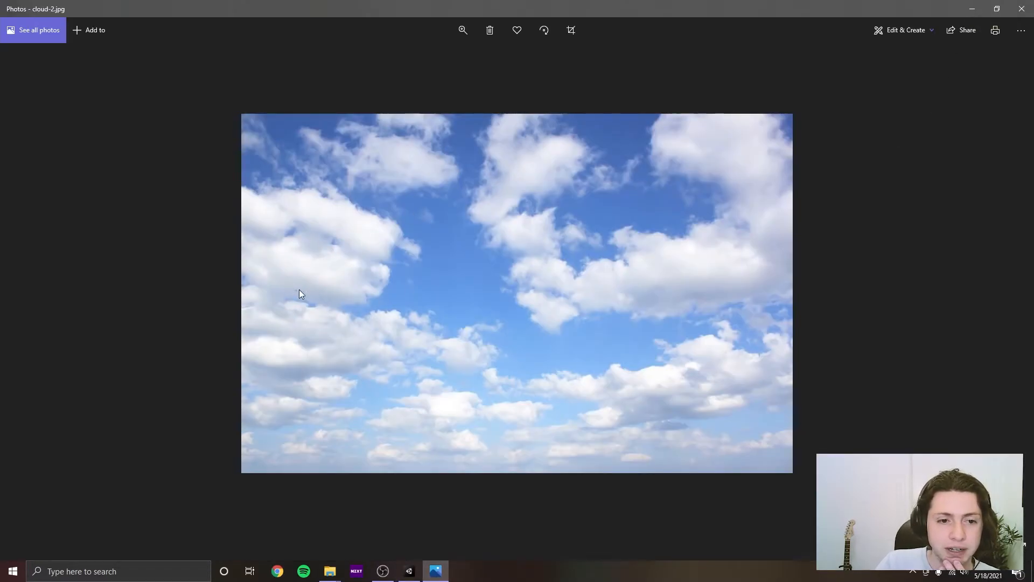
{"action": "left_click", "coordinate": [972, 8]}
{"action": "right_click_drag", "start_coordinate": [561, 220], "coordinate": [350, 231]}
{"action": "left_click", "coordinate": [435, 571]}
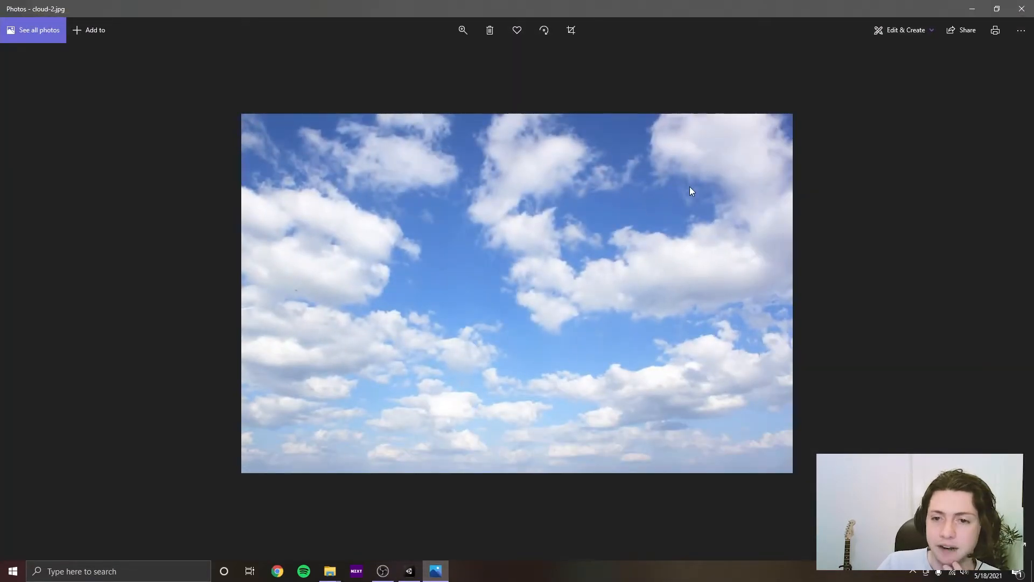
Return from the reference photo to the scene, reselect the Clouds object and save the scene.
{"action": "left_click", "coordinate": [972, 8]}
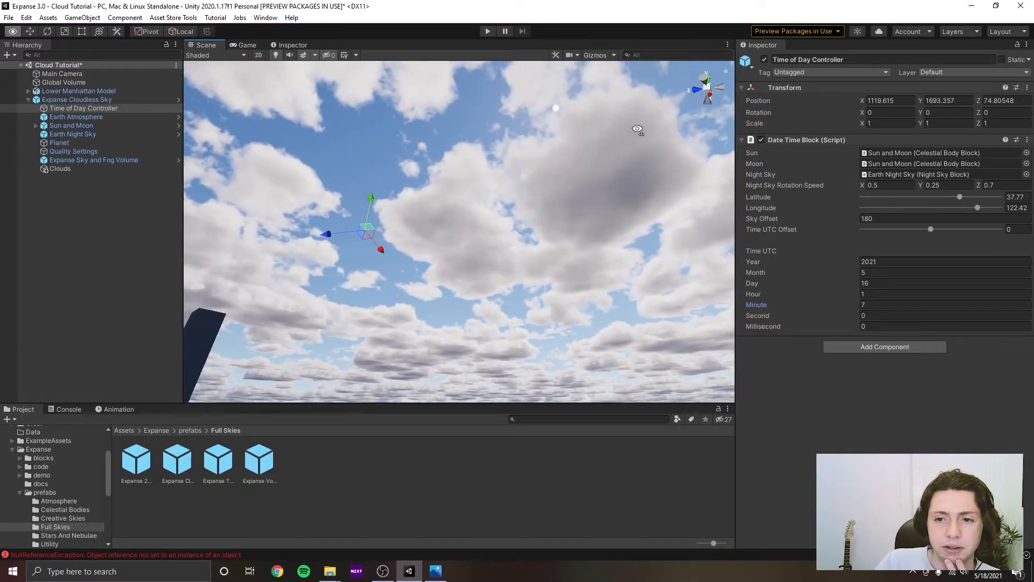
{"action": "left_click", "coordinate": [99, 167]}
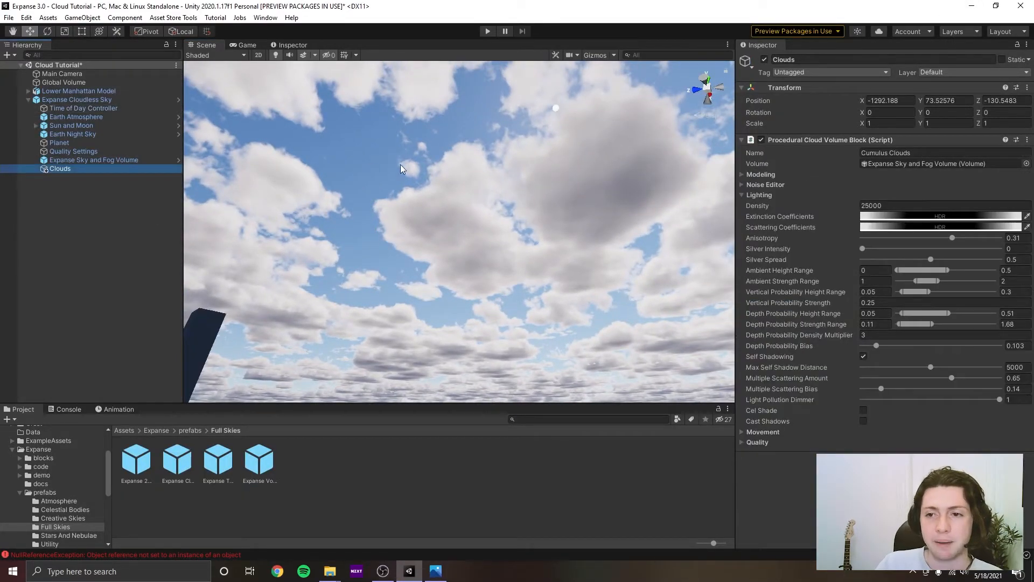
{"action": "key", "text": "ctrl+s"}
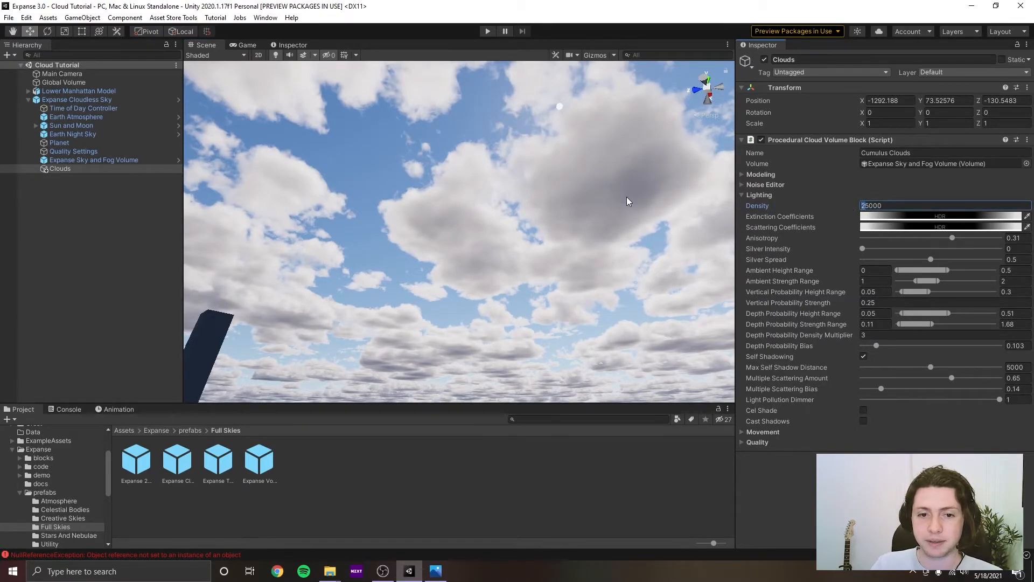
Try cloud Density values of 15000 and 10000, settle on 12000 and save the scene, checking the clouds from several directions.
{"action": "type", "text": "1"}
{"action": "right_click_drag", "start_coordinate": [618, 196], "coordinate": [674, 204]}
{"action": "left_click", "coordinate": [870, 205]}
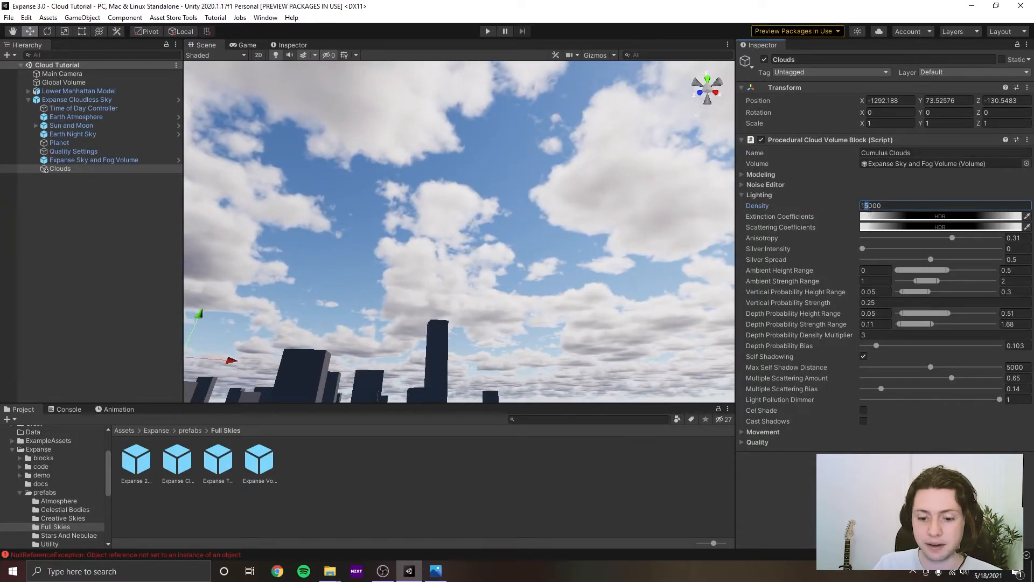
{"action": "type", "text": "0"}
{"action": "right_click_drag", "start_coordinate": [463, 201], "coordinate": [700, 222]}
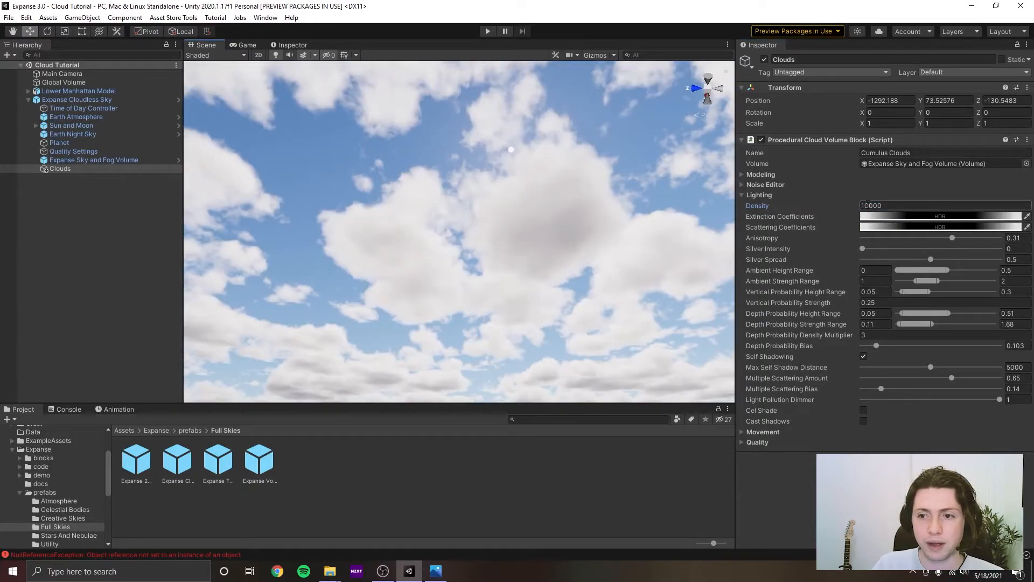
{"action": "left_click_drag", "start_coordinate": [868, 204], "coordinate": [863, 209]}
{"action": "type", "text": "2"}
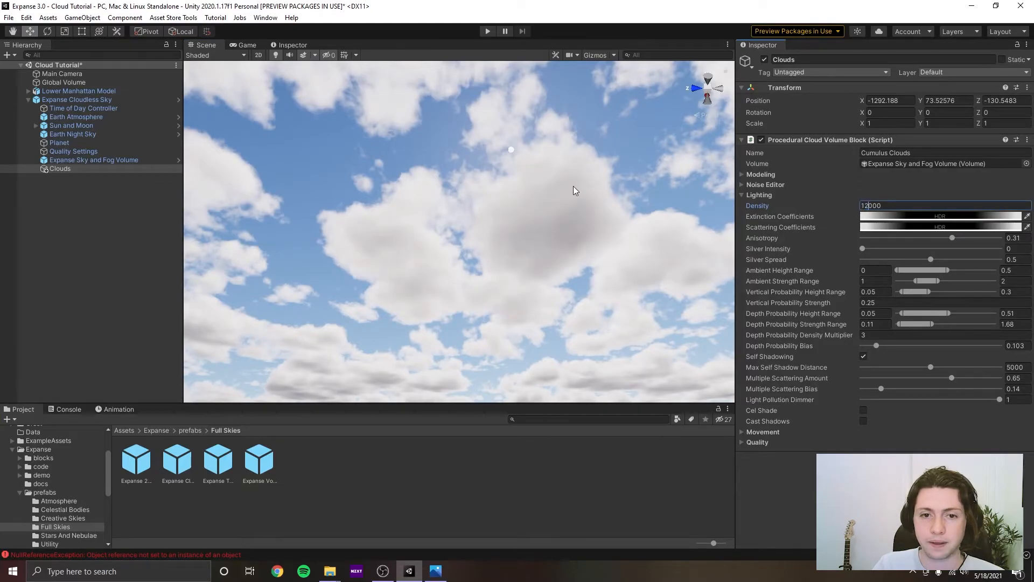
{"action": "right_click_drag", "start_coordinate": [574, 190], "coordinate": [378, 228]}
{"action": "right_click_drag", "start_coordinate": [607, 232], "coordinate": [528, 205]}
{"action": "right_click_drag", "start_coordinate": [844, 198], "coordinate": [519, 300]}
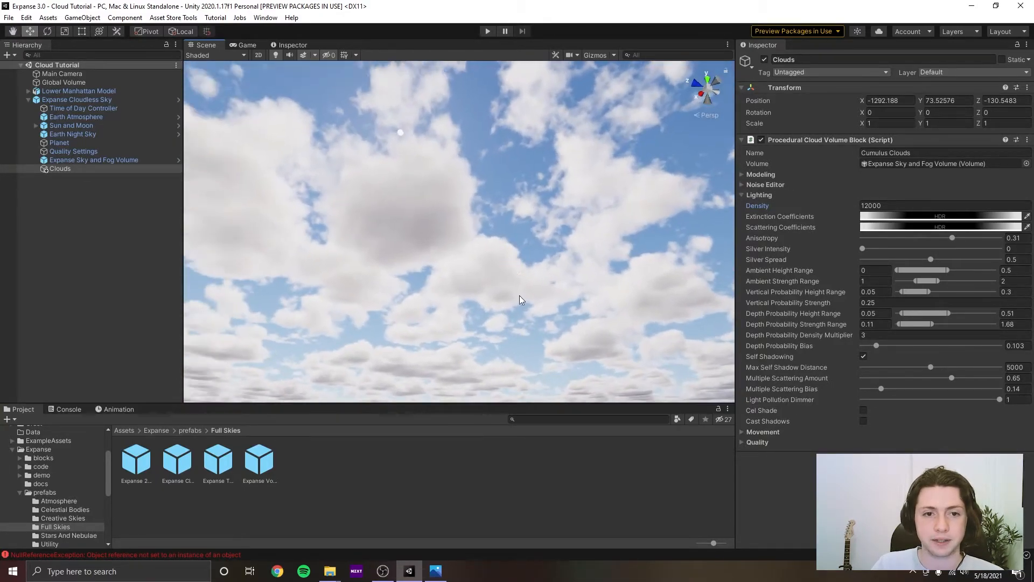
Compare the brightness of the less dense clouds with the cloud-2.jpg reference photo.
{"action": "left_click", "coordinate": [443, 570]}
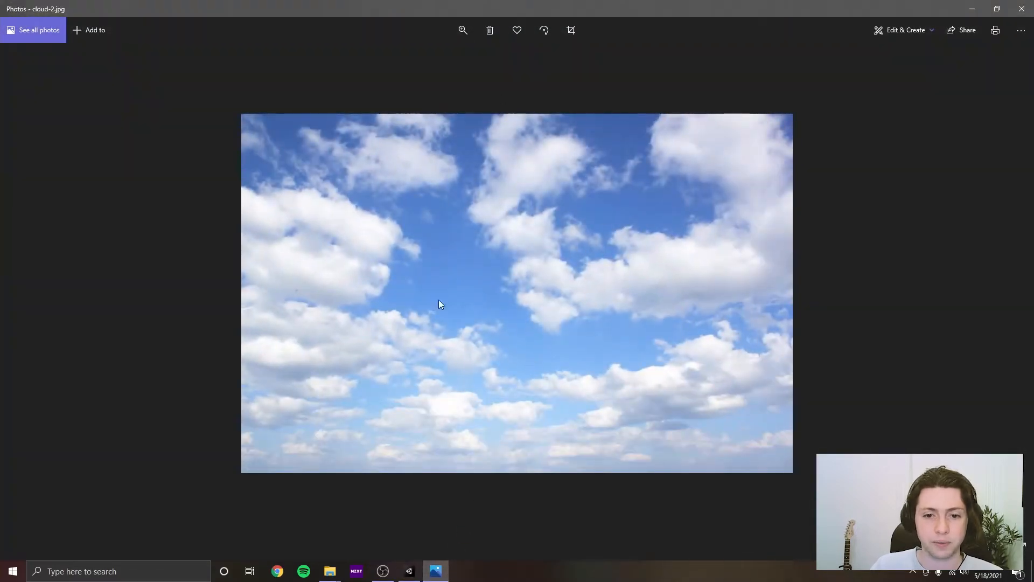
{"action": "left_click", "coordinate": [981, 8]}
{"action": "right_click_drag", "start_coordinate": [532, 252], "coordinate": [512, 489]}
{"action": "left_click", "coordinate": [435, 571]}
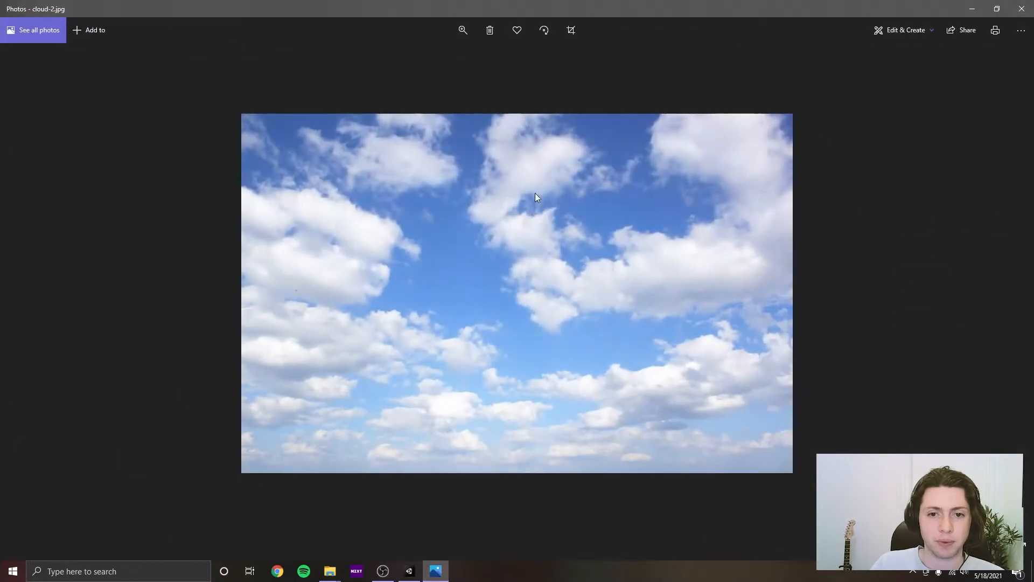
{"action": "left_click", "coordinate": [976, 9]}
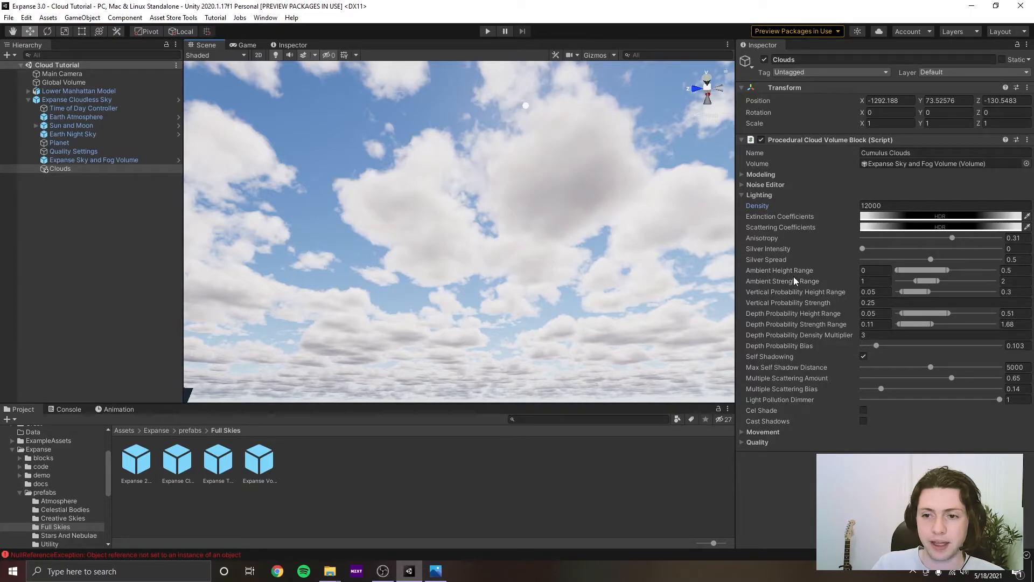
Raise the Ambient Strength Range to about 1.57 to 2.57, set its minimum to 1.5 and check the clouds against cloud-2.jpg.
{"action": "mouse_move", "coordinate": [929, 283]}
{"action": "left_mouse_down"}
{"action": "mouse_move", "coordinate": [971, 280]}
{"action": "mouse_move", "coordinate": [921, 283]}
{"action": "mouse_move", "coordinate": [962, 272]}
{"action": "mouse_move", "coordinate": [937, 275]}
{"action": "left_mouse_up"}
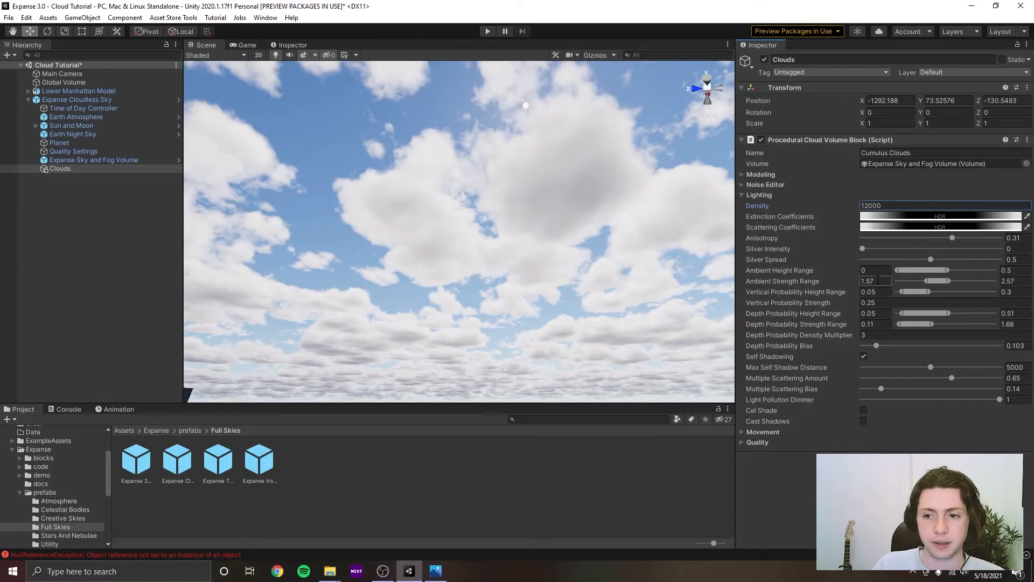
{"action": "left_click", "coordinate": [878, 281]}
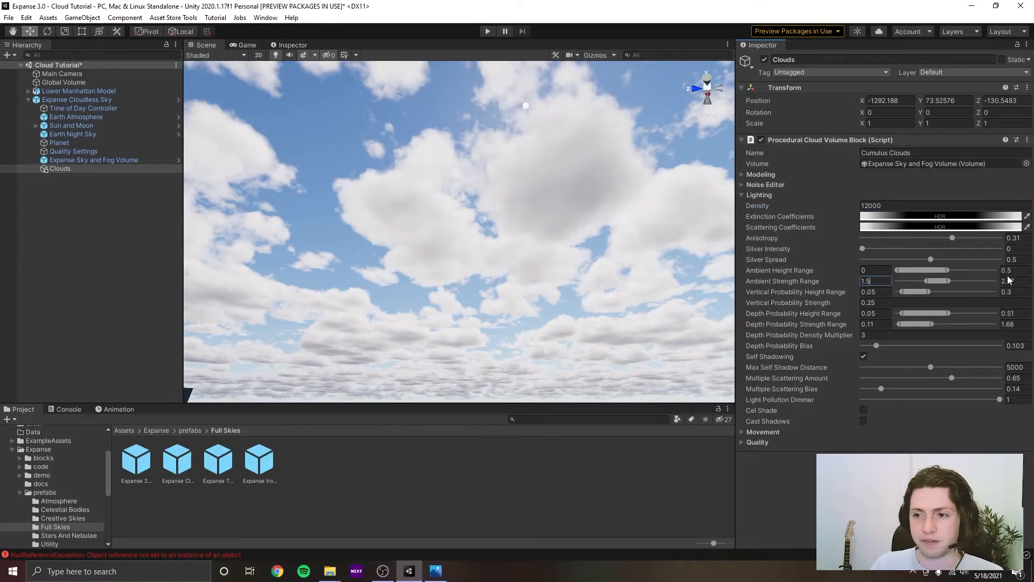
{"action": "right_click_drag", "start_coordinate": [676, 230], "coordinate": [445, 261]}
{"action": "left_click", "coordinate": [435, 570]}
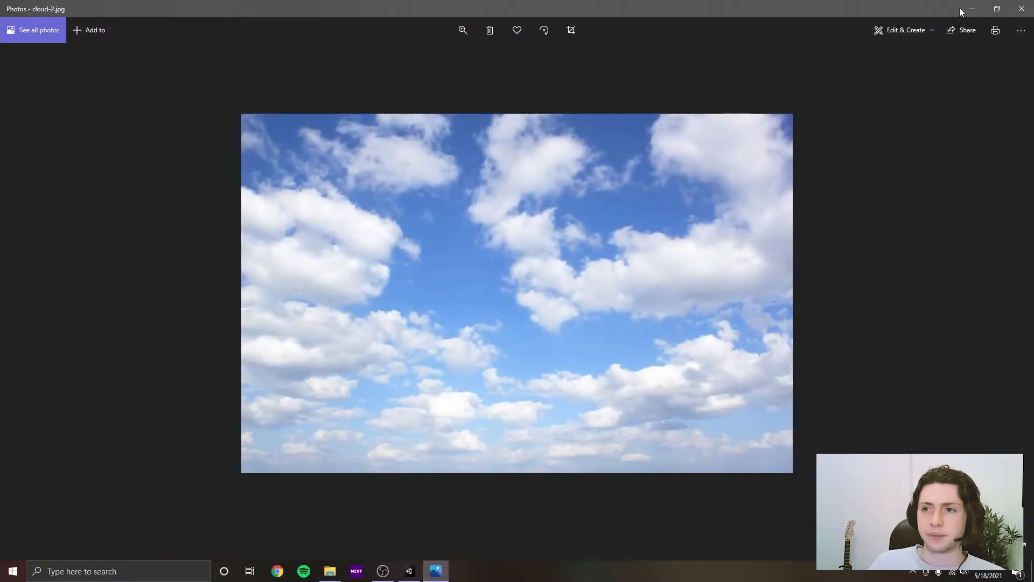
{"action": "left_click", "coordinate": [976, 9]}
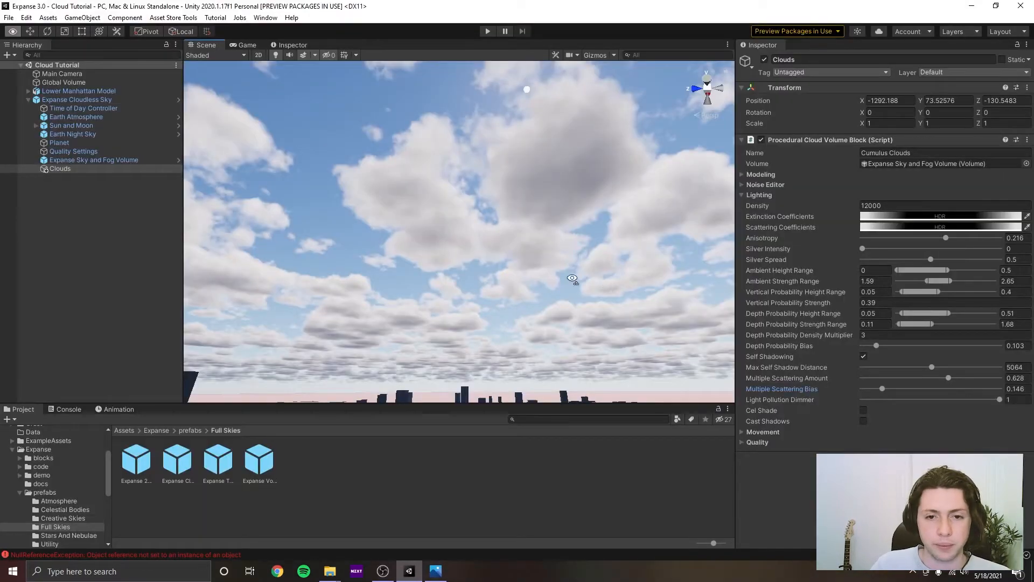
Examine the overall lighting of the clouds near the sun and above the city, checking it once more against cloud-2.jpg.
{"action": "right_click_drag", "start_coordinate": [573, 279], "coordinate": [619, 279]}
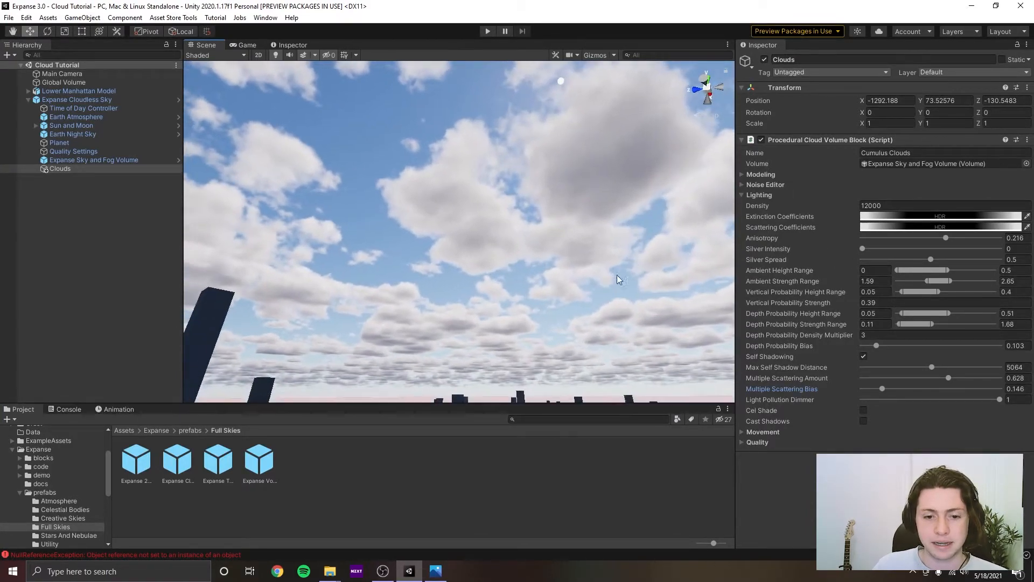
{"action": "left_click", "coordinate": [445, 567]}
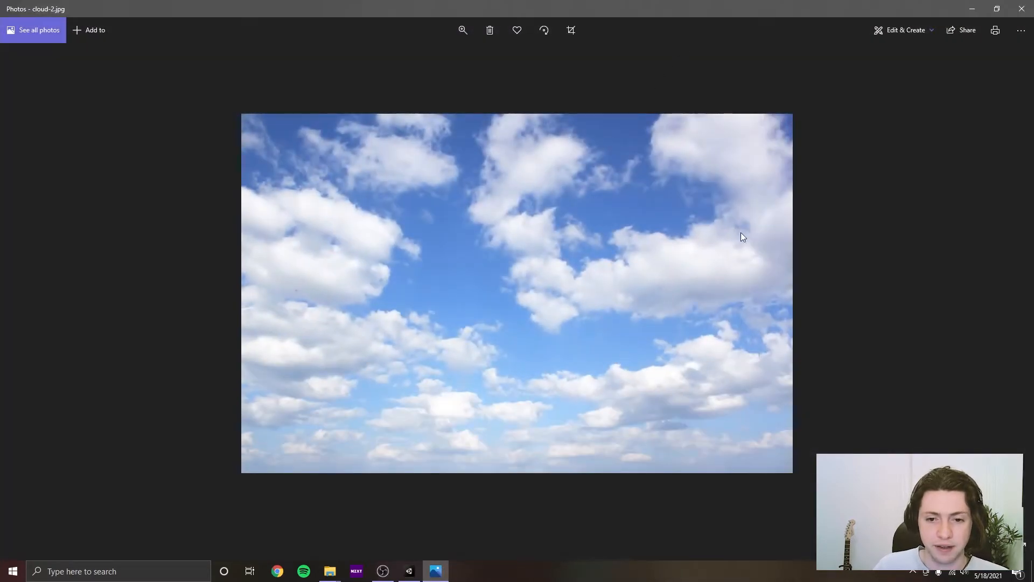
{"action": "left_click", "coordinate": [972, 8]}
{"action": "right_click_drag", "start_coordinate": [686, 176], "coordinate": [551, 329]}
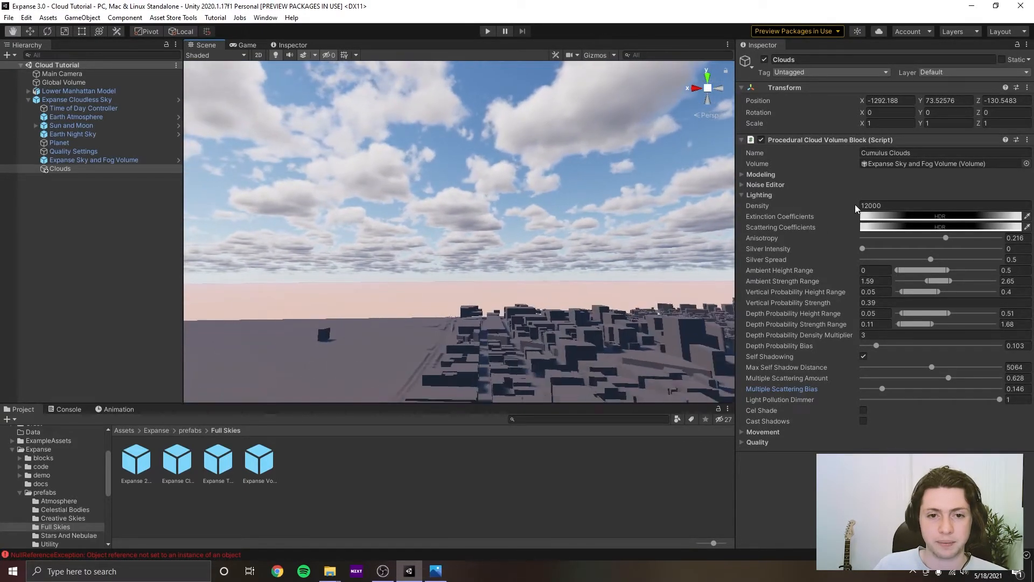
{"action": "right_click_drag", "start_coordinate": [772, 166], "coordinate": [467, 272]}
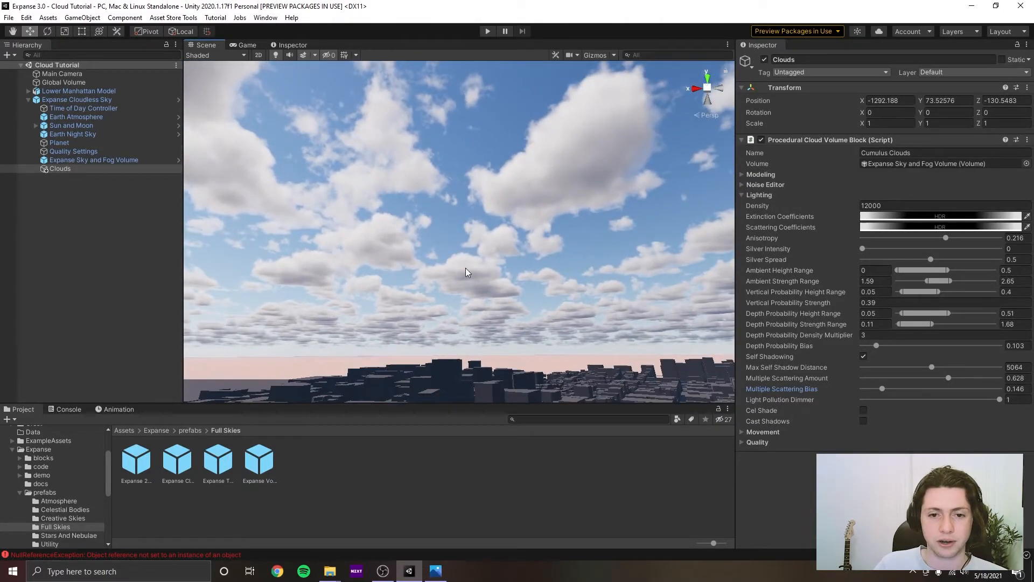
{"action": "right_click_drag", "start_coordinate": [526, 306], "coordinate": [487, 302]}
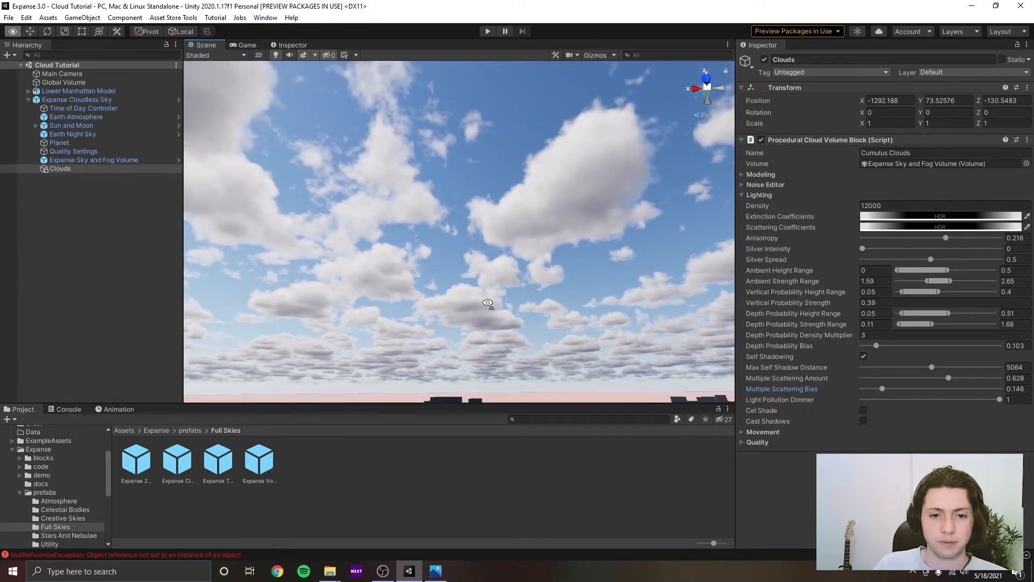
{"action": "right_click_drag", "start_coordinate": [473, 357], "coordinate": [567, 293]}
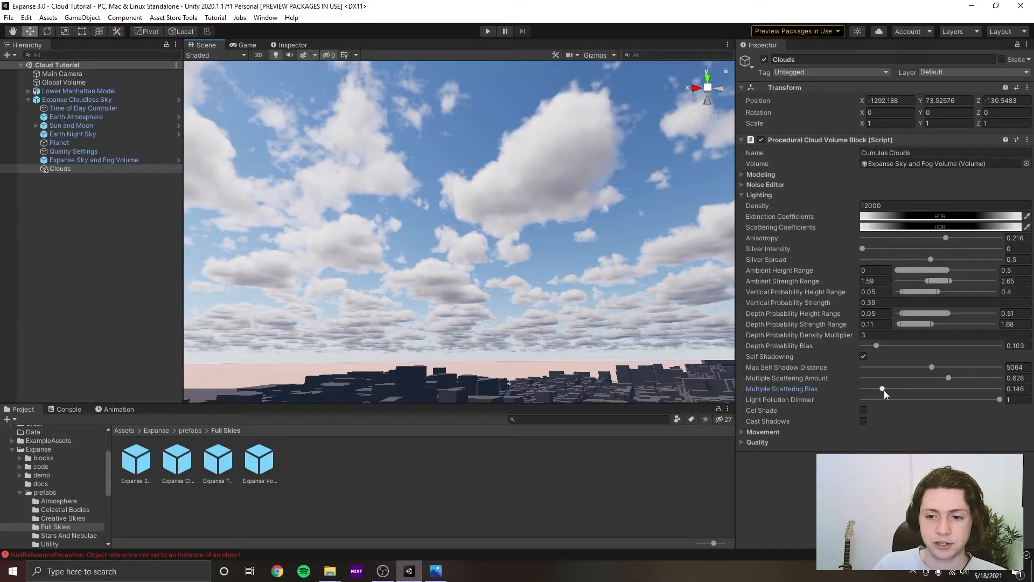
Lower the Multiple Scattering Bias to about 0.072 and the Multiple Scattering Amount to about 0.553, save and check the clouds from several directions.
{"action": "left_click_drag", "start_coordinate": [882, 387], "coordinate": [872, 396]}
{"action": "key", "text": "ctrl+s"}
{"action": "right_click_drag", "start_coordinate": [618, 238], "coordinate": [554, 300]}
{"action": "mouse_move", "coordinate": [942, 378]}
{"action": "left_mouse_down"}
{"action": "mouse_move", "coordinate": [919, 378]}
{"action": "mouse_move", "coordinate": [979, 380]}
{"action": "mouse_move", "coordinate": [947, 381]}
{"action": "left_mouse_up"}
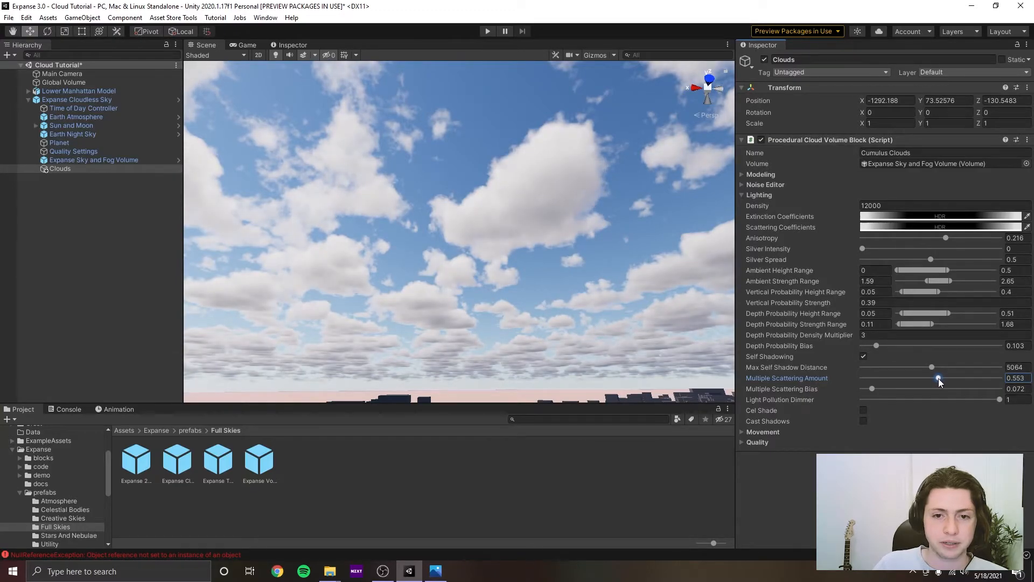
{"action": "key", "text": "ctrl+s"}
{"action": "right_click_drag", "start_coordinate": [661, 334], "coordinate": [464, 270]}
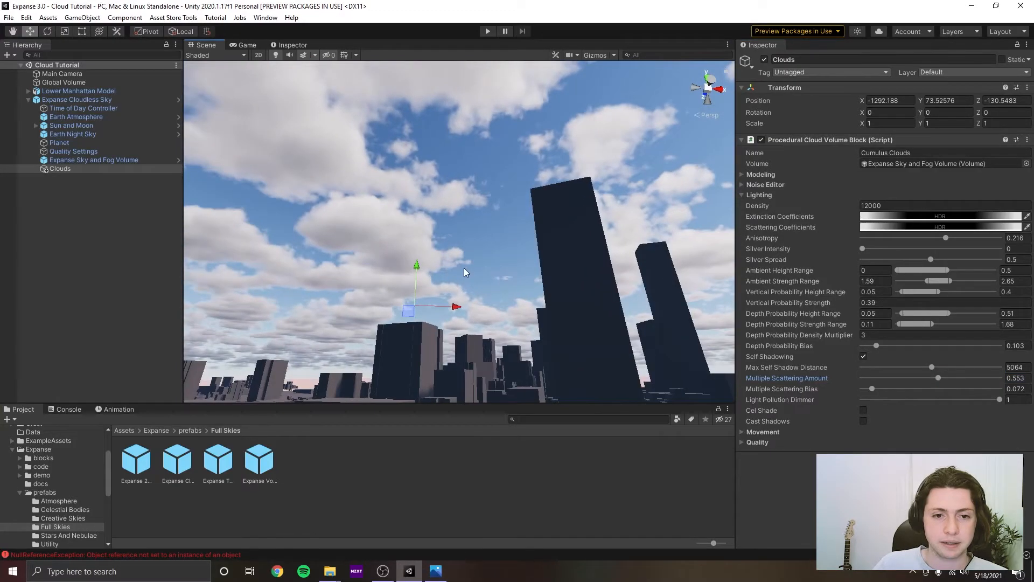
{"action": "middle_click_drag", "start_coordinate": [464, 271], "coordinate": [613, 329]}
{"action": "right_click_drag", "start_coordinate": [612, 329], "coordinate": [324, 291]}
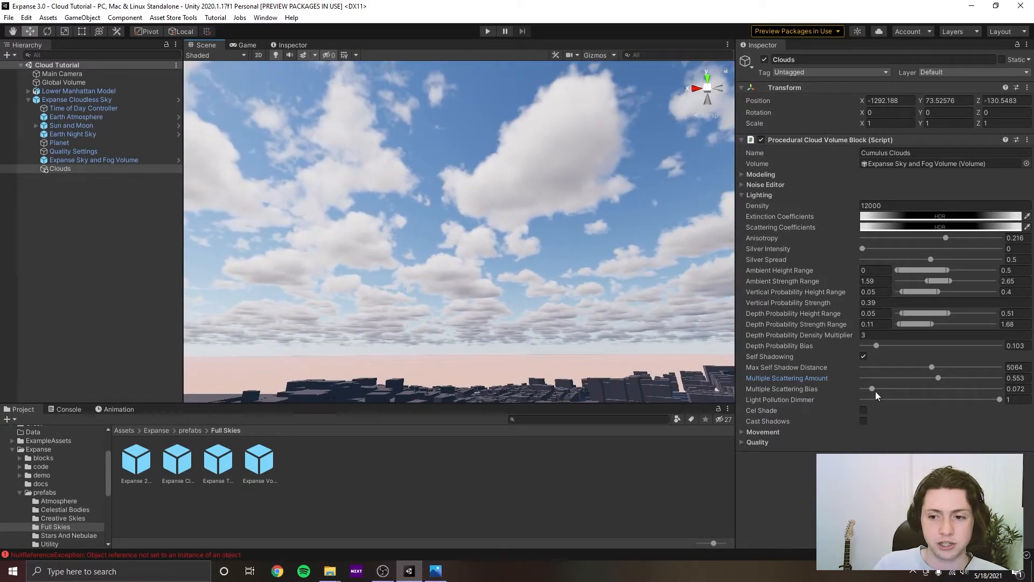
Nudge the Multiple Scattering Bias up to about 0.079 and save the scene.
{"action": "mouse_move", "coordinate": [876, 392]}
{"action": "left_mouse_down"}
{"action": "mouse_move", "coordinate": [886, 392]}
{"action": "mouse_move", "coordinate": [873, 399]}
{"action": "left_mouse_up"}
{"action": "key", "text": "ctrl+s"}
{"action": "mouse_move", "coordinate": [593, 304]}
{"action": "right_mouse_down"}
{"action": "mouse_move", "coordinate": [439, 305]}
{"action": "mouse_move", "coordinate": [343, 273]}
{"action": "mouse_move", "coordinate": [554, 261]}
{"action": "mouse_move", "coordinate": [577, 304]}
{"action": "right_mouse_up"}
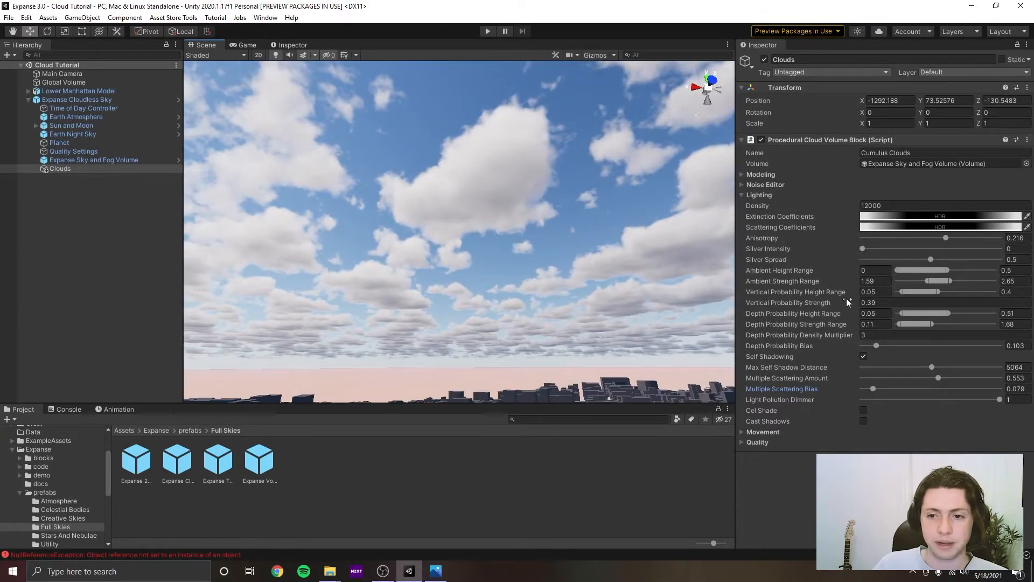
Set the Vertical Probability Strength to 0.4, widen the Vertical Probability Height Range to about 0 to 0.46 and save the scene.
{"action": "mouse_move", "coordinate": [812, 302]}
{"action": "left_mouse_down"}
{"action": "mouse_move", "coordinate": [821, 303]}
{"action": "mouse_move", "coordinate": [800, 305]}
{"action": "left_mouse_up"}
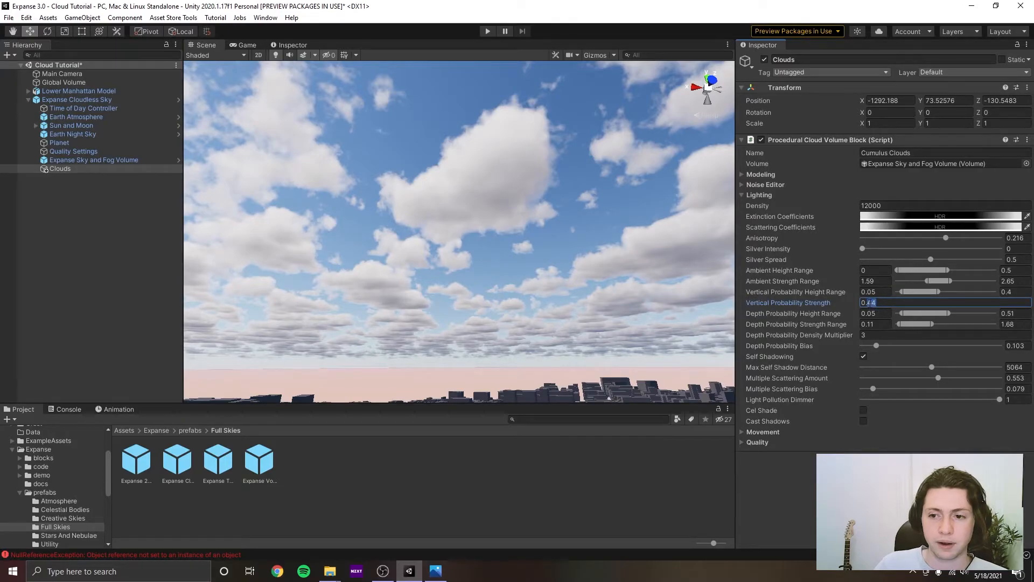
{"action": "type", "text": "4"}
{"action": "left_click", "coordinate": [644, 276]}
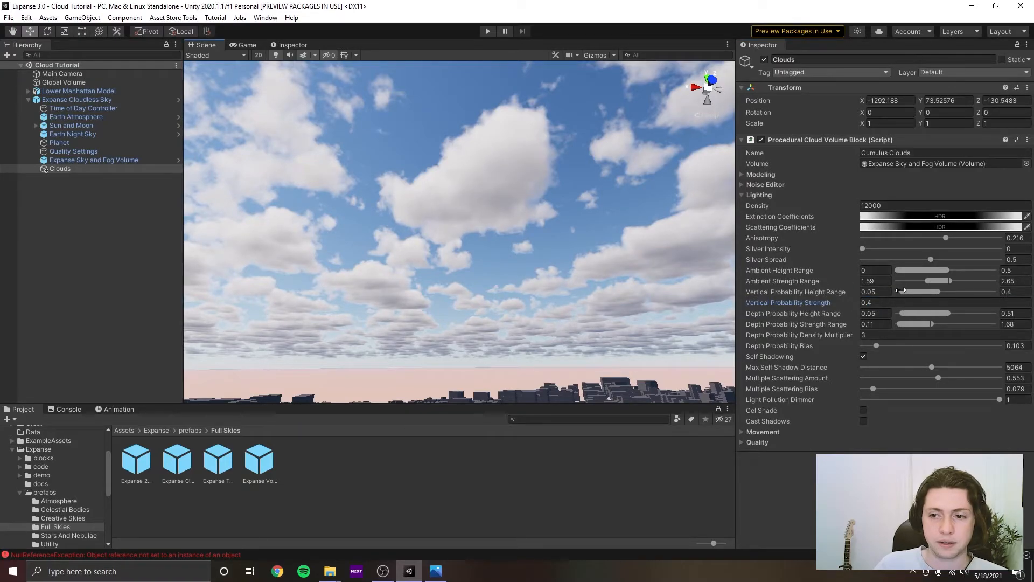
{"action": "left_click_drag", "start_coordinate": [900, 290], "coordinate": [901, 290]}
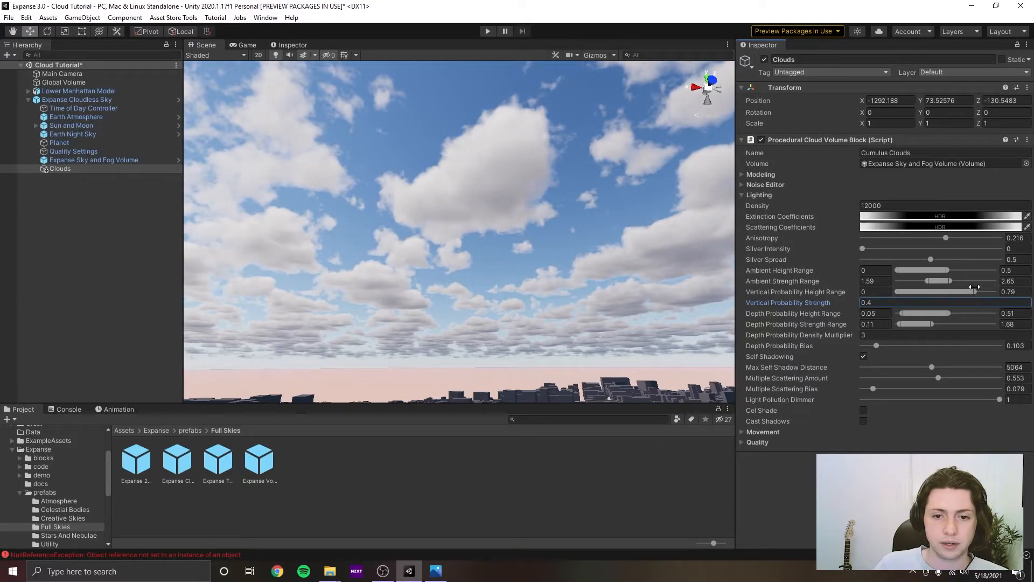
{"action": "left_click_drag", "start_coordinate": [974, 287], "coordinate": [942, 287]}
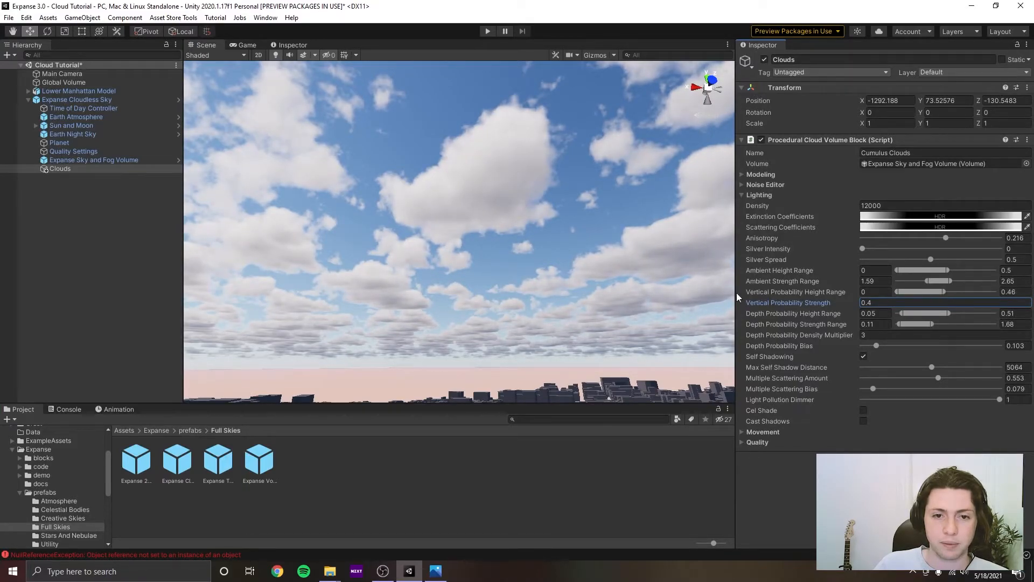
{"action": "right_click_drag", "start_coordinate": [692, 283], "coordinate": [474, 253]}
{"action": "key", "text": "ctrl+s"}
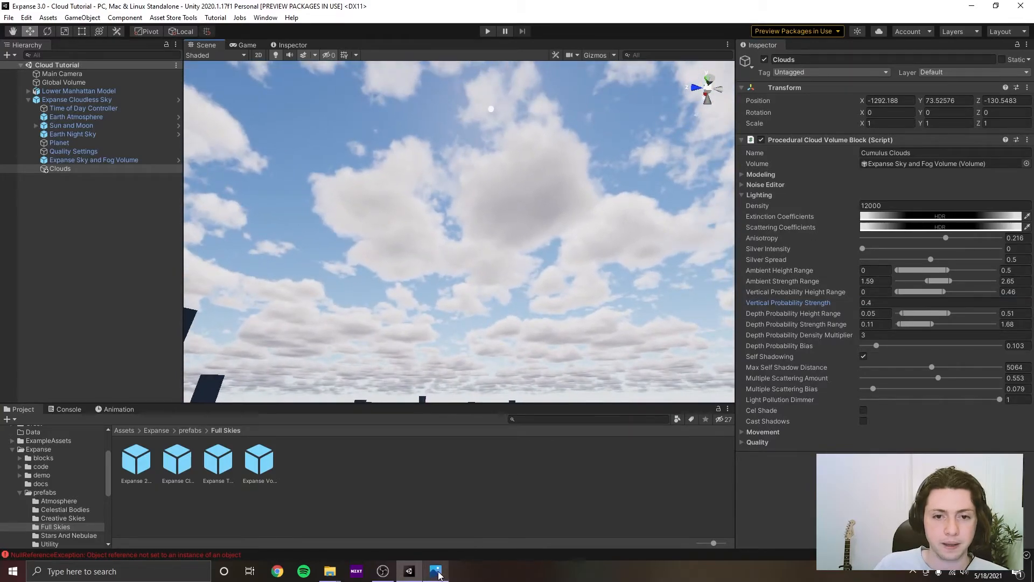
Compare the cloud shading with the cloud-2.jpg reference photo.
{"action": "left_click", "coordinate": [435, 572]}
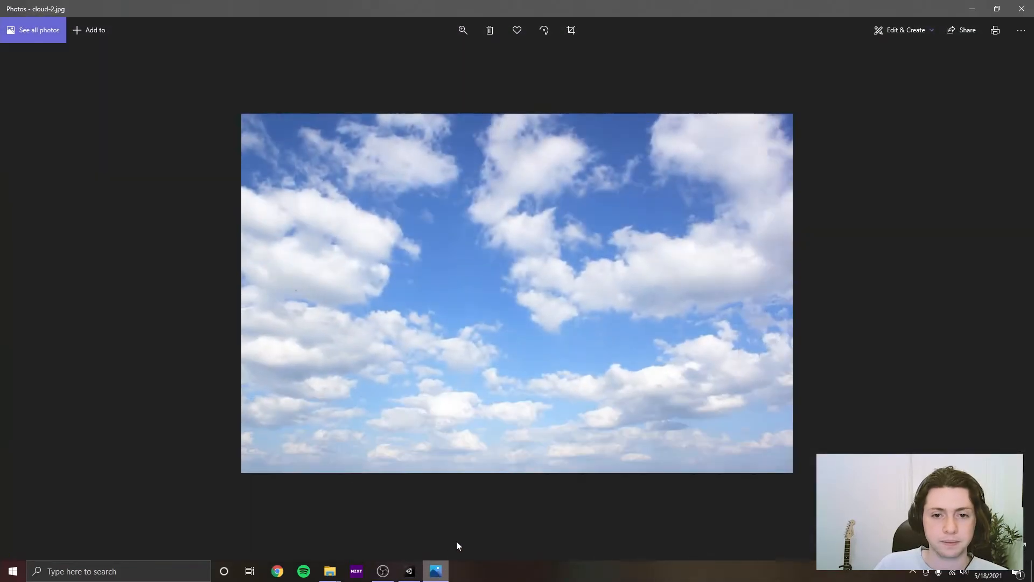
{"action": "left_click", "coordinate": [971, 10]}
{"action": "right_click_drag", "start_coordinate": [463, 242], "coordinate": [531, 303]}
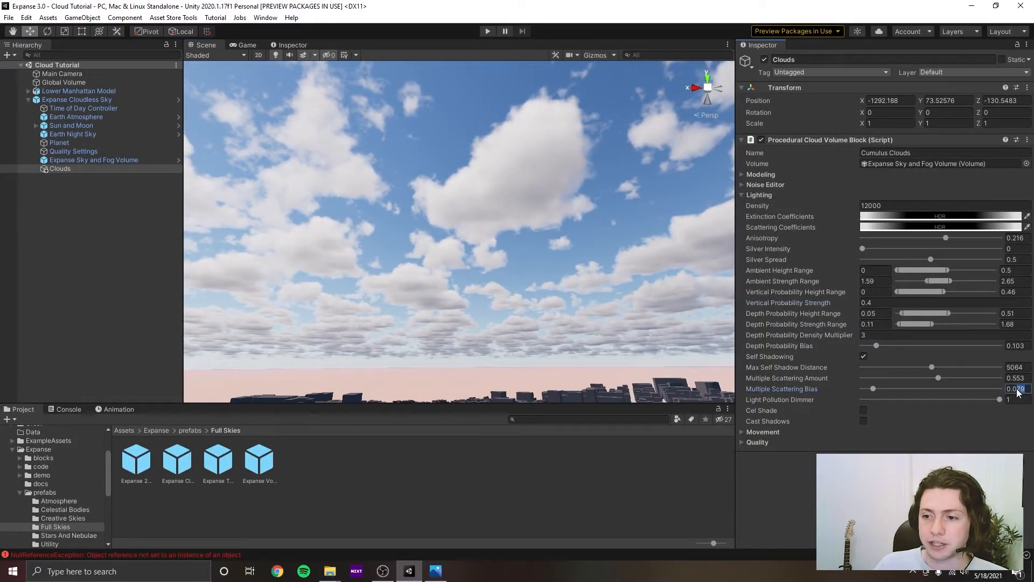
Try Multiple Scattering Bias values of 0.1 and 1, settle on 0.11 and check the clouds above the horizon.
{"action": "type", "text": "1"}
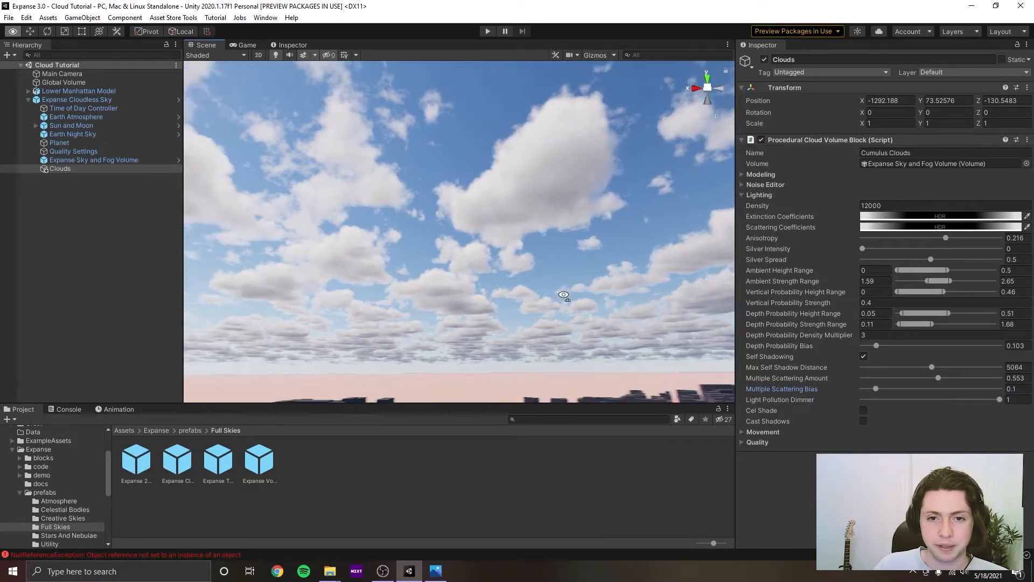
{"action": "right_click_drag", "start_coordinate": [570, 295], "coordinate": [454, 302]}
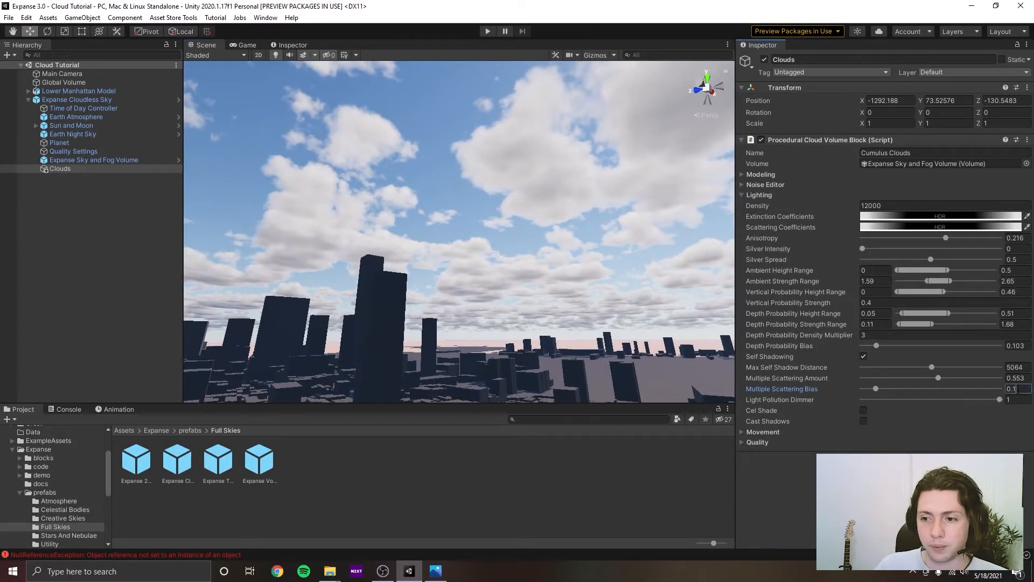
{"action": "left_click", "coordinate": [1018, 389]}
{"action": "type", "text": "1"}
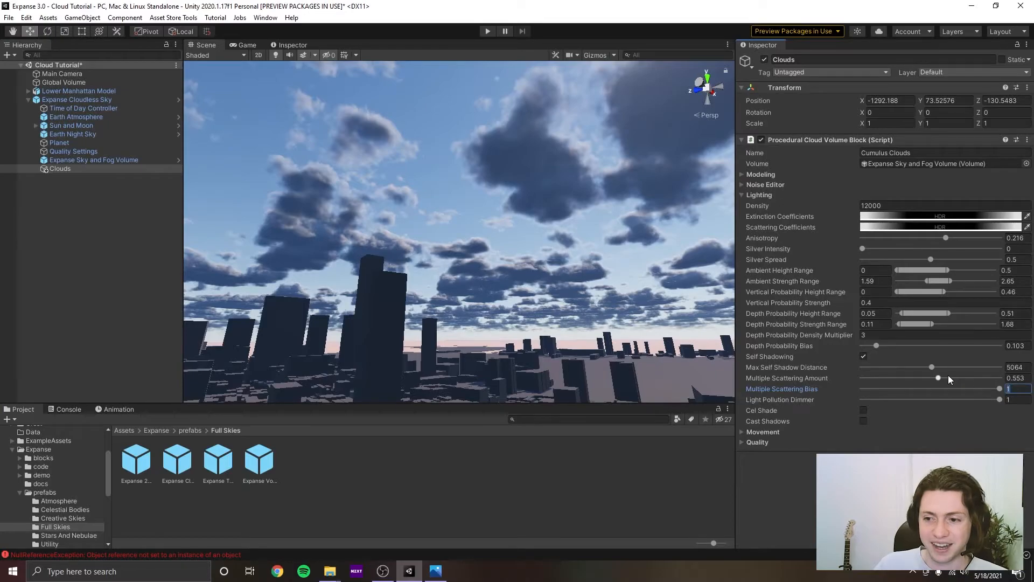
{"action": "type", "text": "0.11"}
{"action": "right_click_drag", "start_coordinate": [366, 295], "coordinate": [584, 274]}
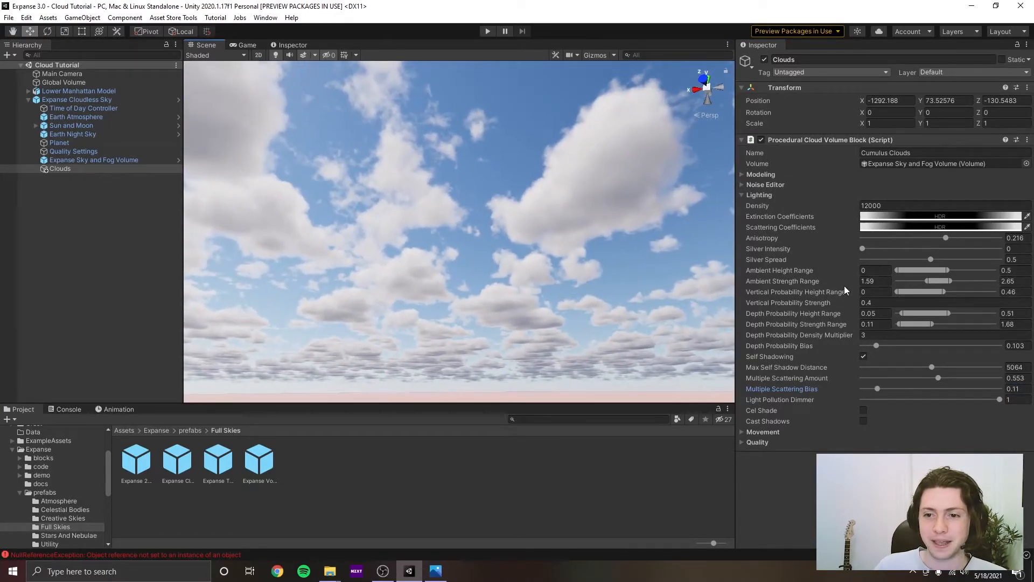
Look up at the undersides of the large overhead clouds and set the Ambient Strength Range to 2 to 3.
{"action": "right_click_drag", "start_coordinate": [555, 240], "coordinate": [533, 200]}
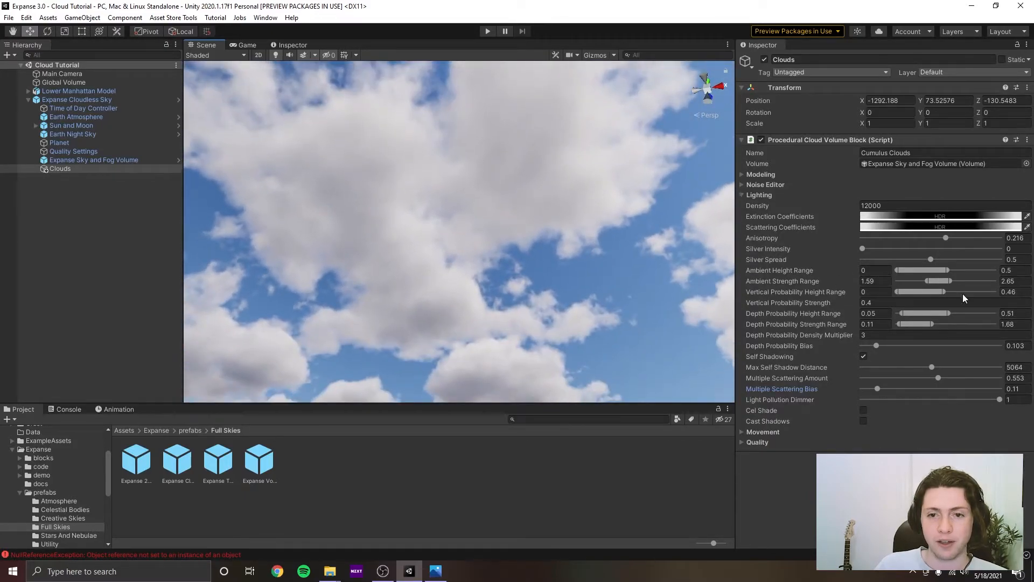
{"action": "right_click_drag", "start_coordinate": [690, 259], "coordinate": [571, 250]}
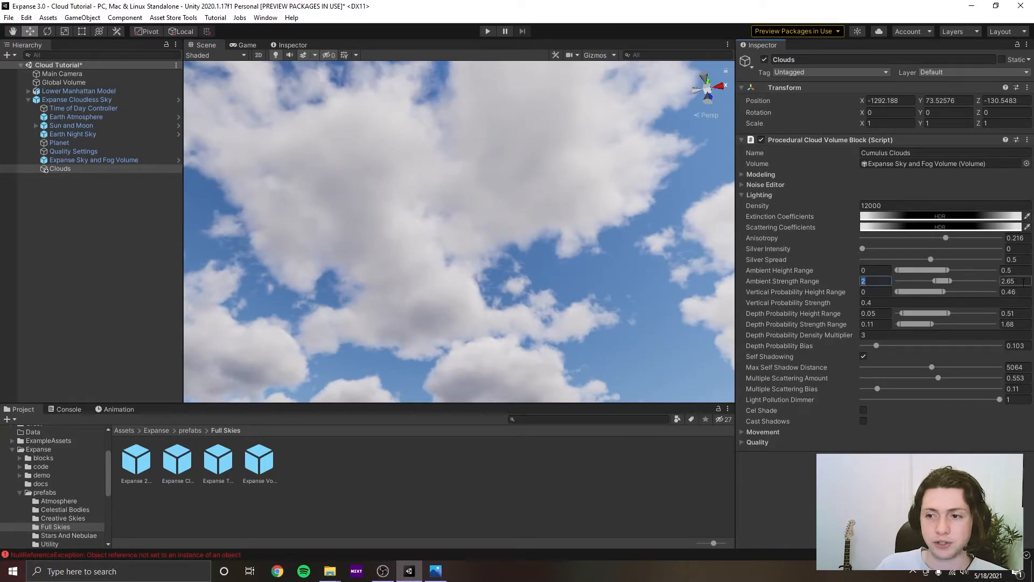
{"action": "type", "text": "3"}
{"action": "right_click_drag", "start_coordinate": [563, 227], "coordinate": [408, 259]}
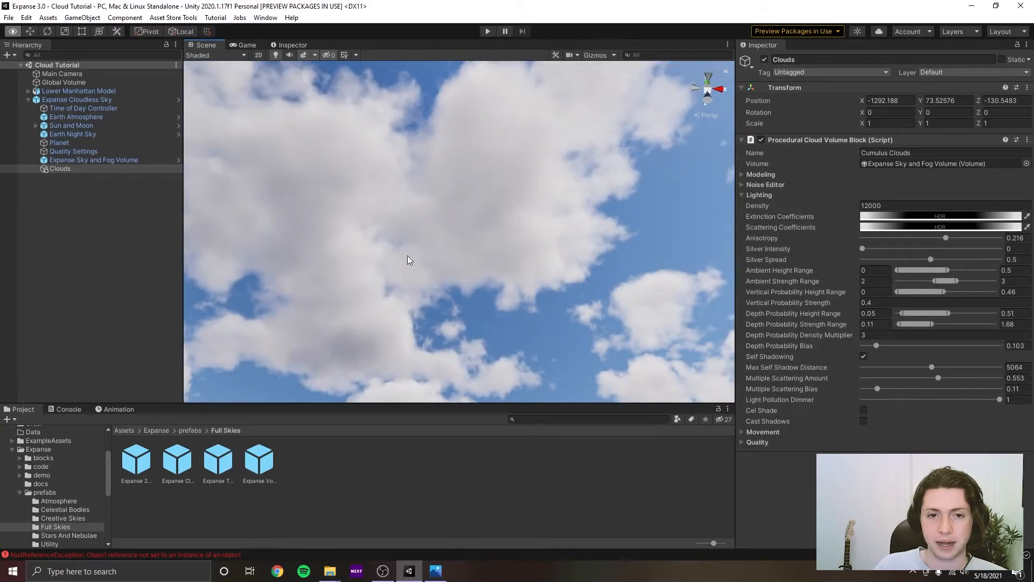
Try an Ambient Strength Range of 4 to 5, settle on 3 to 4, save and check the cloud undersides.
{"action": "left_click_drag", "start_coordinate": [963, 277], "coordinate": [1025, 276]}
{"action": "right_click_drag", "start_coordinate": [463, 227], "coordinate": [525, 285]}
{"action": "key", "text": "ctrl+s"}
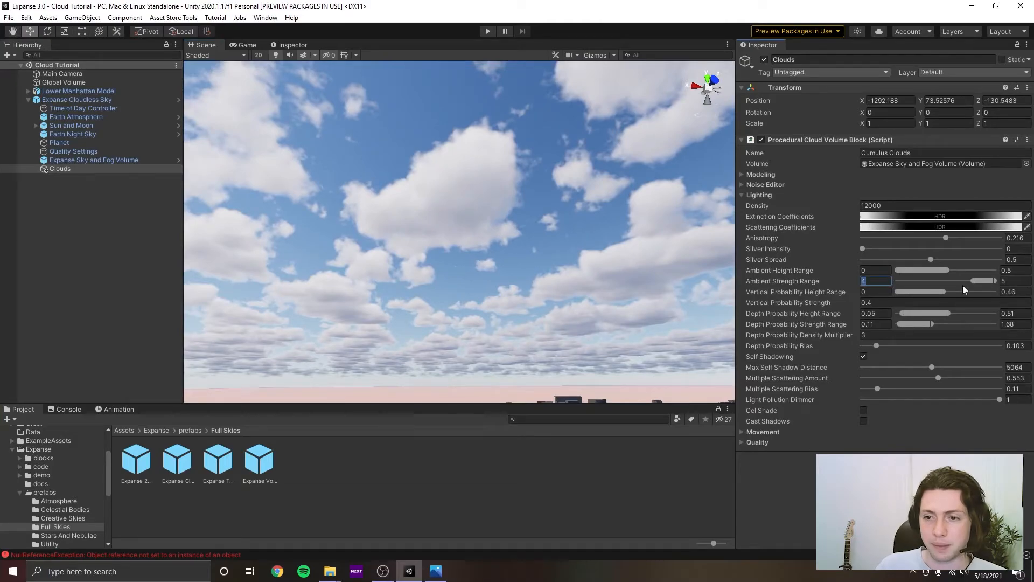
{"action": "type", "text": "4"}
{"action": "right_click_drag", "start_coordinate": [599, 238], "coordinate": [434, 258]}
{"action": "key", "text": "ctrl+s"}
{"action": "right_click_drag", "start_coordinate": [548, 238], "coordinate": [430, 226]}
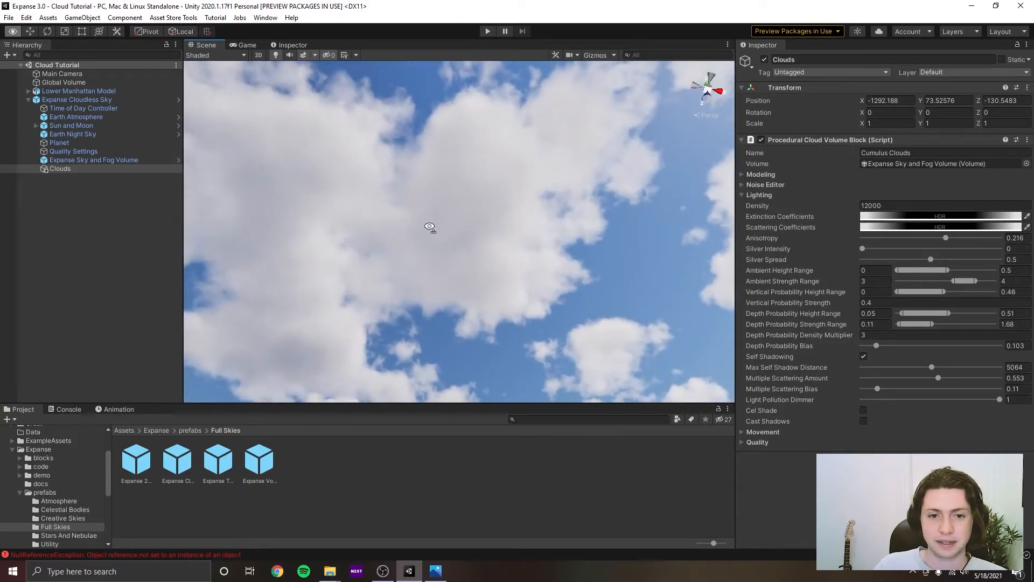
Compare the brightness of the cloud undersides with cloud-2.jpg and look around the sky.
{"action": "left_click", "coordinate": [445, 563]}
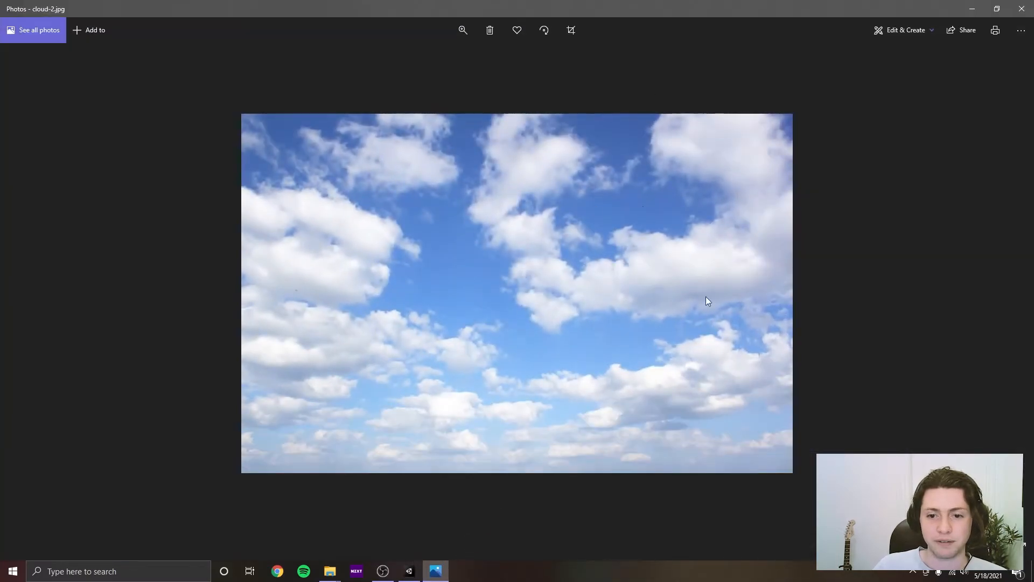
{"action": "left_click", "coordinate": [973, 8]}
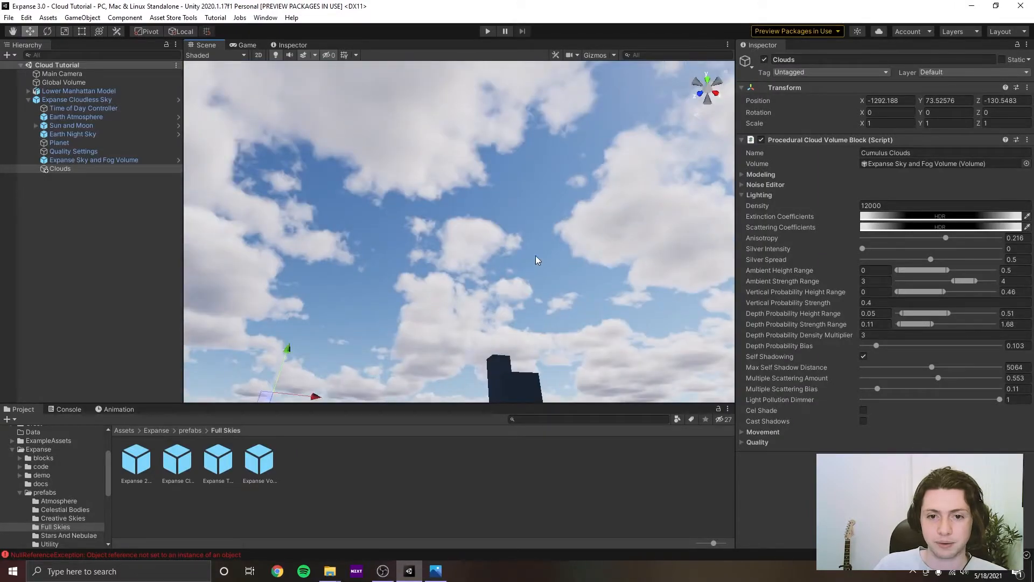
{"action": "right_click_drag", "start_coordinate": [535, 255], "coordinate": [478, 237]}
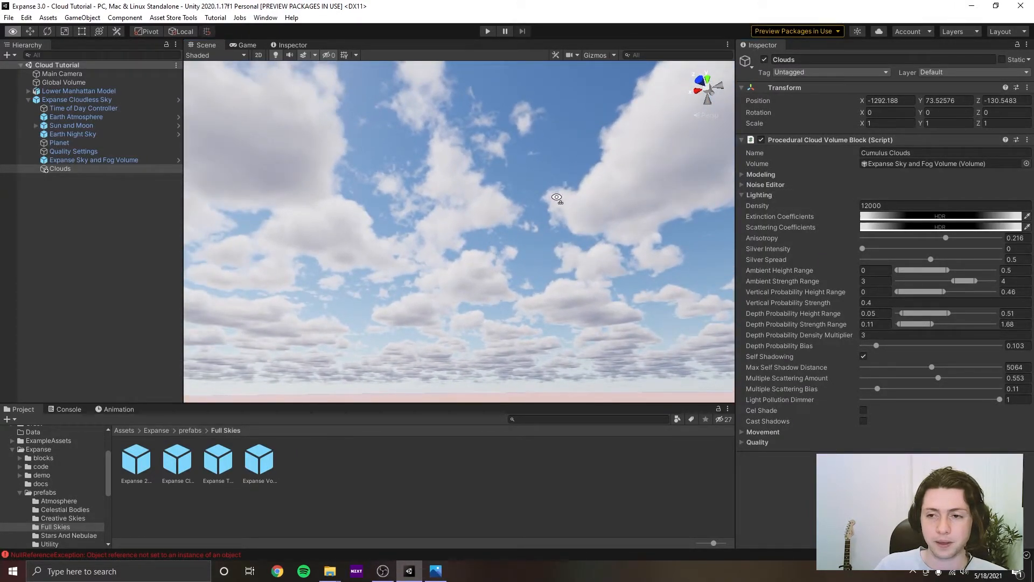
{"action": "right_click_drag", "start_coordinate": [556, 197], "coordinate": [431, 209]}
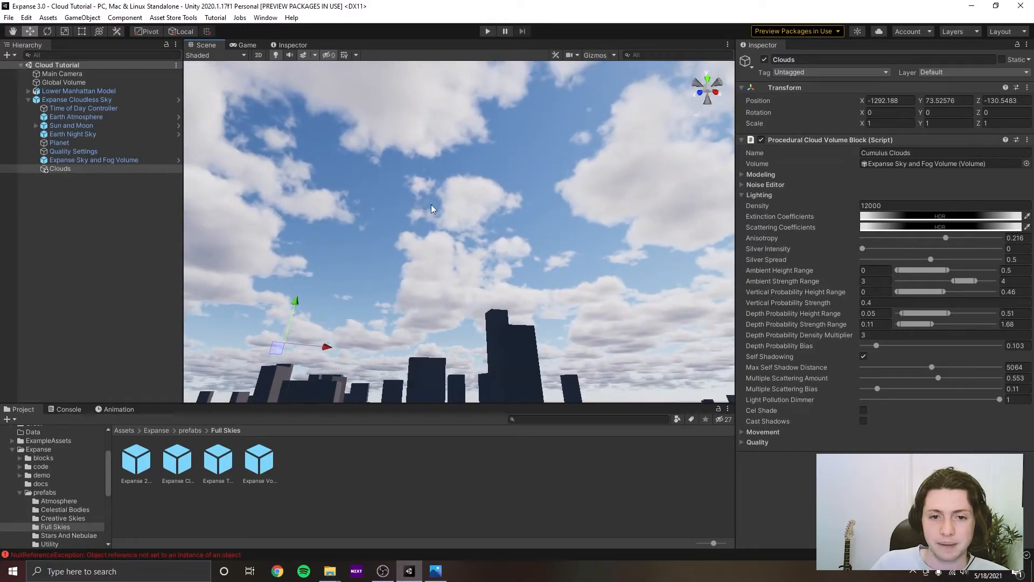
Try an Anisotropy of about 0.49, return it to about 0.216 and save the scene.
{"action": "mouse_move", "coordinate": [953, 238]}
{"action": "left_mouse_down"}
{"action": "mouse_move", "coordinate": [974, 235]}
{"action": "mouse_move", "coordinate": [962, 240]}
{"action": "left_mouse_up"}
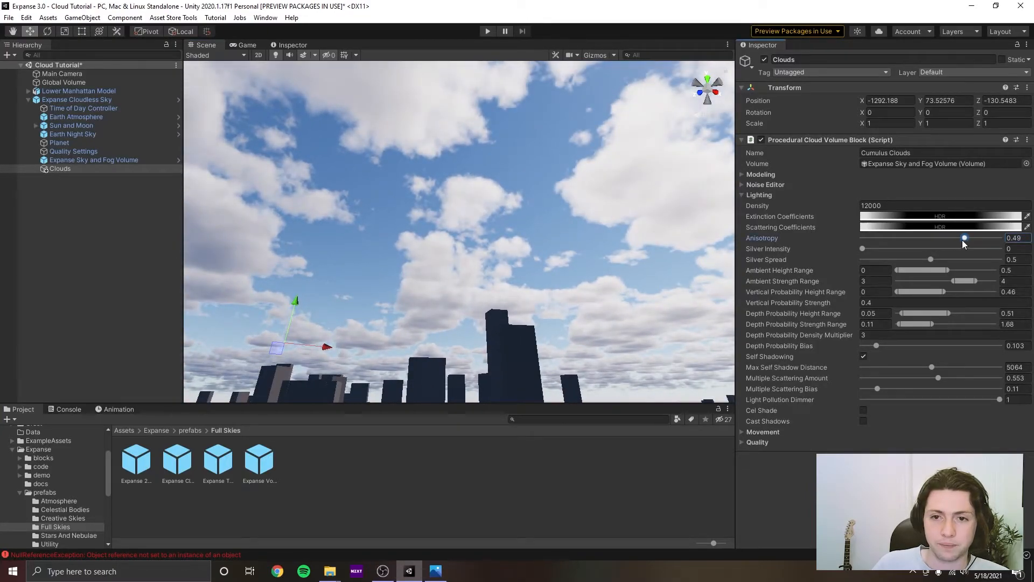
{"action": "right_click_drag", "start_coordinate": [722, 207], "coordinate": [679, 224]}
{"action": "left_click_drag", "start_coordinate": [957, 239], "coordinate": [942, 244]}
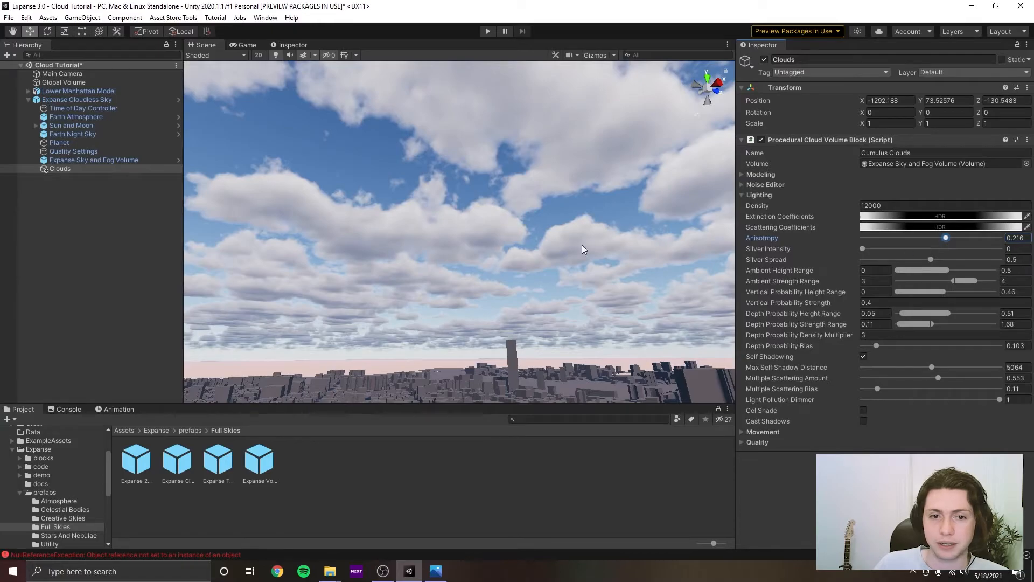
{"action": "key", "text": "ctrl+s"}
Face the sun and try a higher Silver Intensity on the clouds around it.
{"action": "right_click_drag", "start_coordinate": [582, 248], "coordinate": [591, 219]}
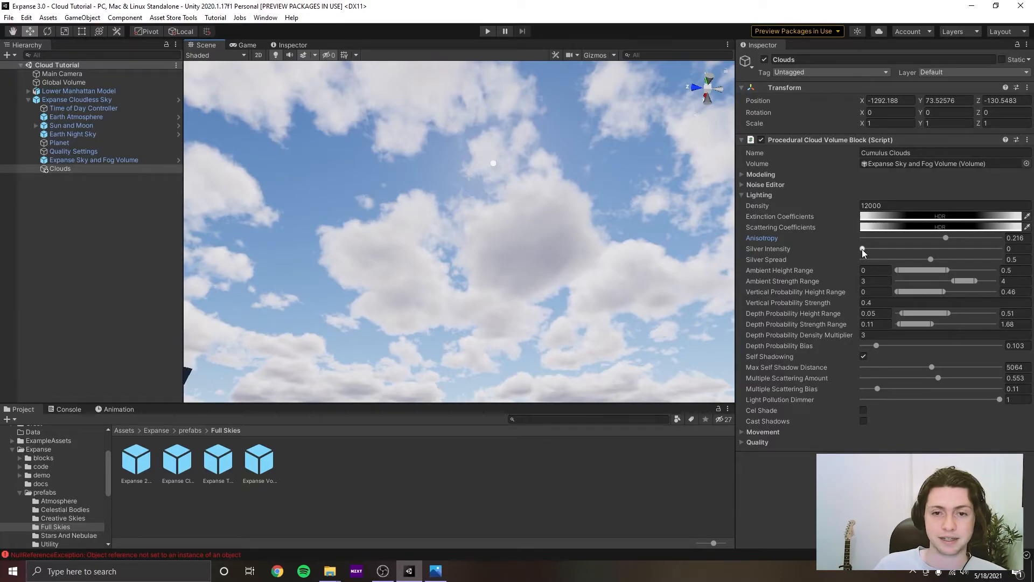
{"action": "left_click_drag", "start_coordinate": [864, 249], "coordinate": [933, 249]}
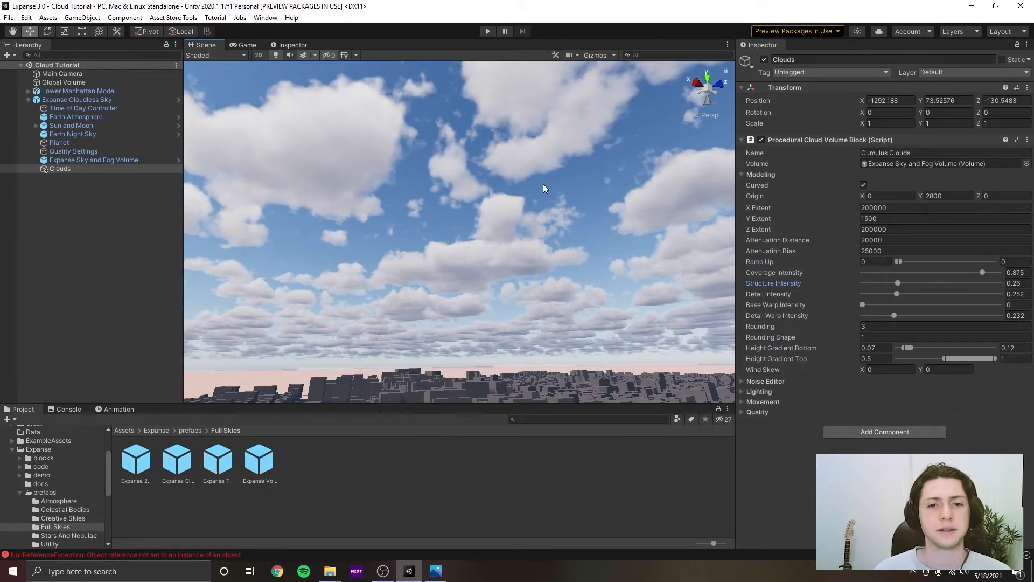
Examine the clouds from near the ground and from above the cloud layer over the city.
{"action": "right_click_drag", "start_coordinate": [543, 185], "coordinate": [455, 158]}
{"action": "right_click_drag", "start_coordinate": [531, 155], "coordinate": [628, 232]}
{"action": "right_click_drag", "start_coordinate": [528, 185], "coordinate": [596, 253]}
{"action": "key", "text": "f"}
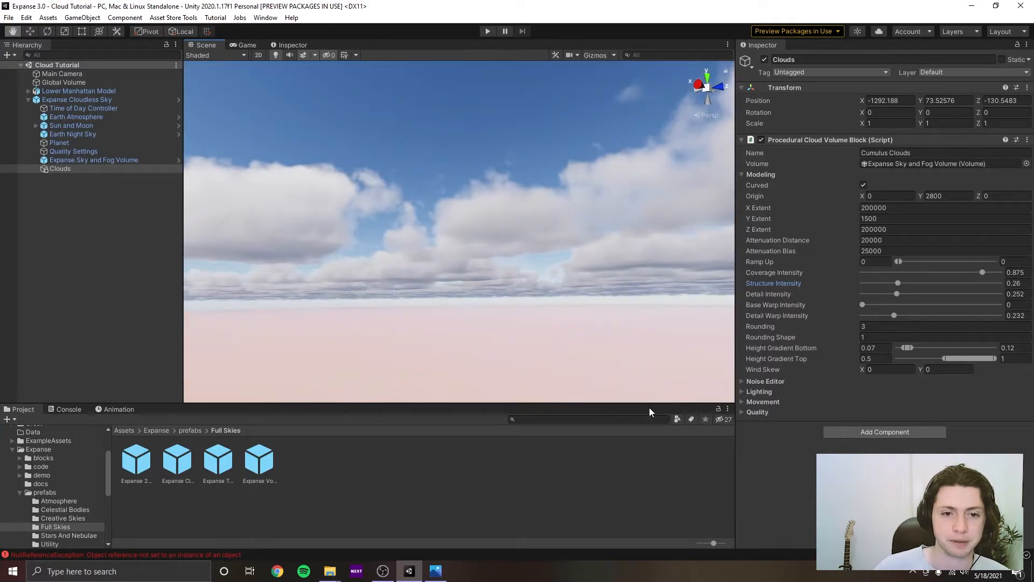
{"action": "mouse_move", "coordinate": [354, 131]}
{"action": "right_mouse_down"}
{"action": "mouse_move", "coordinate": [567, 241]}
{"action": "mouse_move", "coordinate": [466, 261]}
{"action": "mouse_move", "coordinate": [345, 140]}
{"action": "right_mouse_up"}
{"action": "middle_click_drag", "start_coordinate": [345, 140], "coordinate": [334, 28]}
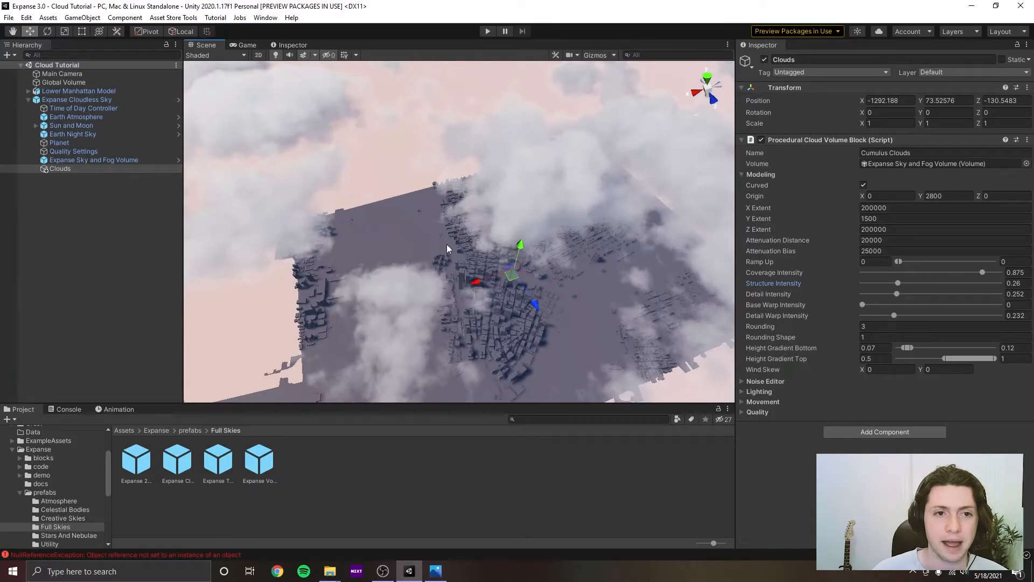
{"action": "right_click_drag", "start_coordinate": [447, 244], "coordinate": [438, 299]}
{"action": "scroll", "coordinate": [402, 302], "scroll_direction": "down", "scroll_amount": 5}
{"action": "middle_click_drag", "start_coordinate": [420, 301], "coordinate": [426, 251]}
{"action": "right_click_drag", "start_coordinate": [425, 251], "coordinate": [419, 288]}
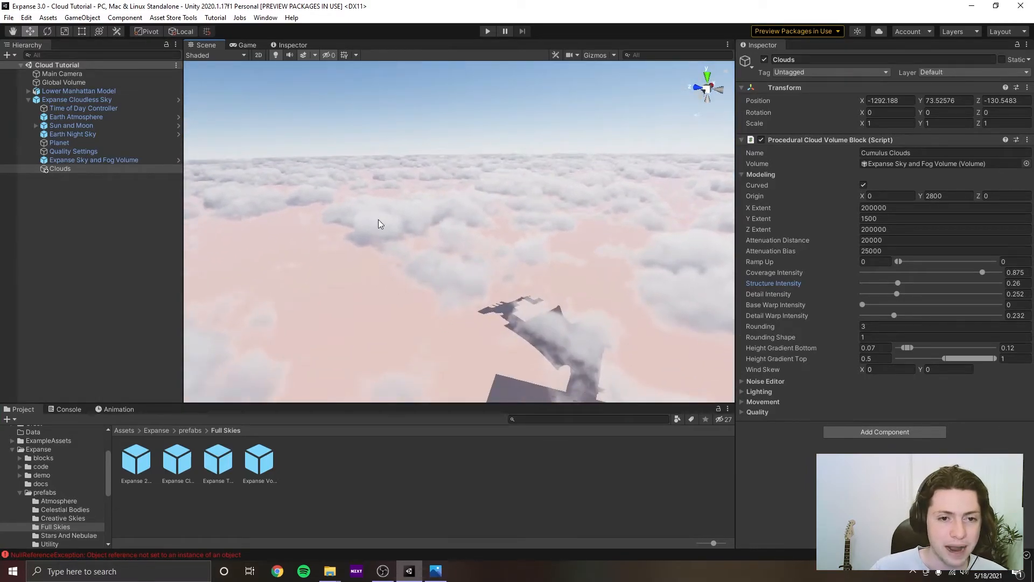
{"action": "right_click_drag", "start_coordinate": [379, 220], "coordinate": [395, 202]}
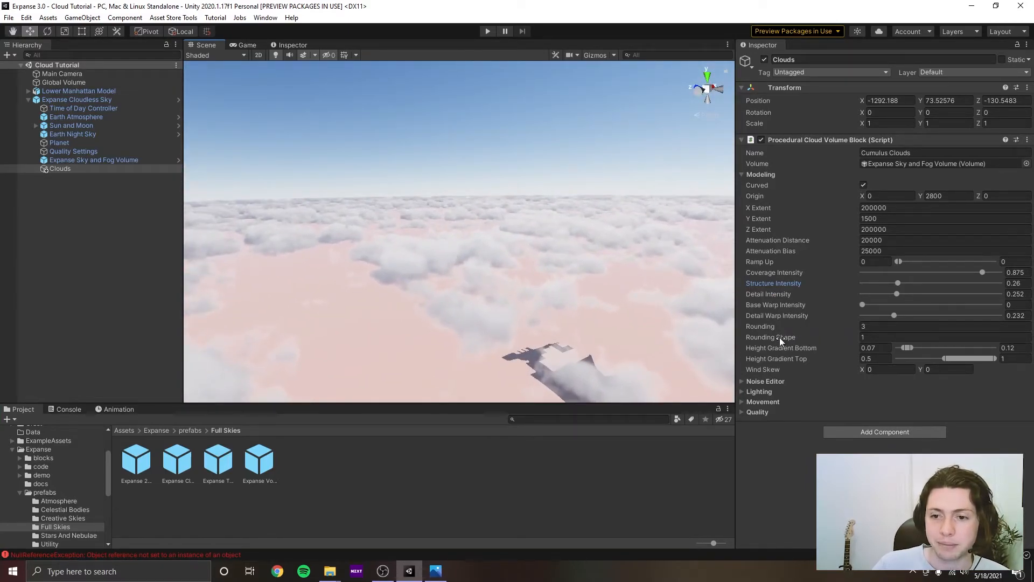
Examine the cloud tops around the Manhattan model from several directions and distances.
{"action": "right_click_drag", "start_coordinate": [449, 208], "coordinate": [427, 270]}
{"action": "middle_click_drag", "start_coordinate": [428, 270], "coordinate": [322, 236]}
{"action": "right_click_drag", "start_coordinate": [564, 231], "coordinate": [431, 211]}
{"action": "middle_click_drag", "start_coordinate": [431, 211], "coordinate": [552, 252]}
{"action": "right_click_drag", "start_coordinate": [552, 252], "coordinate": [307, 242]}
{"action": "middle_click_drag", "start_coordinate": [307, 242], "coordinate": [485, 259]}
{"action": "right_click_drag", "start_coordinate": [485, 259], "coordinate": [516, 221]}
{"action": "middle_click_drag", "start_coordinate": [516, 221], "coordinate": [488, 212]}
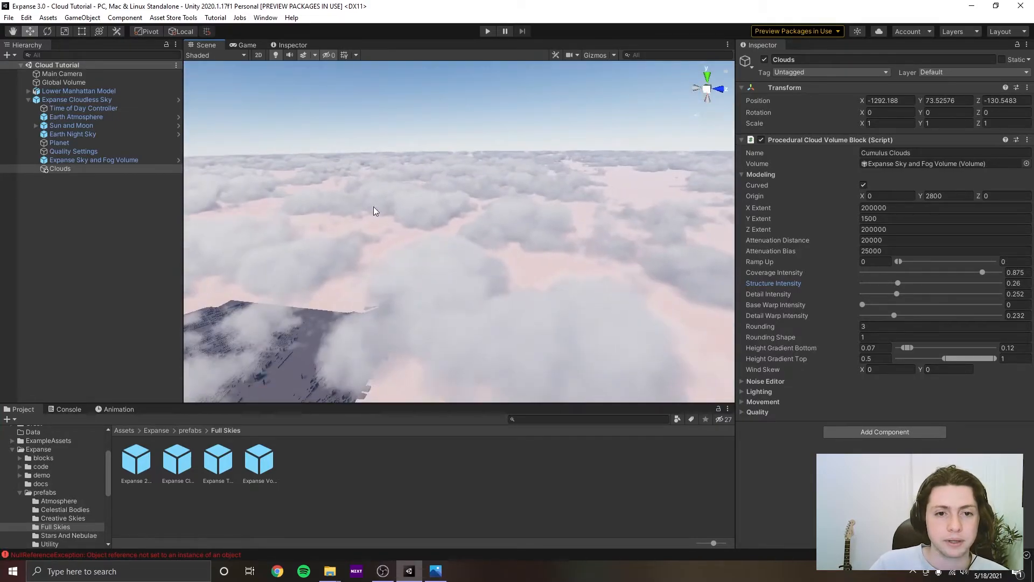
{"action": "right_click_drag", "start_coordinate": [487, 212], "coordinate": [382, 226]}
{"action": "scroll", "coordinate": [381, 227], "scroll_direction": "down", "scroll_amount": 3}
{"action": "middle_click_drag", "start_coordinate": [381, 226], "coordinate": [476, 231]}
{"action": "right_click_drag", "start_coordinate": [476, 230], "coordinate": [425, 225]}
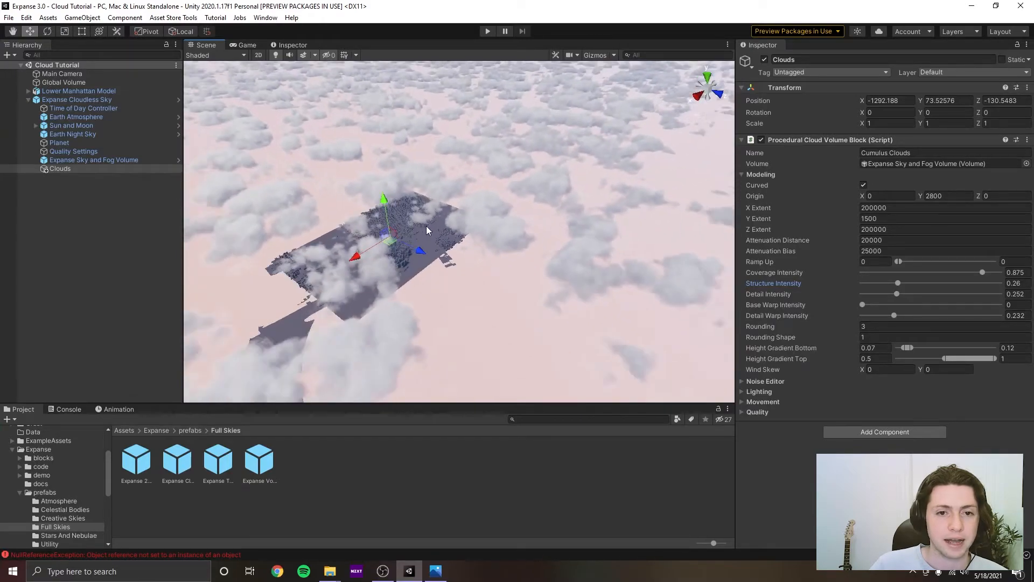
{"action": "middle_click_drag", "start_coordinate": [425, 226], "coordinate": [487, 247]}
{"action": "scroll", "coordinate": [487, 247], "scroll_direction": "up", "scroll_amount": 3}
{"action": "right_click_drag", "start_coordinate": [509, 259], "coordinate": [495, 189]}
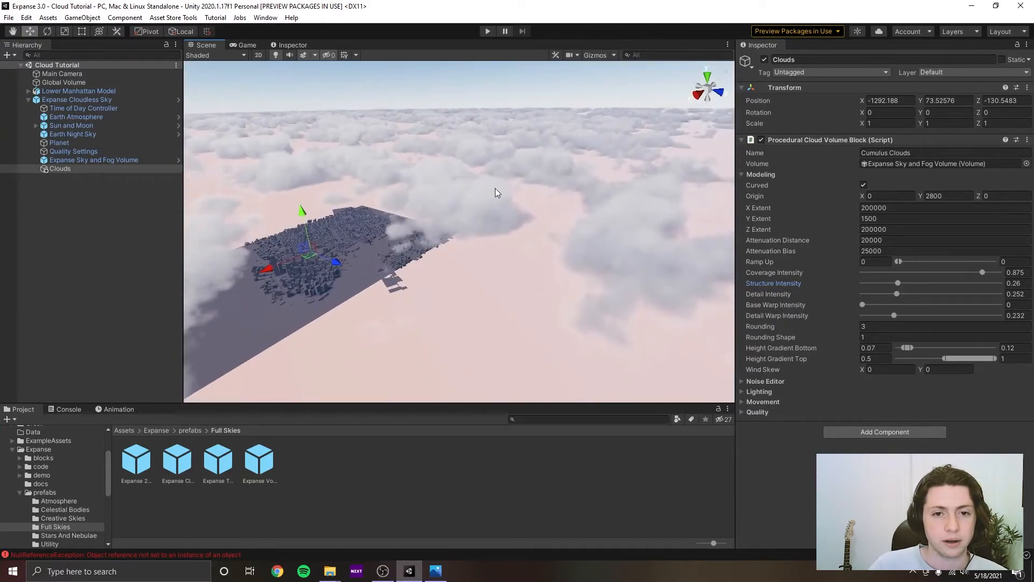
Try a Rounding of 5.06 and a Rounding Shape of 1.6 on the clouds, checking them from above and near the ground.
{"action": "middle_click_drag", "start_coordinate": [495, 188], "coordinate": [511, 237]}
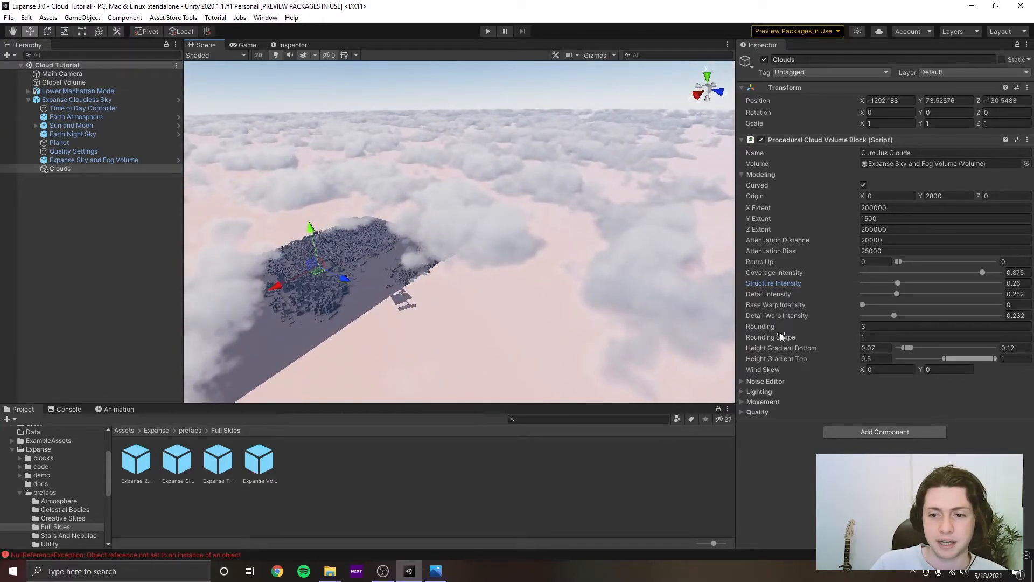
{"action": "left_click_drag", "start_coordinate": [772, 326], "coordinate": [789, 346]}
{"action": "left_click", "coordinate": [797, 338]}
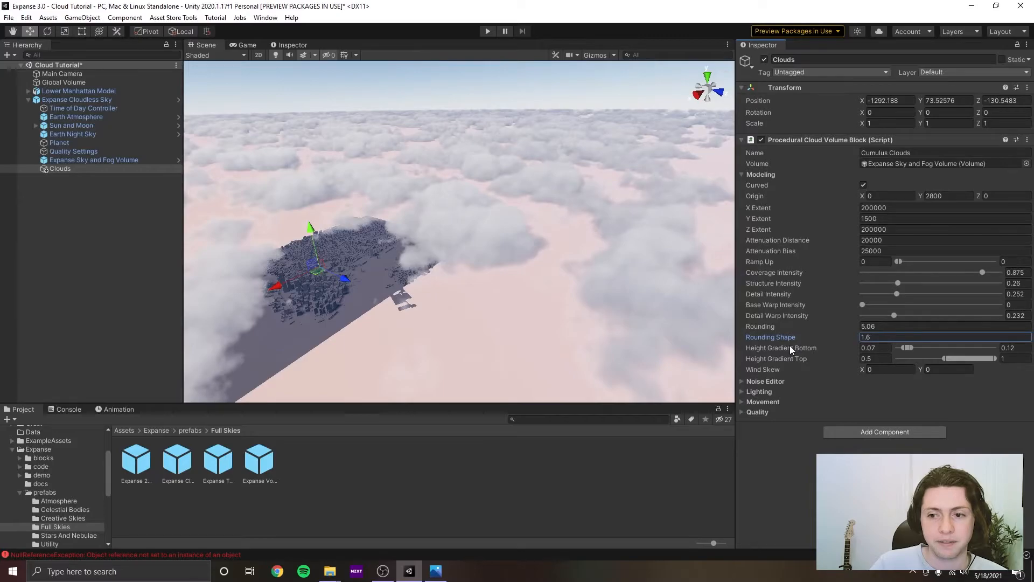
{"action": "right_click_drag", "start_coordinate": [558, 300], "coordinate": [363, 231]}
{"action": "middle_click_drag", "start_coordinate": [612, 299], "coordinate": [390, 217]}
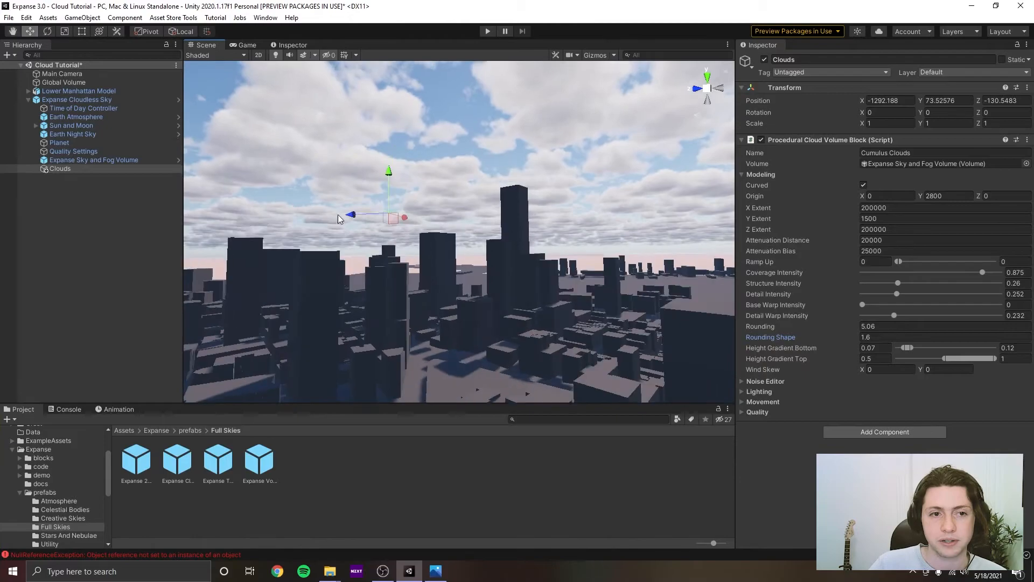
{"action": "right_click_drag", "start_coordinate": [391, 217], "coordinate": [491, 319]}
{"action": "middle_click_drag", "start_coordinate": [491, 319], "coordinate": [525, 306]}
{"action": "right_click_drag", "start_coordinate": [525, 306], "coordinate": [458, 332]}
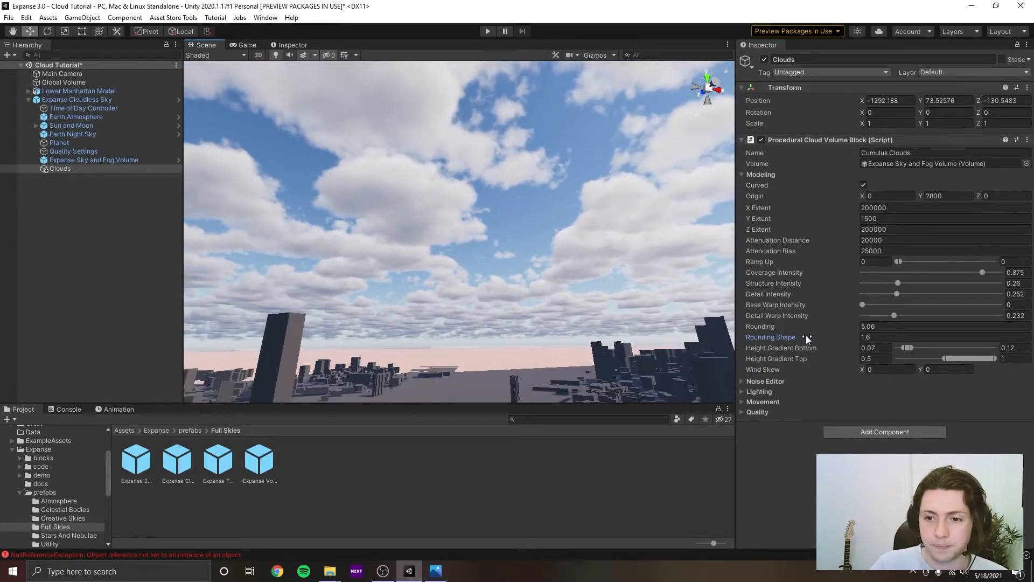
Try a Rounding Shape of 3.23, reduce it to 1.87 and lower the Rounding to 3.65.
{"action": "mouse_move", "coordinate": [806, 335]}
{"action": "left_mouse_down"}
{"action": "mouse_move", "coordinate": [832, 333]}
{"action": "mouse_move", "coordinate": [809, 337]}
{"action": "left_mouse_up"}
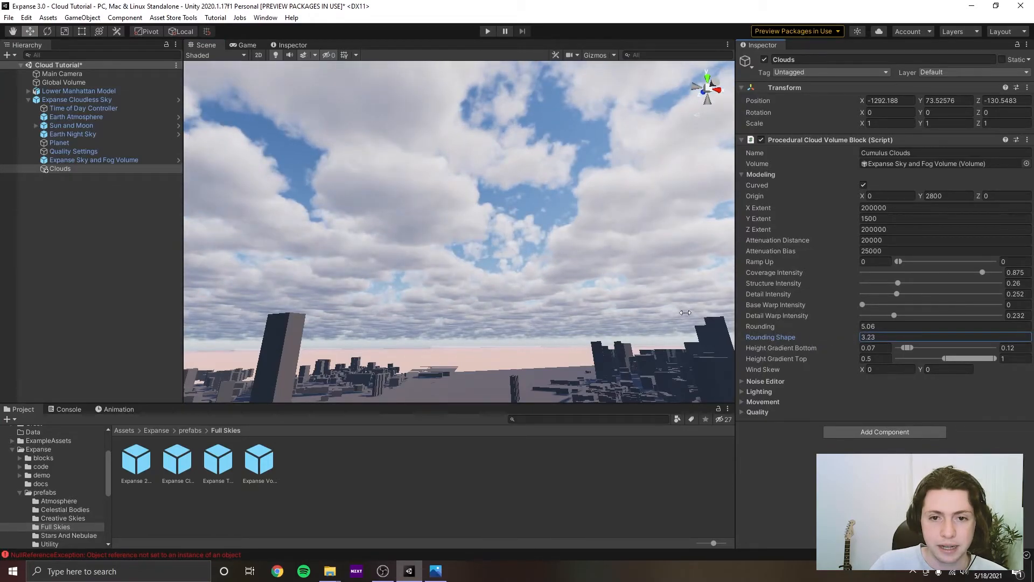
{"action": "right_click_drag", "start_coordinate": [469, 301], "coordinate": [515, 264]}
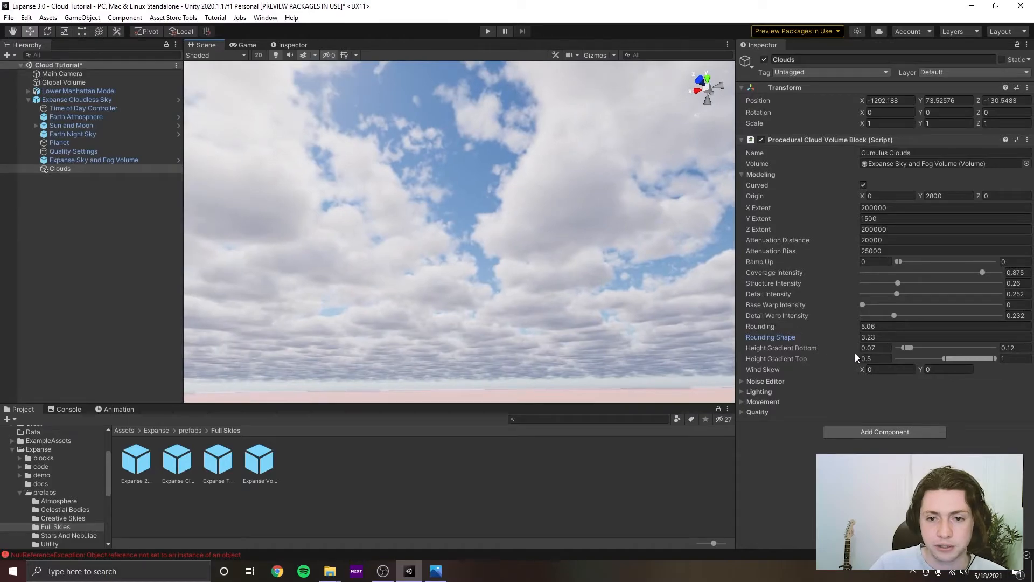
{"action": "mouse_move", "coordinate": [830, 337]}
{"action": "left_mouse_down"}
{"action": "mouse_move", "coordinate": [797, 329]}
{"action": "mouse_move", "coordinate": [820, 325]}
{"action": "left_mouse_up"}
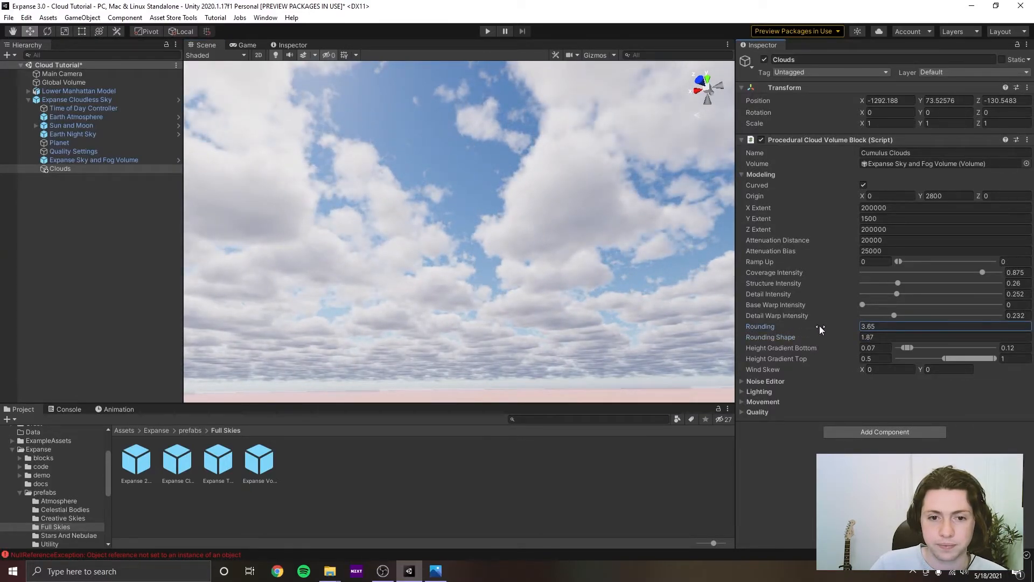
Set the Rounding to 3 and the Rounding Shape to 1, and save the scene.
{"action": "left_click", "coordinate": [882, 326]}
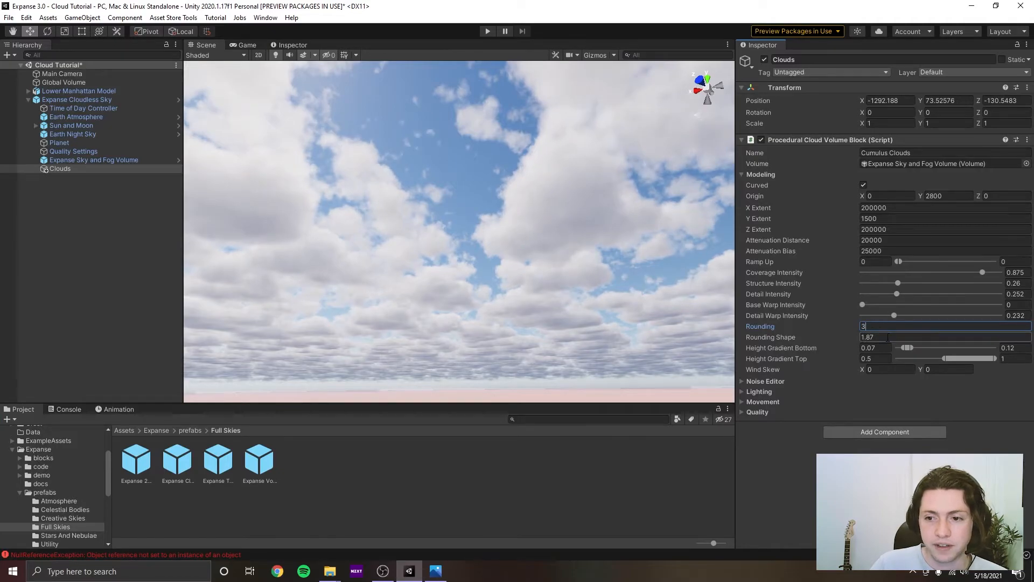
{"action": "right_click_drag", "start_coordinate": [554, 305], "coordinate": [522, 305]}
{"action": "key", "text": "ctrl+s"}
{"action": "type", "text": "1"}
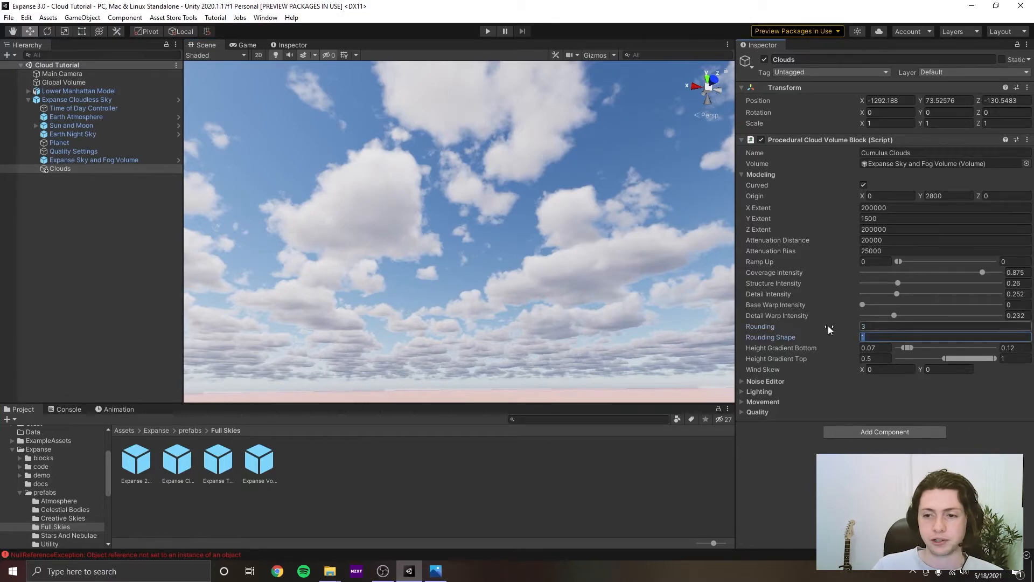
Raise the clouds' Coverage Intensity to about 0.886, save the scene and check the sky.
{"action": "mouse_move", "coordinate": [981, 273]}
{"action": "left_mouse_down"}
{"action": "mouse_move", "coordinate": [970, 273]}
{"action": "mouse_move", "coordinate": [985, 273]}
{"action": "left_mouse_up"}
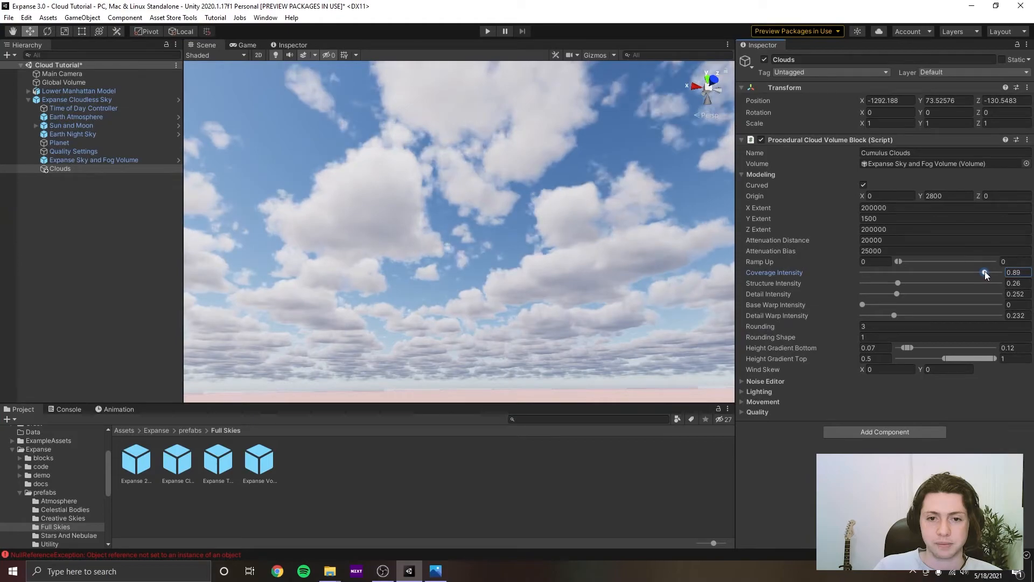
{"action": "key", "text": "ctrl+s"}
{"action": "right_click_drag", "start_coordinate": [560, 231], "coordinate": [529, 239]}
{"action": "mouse_move", "coordinate": [431, 286]}
{"action": "right_mouse_down"}
{"action": "mouse_move", "coordinate": [425, 301]}
{"action": "mouse_move", "coordinate": [374, 289]}
{"action": "right_mouse_up"}
{"action": "mouse_move", "coordinate": [513, 291]}
{"action": "right_mouse_down"}
{"action": "mouse_move", "coordinate": [418, 305]}
{"action": "mouse_move", "coordinate": [429, 289]}
{"action": "mouse_move", "coordinate": [550, 295]}
{"action": "mouse_move", "coordinate": [510, 306]}
{"action": "right_mouse_up"}
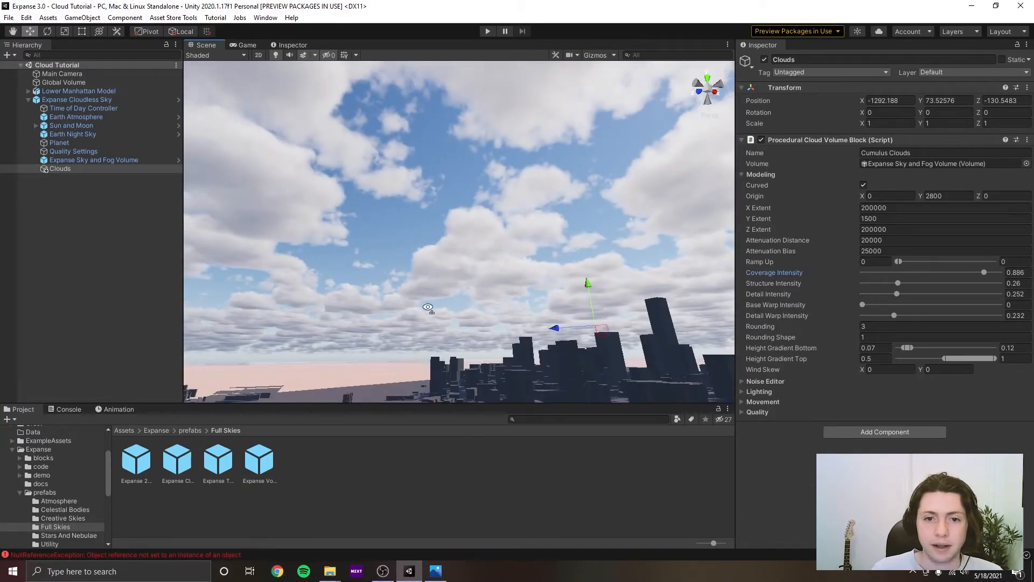
Examine the clouds over the city from several directions and compare them with the reference photo cloud-2.jpg.
{"action": "right_click_drag", "start_coordinate": [428, 307], "coordinate": [434, 229]}
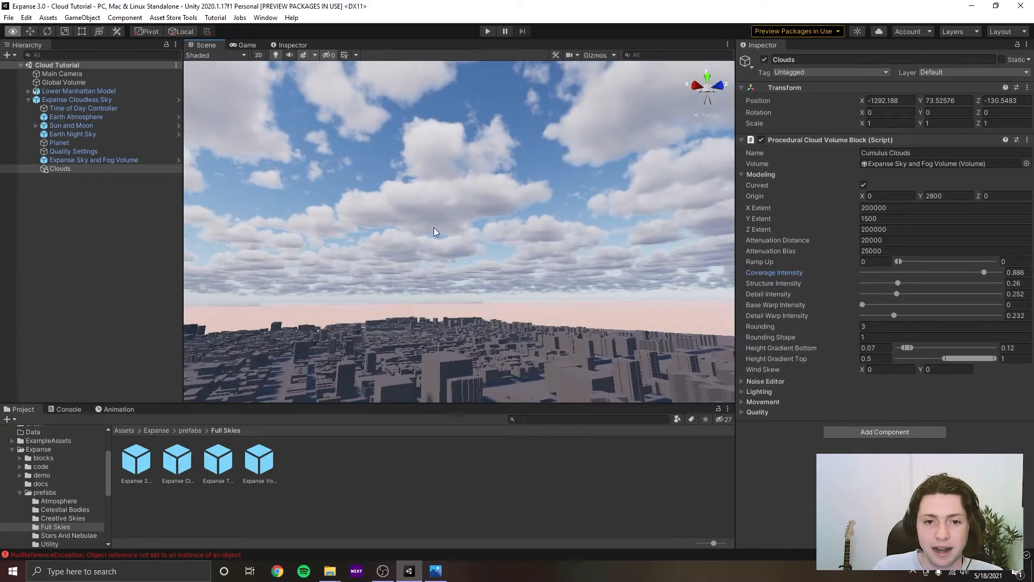
{"action": "middle_click_drag", "start_coordinate": [434, 230], "coordinate": [508, 178]}
{"action": "middle_click_drag", "start_coordinate": [557, 244], "coordinate": [561, 222]}
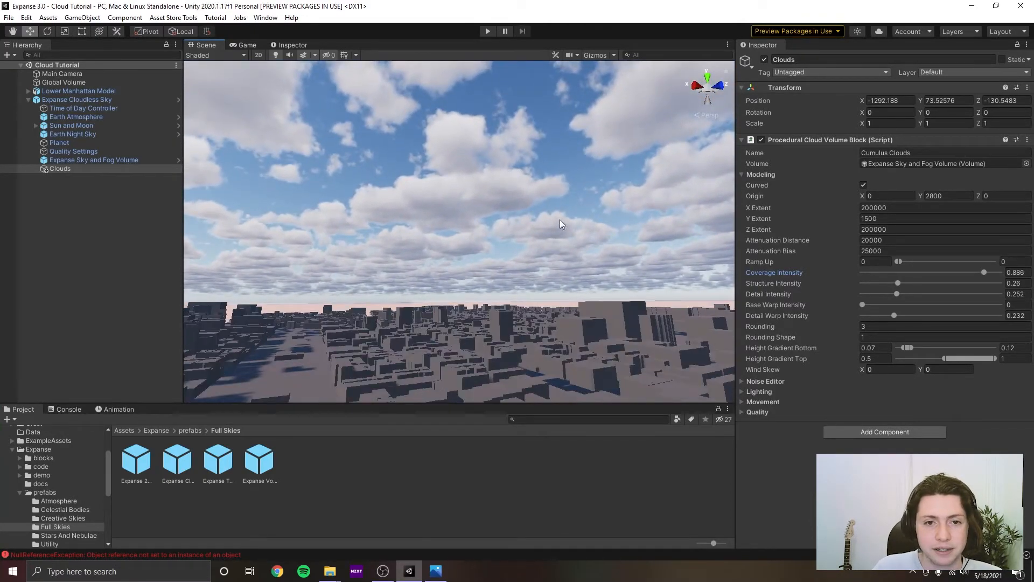
{"action": "right_click_drag", "start_coordinate": [561, 221], "coordinate": [394, 249]}
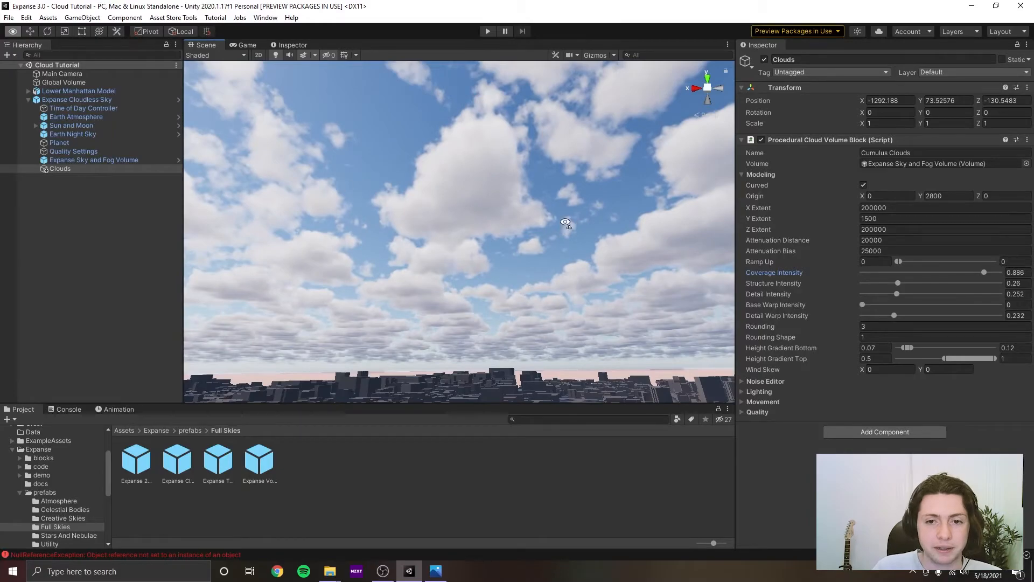
{"action": "right_click_drag", "start_coordinate": [565, 222], "coordinate": [521, 391]}
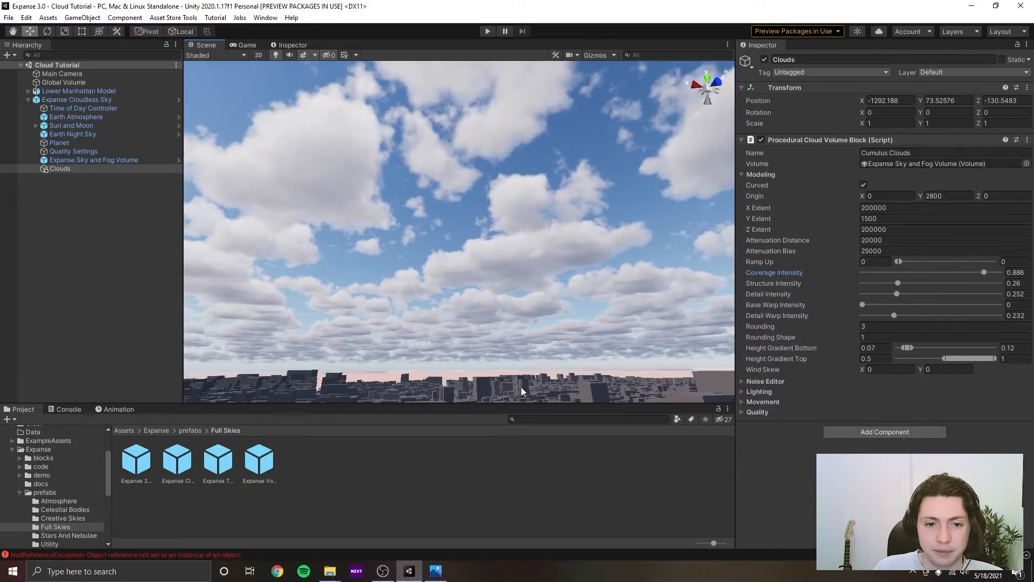
{"action": "left_click", "coordinate": [434, 572]}
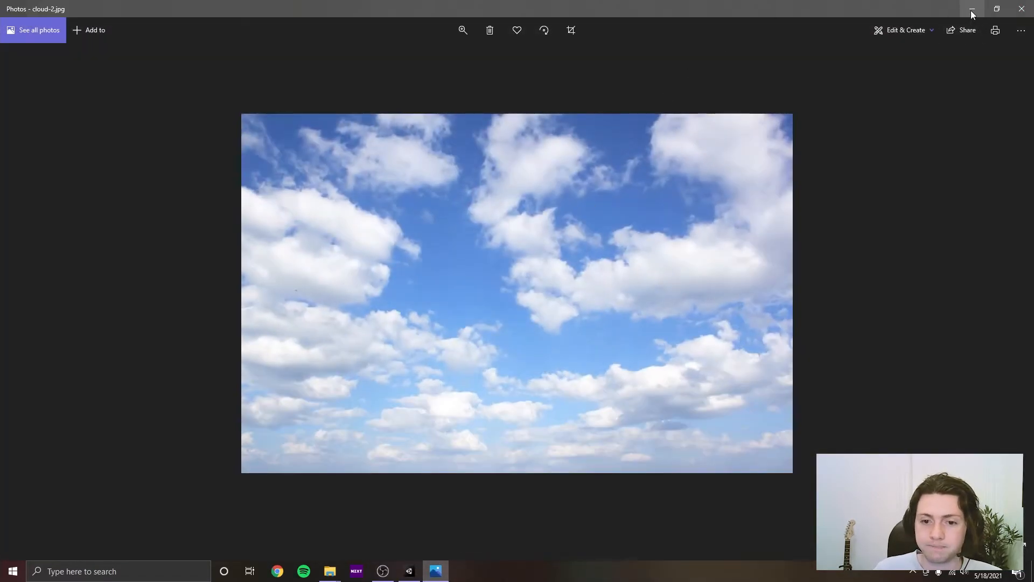
{"action": "left_click", "coordinate": [972, 11]}
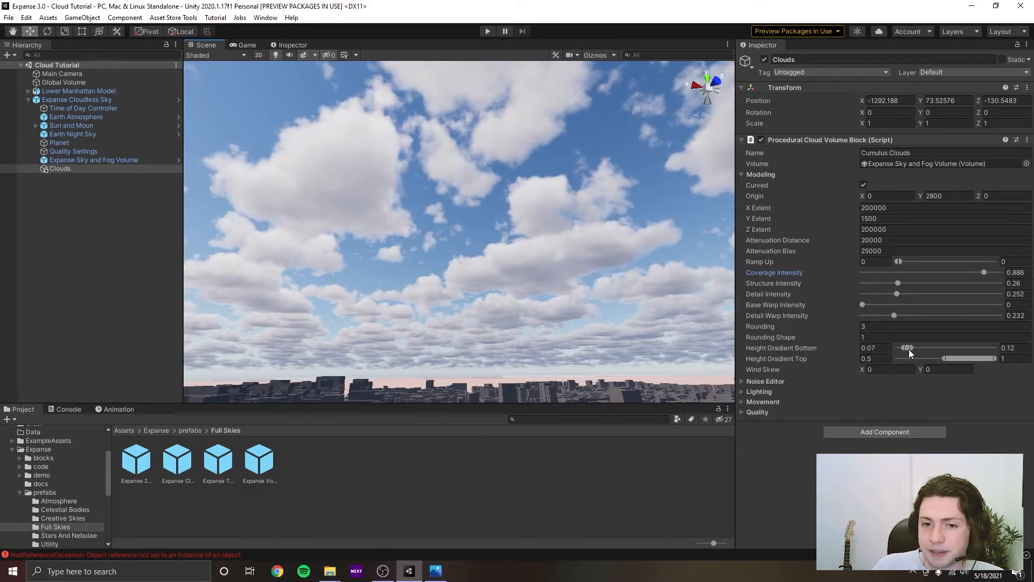
Try lower limits of 0.14, 1 and 0.42 for the clouds' Height Gradient Top.
{"action": "right_click_drag", "start_coordinate": [544, 293], "coordinate": [685, 299]}
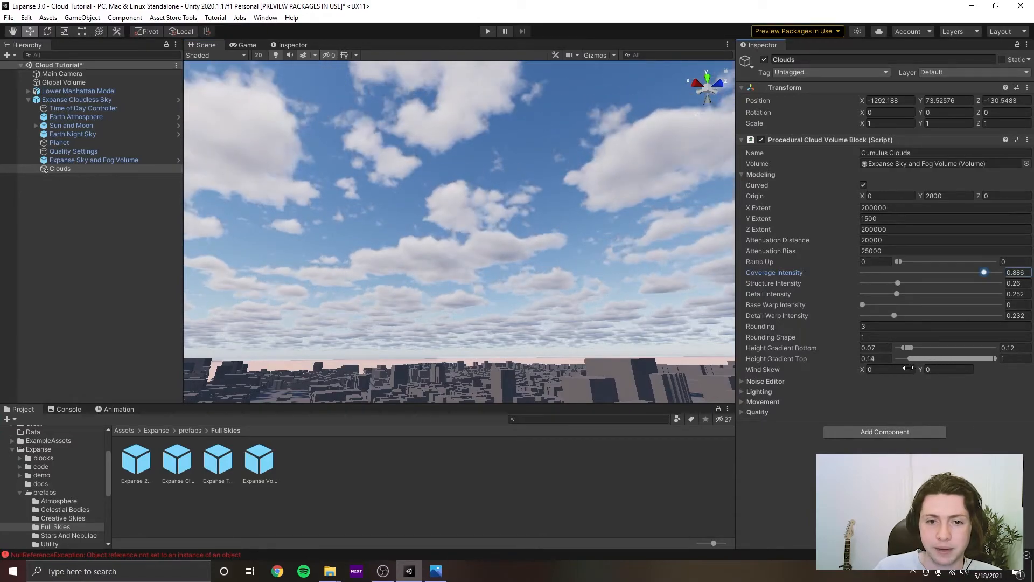
{"action": "left_click_drag", "start_coordinate": [937, 364], "coordinate": [958, 355]}
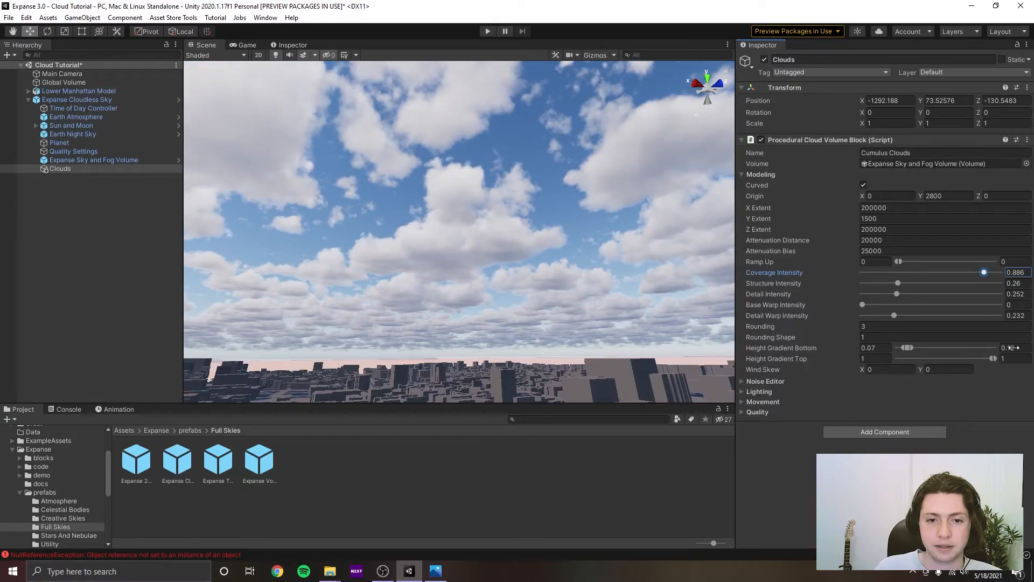
{"action": "right_click_drag", "start_coordinate": [463, 253], "coordinate": [558, 294]}
{"action": "key", "text": "ctrl+s"}
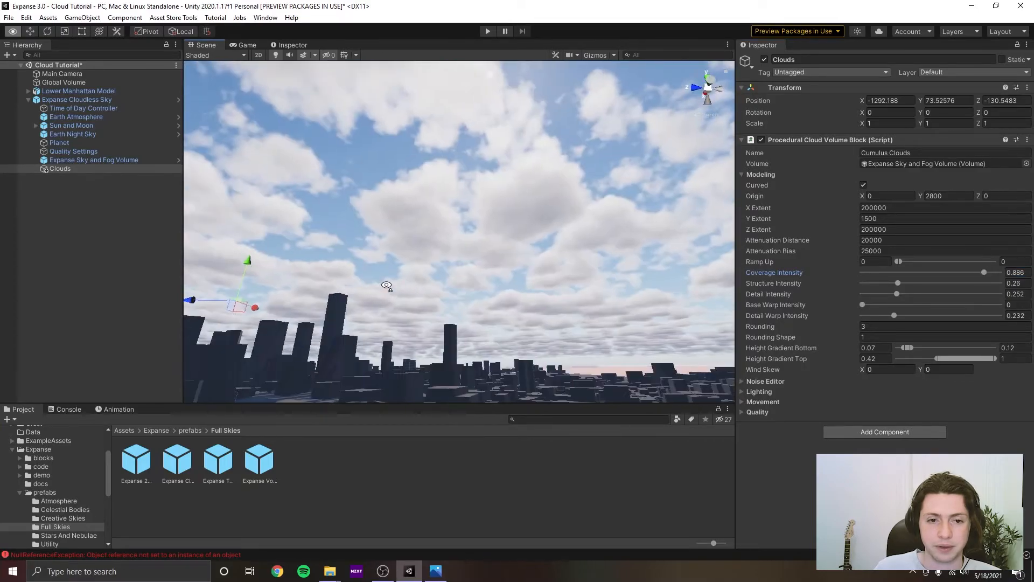
Set Height Gradient Bottom to 0.08–0.13, the lower limit of Height Gradient Top to 0.55 and Wind Skew X to 2.01, and save.
{"action": "right_click_drag", "start_coordinate": [431, 258], "coordinate": [477, 311]}
{"action": "mouse_move", "coordinate": [860, 367]}
{"action": "left_mouse_down"}
{"action": "mouse_move", "coordinate": [881, 371]}
{"action": "mouse_move", "coordinate": [855, 378]}
{"action": "mouse_move", "coordinate": [874, 379]}
{"action": "left_mouse_up"}
{"action": "right_click_drag", "start_coordinate": [580, 269], "coordinate": [420, 270]}
{"action": "middle_click_drag", "start_coordinate": [420, 232], "coordinate": [458, 269]}
{"action": "right_click_drag", "start_coordinate": [458, 268], "coordinate": [543, 303]}
{"action": "key", "text": "ctrl+s"}
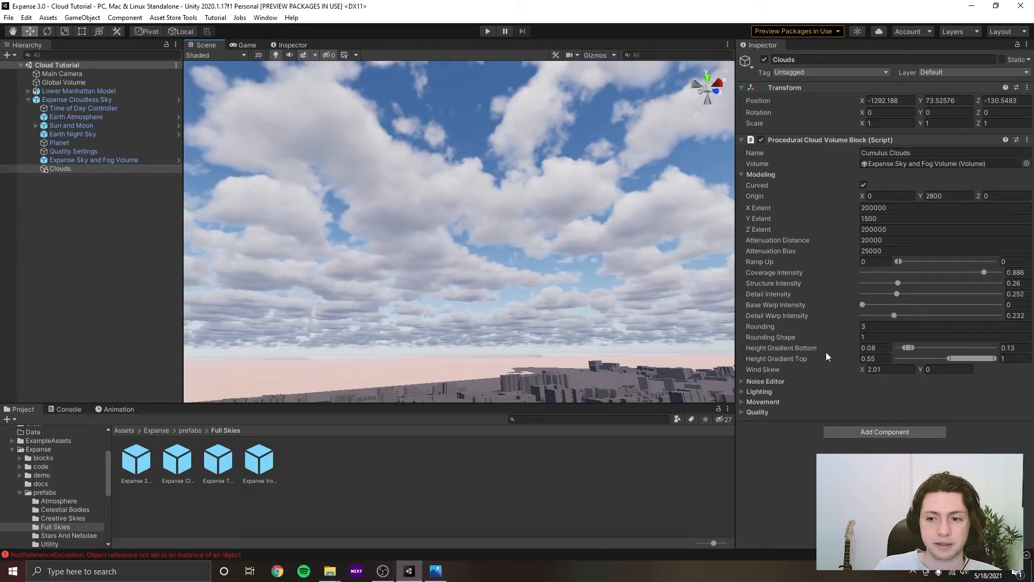
Try Wind Skew X values of 1.95 and 2 and a Y of -1, settle on X 1 and Y 1, and save.
{"action": "mouse_move", "coordinate": [865, 369]}
{"action": "left_mouse_down"}
{"action": "mouse_move", "coordinate": [771, 380]}
{"action": "mouse_move", "coordinate": [971, 377]}
{"action": "mouse_move", "coordinate": [719, 382]}
{"action": "mouse_move", "coordinate": [896, 378]}
{"action": "mouse_move", "coordinate": [813, 388]}
{"action": "mouse_move", "coordinate": [863, 380]}
{"action": "left_mouse_up"}
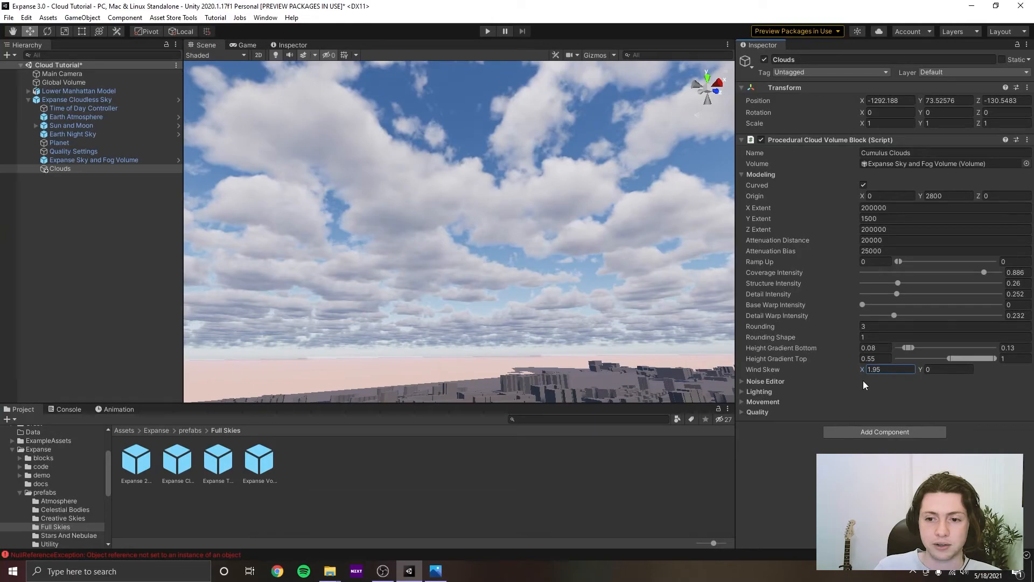
{"action": "left_click", "coordinate": [888, 368]}
{"action": "type", "text": "2"}
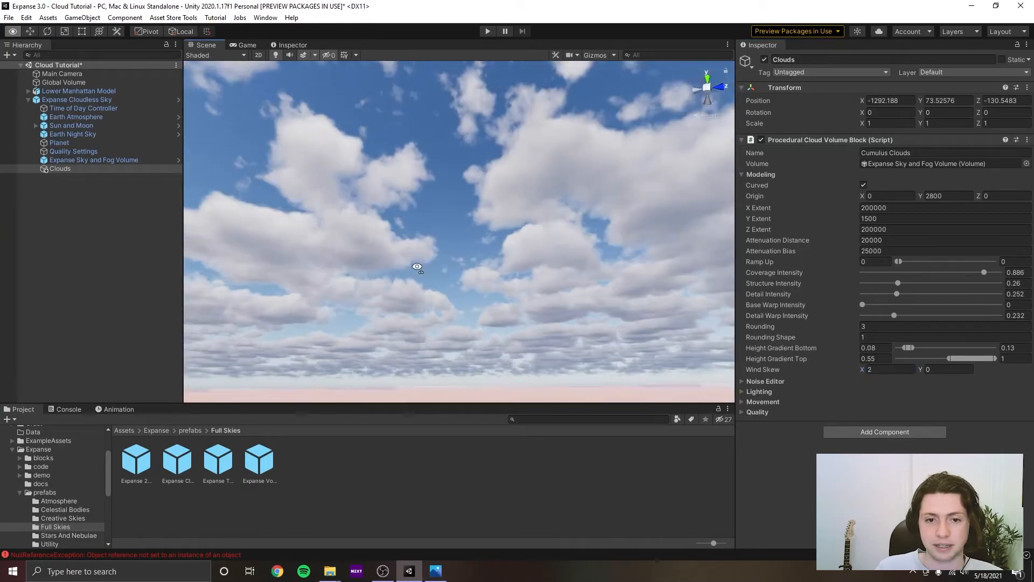
{"action": "right_click_drag", "start_coordinate": [418, 267], "coordinate": [406, 283]}
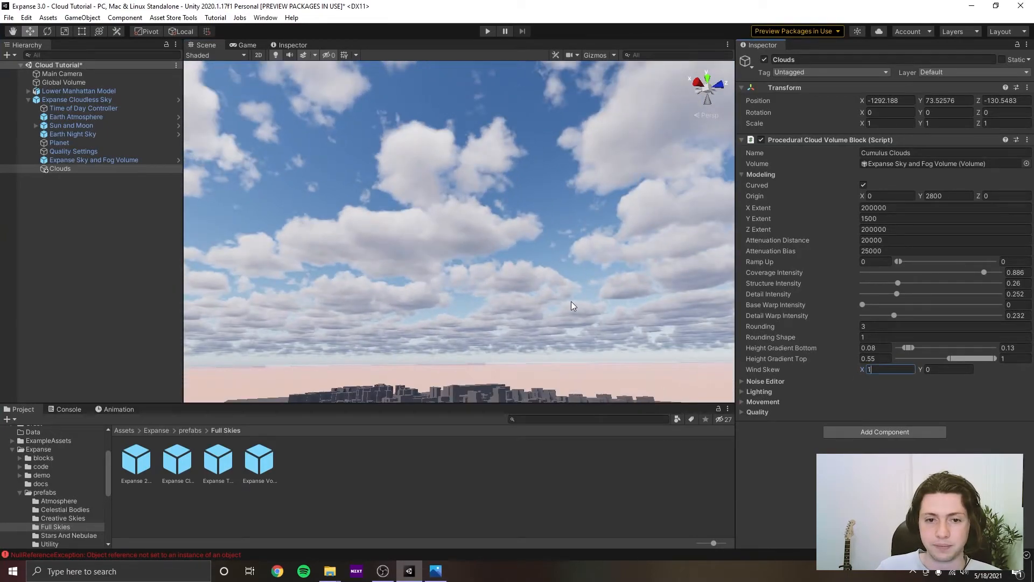
{"action": "right_click_drag", "start_coordinate": [572, 306], "coordinate": [523, 290]}
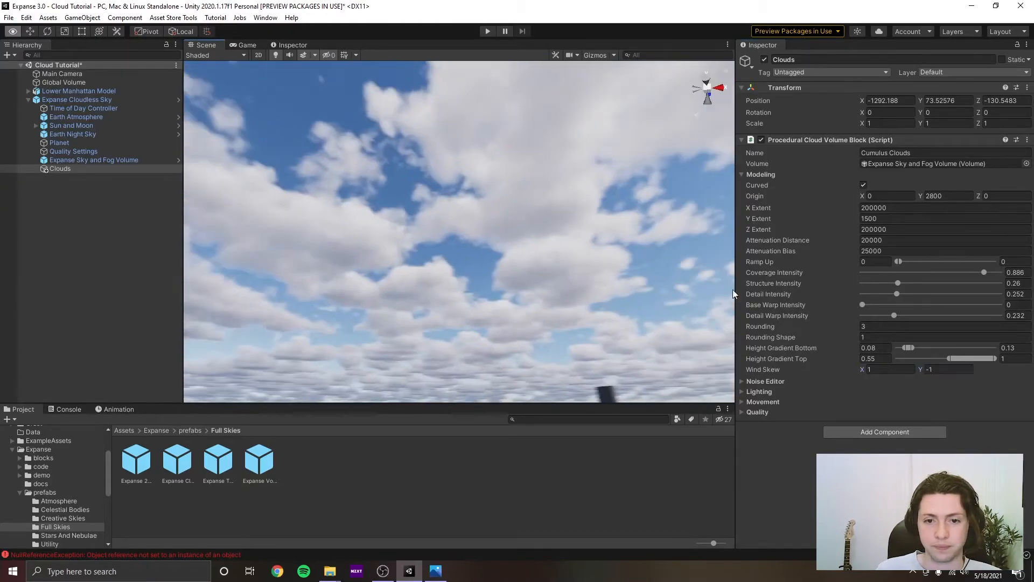
{"action": "right_click_drag", "start_coordinate": [732, 290], "coordinate": [554, 282]}
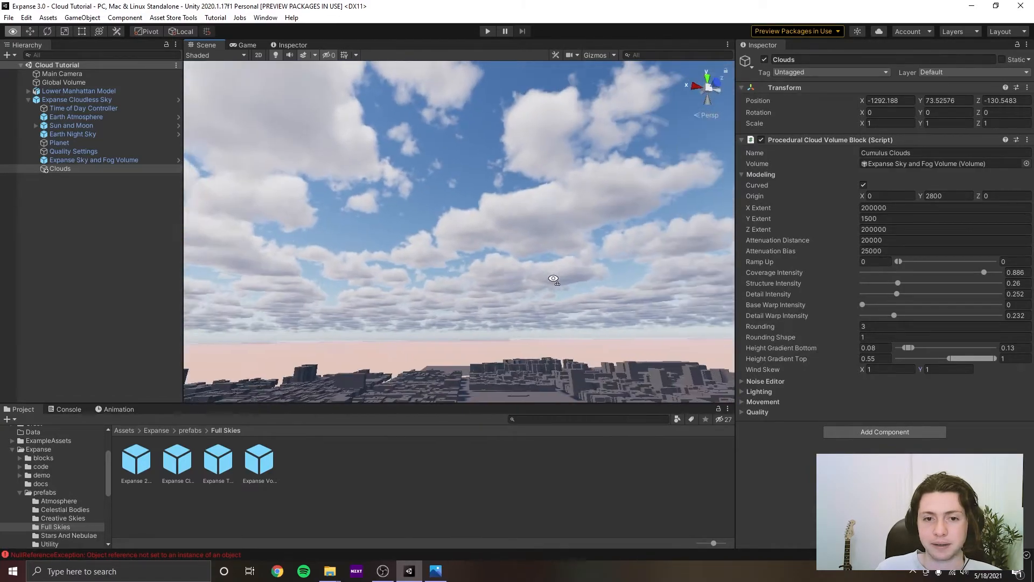
Compare the rendered clouds repeatedly with the reference photo cloud-2.jpg.
{"action": "left_click", "coordinate": [439, 575]}
{"action": "left_click", "coordinate": [976, 10]}
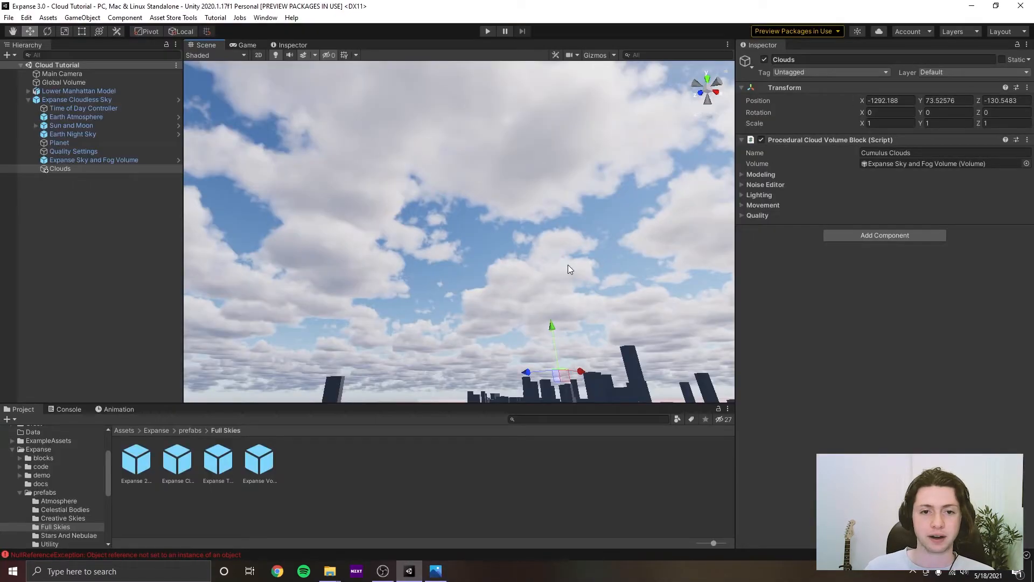
{"action": "left_click", "coordinate": [439, 575]}
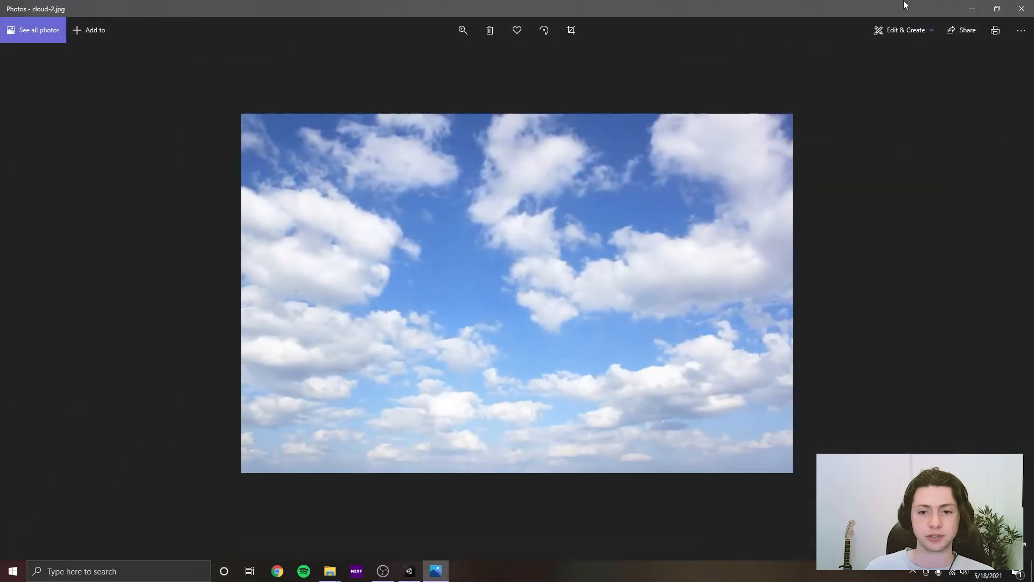
{"action": "left_click", "coordinate": [969, 8]}
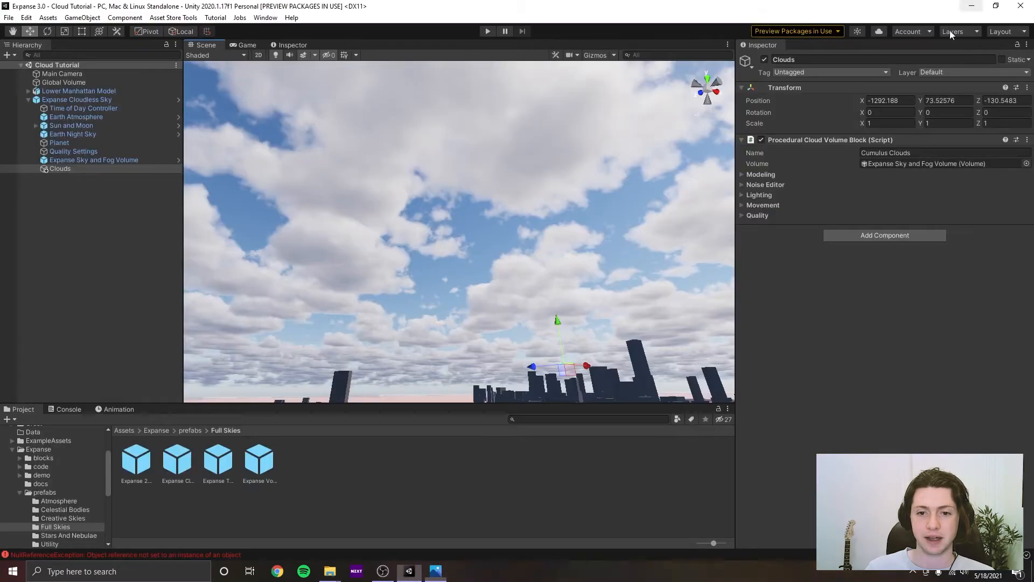
{"action": "left_click", "coordinate": [437, 572]}
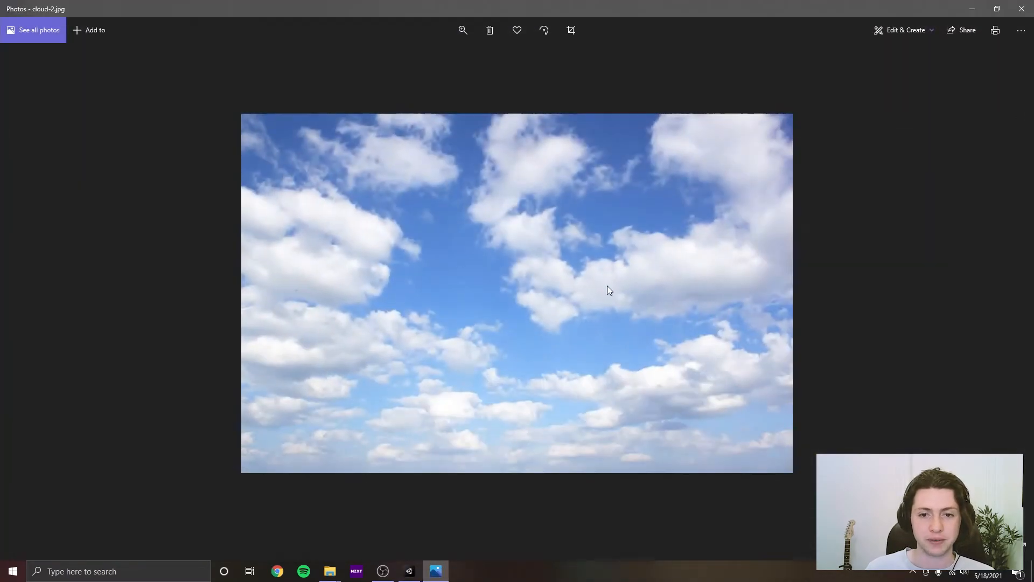
{"action": "left_click", "coordinate": [974, 10]}
{"action": "left_click", "coordinate": [436, 576]}
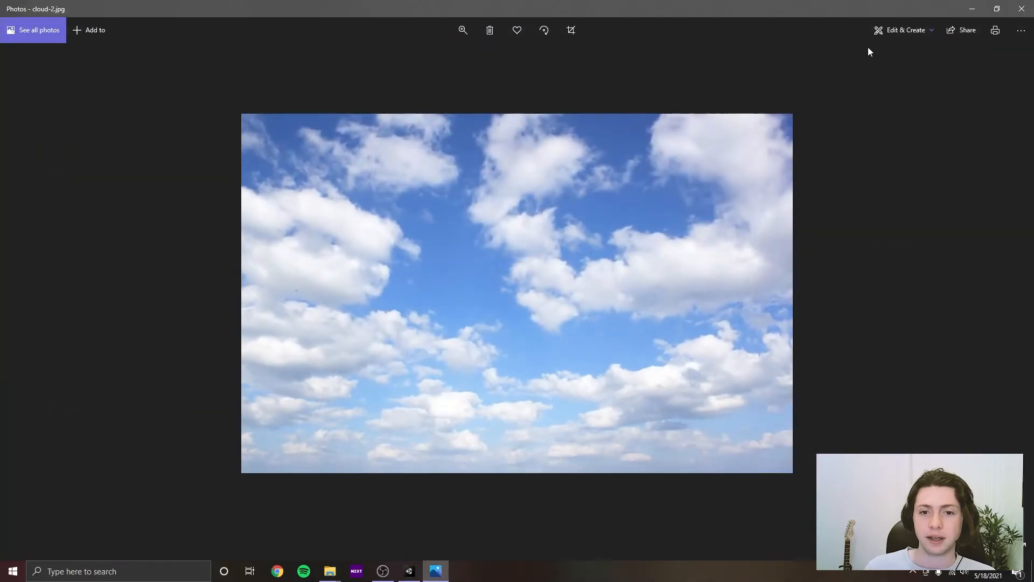
{"action": "left_click", "coordinate": [969, 9]}
Set the Time of Day Controller to day 15, 20:43 UTC, save the scene and face the low sun over the city.
{"action": "right_click_drag", "start_coordinate": [468, 266], "coordinate": [435, 288]}
{"action": "left_click", "coordinate": [106, 108]}
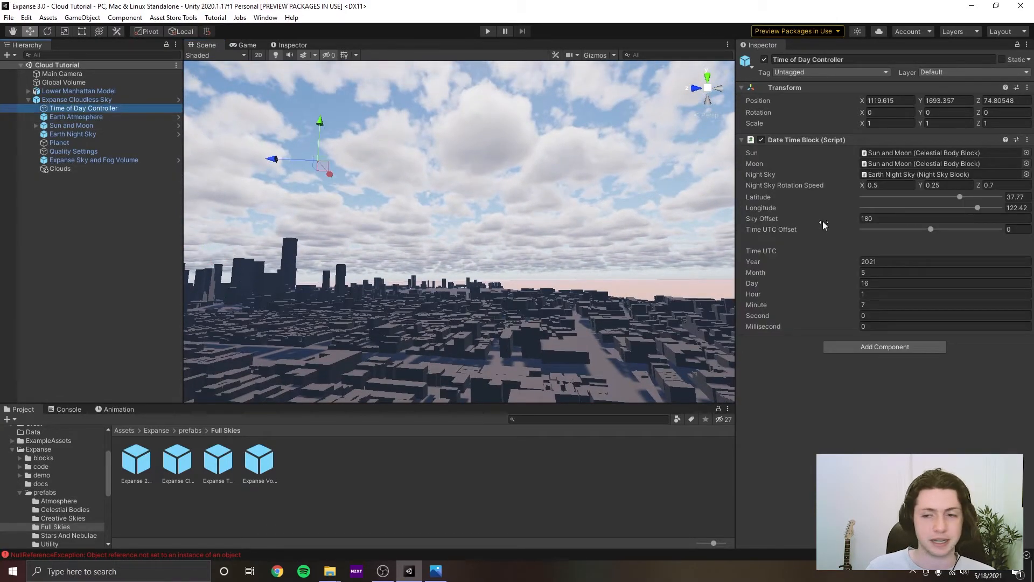
{"action": "left_click_drag", "start_coordinate": [769, 303], "coordinate": [625, 315]}
{"action": "right_click_drag", "start_coordinate": [581, 257], "coordinate": [454, 266]}
{"action": "key", "text": "ctrl+s"}
{"action": "middle_click_drag", "start_coordinate": [454, 266], "coordinate": [413, 282]}
{"action": "right_click_drag", "start_coordinate": [413, 282], "coordinate": [430, 266]}
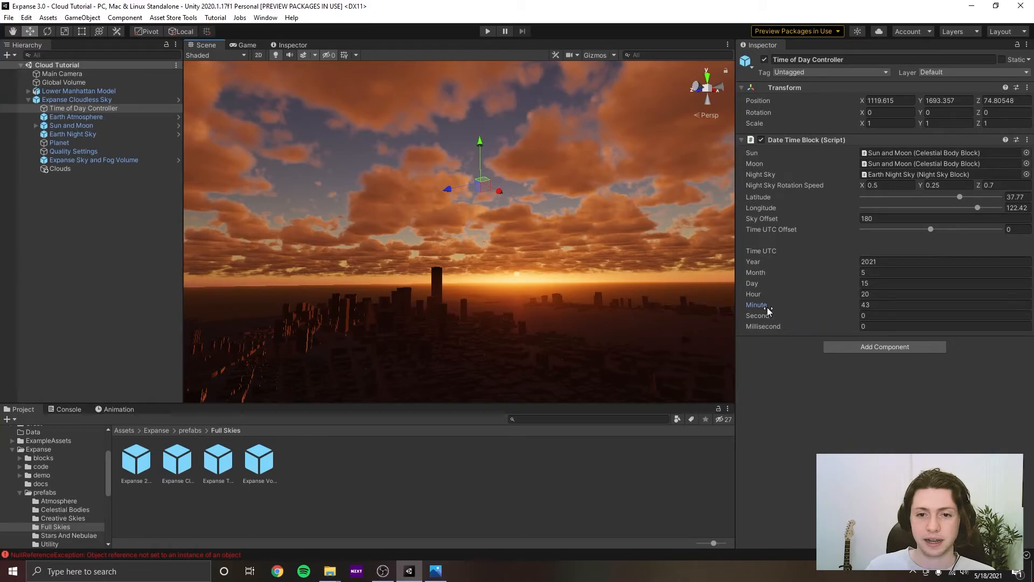
Advance the time of day to 21:09 UTC, save the scene and examine the clouds from several directions.
{"action": "left_click_drag", "start_coordinate": [768, 311], "coordinate": [748, 316]}
{"action": "key", "text": "ctrl+s"}
{"action": "right_click_drag", "start_coordinate": [462, 287], "coordinate": [501, 282]}
{"action": "middle_click_drag", "start_coordinate": [501, 281], "coordinate": [535, 272]}
{"action": "right_click_drag", "start_coordinate": [535, 272], "coordinate": [540, 274]}
{"action": "middle_click_drag", "start_coordinate": [539, 273], "coordinate": [583, 280]}
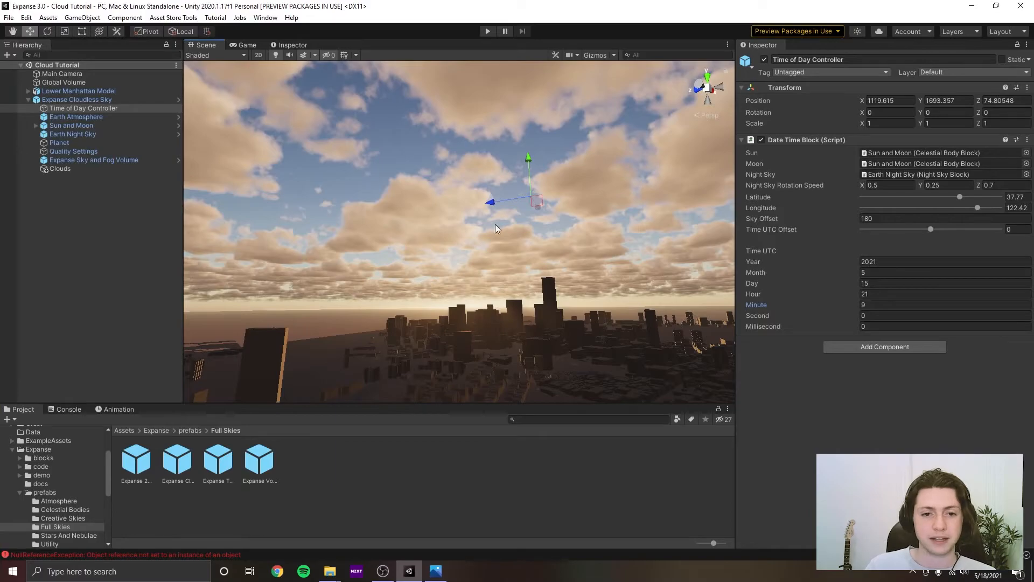
{"action": "right_click_drag", "start_coordinate": [559, 280], "coordinate": [341, 253]}
{"action": "right_click_drag", "start_coordinate": [668, 291], "coordinate": [393, 292]}
{"action": "right_click_drag", "start_coordinate": [566, 275], "coordinate": [486, 313]}
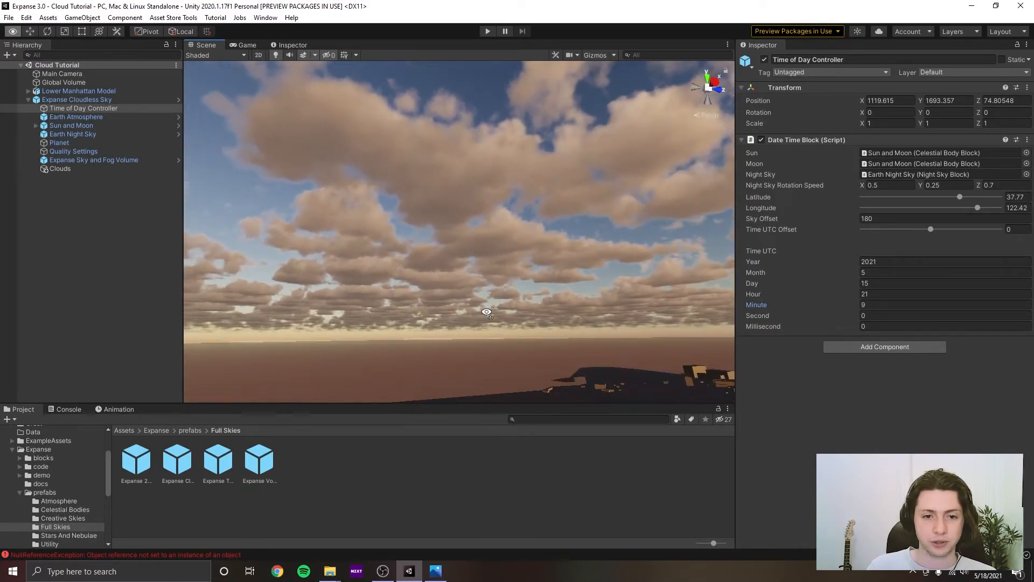
Set the Clouds object's lighting to Silver Intensity 1 and Silver Spread 0.24, save, and judge the glow around the low sun.
{"action": "right_click_drag", "start_coordinate": [322, 289], "coordinate": [472, 274]}
{"action": "right_click_drag", "start_coordinate": [400, 280], "coordinate": [325, 292]}
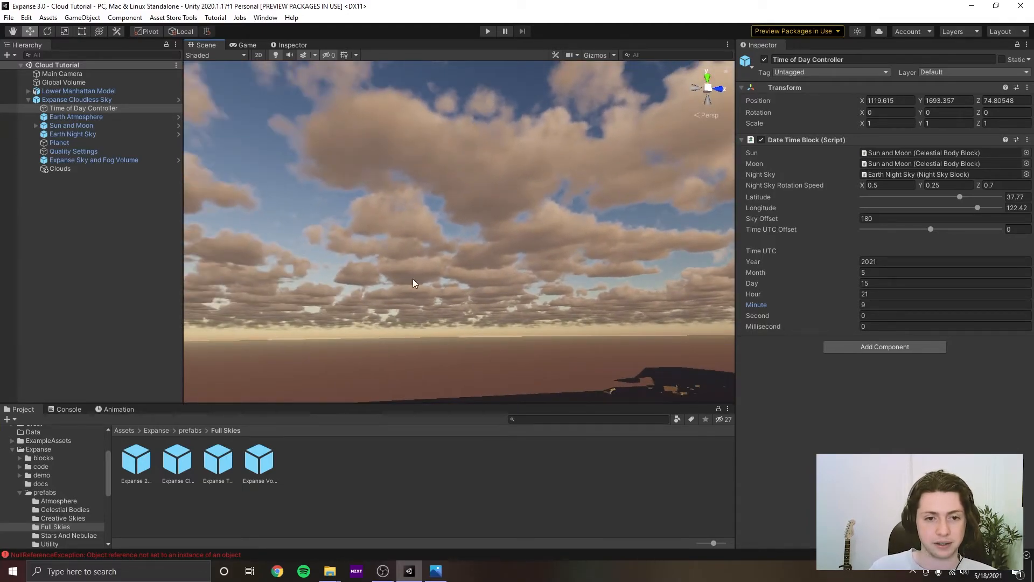
{"action": "right_click_drag", "start_coordinate": [414, 282], "coordinate": [354, 279]}
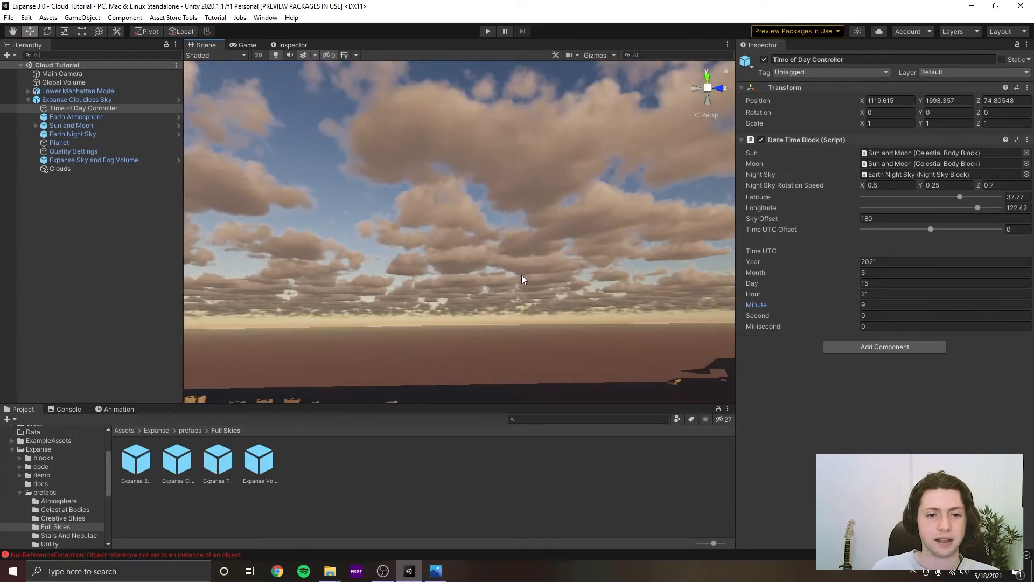
{"action": "mouse_move", "coordinate": [522, 279]}
{"action": "right_mouse_down"}
{"action": "mouse_move", "coordinate": [358, 270]}
{"action": "mouse_move", "coordinate": [508, 281]}
{"action": "right_mouse_up"}
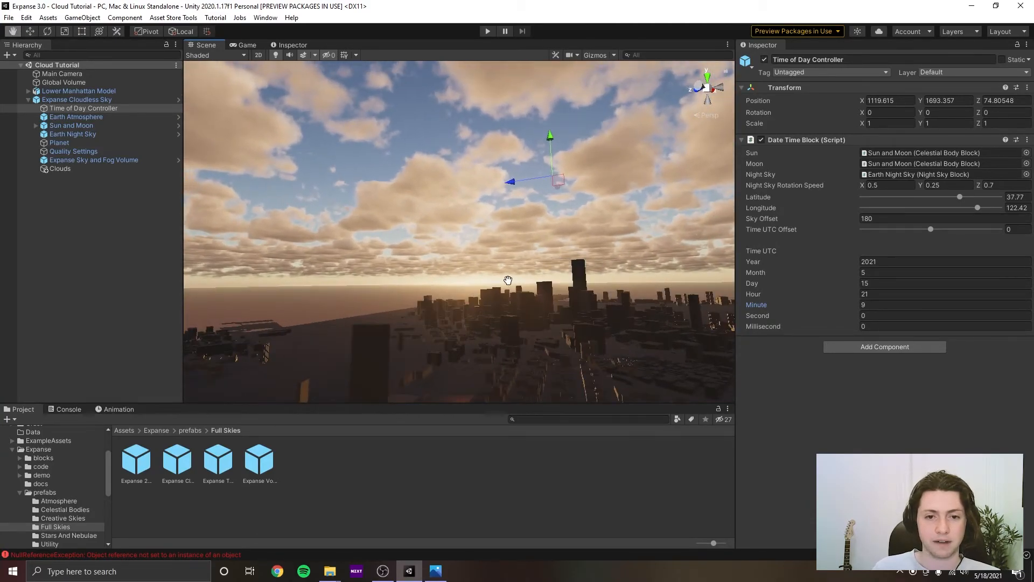
{"action": "left_click", "coordinate": [94, 161]}
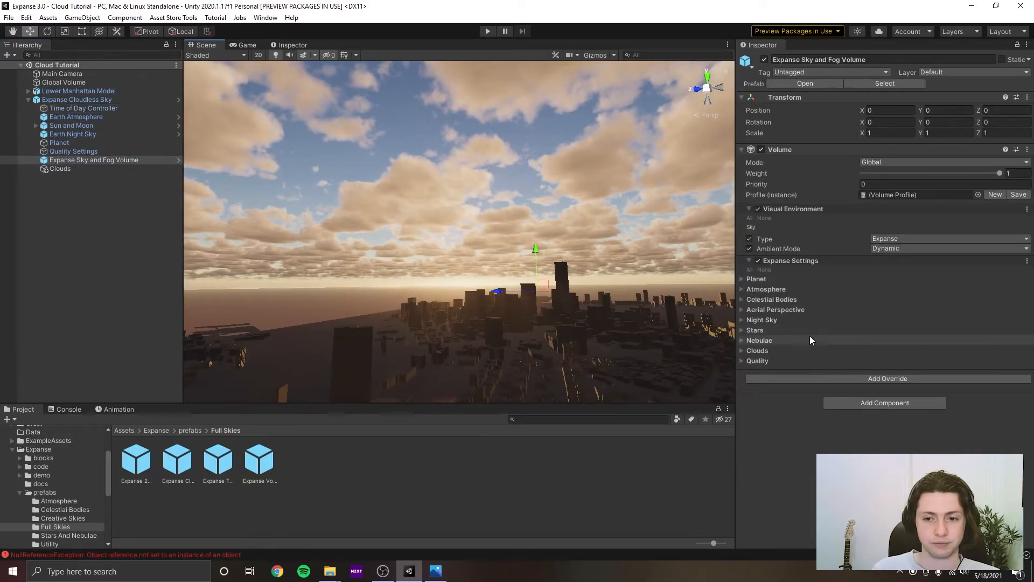
{"action": "left_click", "coordinate": [79, 117]}
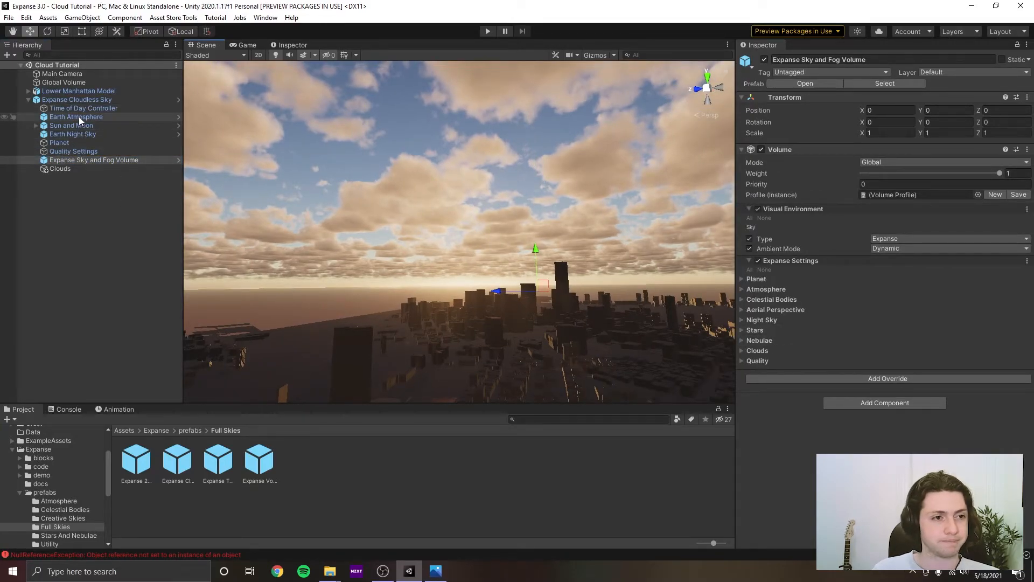
{"action": "left_click", "coordinate": [80, 168]}
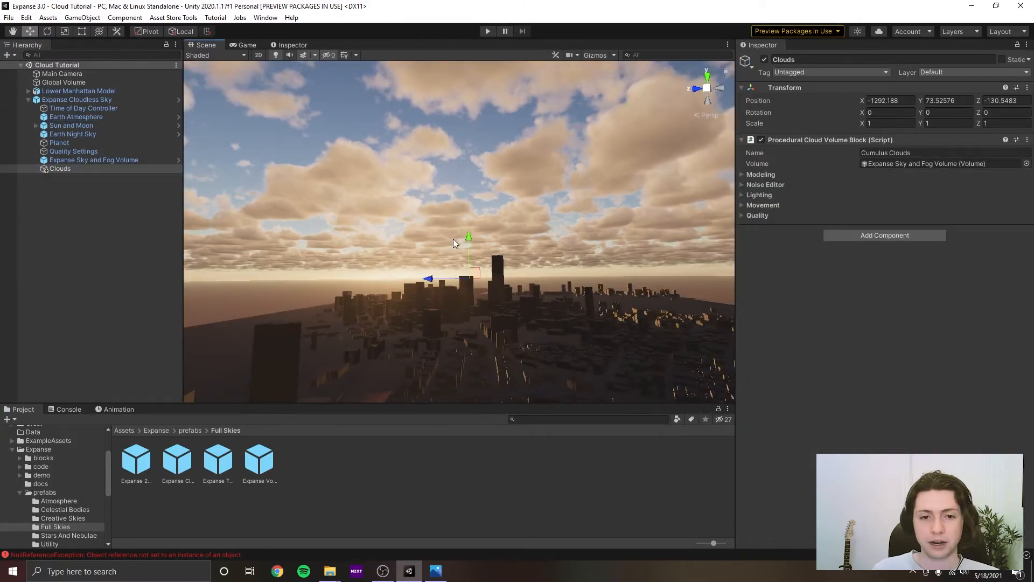
{"action": "left_click", "coordinate": [786, 198]}
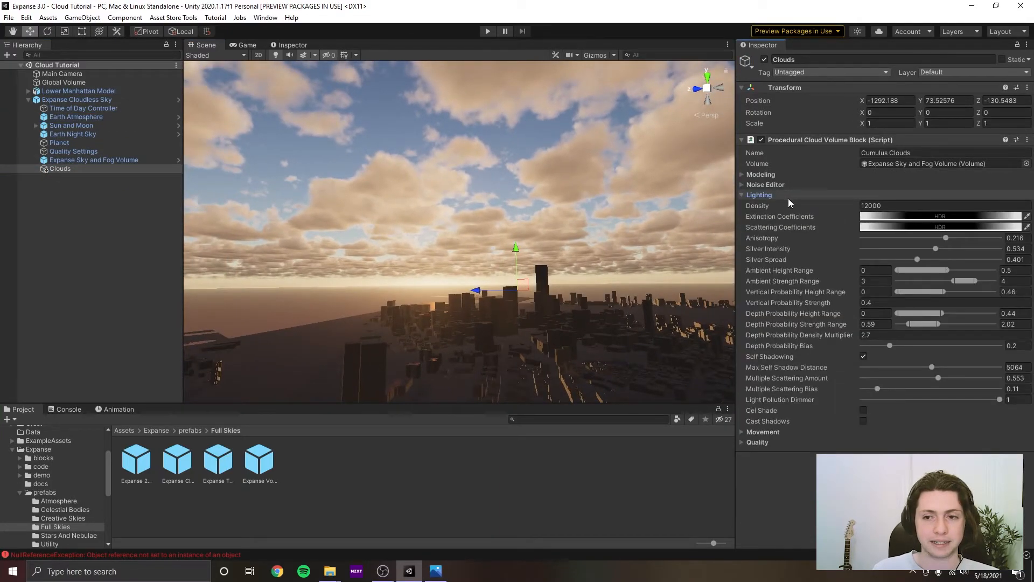
{"action": "left_click_drag", "start_coordinate": [943, 248], "coordinate": [986, 251]}
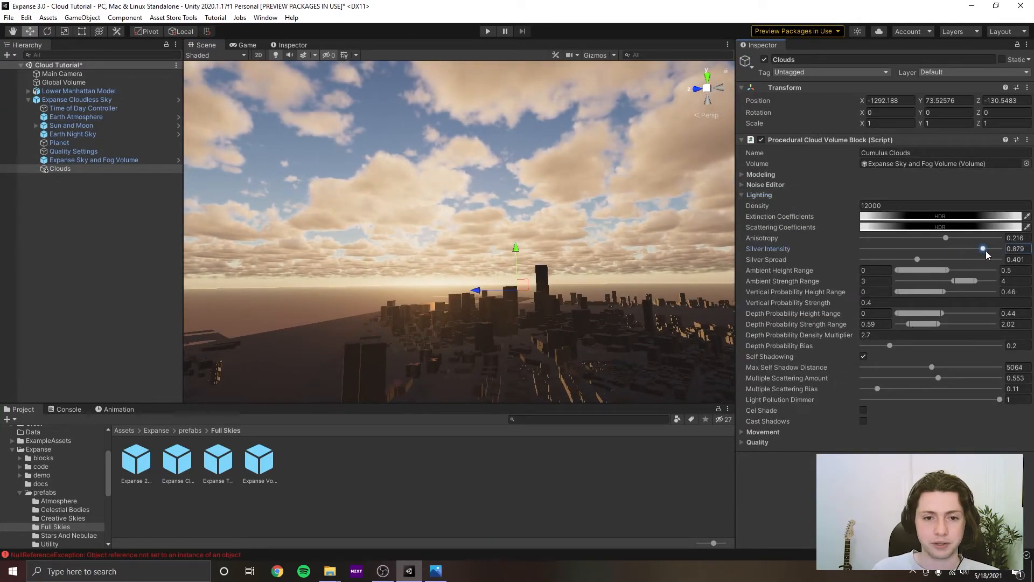
{"action": "key", "text": "ctrl+s"}
{"action": "right_click_drag", "start_coordinate": [666, 264], "coordinate": [616, 245]}
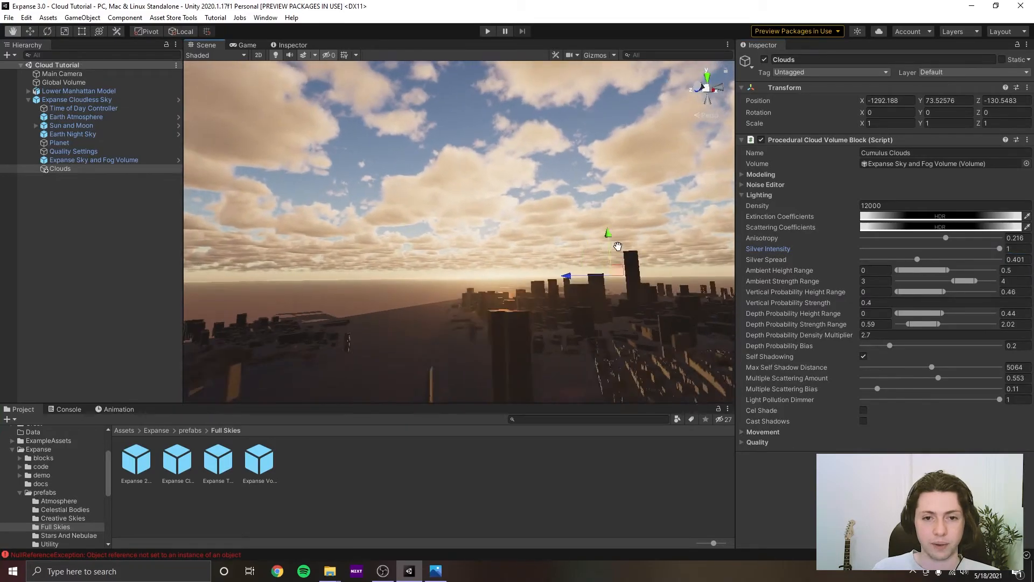
{"action": "left_click_drag", "start_coordinate": [904, 260], "coordinate": [895, 266]}
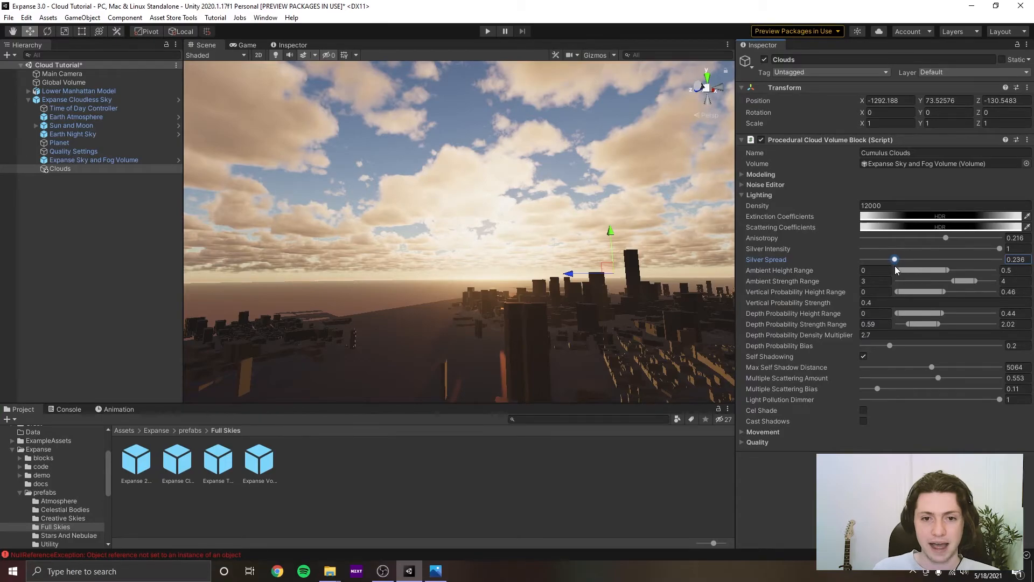
{"action": "right_click_drag", "start_coordinate": [525, 259], "coordinate": [545, 257]}
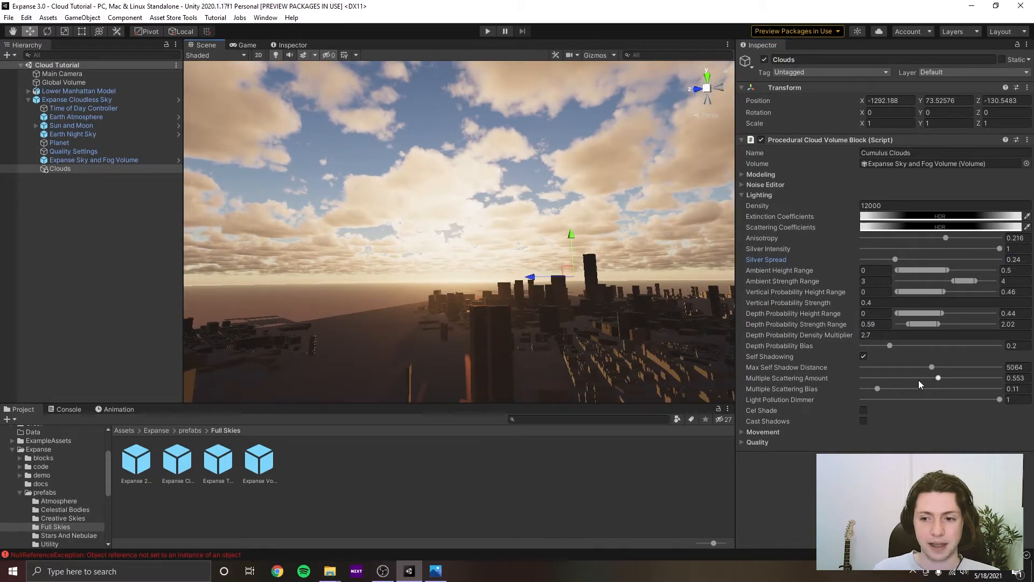
Set the clouds' Multiple Scattering Amount to 0.561, Multiple Scattering Bias to 0.138 and Anisotropy to 0.201, and save the scene.
{"action": "mouse_move", "coordinate": [919, 379]}
{"action": "left_mouse_down"}
{"action": "mouse_move", "coordinate": [947, 372]}
{"action": "mouse_move", "coordinate": [880, 393]}
{"action": "left_mouse_up"}
{"action": "left_click", "coordinate": [885, 388]}
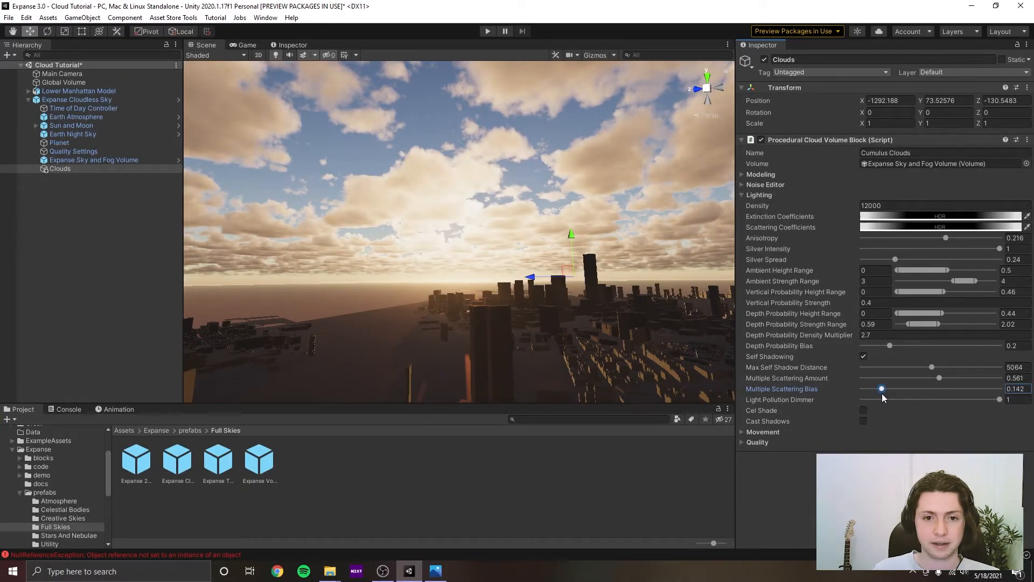
{"action": "left_click_drag", "start_coordinate": [882, 393], "coordinate": [881, 394]}
{"action": "right_click_drag", "start_coordinate": [604, 267], "coordinate": [568, 250]}
{"action": "mouse_move", "coordinate": [920, 379]}
{"action": "left_mouse_down"}
{"action": "mouse_move", "coordinate": [964, 381]}
{"action": "mouse_move", "coordinate": [940, 387]}
{"action": "left_mouse_up"}
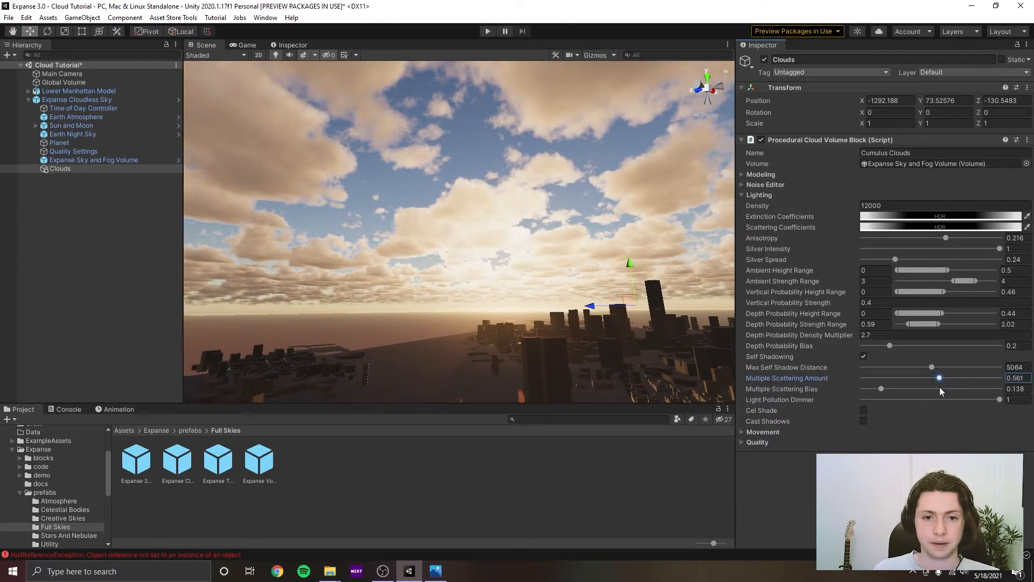
{"action": "left_click_drag", "start_coordinate": [940, 243], "coordinate": [945, 245]}
{"action": "right_click_drag", "start_coordinate": [474, 242], "coordinate": [270, 194]}
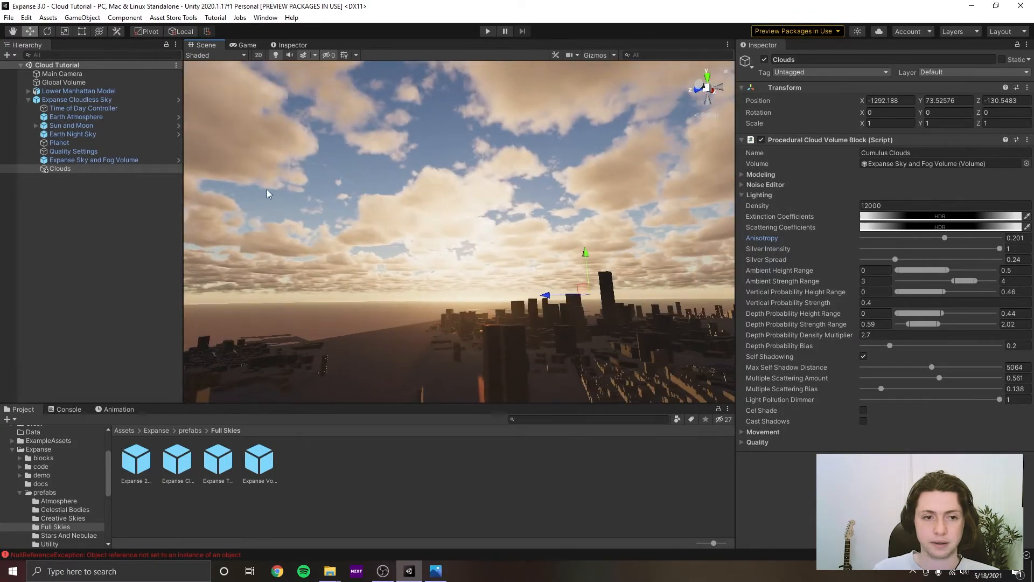
Move the Time of Day Controller back to day 15, 11:28 UTC, and save the scene to view the clouds at night.
{"action": "left_click", "coordinate": [82, 108]}
{"action": "left_click_drag", "start_coordinate": [776, 305], "coordinate": [723, 312]}
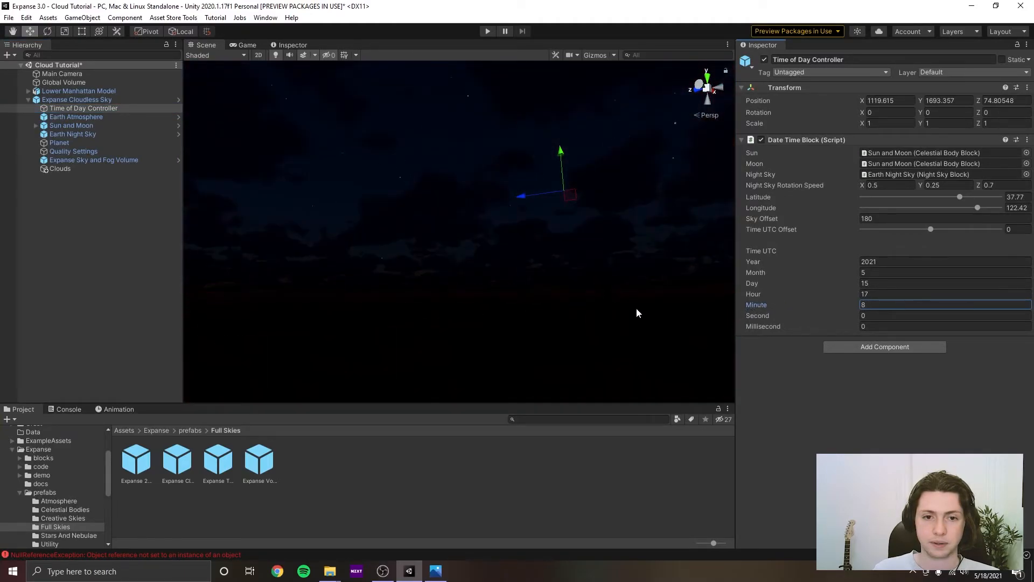
{"action": "left_click_drag", "start_coordinate": [636, 313], "coordinate": [460, 292]}
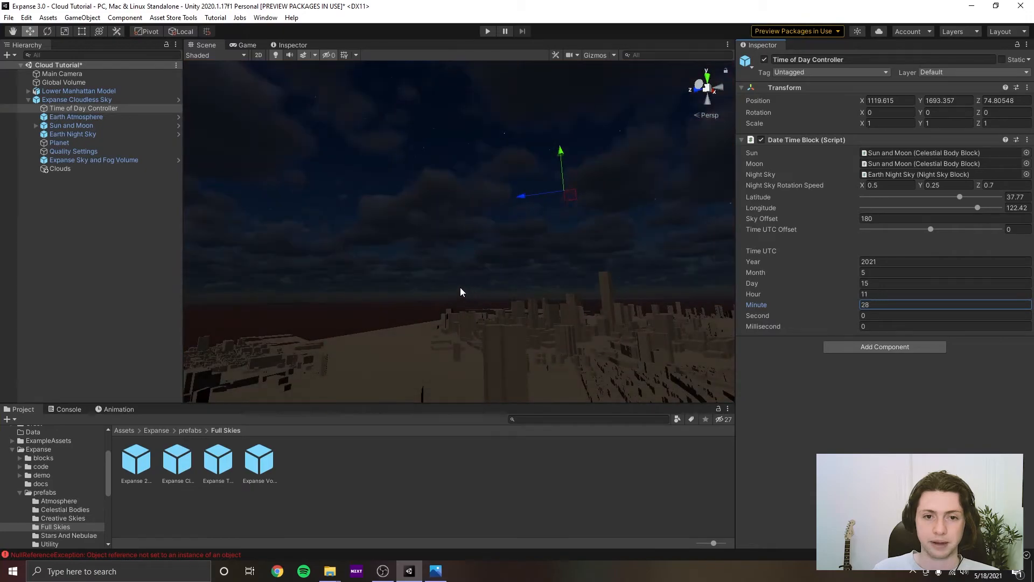
{"action": "key", "text": "ctrl+s"}
{"action": "right_click_drag", "start_coordinate": [460, 291], "coordinate": [593, 275]}
Set the Time of Day Controller to day 16, 00:00 UTC, save the scene and inspect the daytime clouds.
{"action": "left_click_drag", "start_coordinate": [752, 303], "coordinate": [161, 316]}
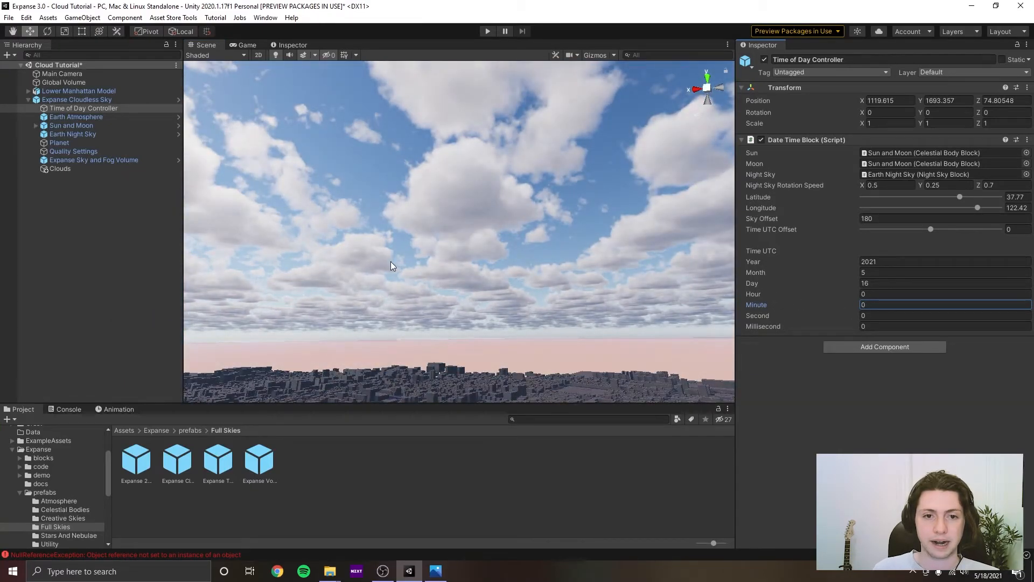
{"action": "key", "text": "ctrl+s"}
{"action": "right_click_drag", "start_coordinate": [393, 266], "coordinate": [535, 224]}
{"action": "right_click_drag", "start_coordinate": [543, 267], "coordinate": [584, 271]}
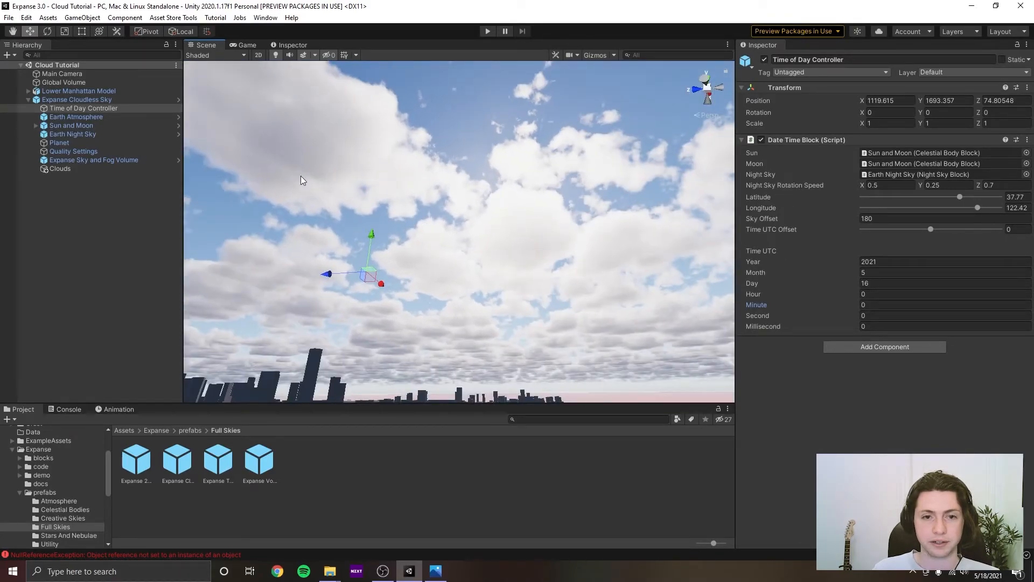
Set the Earth Atmosphere's Aerosols layer to Density 2.2, Thickness 559.5 and Radius 150000.
{"action": "left_click", "coordinate": [77, 117]}
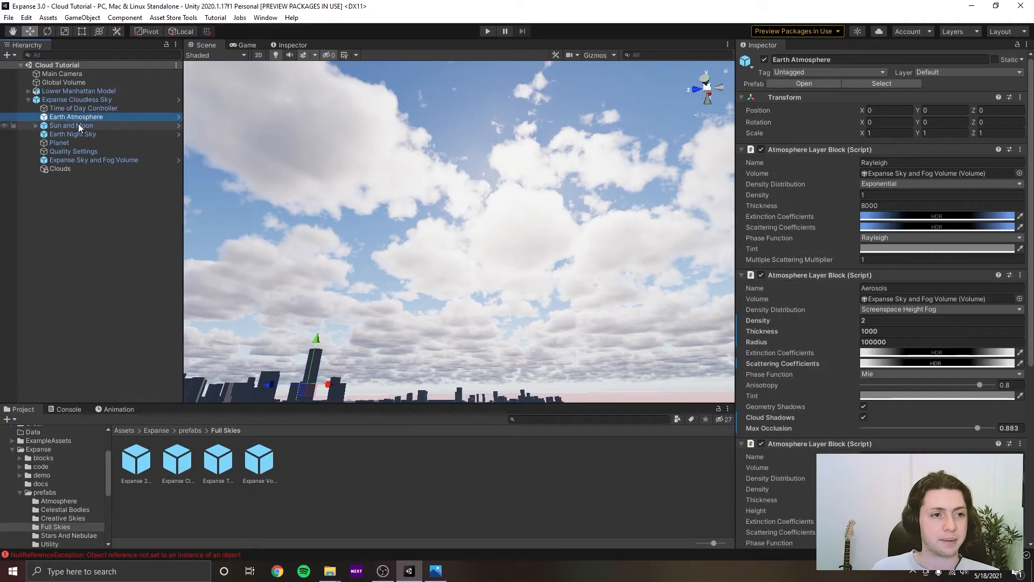
{"action": "left_click", "coordinate": [79, 125]}
{"action": "left_click", "coordinate": [85, 107]}
{"action": "left_click", "coordinate": [91, 115]}
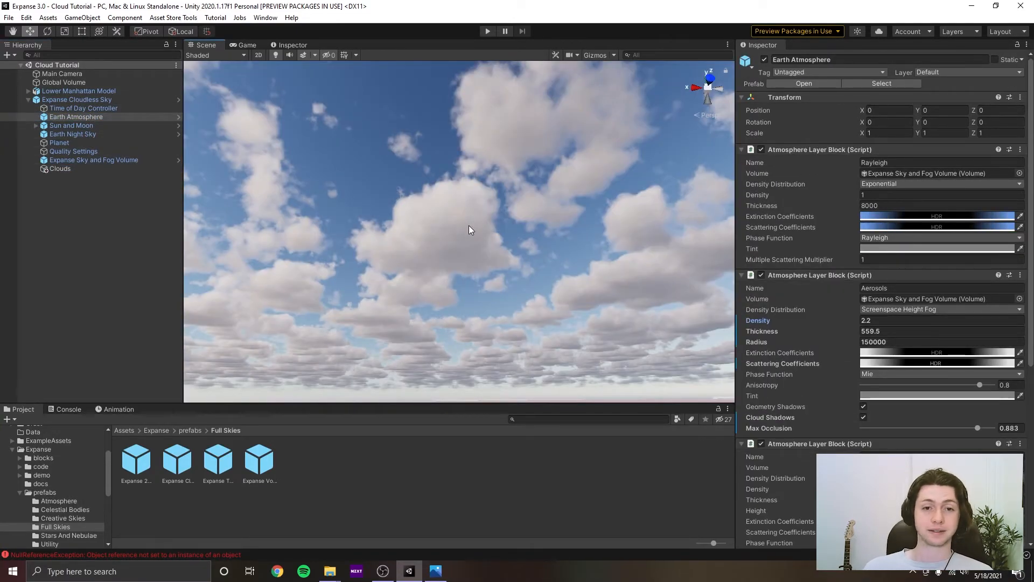
{"action": "right_click_drag", "start_coordinate": [474, 228], "coordinate": [467, 227]}
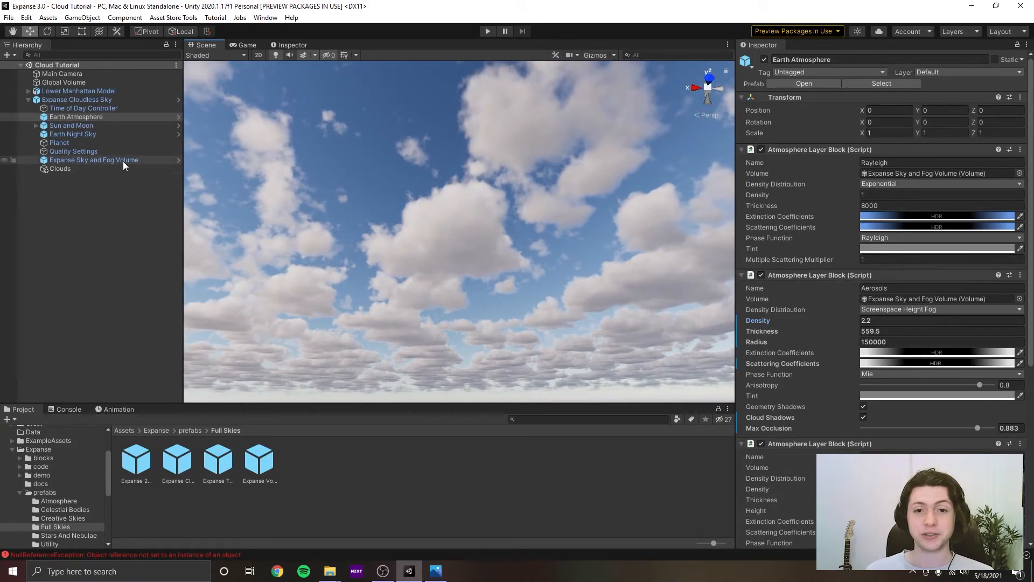
Turn off Use Offset in the Clouds object's Movement settings, save the scene and watch the clouds drift.
{"action": "left_click", "coordinate": [76, 168]}
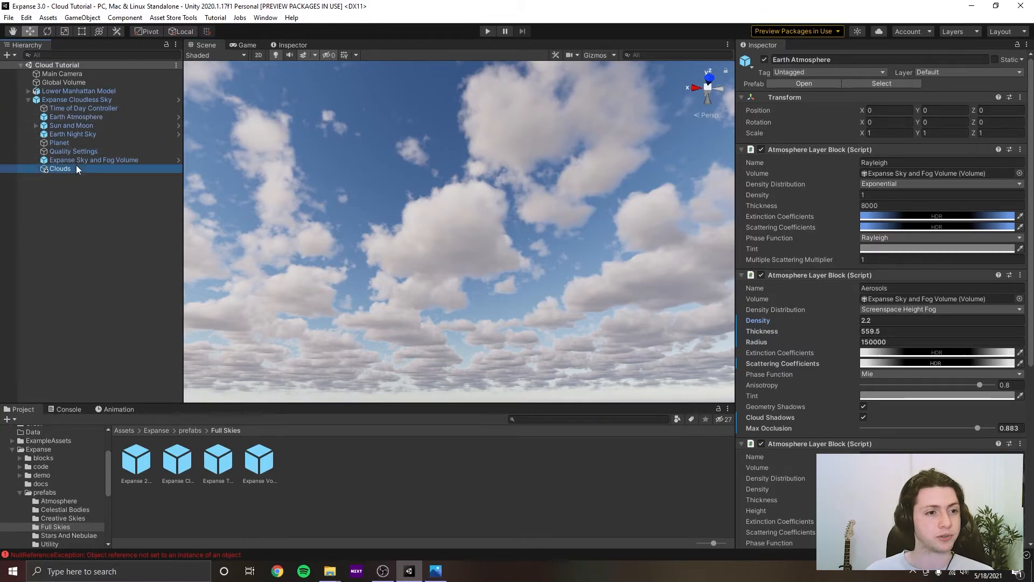
{"action": "left_click", "coordinate": [770, 174]}
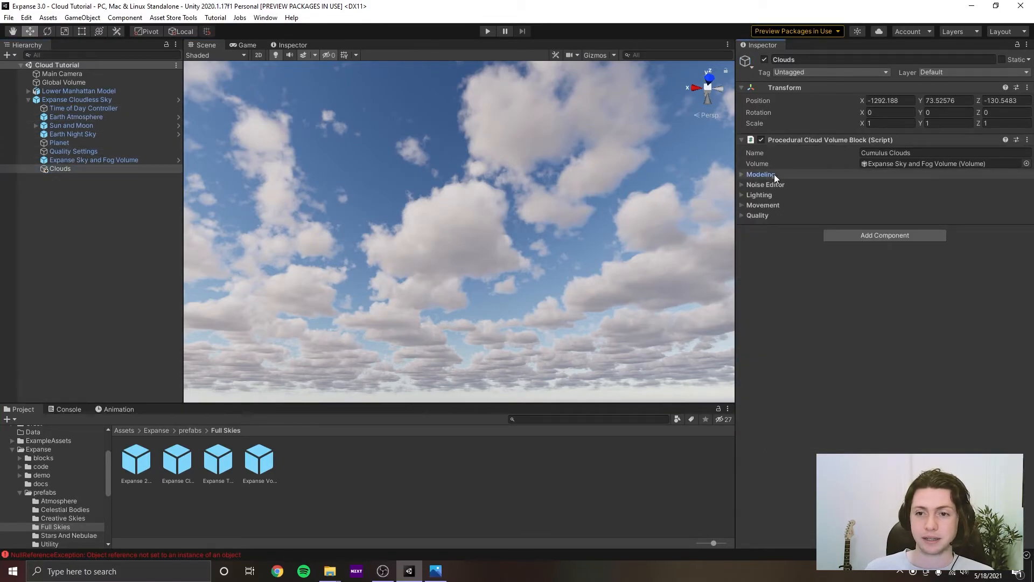
{"action": "left_click", "coordinate": [760, 204]}
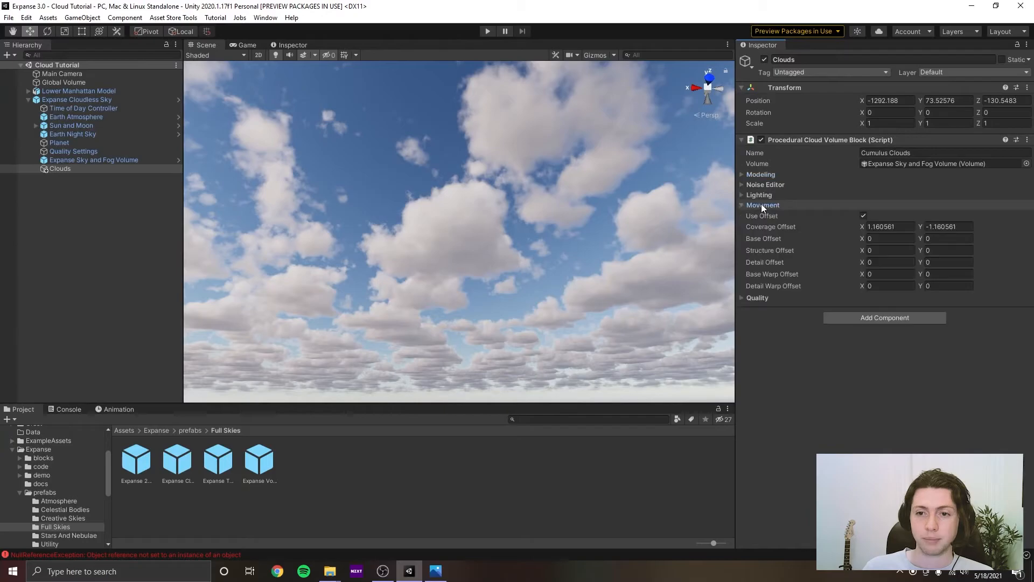
{"action": "left_click", "coordinate": [863, 215]}
{"action": "left_click_drag", "start_coordinate": [616, 236], "coordinate": [515, 244], "text": "alt"}
{"action": "key", "text": "ctrl+s"}
{"action": "right_click_drag", "start_coordinate": [515, 240], "coordinate": [598, 240]}
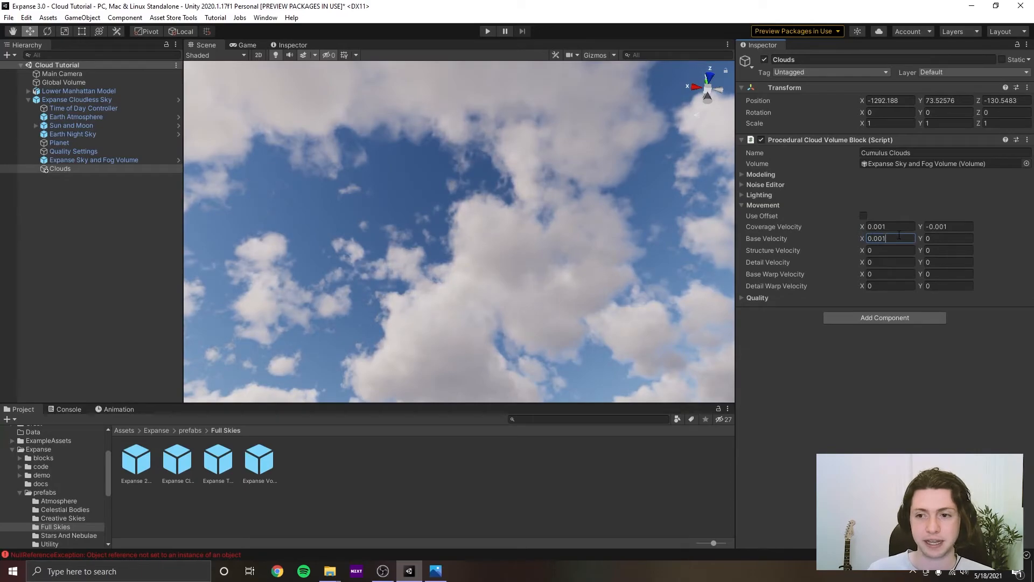
Set the clouds' Base Velocity to 0.001 and Coverage Velocity to 0 on both X and Y.
{"action": "key", "text": "Return"}
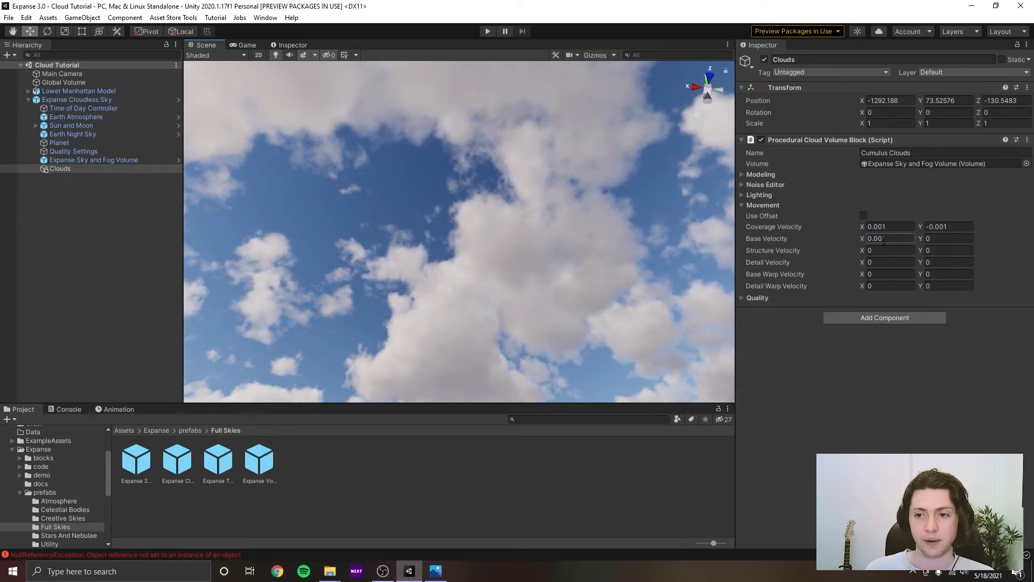
{"action": "left_click", "coordinate": [951, 238]}
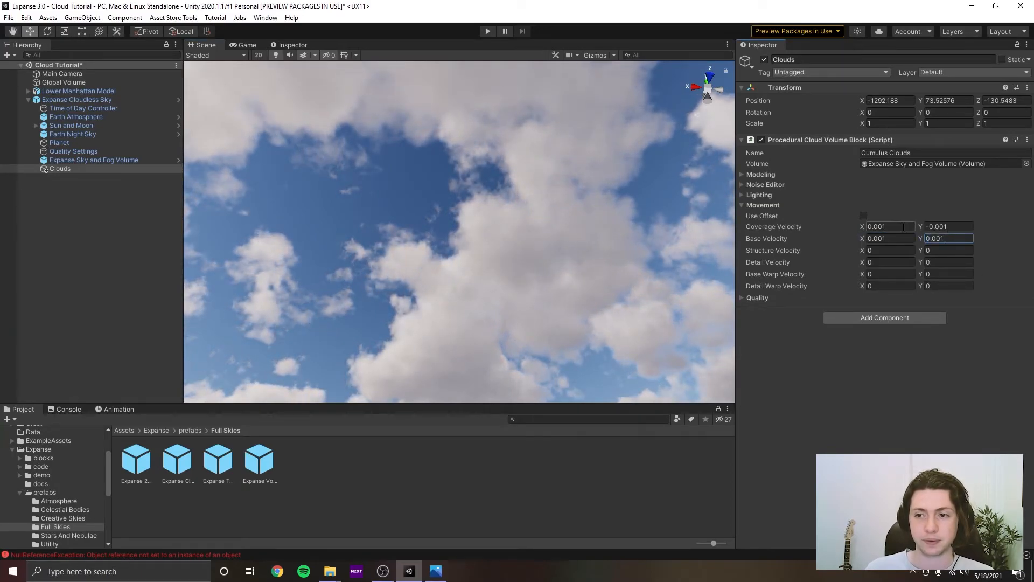
{"action": "key", "text": "Return"}
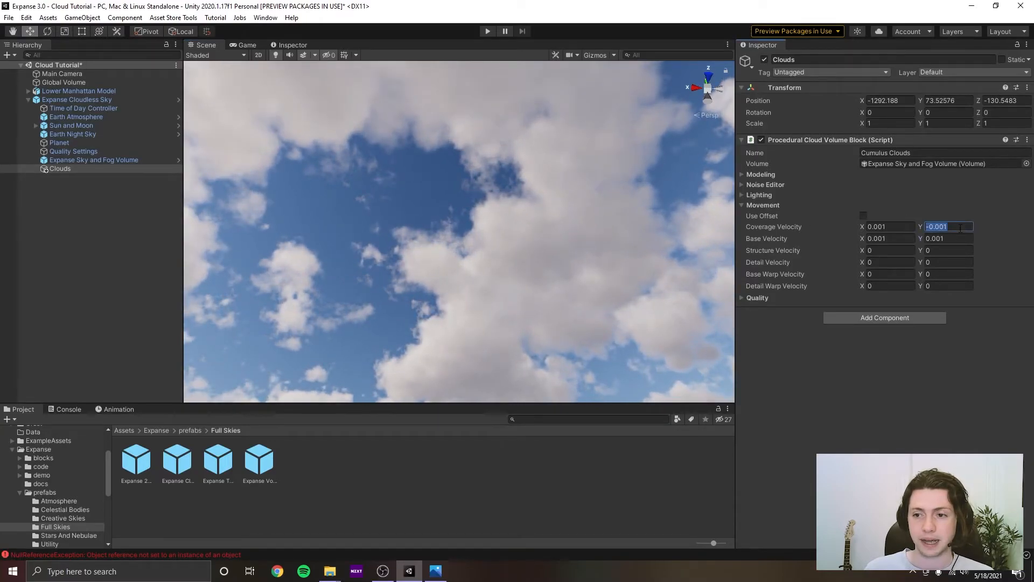
{"action": "mouse_move", "coordinate": [590, 235]}
{"action": "right_mouse_down"}
{"action": "mouse_move", "coordinate": [522, 289]}
{"action": "mouse_move", "coordinate": [591, 237]}
{"action": "mouse_move", "coordinate": [592, 246]}
{"action": "right_mouse_up"}
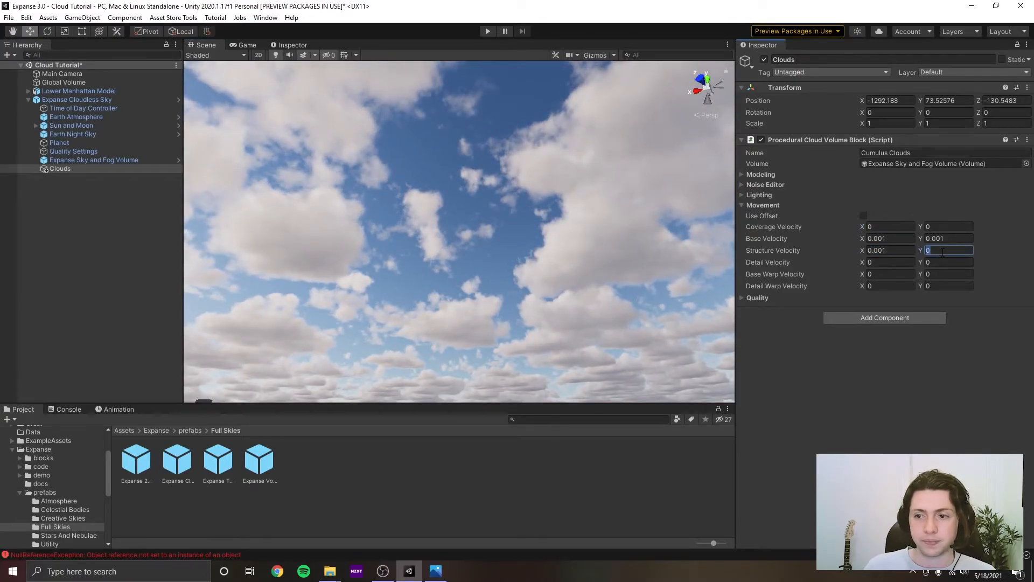
Try Structure Velocity values of 0.001 and 0.01 on both X and Y and compare the cloud motion.
{"action": "type", "text": "0.001"}
{"action": "right_click_drag", "start_coordinate": [571, 215], "coordinate": [531, 208]}
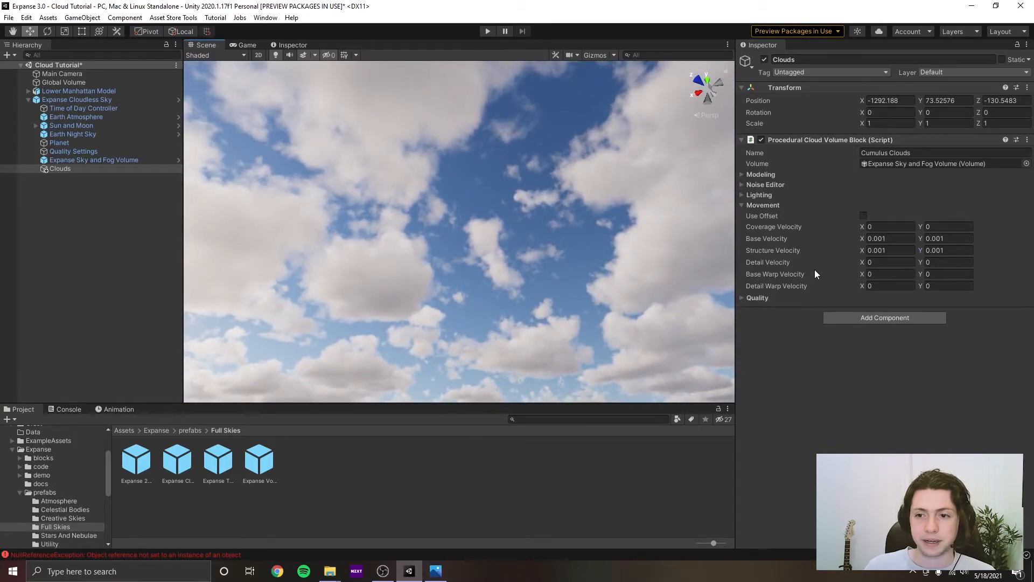
{"action": "key", "text": "BackSpace"}
{"action": "right_click", "coordinate": [602, 208]}
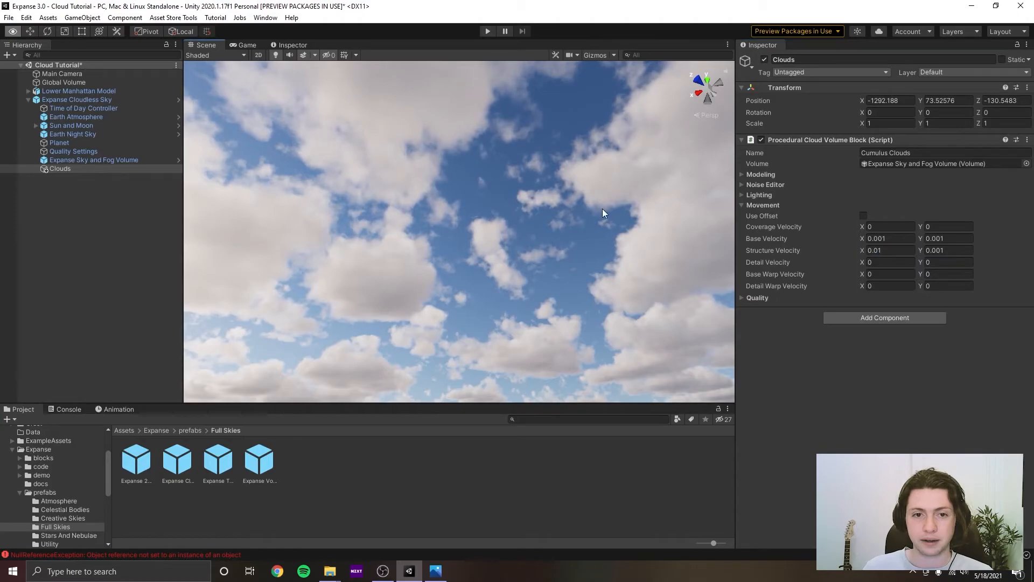
{"action": "left_click_drag", "start_coordinate": [884, 251], "coordinate": [805, 247]}
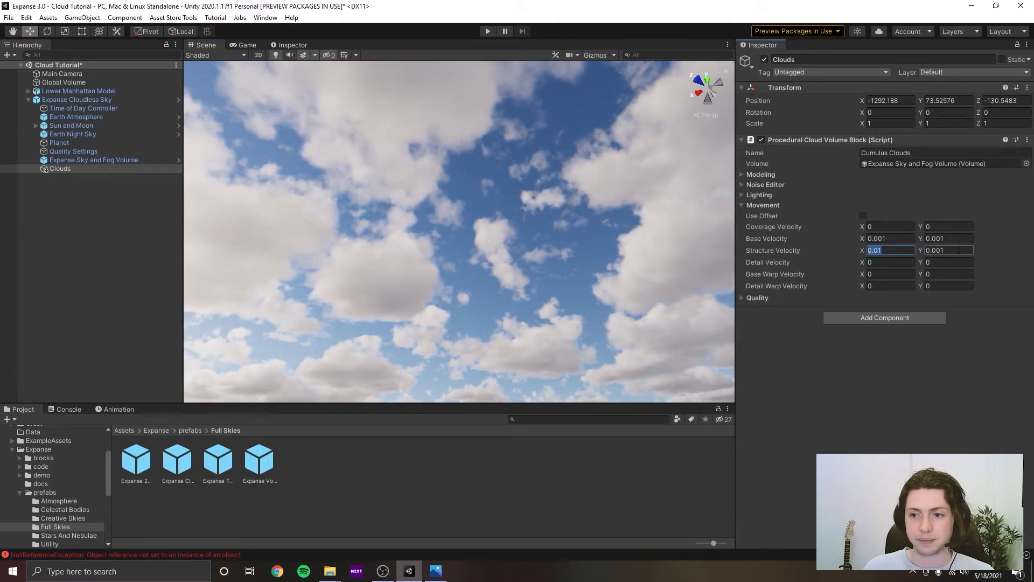
{"action": "right_click_drag", "start_coordinate": [572, 248], "coordinate": [561, 229]}
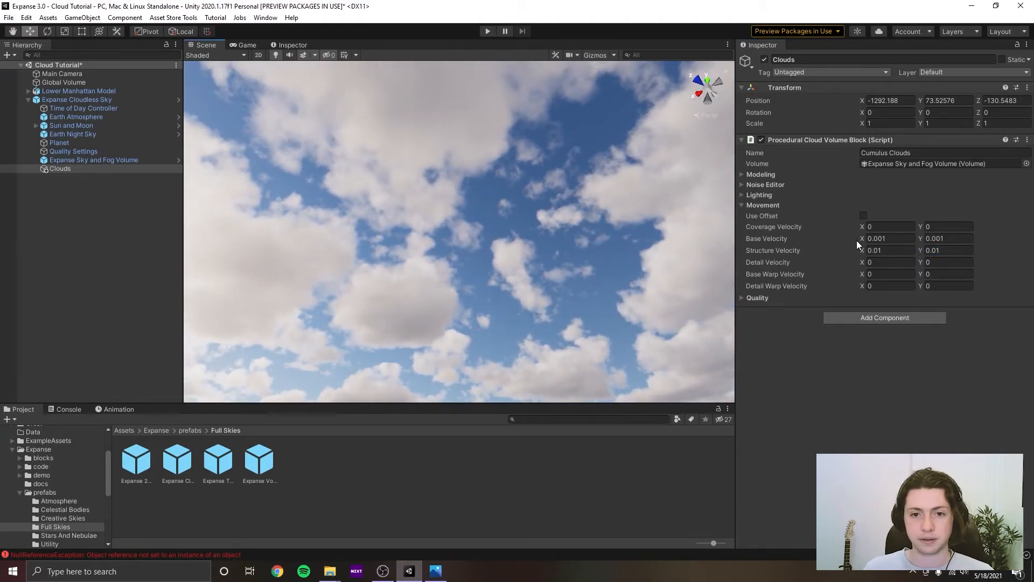
Set the clouds' Structure Velocity to 0.02 on both X and Y.
{"action": "left_click", "coordinate": [876, 250]}
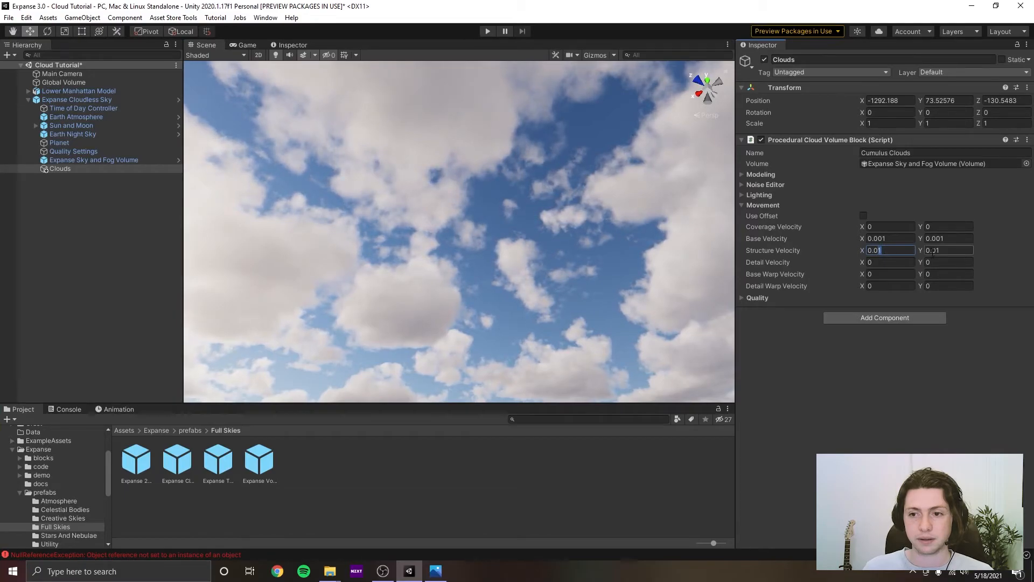
{"action": "type", "text": "0.05"}
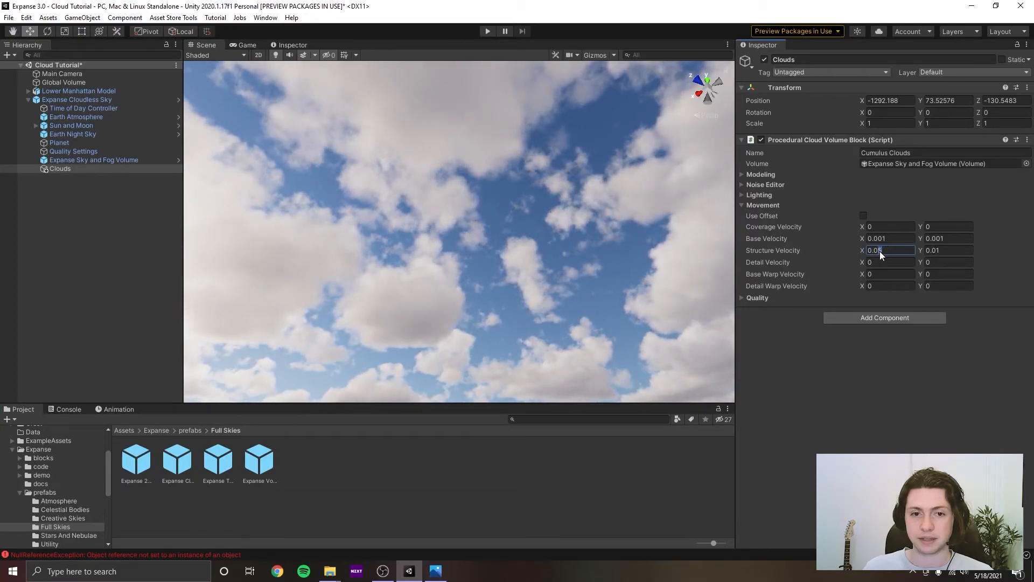
{"action": "type", "text": "2"}
{"action": "key", "text": "Return"}
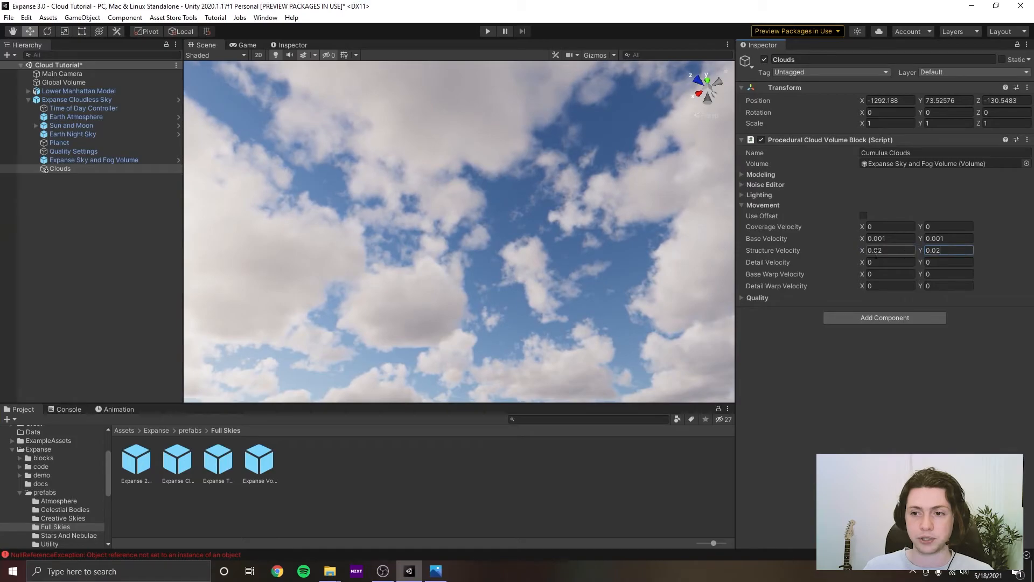
{"action": "key", "text": "Return"}
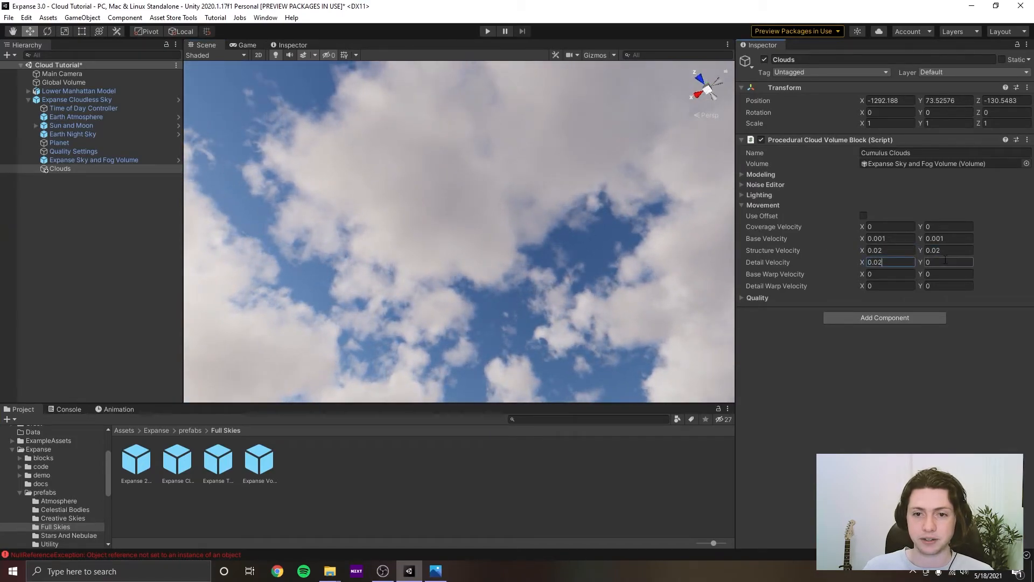
Set the clouds' Detail Velocity to 0.02 on X and Y, watch the motion and save the scene.
{"action": "left_click", "coordinate": [948, 261]}
{"action": "type", "text": "0.02"}
{"action": "key", "text": "Return"}
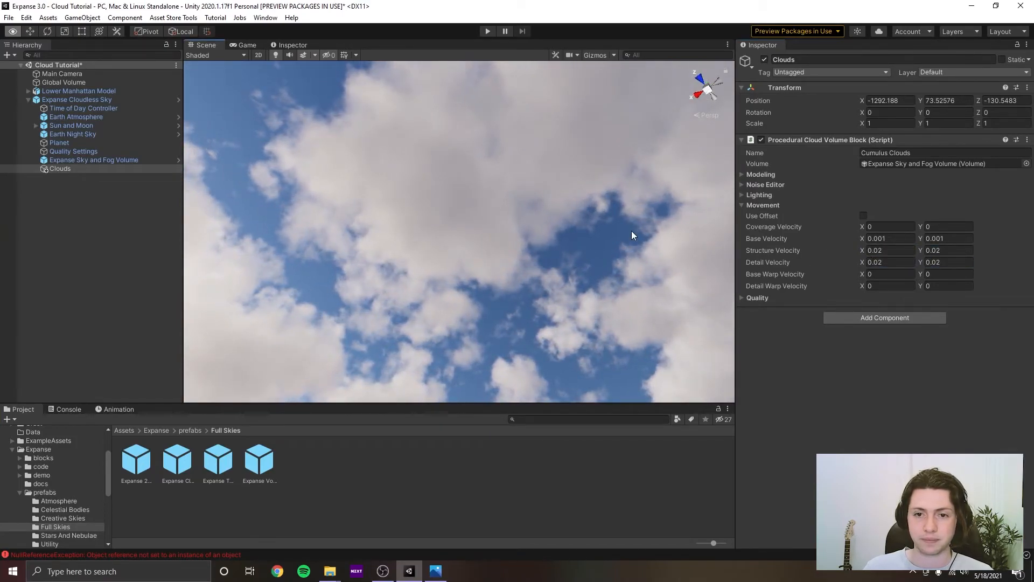
{"action": "right_click_drag", "start_coordinate": [631, 231], "coordinate": [589, 260]}
{"action": "key", "text": "ctrl+s"}
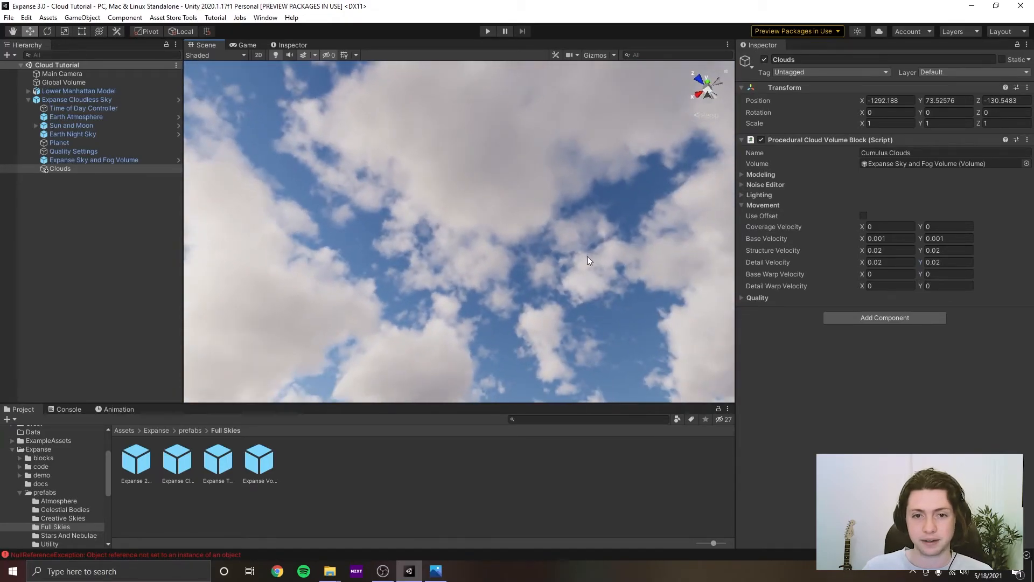
Try a Detail Velocity of 0.1 on both X and Y and watch the cloud edges.
{"action": "left_click", "coordinate": [888, 263]}
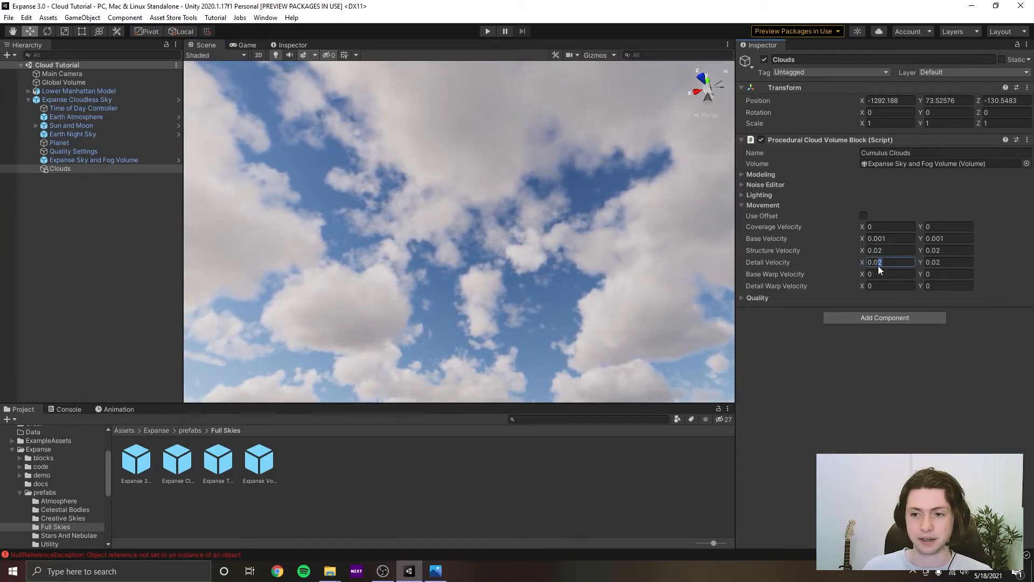
{"action": "type", "text": "1"}
{"action": "left_click", "coordinate": [931, 263]}
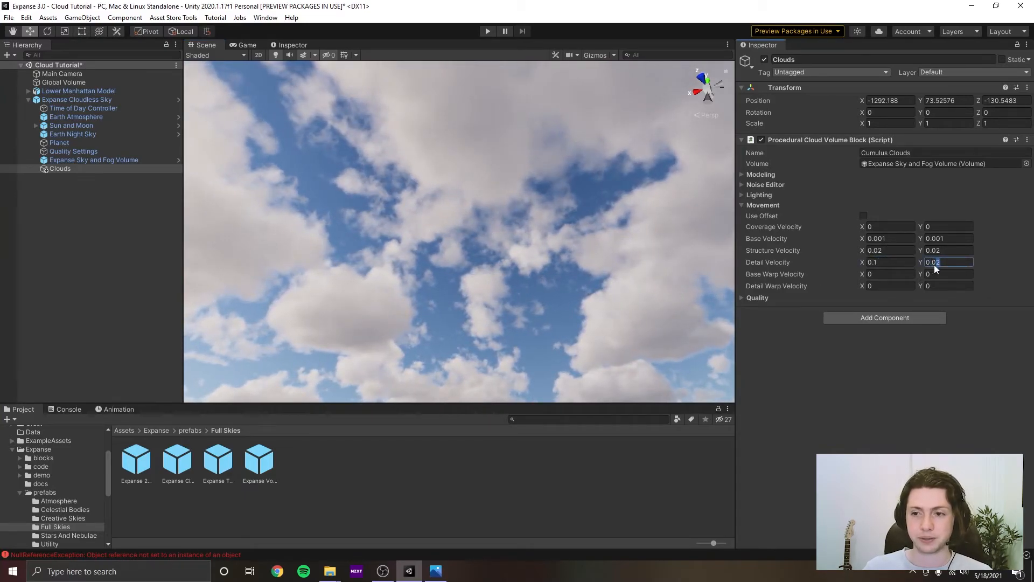
{"action": "type", "text": "1"}
{"action": "right_click_drag", "start_coordinate": [631, 222], "coordinate": [596, 218]}
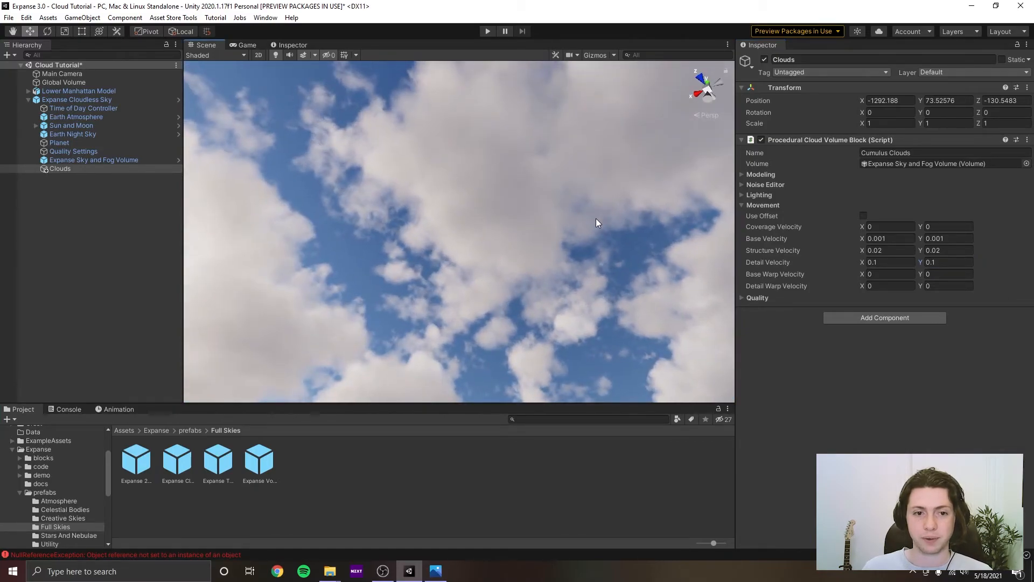
Try a Structure Velocity of 0.05 on both X and Y and watch the clouds evolve.
{"action": "left_click", "coordinate": [878, 251]}
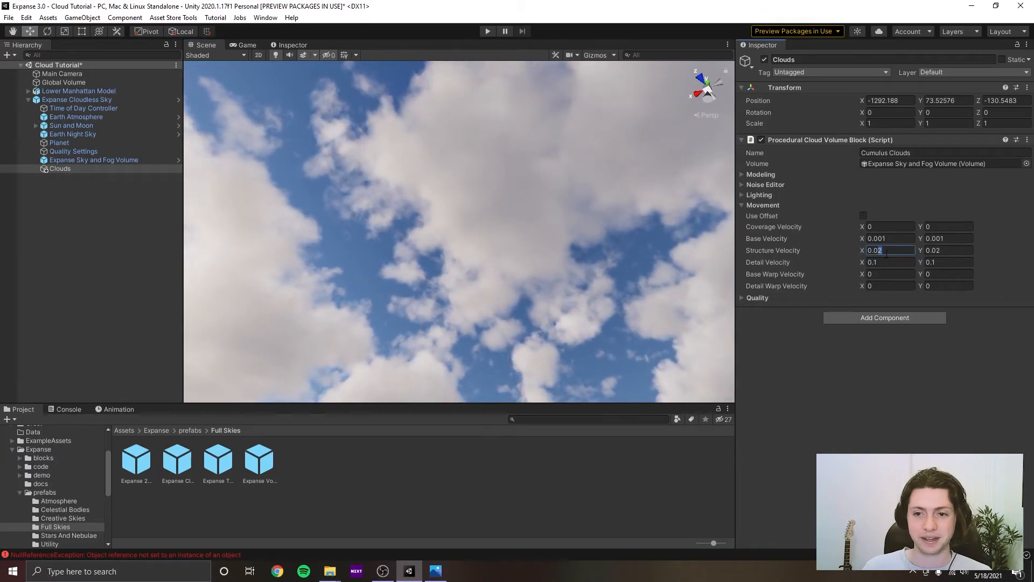
{"action": "type", "text": "0.05"}
{"action": "key", "text": "Tab"}
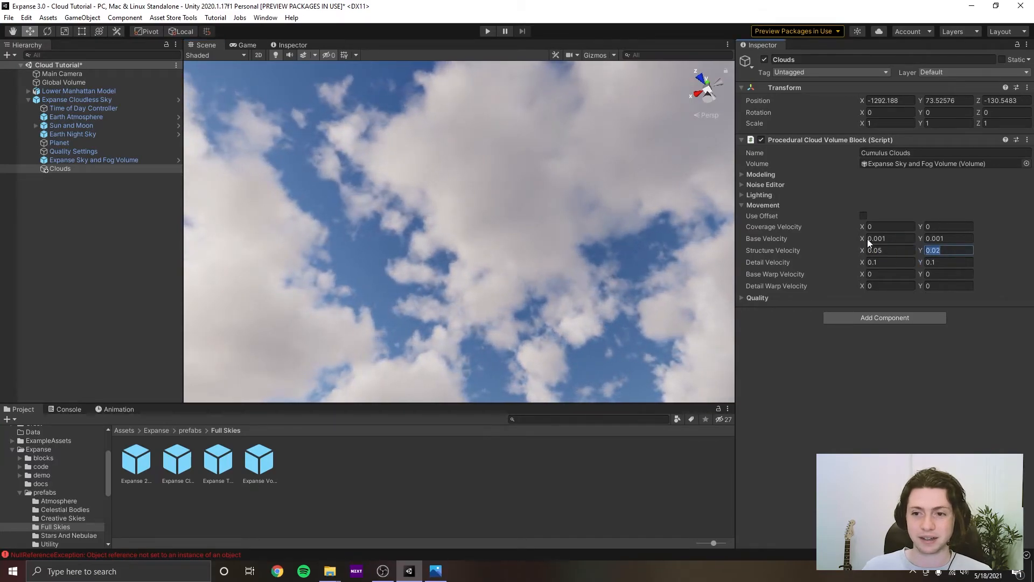
{"action": "type", "text": "0.05"}
{"action": "right_click_drag", "start_coordinate": [561, 201], "coordinate": [538, 248]}
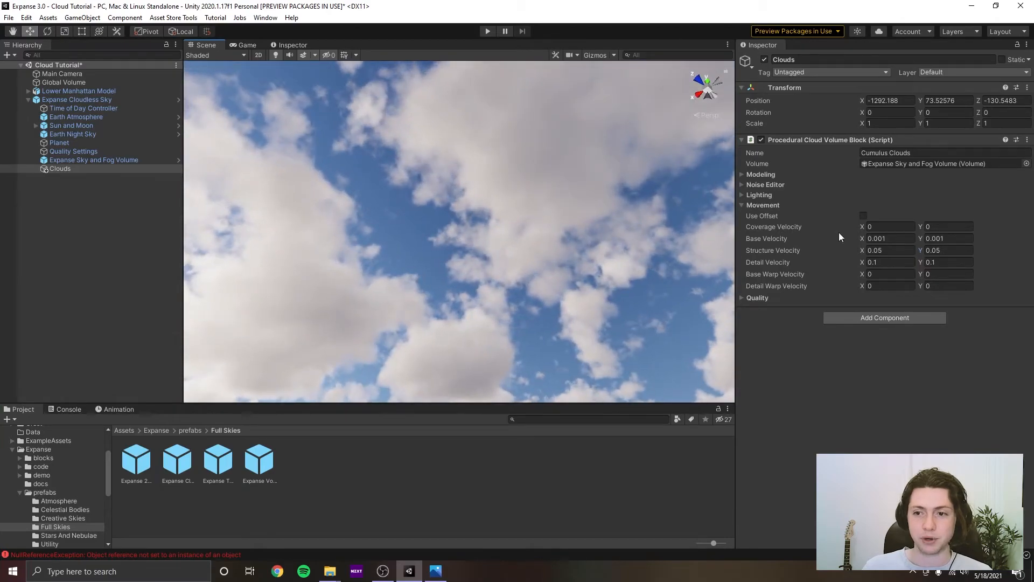
Try a Base Velocity of 0.01 on both X and Y and watch the clouds move.
{"action": "left_click", "coordinate": [877, 238]}
{"action": "type", "text": "0.01"}
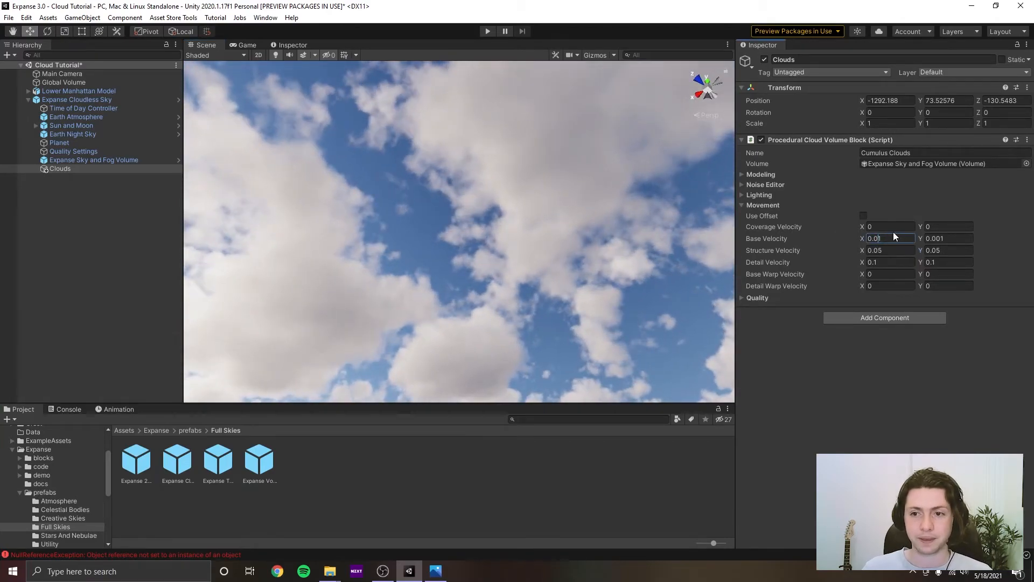
{"action": "key", "text": "Tab"}
{"action": "type", "text": "0.01"}
{"action": "right_click_drag", "start_coordinate": [590, 211], "coordinate": [501, 253]}
Set the clouds' Base Velocity back to 0.001 on both X and Y.
{"action": "left_click", "coordinate": [884, 239]}
{"action": "key", "text": "ctrl+c"}
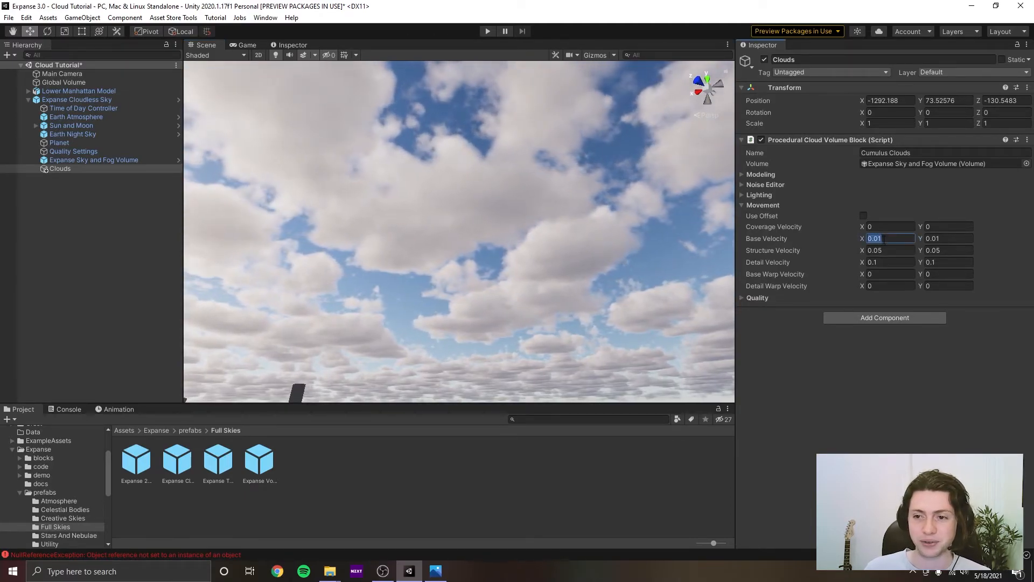
{"action": "type", "text": "0.00"}
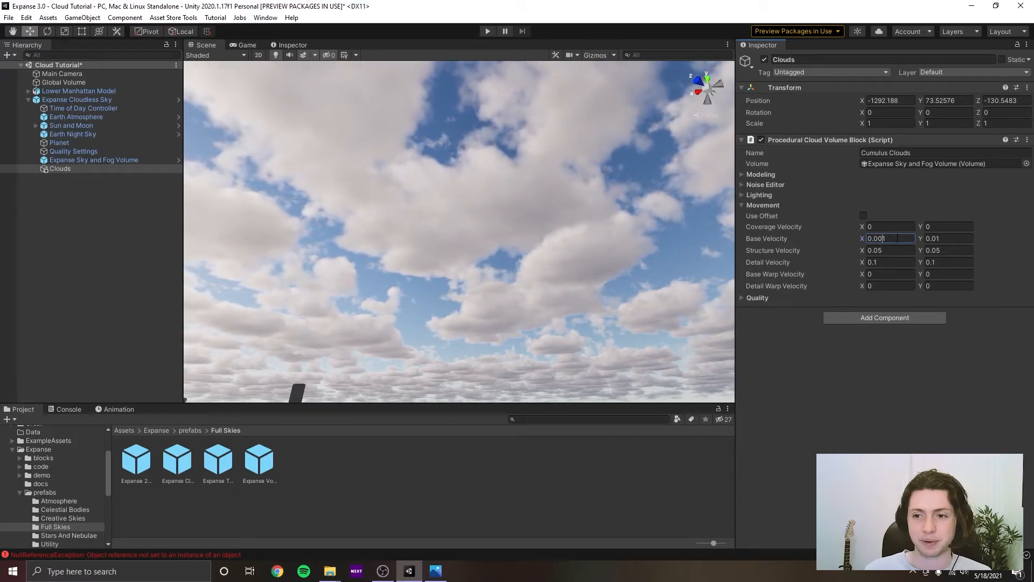
{"action": "key", "text": "Tab"}
{"action": "type", "text": "0.001"}
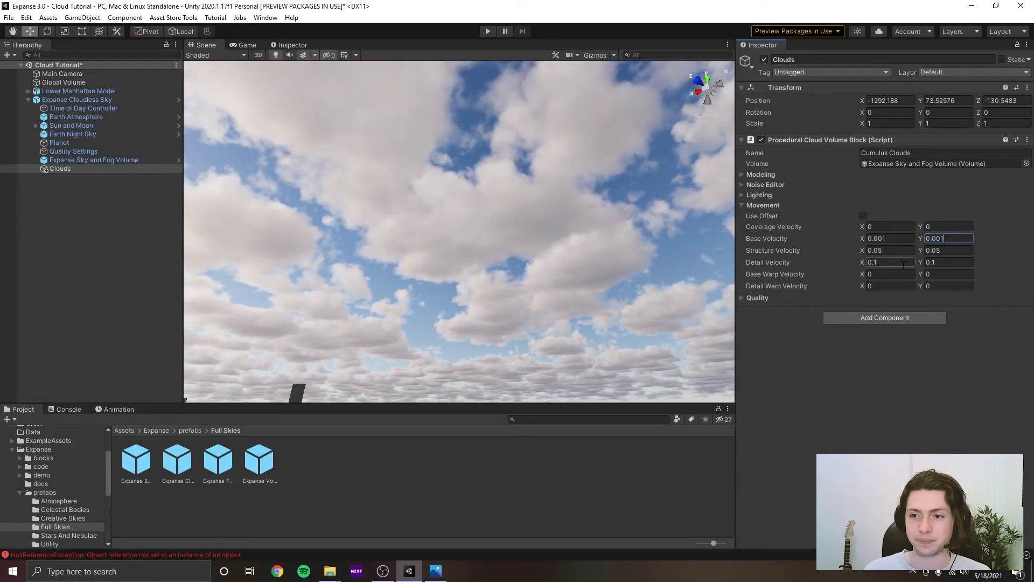
Lower the clouds' Structure Velocity on both X and Y, trying 0.01 first and settling on 0.02.
{"action": "left_click_drag", "start_coordinate": [885, 252], "coordinate": [879, 250]}
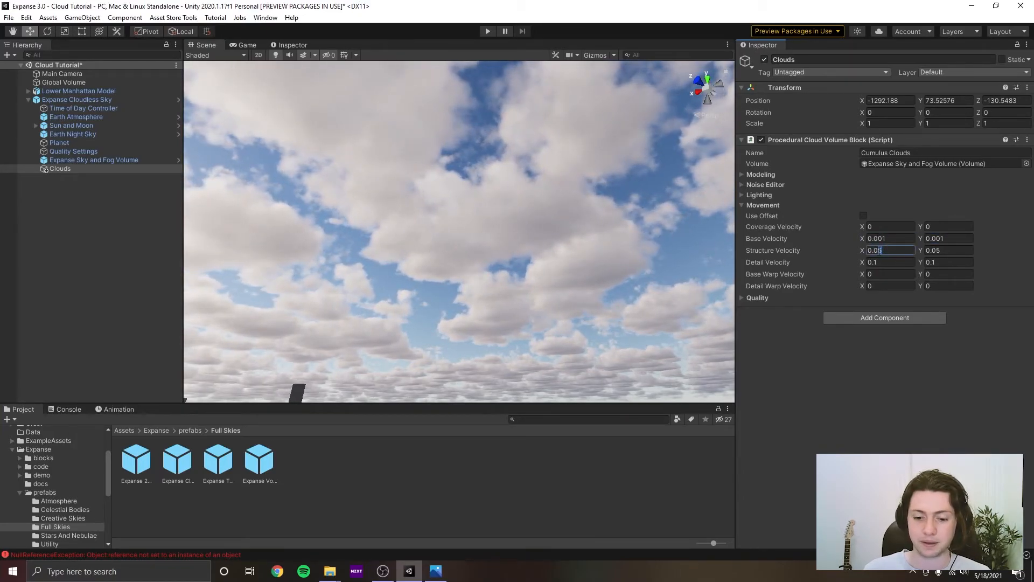
{"action": "type", "text": "1"}
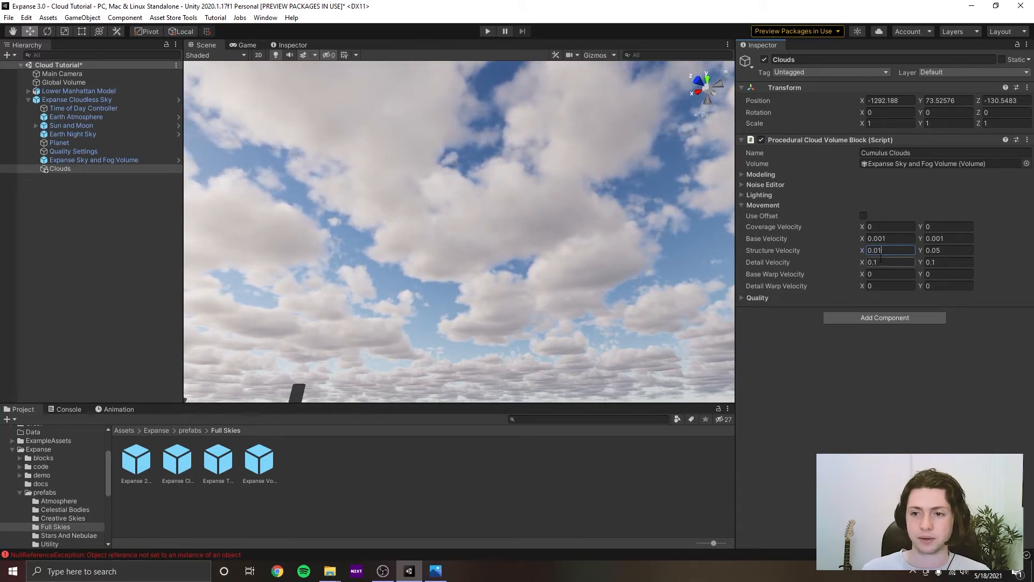
{"action": "left_click", "coordinate": [940, 250]}
{"action": "key", "text": "ctrl+v"}
{"action": "left_click", "coordinate": [877, 262]}
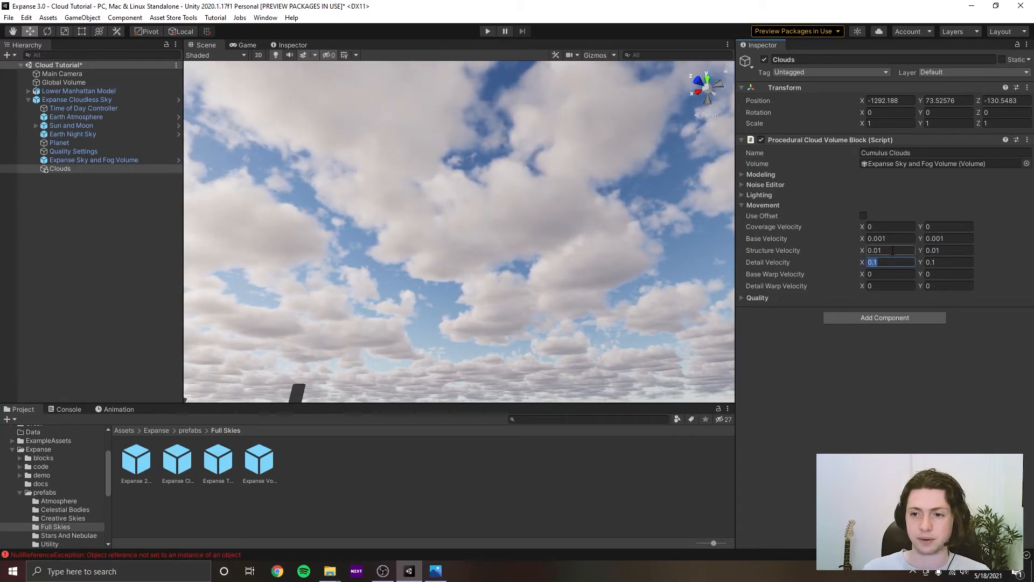
{"action": "left_click", "coordinate": [893, 249]}
{"action": "type", "text": "0.02"}
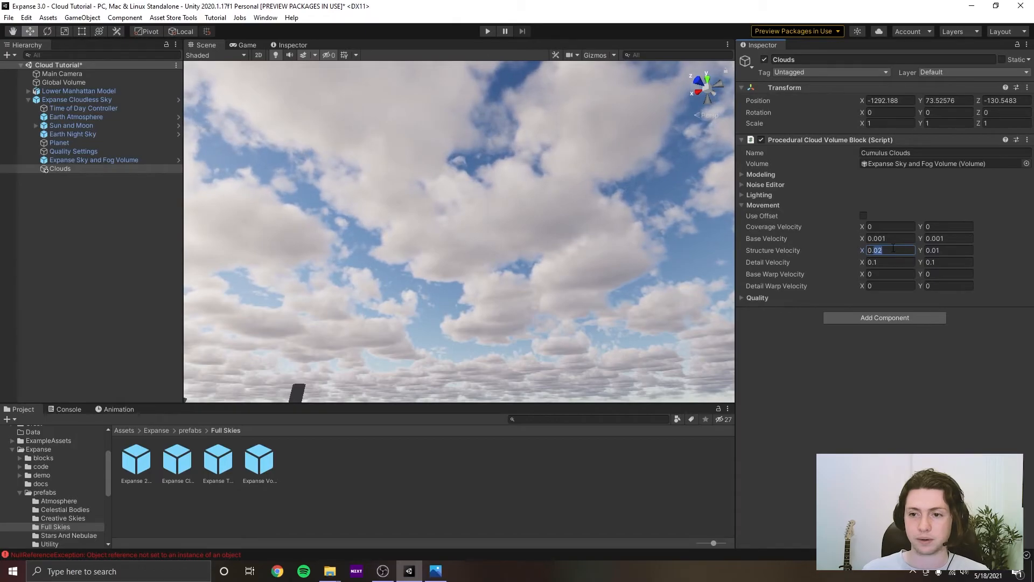
{"action": "key", "text": "Tab"}
{"action": "key", "text": "ctrl+v"}
Set the clouds' Detail Velocity to 0.04 on X and Y, save the scene and watch the sky from several angles.
{"action": "left_click", "coordinate": [899, 262]}
{"action": "key", "text": "ctrl+v"}
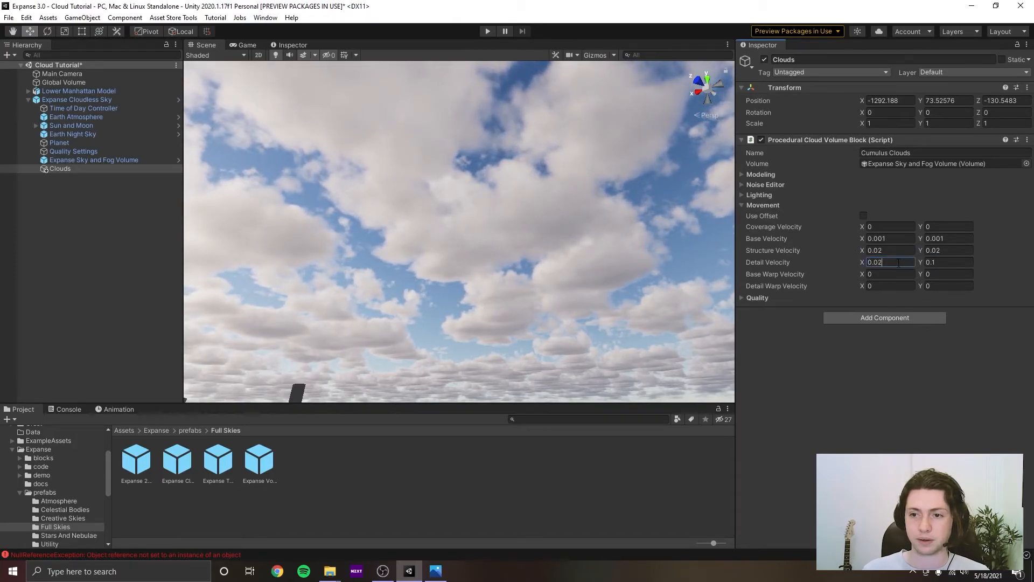
{"action": "type", "text": "4"}
{"action": "key", "text": "ctrl+a"}
{"action": "key", "text": "ctrl+c"}
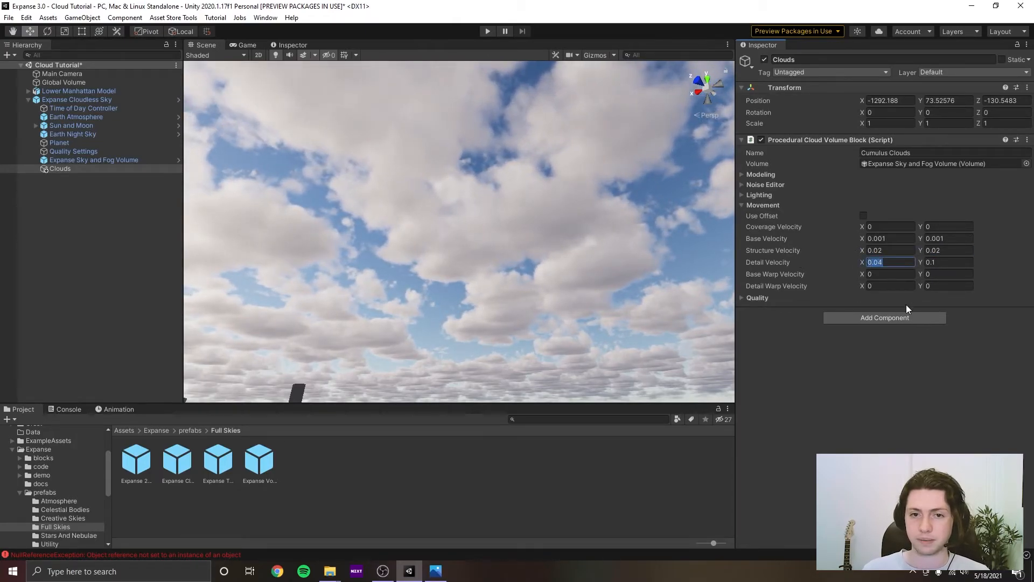
{"action": "left_click", "coordinate": [947, 262]}
{"action": "key", "text": "ctrl+v"}
{"action": "right_click_drag", "start_coordinate": [552, 238], "coordinate": [542, 169]}
{"action": "key", "text": "ctrl+s"}
{"action": "right_click_drag", "start_coordinate": [524, 231], "coordinate": [539, 264]}
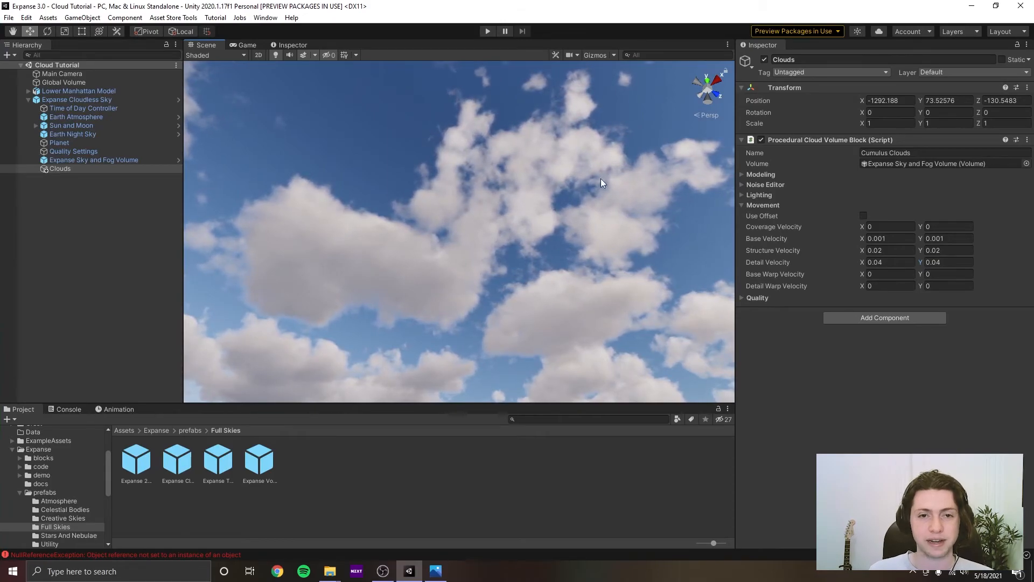
{"action": "right_click_drag", "start_coordinate": [592, 169], "coordinate": [520, 304]}
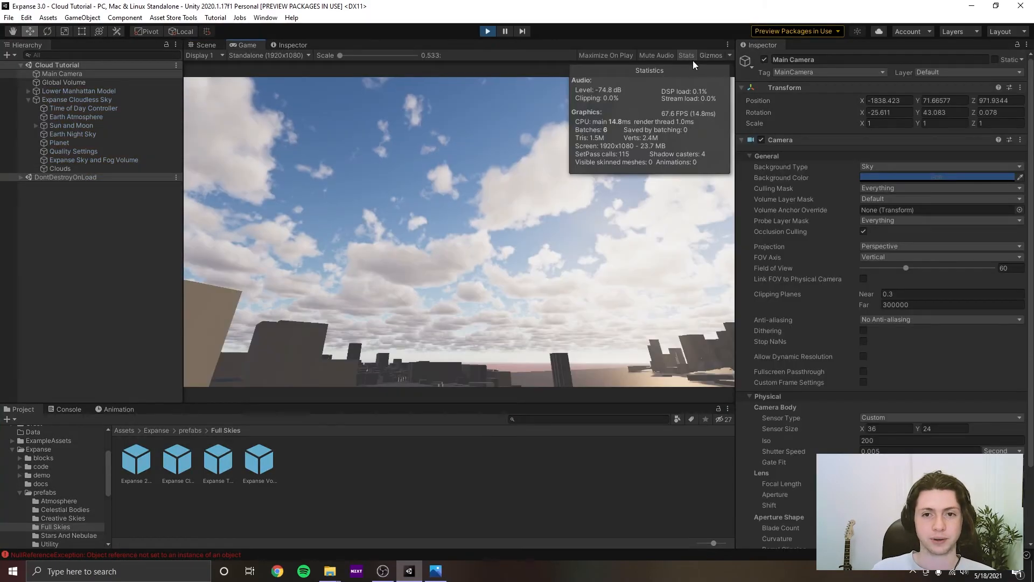
Check the running game's resolution setting and rendering statistics, and stop Play mode.
{"action": "left_click", "coordinate": [282, 57]}
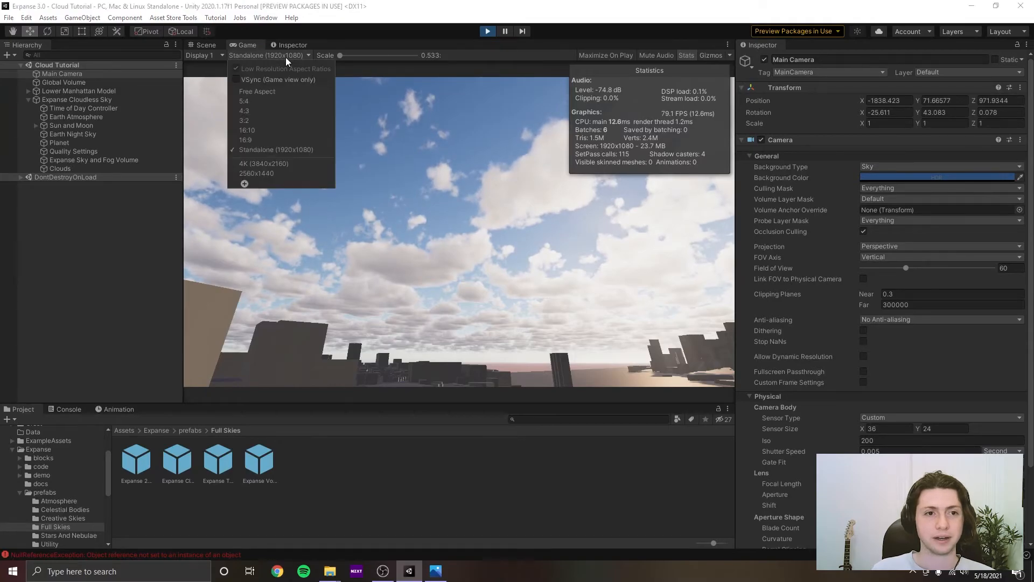
{"action": "left_click", "coordinate": [284, 58]}
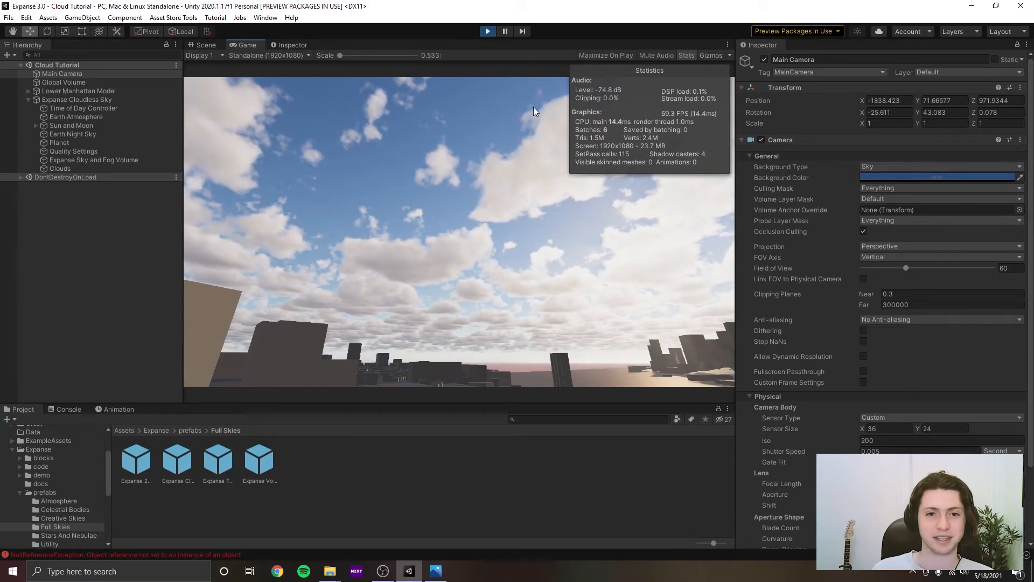
{"action": "left_click", "coordinate": [488, 32]}
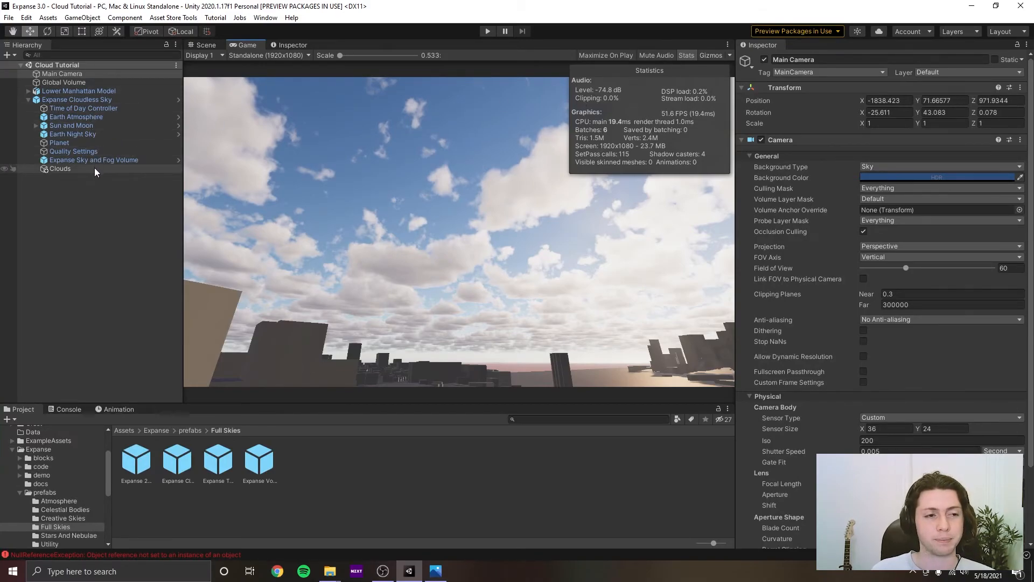
Set the Clouds object's Reprojection Frames quality setting to 4 and run the game to check its performance.
{"action": "left_click", "coordinate": [74, 169]}
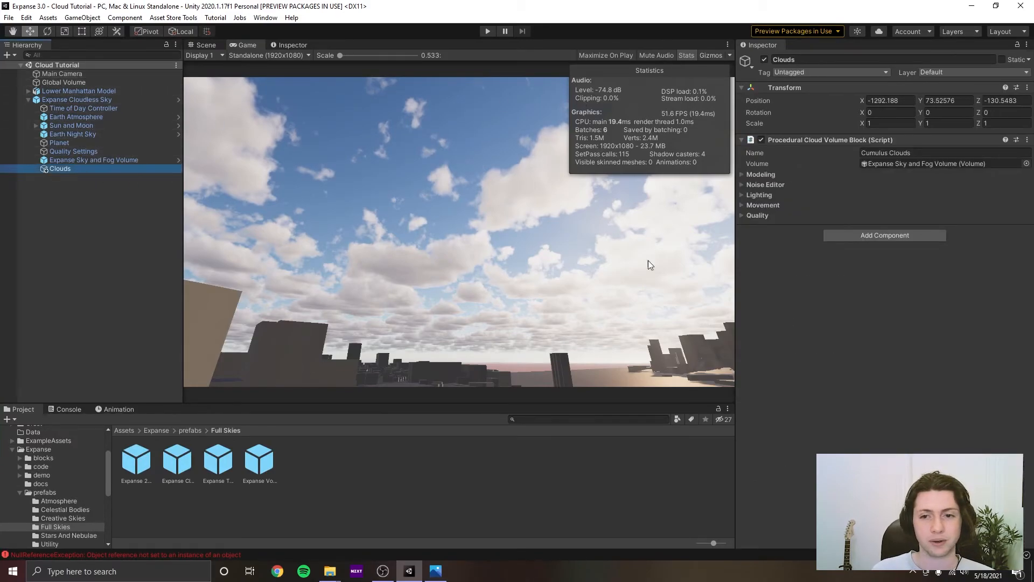
{"action": "left_click", "coordinate": [759, 216]}
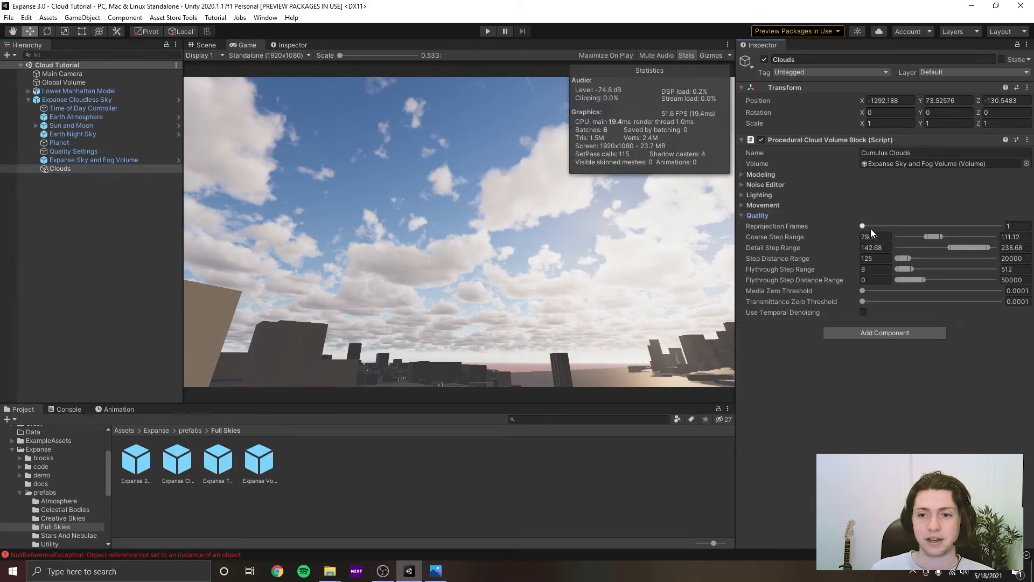
{"action": "left_click_drag", "start_coordinate": [862, 226], "coordinate": [999, 226]}
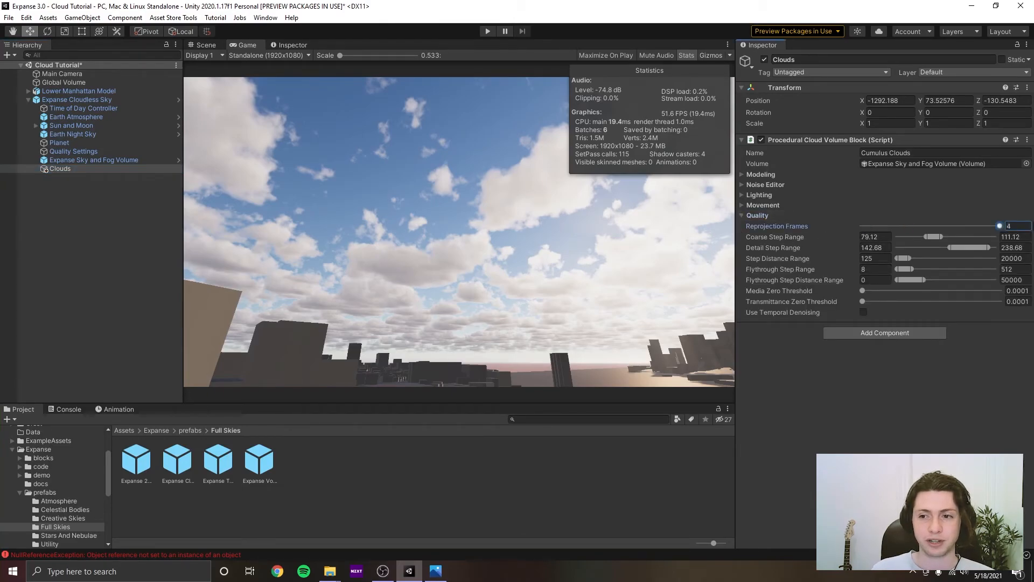
{"action": "left_click", "coordinate": [487, 32]}
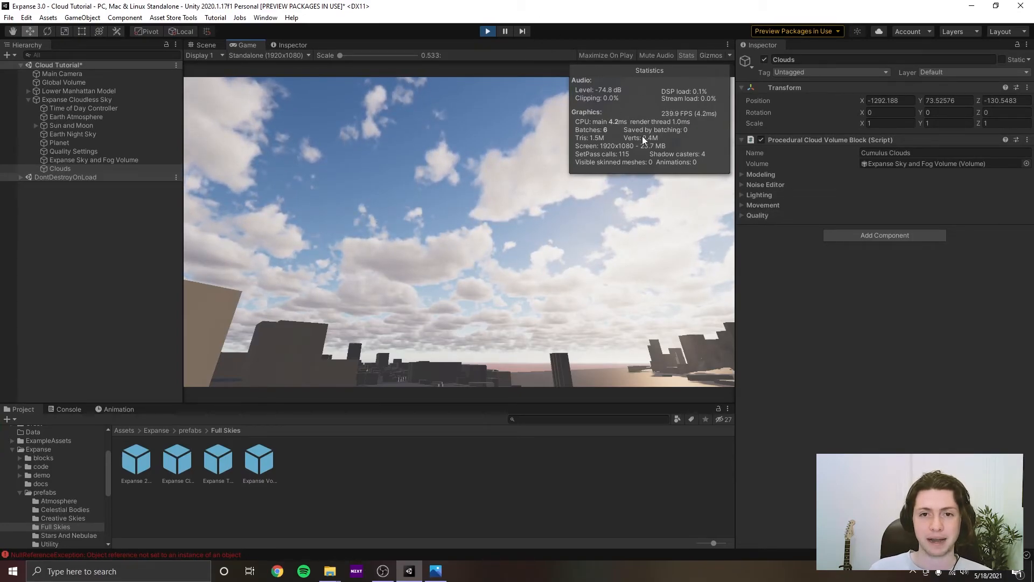
Try lowering the clouds' Coarse Step Range to 15.47–47.47 and Detail Step Range to 21.11–83.83 while the game runs.
{"action": "left_click", "coordinate": [771, 214]}
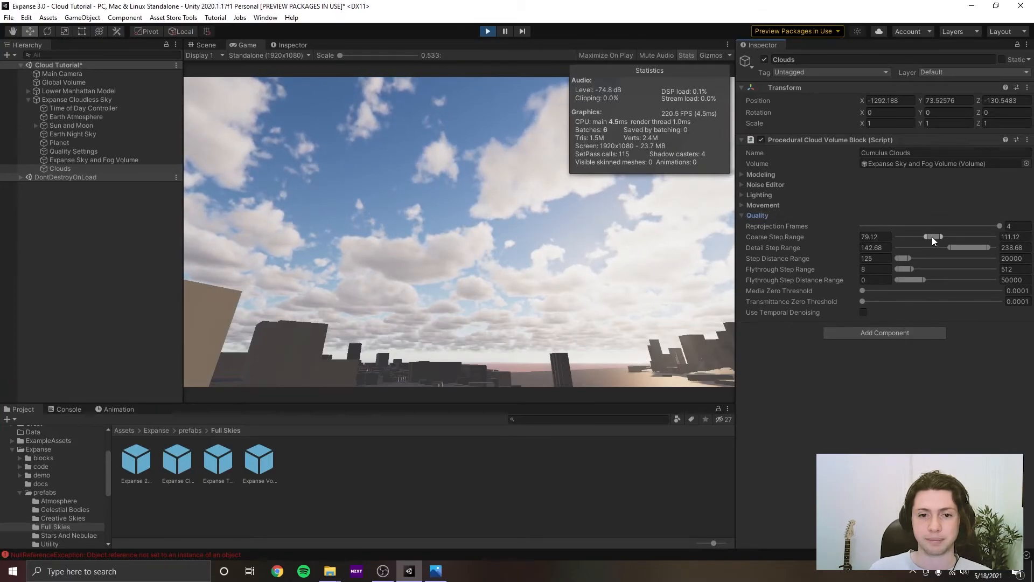
{"action": "left_click_drag", "start_coordinate": [932, 237], "coordinate": [953, 250]}
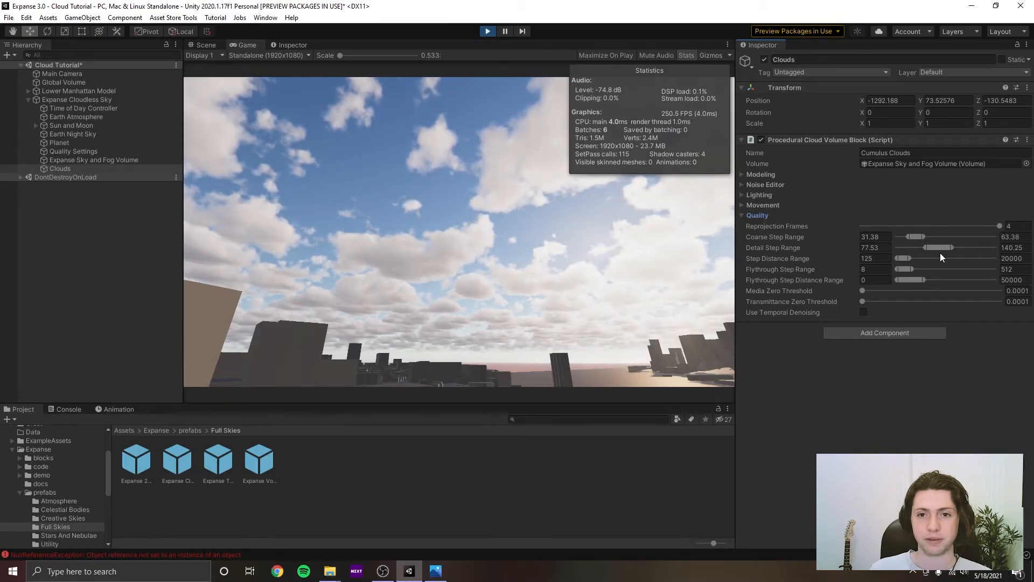
{"action": "left_click_drag", "start_coordinate": [938, 247], "coordinate": [936, 247]}
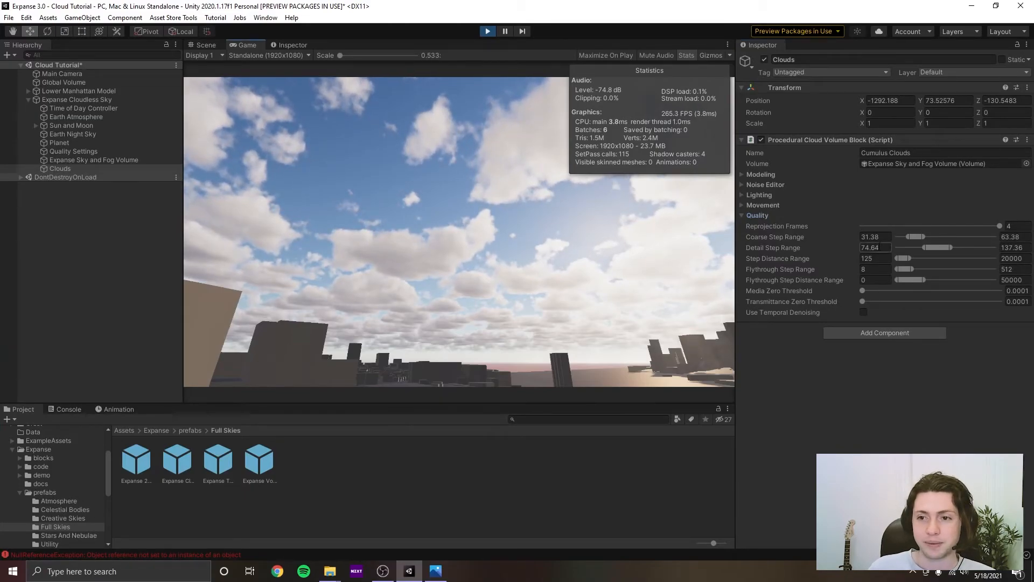
{"action": "mouse_move", "coordinate": [915, 235]}
{"action": "left_mouse_down"}
{"action": "mouse_move", "coordinate": [899, 238]}
{"action": "mouse_move", "coordinate": [910, 251]}
{"action": "left_mouse_up"}
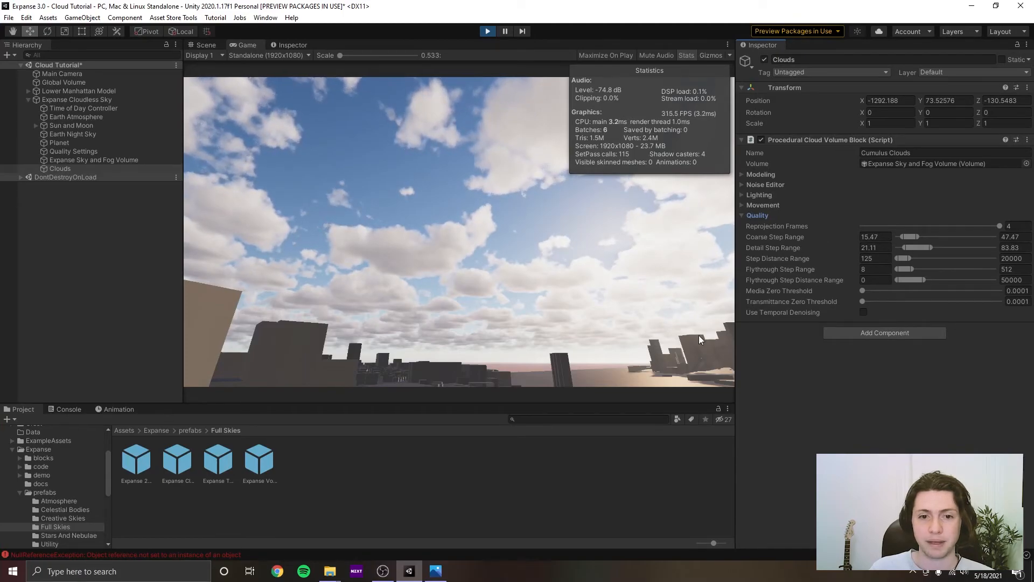
Try temporal denoising and set the clouds' Media and Transmittance Zero Thresholds to 0.01, checking the effect in the running game.
{"action": "left_click", "coordinate": [863, 312]}
{"action": "left_click", "coordinate": [894, 323]}
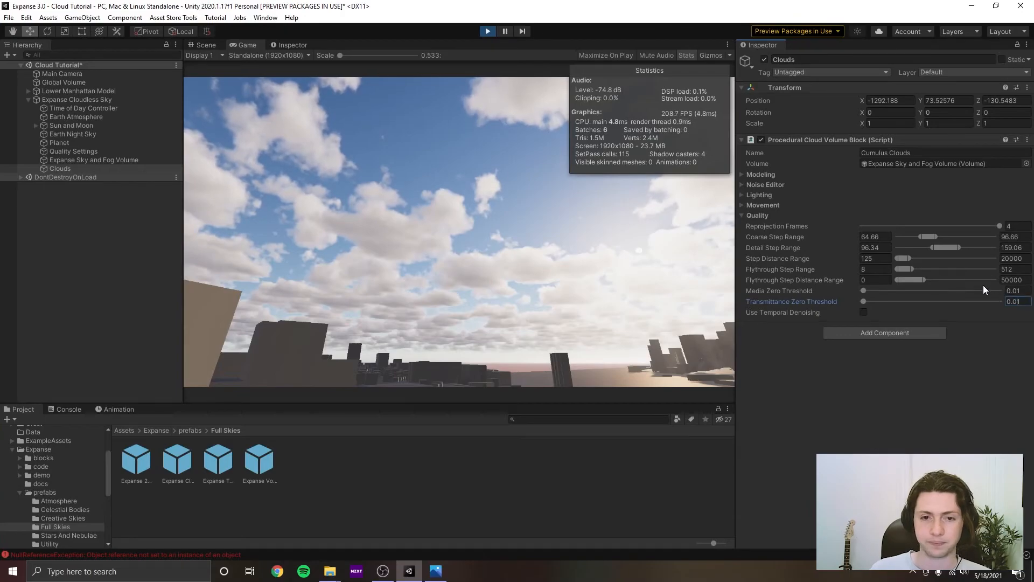
{"action": "left_click", "coordinate": [653, 260]}
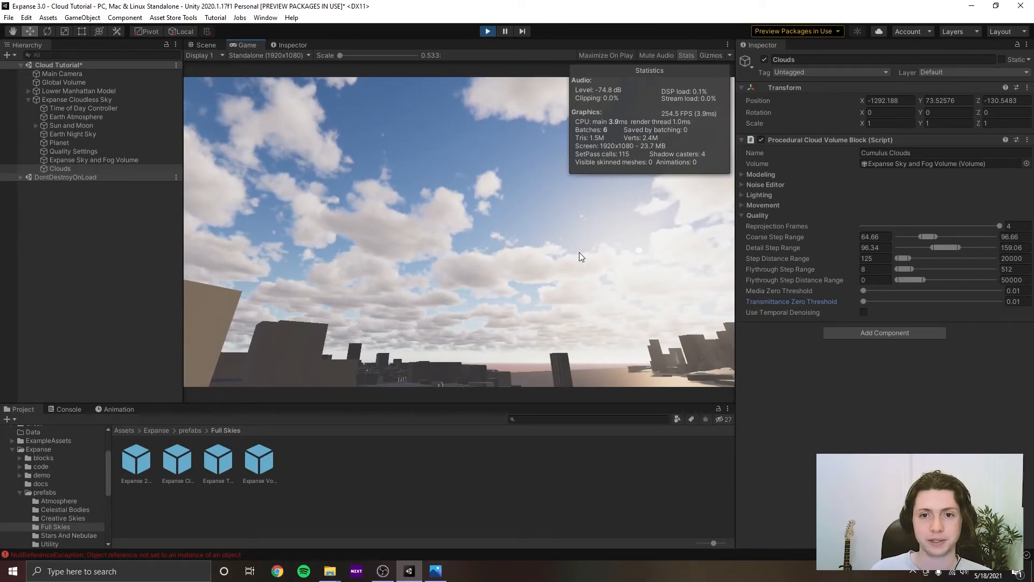
{"action": "left_click", "coordinate": [1027, 292]}
{"action": "left_click", "coordinate": [1025, 301]}
{"action": "left_click", "coordinate": [1024, 292]}
{"action": "left_click", "coordinate": [512, 232]}
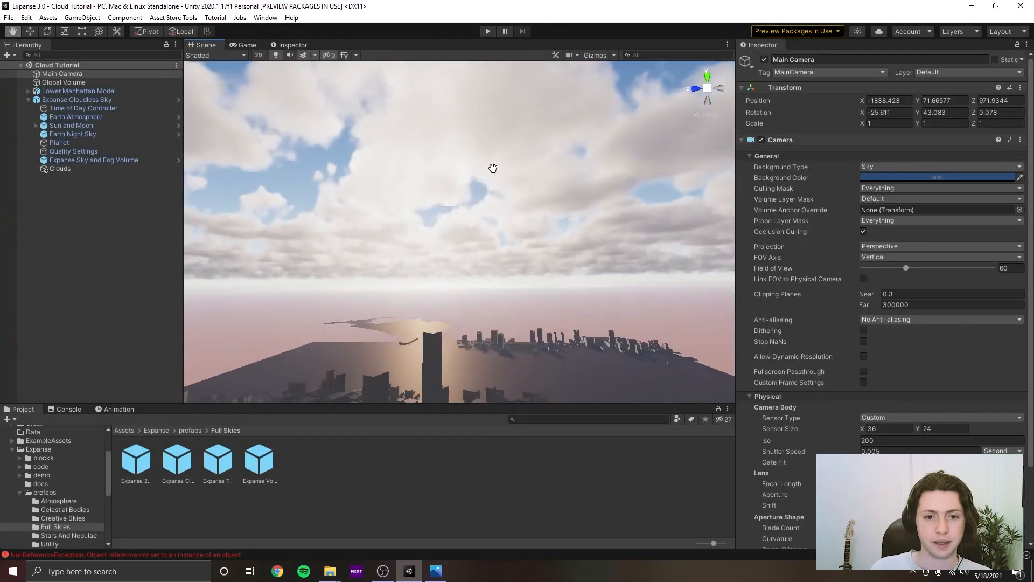
Examine the clouds in the scene from below and from above the cloud layer.
{"action": "left_click_drag", "start_coordinate": [492, 166], "coordinate": [488, 205]}
{"action": "right_click_drag", "start_coordinate": [488, 205], "coordinate": [646, 242]}
{"action": "middle_click_drag", "start_coordinate": [646, 243], "coordinate": [576, 221]}
{"action": "right_click_drag", "start_coordinate": [575, 221], "coordinate": [673, 290]}
{"action": "middle_click_drag", "start_coordinate": [591, 83], "coordinate": [462, 226]}
{"action": "right_click_drag", "start_coordinate": [462, 226], "coordinate": [592, 244]}
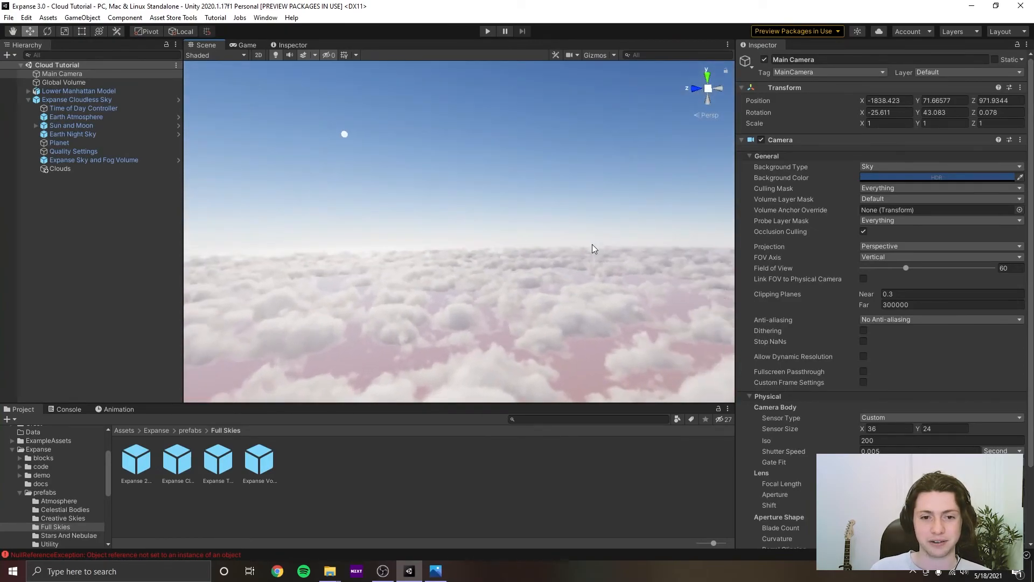
{"action": "middle_click_drag", "start_coordinate": [581, 194], "coordinate": [434, 171]}
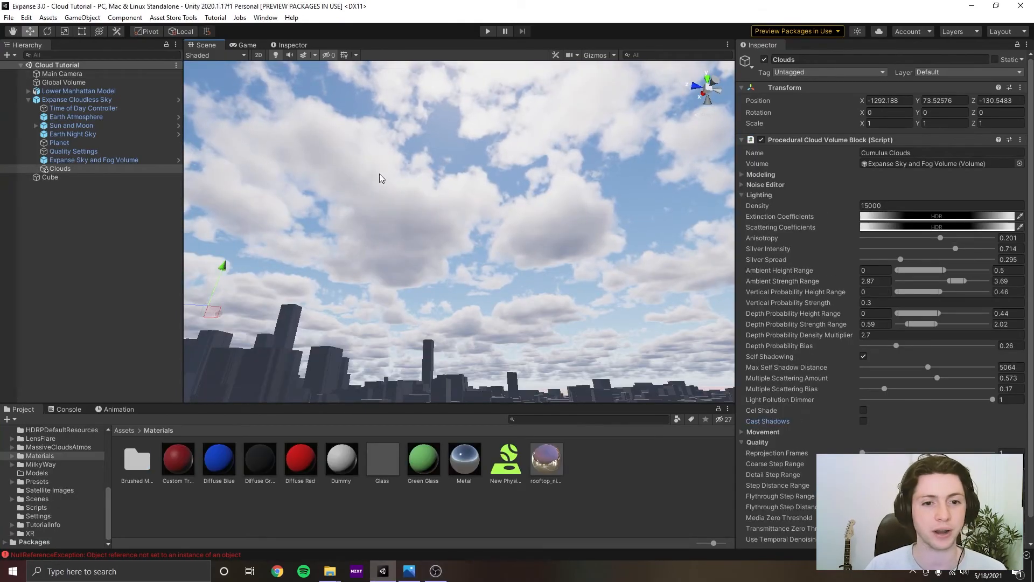
Enable Cast Shadows in the clouds' lighting settings and view the sky above the city.
{"action": "right_click_drag", "start_coordinate": [460, 221], "coordinate": [371, 276]}
{"action": "right_click_drag", "start_coordinate": [476, 280], "coordinate": [429, 267]}
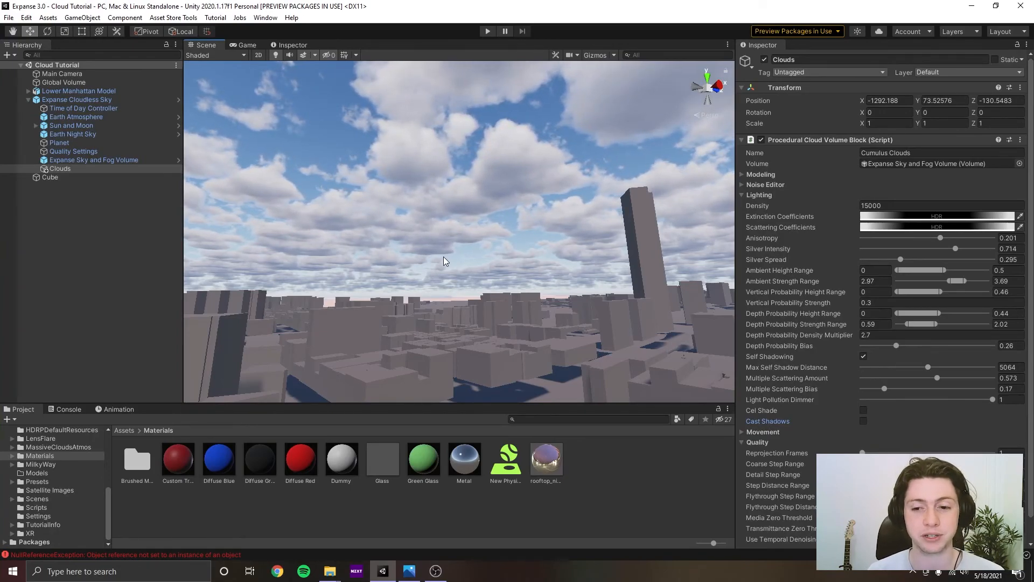
{"action": "left_click", "coordinate": [863, 422]}
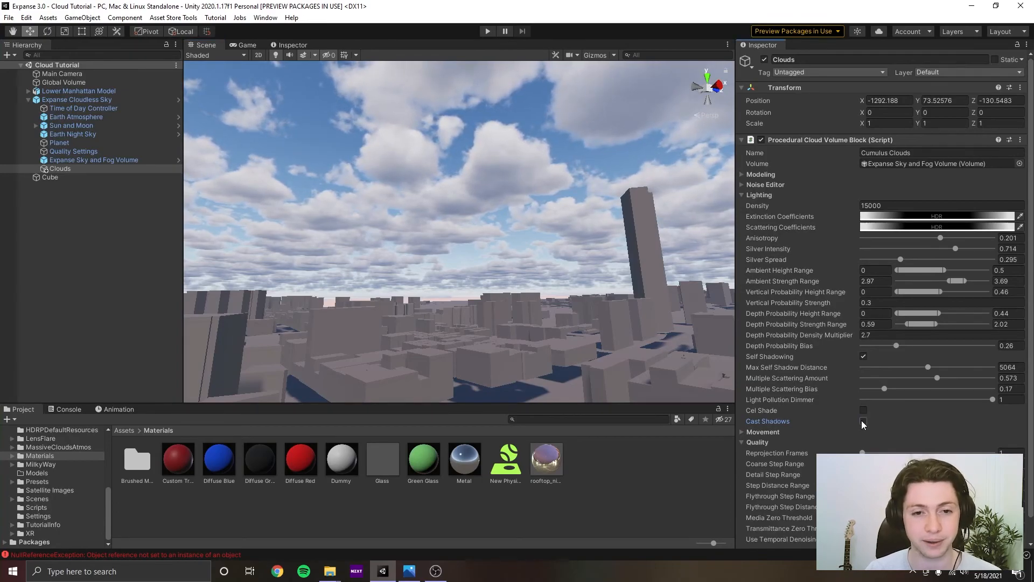
{"action": "right_click_drag", "start_coordinate": [591, 370], "coordinate": [478, 280]}
{"action": "middle_click_drag", "start_coordinate": [479, 280], "coordinate": [477, 258]}
{"action": "right_click_drag", "start_coordinate": [477, 259], "coordinate": [463, 227]}
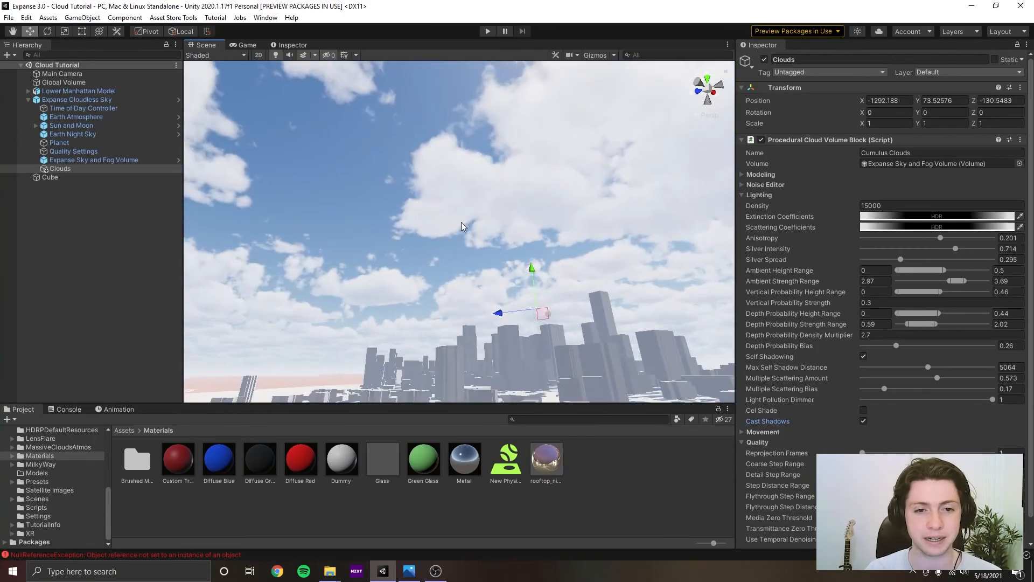
{"action": "mouse_move", "coordinate": [525, 235]}
{"action": "right_mouse_down"}
{"action": "mouse_move", "coordinate": [486, 248]}
{"action": "mouse_move", "coordinate": [538, 230]}
{"action": "right_mouse_up"}
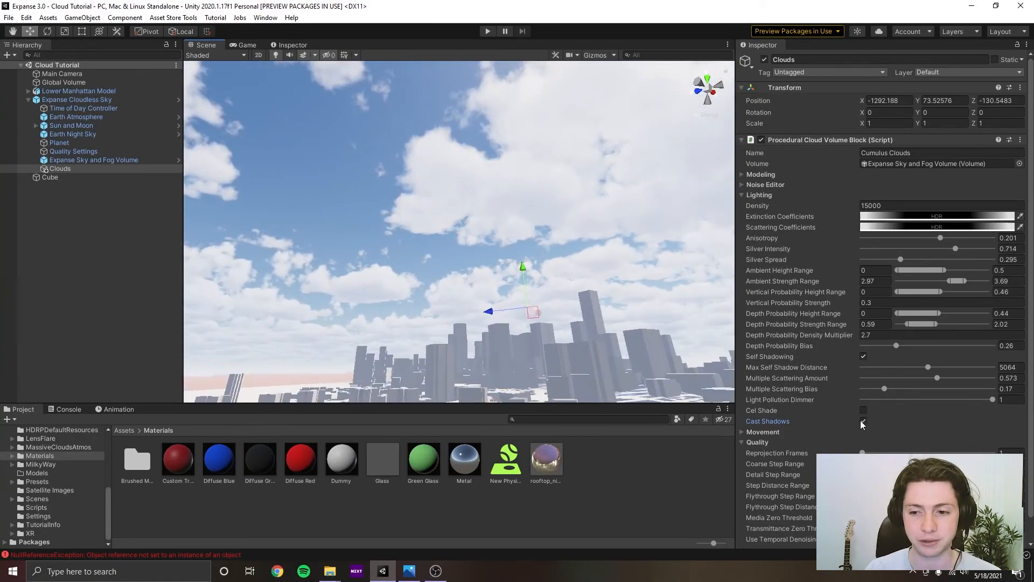
Examine the cloud shading and the shadows over the city from several directions.
{"action": "right_click_drag", "start_coordinate": [487, 255], "coordinate": [598, 253]}
{"action": "right_click_drag", "start_coordinate": [485, 238], "coordinate": [427, 261]}
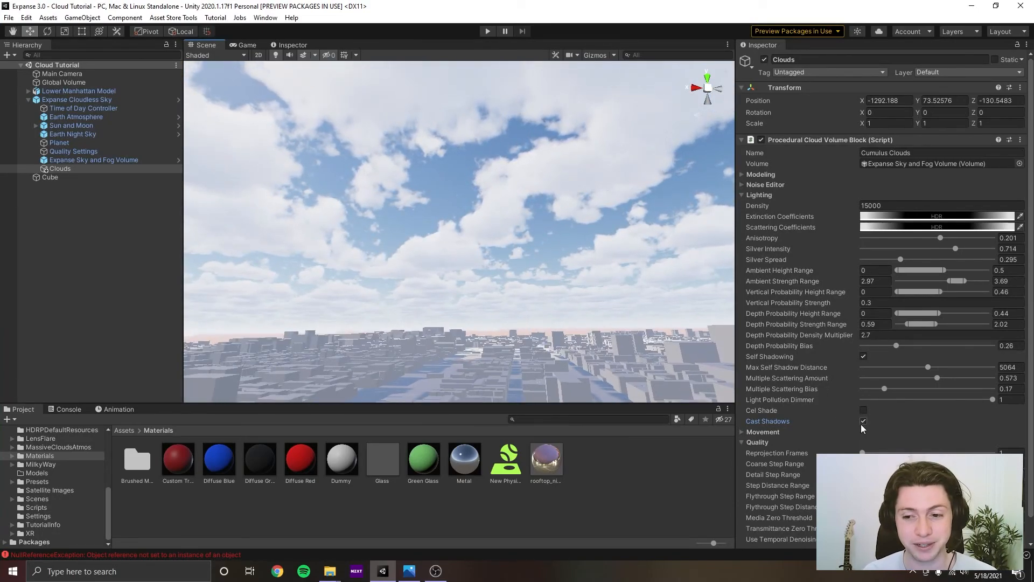
{"action": "right_click_drag", "start_coordinate": [517, 302], "coordinate": [668, 323]}
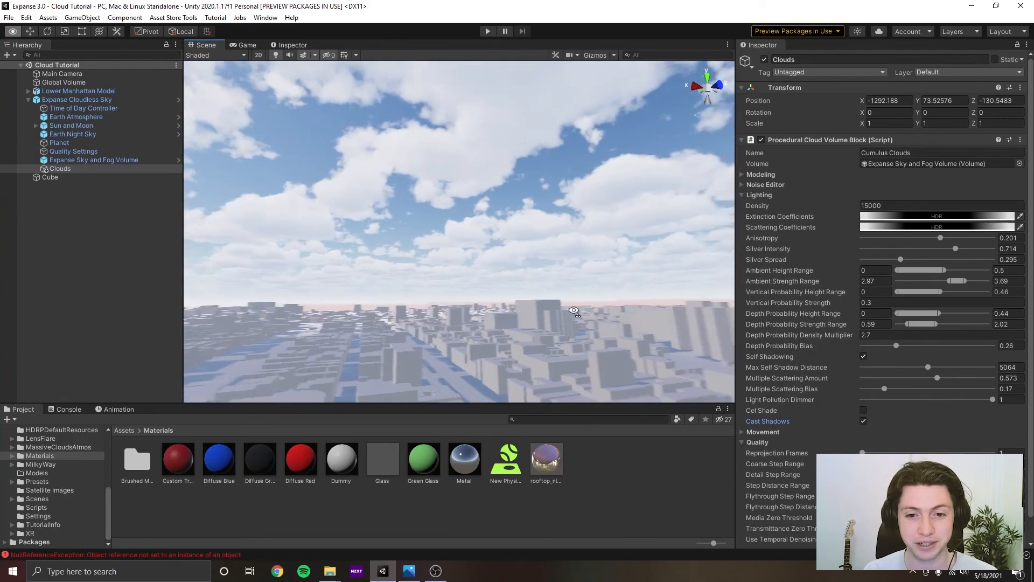
{"action": "middle_click_drag", "start_coordinate": [555, 296], "coordinate": [673, 323]}
{"action": "right_click_drag", "start_coordinate": [673, 323], "coordinate": [586, 317]}
{"action": "middle_click_drag", "start_coordinate": [587, 316], "coordinate": [712, 292]}
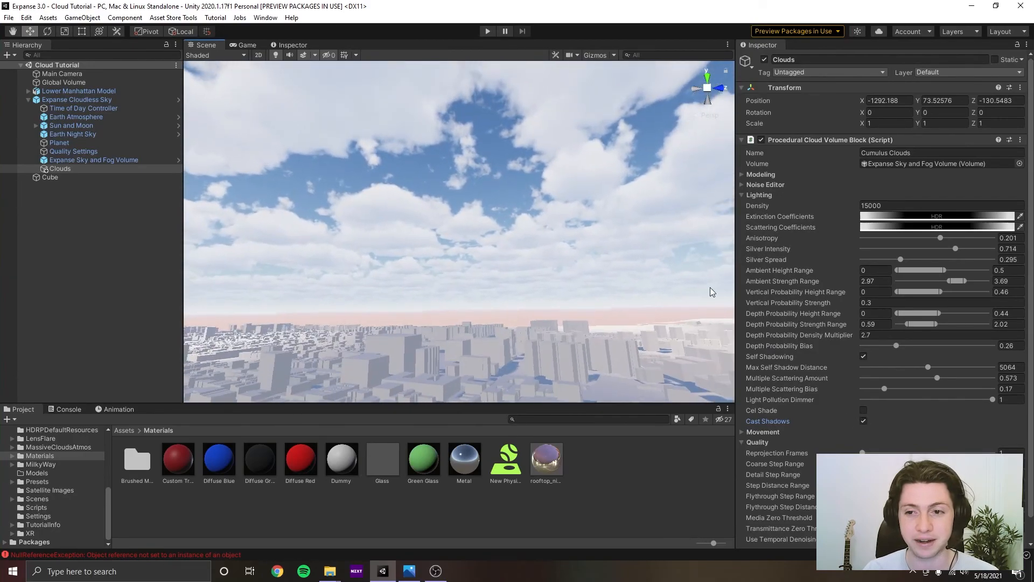
Lower the clouds' Ambient Strength Range to 0.74–1.73 and save the scene.
{"action": "left_click_drag", "start_coordinate": [963, 288], "coordinate": [927, 293]}
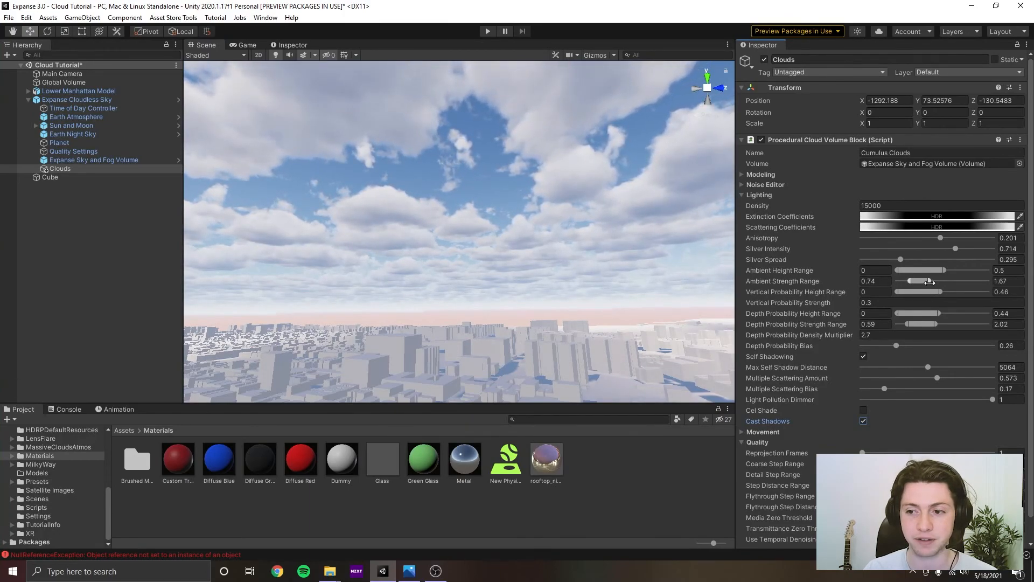
{"action": "left_click_drag", "start_coordinate": [930, 282], "coordinate": [932, 282]}
{"action": "right_click_drag", "start_coordinate": [598, 263], "coordinate": [545, 260]}
{"action": "key", "text": "ctrl+s"}
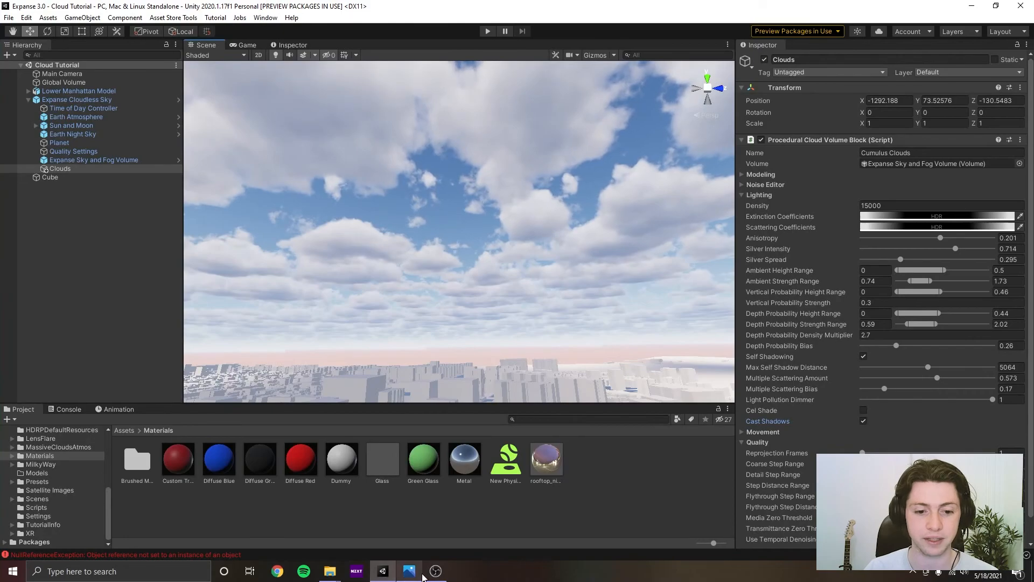
Compare the clouds' shading from several angles with the reference photo cloud-2.jpg in Photos.
{"action": "left_click", "coordinate": [410, 571]}
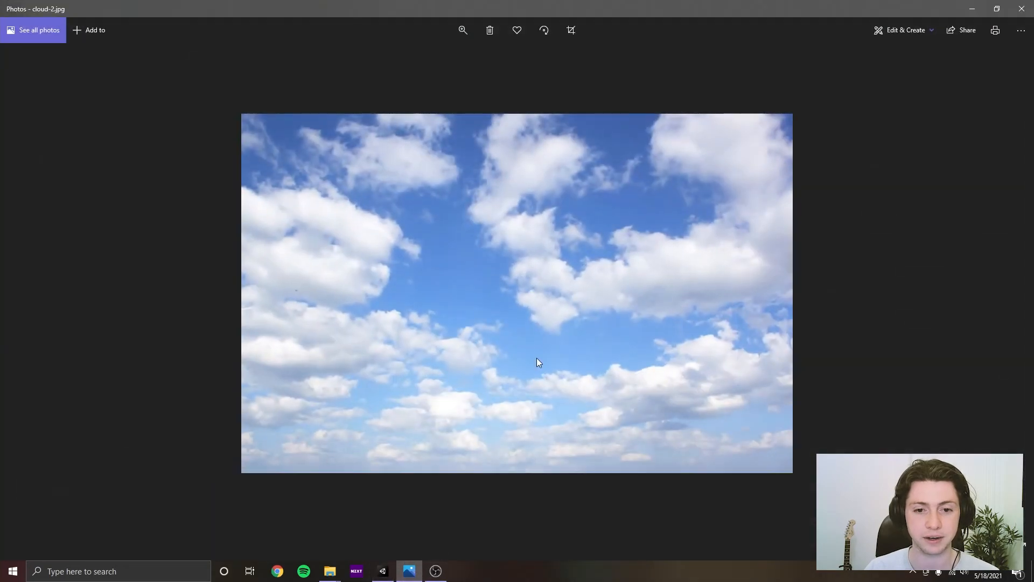
{"action": "left_click", "coordinate": [972, 8]}
{"action": "right_click_drag", "start_coordinate": [440, 294], "coordinate": [500, 333]}
{"action": "right_click_drag", "start_coordinate": [526, 284], "coordinate": [407, 330]}
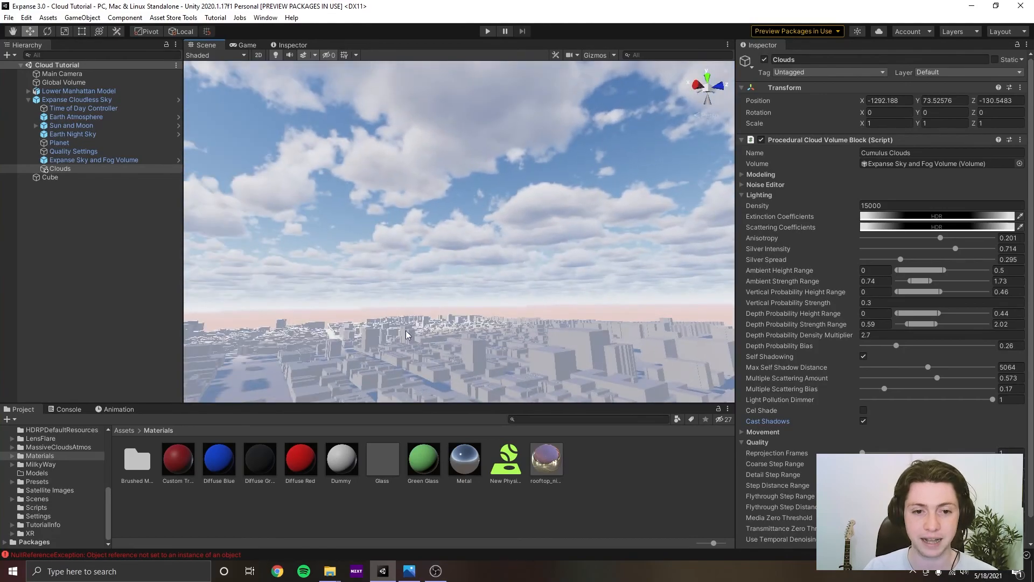
{"action": "right_click_drag", "start_coordinate": [484, 298], "coordinate": [543, 329]}
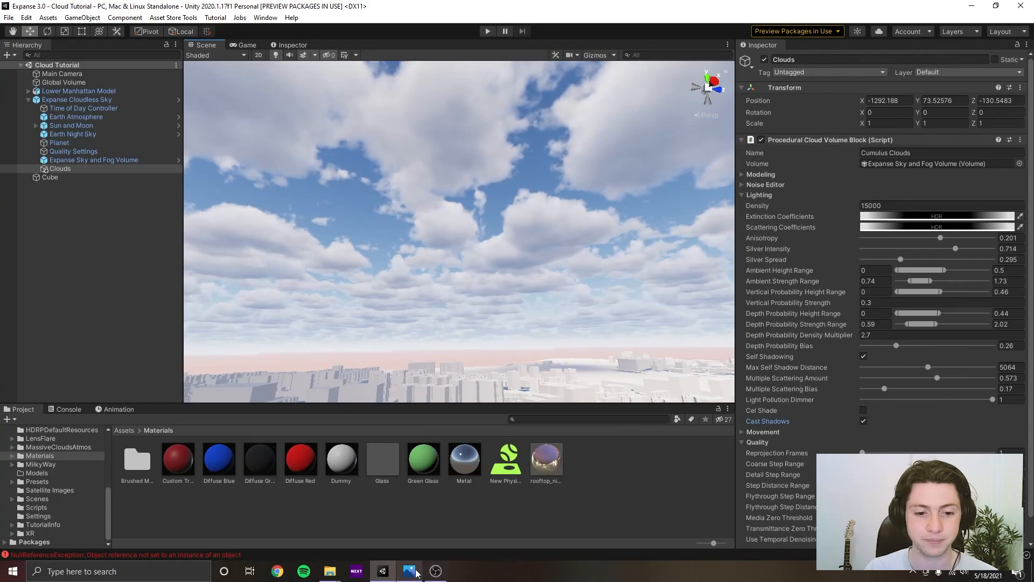
{"action": "left_click", "coordinate": [412, 571]}
{"action": "left_click", "coordinate": [973, 10]}
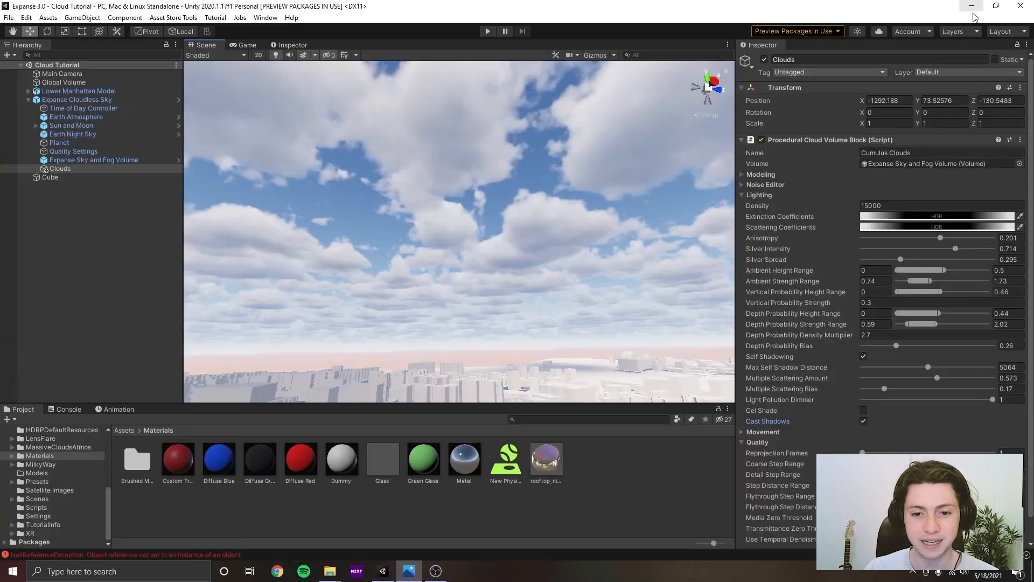
{"action": "right_click_drag", "start_coordinate": [477, 281], "coordinate": [557, 325]}
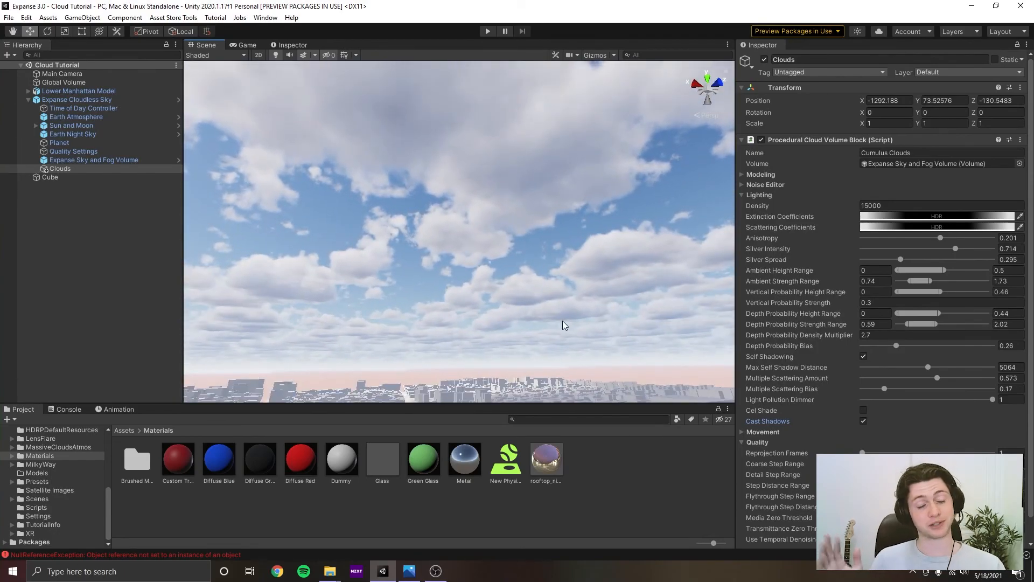
{"action": "right_click_drag", "start_coordinate": [563, 325], "coordinate": [609, 296]}
Set the clouds' Multiple Scattering Bias to 0.199 and compare the sky with the reference photo in Photos.
{"action": "left_click_drag", "start_coordinate": [884, 389], "coordinate": [890, 393]}
{"action": "right_click_drag", "start_coordinate": [462, 260], "coordinate": [494, 332]}
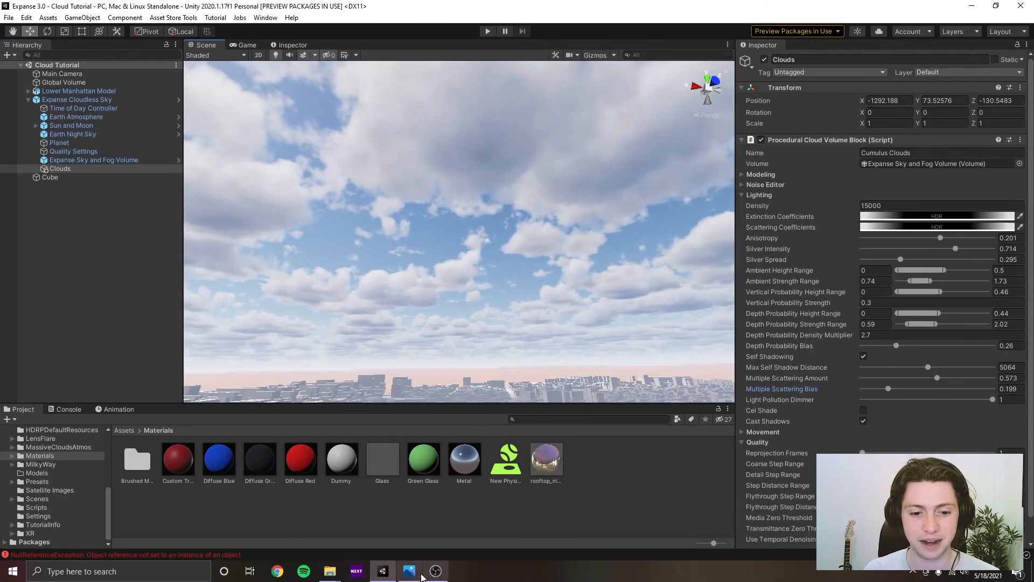
{"action": "left_click", "coordinate": [411, 569]}
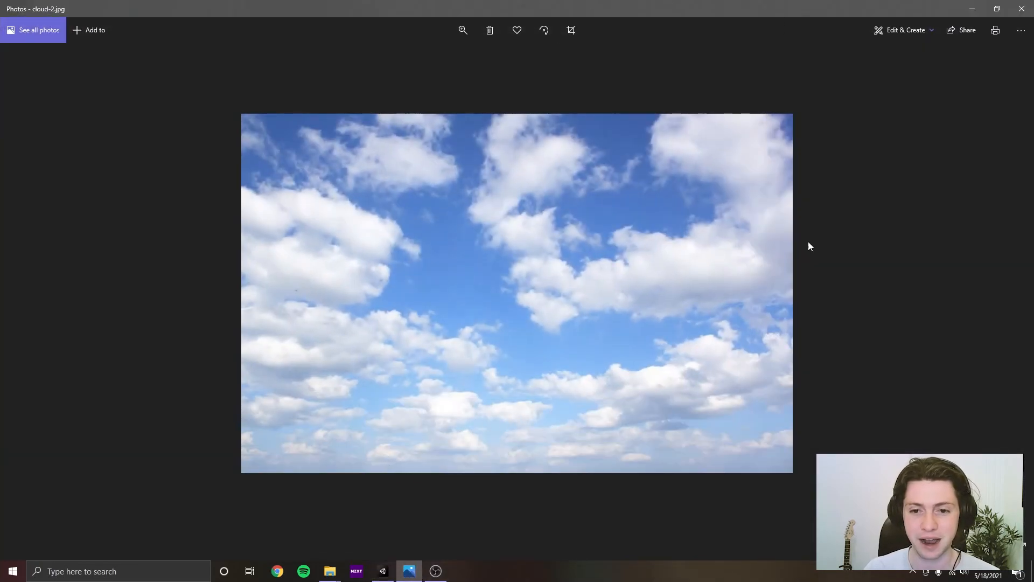
{"action": "left_click", "coordinate": [973, 9]}
{"action": "right_click_drag", "start_coordinate": [664, 312], "coordinate": [484, 307]}
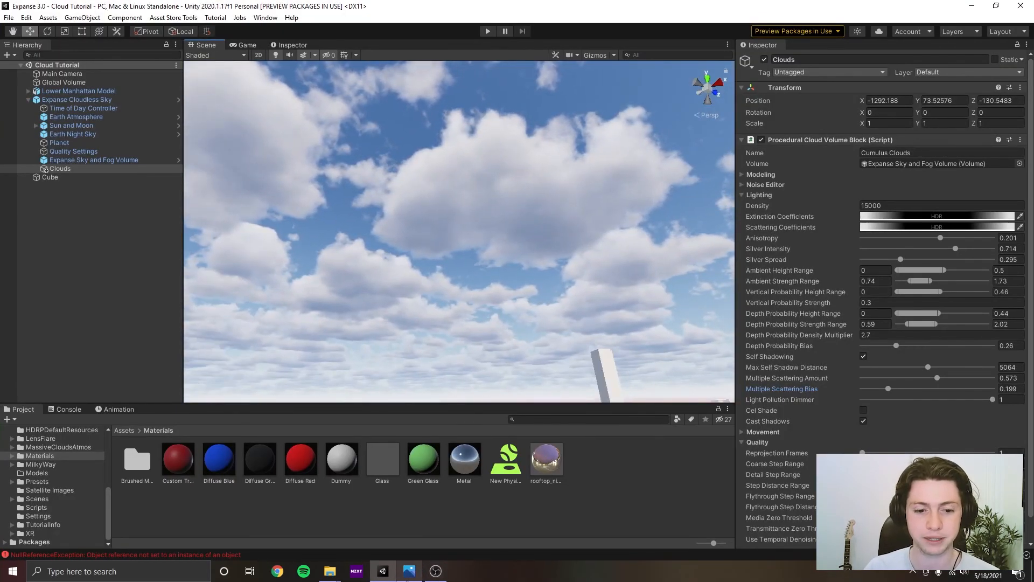
Recheck the reference photo, set the clouds' Multiple Scattering Amount to 0.616 and save the scene.
{"action": "left_click", "coordinate": [410, 570]}
{"action": "left_click", "coordinate": [973, 9]}
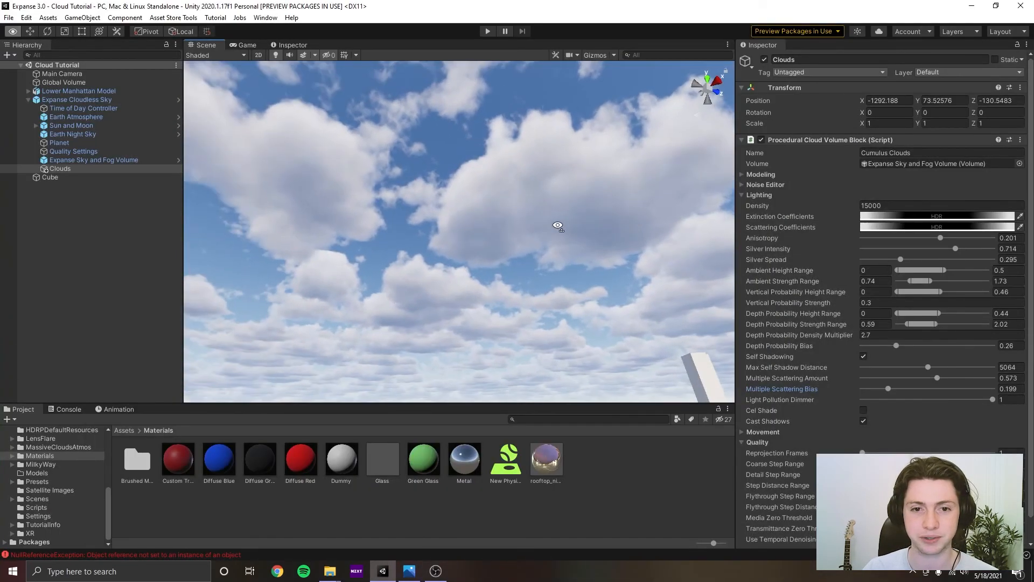
{"action": "mouse_move", "coordinate": [949, 379]}
{"action": "left_mouse_down"}
{"action": "mouse_move", "coordinate": [962, 378]}
{"action": "mouse_move", "coordinate": [926, 379]}
{"action": "mouse_move", "coordinate": [944, 381]}
{"action": "left_mouse_up"}
{"action": "key", "text": "ctrl+s"}
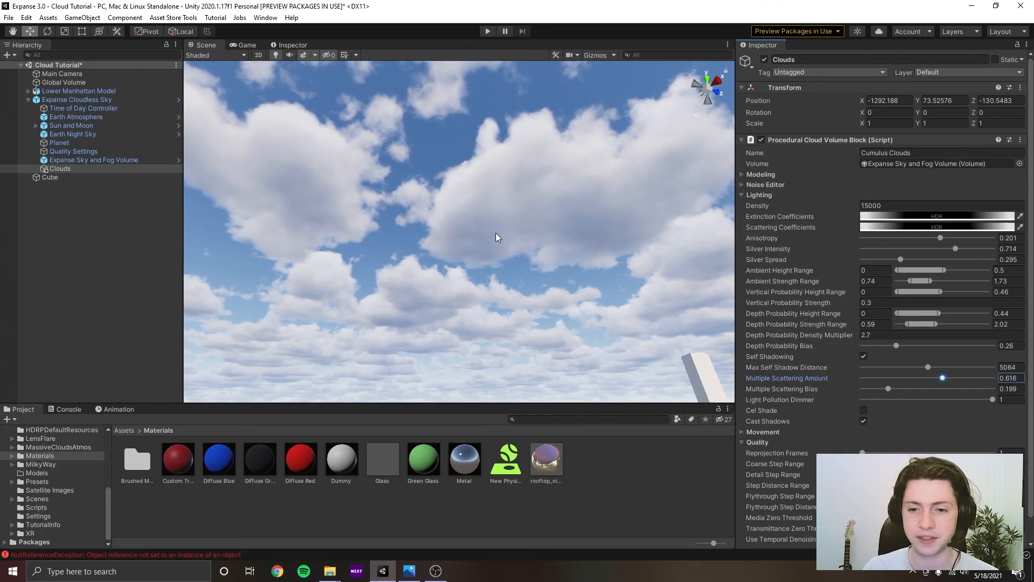
Run the game and compare its moving clouds with the reference photo in Photos.
{"action": "right_click_drag", "start_coordinate": [496, 236], "coordinate": [732, 278]}
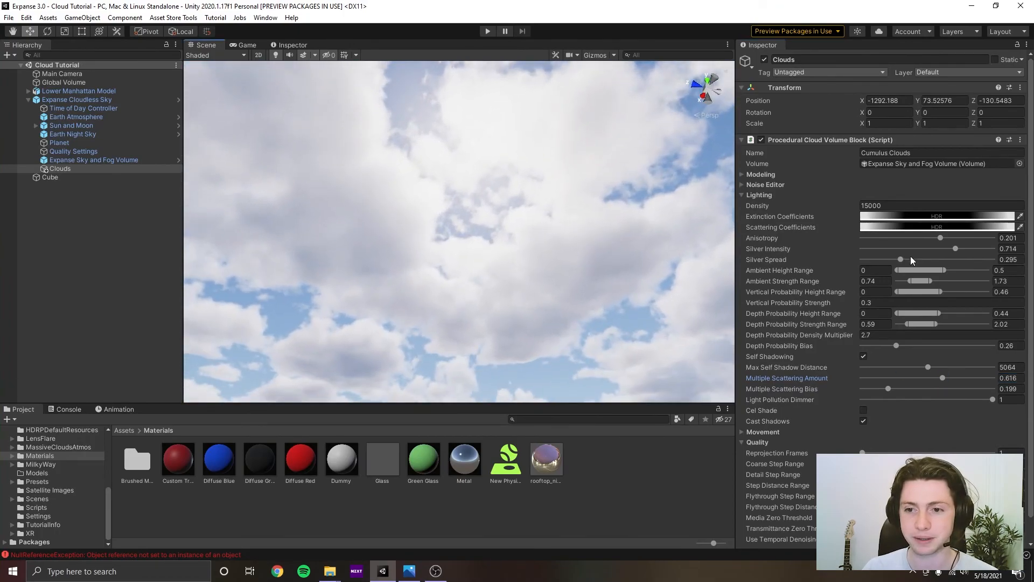
{"action": "key", "text": "ctrl+p"}
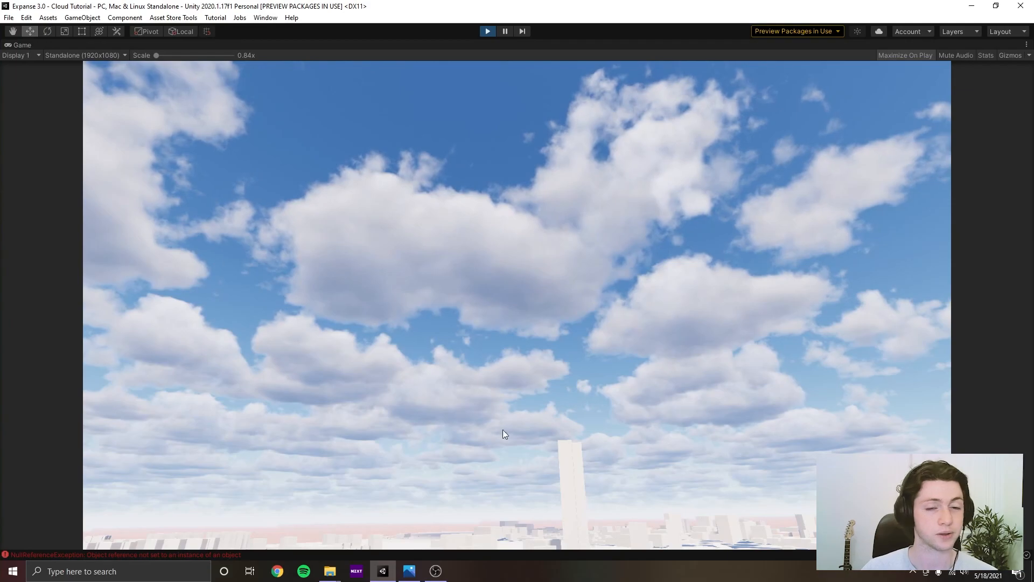
{"action": "left_click", "coordinate": [409, 572]}
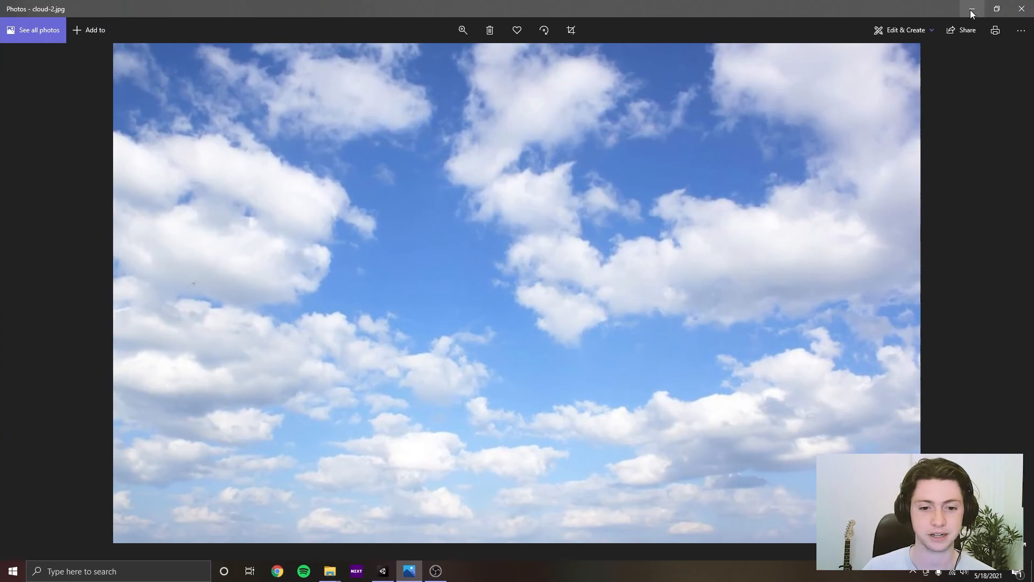
{"action": "left_click", "coordinate": [972, 11]}
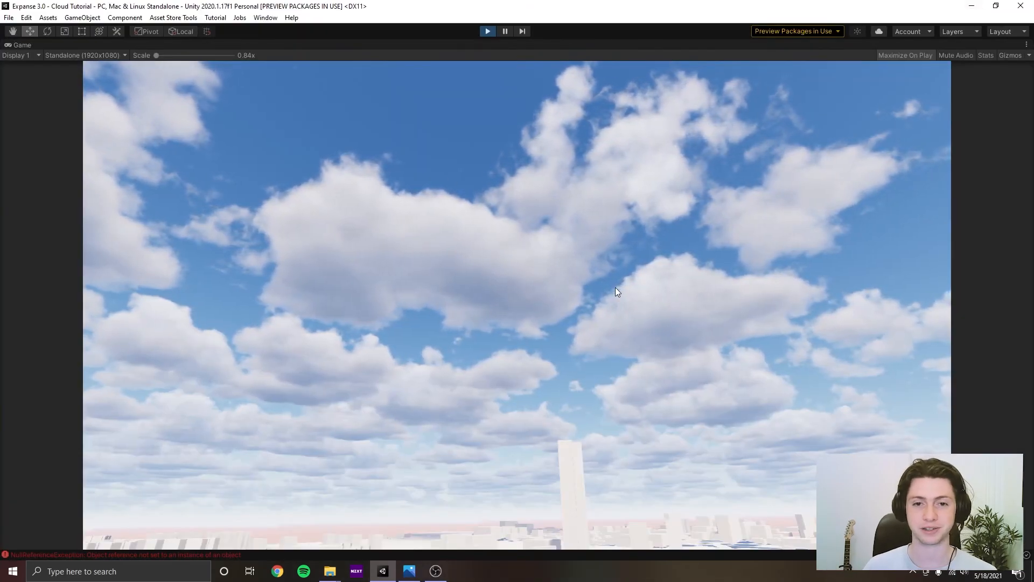